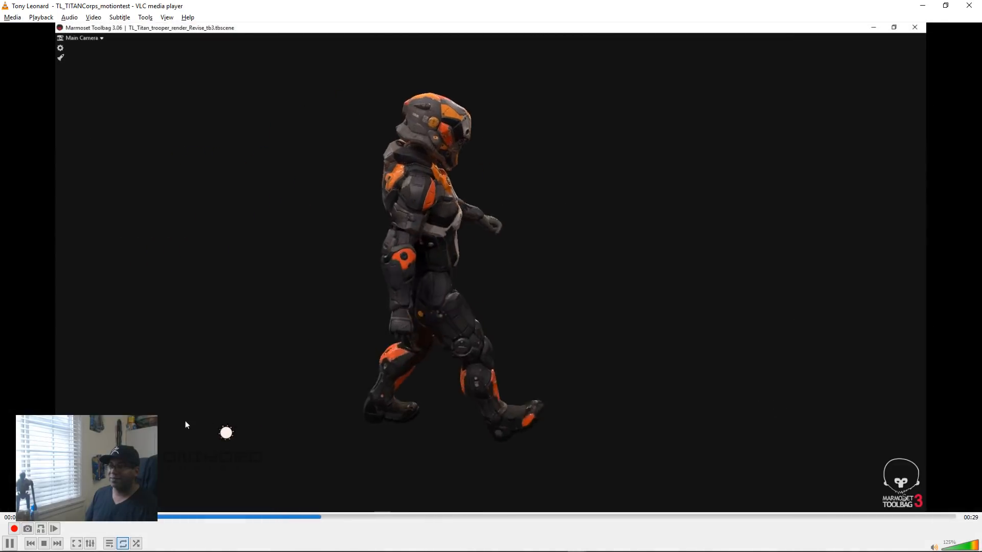
Step: Pause the highway clip and switch to Blender with the TL_Titan_Bay12_scene.blend hangar scene
scroll(959, 240, up, 11)
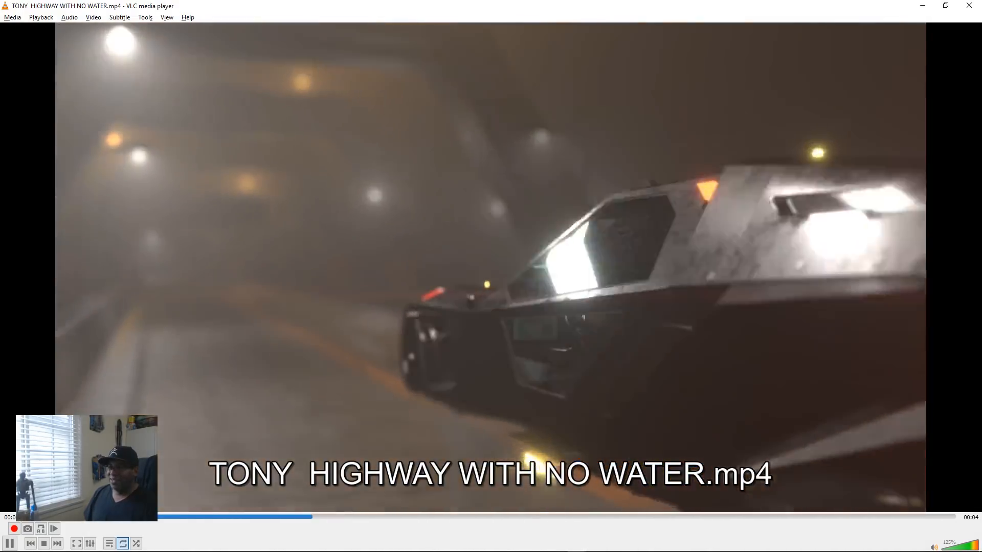
key(space)
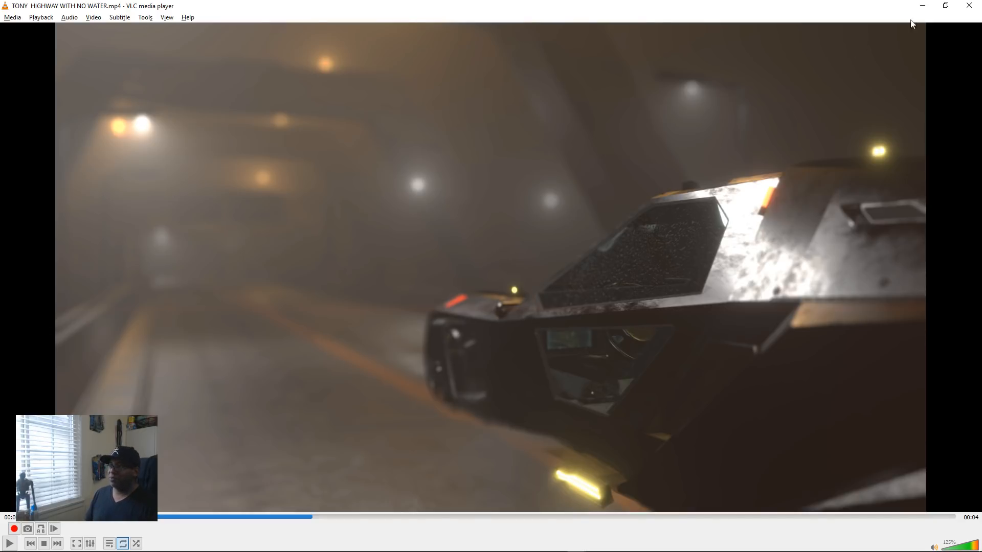
click(922, 5)
key(alt+Tab)
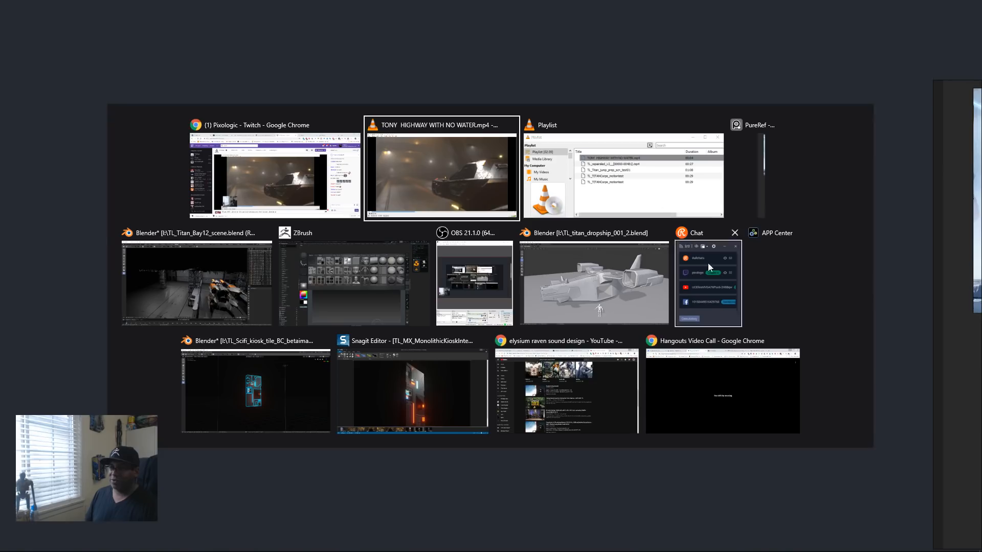
click(219, 298)
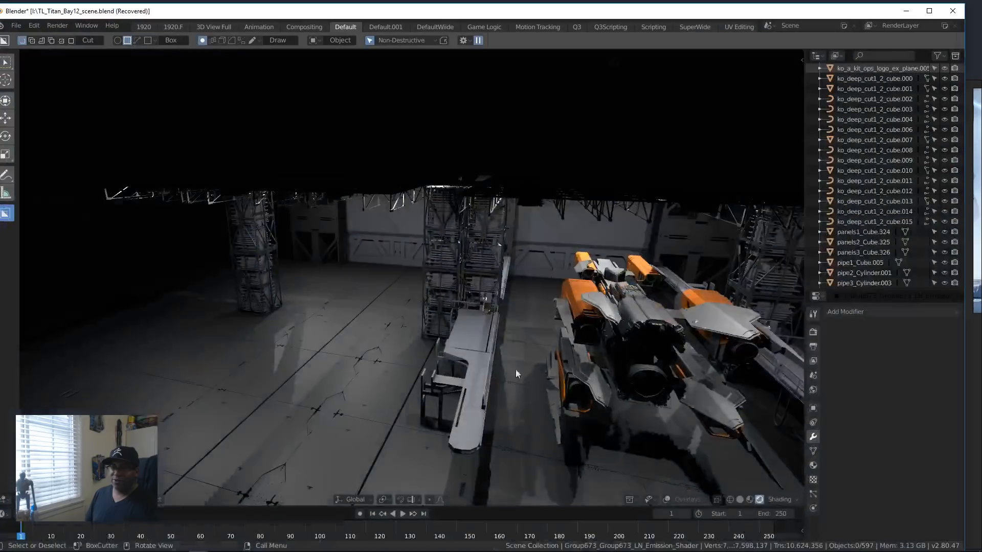
Step: Show the viewport overlays and enter Edit Mode on the raised walkway platform beside the docked ship
scroll(450, 271, up, 3)
middle_drag(458, 299, 532, 419)
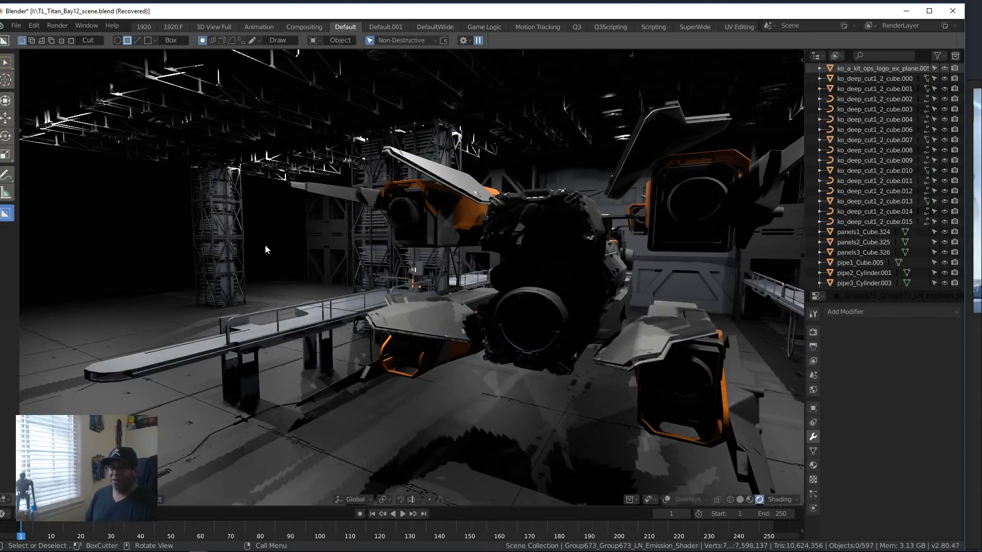
middle_drag(327, 377, 509, 327)
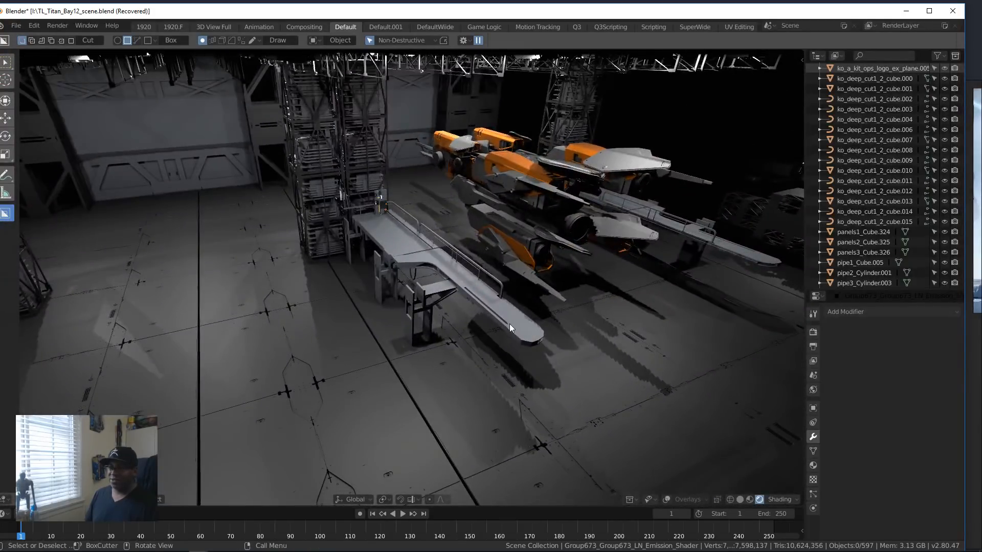
click(507, 325)
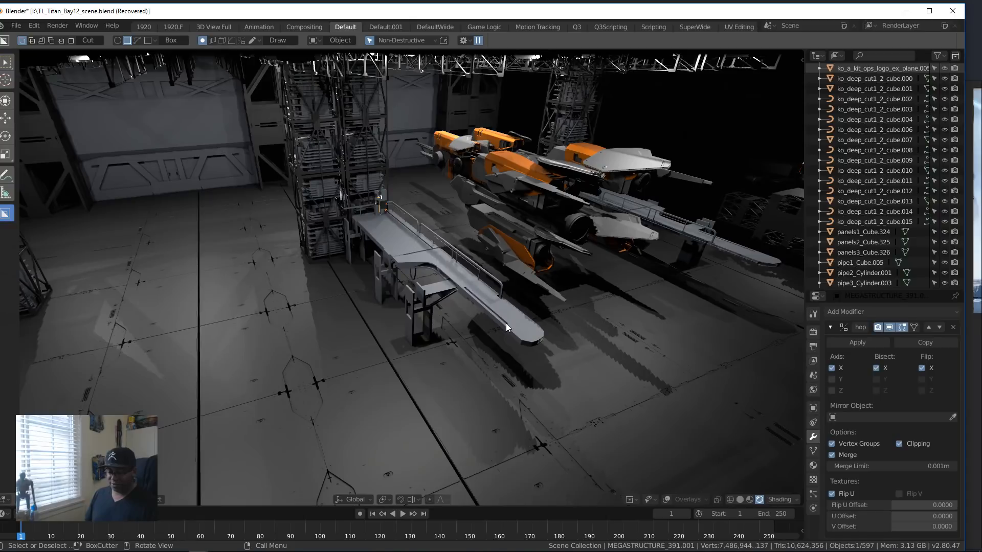
key(z)
click(501, 265)
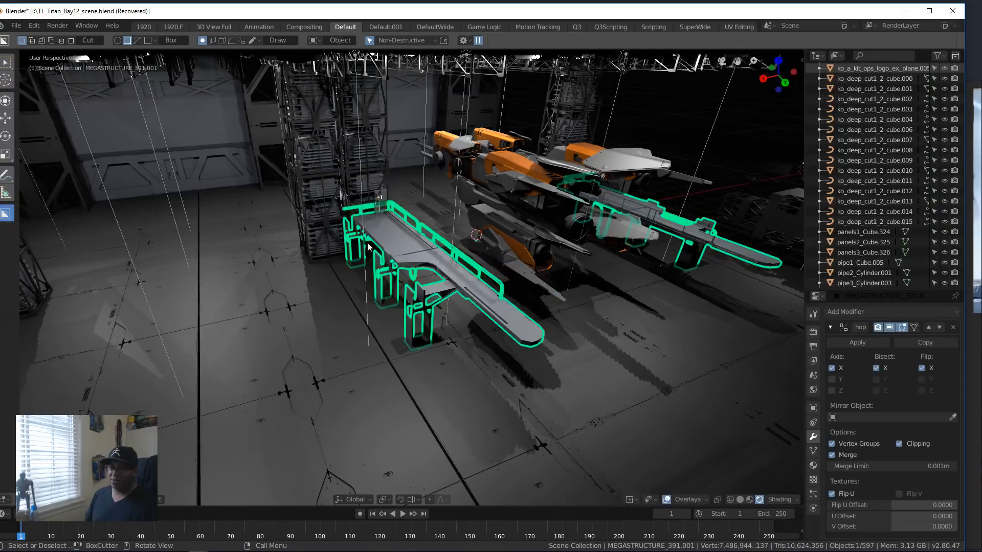
key(Tab)
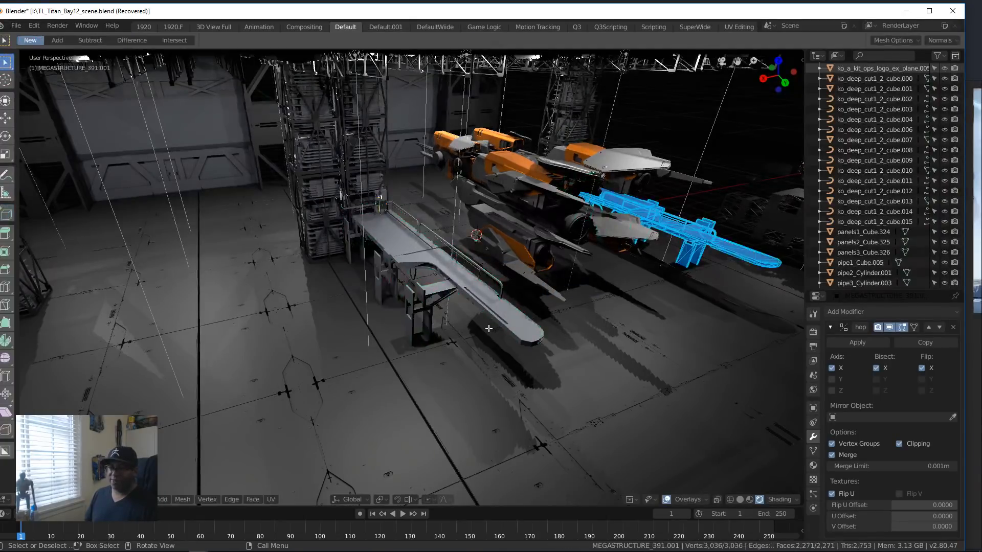
Step: Frame the walkway mesh and examine its deck, railings and support legs from several angles
middle_drag(486, 355, 364, 333)
key(KP_Decimal)
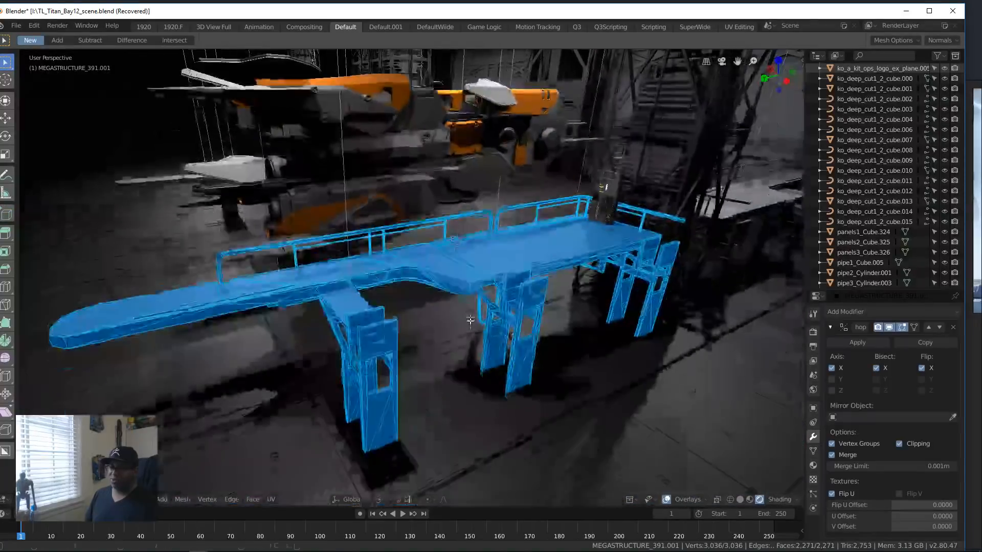
scroll(470, 321, up, 3)
middle_drag(523, 336, 544, 280)
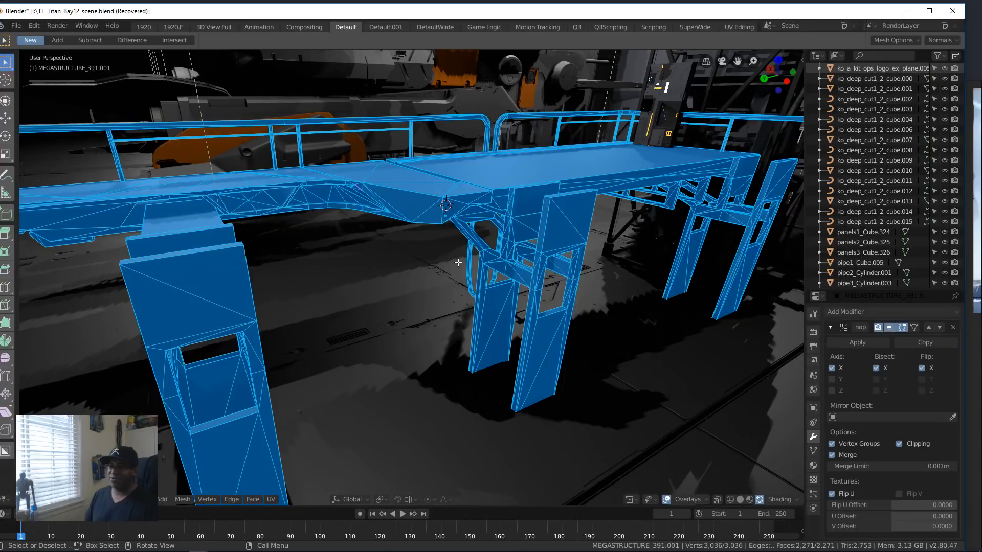
scroll(587, 245, down, 5)
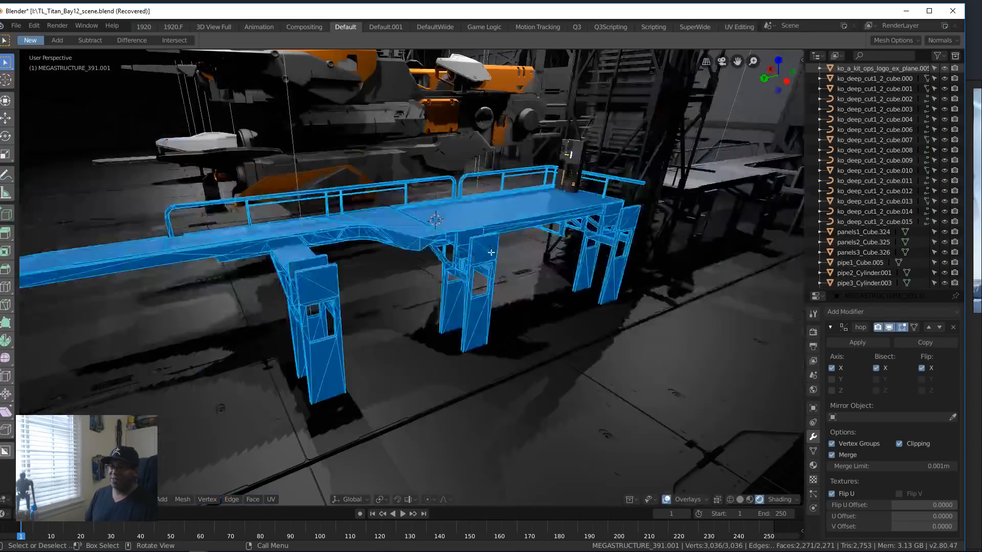
scroll(148, 270, down, 3)
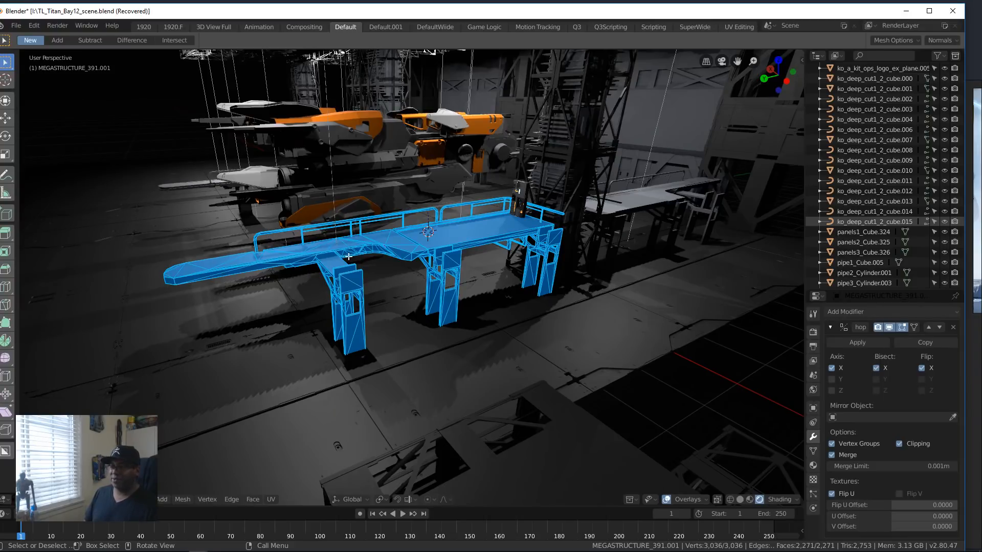
middle_drag(332, 325, 511, 346)
shift+middle_drag(614, 312, 497, 348)
shift+middle_drag(624, 350, 502, 350)
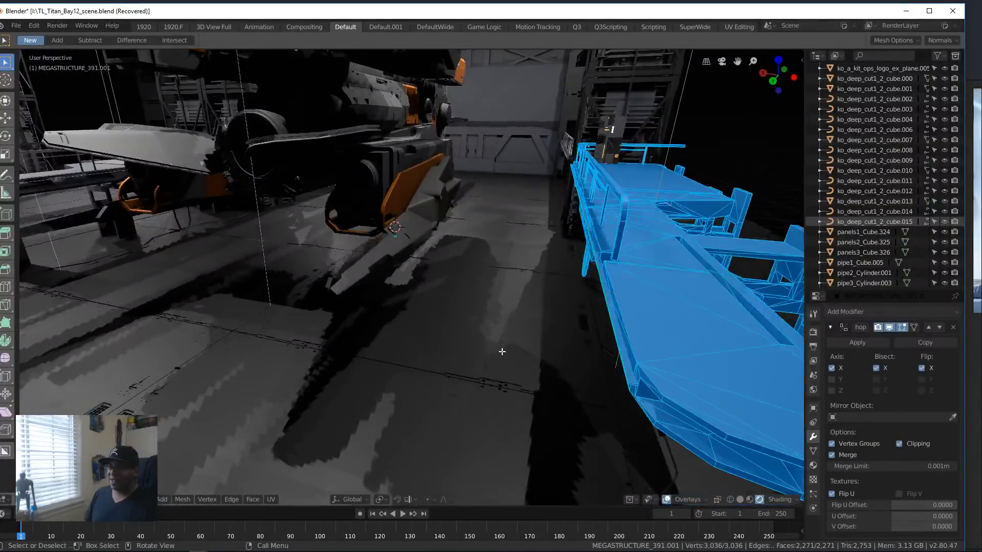
Step: Examine the kiosk on the hangar floor and the walkway's curved deck edge with its support brackets
scroll(441, 345, down, 3)
shift+middle_drag(440, 344, 550, 358)
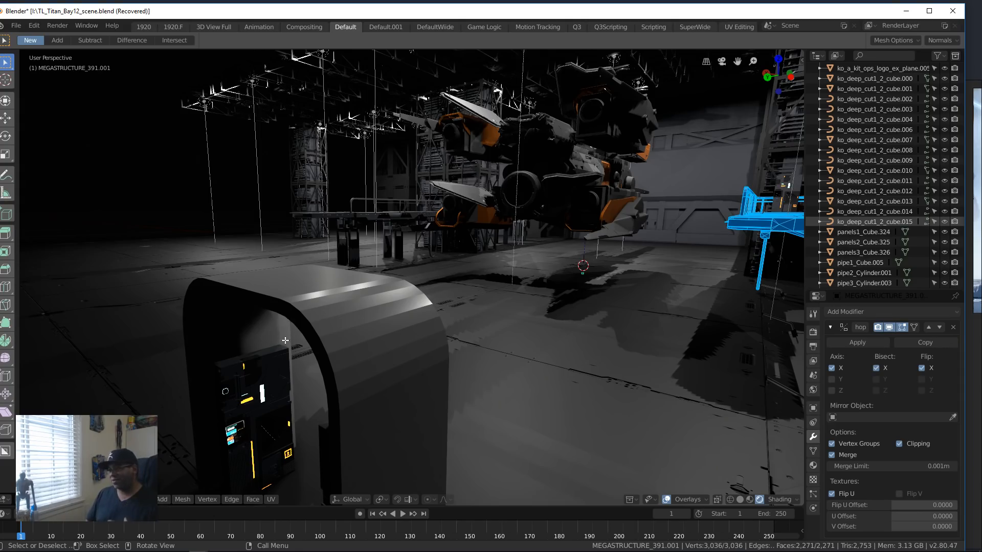
middle_drag(549, 339, 390, 361)
scroll(335, 314, up, 5)
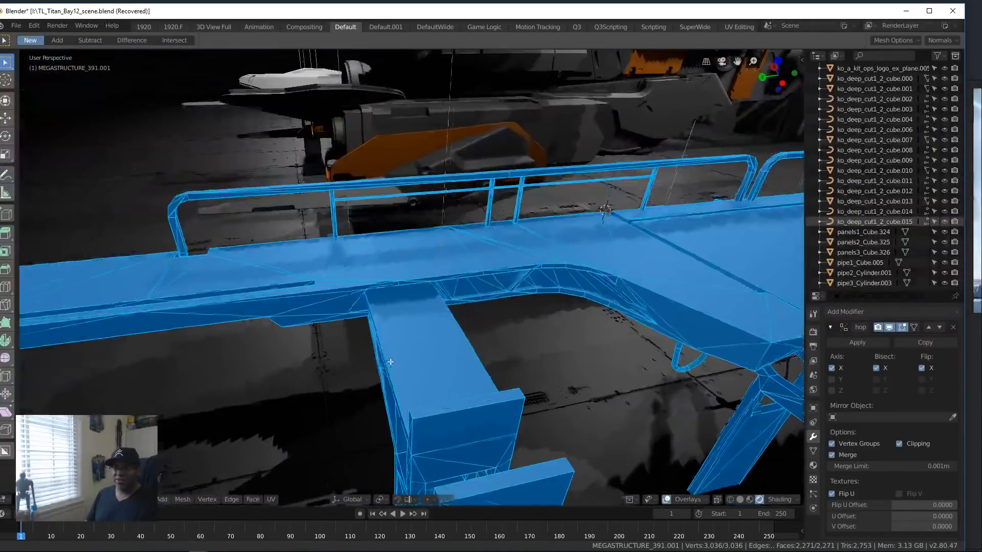
shift+middle_drag(583, 314, 480, 266)
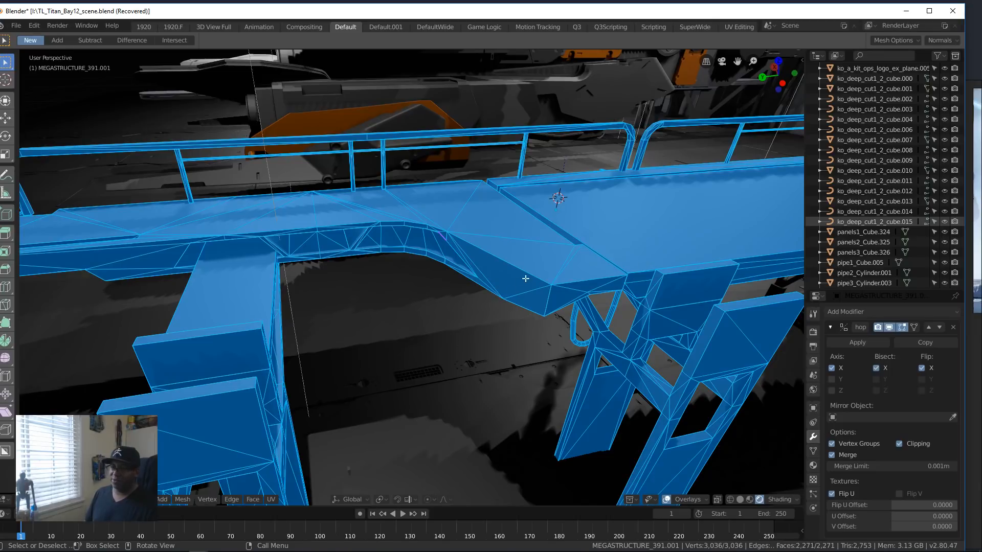
middle_drag(575, 252, 548, 245)
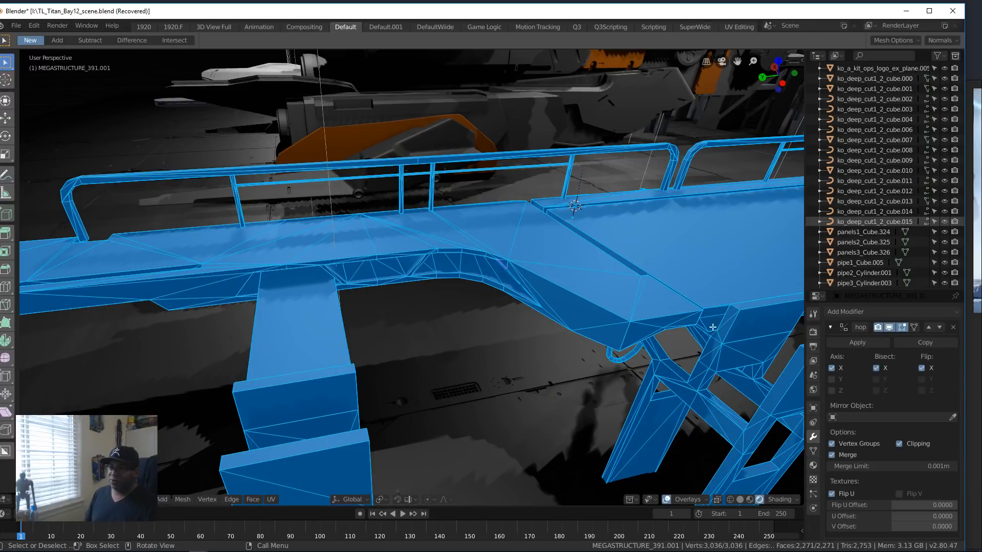
middle_drag(712, 327, 649, 225)
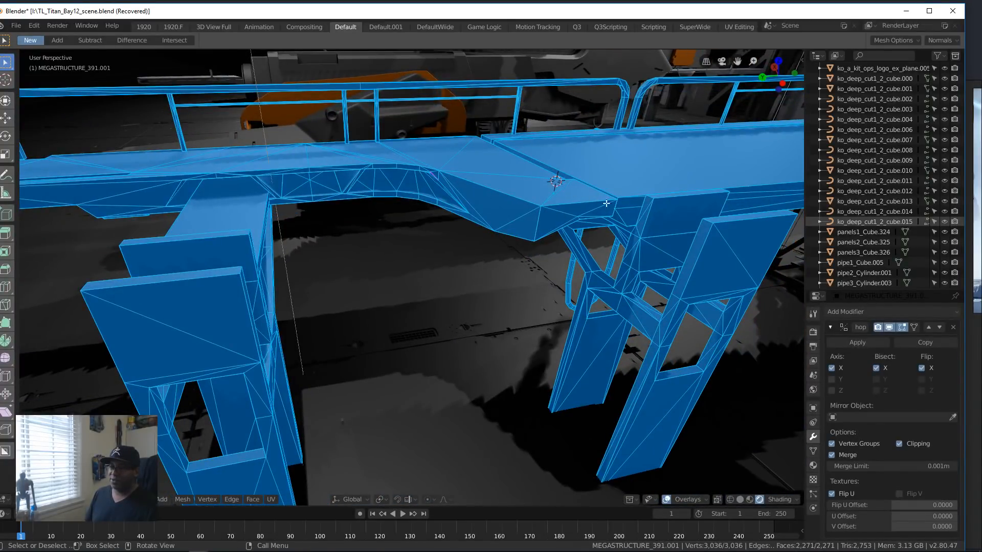
scroll(625, 219, down, 8)
shift+middle_drag(624, 220, 570, 241)
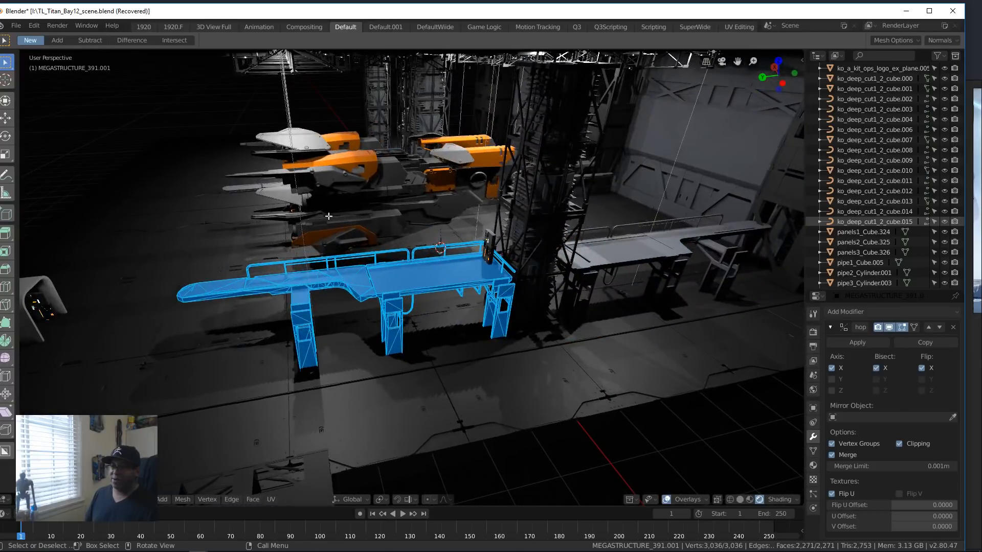
Step: Review the overall hangar layout, including the ship, towers, ceiling lights and both walkways
middle_drag(424, 281, 508, 309)
scroll(424, 293, down, 3)
scroll(423, 291, up, 5)
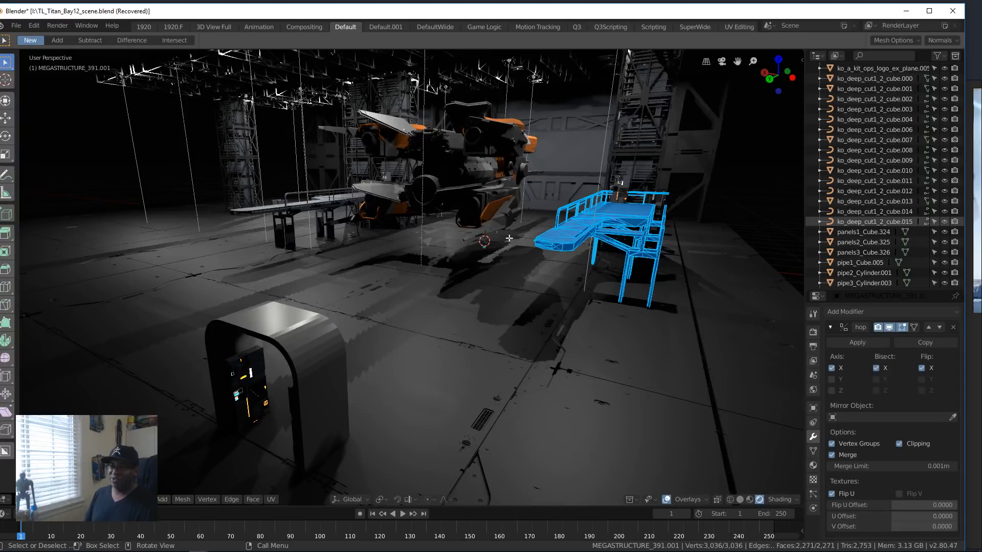
shift+middle_drag(509, 238, 446, 304)
mouse_move(491, 266)
middle_down()
mouse_move(496, 279)
mouse_move(549, 259)
mouse_move(503, 262)
middle_up()
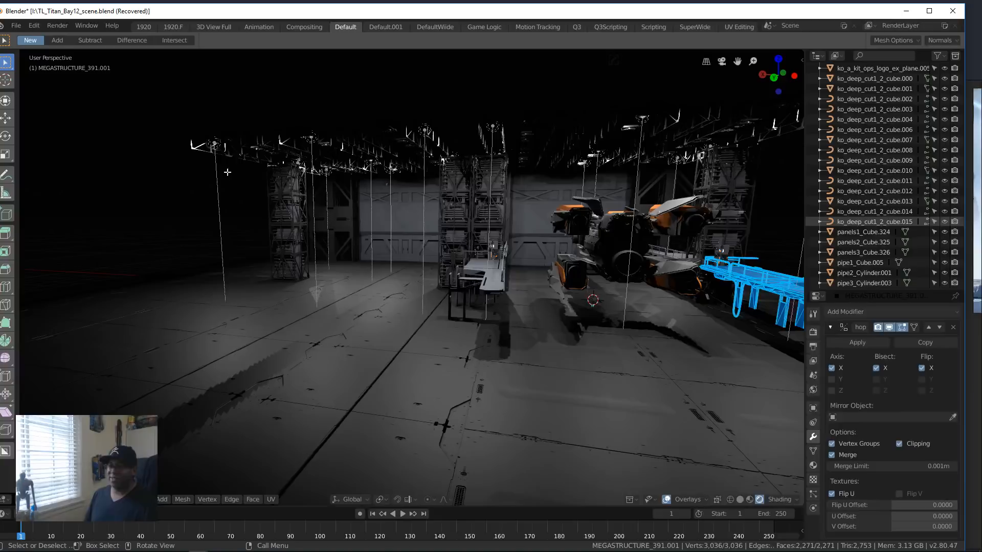
middle_drag(319, 208, 613, 313)
scroll(450, 309, up, 3)
scroll(571, 335, down, 2)
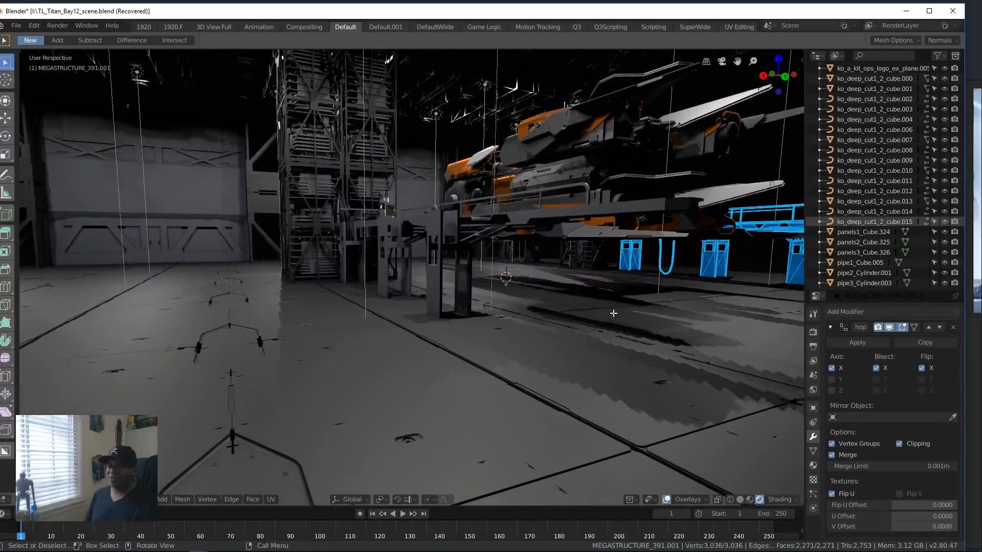
scroll(563, 297, down, 2)
key(alt+Tab)
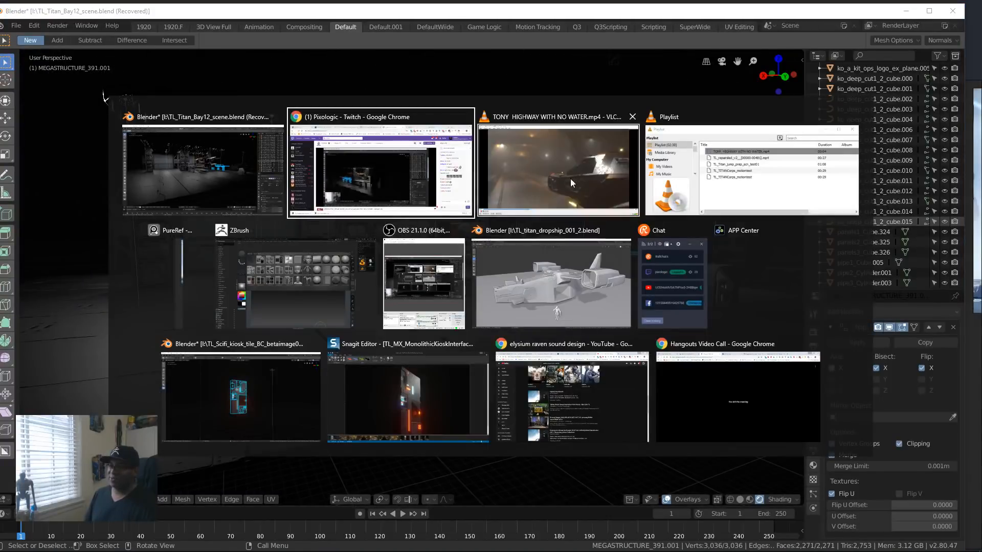
key(Escape)
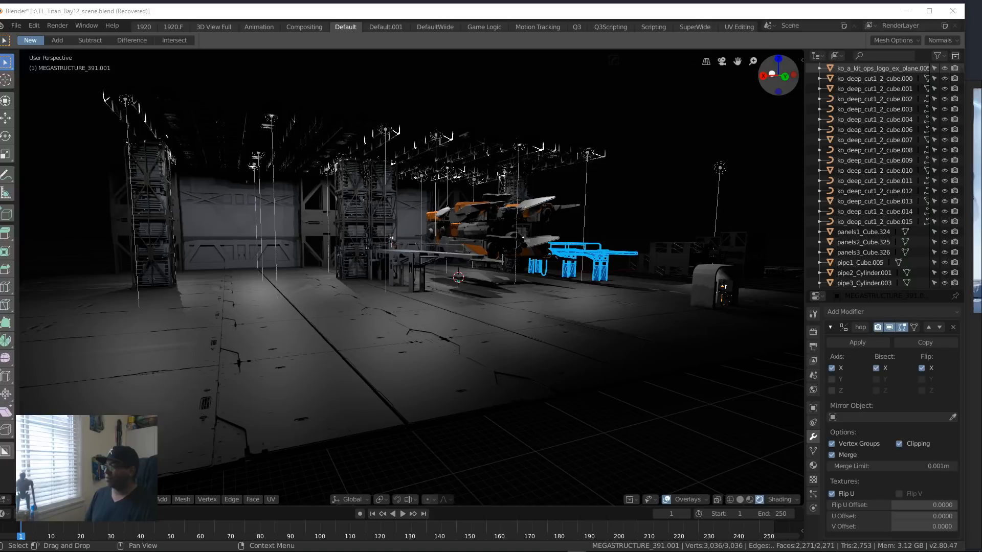
key(alt+Tab)
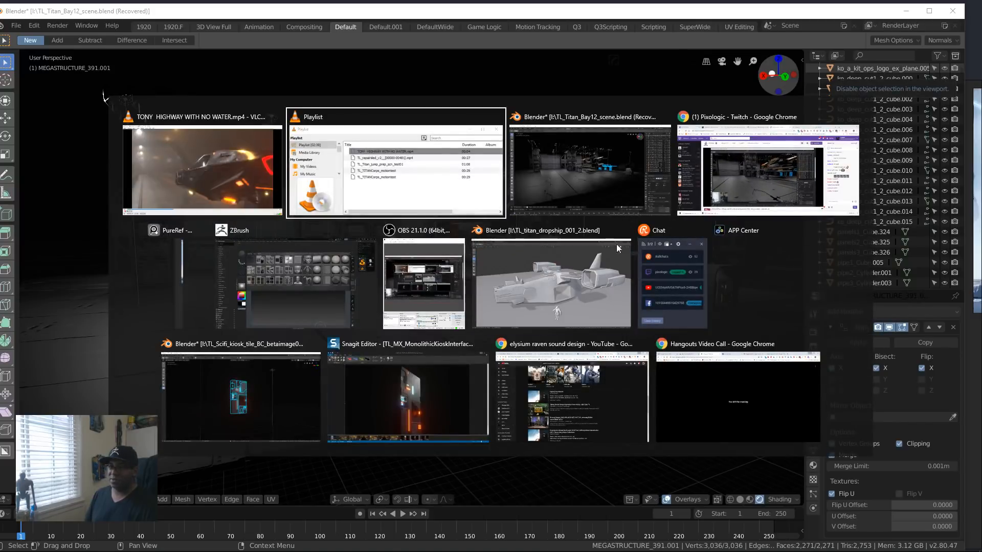
key(Escape)
key(alt+Tab)
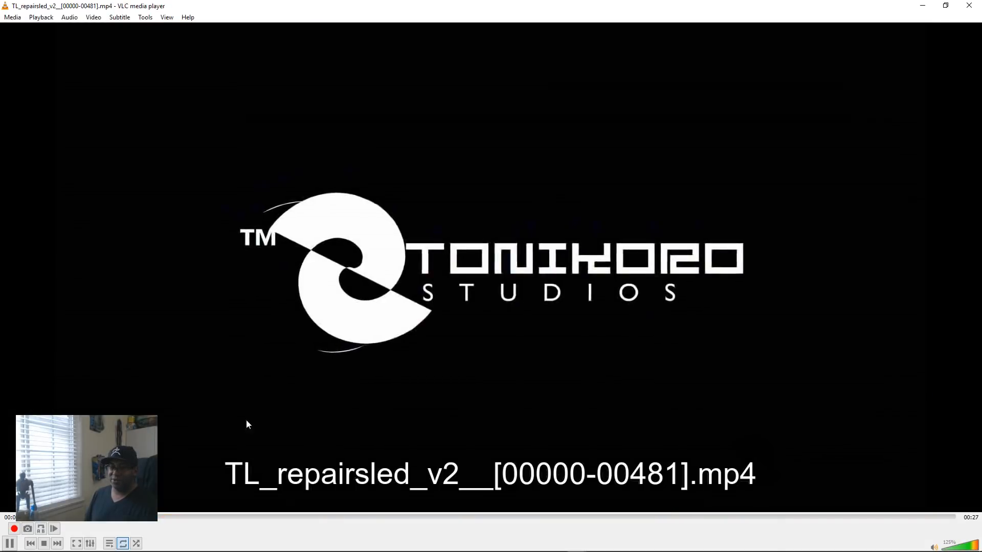
scroll(348, 348, up, 3)
scroll(353, 351, down, 18)
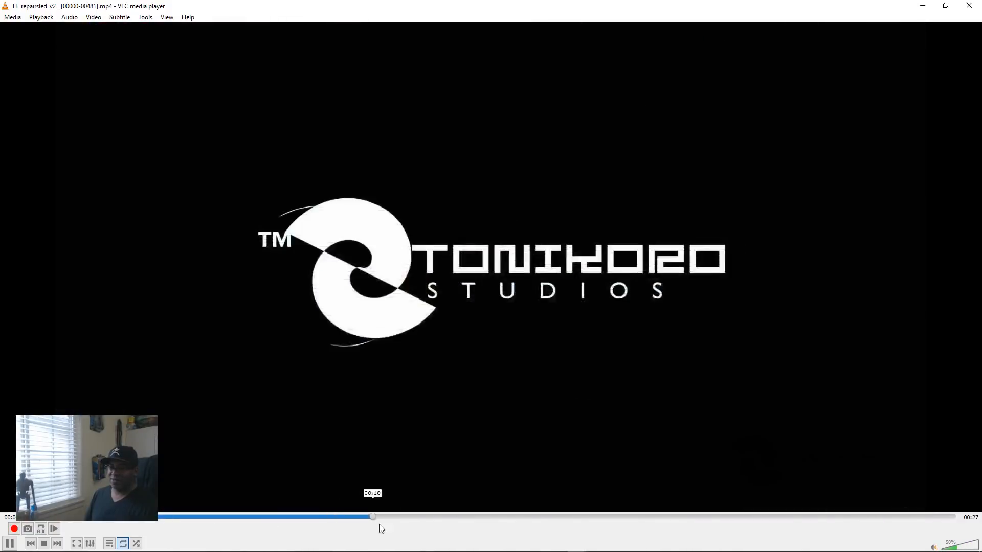
Step: Skip ahead to the corridor scene and play it in stages, pausing on the close-up of the repair sled
click(383, 516)
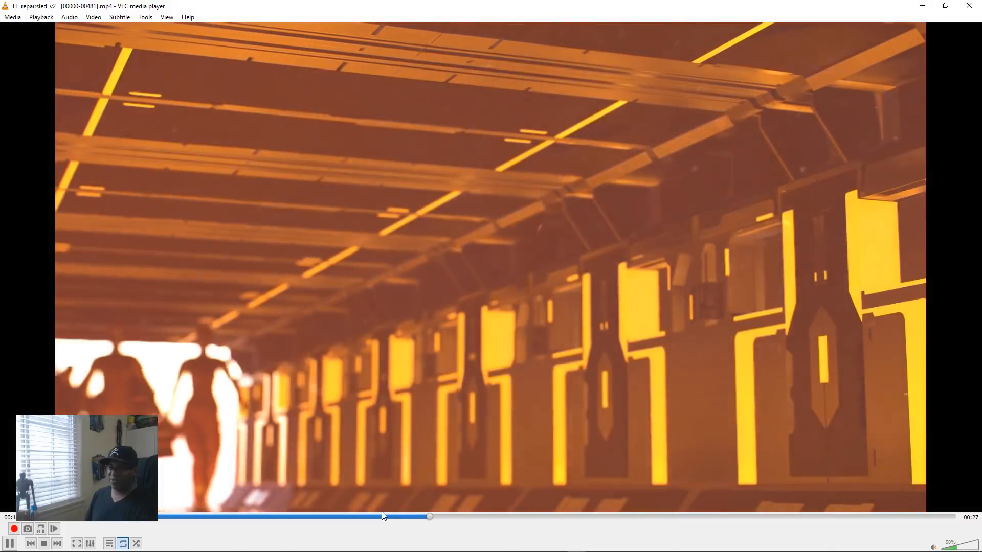
key(space)
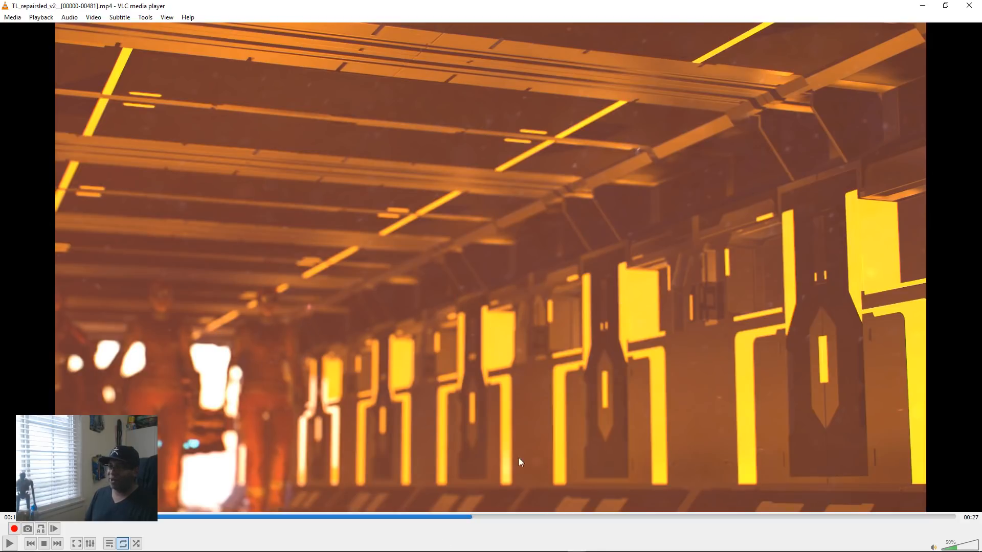
key(space)
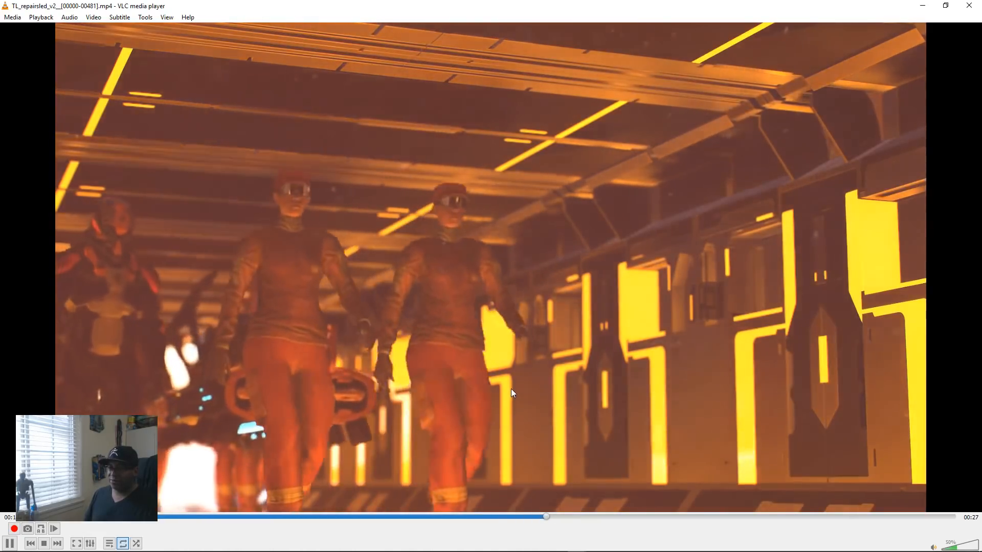
key(space)
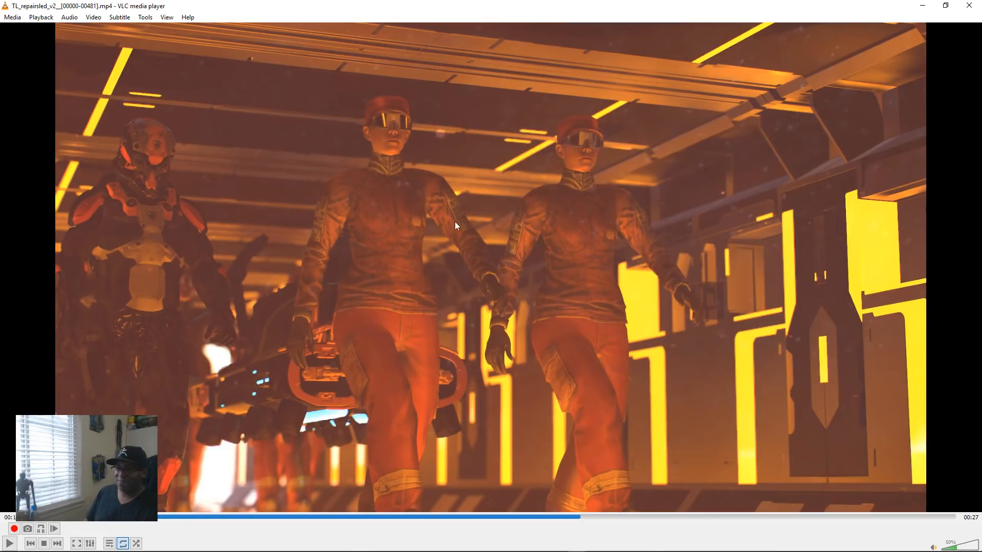
key(space)
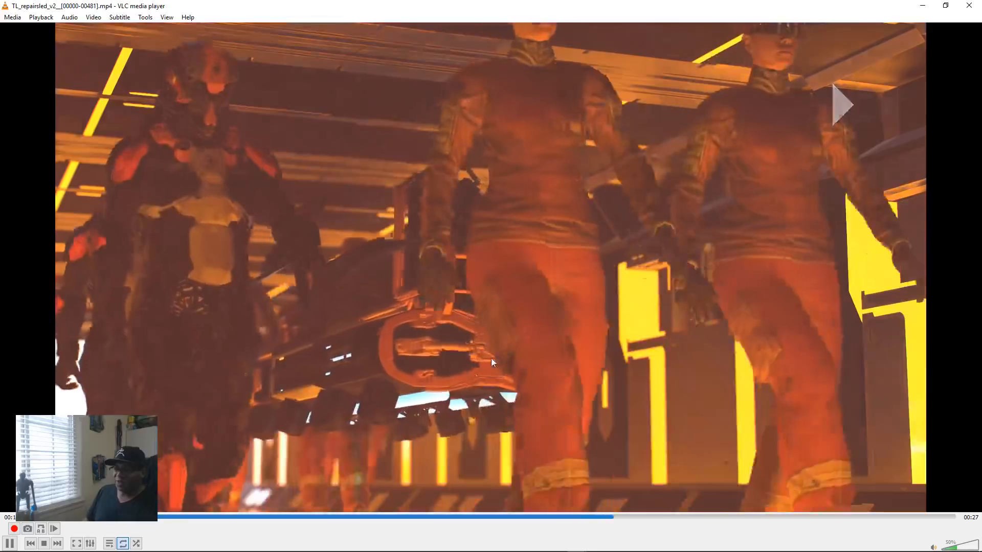
key(space)
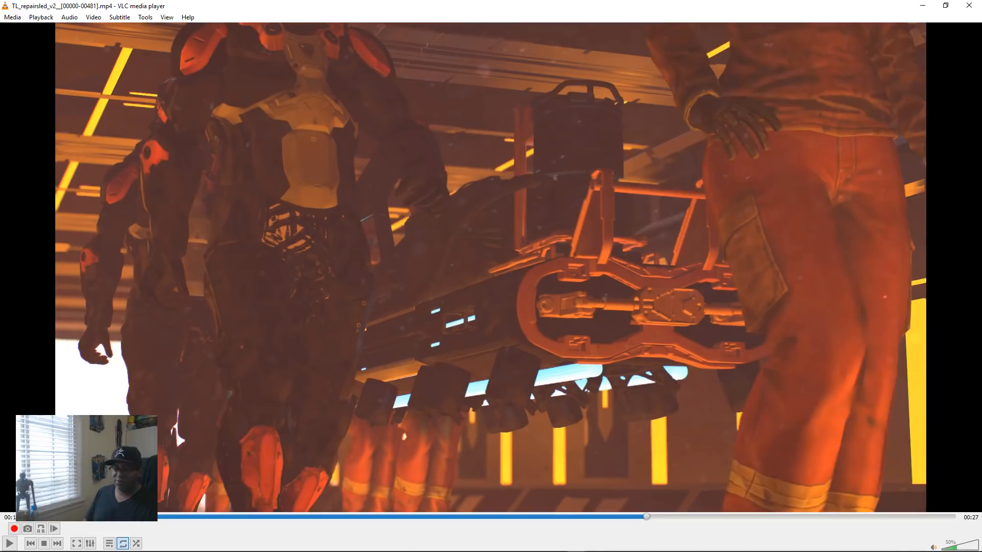
mouse_move(350, 551)
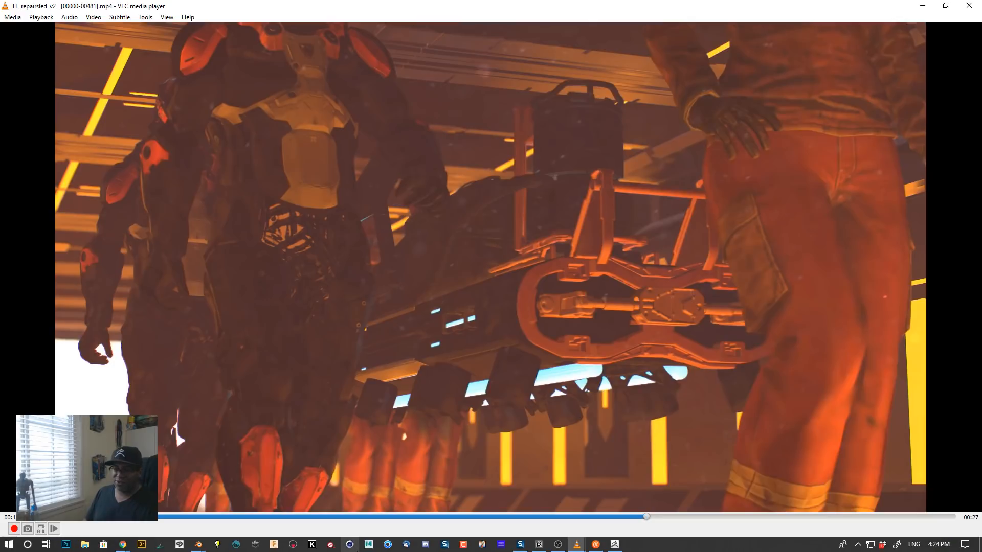
Step: Switch to Marmoset Toolbag and open the recent scene TL_titancorps_corridor_scene_01.tbscene
click(293, 544)
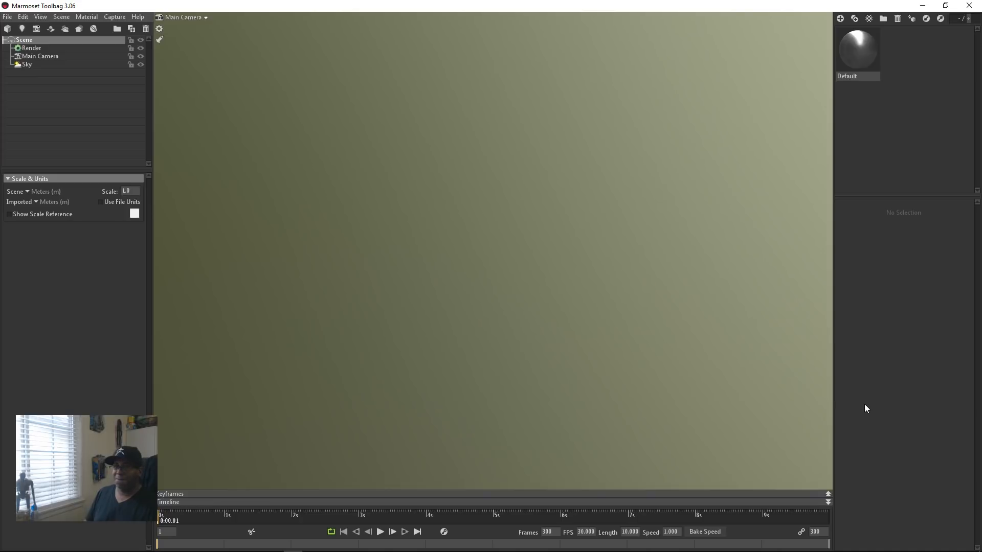
click(8, 17)
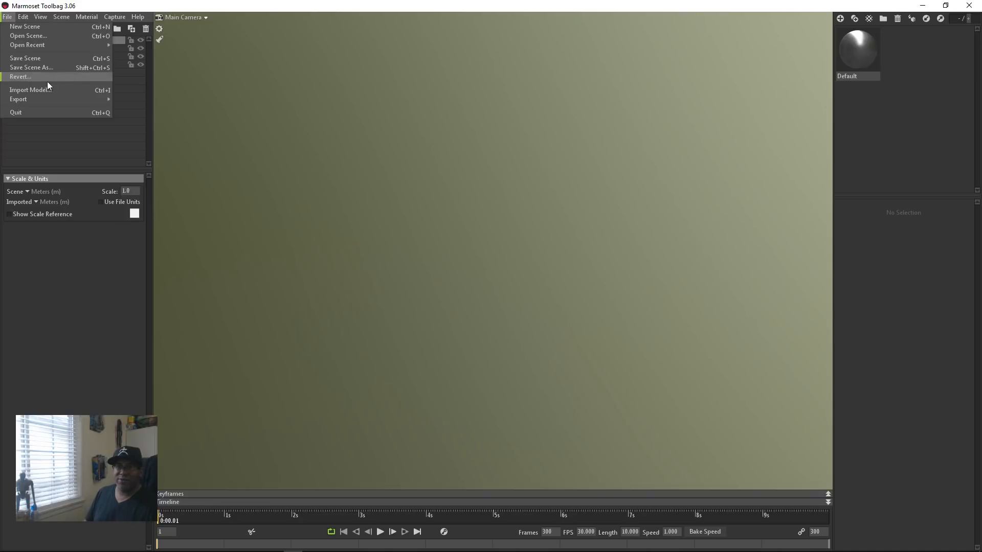
mouse_move(66, 45)
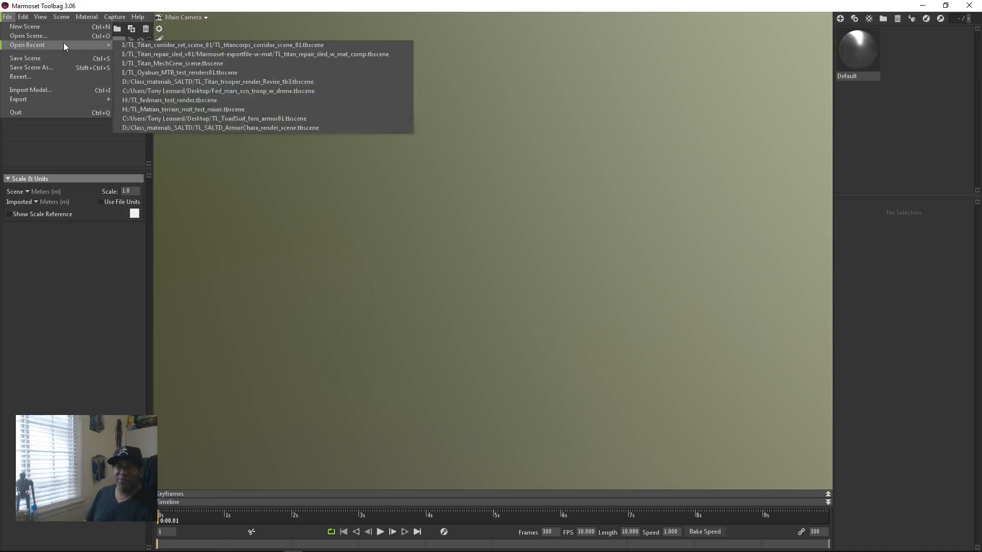
click(160, 45)
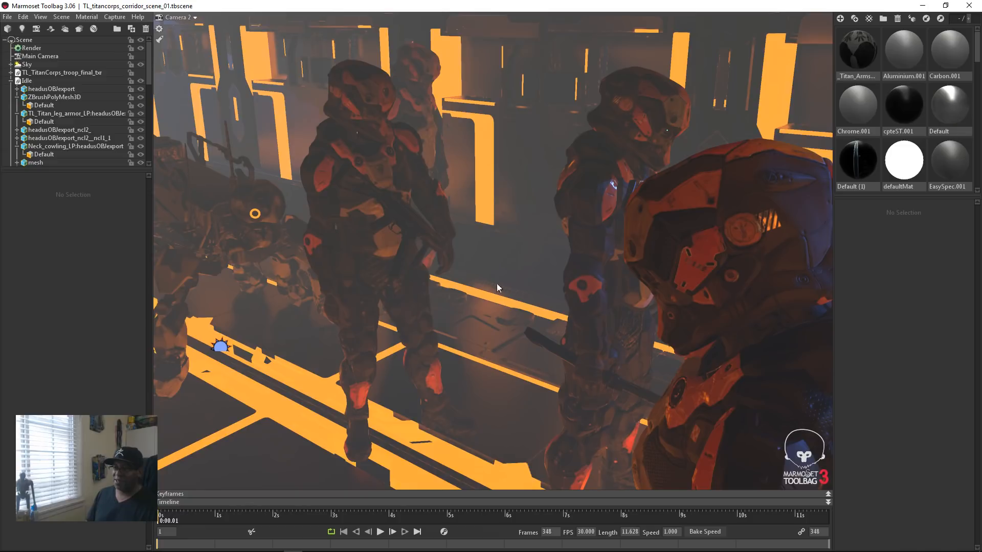
Step: Inspect the corridor from outside by selecting its wall frame and upper panel meshes to see how the modular pieces are divided
drag(496, 283, 587, 308)
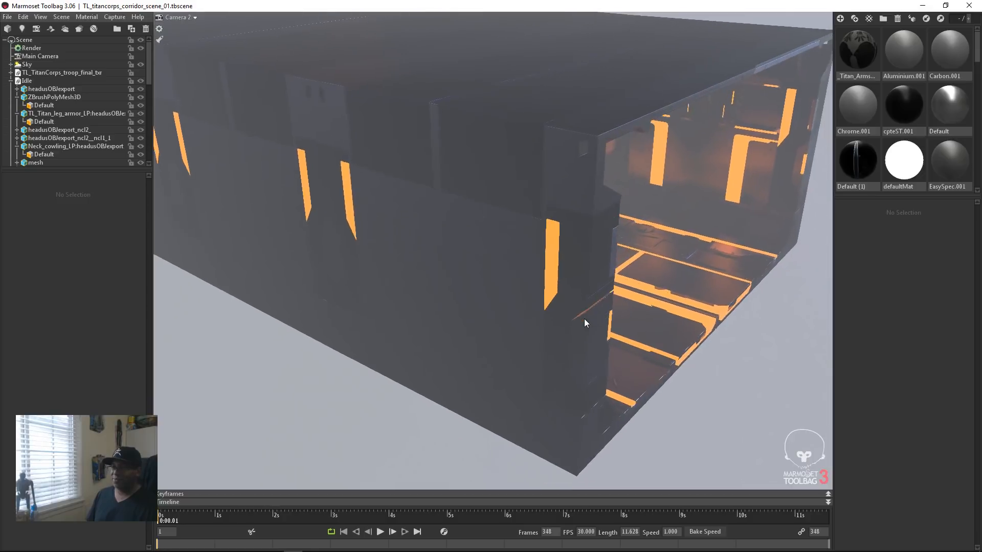
click(550, 174)
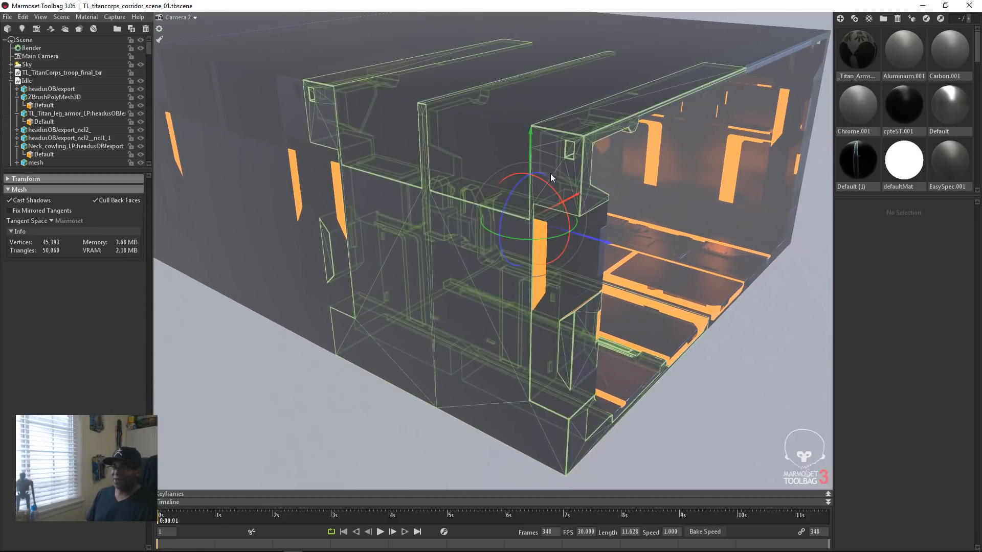
click(457, 219)
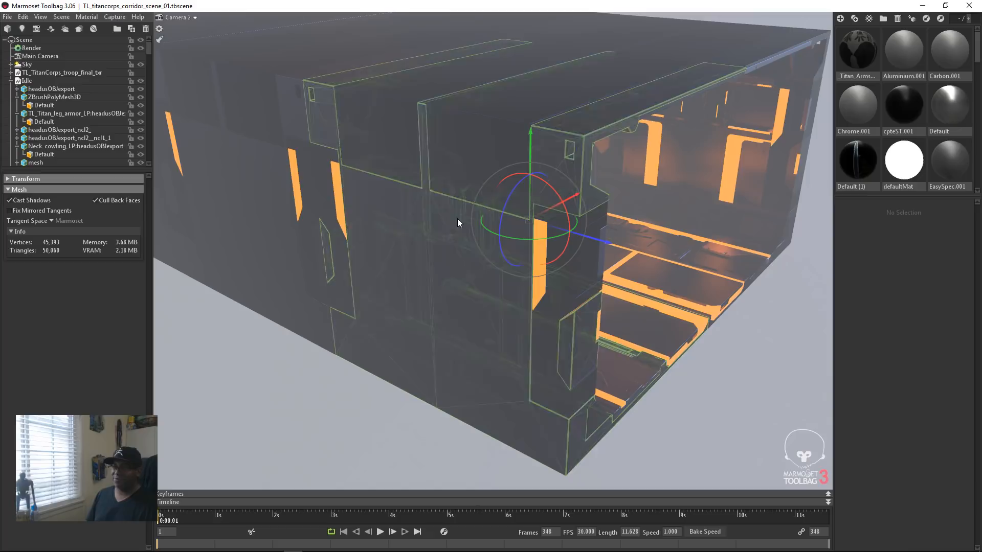
click(422, 237)
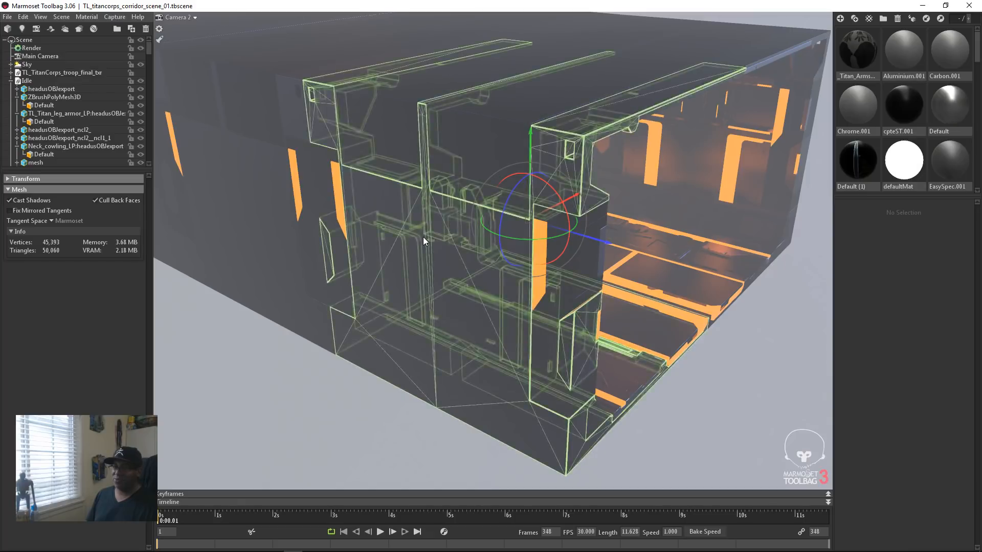
click(391, 235)
click(385, 141)
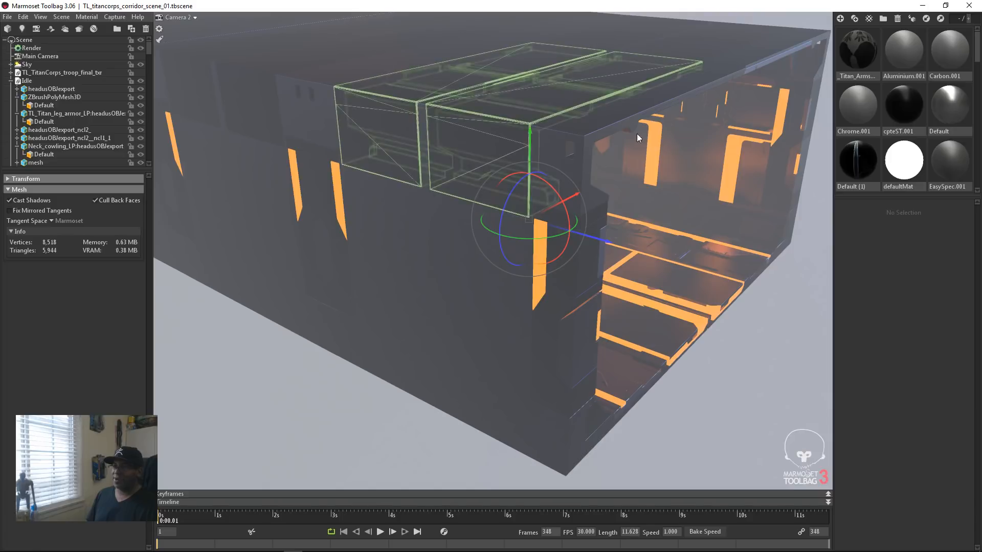
click(603, 113)
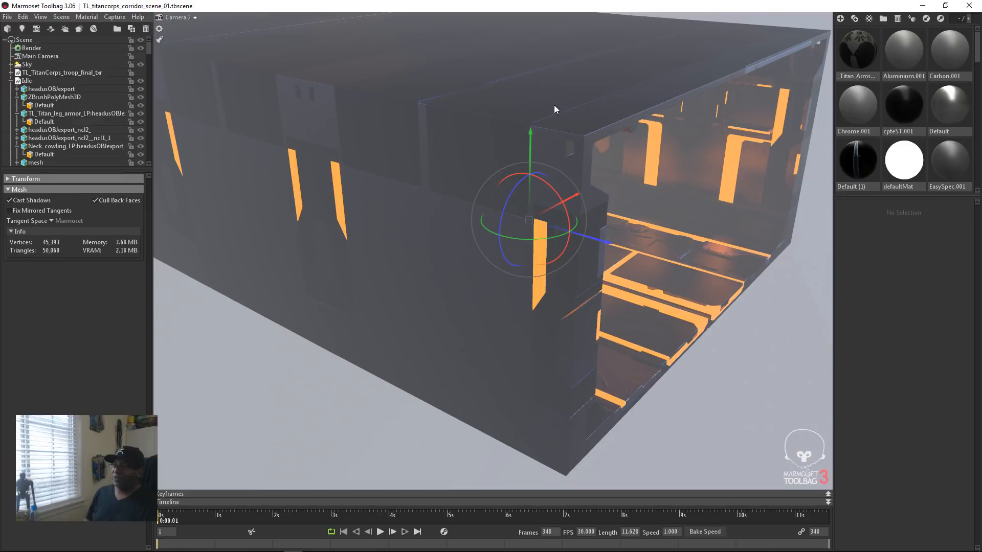
Step: Examine the whole corridor block from its open end, moving in on the troopers and the glowing floor strips
scroll(608, 134, down, 3)
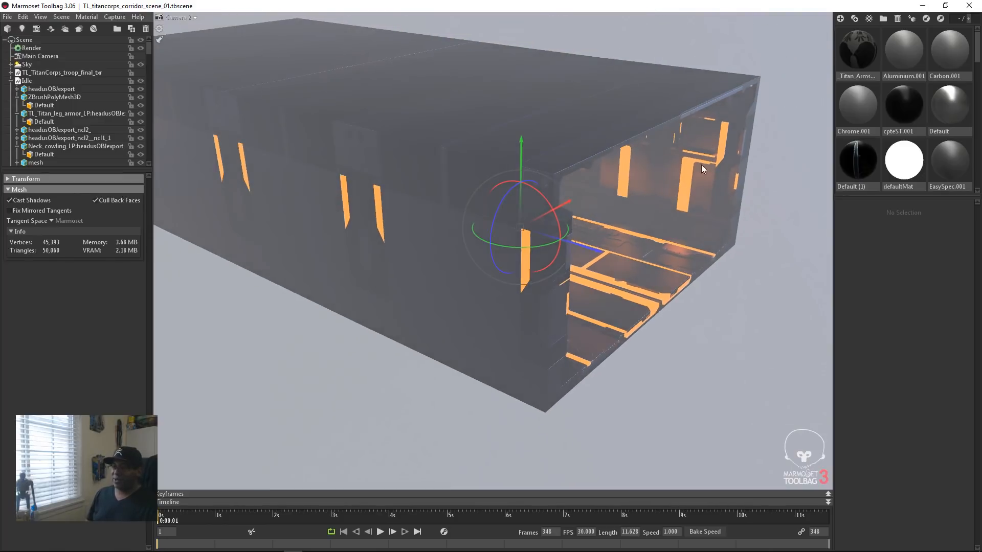
drag(737, 182, 646, 196)
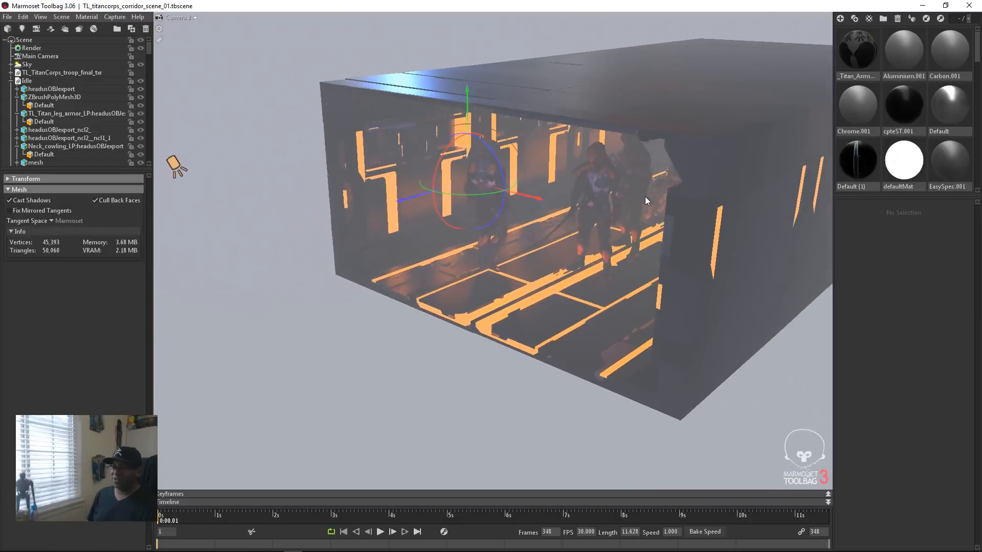
scroll(643, 198, up, 5)
drag(642, 252, 658, 241)
scroll(657, 241, up, 3)
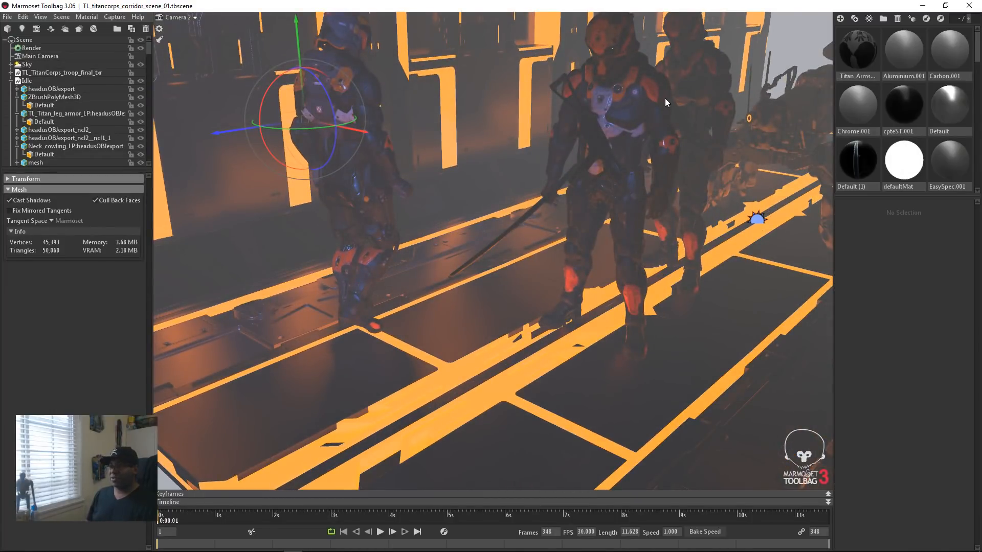
Step: Switch to the Blender file TL_Scifi_kiosk_tile_BC_betaimage02182019.blend and open a new default Blender scene
key(alt+Tab)
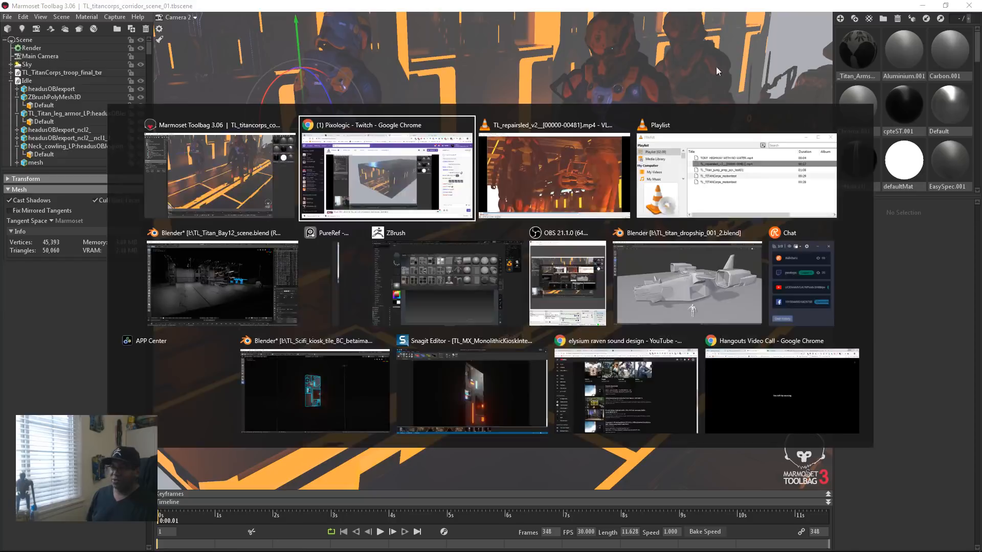
click(329, 385)
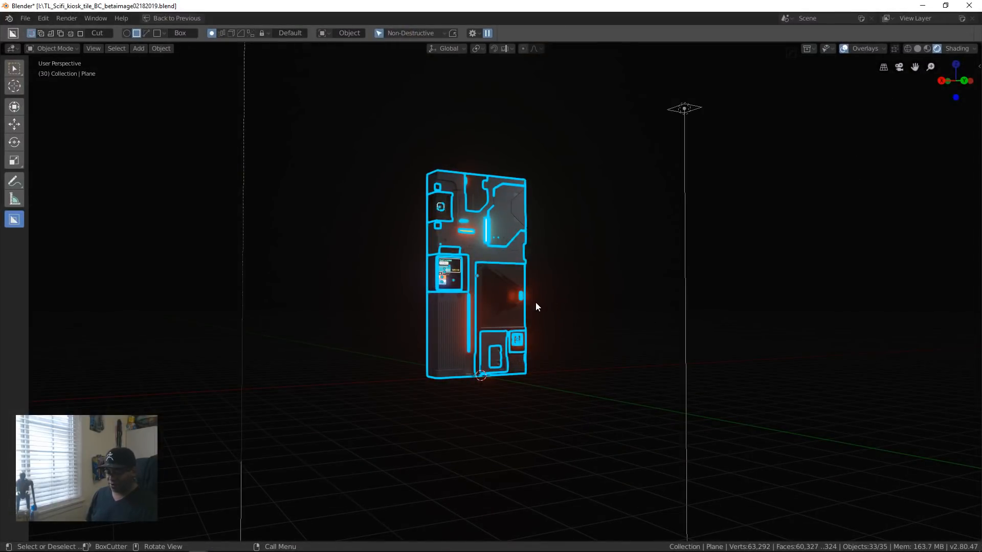
right_click(535, 305)
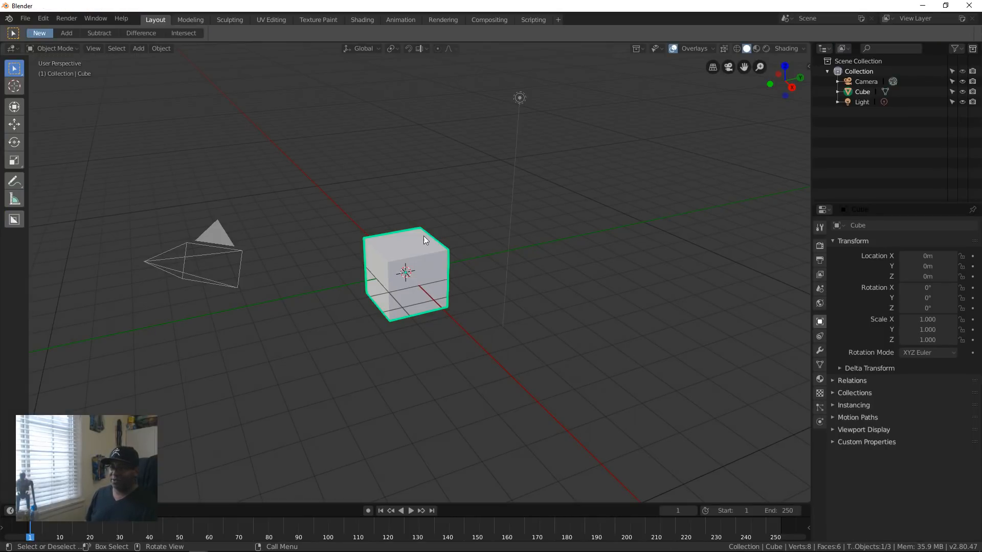
Step: Stretch the default cube into a long block by moving one side face about 3 m along the Y axis
middle_drag(433, 254, 360, 377)
scroll(498, 302, up, 4)
shift+middle_drag(434, 362, 428, 389)
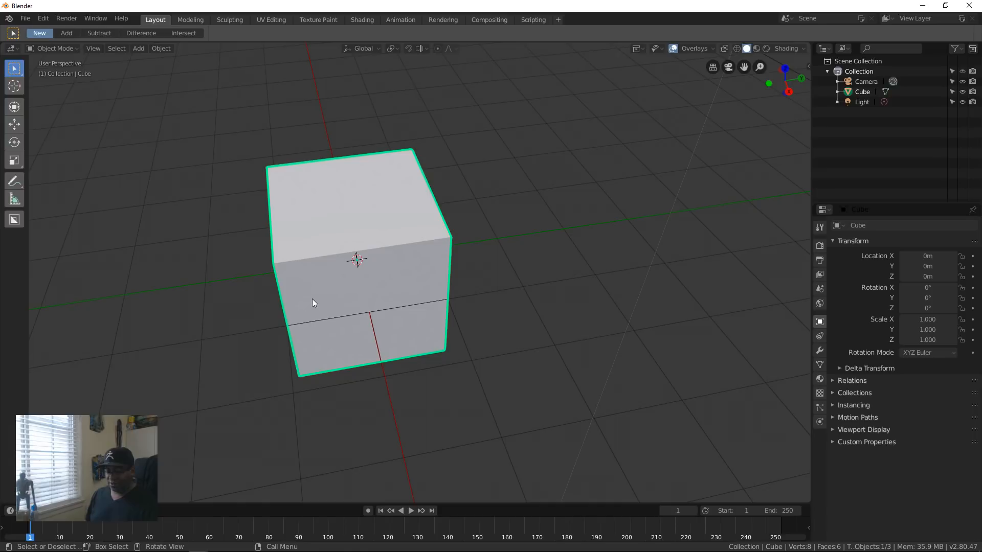
key(Tab)
middle_drag(313, 302, 451, 308)
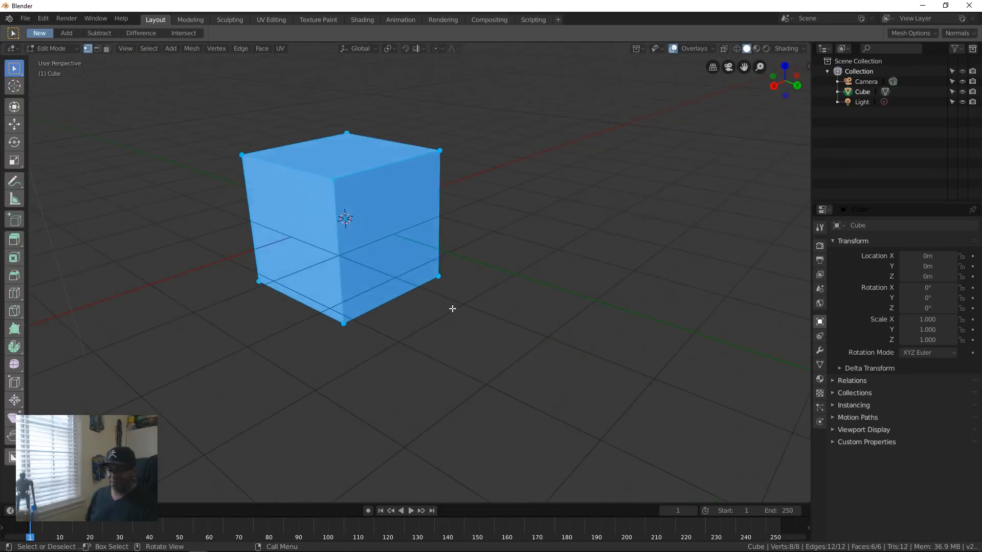
key(3)
click(379, 217)
key(g)
key(y)
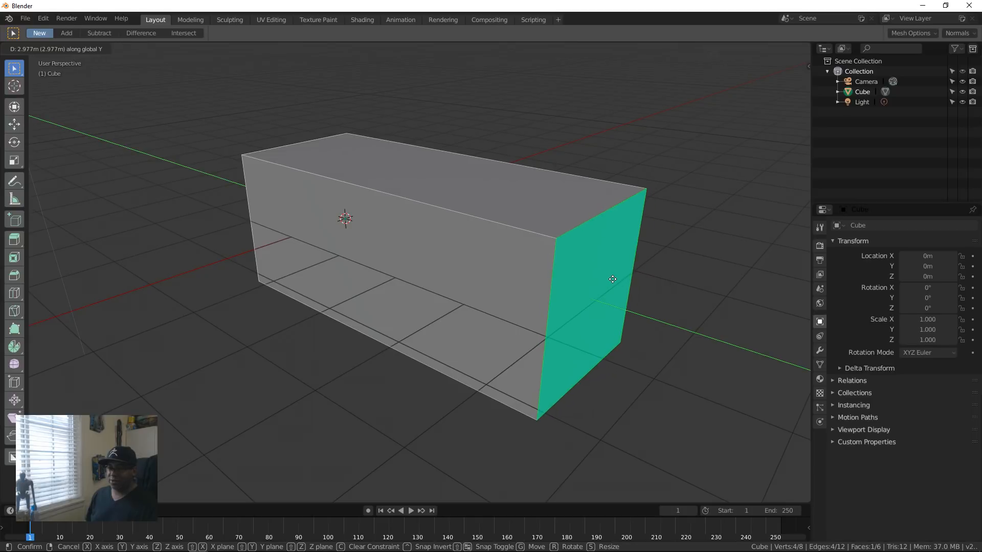
click(614, 279)
middle_drag(615, 280, 456, 310)
key(Tab)
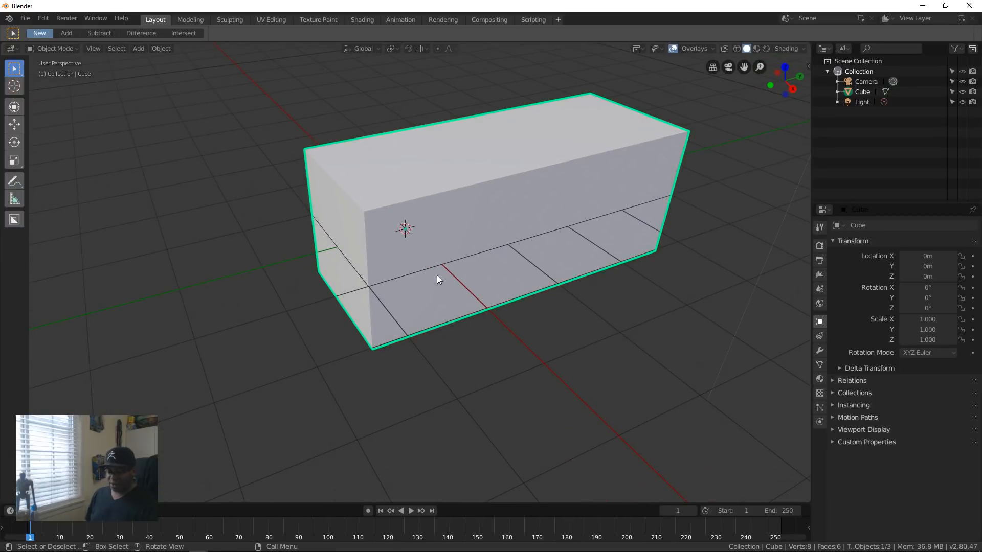
Step: Activate BoxCutter and bevel the top edge of the block's end nearest the origin about 0.72 m wide with one segment
key(w)
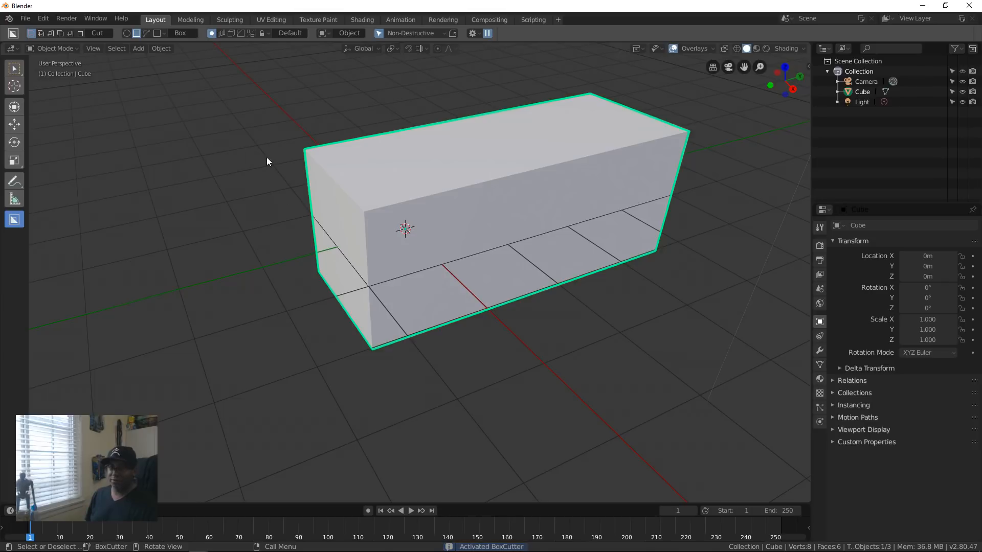
middle_drag(434, 238, 449, 280)
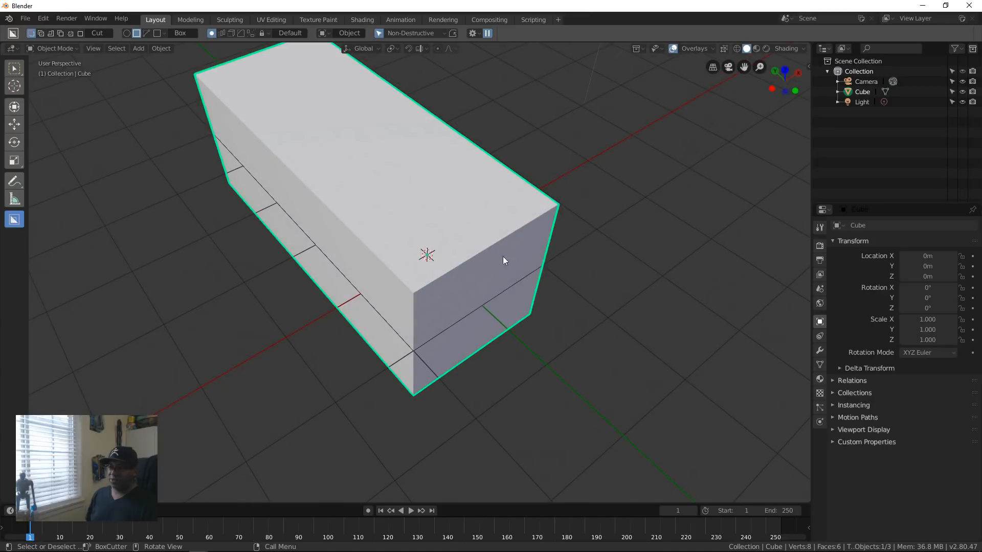
key(Tab)
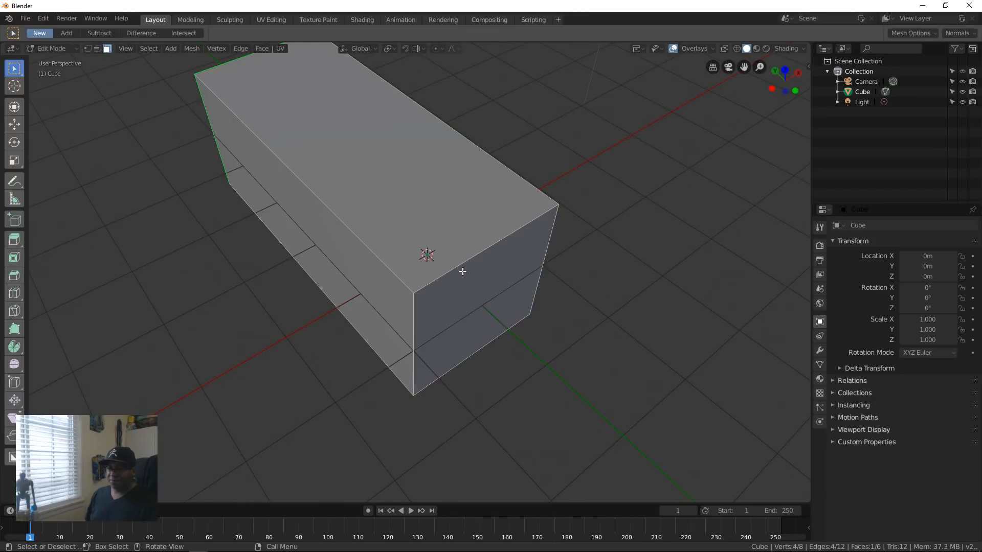
key(2)
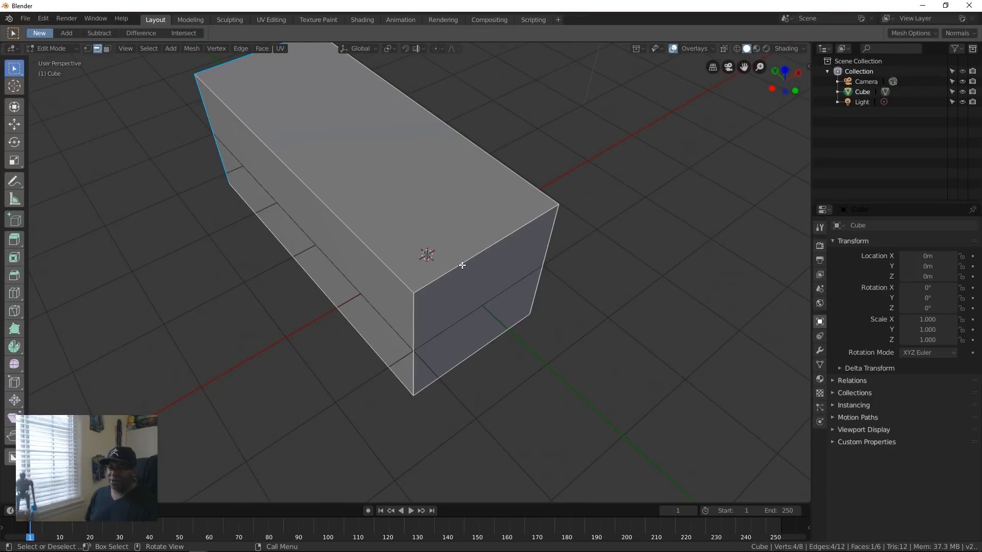
click(460, 263)
key(ctrl+b)
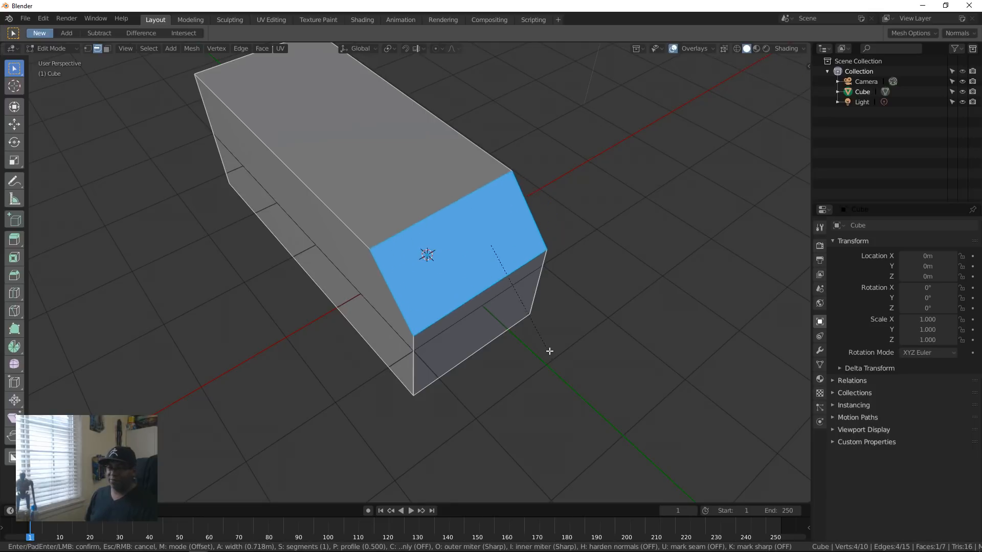
click(549, 352)
Step: Bevel the top edge of the block's opposite end slightly and its bottom edge about 0.98 m wide
middle_drag(550, 352, 511, 270)
click(484, 232)
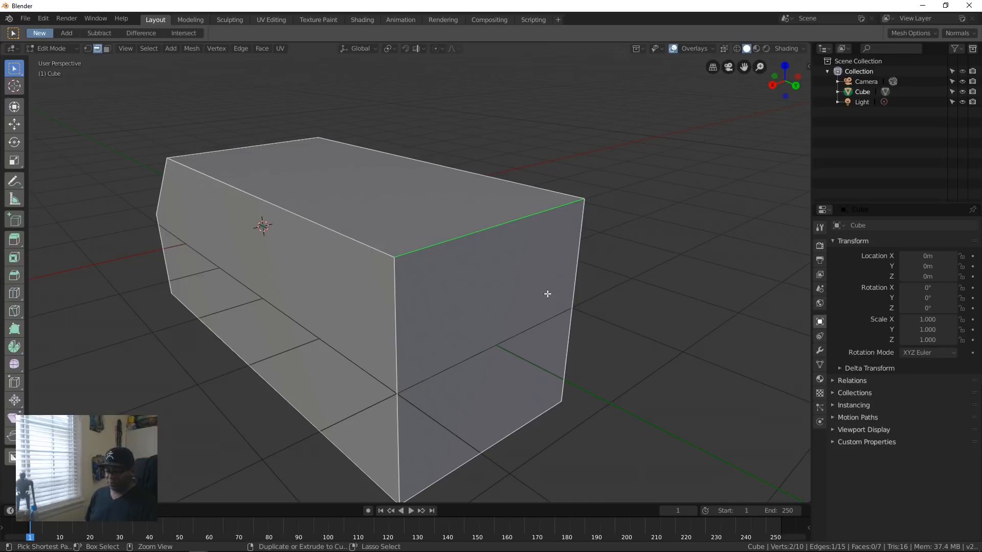
key(ctrl+b)
click(554, 333)
middle_drag(357, 314, 507, 327)
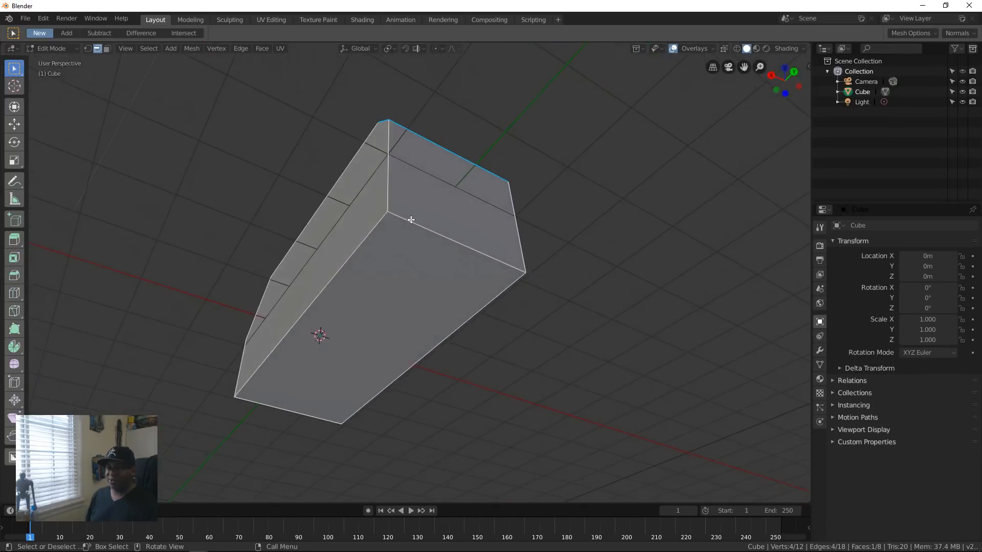
click(434, 233)
key(ctrl+b)
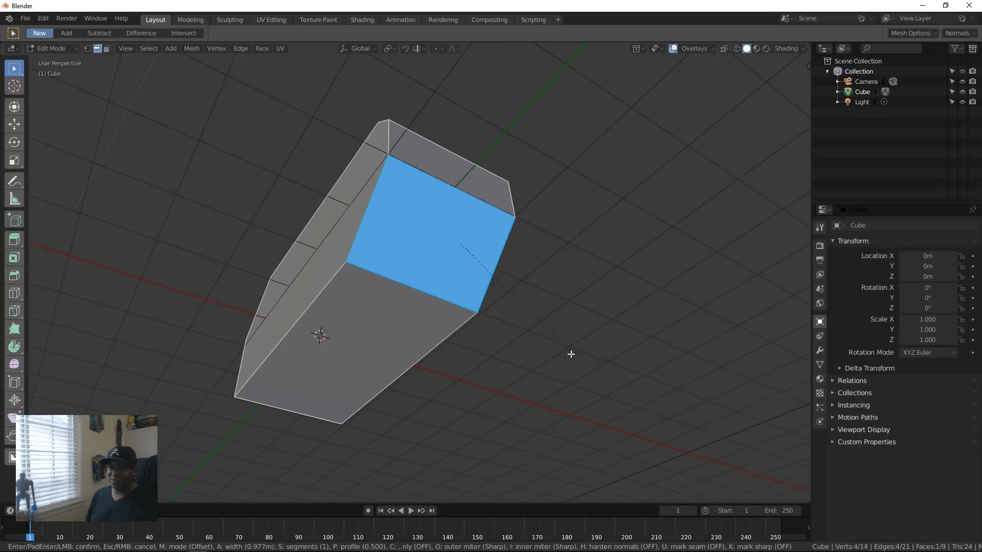
click(571, 356)
Step: Move the inner edge of the underside bevel along Y toward the origin end to lengthen the slope
middle_drag(571, 356, 552, 309)
scroll(585, 327, up, 2)
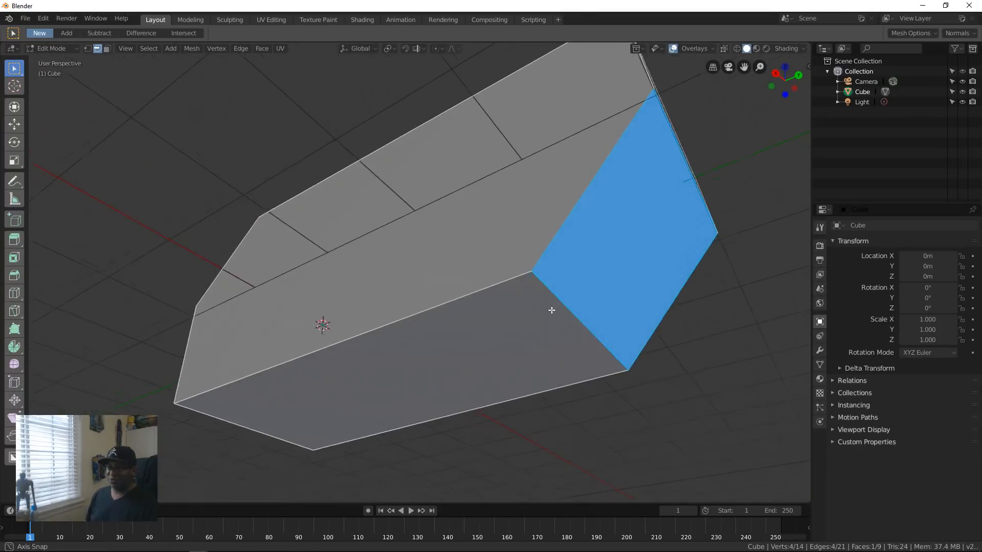
click(577, 316)
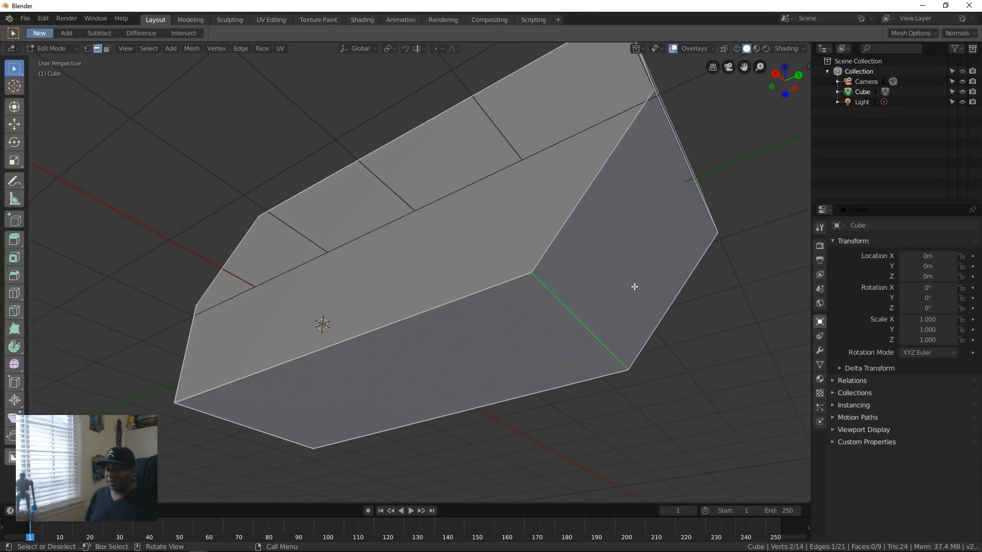
key(b)
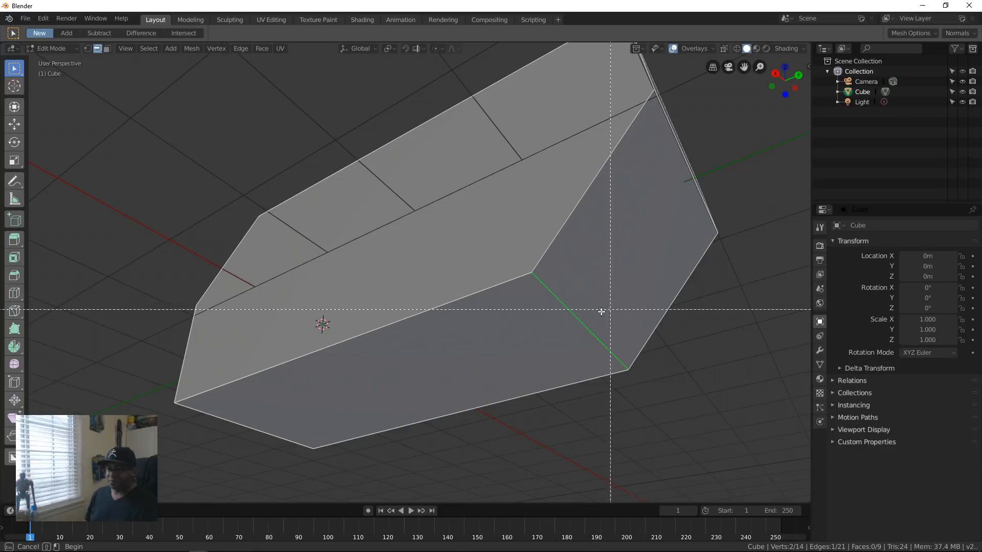
key(Escape)
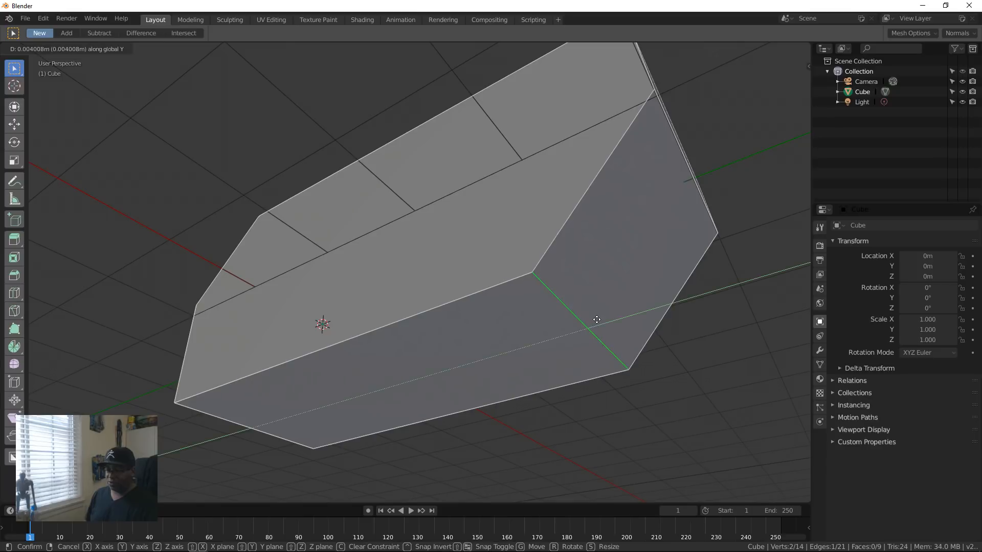
key(g)
click(374, 289)
Step: Bevel the bottom edge of the end nearest the origin and return to Object Mode
middle_drag(373, 289, 414, 197)
click(414, 197)
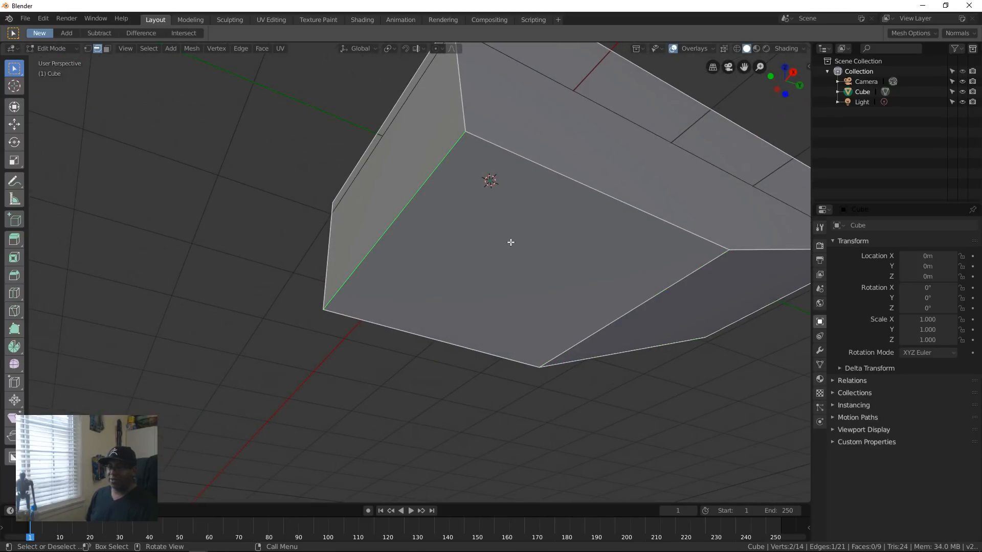
key(ctrl+b)
click(541, 298)
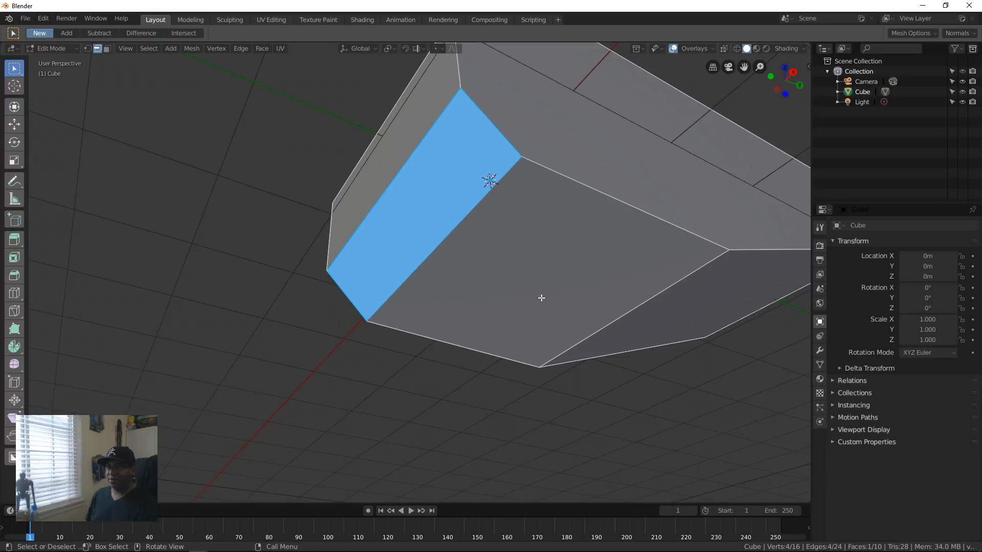
middle_drag(541, 298, 503, 300)
key(Tab)
scroll(502, 314, up, 3)
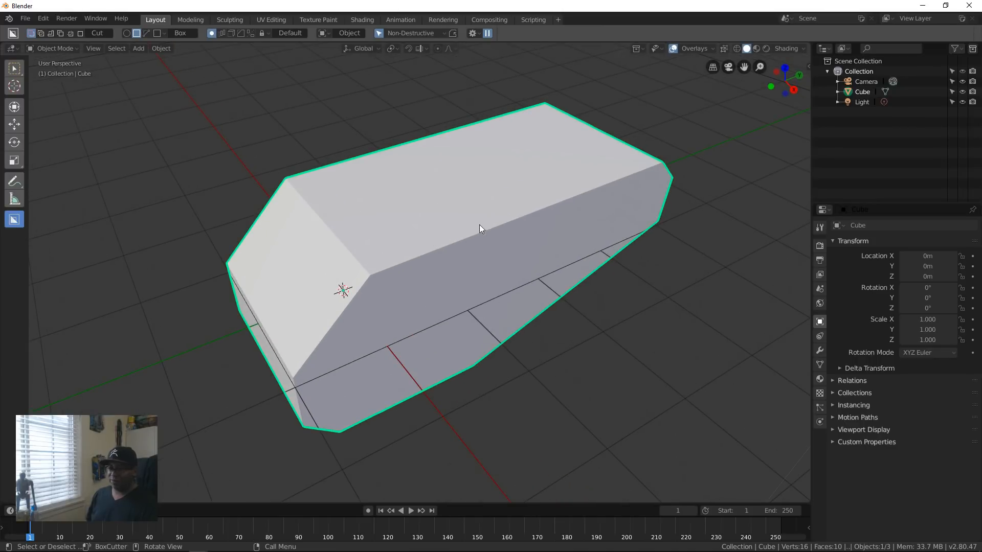
Step: Cut a long, shallow box notch along the block's top side edge with BoxCutter
shift+middle_drag(444, 335, 487, 327)
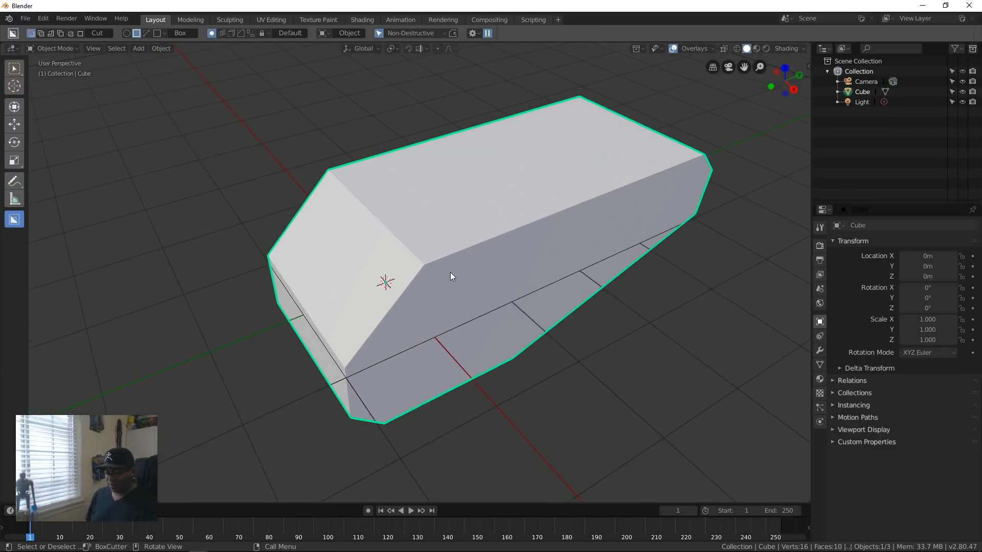
key(d)
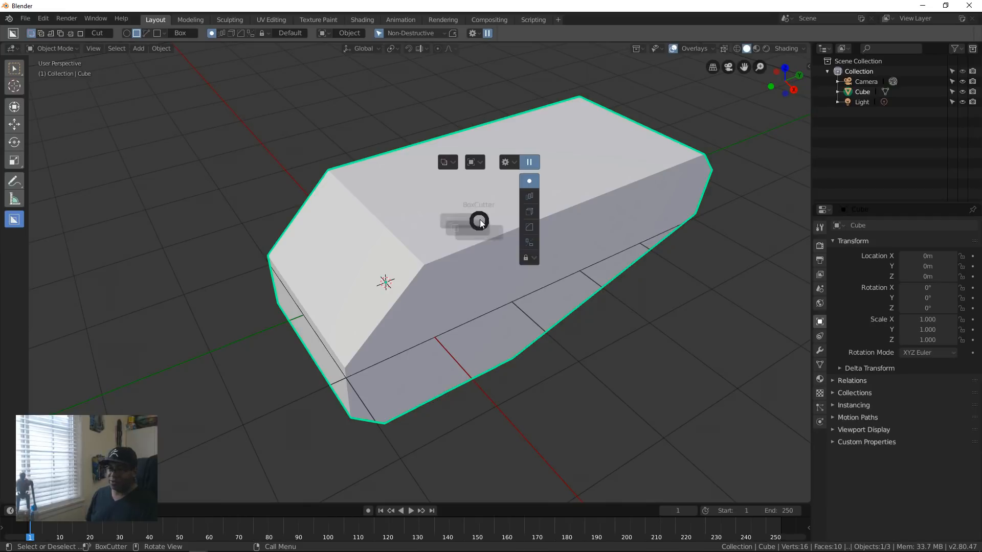
click(415, 257)
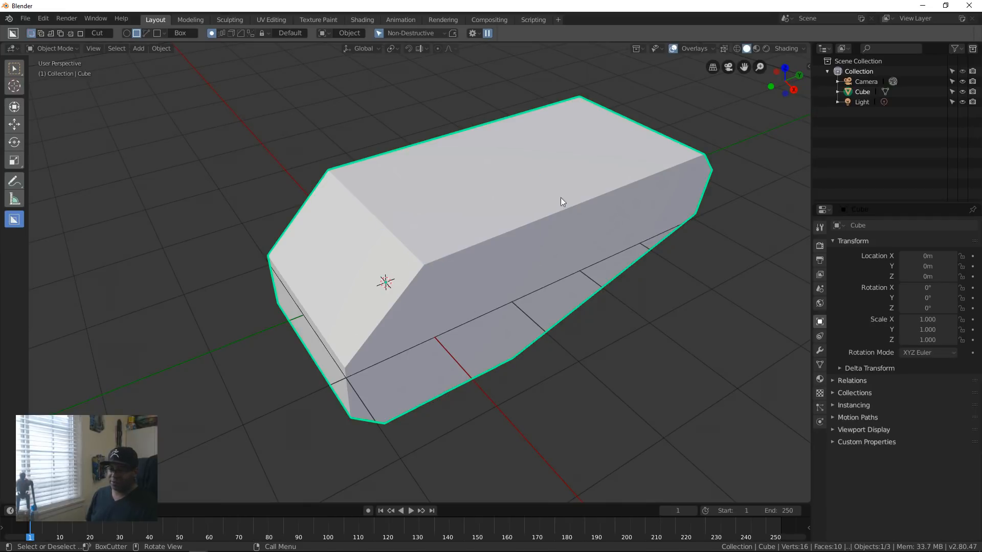
middle_drag(536, 228, 594, 244)
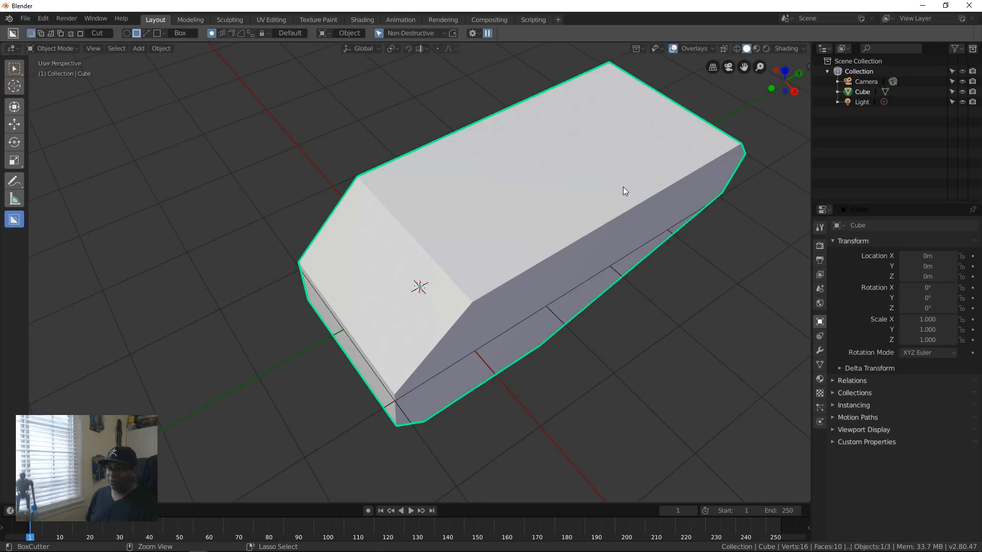
drag(636, 183, 522, 332)
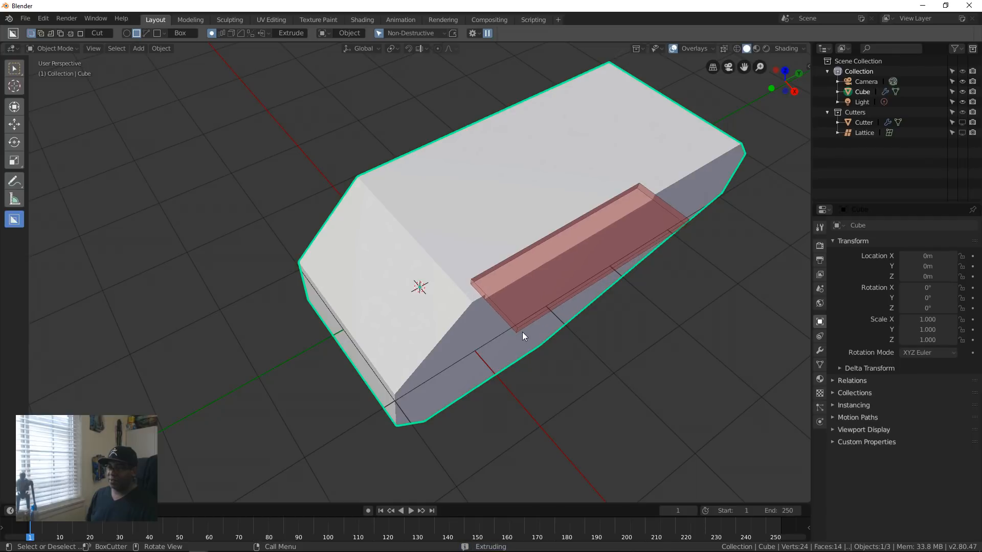
middle_drag(523, 332, 568, 308)
Step: Try a box cut with beveled corners beside the notch, cancel it, and undo the long notch
mouse_move(341, 247)
mouse_down()
mouse_move(456, 289)
mouse_move(458, 300)
mouse_up()
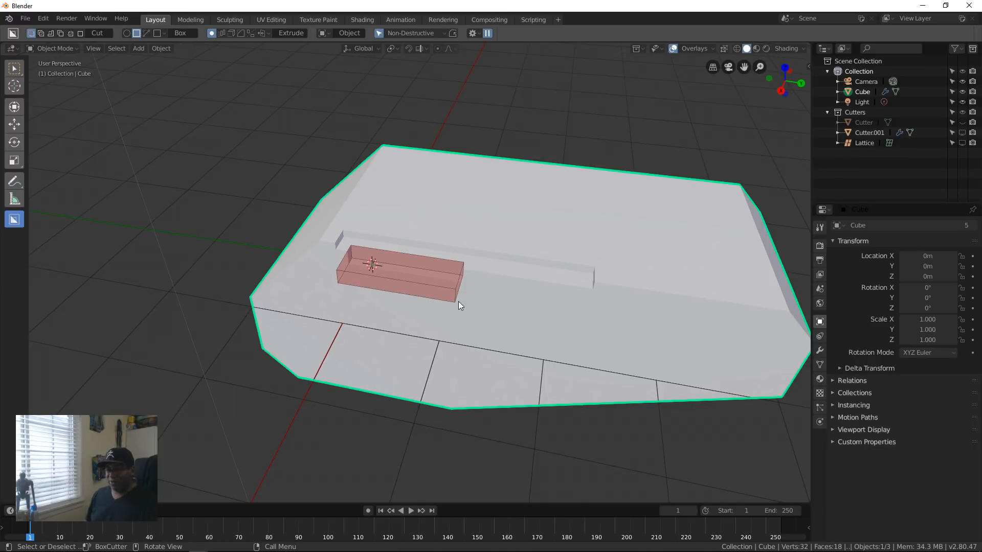
key(b)
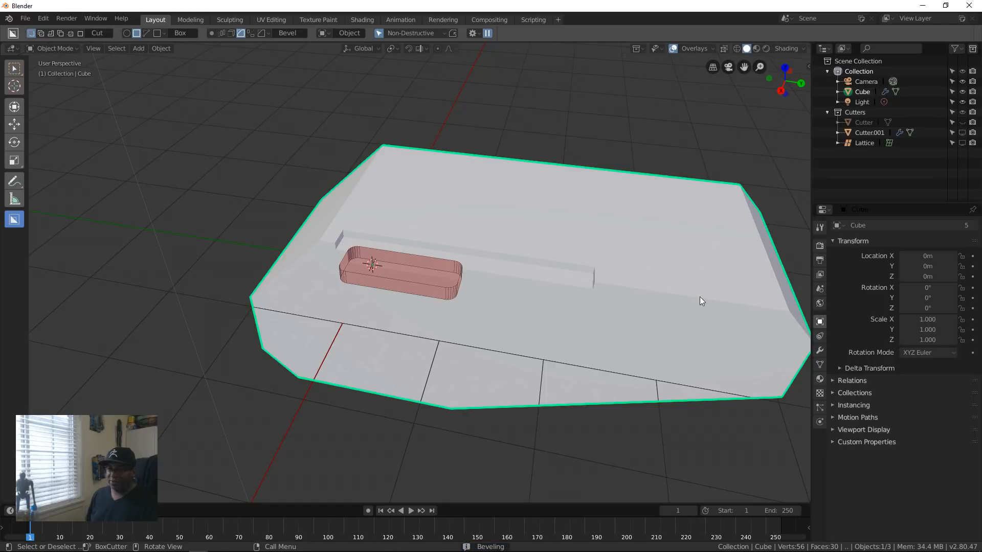
key(Tab)
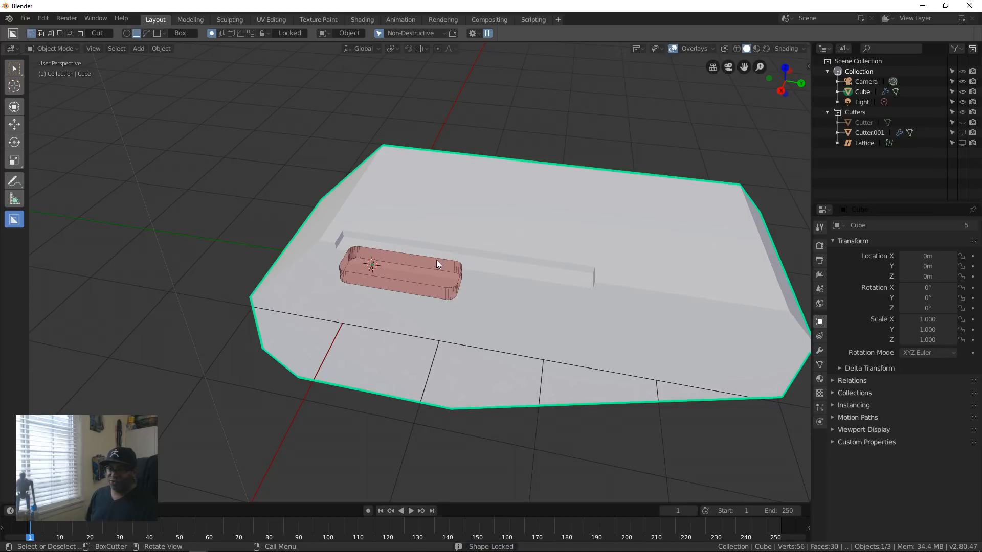
middle_drag(423, 282, 447, 246)
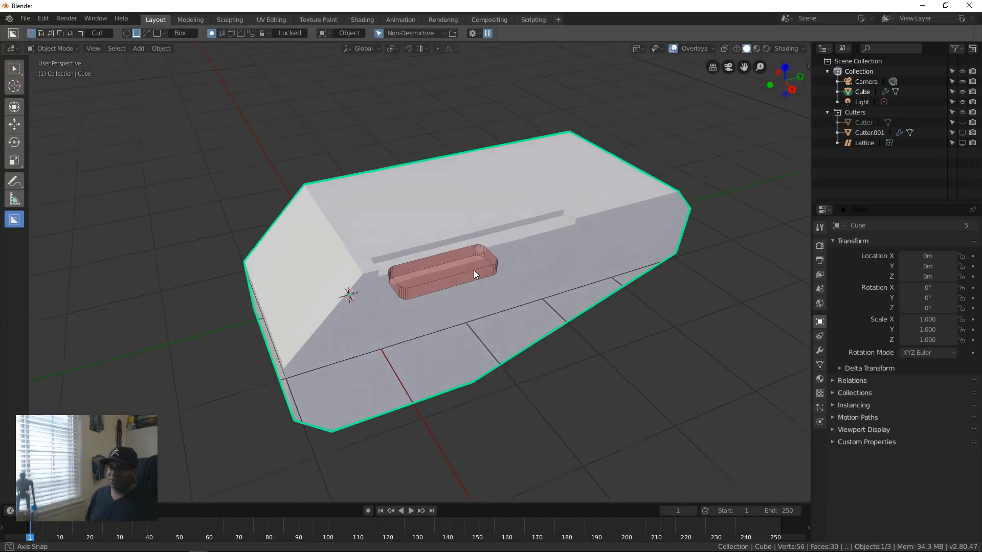
middle_drag(473, 270, 551, 231)
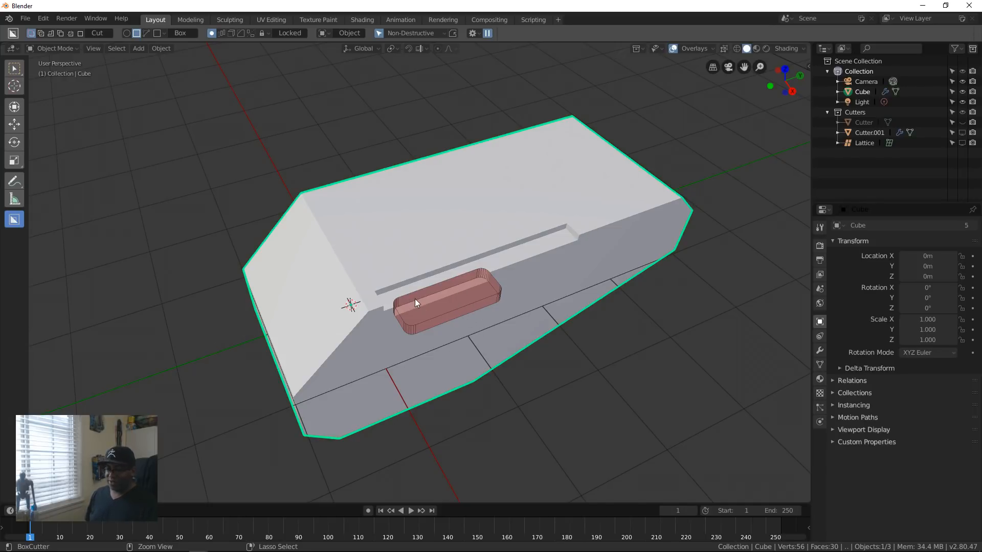
key(i)
key(Escape)
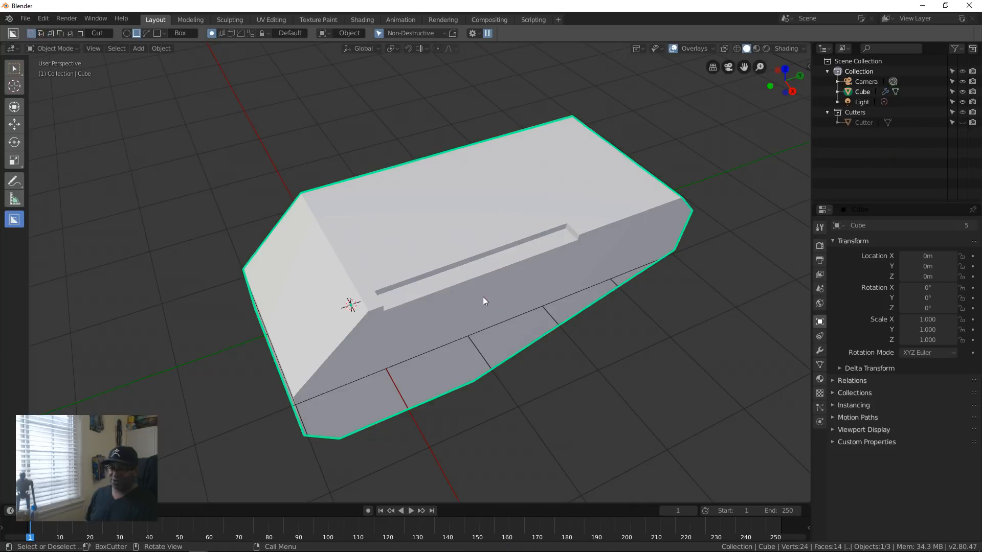
key(ctrl+z)
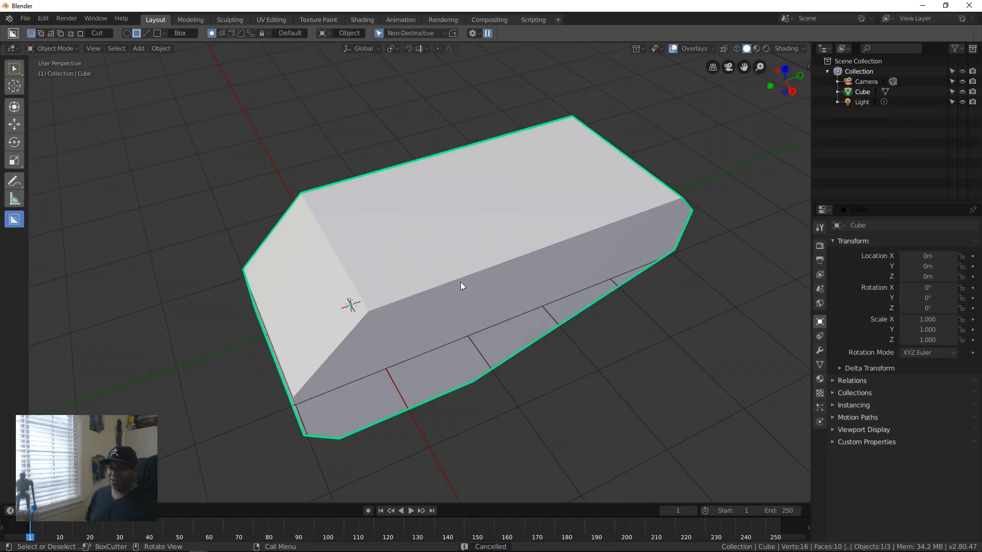
Step: Cut a shorter, deeper rectangular notch into the block's top side edge near the origin end
middle_drag(429, 305, 403, 306)
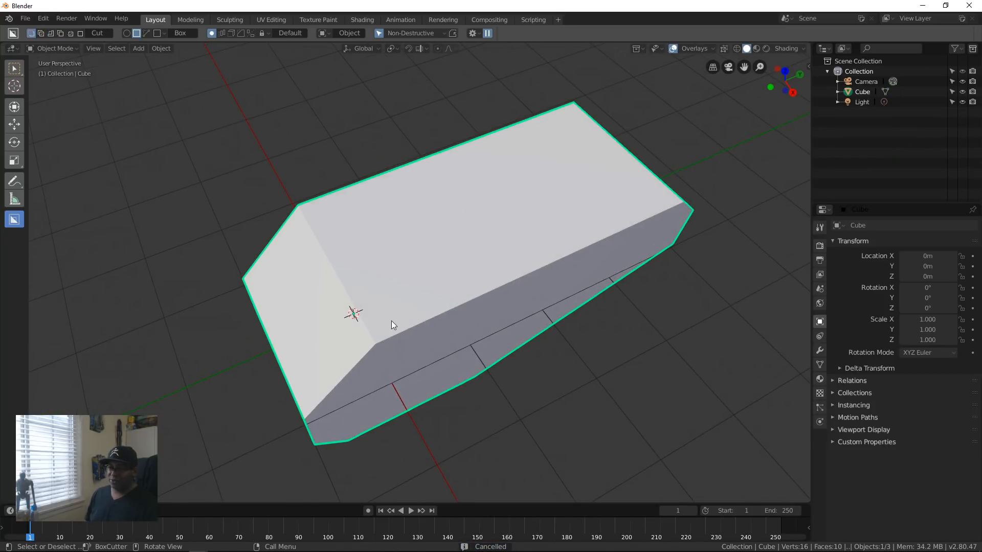
mouse_move(393, 316)
mouse_down()
mouse_move(455, 350)
mouse_move(585, 317)
mouse_move(568, 291)
mouse_up()
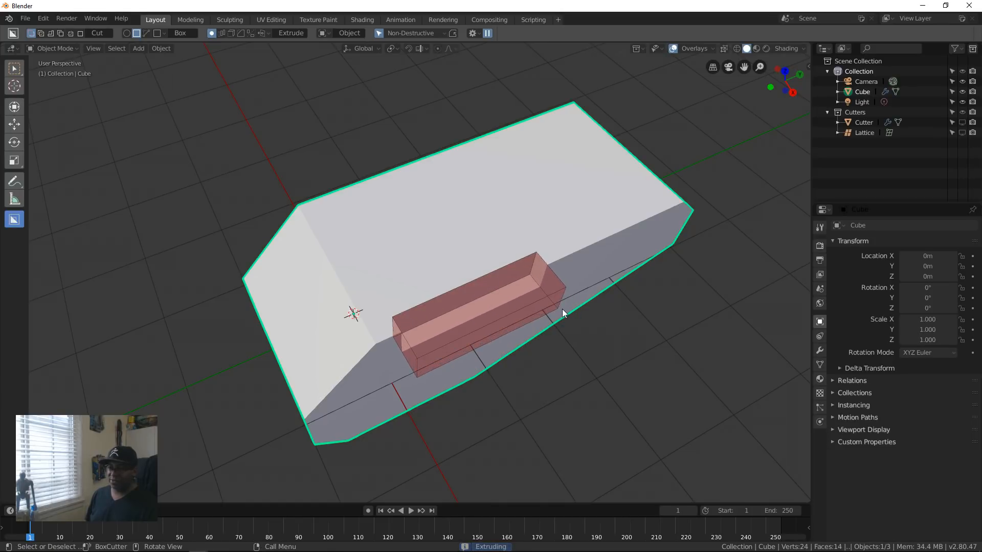
click(563, 309)
middle_drag(547, 373, 387, 276)
scroll(389, 275, up, 5)
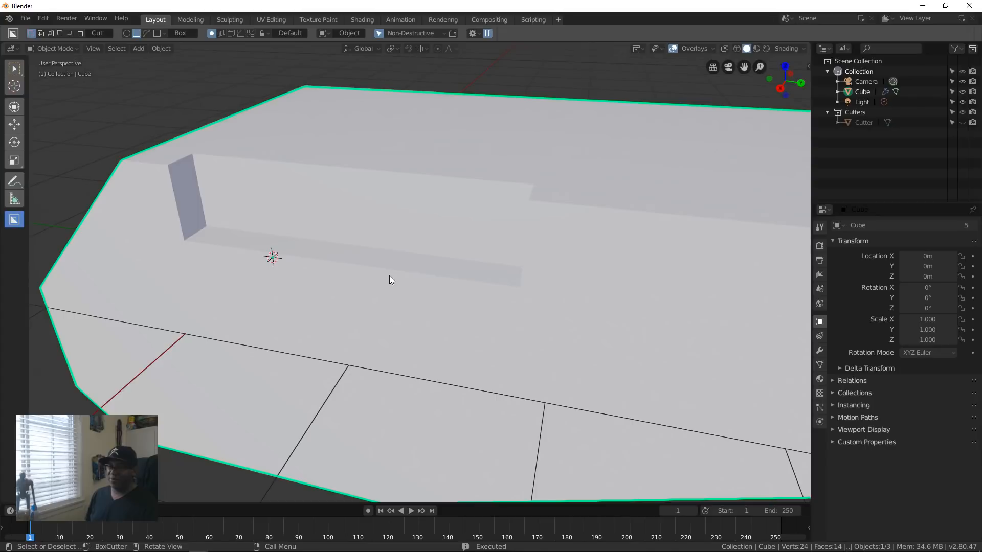
middle_drag(380, 314, 637, 257)
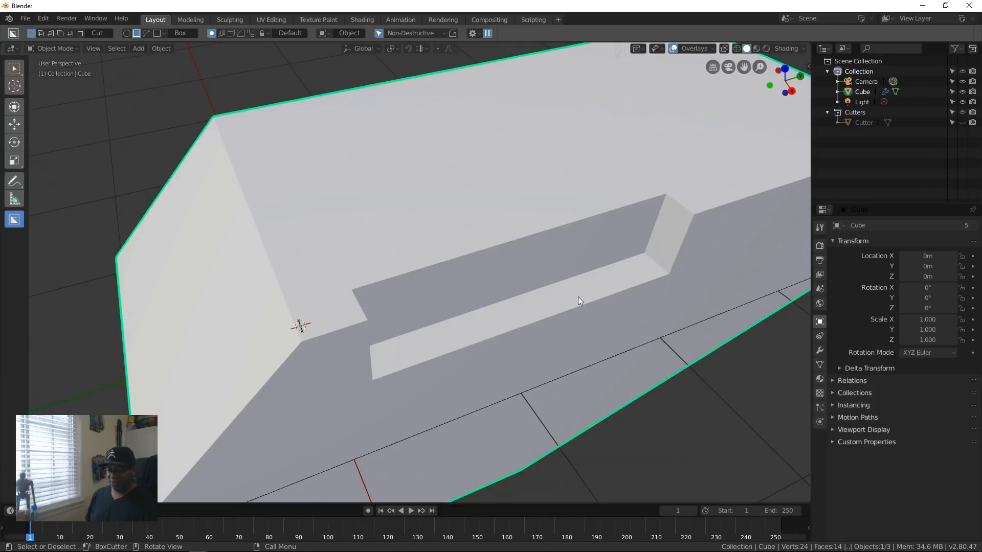
Step: Compare the notched block in Edit Mode and Object Mode, and undo the notch cut
key(Tab)
key(Tab)
scroll(640, 268, down, 4)
mouse_move(489, 289)
middle_down()
mouse_move(449, 305)
mouse_move(492, 305)
middle_up()
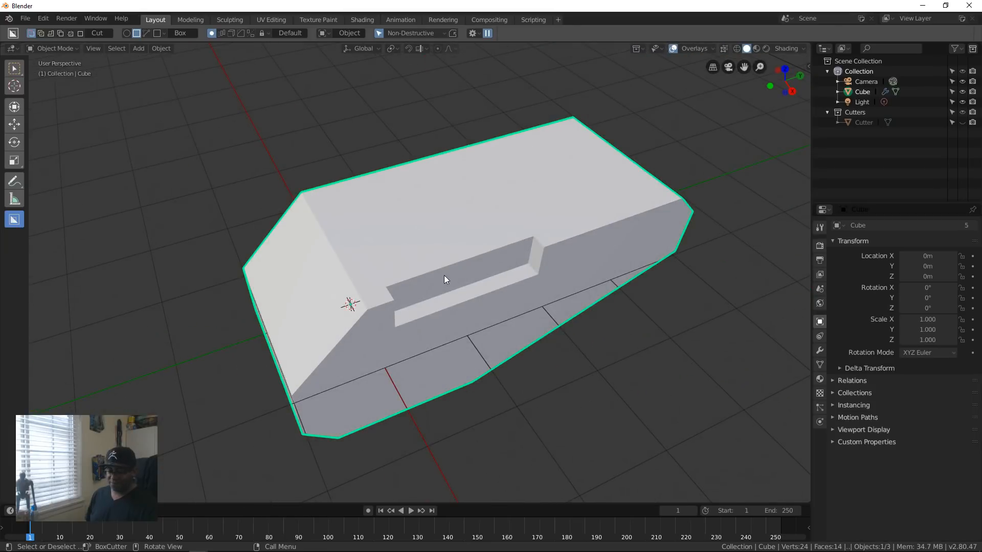
key(Tab)
middle_drag(450, 231, 445, 317)
key(Tab)
key(Tab)
key(Tab)
key(Tab)
key(Tab)
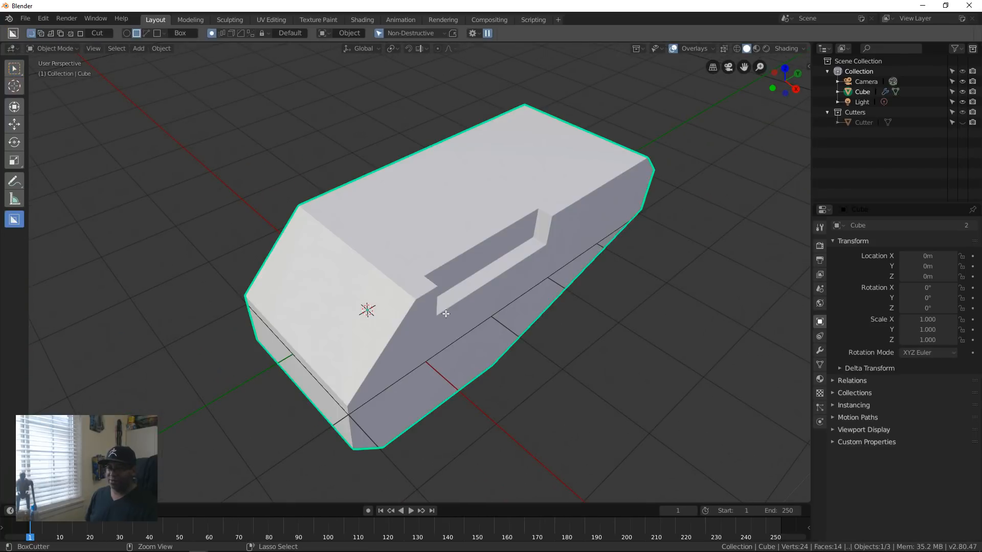
key(Tab)
key(Tab)
key(ctrl+z)
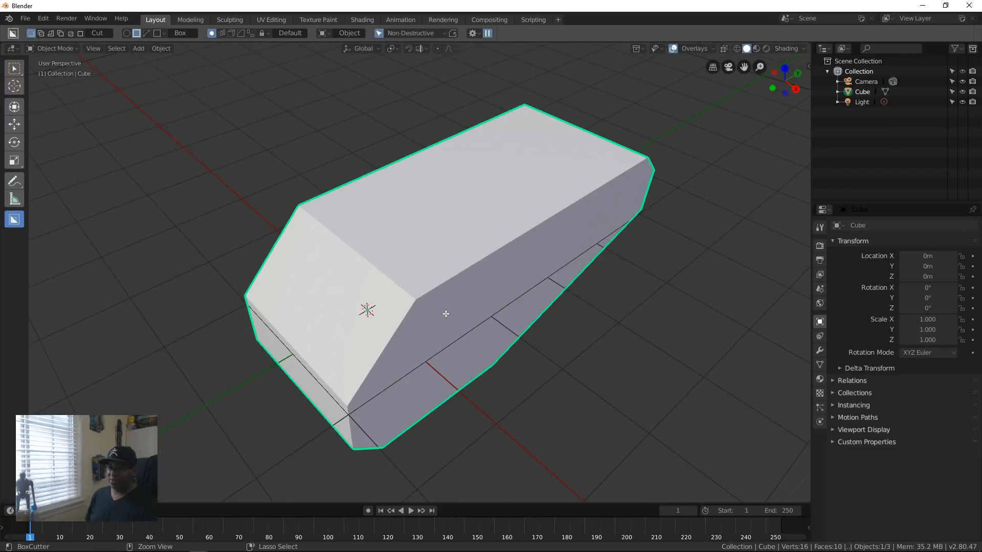
Step: Cut a box notch with beveled corners across the top side edge near the origin end, keeping its cutter object visible and selected
middle_drag(446, 314, 443, 290)
scroll(547, 276, up, 2)
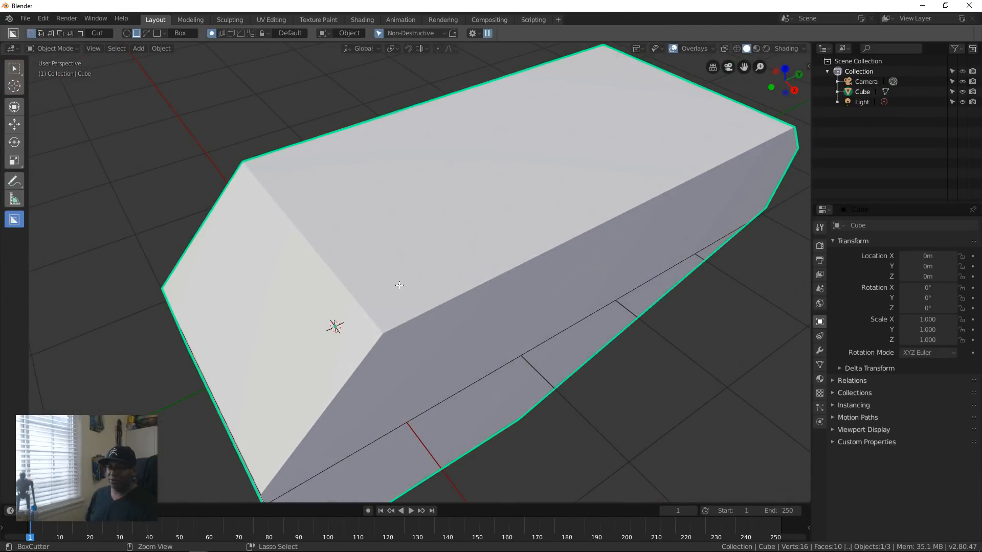
mouse_move(395, 289)
ctrl+mouse_down()
mouse_move(565, 292)
mouse_move(645, 231)
ctrl+mouse_up()
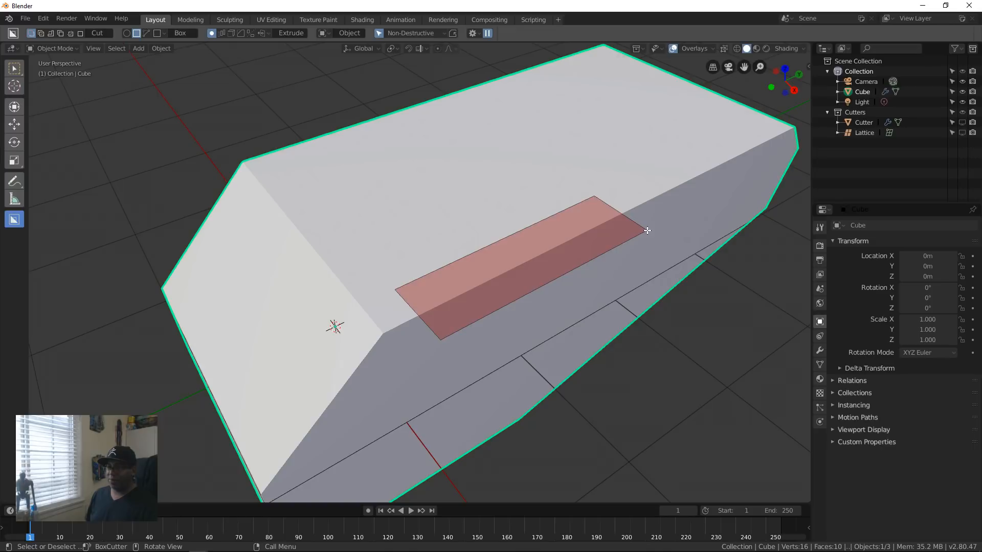
key(b)
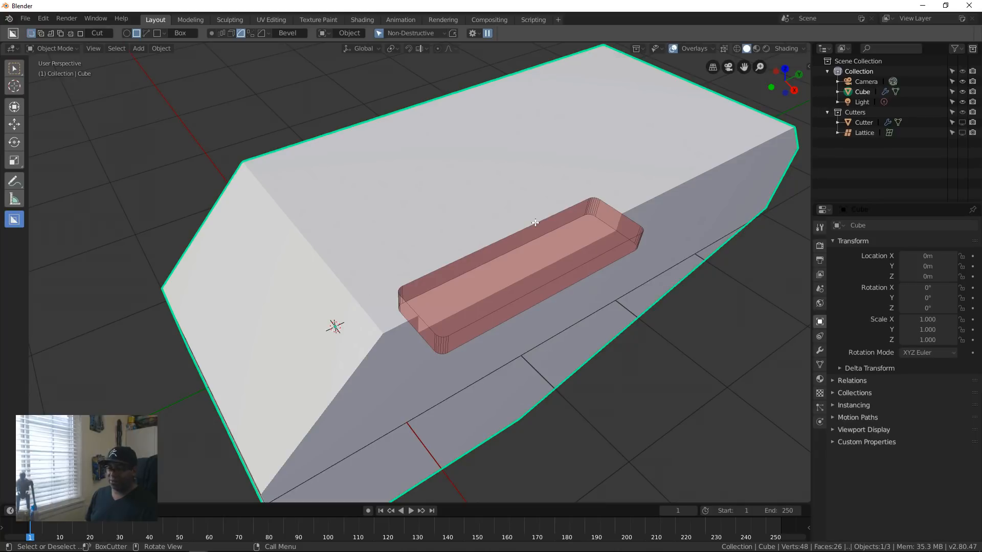
key(Tab)
key(space)
middle_drag(598, 272, 501, 305)
scroll(491, 297, up, 5)
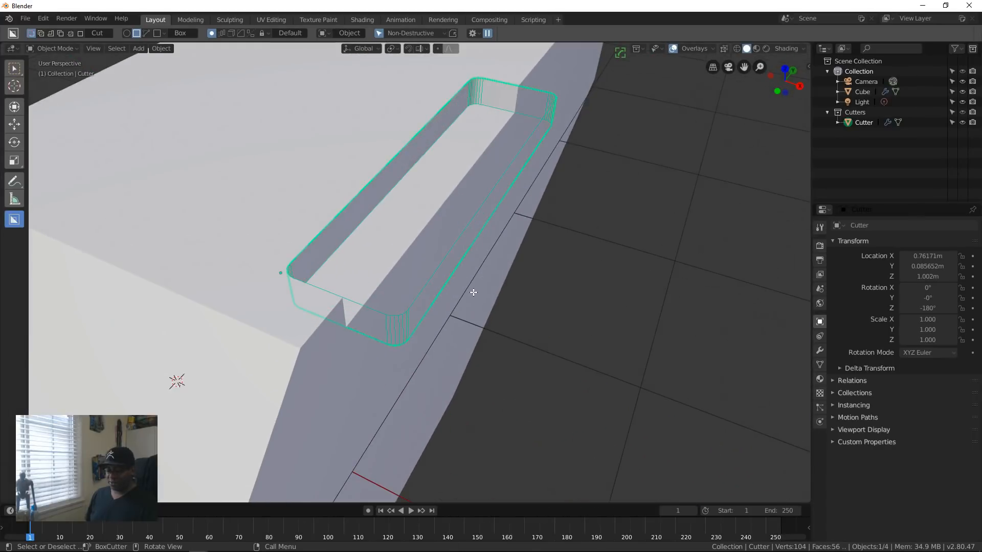
Step: Move the notch's cutter about 0.05 m along global Y, away from the origin end
key(g)
key(y)
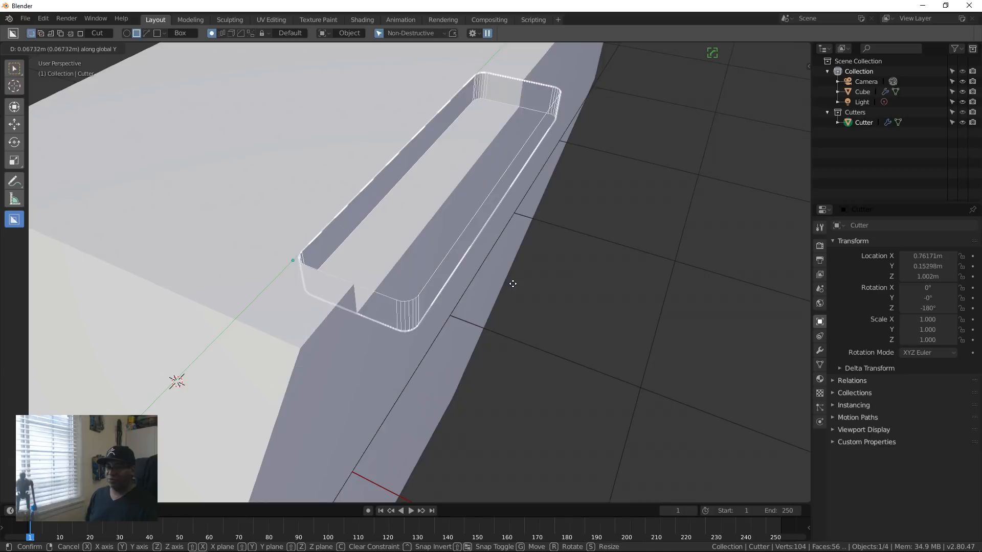
click(510, 288)
scroll(502, 268, down, 4)
middle_drag(497, 267, 519, 353)
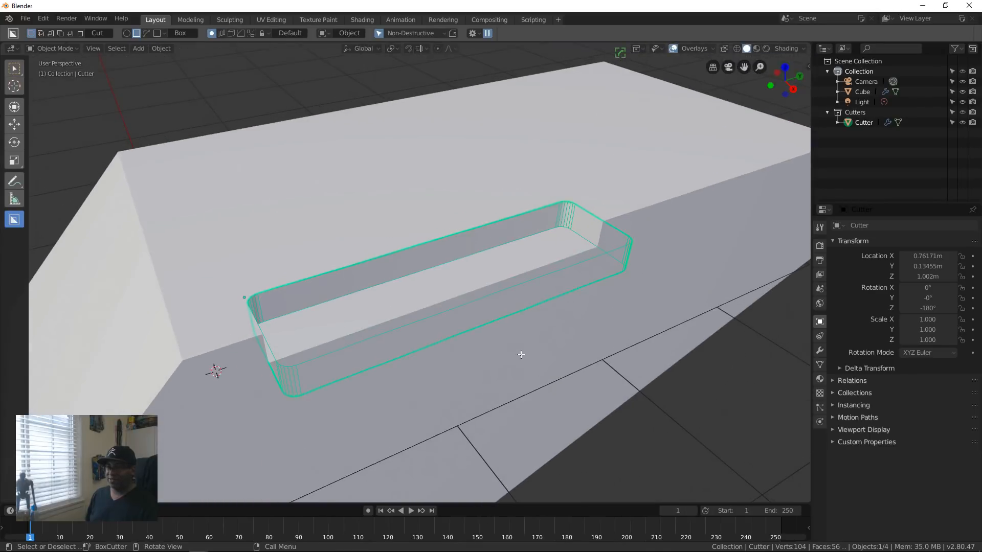
Step: Raise the cutter about 0.10 m along global Z to make the notch shallower, and hide it
key(g)
key(z)
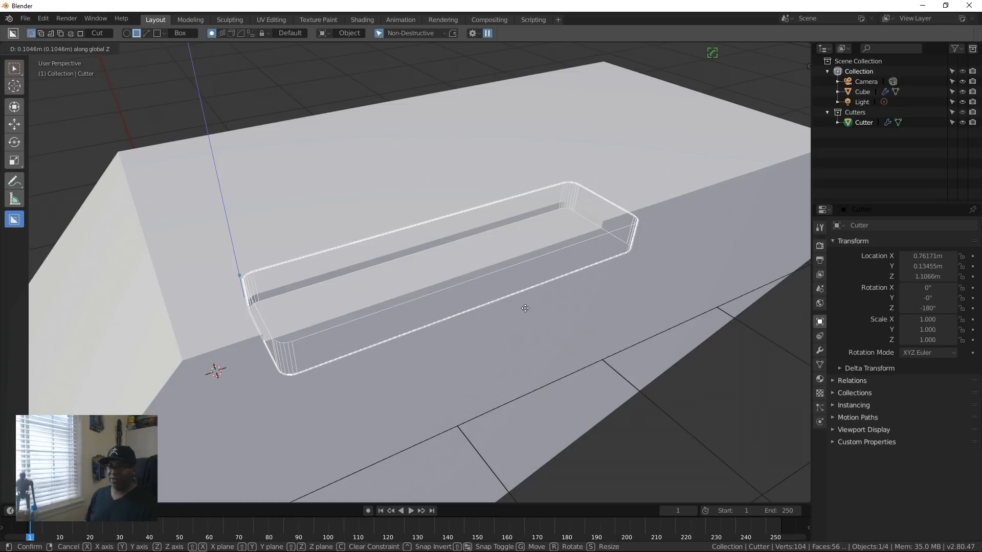
click(524, 307)
middle_drag(525, 306, 522, 332)
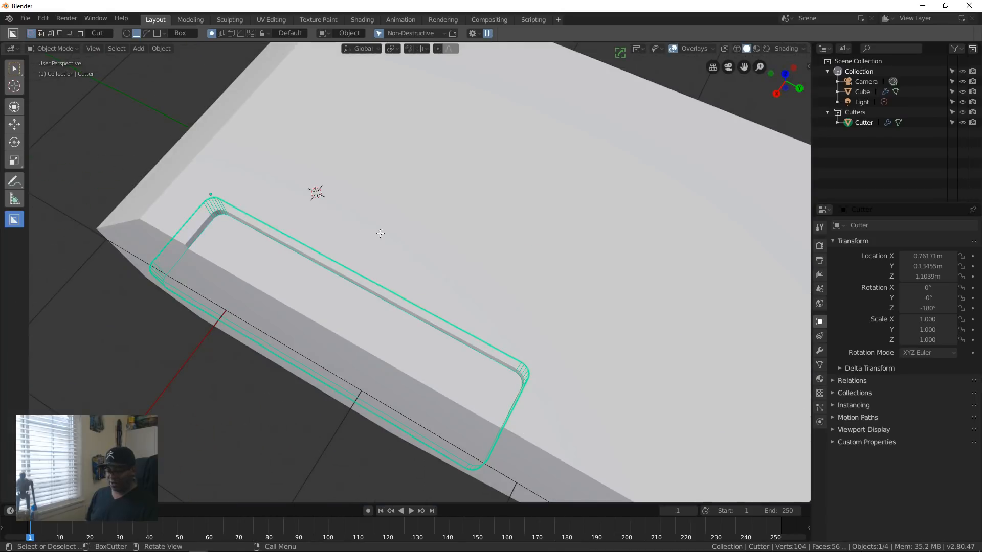
key(h)
middle_drag(312, 250, 465, 270)
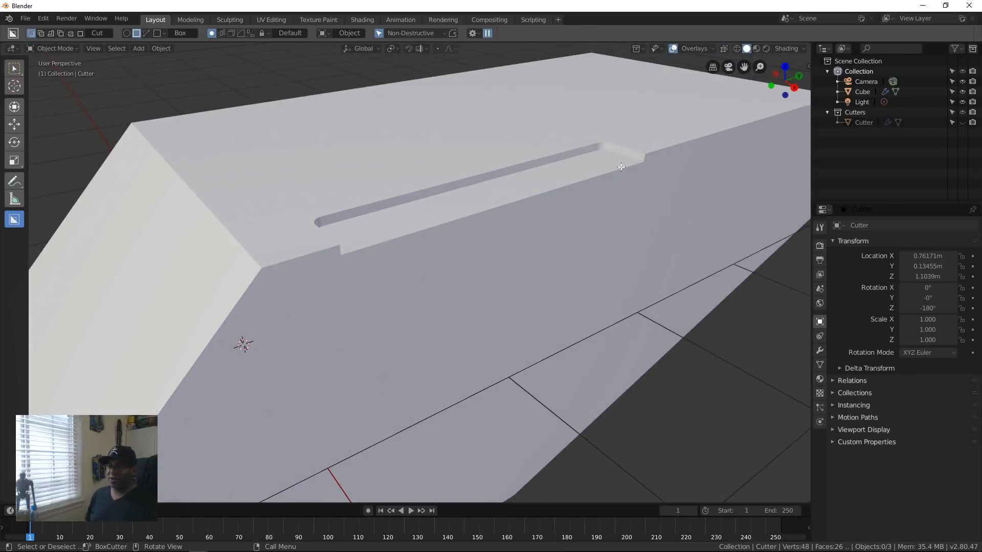
scroll(470, 213, down, 5)
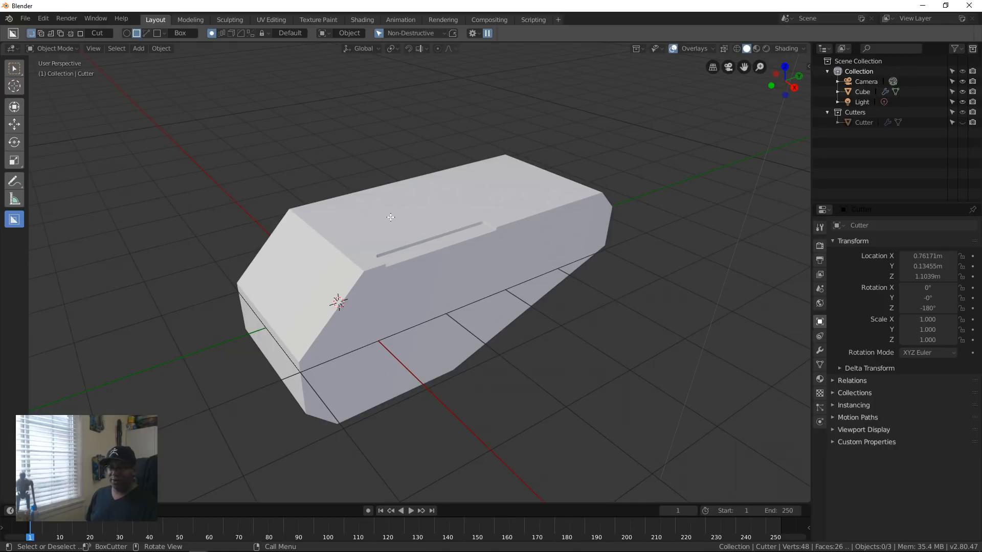
Step: Activate the Move tool, select the block and raise it about 0.02 m along Z
click(14, 70)
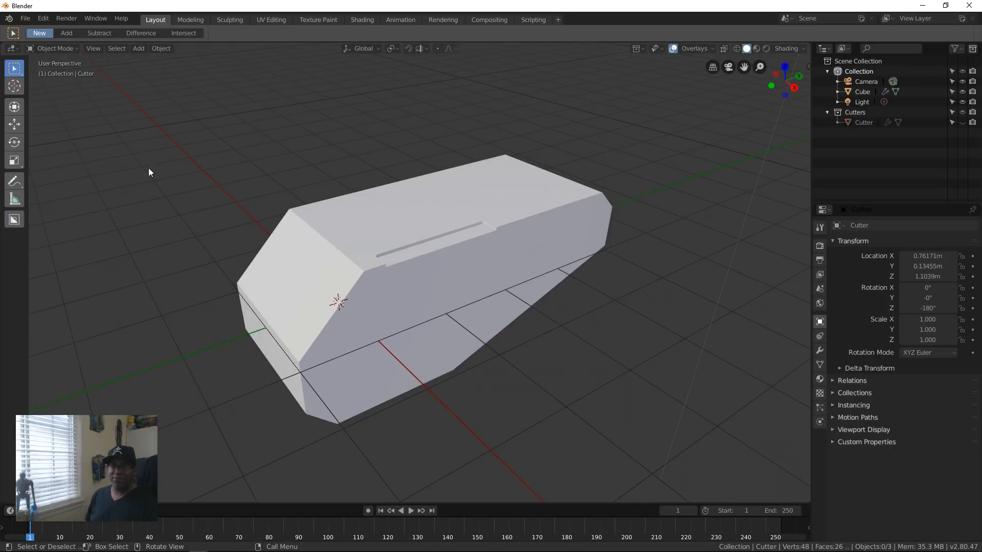
click(15, 123)
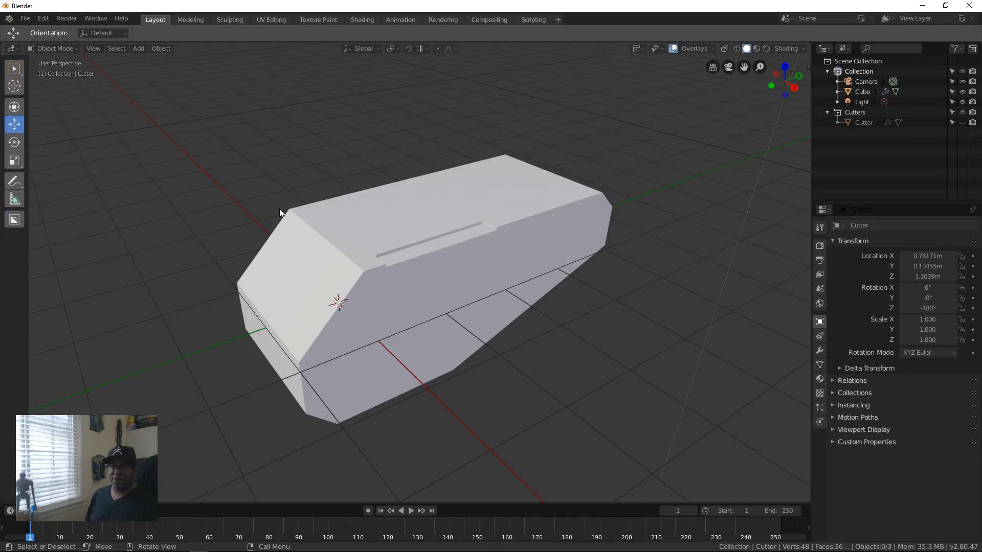
click(433, 198)
drag(332, 287, 329, 266)
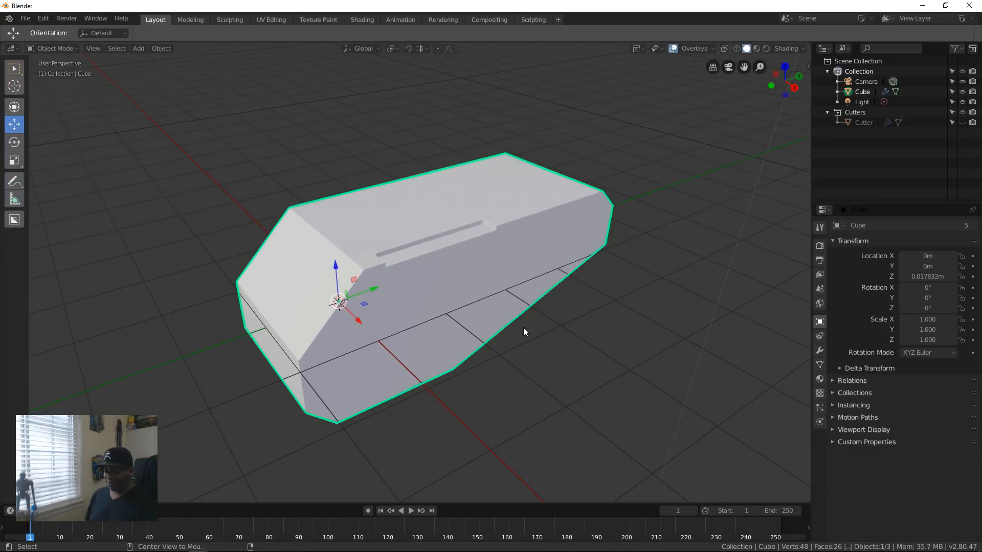
Step: Reveal the hidden cutter, and undo back to before the block was selected and moved
key(alt+h)
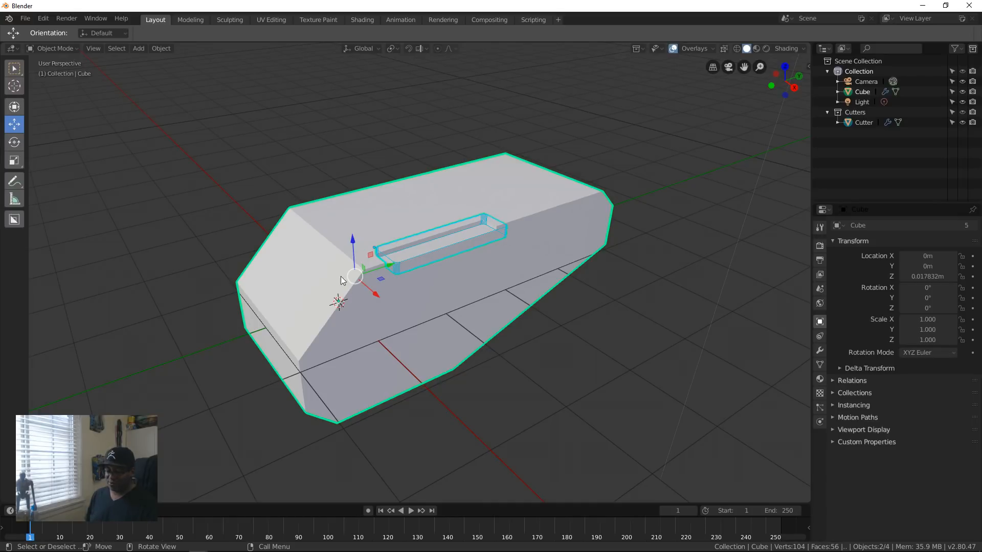
click(659, 194)
key(ctrl+z)
key(ctrl+z)
key(ctrl+z)
key(ctrl+z)
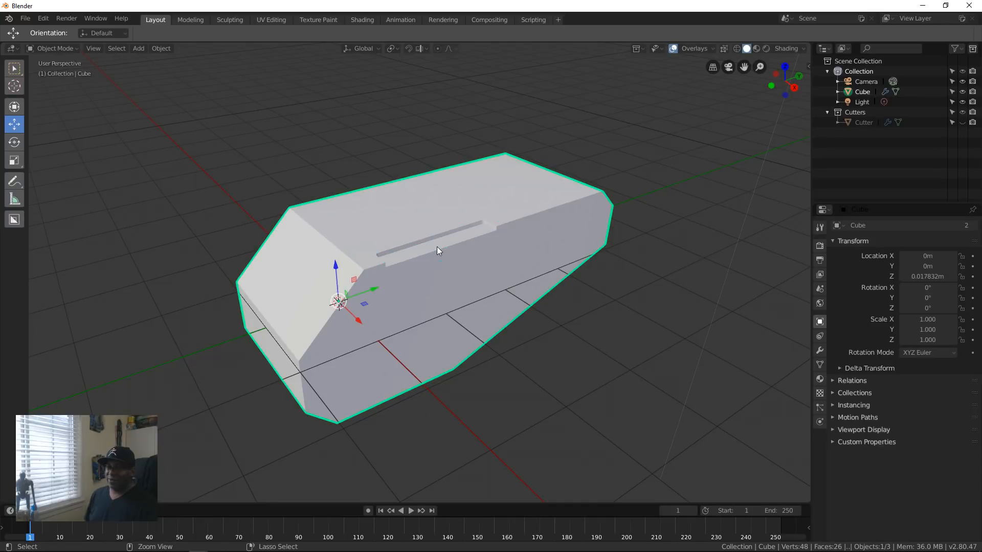
scroll(438, 250, up, 8)
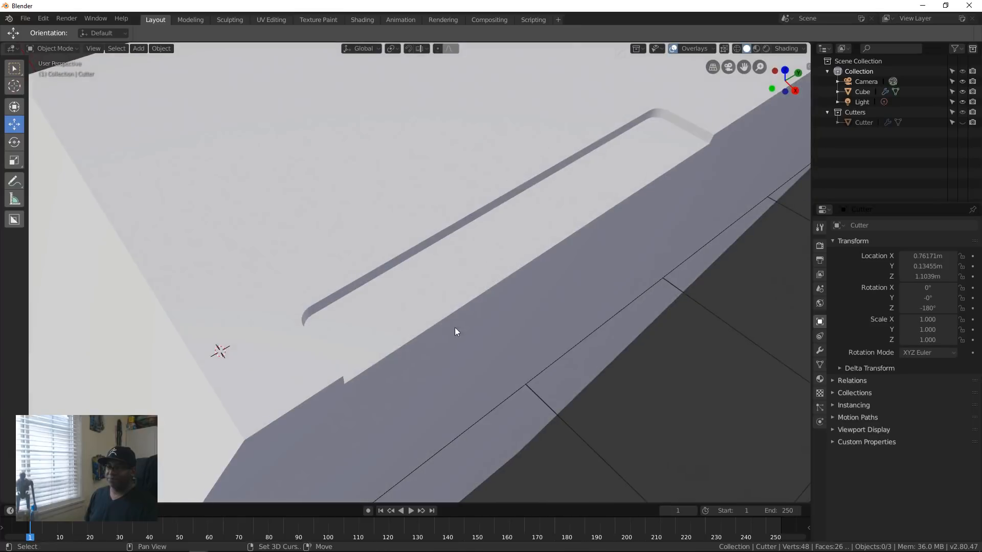
Step: Select the block, activate BoxCutter and choose its box shape
shift+middle_drag(455, 327, 455, 291)
scroll(383, 306, down, 5)
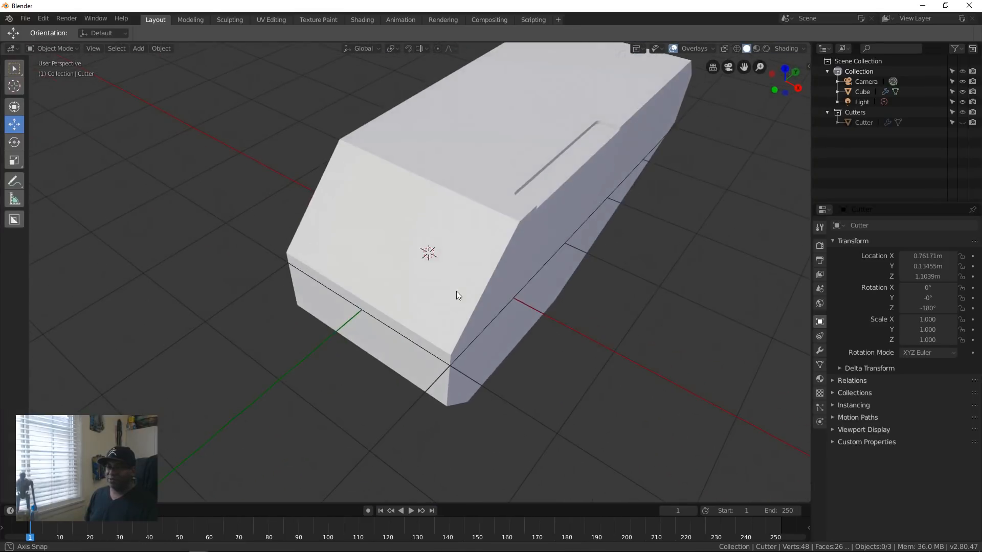
middle_drag(612, 126, 528, 283)
click(470, 241)
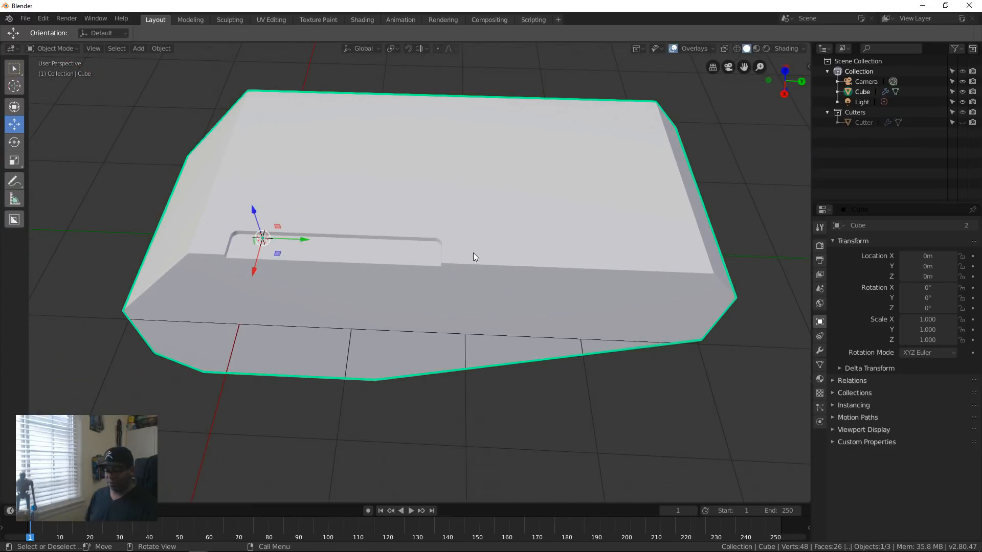
key(alt+w)
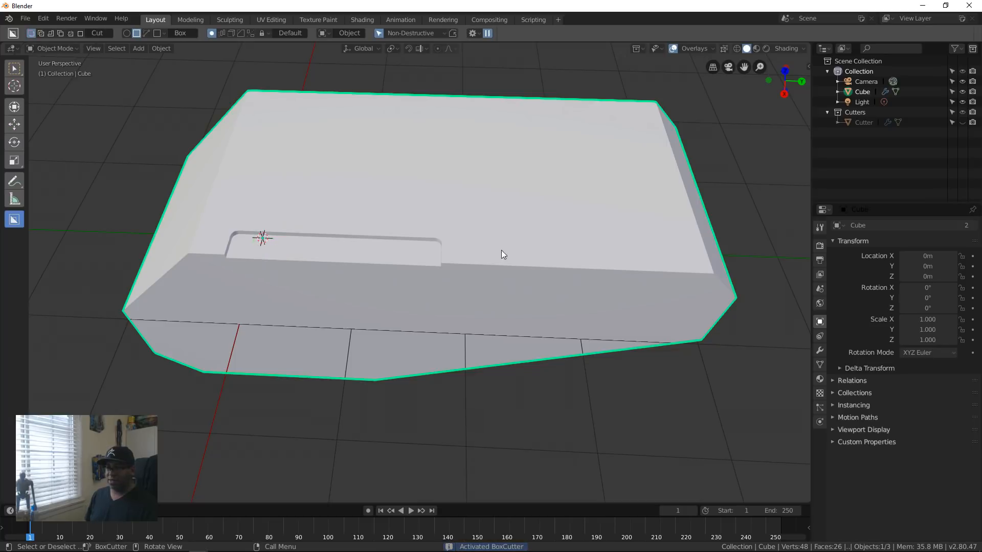
key(d)
click(432, 272)
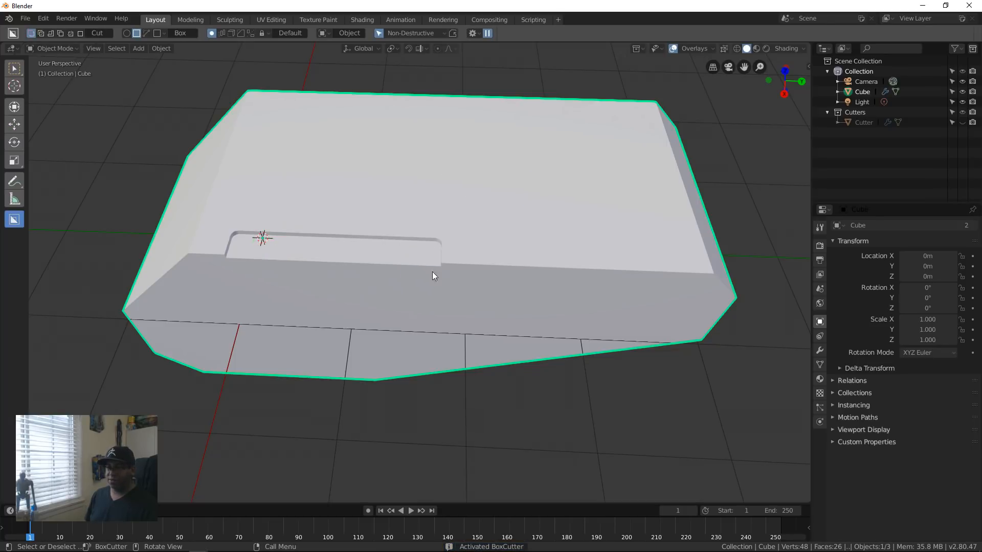
Step: Cut a shallow recess with chamfered corners along the block's upper edge, from beside the notch past the far end, and hide the cutter
mouse_move(466, 215)
mouse_down()
mouse_move(470, 228)
mouse_move(777, 320)
mouse_up()
key(b)
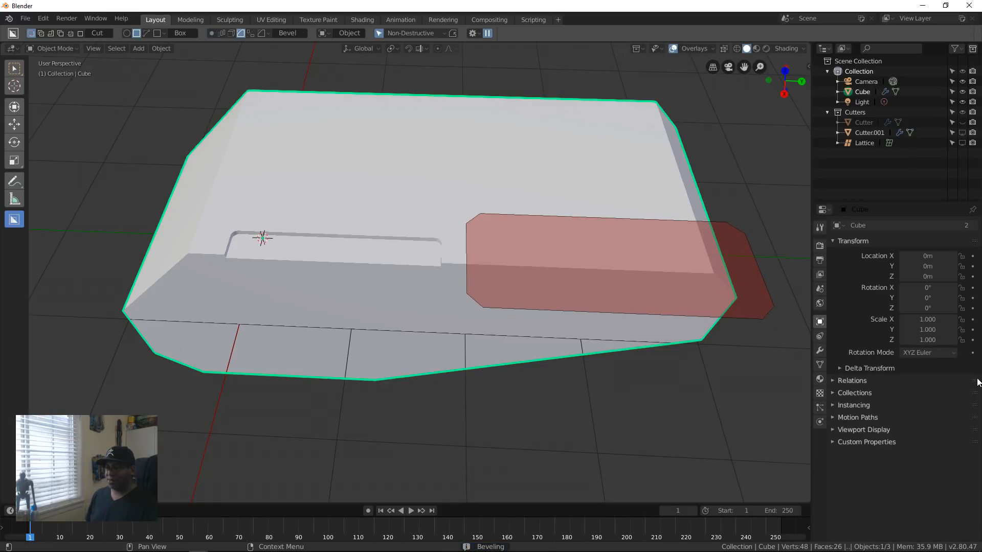
click(906, 351)
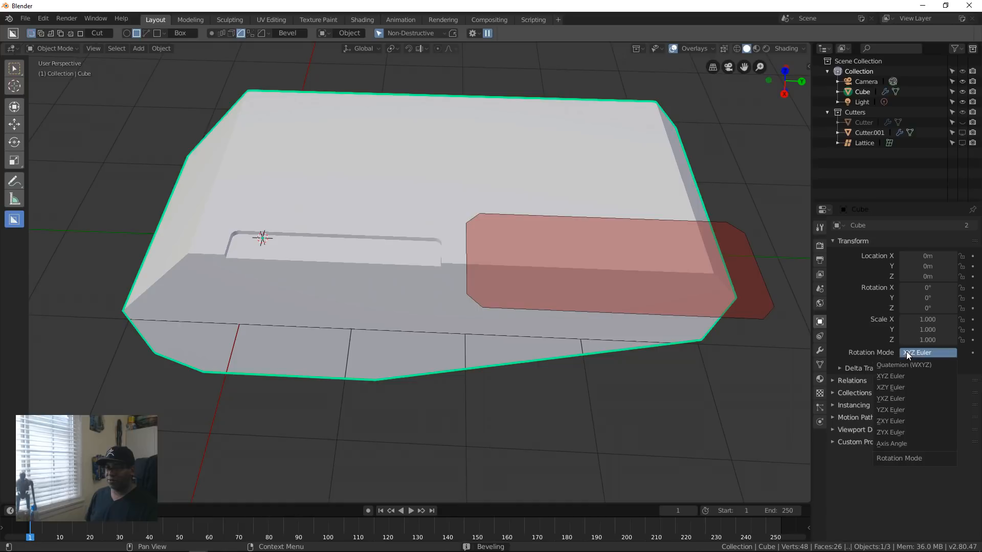
key(e)
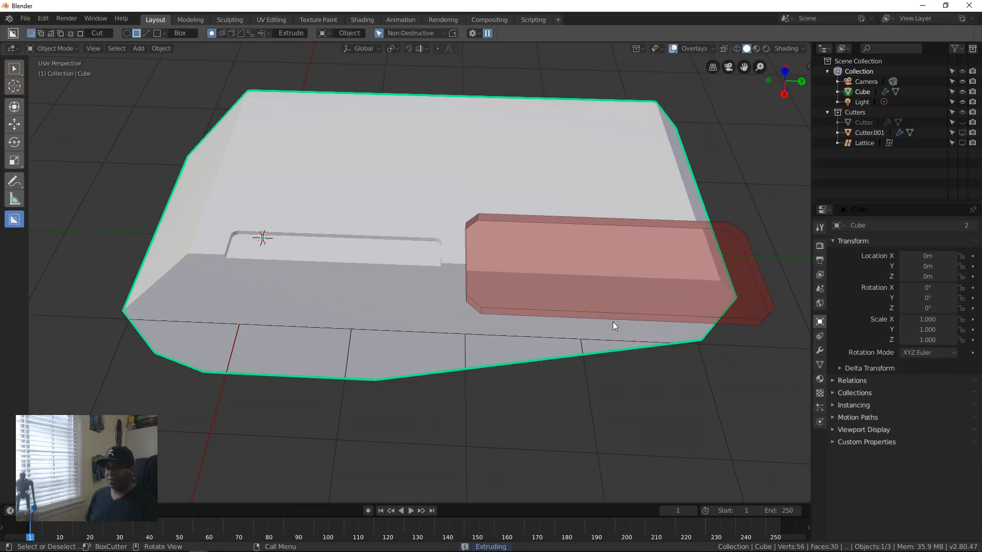
key(Tab)
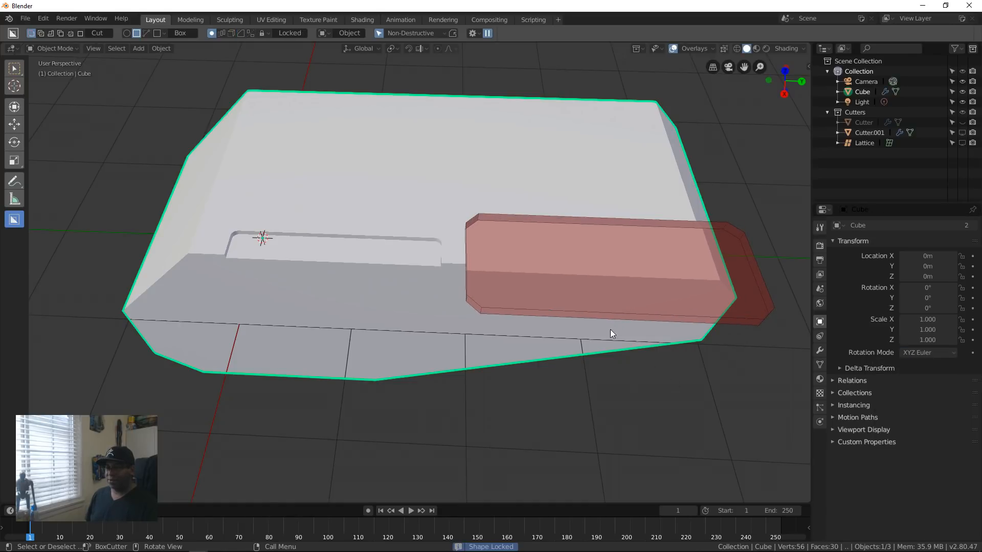
click(591, 280)
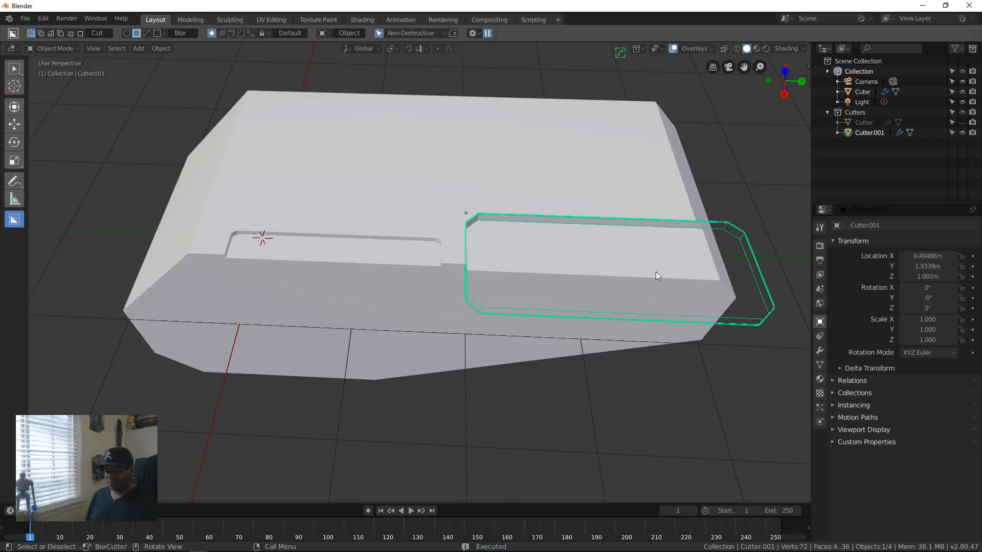
key(h)
scroll(643, 312, down, 6)
middle_drag(421, 308, 438, 336)
scroll(388, 304, up, 7)
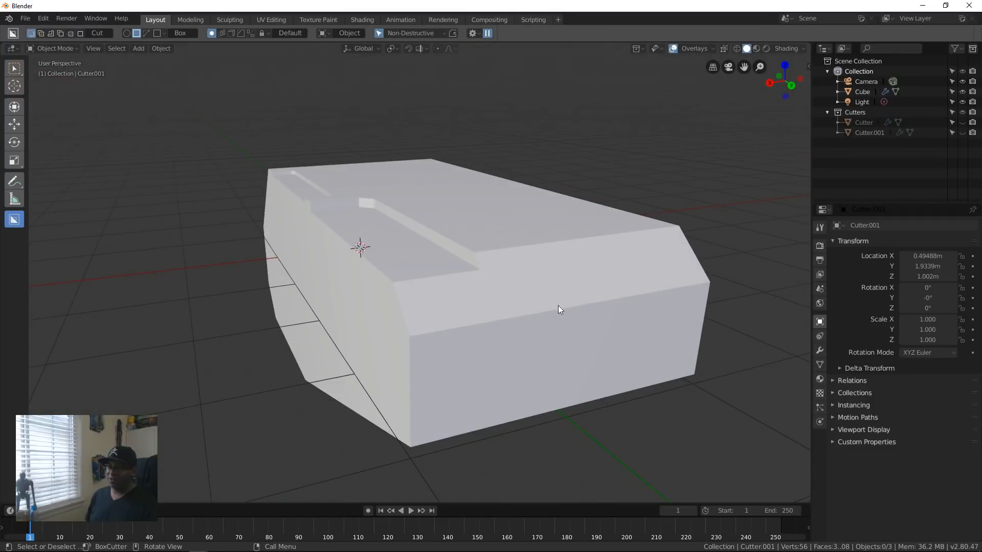
Step: Look through the Hard Ops menu and the HOps Helper's workflow, sharp and mirror options, and examine the block
key(q)
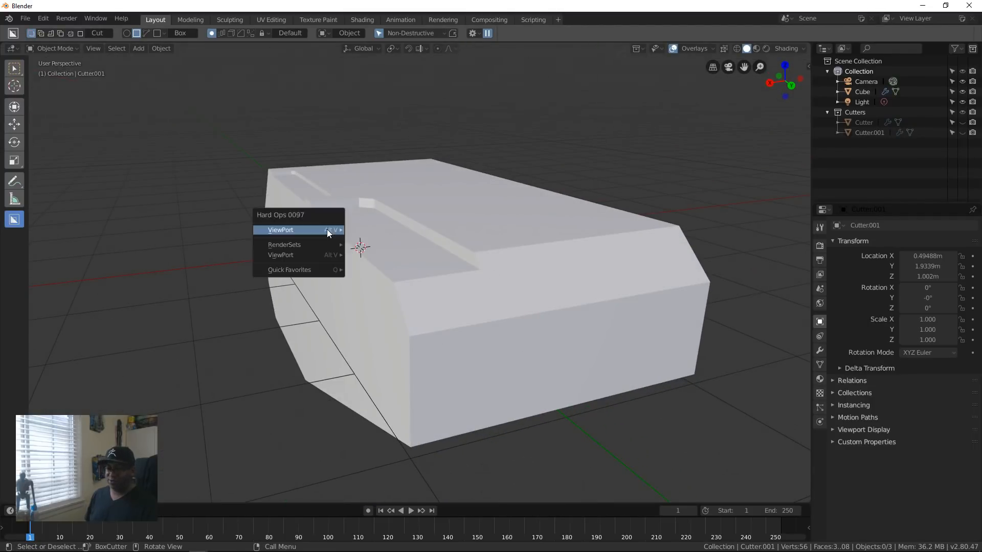
mouse_move(324, 230)
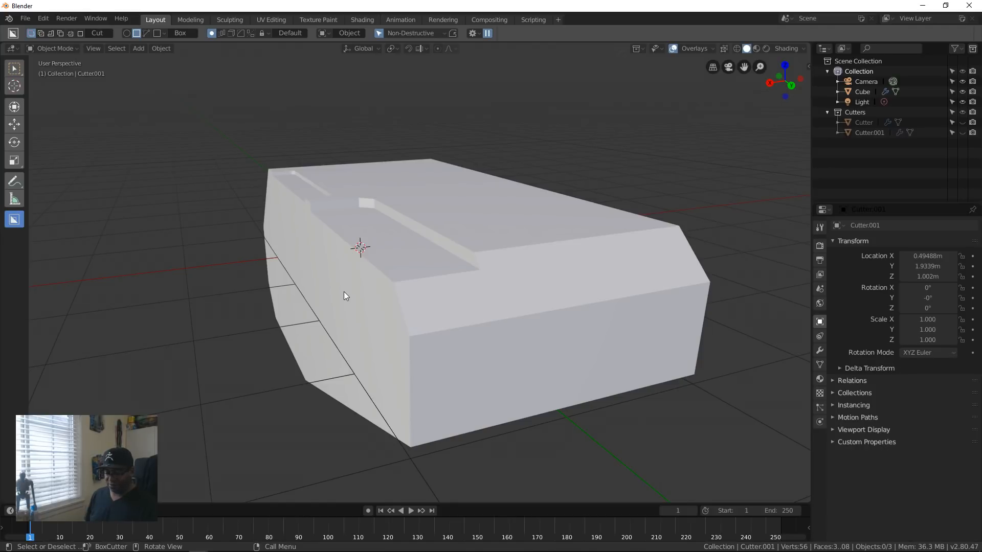
key(ctrl+grave)
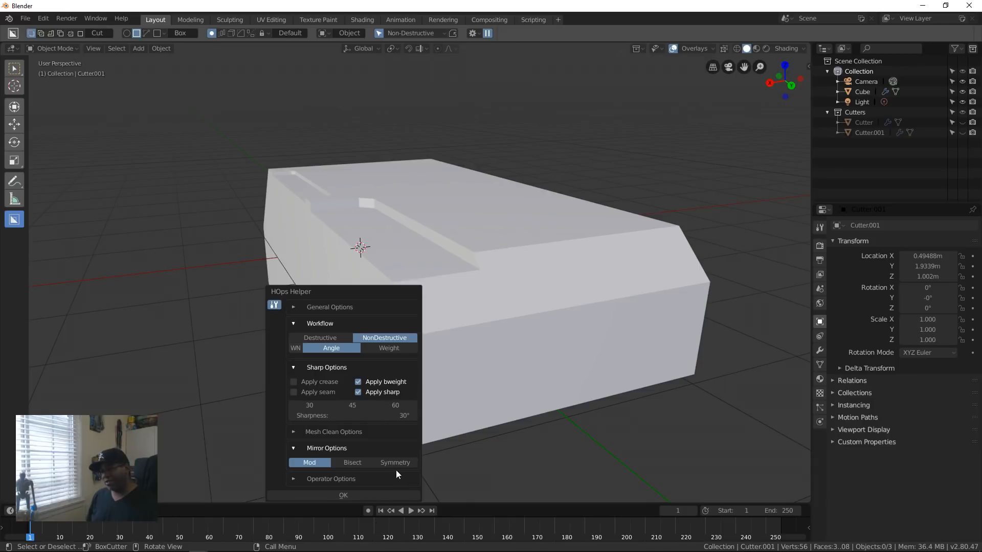
middle_drag(581, 307, 458, 371)
scroll(394, 378, down, 5)
scroll(581, 364, up, 3)
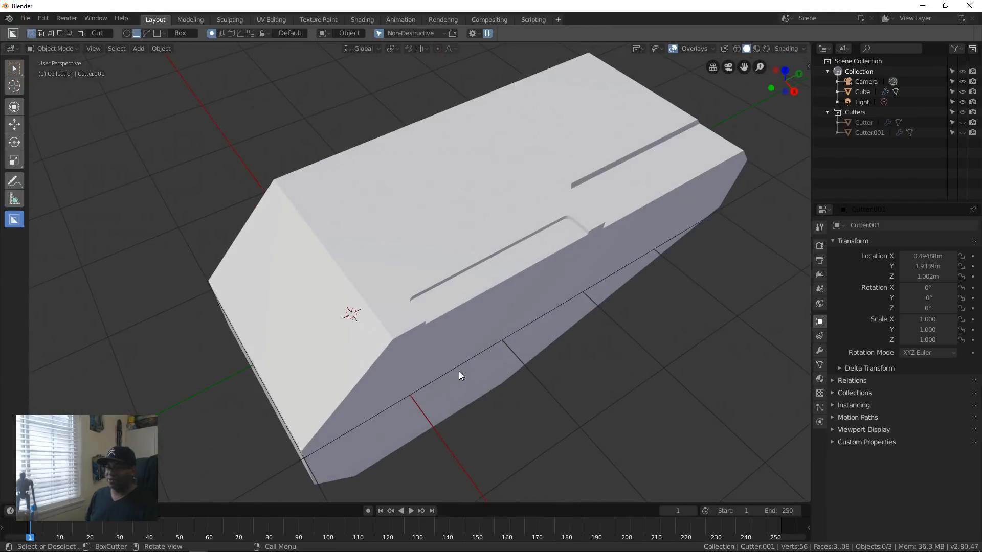
Step: Select the block and slice a square-cornered rectangular panel out of it across the first notch with BoxCutter
click(527, 210)
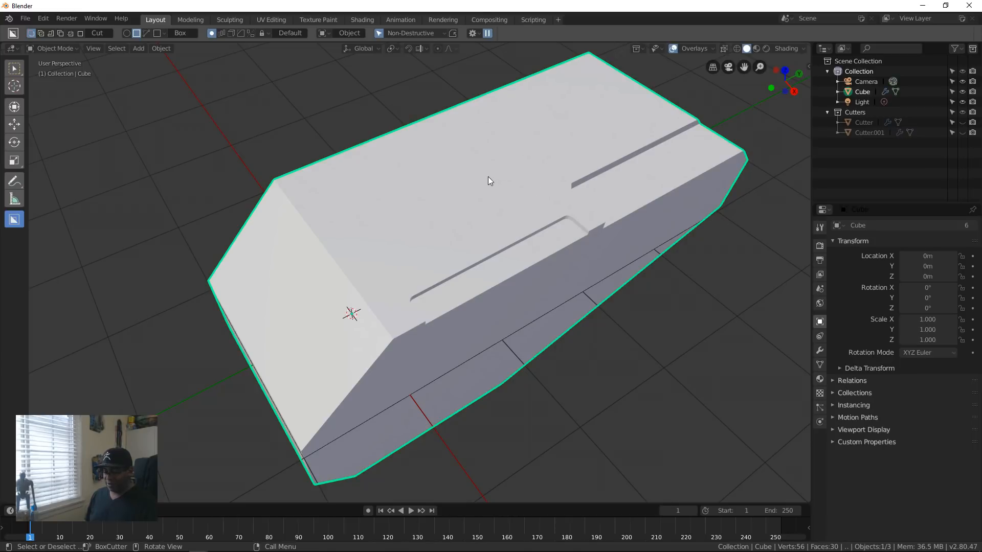
key(d)
click(427, 216)
mouse_move(521, 183)
mouse_down()
mouse_move(599, 268)
mouse_move(507, 351)
mouse_up()
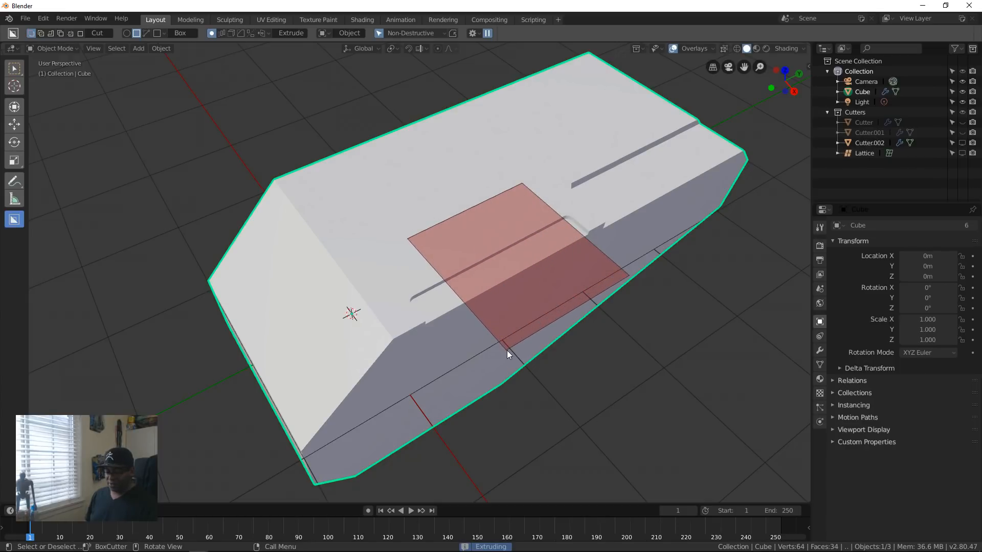
key(x)
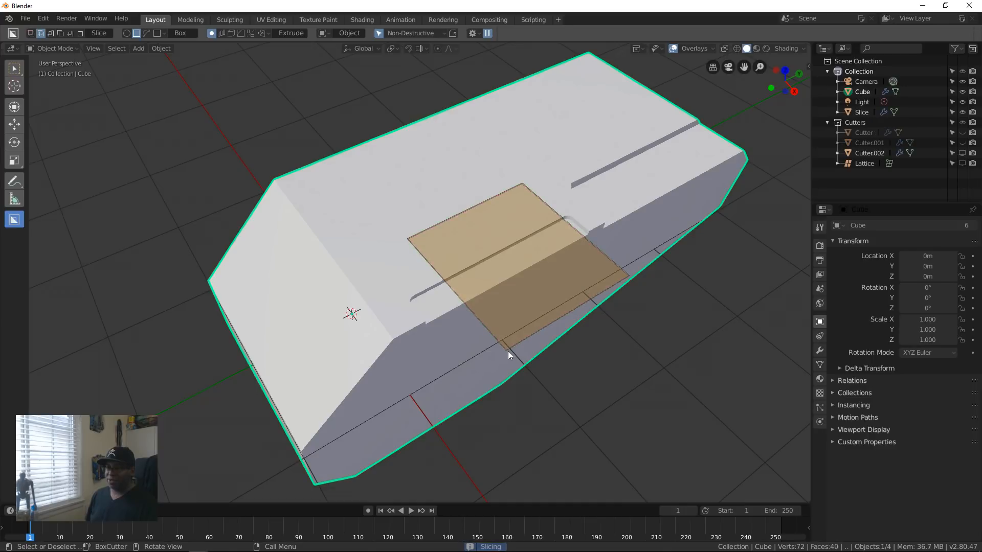
drag(509, 375, 507, 387)
click(506, 386)
Step: With block and slice both selected, cut a small box pocket across the edge of the sliced panel
middle_drag(655, 367, 531, 310)
scroll(493, 298, up, 3)
middle_drag(469, 300, 554, 247)
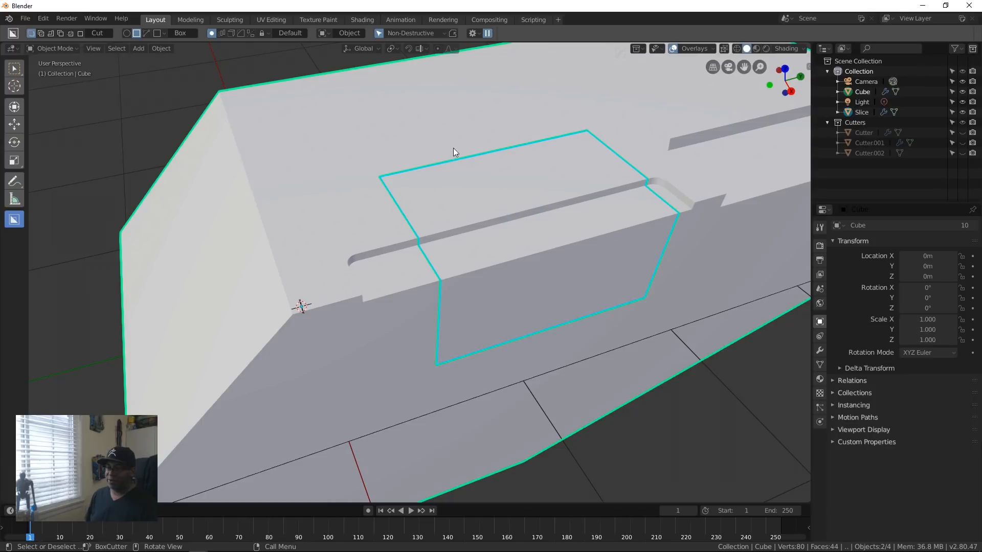
middle_drag(607, 237, 533, 376)
middle_drag(569, 232, 491, 307)
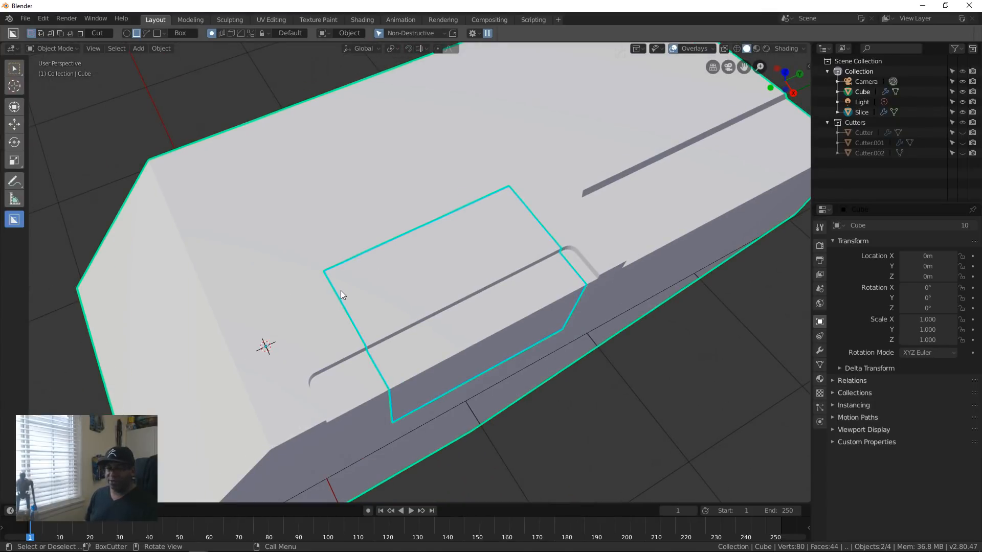
key(d)
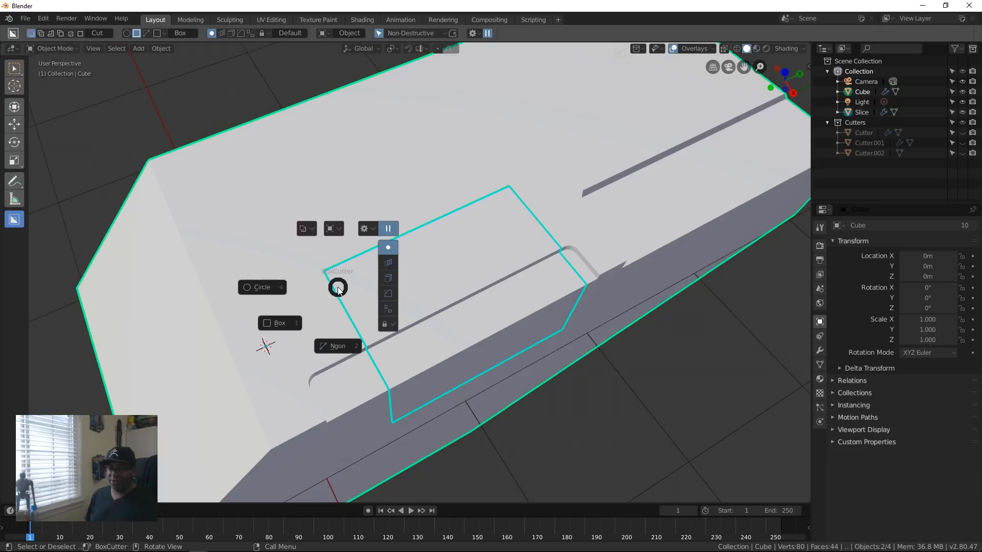
click(289, 323)
drag(341, 288, 339, 355)
mouse_move(513, 303)
middle_down()
mouse_move(373, 322)
mouse_move(428, 384)
mouse_move(437, 355)
mouse_move(490, 329)
mouse_move(502, 293)
middle_up()
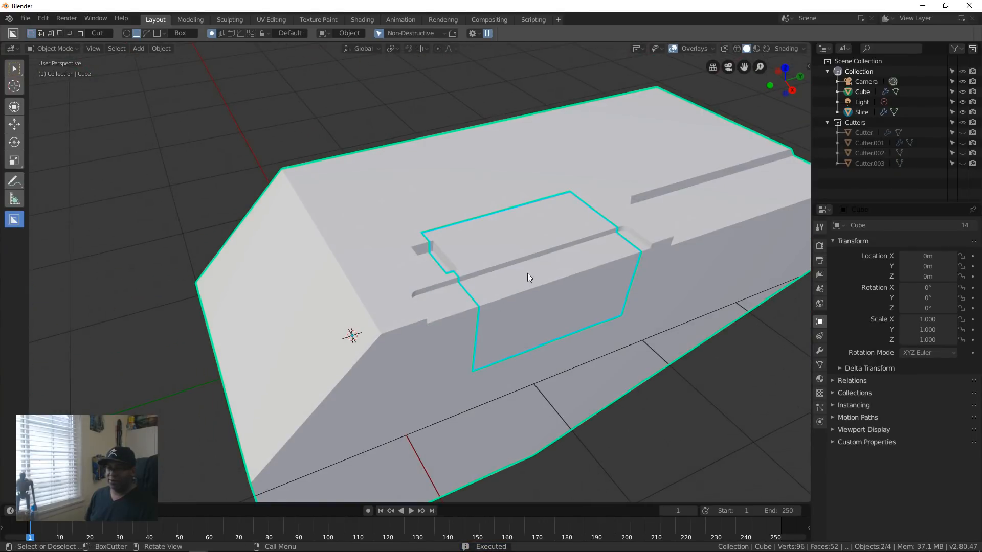
Step: Try hiding the selection, and undo back to before the panel was sliced
key(h)
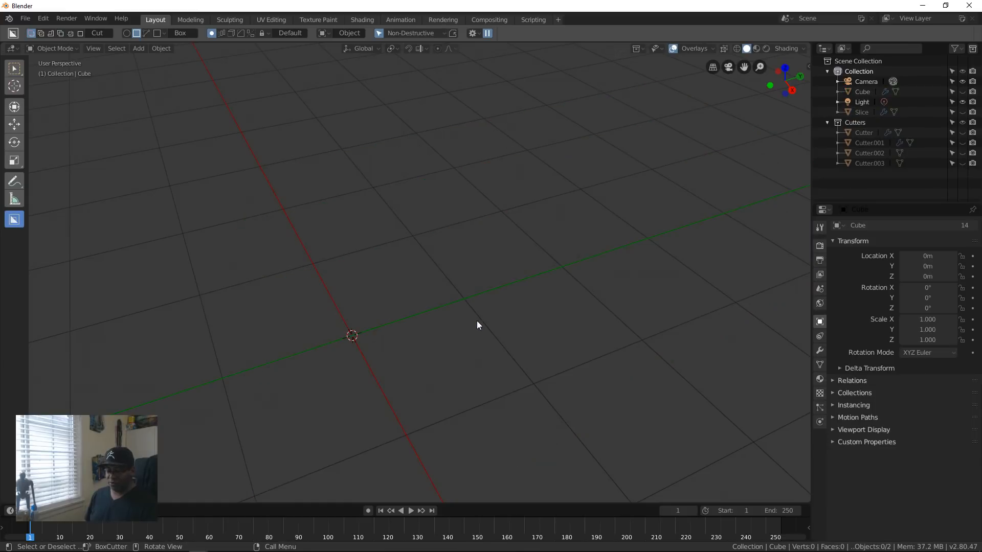
key(ctrl+z)
key(ctrl+z)
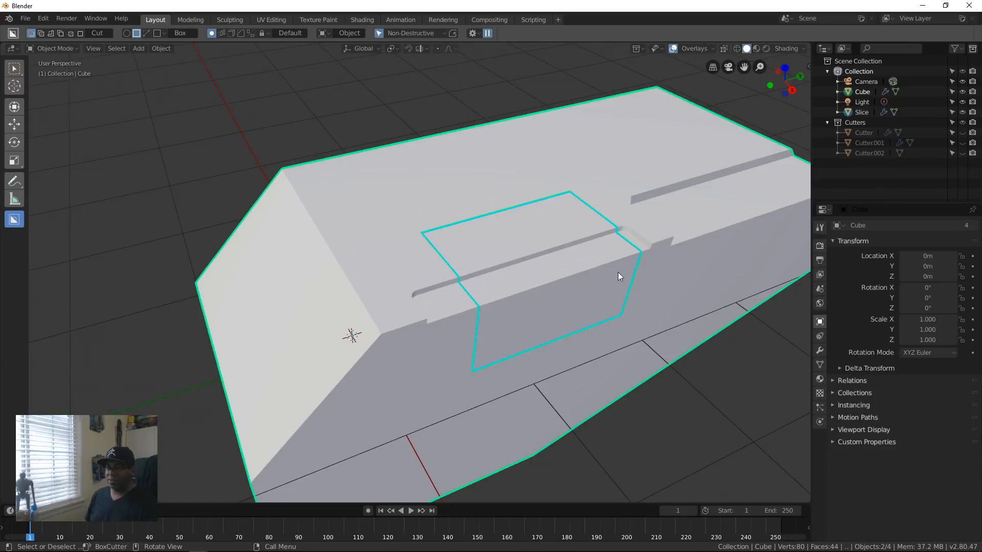
key(ctrl+z)
Step: Slice a rectangular panel with chamfered corners out of the block across the first notch, lock the shape and hide its cutter
middle_drag(553, 352, 510, 314)
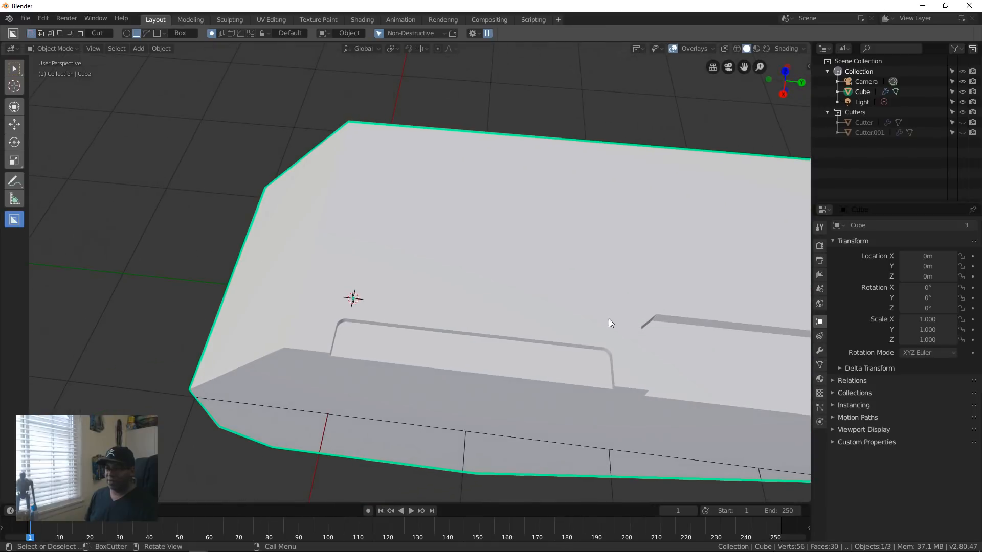
drag(588, 278, 418, 427)
key(x)
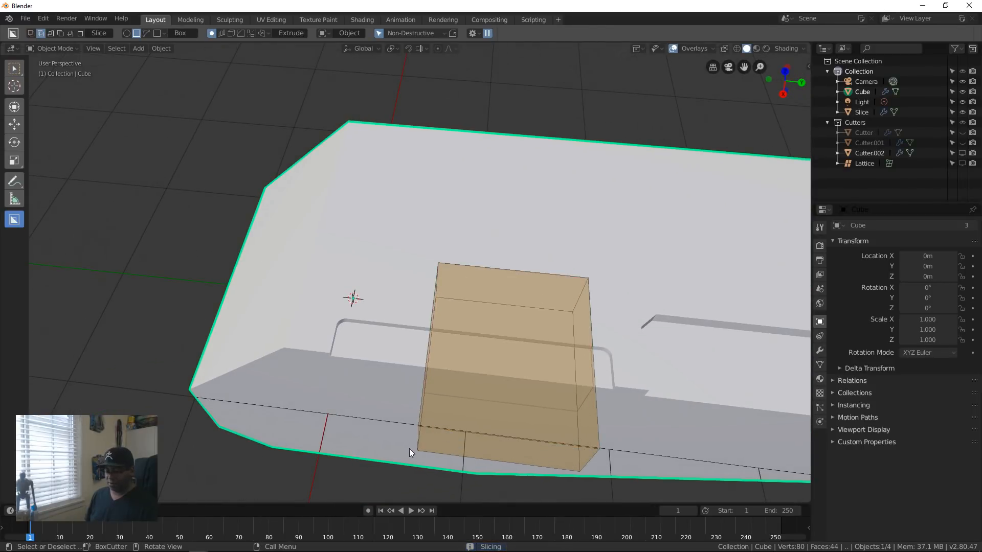
key(b)
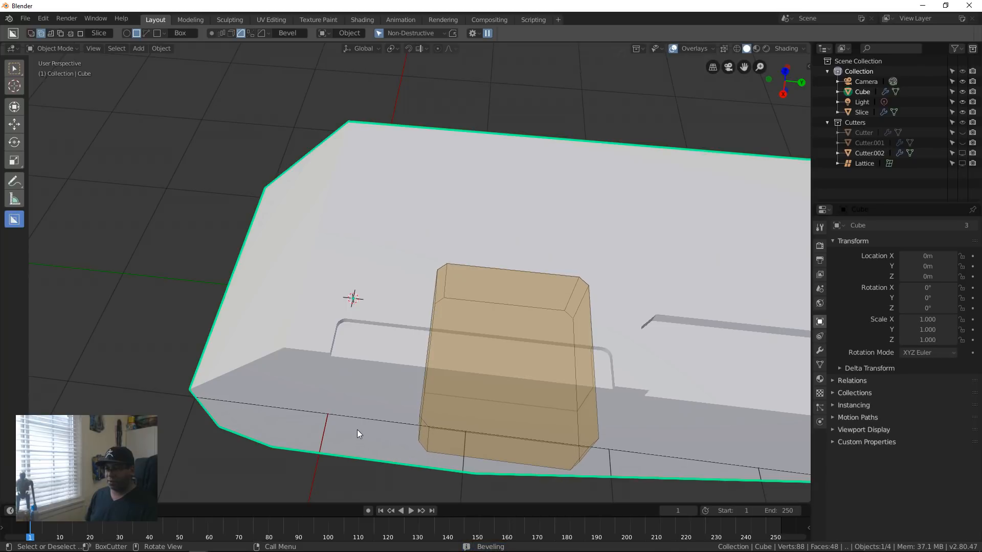
key(Tab)
middle_drag(526, 363, 528, 296)
click(581, 271)
key(h)
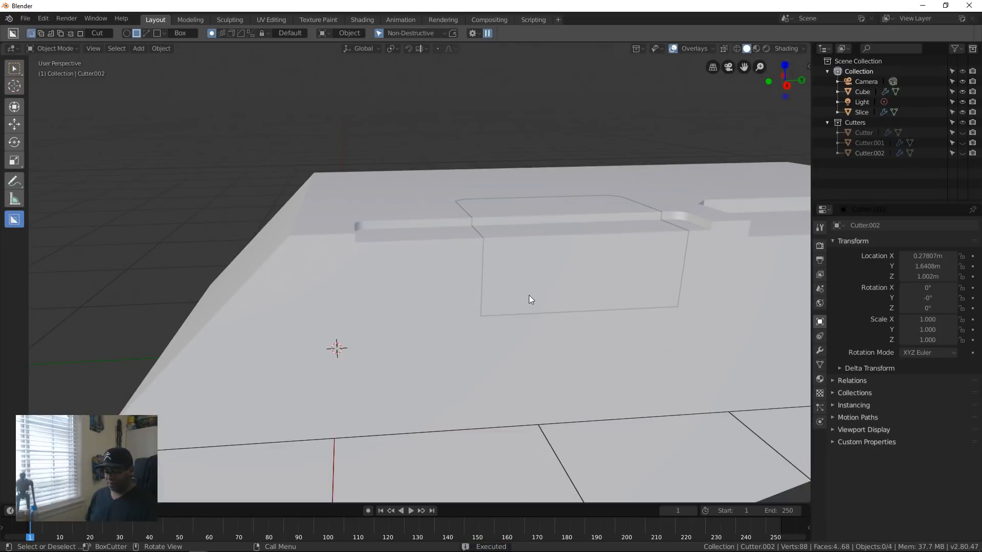
Step: Bring back the slice's cutter, raise it about 0.06 m along global Z to make the panel shallower, and hide it
key(alt+h)
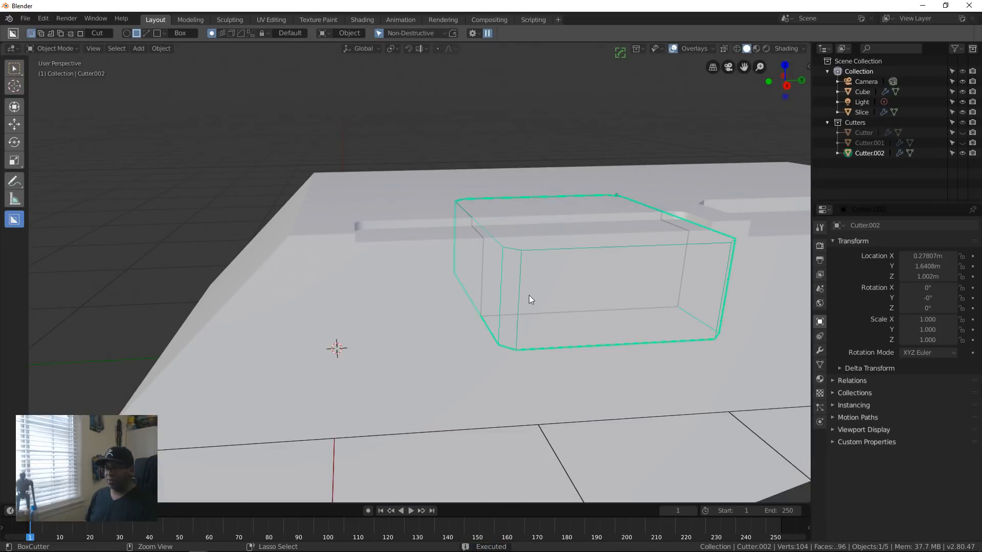
key(g)
key(z)
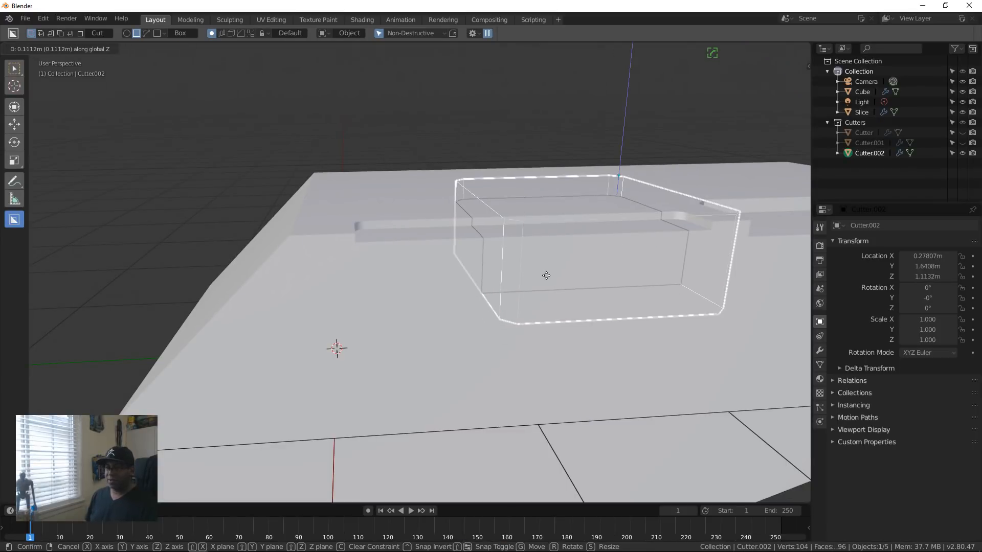
click(546, 284)
middle_drag(587, 345, 668, 314)
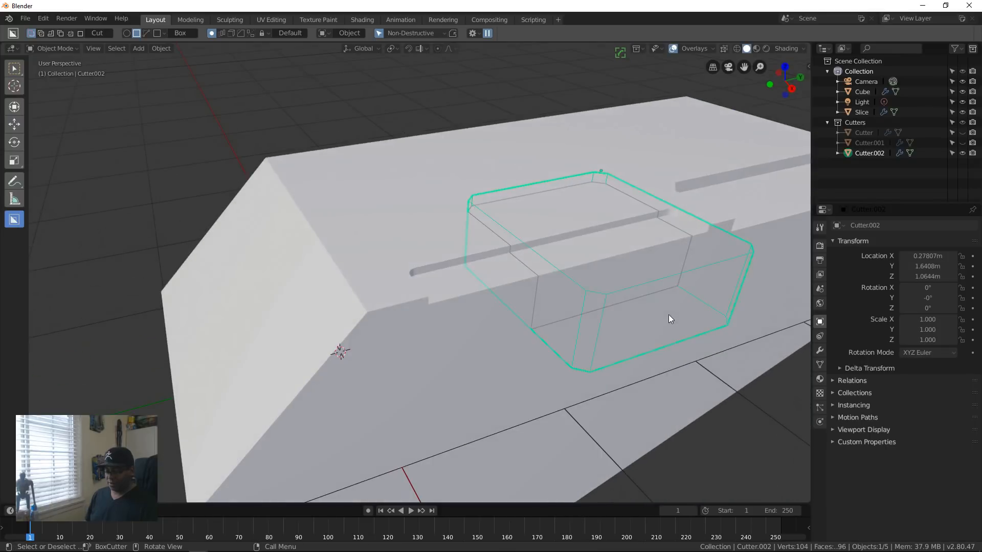
key(h)
middle_drag(630, 284, 452, 294)
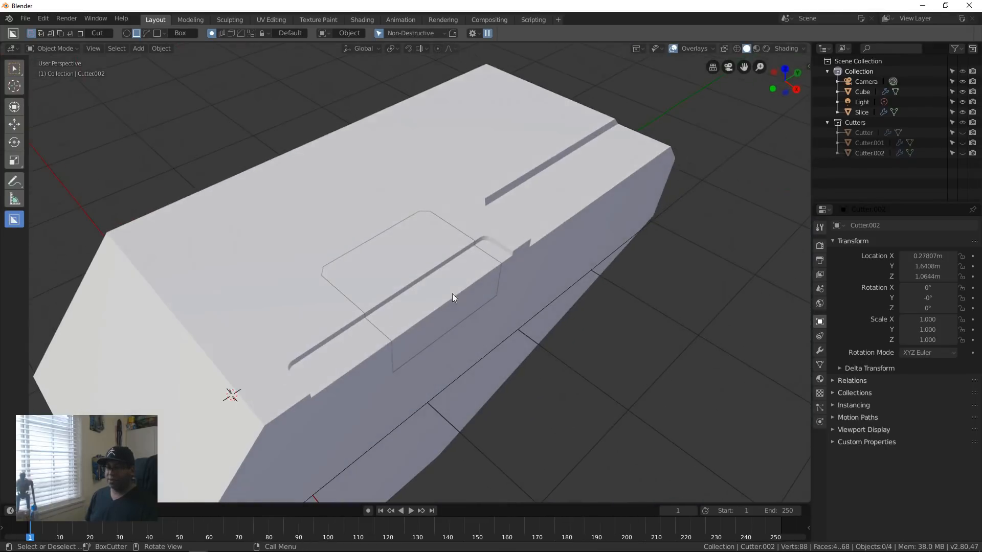
Step: Select the sliced panel, try cutting a shallow rectangular pocket across its inner edge, and undo the cut
click(367, 295)
mouse_move(323, 307)
middle_down()
mouse_move(369, 315)
mouse_move(372, 301)
middle_up()
scroll(376, 265, up, 6)
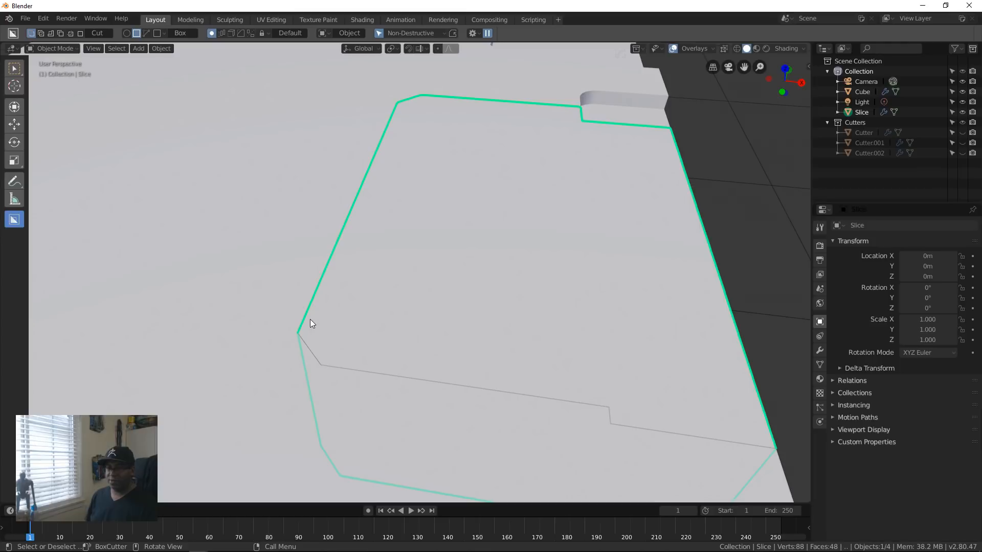
mouse_move(311, 323)
ctrl+mouse_down()
mouse_move(284, 254)
mouse_move(299, 199)
ctrl+mouse_up()
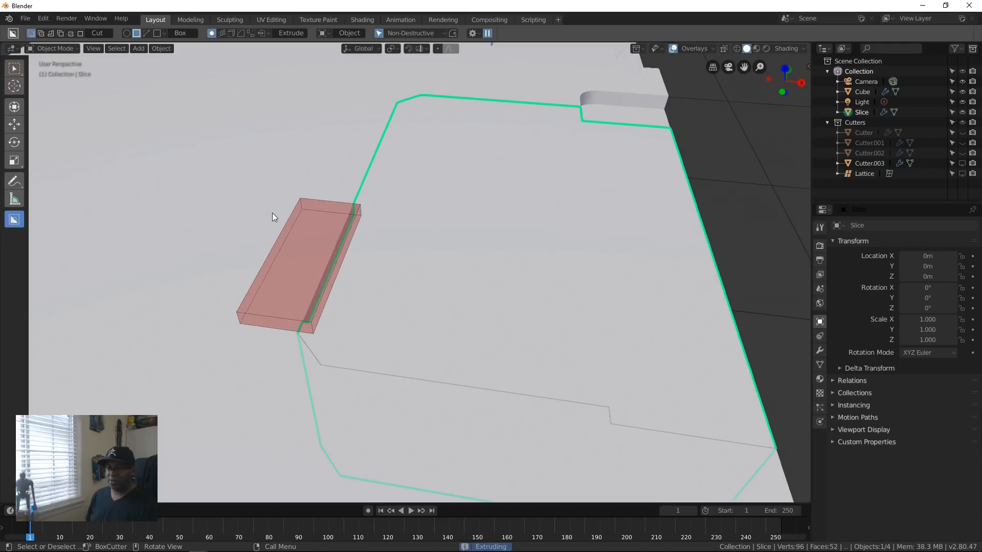
click(272, 213)
middle_drag(496, 195, 387, 234)
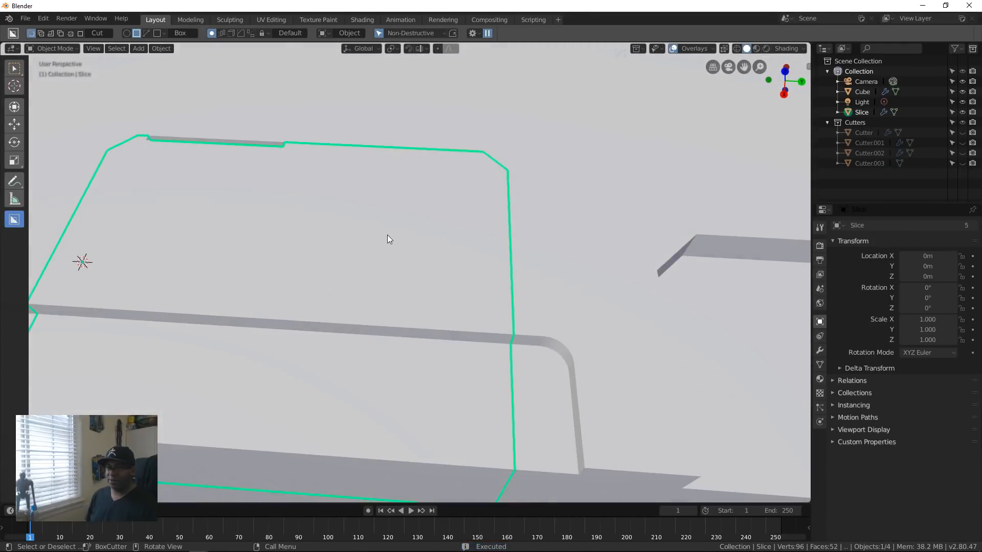
key(ctrl+z)
middle_drag(280, 256, 426, 254)
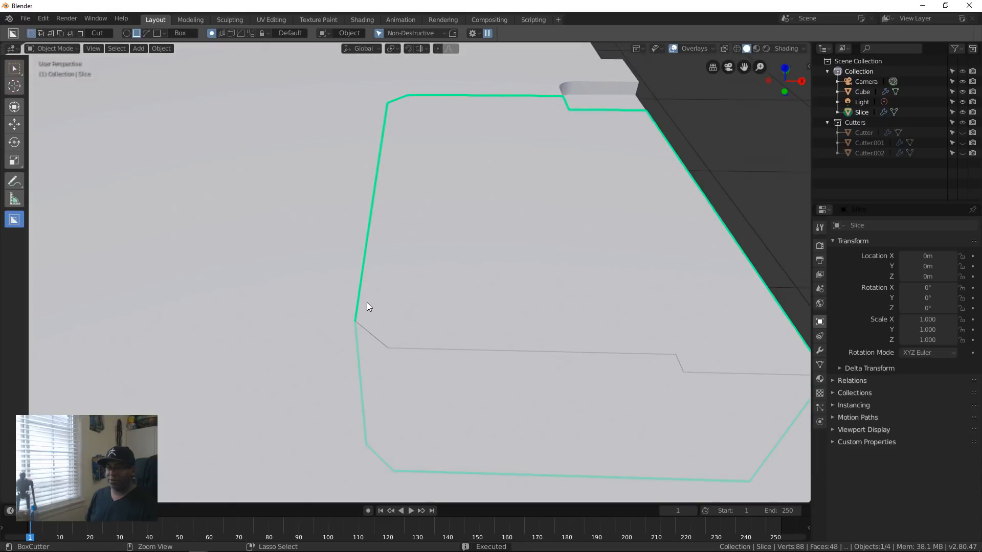
Step: Cut a shallow rectangular pocket across the sliced panel's inner edge, and shift its cutter about 0.01 m along global X
mouse_move(367, 302)
mouse_down()
mouse_move(314, 256)
mouse_move(316, 194)
mouse_move(315, 207)
mouse_up()
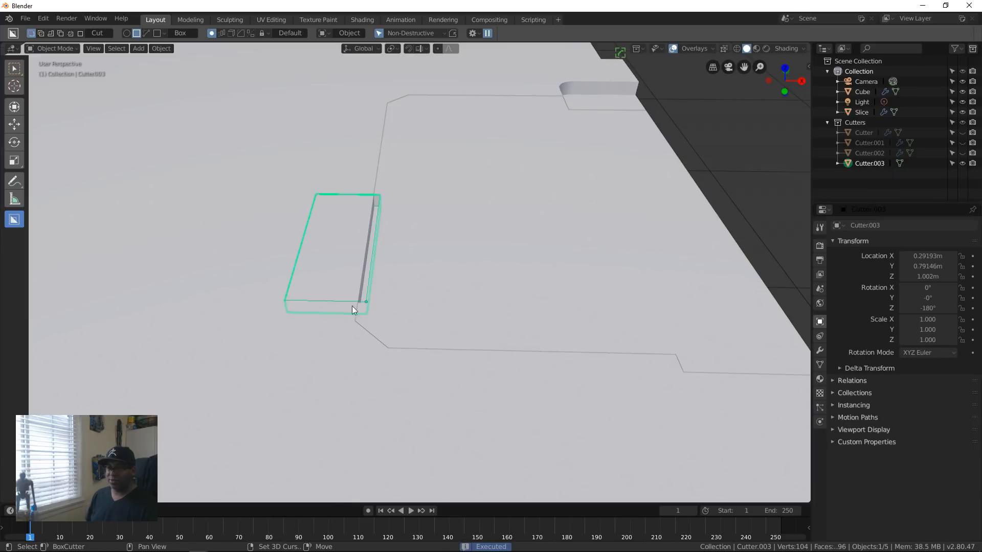
middle_drag(415, 314, 423, 329)
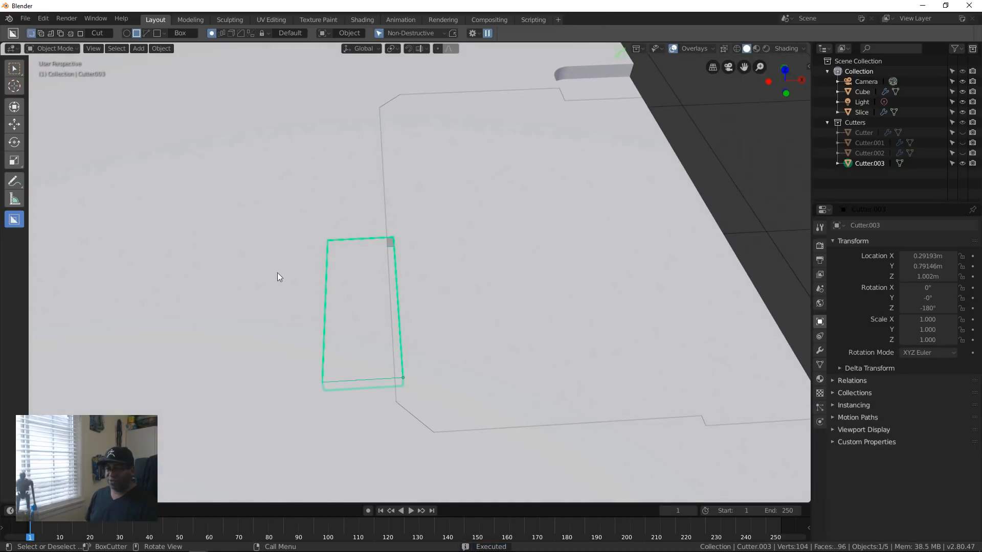
key(g)
key(x)
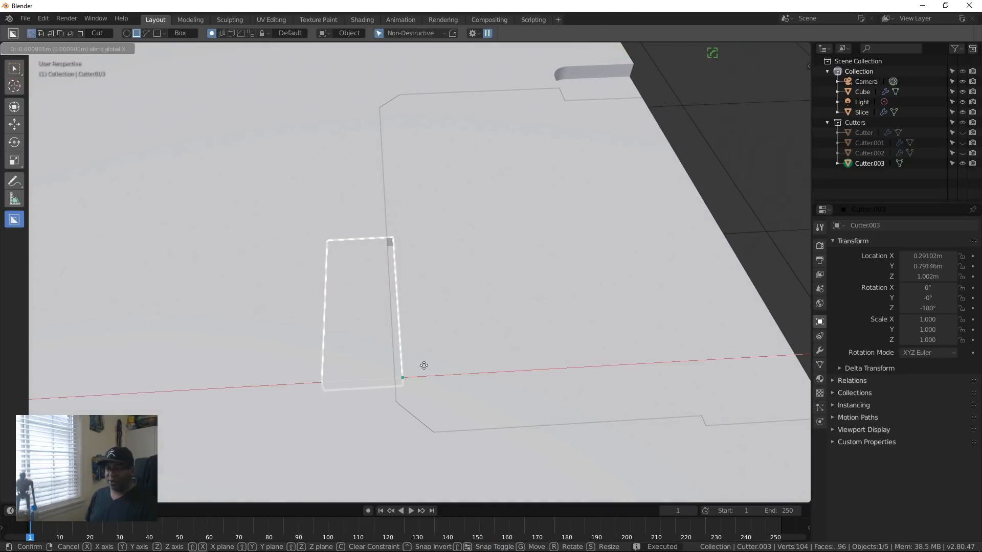
click(428, 362)
middle_drag(428, 362, 436, 341)
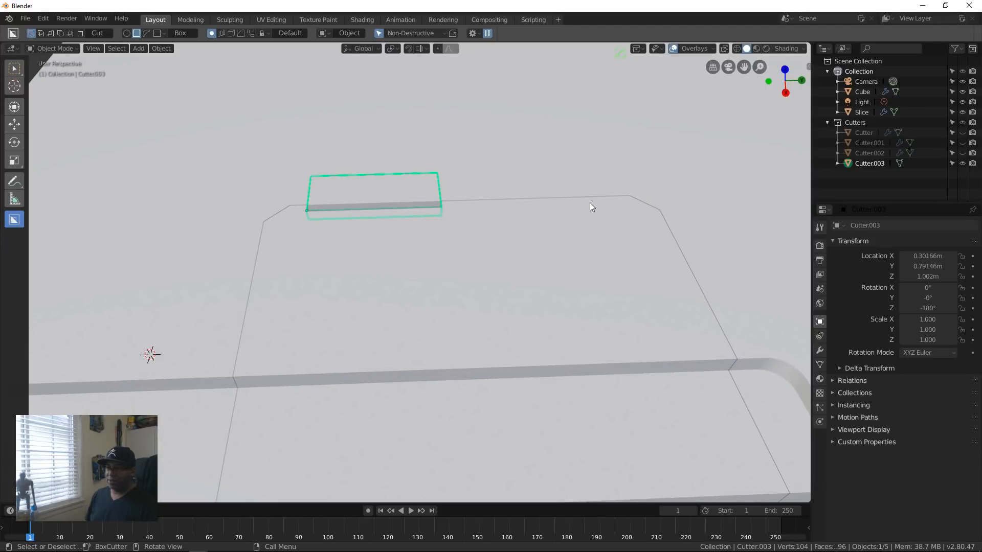
Step: Hide the pocket's cutter, reselect the sliced panel, and cut a second shallow rectangular pocket beside the first along its inner edge
click(614, 200)
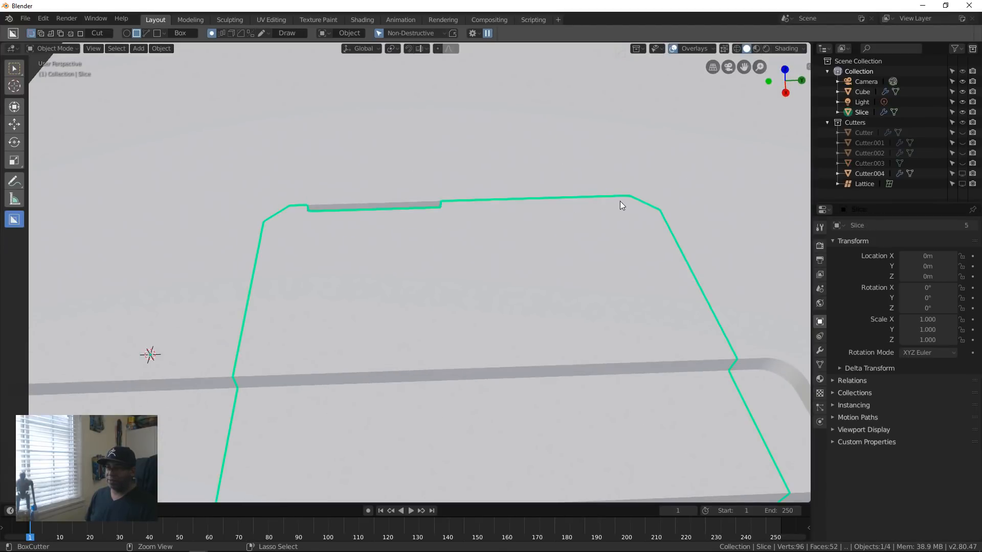
drag(620, 201, 464, 176)
click(464, 177)
middle_drag(524, 253, 521, 308)
scroll(562, 270, down, 8)
scroll(526, 274, up, 5)
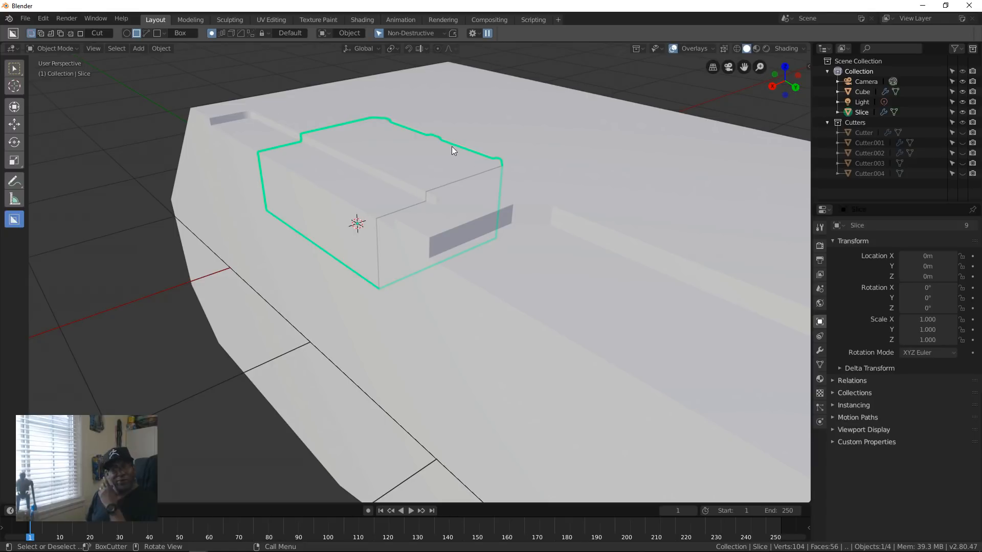
Step: Bevel and smooth-shade the sliced panel's edges with Hard Ops (C) Sharpen
middle_drag(403, 193, 459, 323)
scroll(457, 320, up, 5)
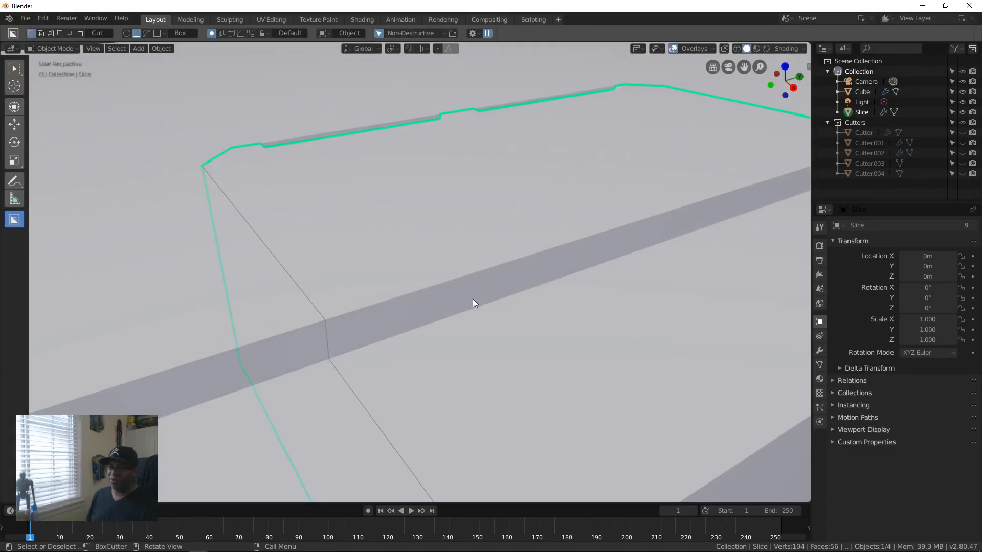
scroll(476, 302, down, 5)
scroll(556, 346, up, 1)
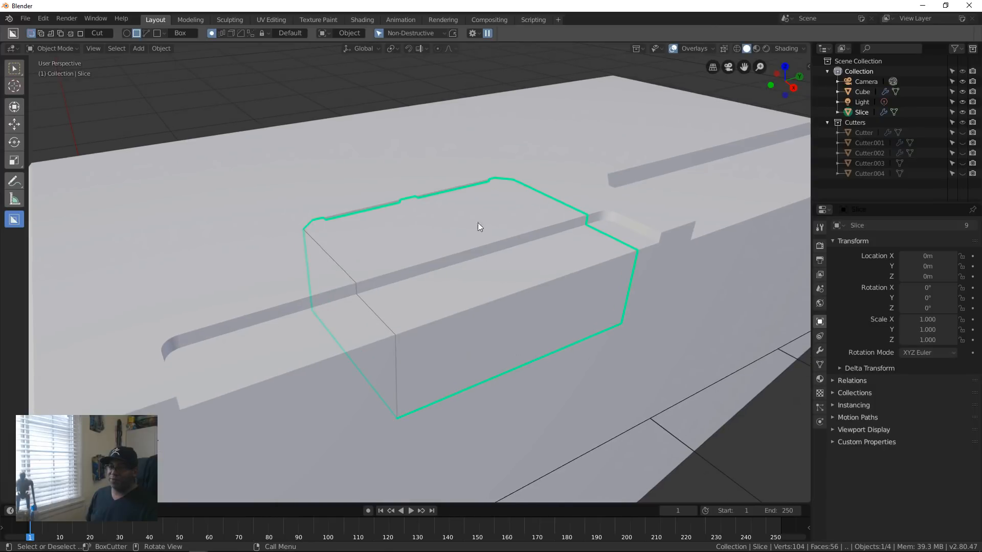
middle_drag(459, 324, 438, 394)
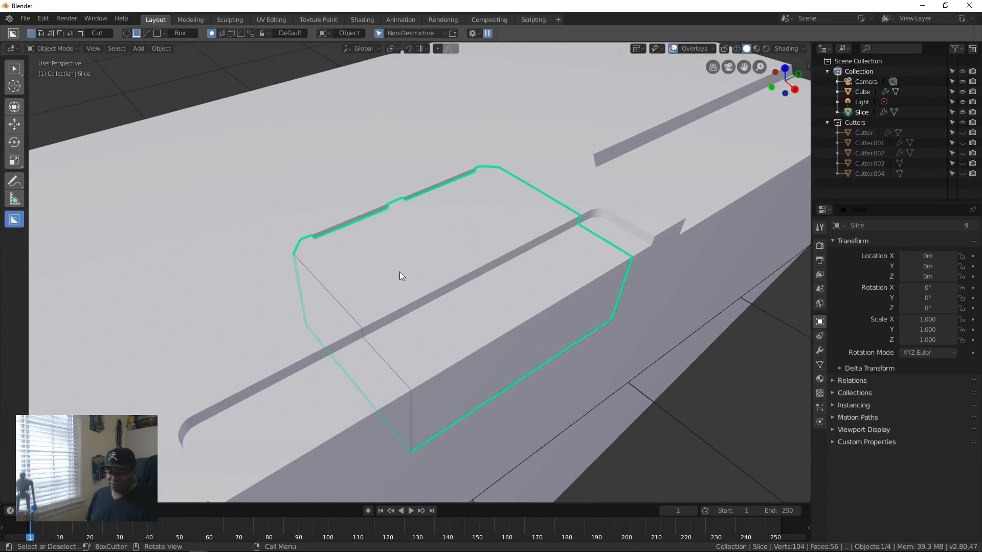
key(q)
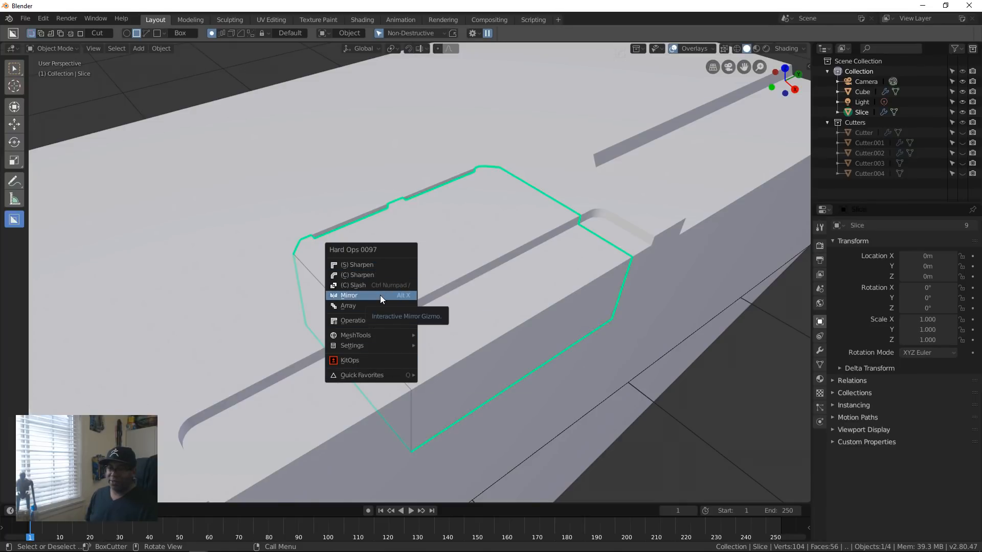
click(381, 277)
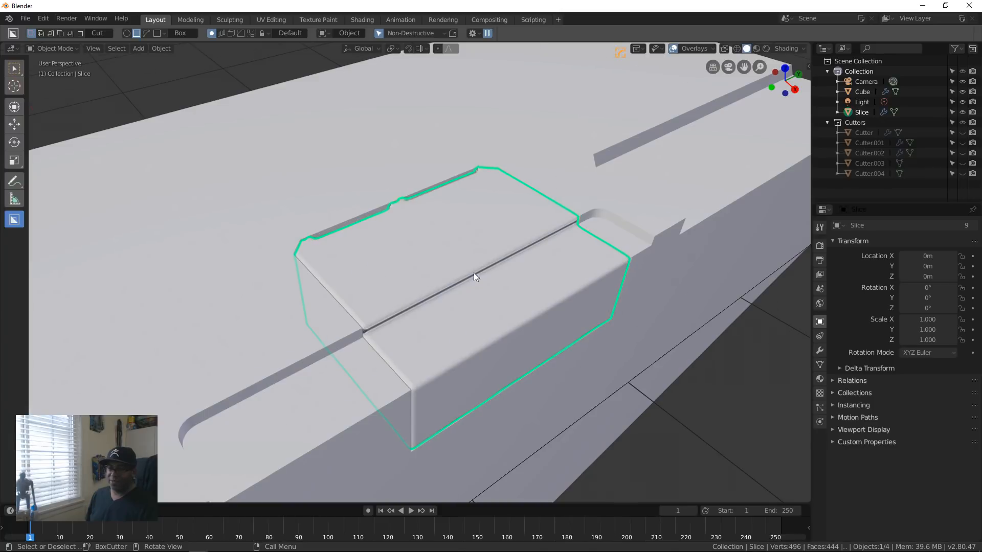
Step: Reduce the sliced panel's bevel width to 0.005 with the Hard Ops bevel adjustment
scroll(406, 311, down, 2)
middle_drag(473, 272, 405, 335)
scroll(454, 326, up, 3)
scroll(404, 333, up, 3)
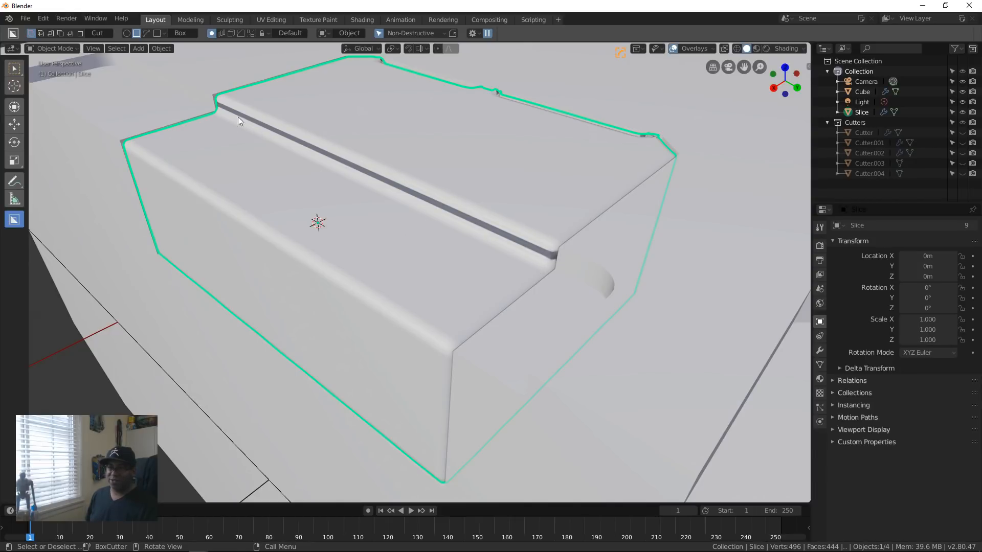
key(q)
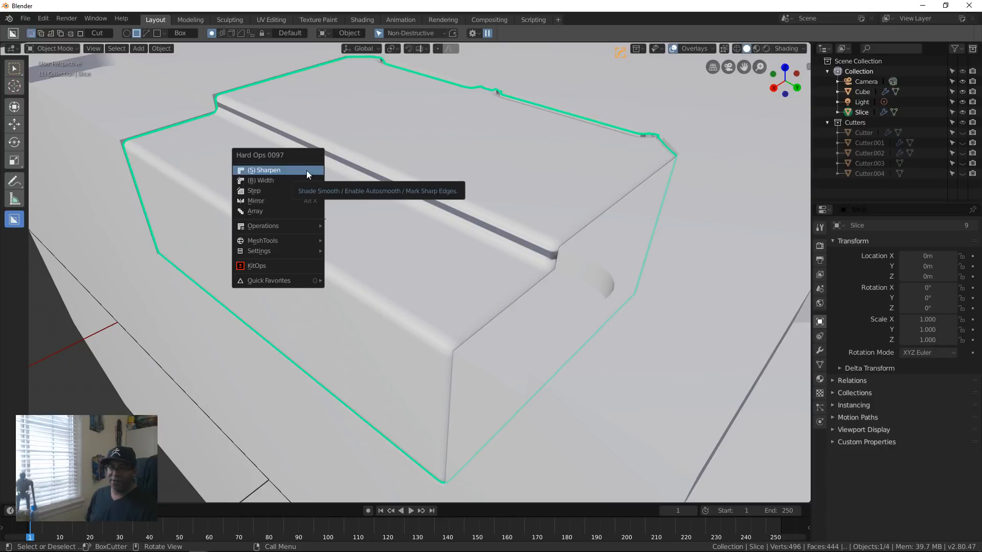
click(300, 180)
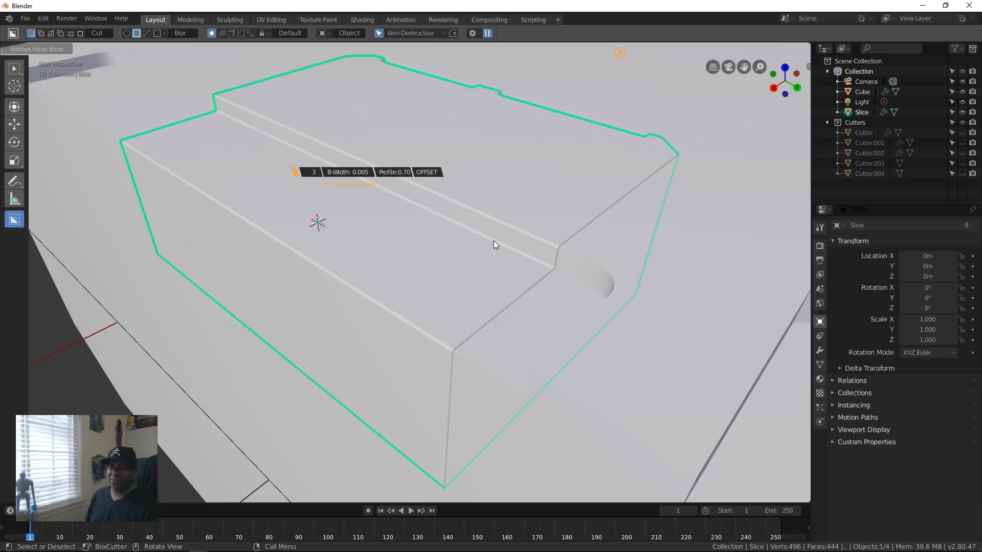
click(492, 245)
mouse_move(493, 244)
middle_down()
mouse_move(340, 256)
mouse_move(532, 256)
mouse_move(440, 291)
mouse_move(474, 241)
middle_up()
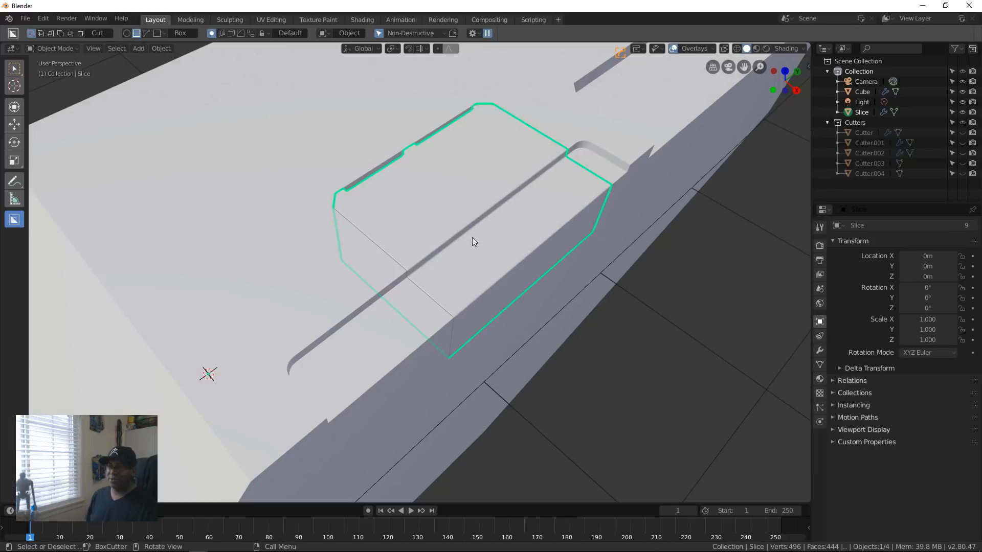
Step: Select the main block and cut a narrow, shallow groove across its top face, just behind the edge of the sloped end
click(324, 292)
scroll(348, 343, down, 6)
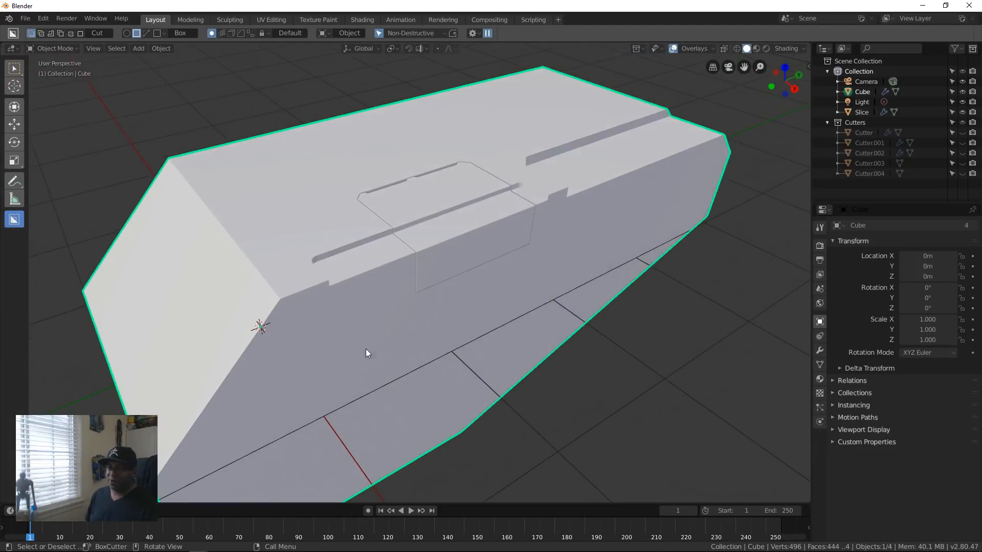
middle_drag(366, 348, 443, 378)
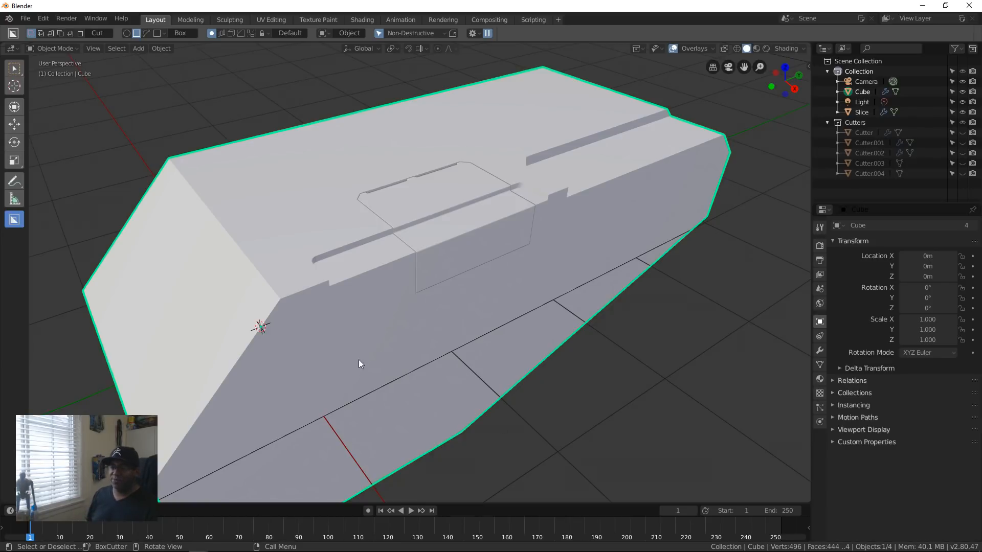
middle_drag(417, 351, 391, 340)
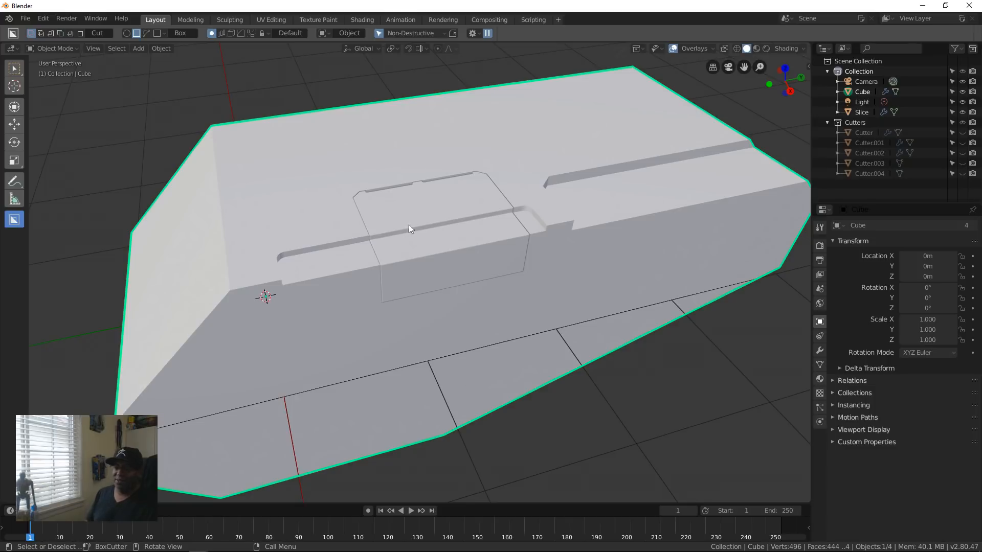
middle_drag(409, 225, 402, 313)
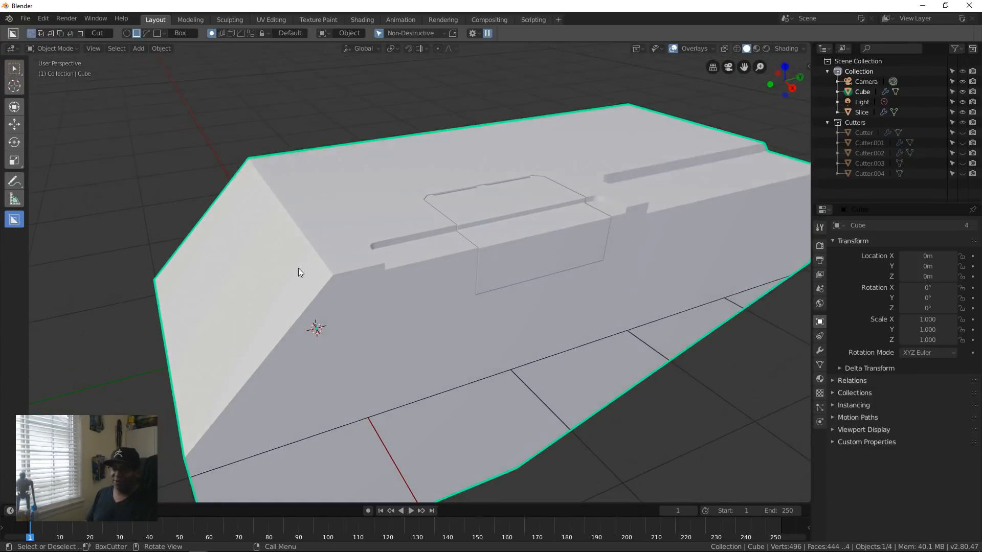
ctrl+drag(342, 278, 361, 243)
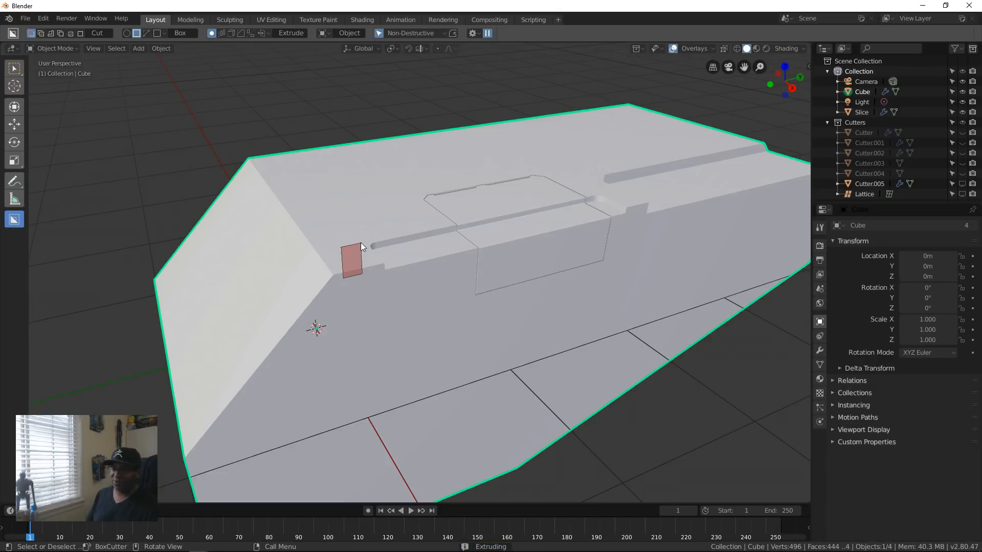
ctrl+drag(361, 242, 361, 242)
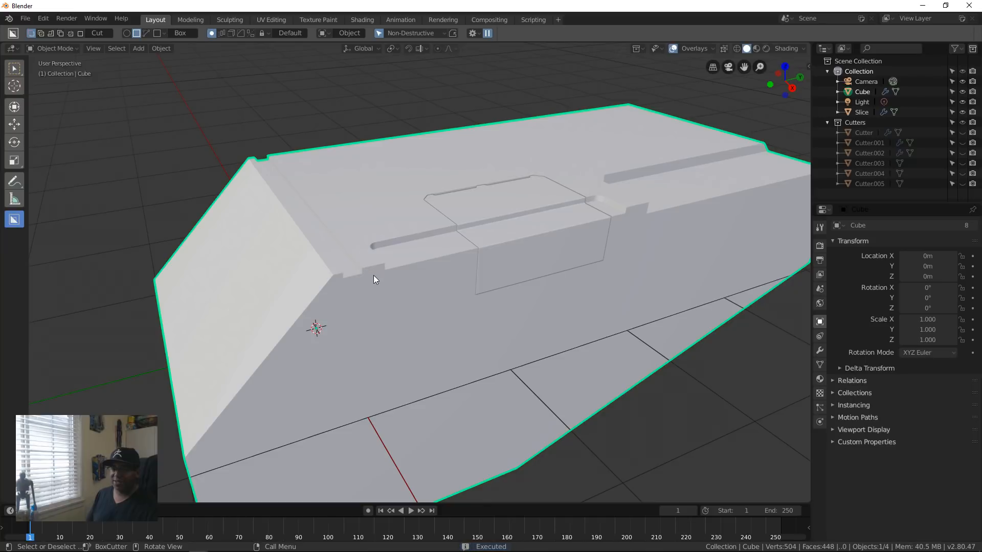
middle_drag(355, 267, 290, 306)
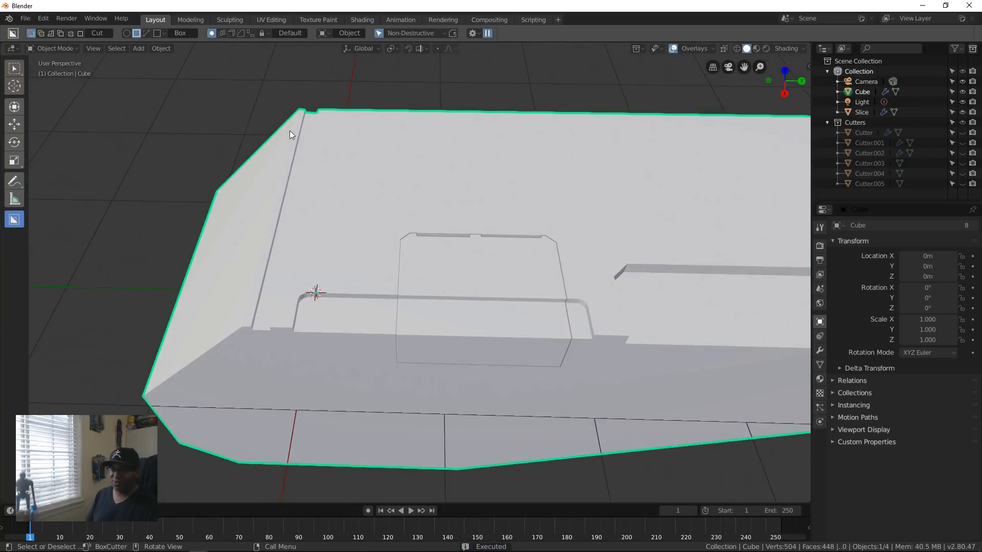
middle_drag(289, 131, 257, 204)
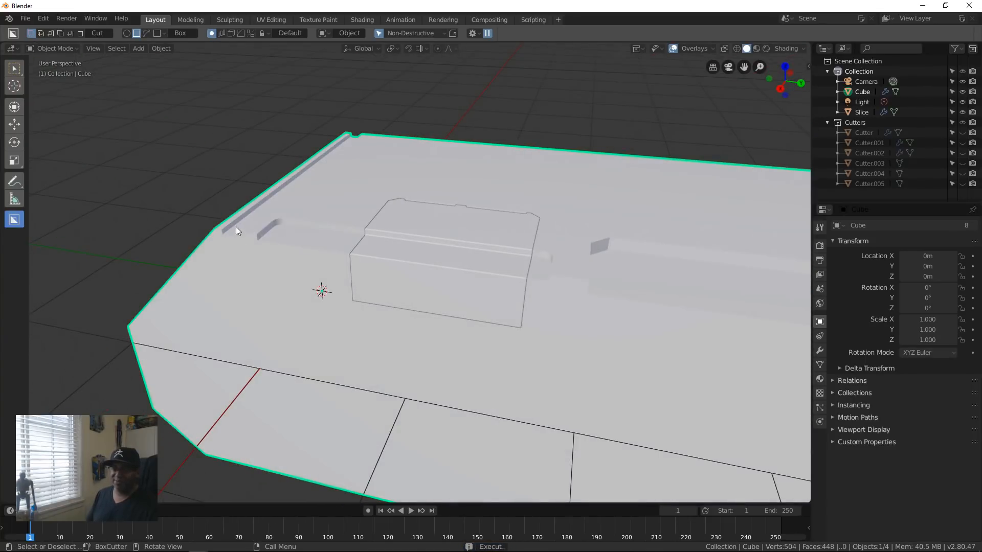
Step: In right orthographic view, draw an Ngon cutter covering the block's lower half, its upper outline angling up from a flat middle toward both ends
middle_drag(329, 302, 431, 350)
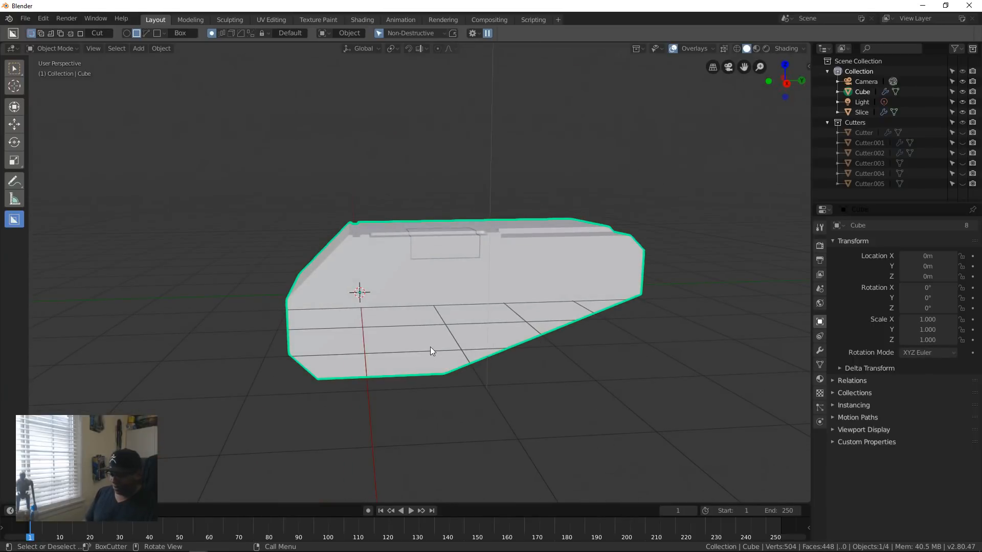
key(KP_3)
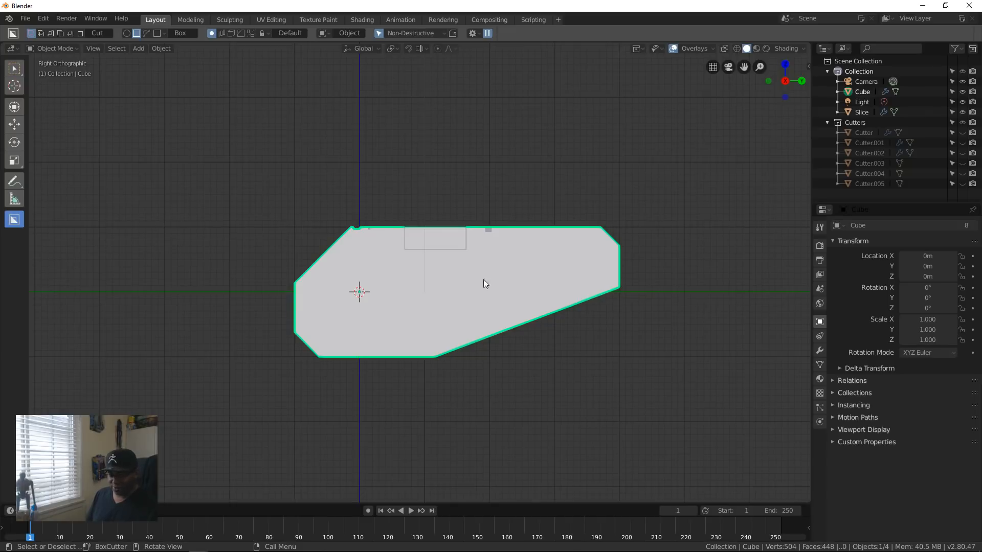
key(d)
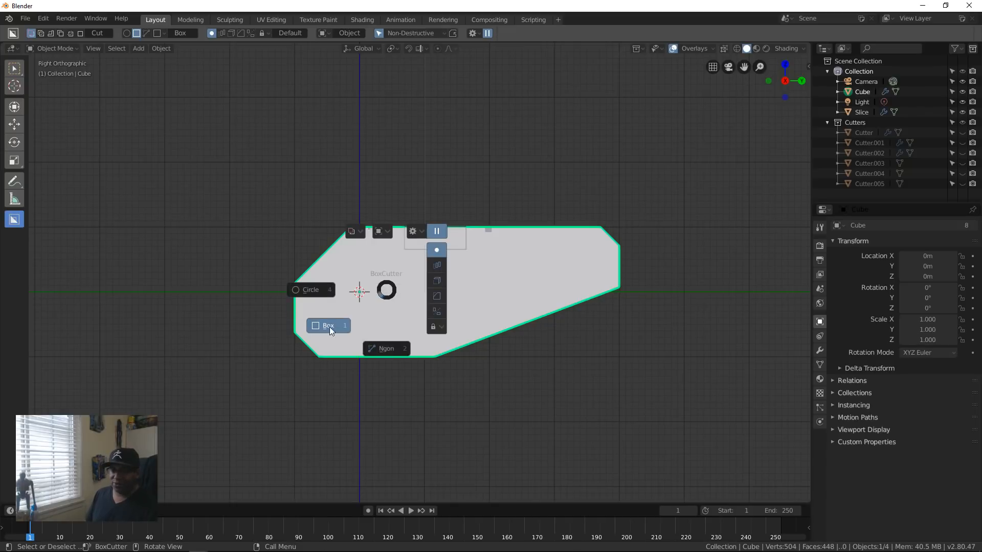
click(395, 352)
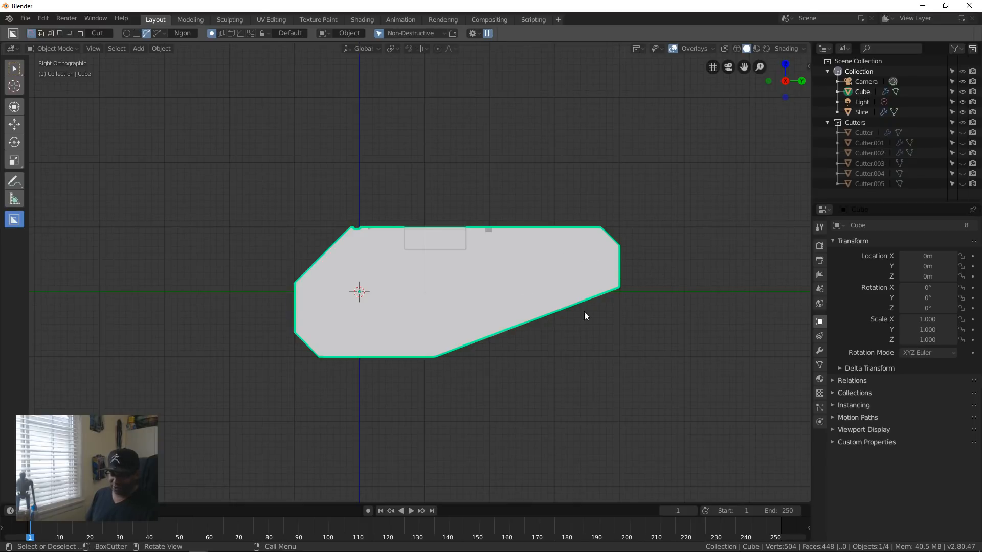
click(656, 262)
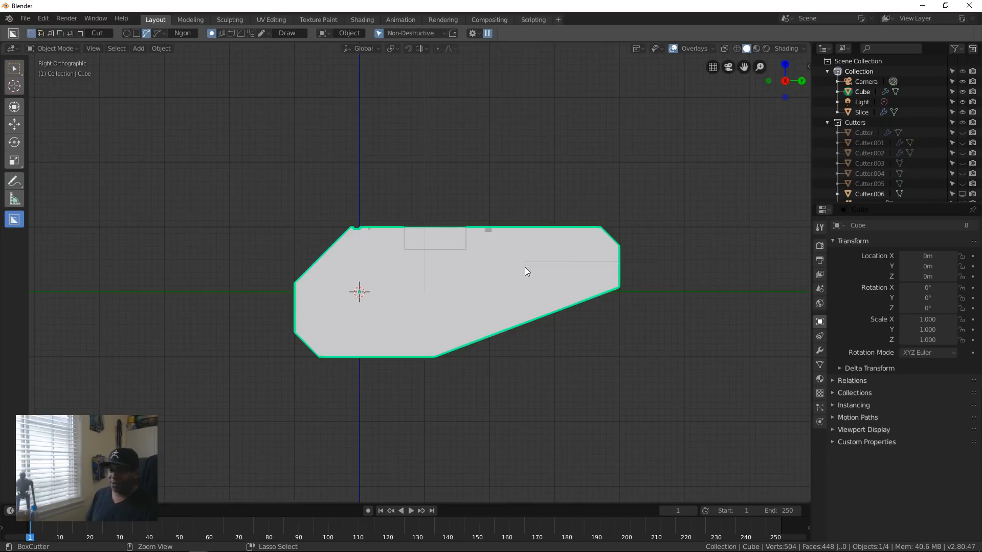
click(525, 262)
click(455, 305)
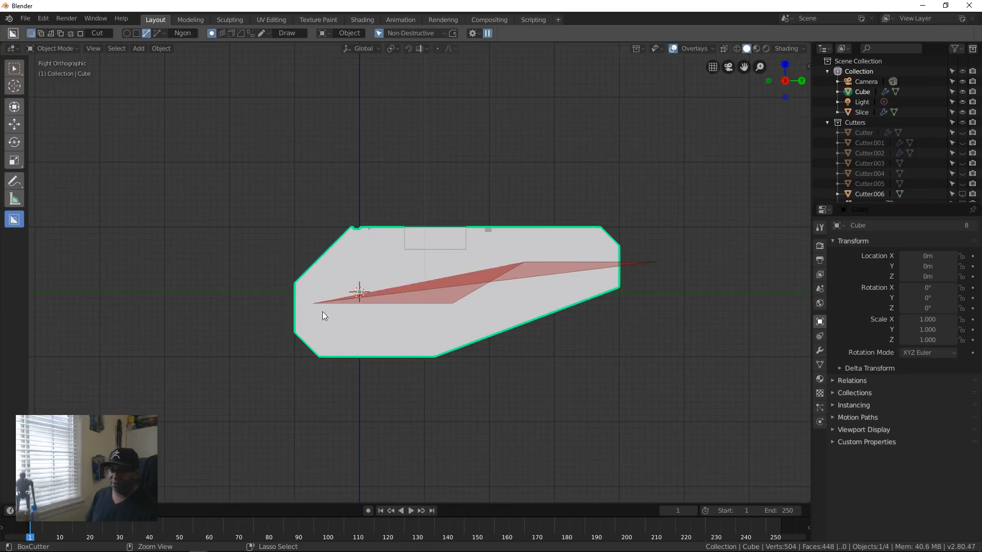
click(356, 304)
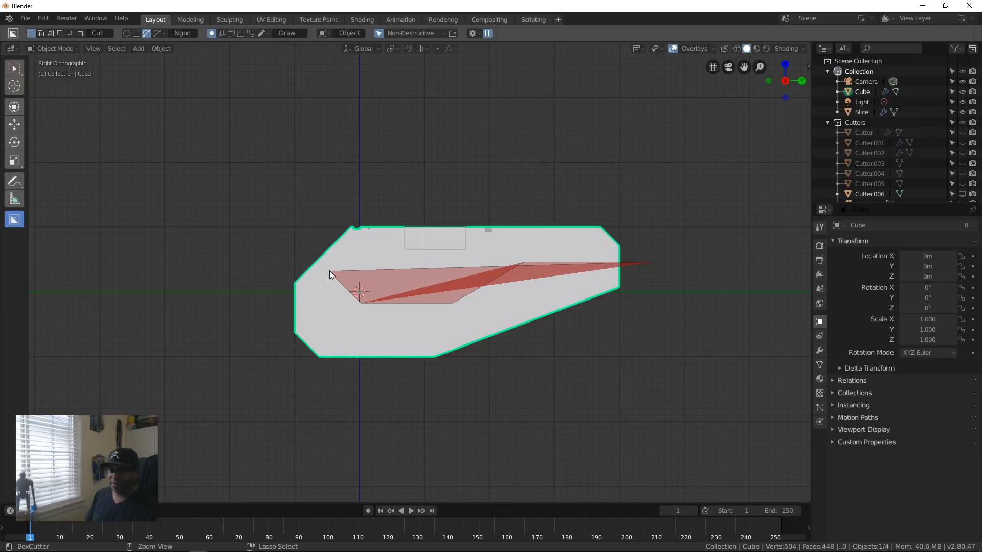
click(301, 242)
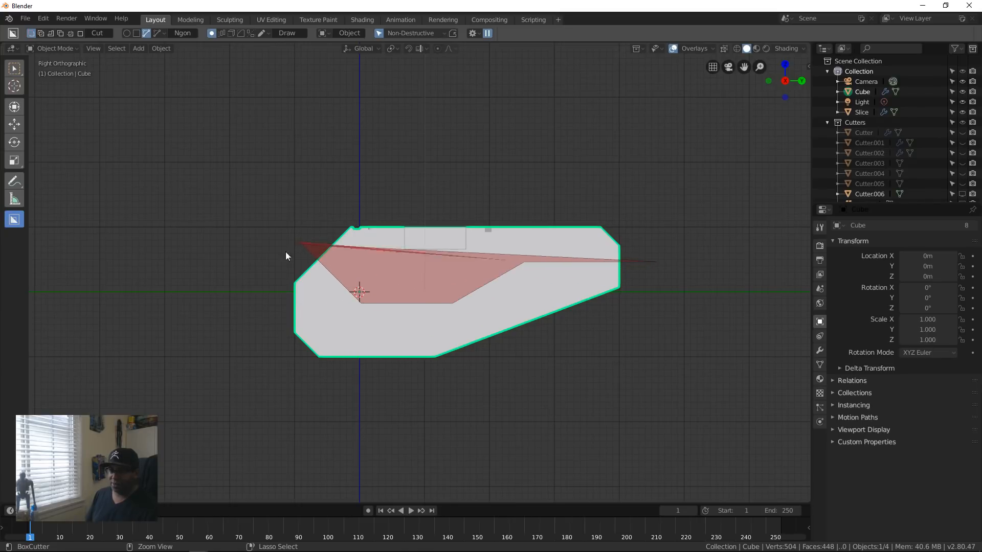
click(195, 300)
click(206, 400)
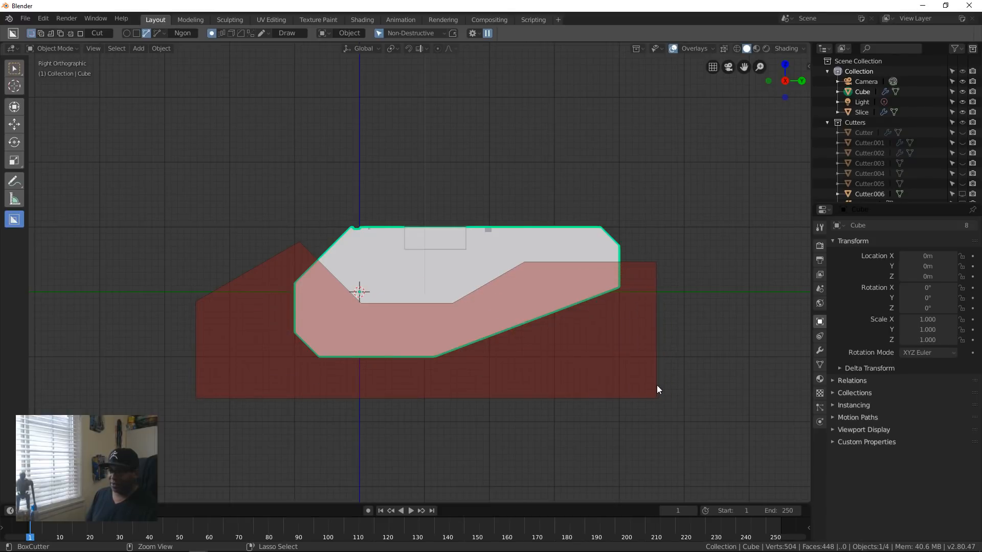
click(656, 390)
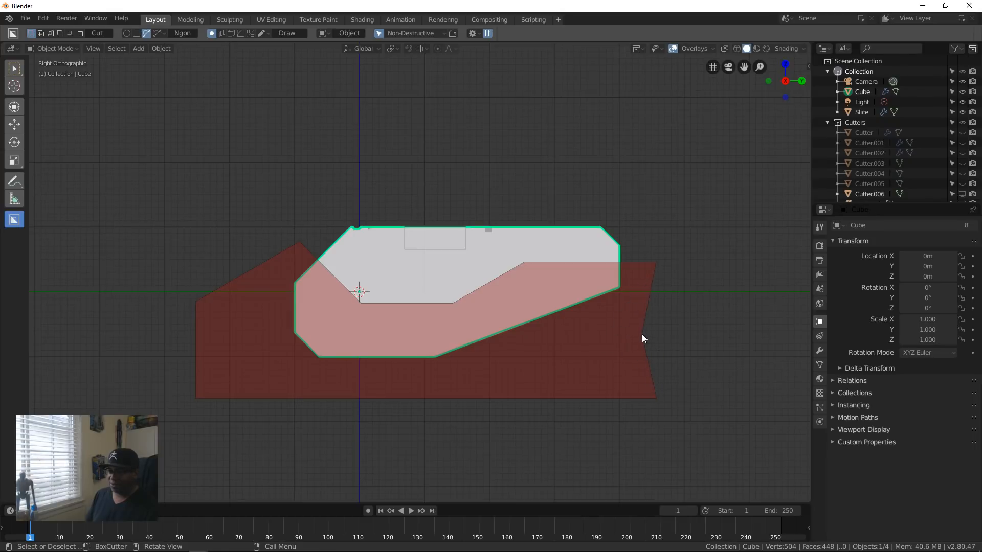
Step: Lock the Ngon cutter shape, switch it to Slice mode, and slice the block's lower half into a separate piece
key(Tab)
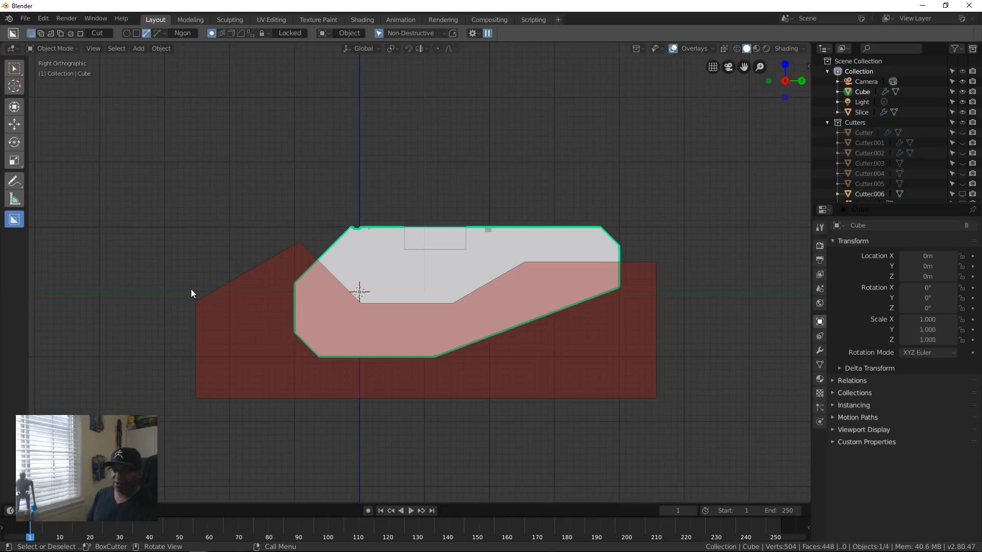
key(x)
key(x)
key(x)
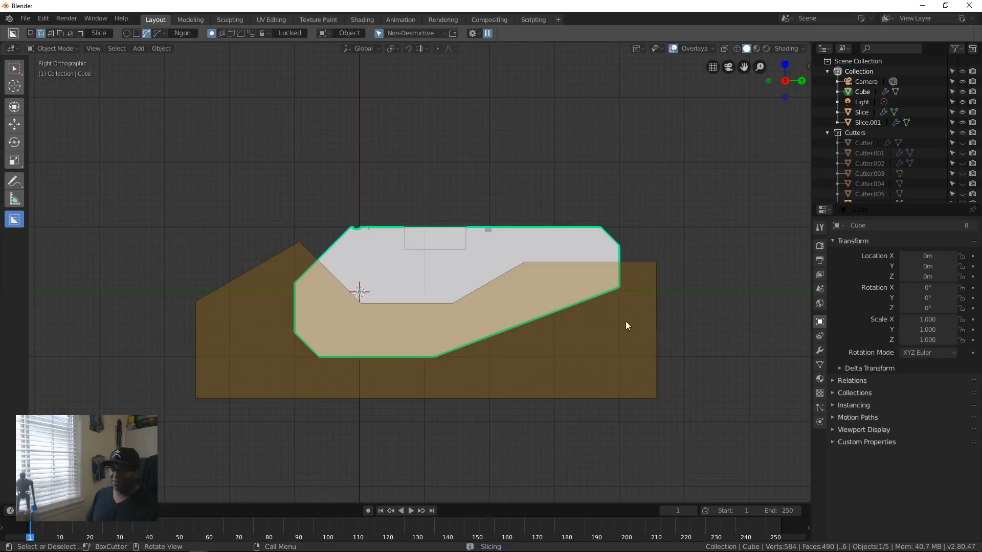
click(511, 303)
Step: Draw an Ngon cutter on the sliced lower piece, inset slightly from its upper outline, end edge and sloped underside
middle_drag(379, 314, 534, 355)
scroll(468, 392, up, 6)
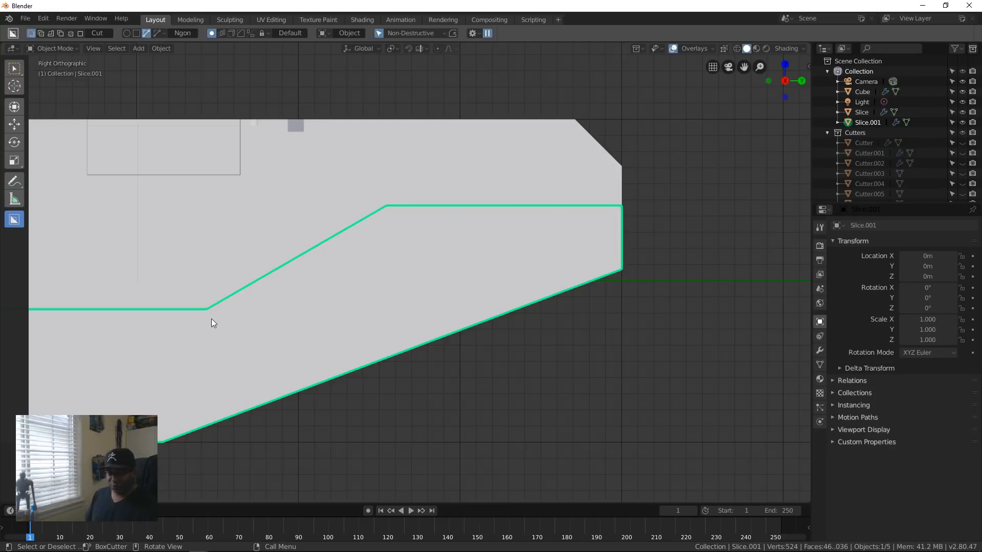
key(d)
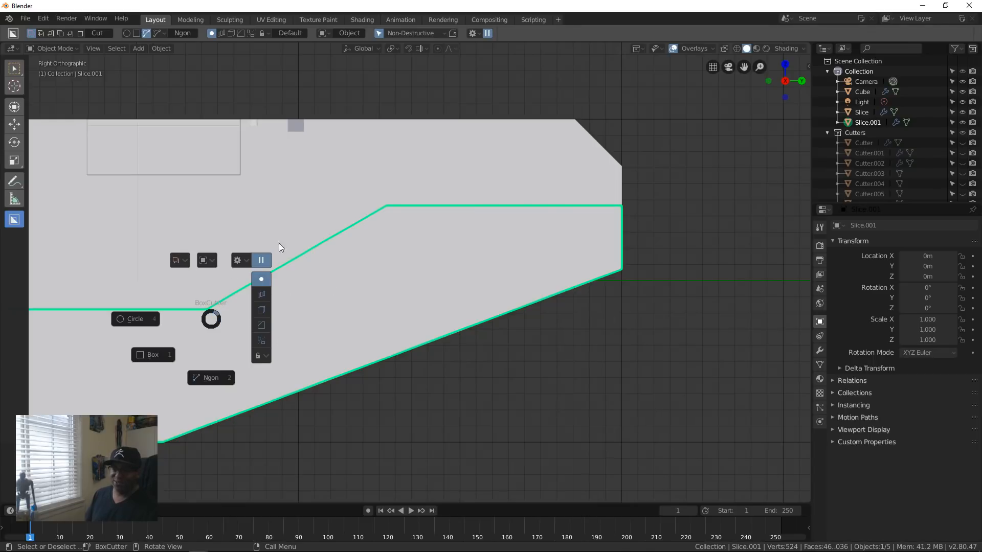
click(218, 378)
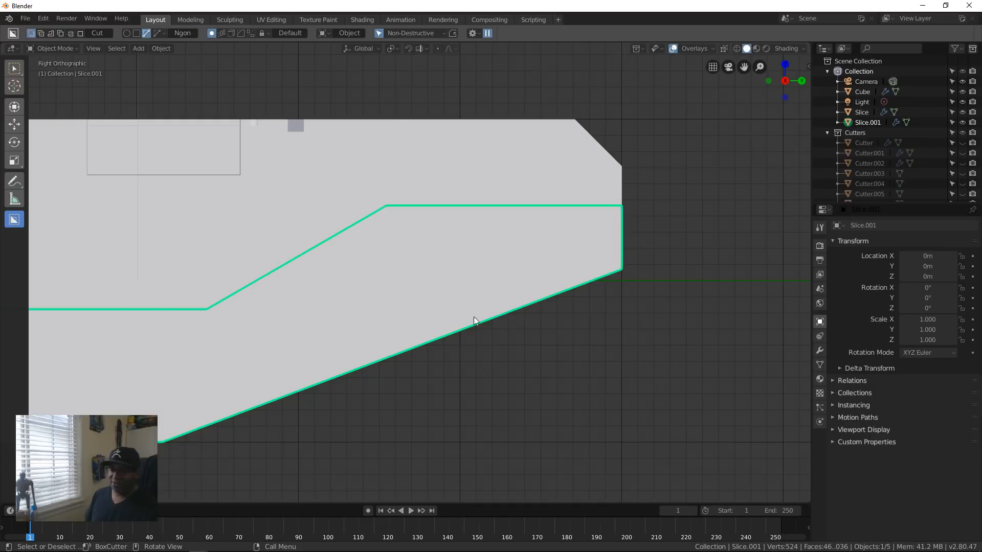
ctrl+click(612, 215)
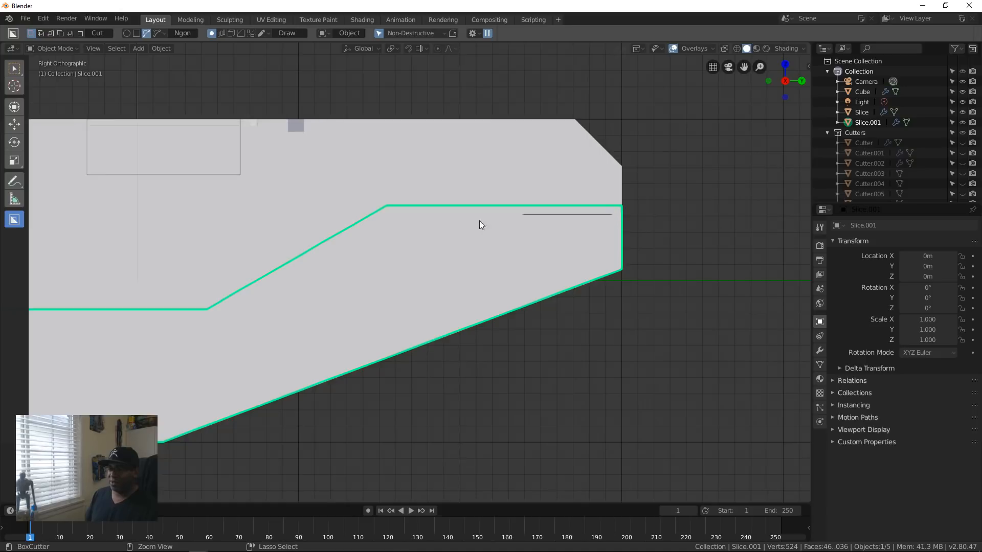
ctrl+click(389, 219)
ctrl+click(186, 333)
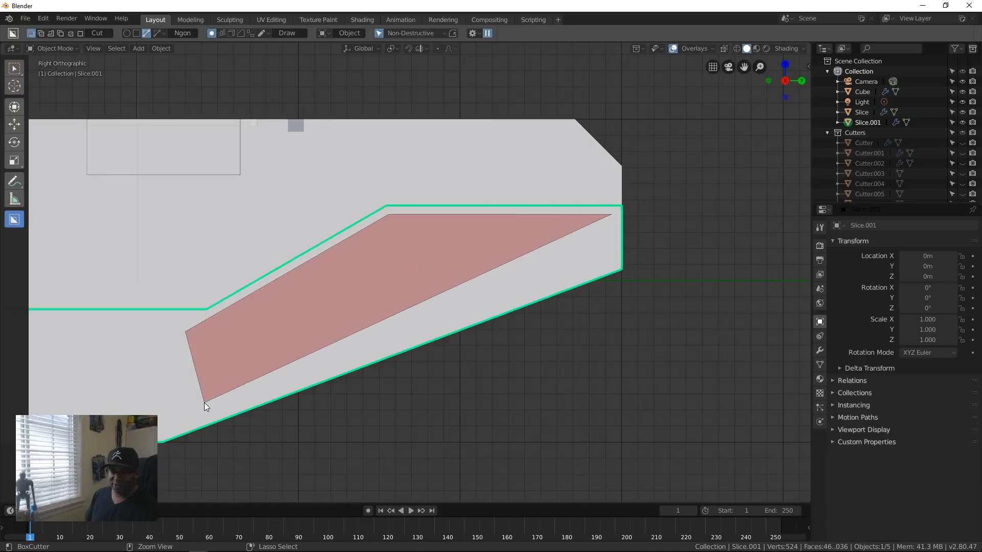
ctrl+click(209, 415)
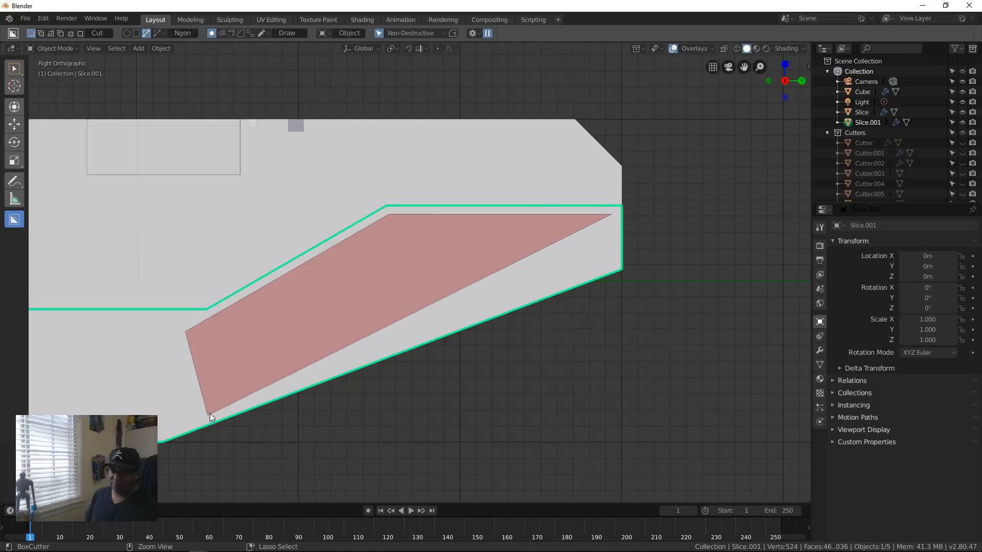
click(433, 331)
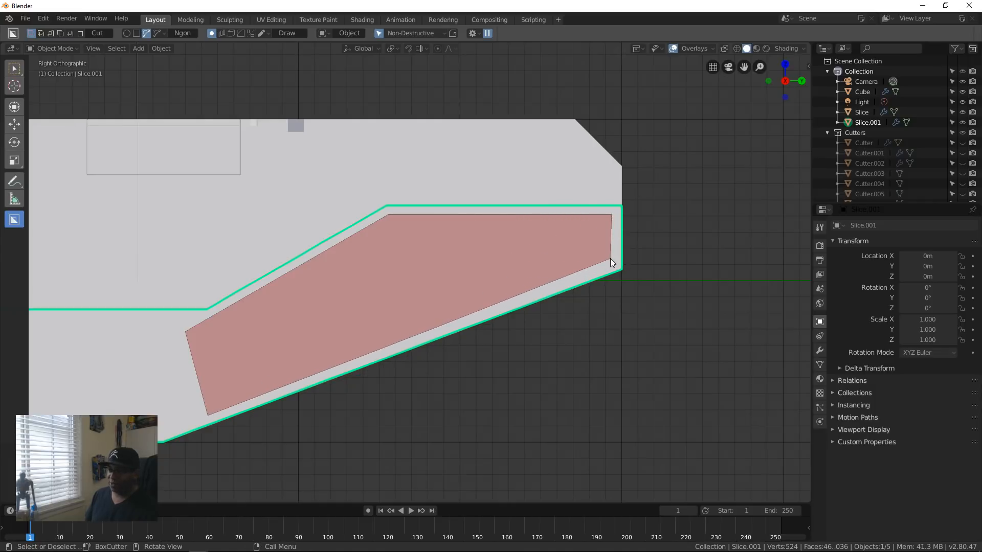
click(612, 259)
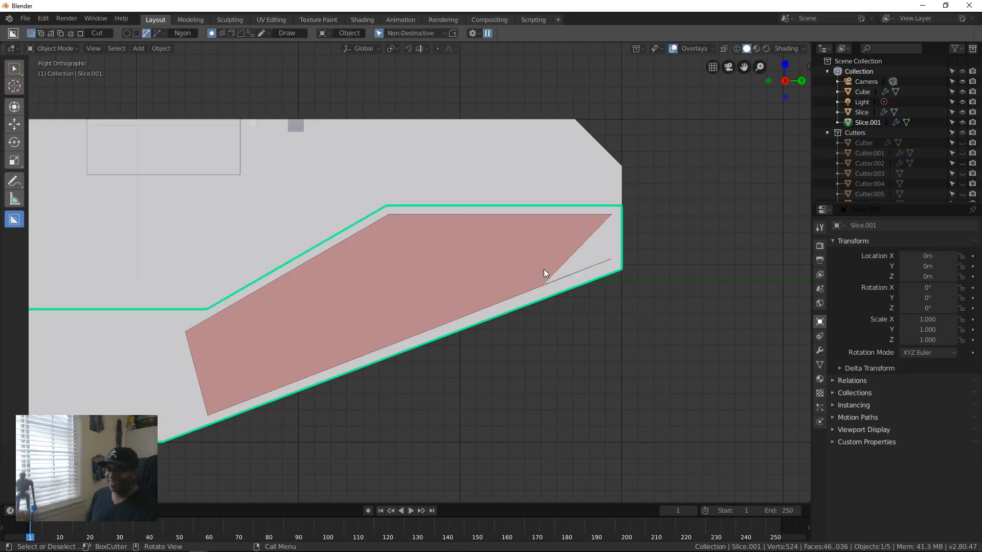
Step: Lock the drawn Ngon shape, switch it to Join mode, and offset it outward from the side face
key(Tab)
middle_drag(484, 266, 465, 372)
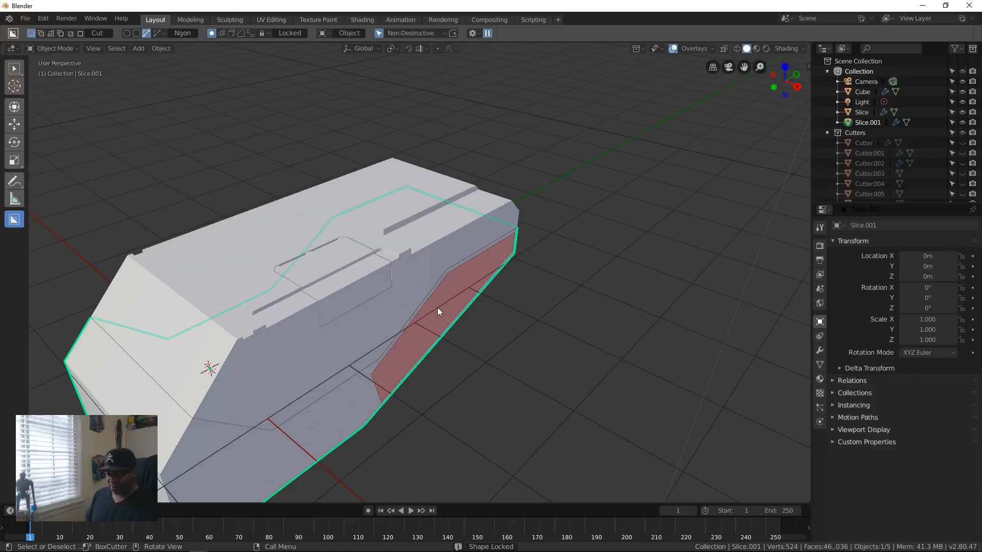
key(k)
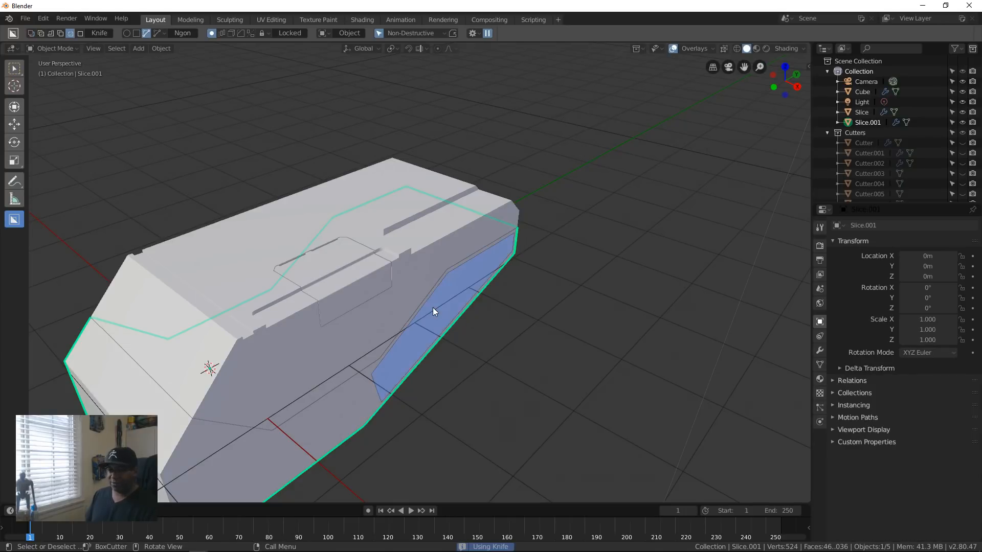
key(j)
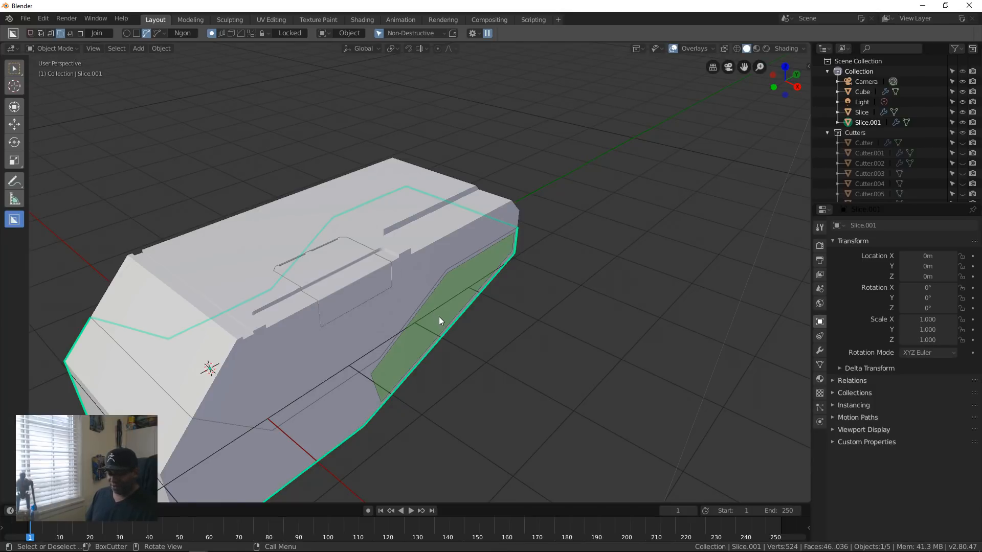
key(o)
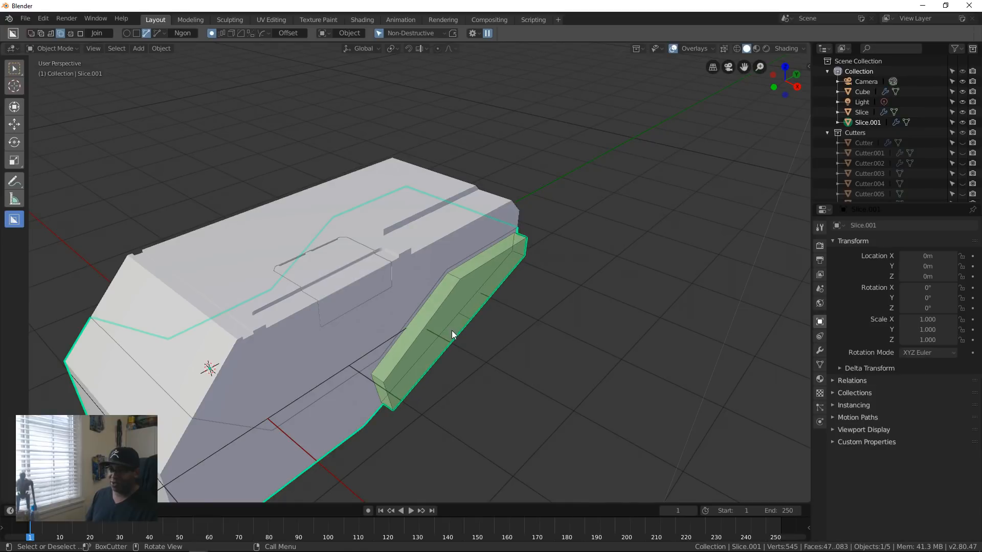
middle_drag(453, 330, 402, 301)
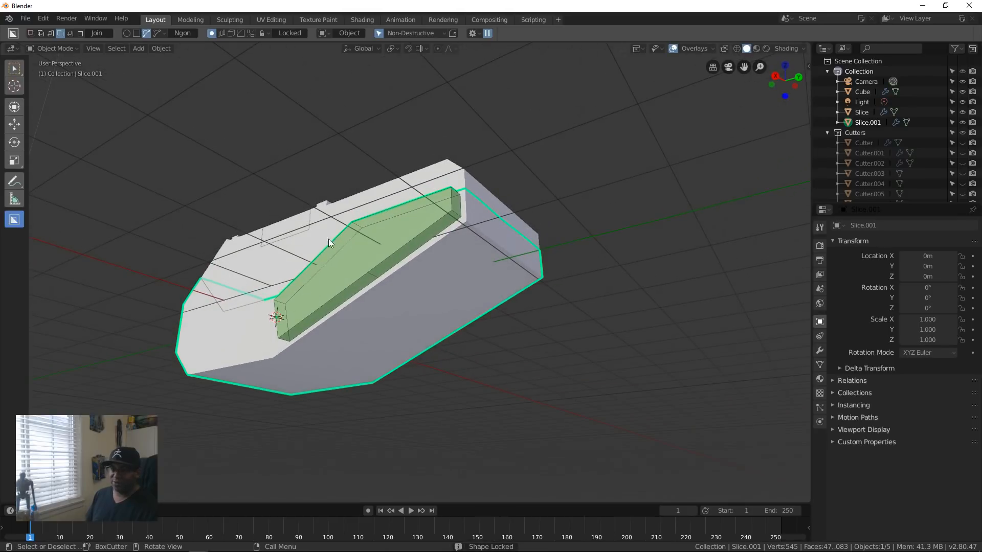
Step: Check the offset panel's thickness from below and apply the join to the lower piece
middle_drag(371, 262, 372, 372)
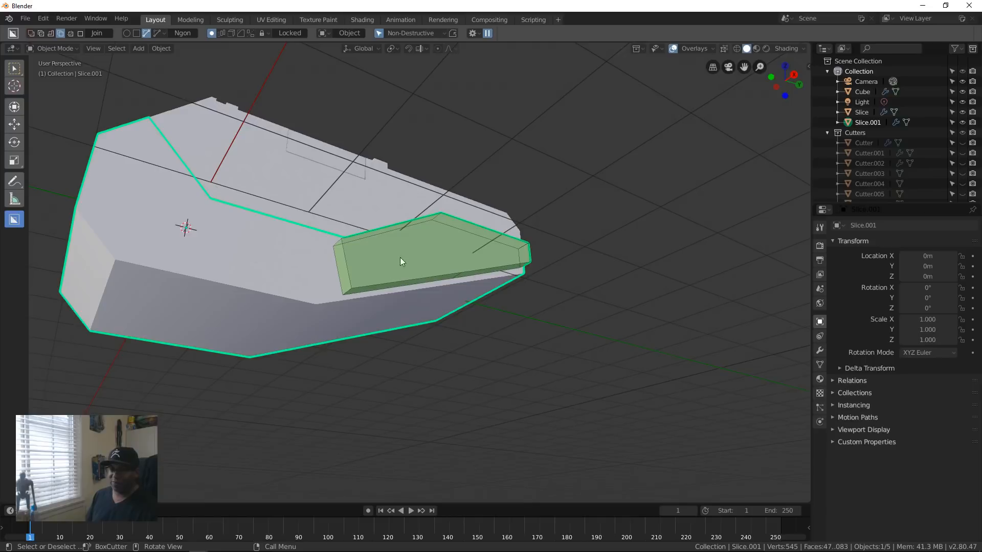
middle_drag(424, 284, 466, 338)
scroll(466, 338, up, 4)
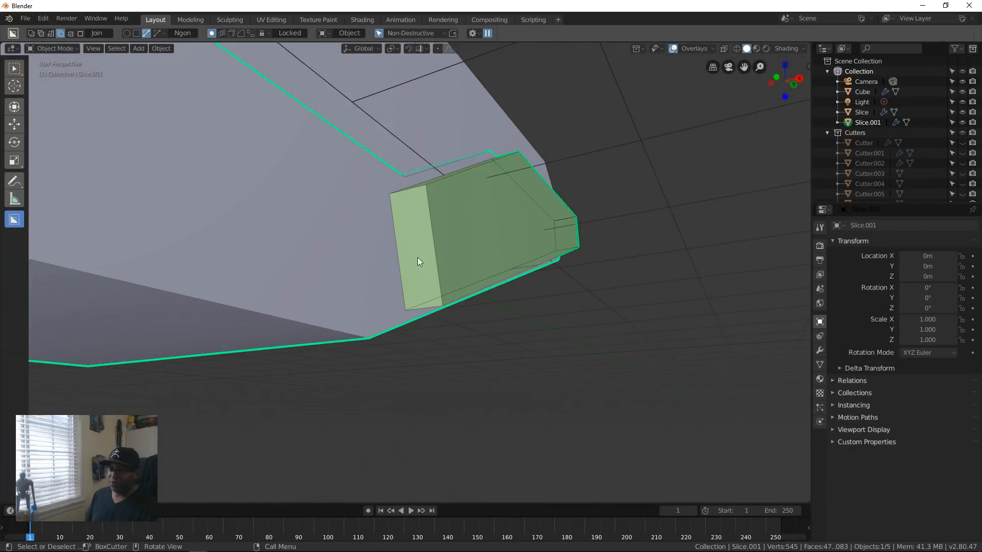
scroll(418, 261, down, 2)
middle_drag(423, 314, 411, 269)
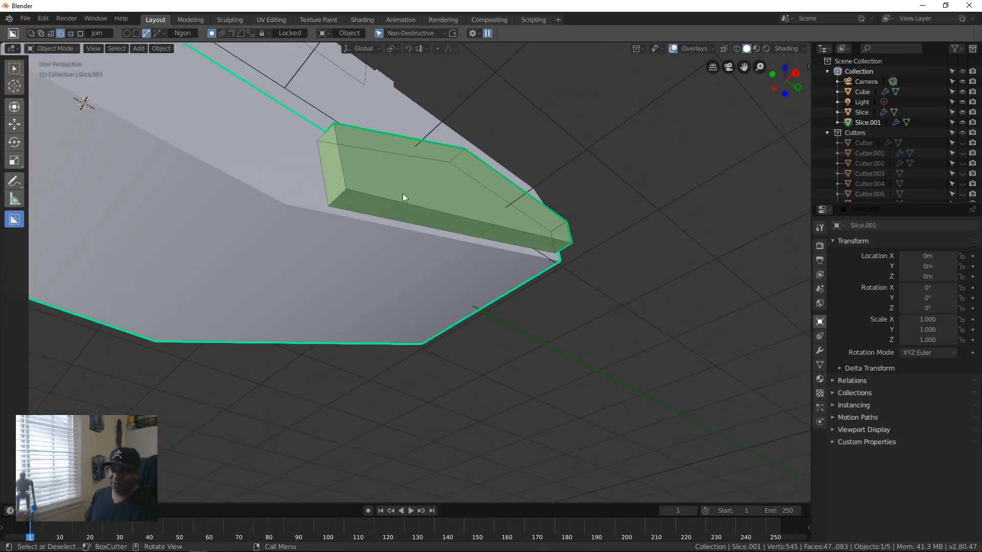
click(410, 221)
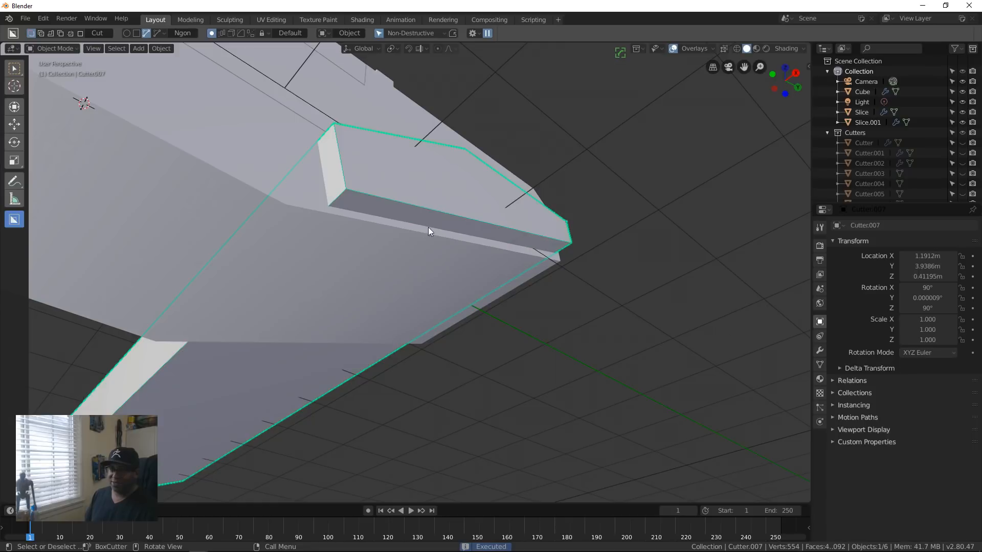
Step: Scale the joined panel's cutter along global X to about 0.123 so it stops extending through the far side
scroll(453, 354, up, 2)
scroll(453, 354, down, 4)
middle_drag(425, 377, 461, 410)
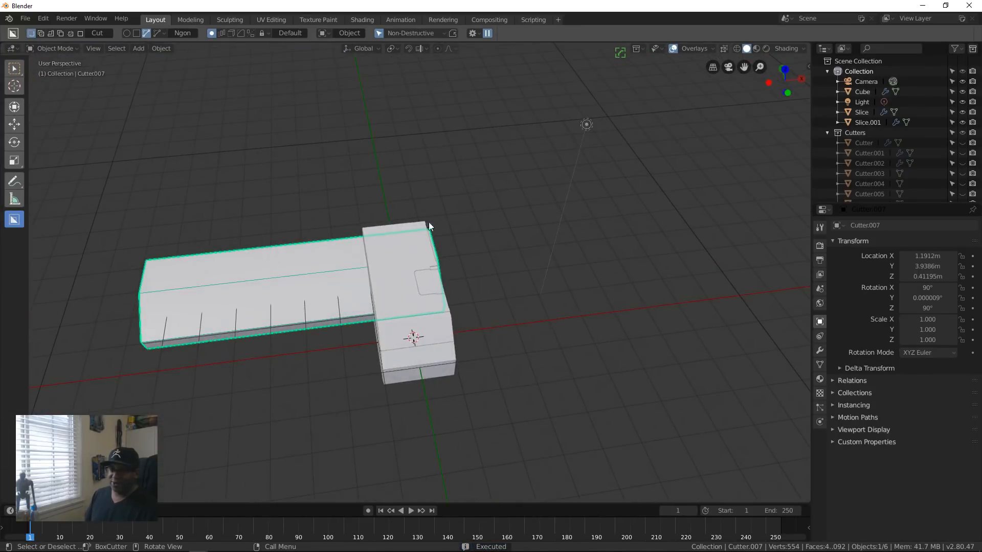
key(s)
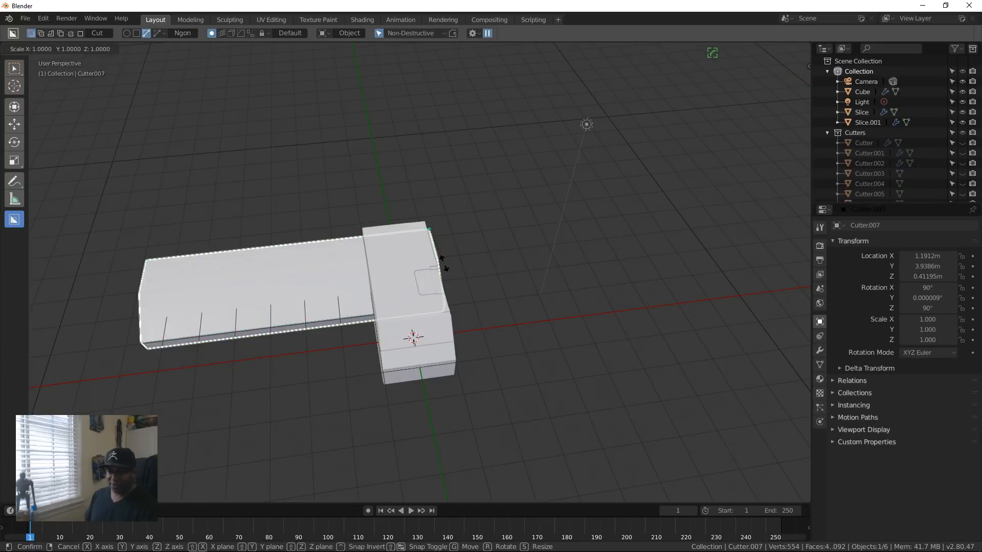
key(x)
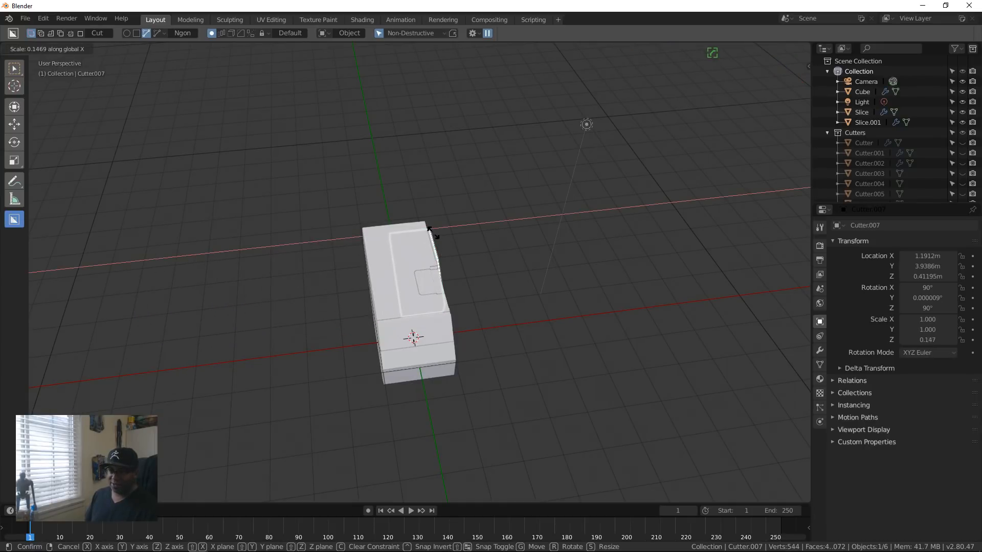
click(432, 233)
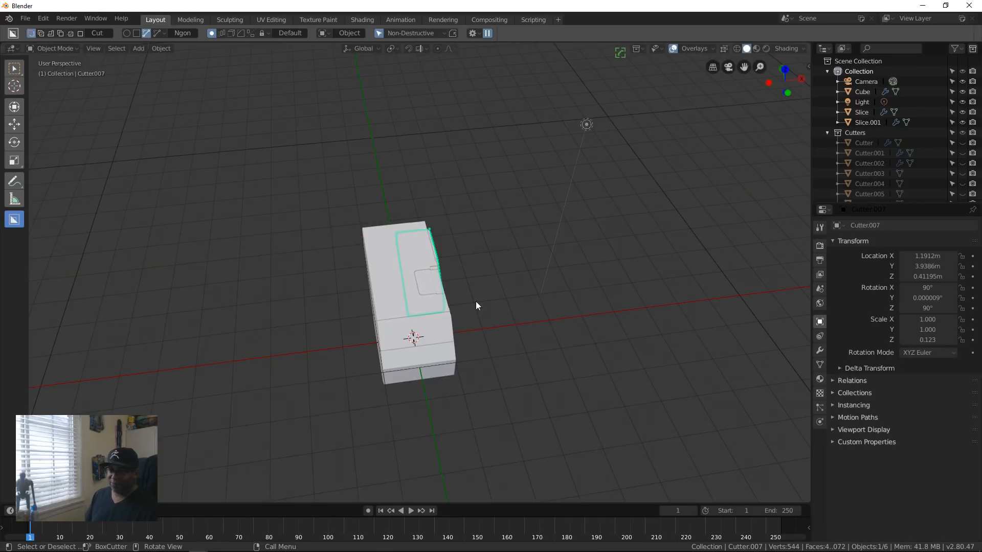
Step: Move the cutter outward along global X to about 1.225 m
middle_drag(475, 302, 421, 259)
scroll(510, 354, up, 4)
scroll(511, 354, up, 4)
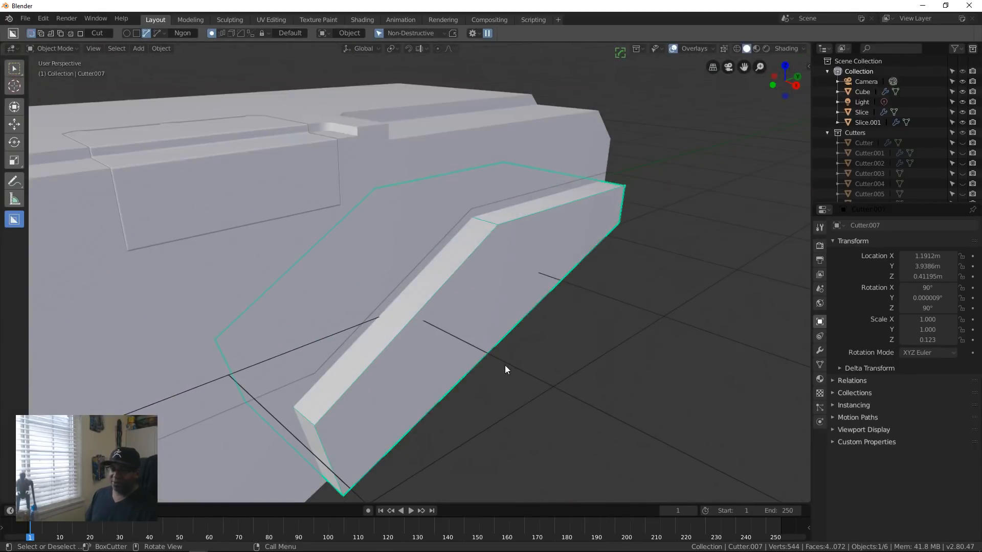
key(g)
key(x)
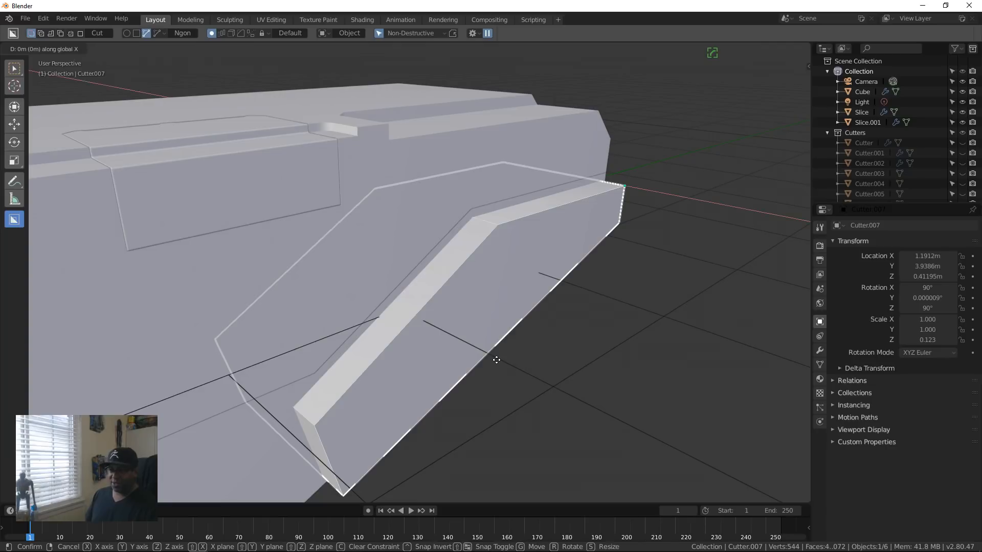
click(499, 359)
Step: In Edit Mode, bevel the cutter's lower corner edge about 0.06 m wide with one segment, then return to Object Mode
middle_drag(501, 361, 433, 289)
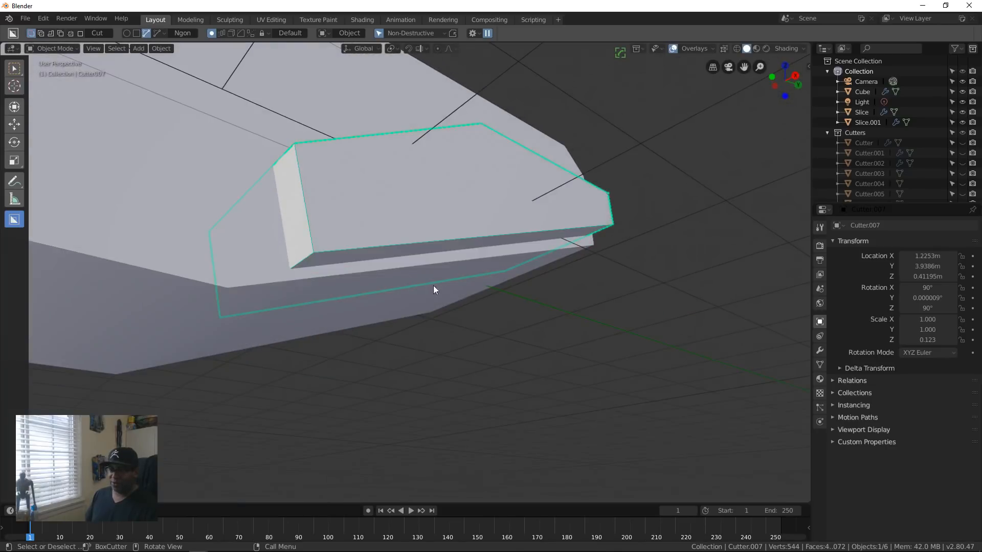
key(Tab)
middle_drag(296, 321, 361, 288)
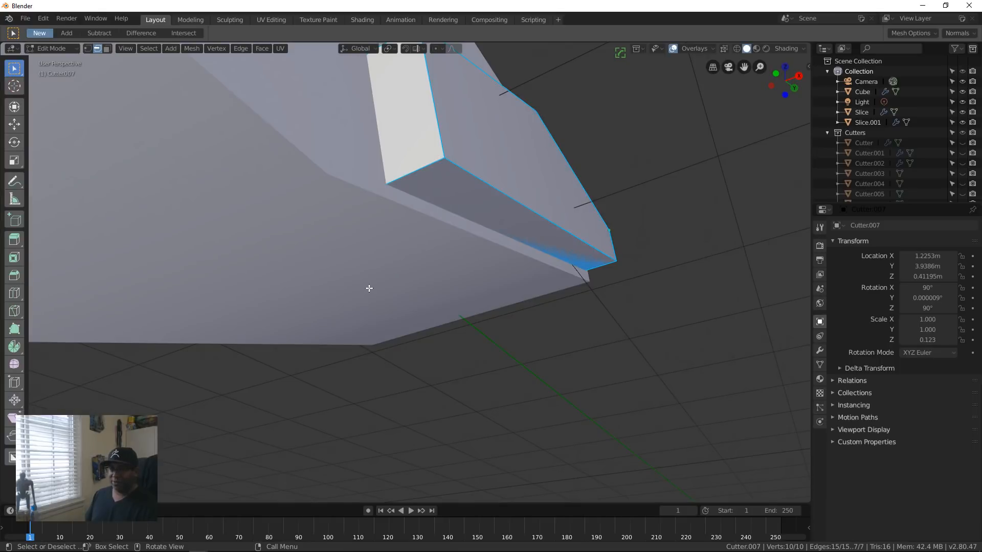
click(423, 166)
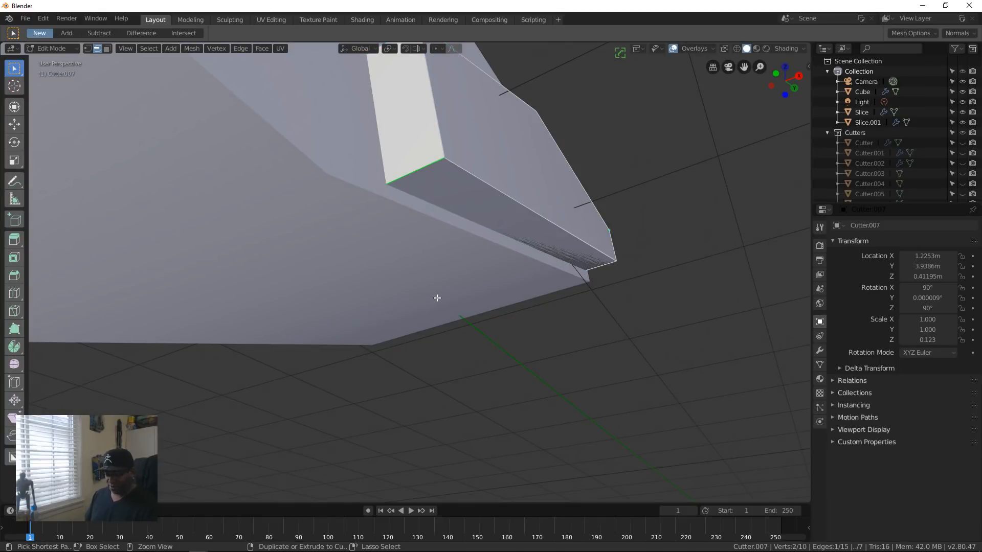
key(ctrl+b)
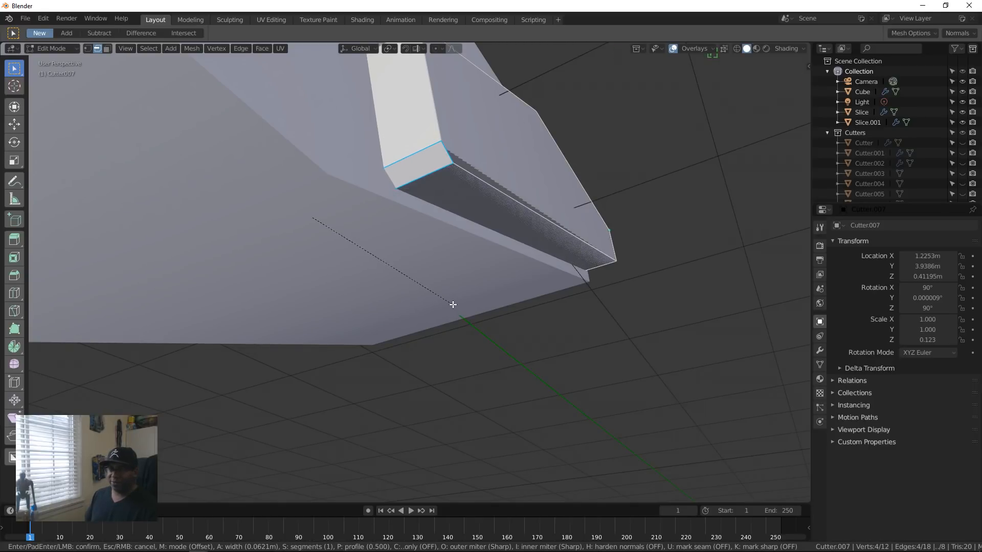
click(453, 305)
middle_drag(453, 305, 400, 336)
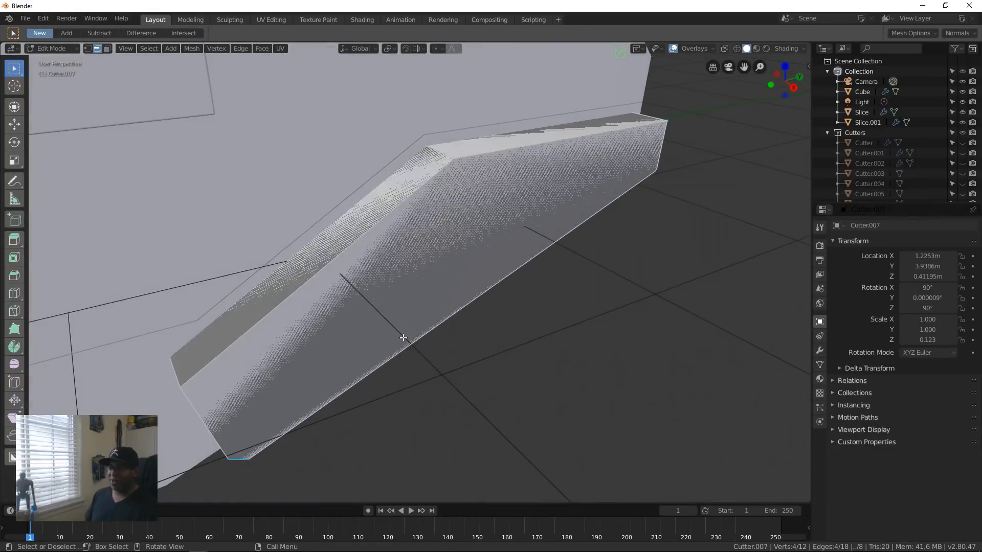
middle_drag(201, 417, 260, 419)
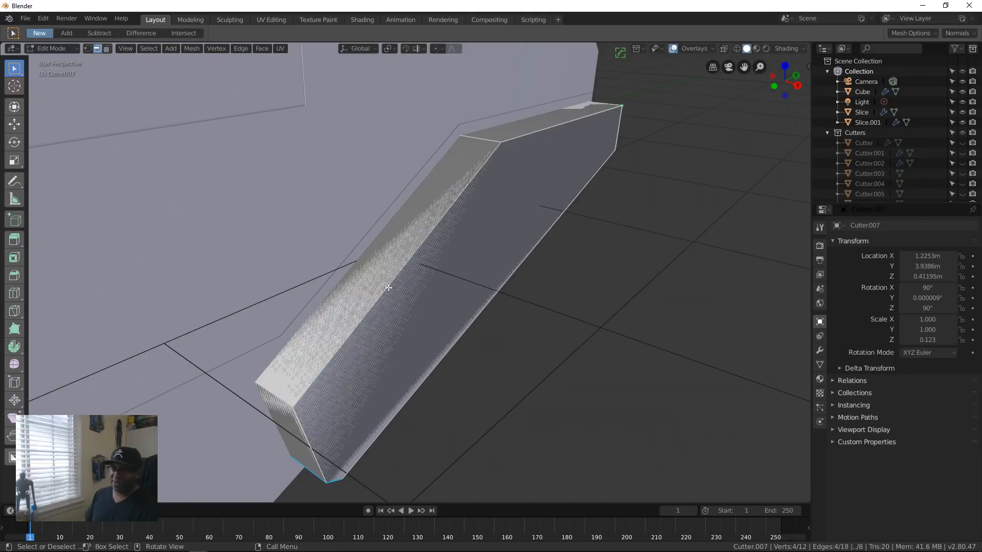
middle_drag(515, 243, 510, 292)
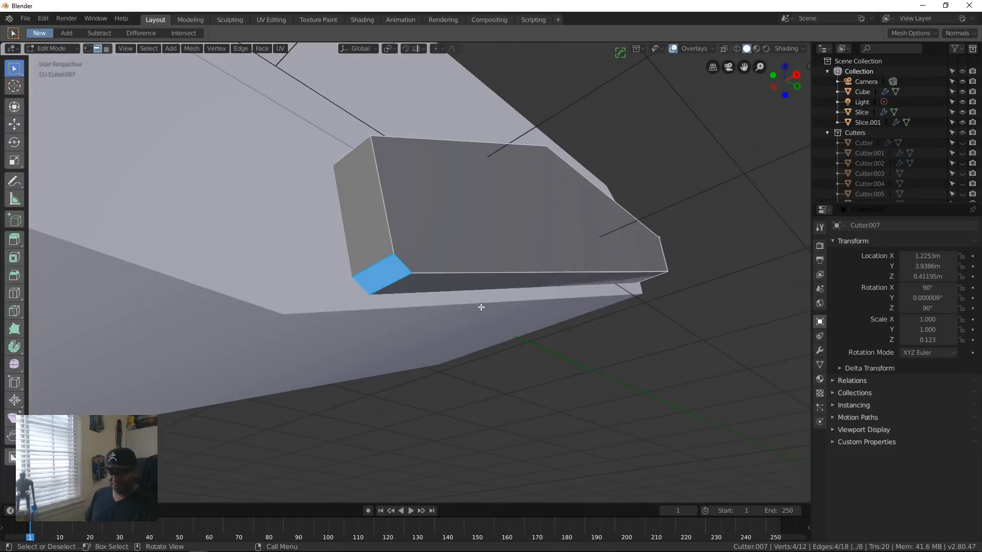
key(Tab)
Step: Hide the panel's cutter and inspect the joined panel on the block's side
middle_drag(514, 228, 486, 325)
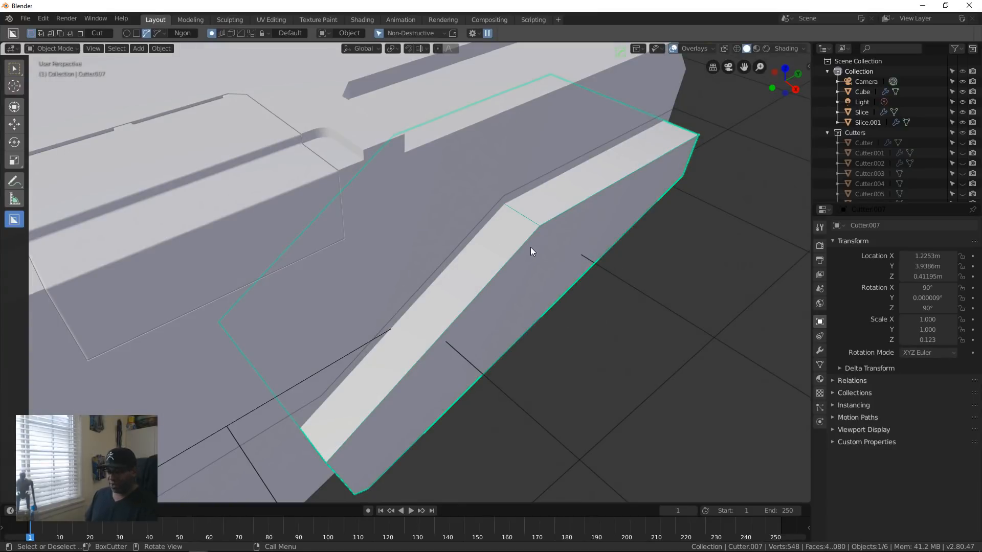
key(h)
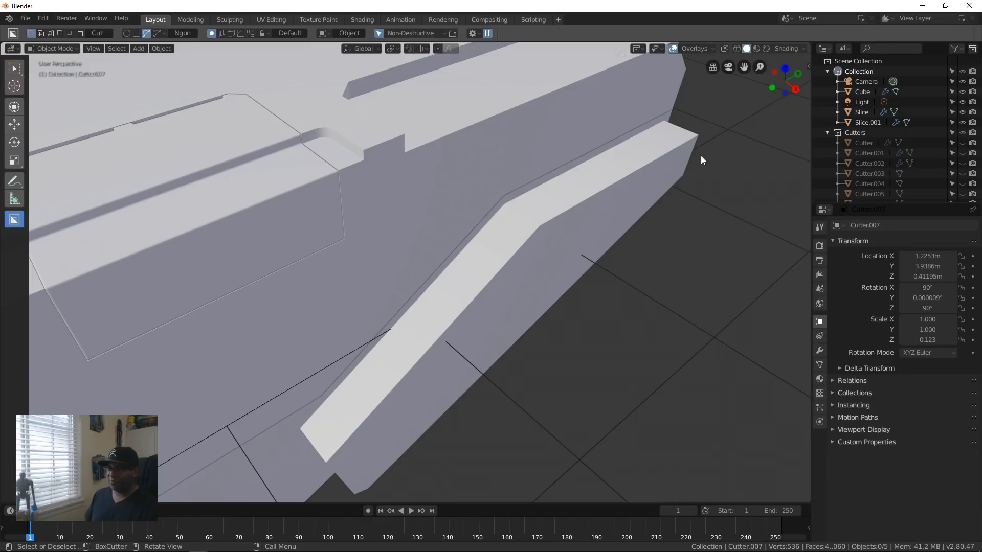
scroll(579, 280, down, 4)
middle_drag(438, 322, 381, 247)
middle_drag(384, 197, 406, 256)
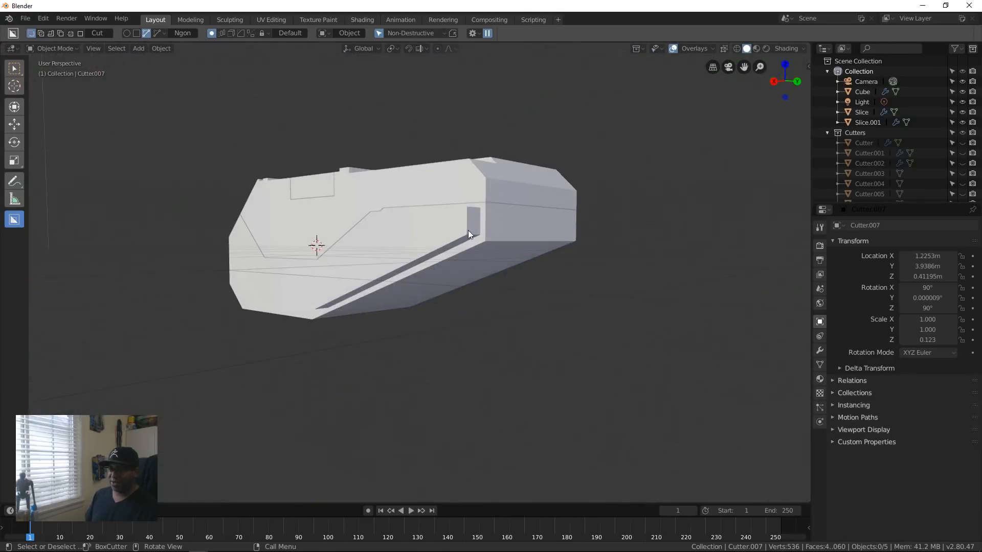
Step: Inspect the joined side panel from several angles, then box-select the block and its two slice objects together
middle_drag(469, 235, 347, 311)
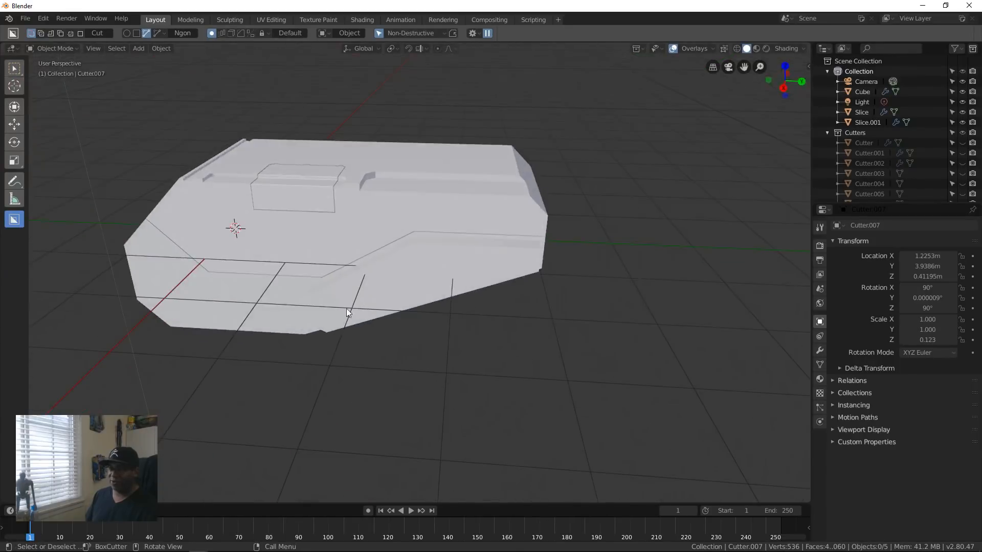
middle_drag(299, 341, 444, 252)
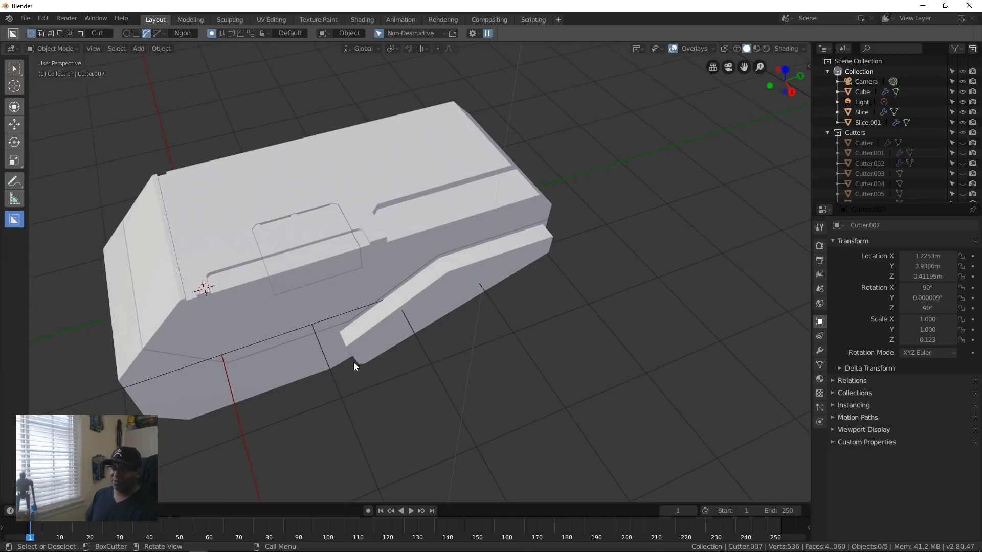
middle_drag(354, 362, 353, 292)
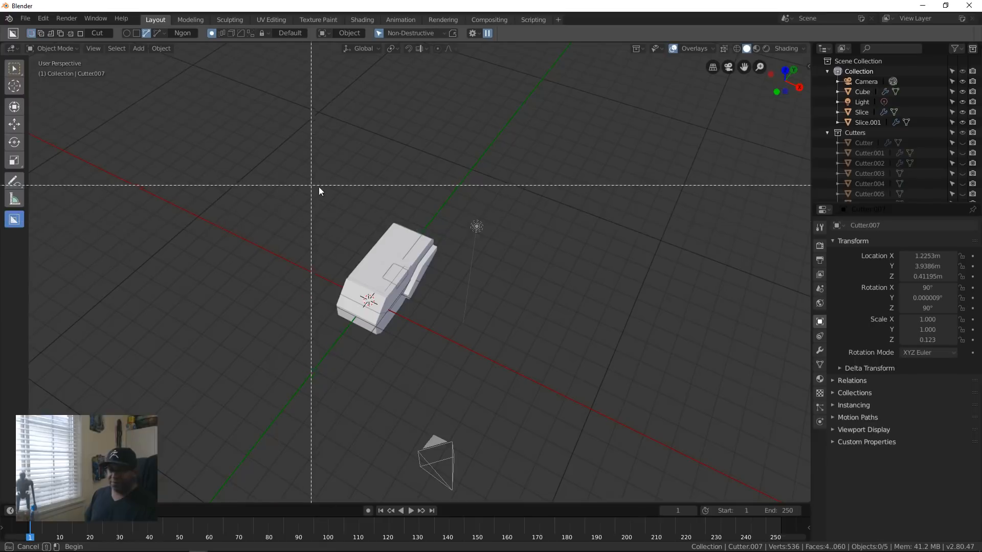
drag(324, 190, 415, 339)
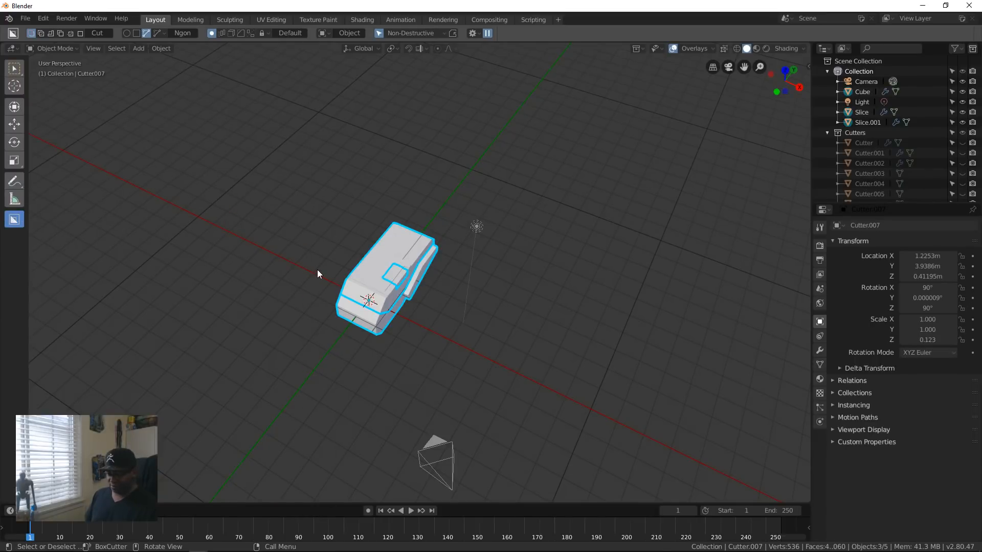
key(b)
drag(308, 187, 449, 383)
middle_drag(385, 333, 407, 348)
key(alt+x)
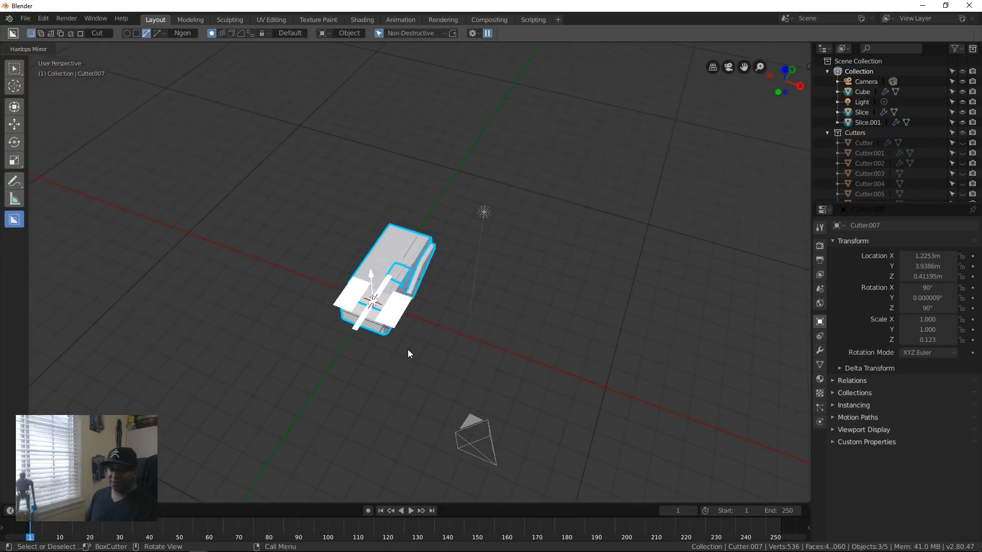
key(Escape)
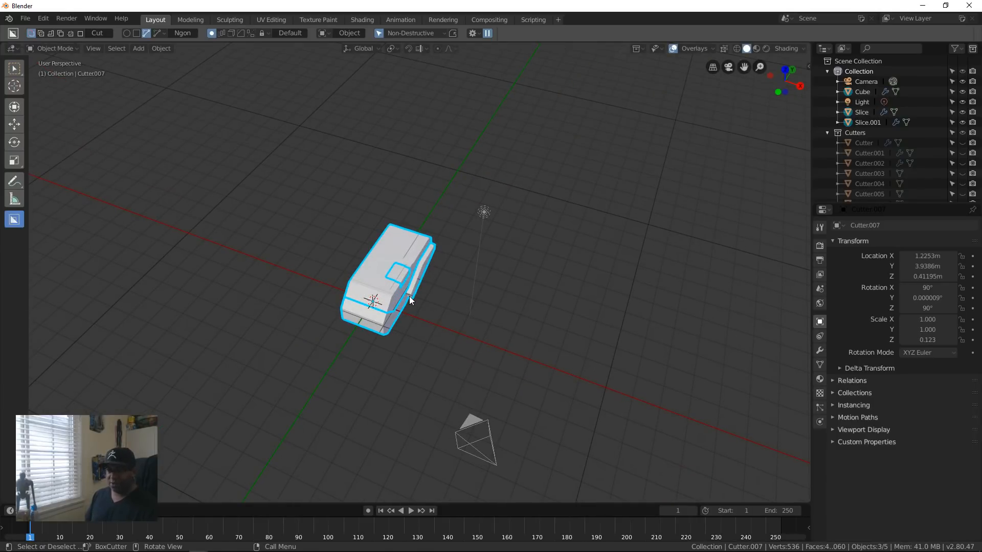
middle_drag(453, 385, 334, 266)
scroll(431, 330, up, 5)
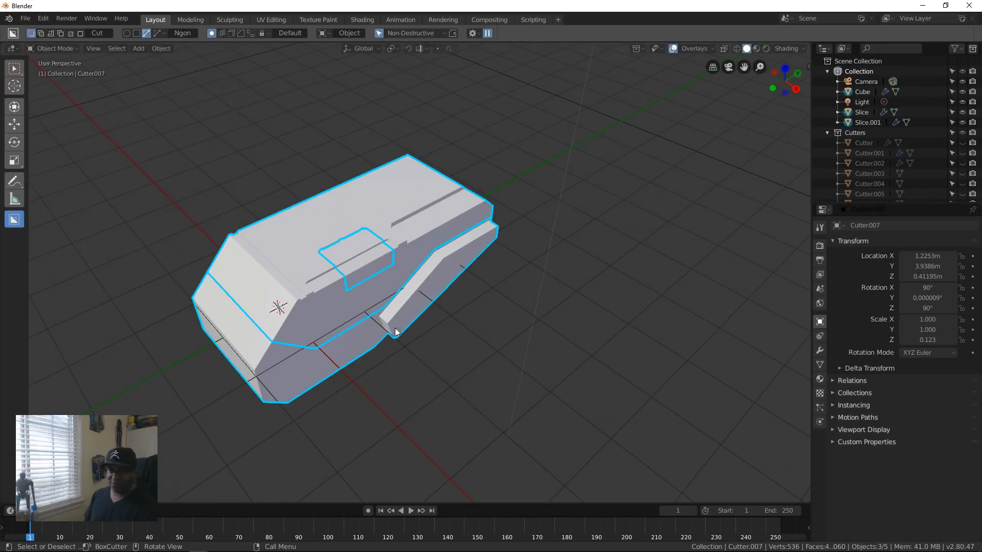
middle_drag(395, 327, 544, 337)
Step: Save the scene on drive I: as tl_zblive_bc_TEST_SHAPE001.blend
key(ctrl+s)
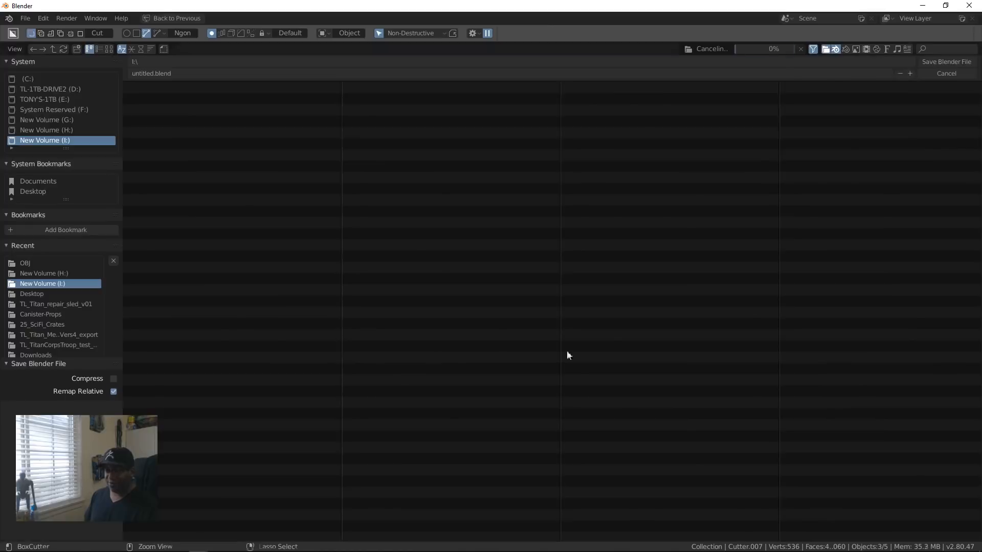
click(153, 75)
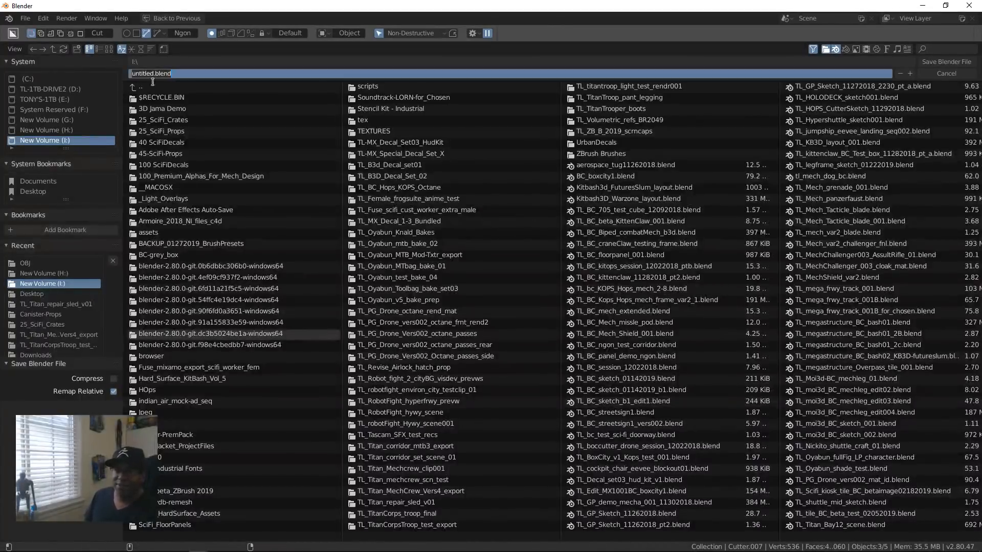
click(150, 73)
key(Delete)
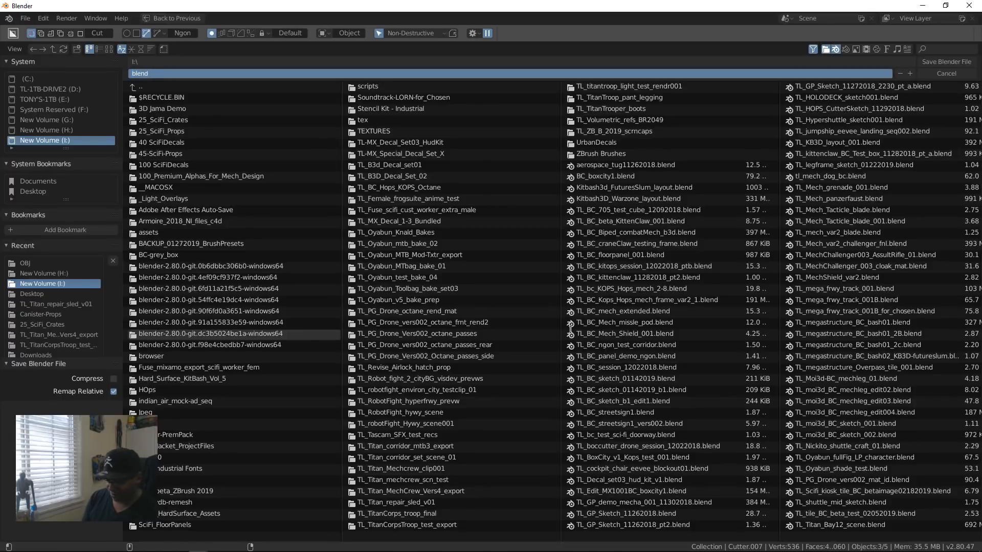
text(tl_TEST_SHAPE)
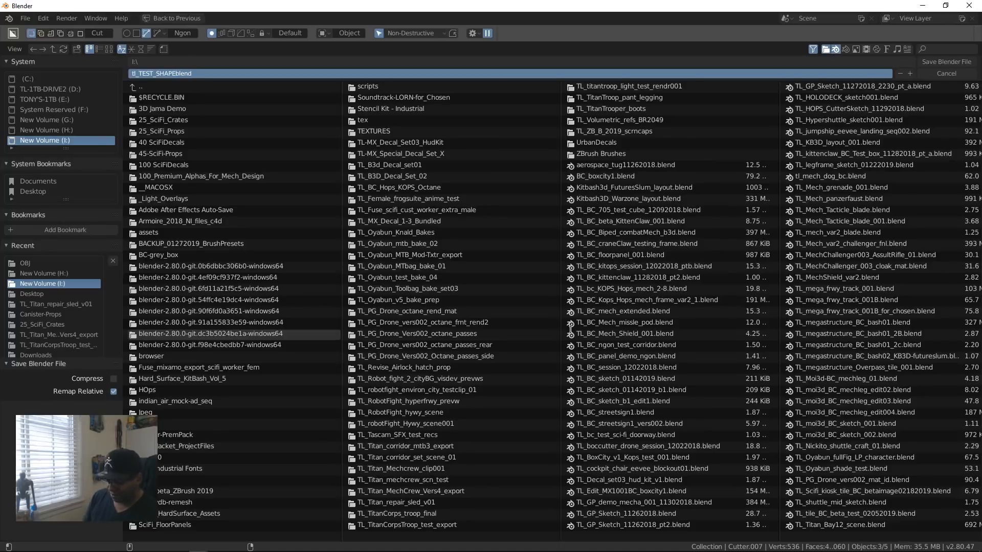
text(001)
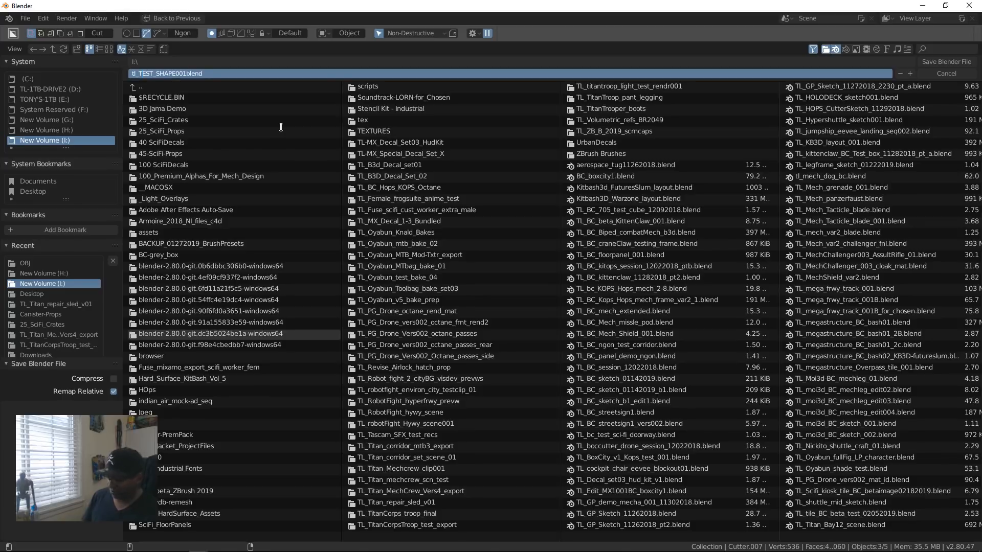
text(zblive)
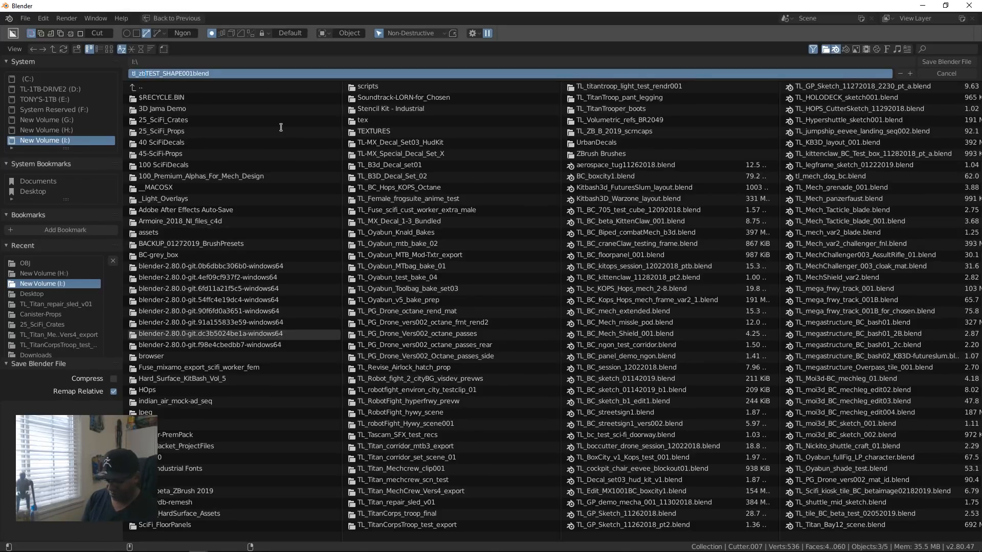
text(_bc)
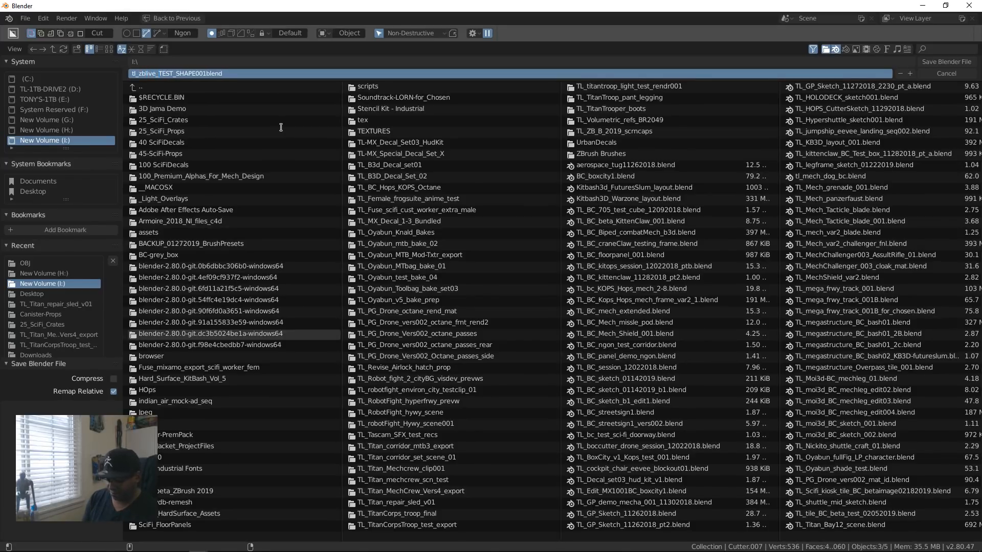
text(_)
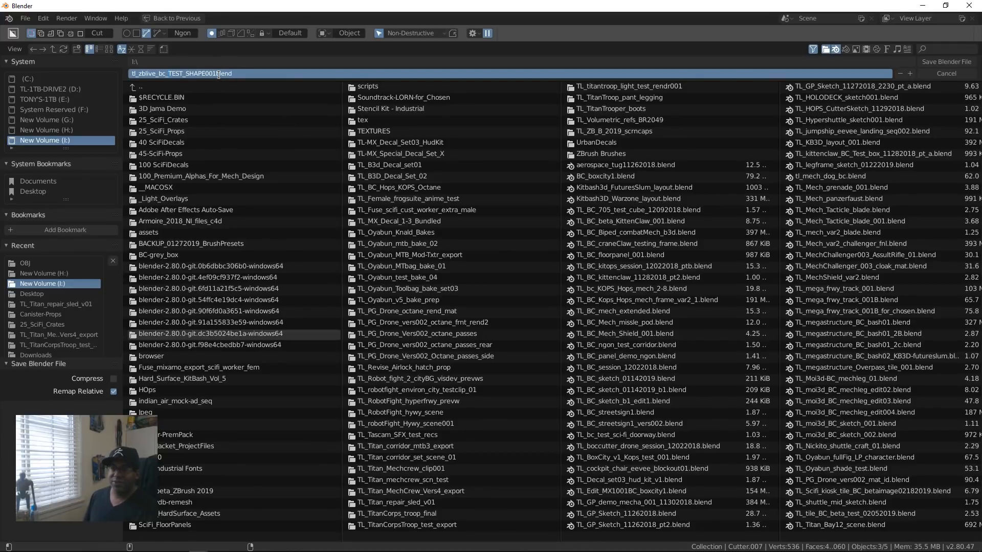
text(.)
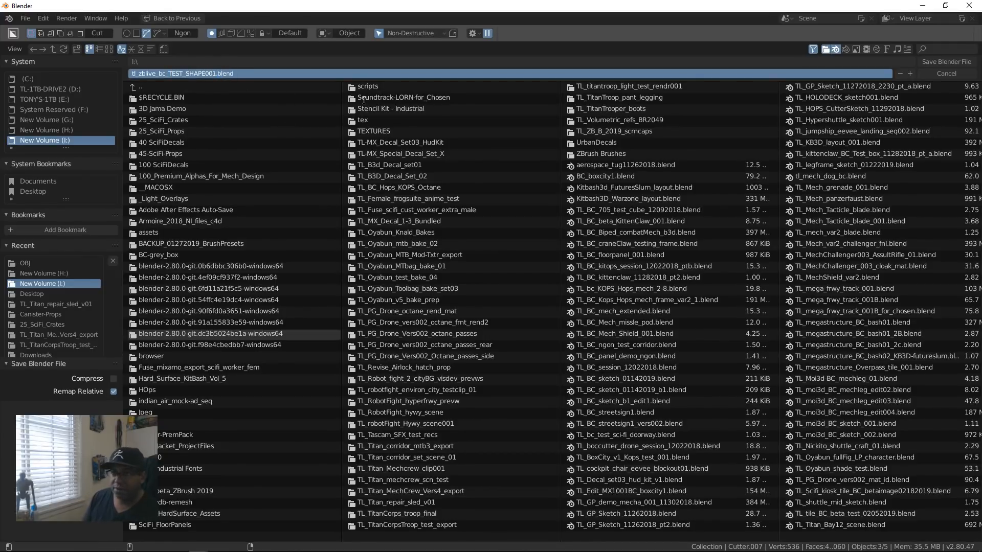
click(939, 64)
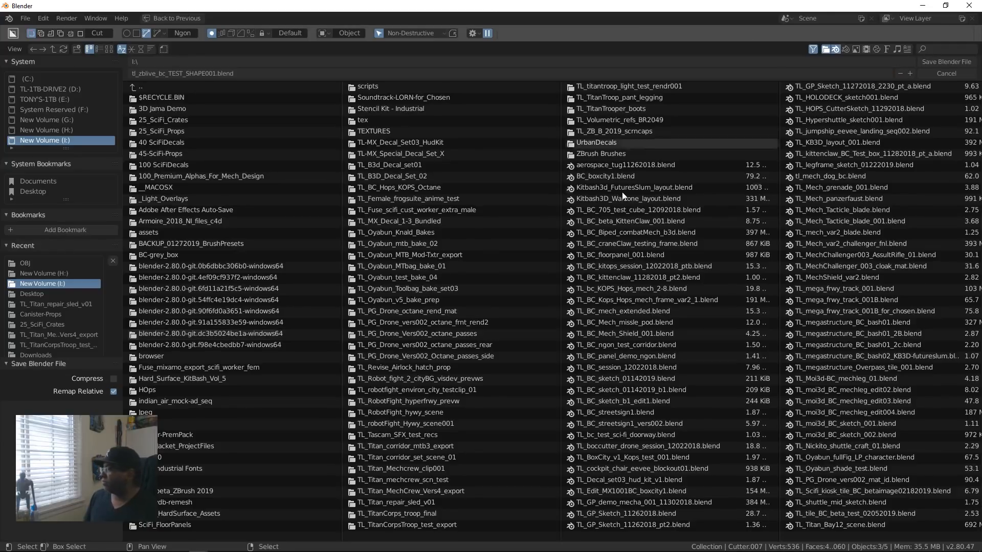
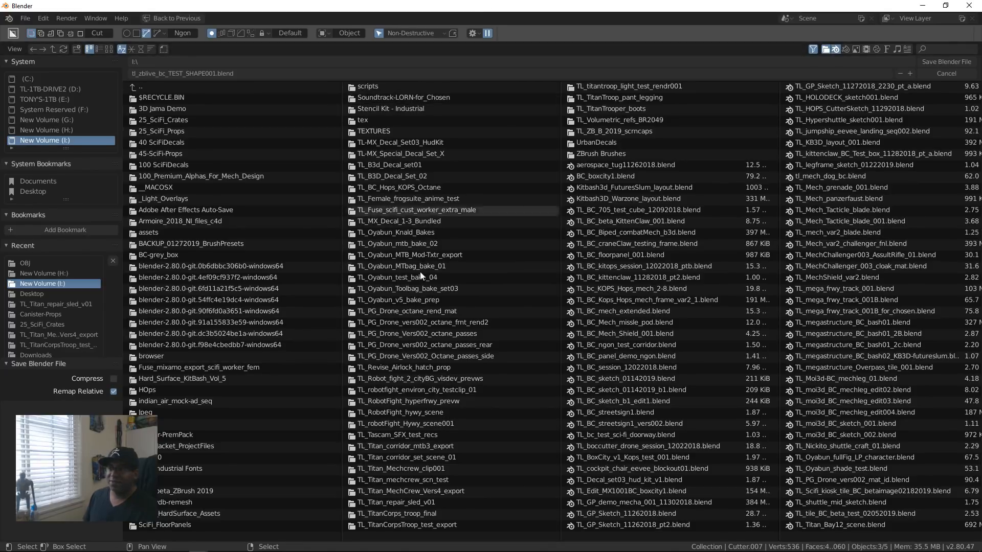
Step: Finish saving tl_zblive_bc_TEST_SHAPE001.blend on drive I:, and close its Blender window and the TL_titan_drops window
click(941, 62)
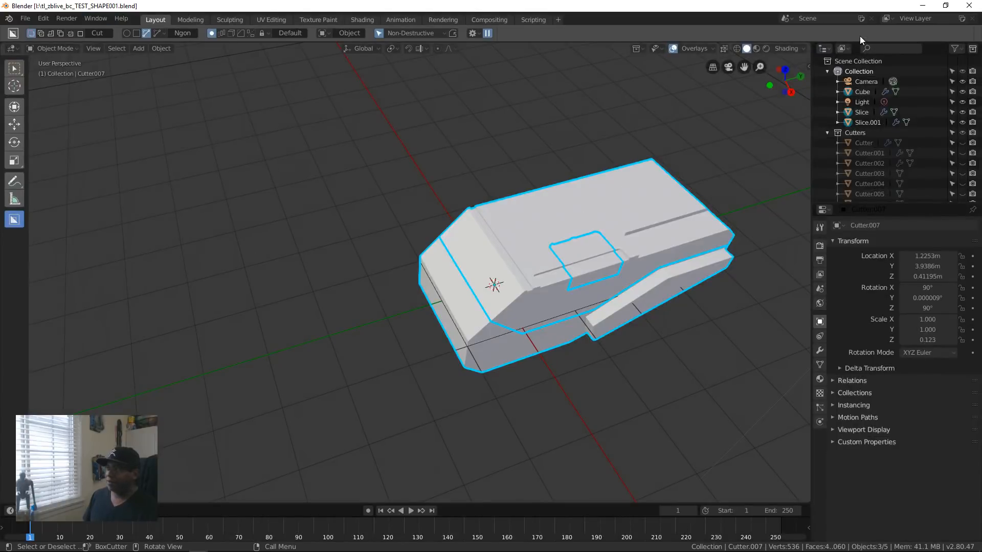
click(972, 4)
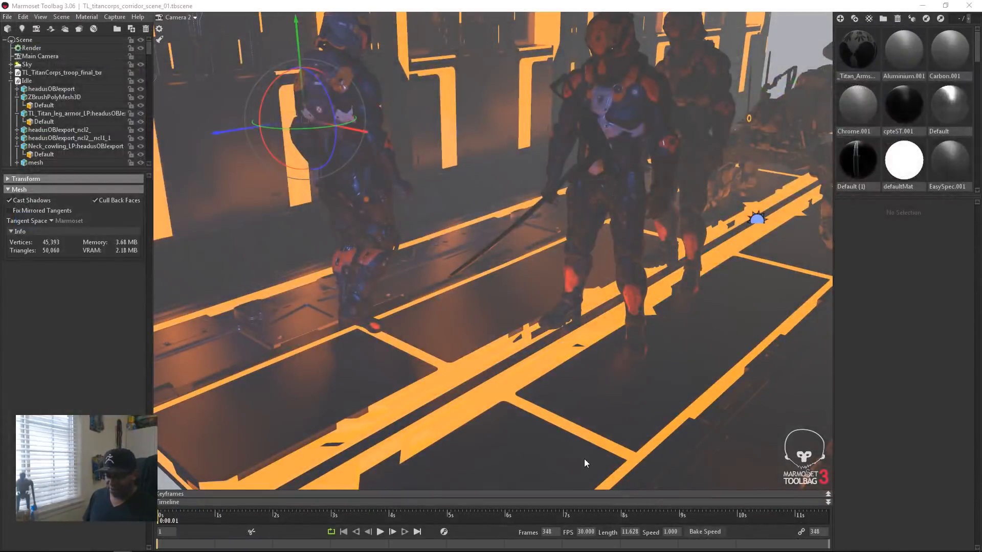
mouse_move(190, 549)
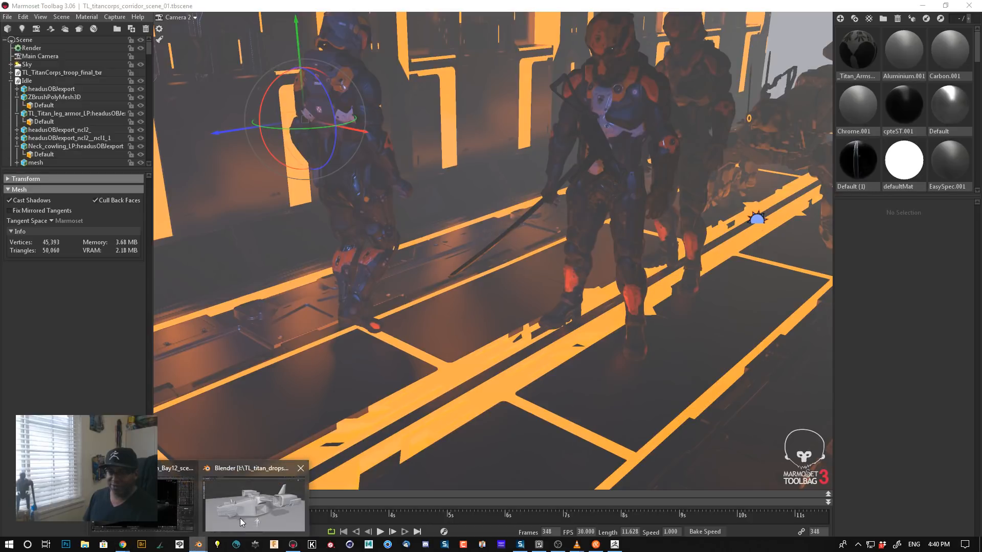
click(240, 518)
click(970, 5)
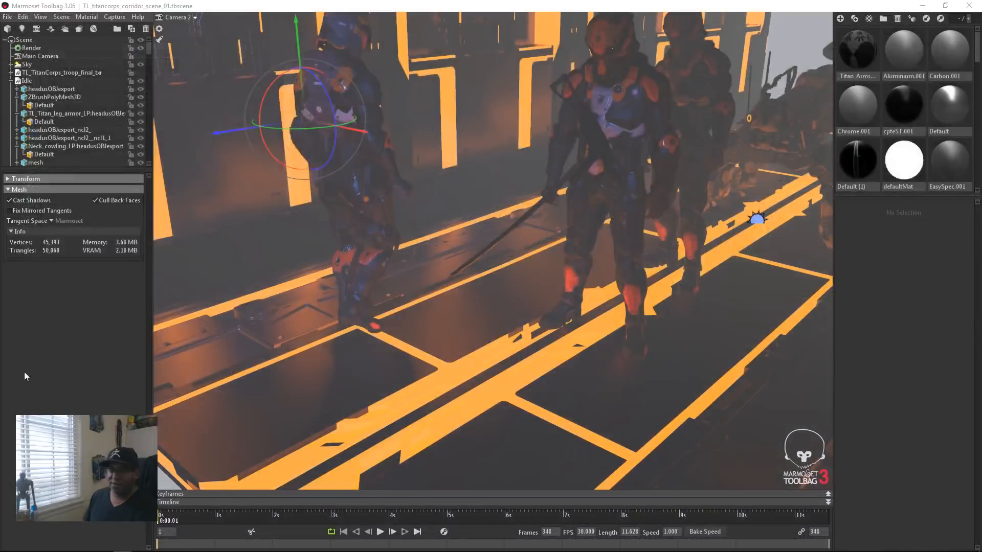
Step: Switch to the open Blender window with TL_Titan_Bay12_scene.blend and save that scene
mouse_move(466, 549)
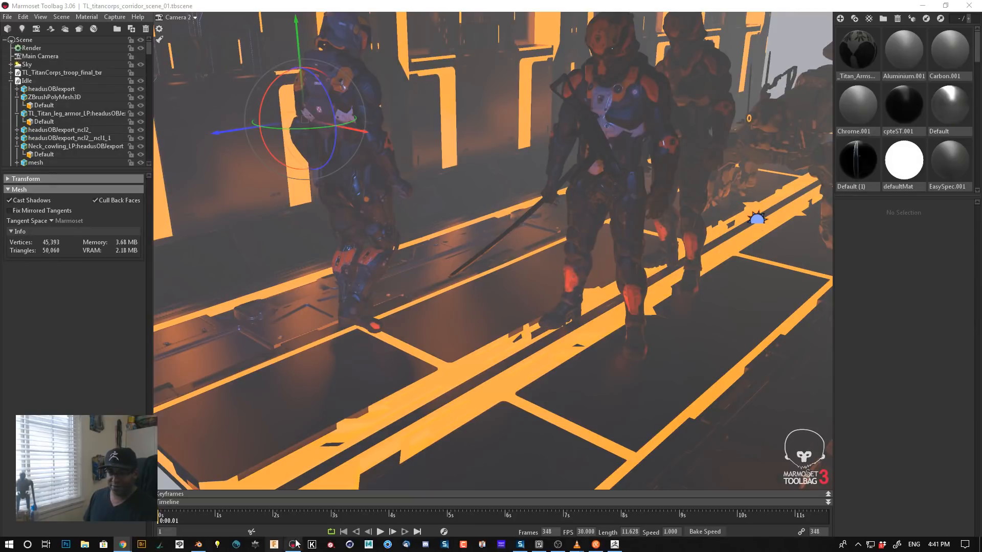
click(199, 544)
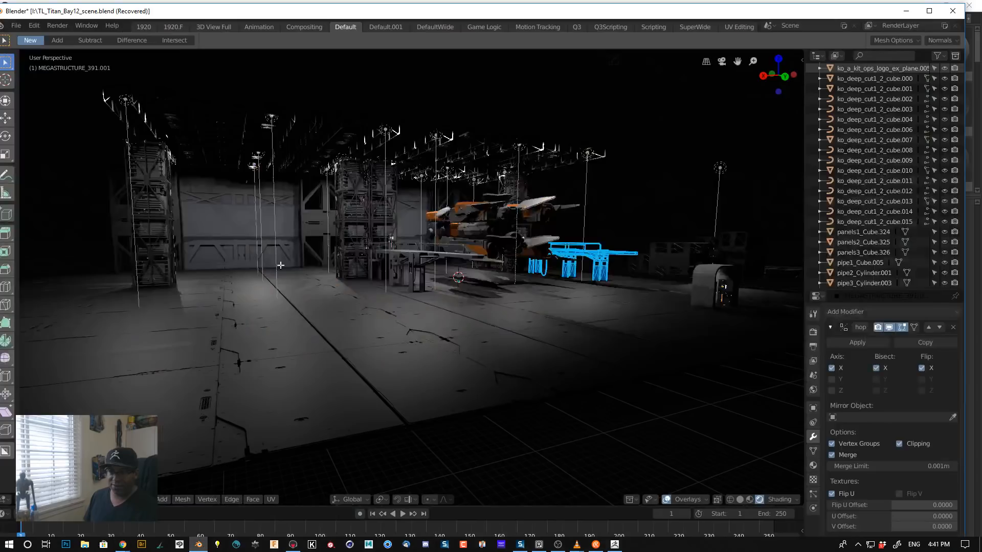
key(ctrl+s)
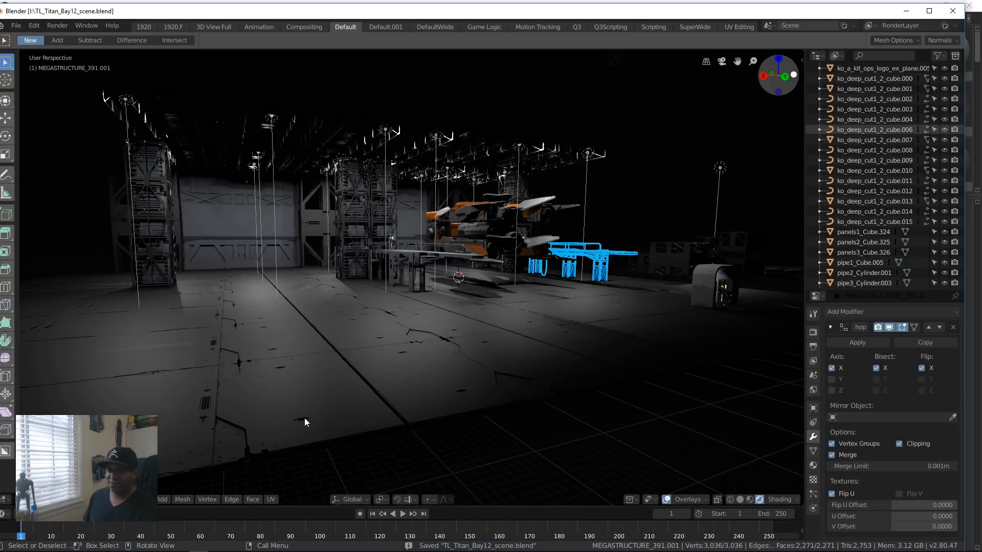
Step: Start Blender again and open tl_zblive_bc_TEST_SHAPE001.blend from drive I:
click(202, 543)
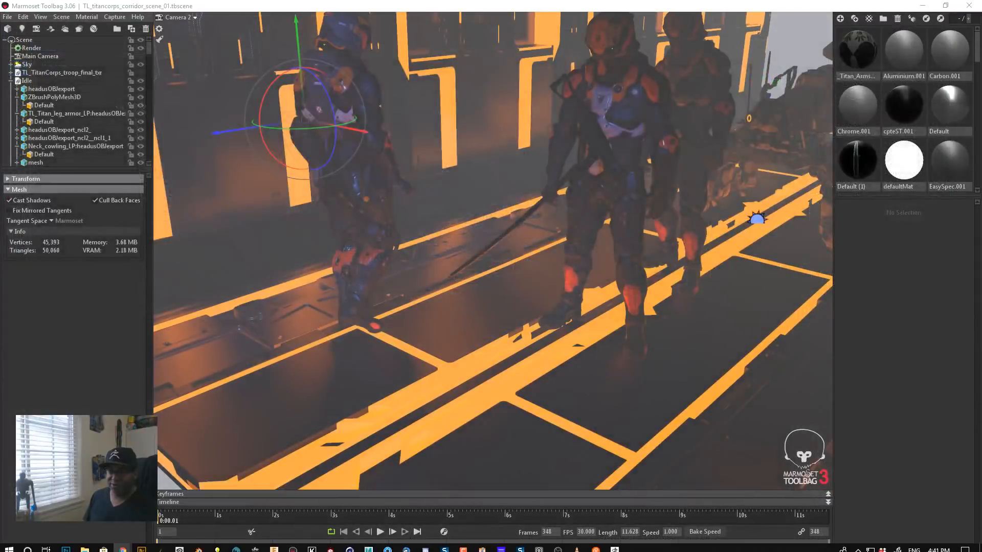
click(203, 544)
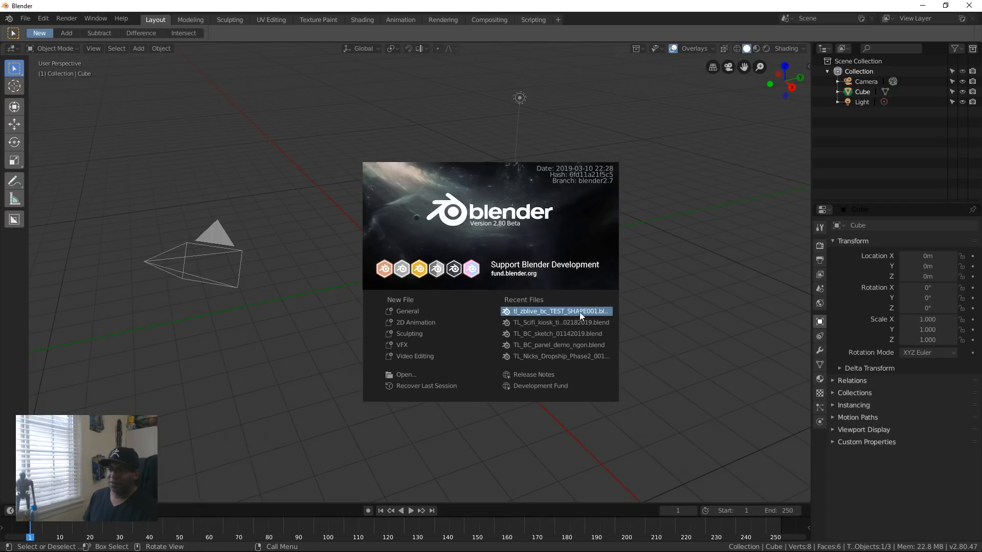
click(710, 259)
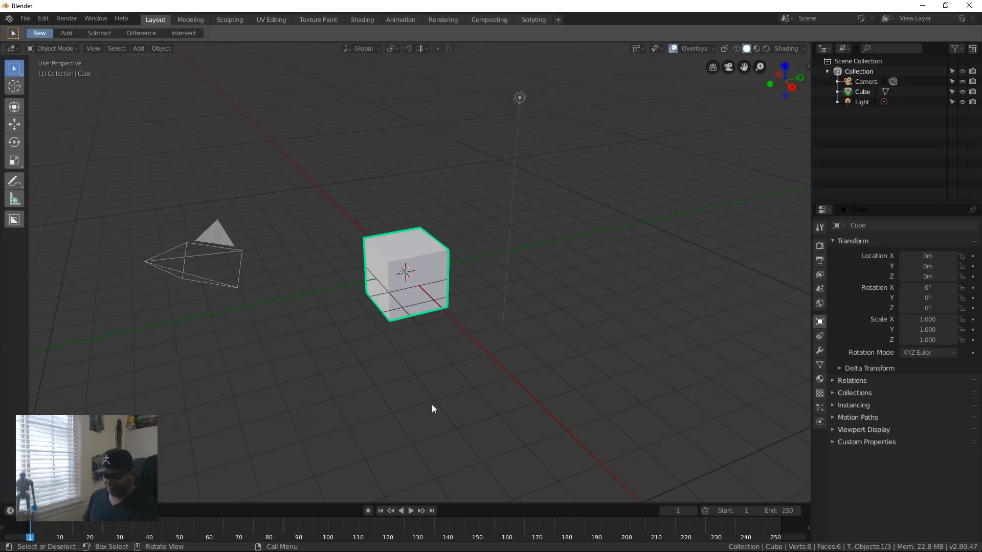
key(ctrl+o)
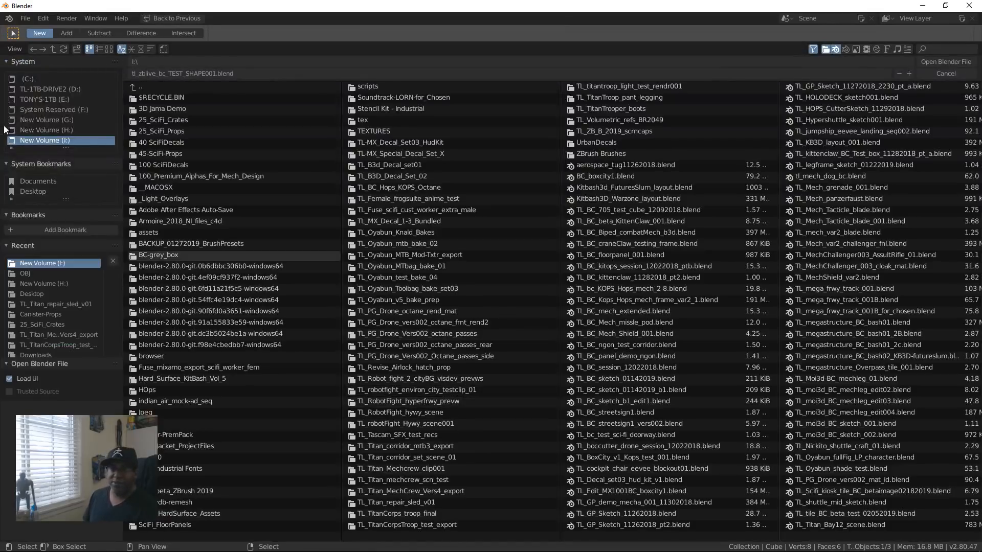
click(25, 18)
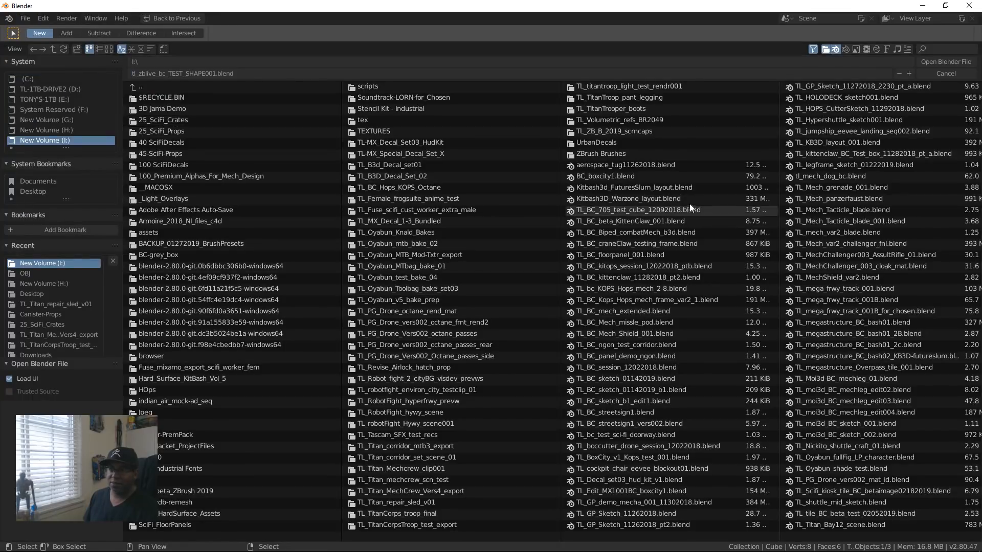
click(941, 62)
Step: Inspect the reopened block and its slices from several angles, in solid shading and with X-ray switched on and back off
middle_drag(498, 342, 553, 362)
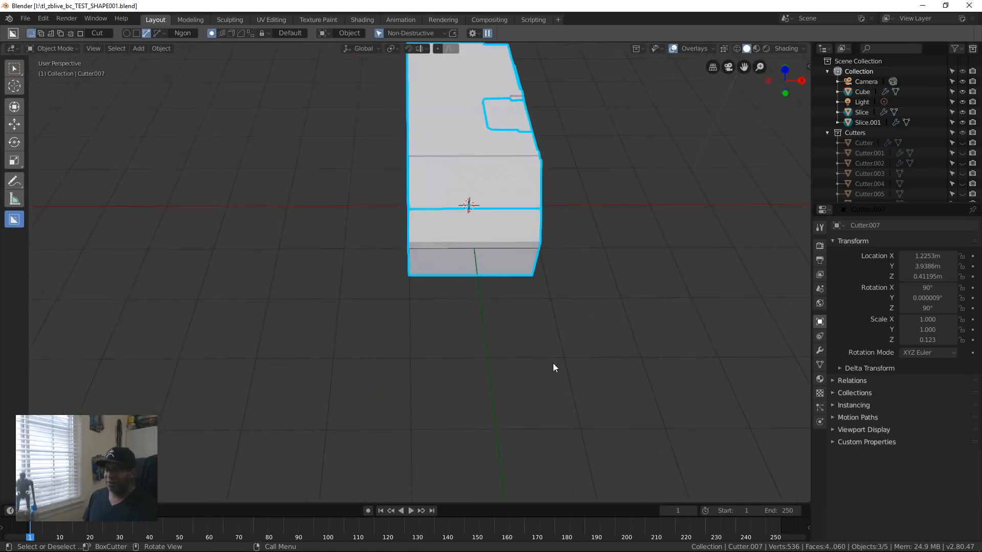
scroll(577, 290, down, 7)
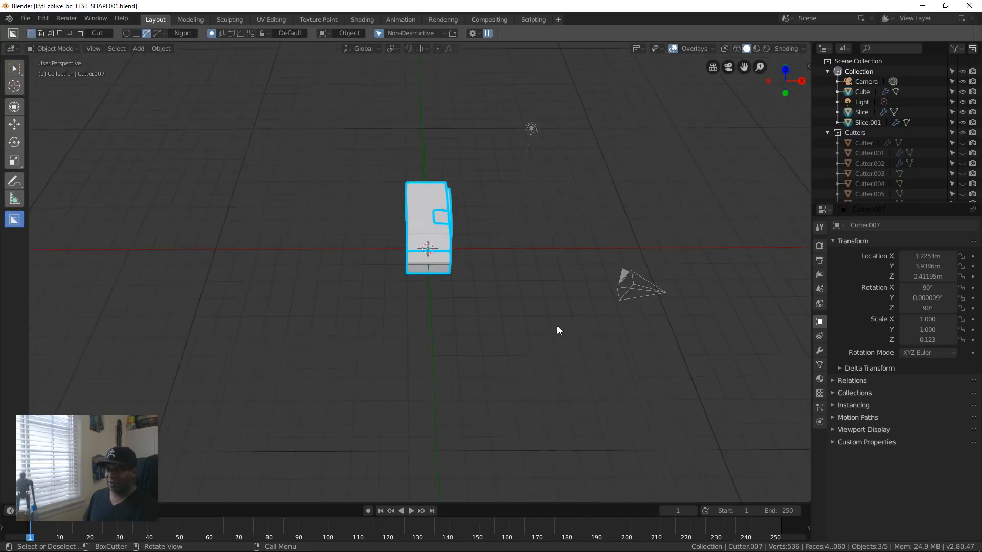
middle_drag(522, 328, 449, 326)
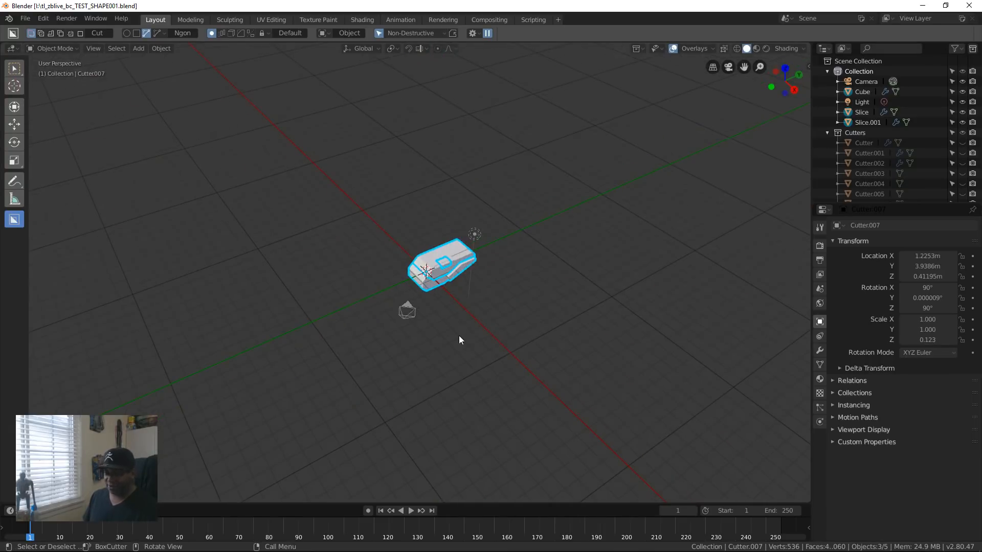
middle_drag(560, 309, 493, 309)
scroll(527, 345, up, 7)
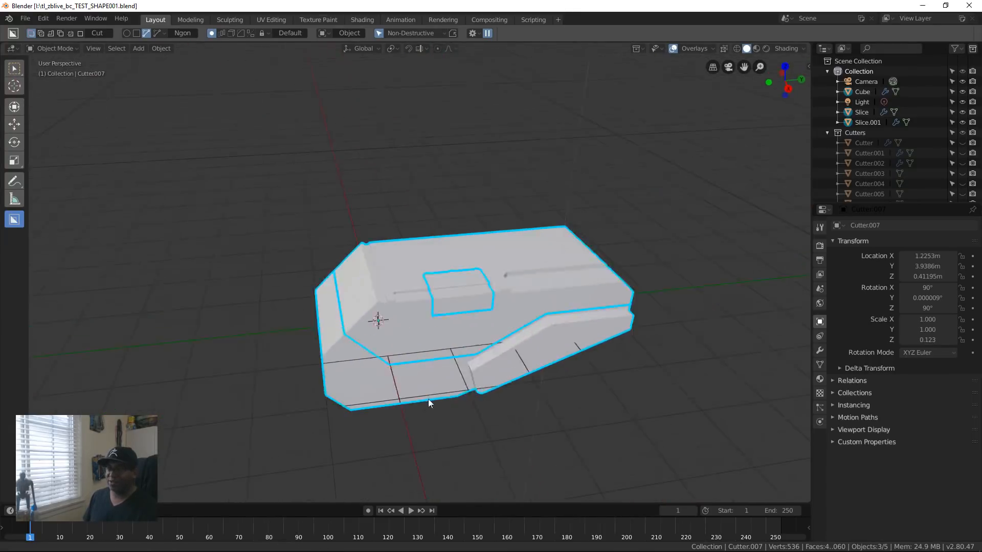
middle_drag(429, 402, 480, 346)
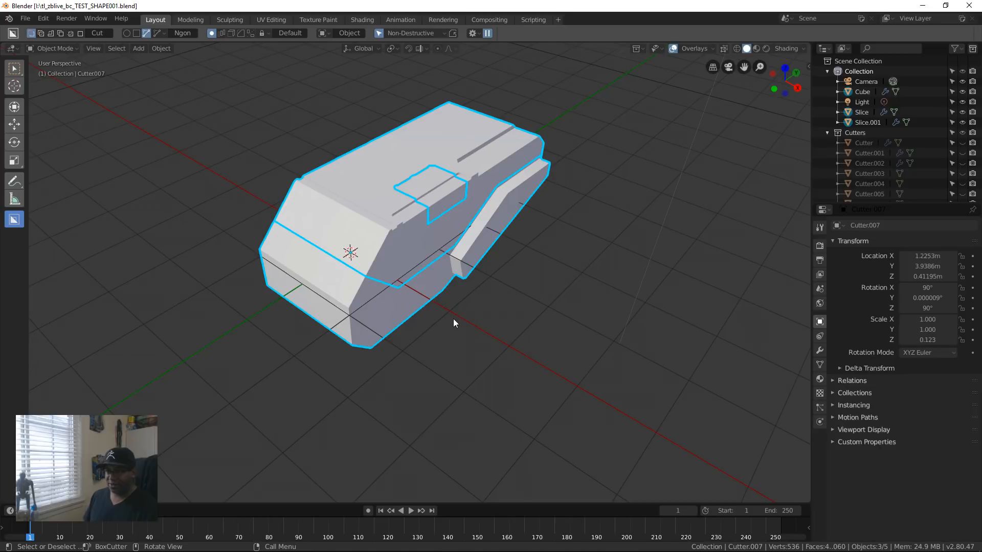
key(alt+z)
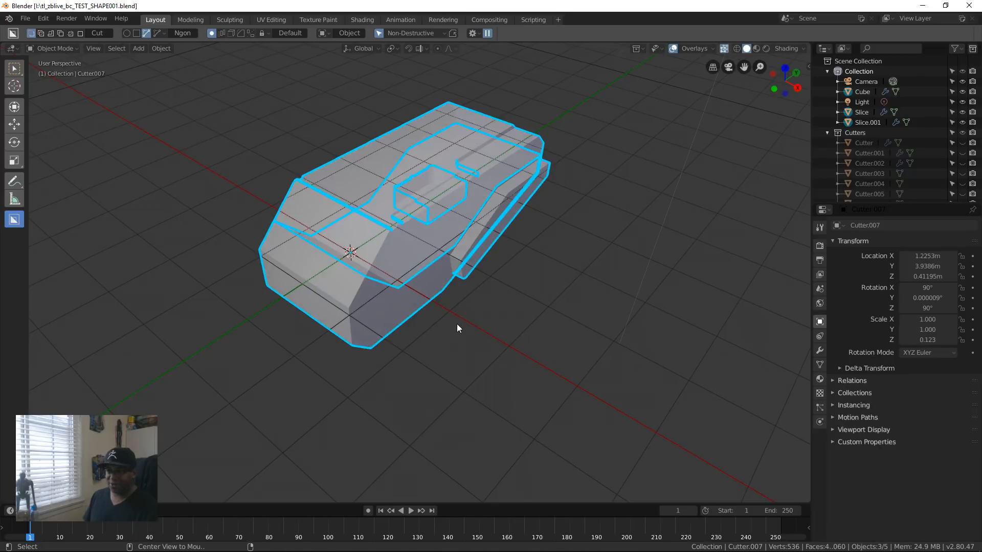
middle_drag(406, 353, 477, 381)
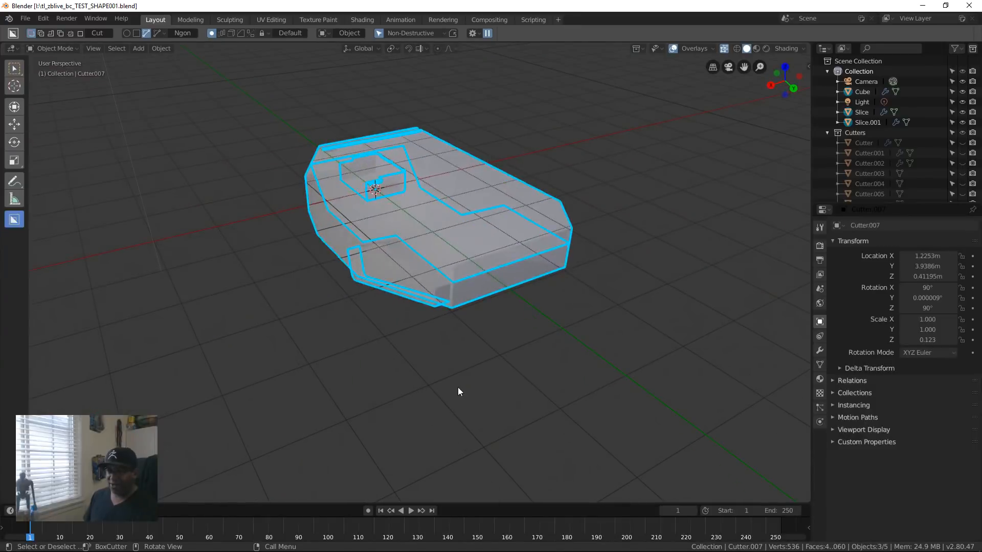
middle_drag(427, 163, 448, 278)
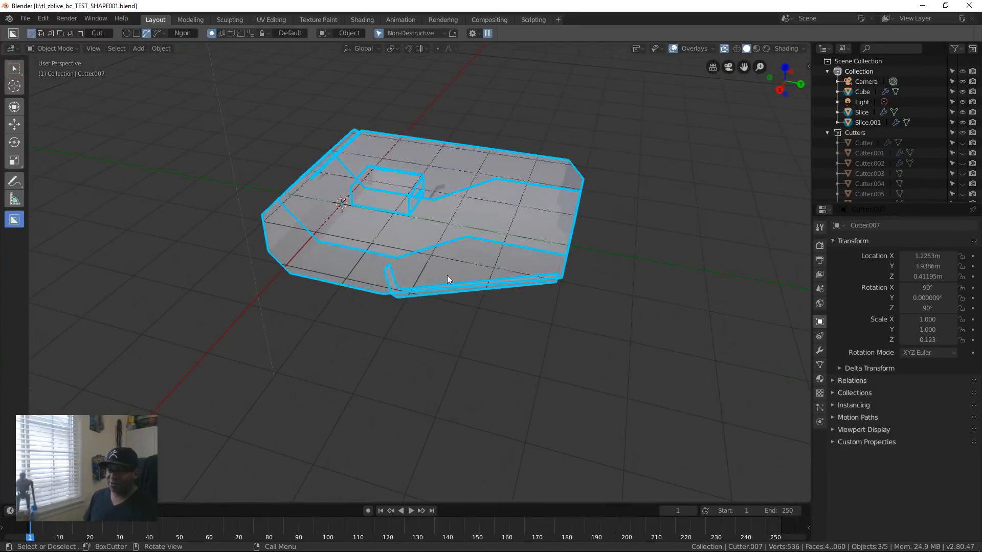
middle_drag(427, 221, 306, 241)
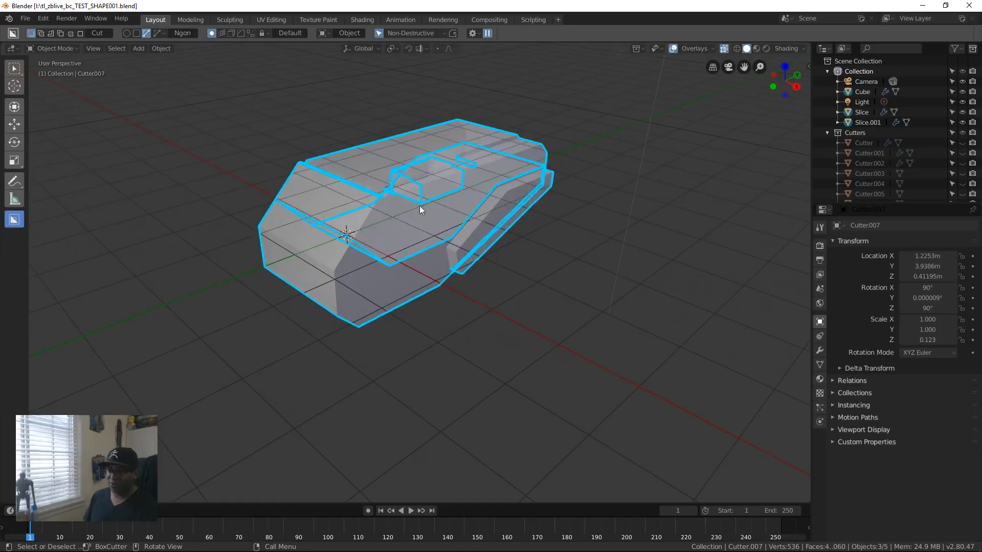
key(z)
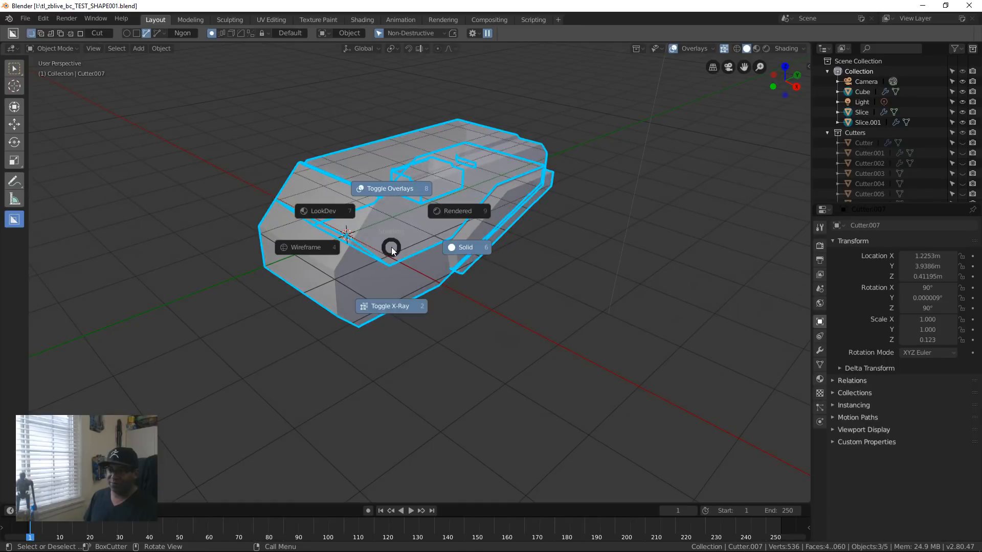
click(399, 304)
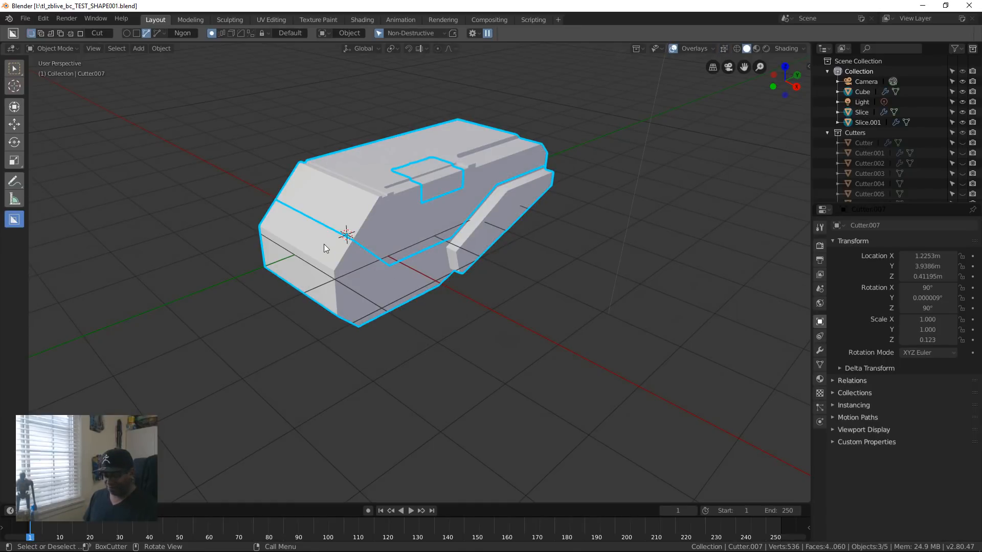
key(alt+x)
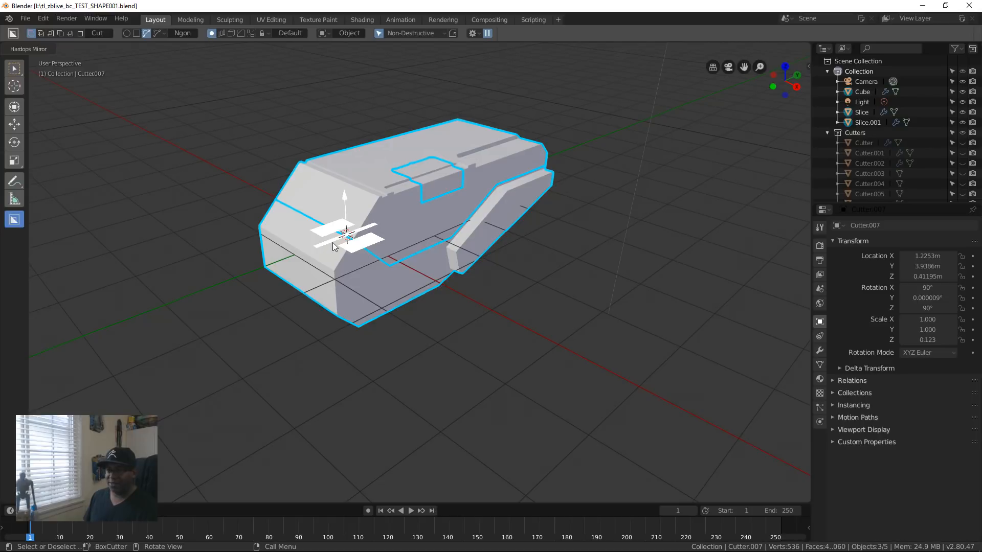
middle_drag(332, 242, 340, 353)
scroll(404, 311, down, 5)
scroll(408, 317, up, 6)
key(Escape)
Step: Apply the rotation and scale of the selected block and its slice objects
middle_drag(408, 265, 416, 348)
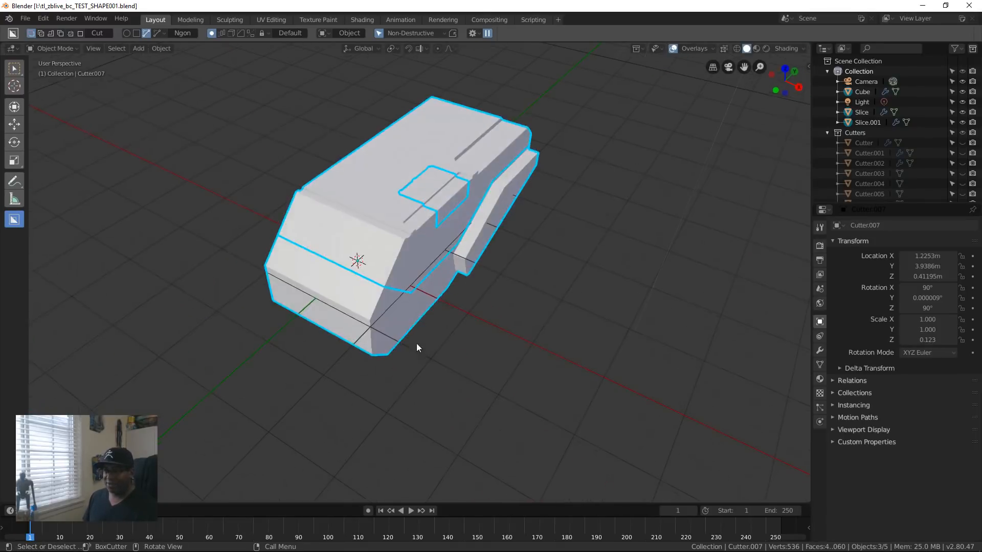
key(ctrl+a)
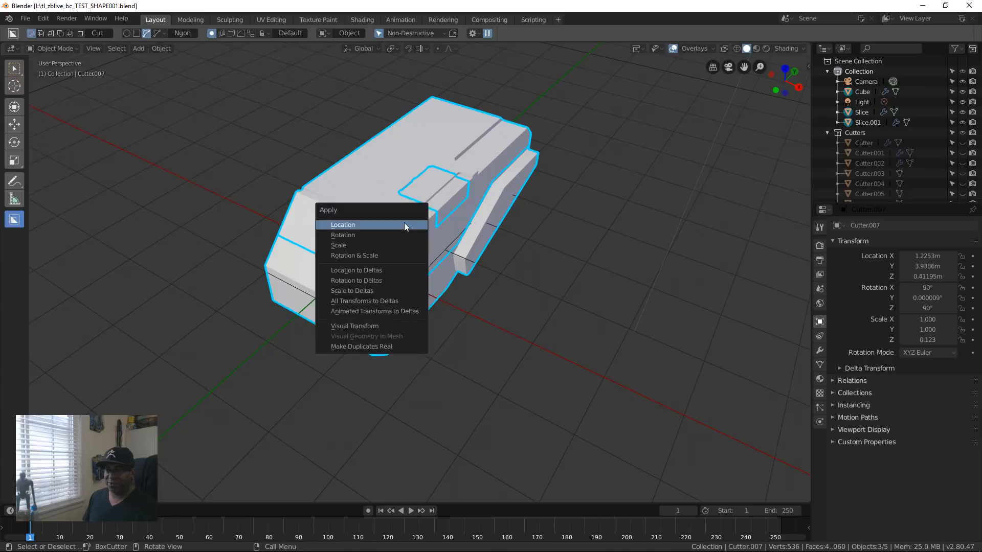
click(401, 237)
key(ctrl+a)
click(400, 246)
key(ctrl+a)
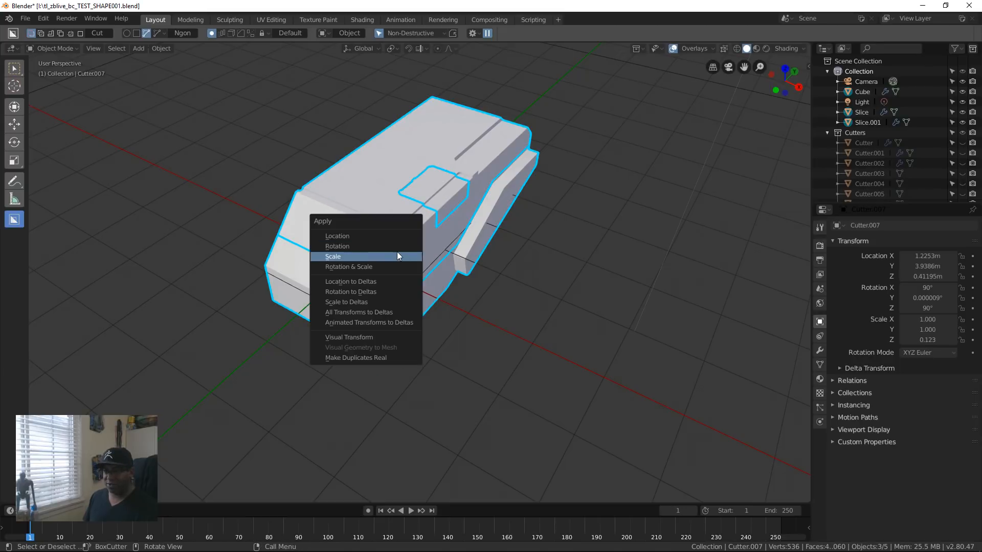
click(397, 254)
middle_drag(558, 339, 477, 283)
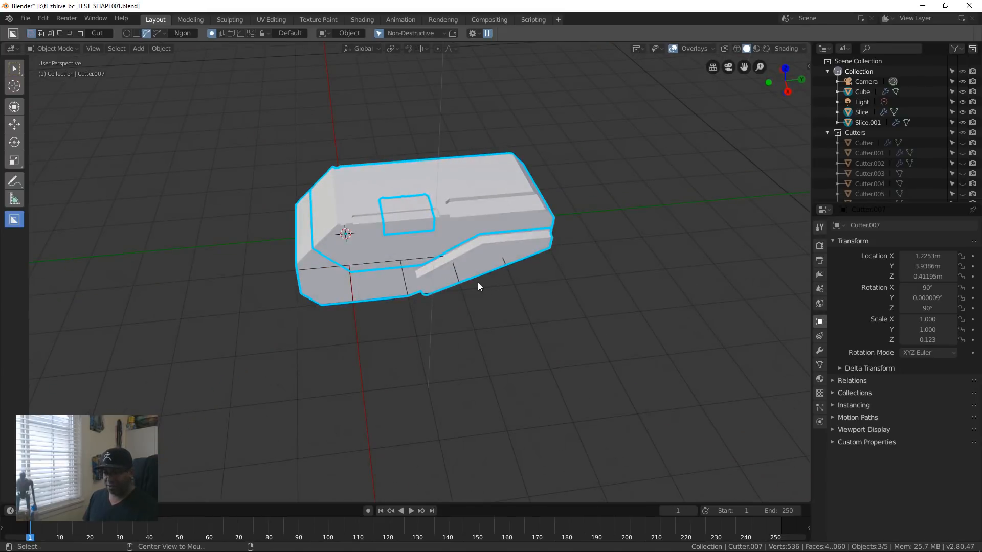
scroll(416, 316, down, 8)
middle_drag(418, 300, 451, 302)
scroll(394, 283, up, 10)
key(alt+x)
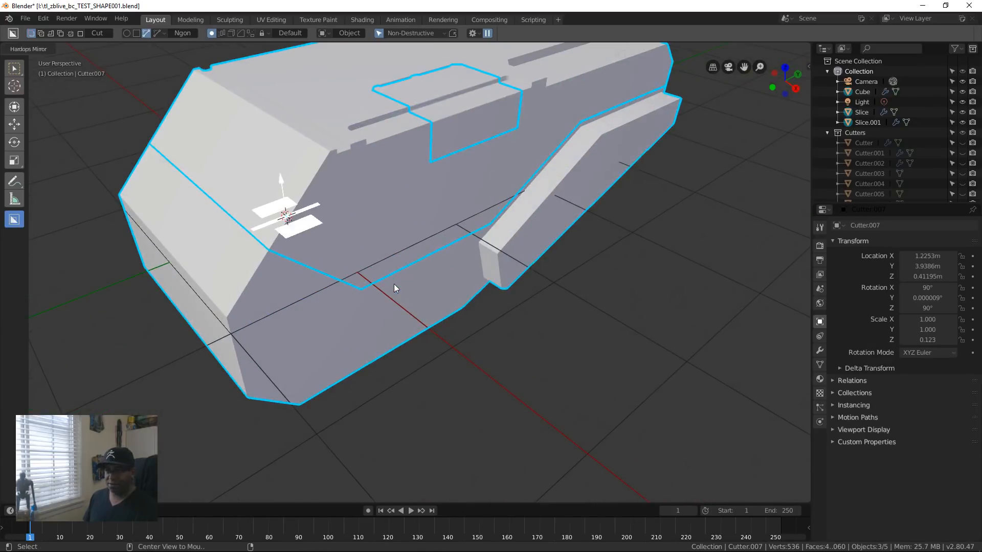
key(Escape)
Step: Clear the selection and bring the hidden cutters back into view
scroll(385, 276, down, 6)
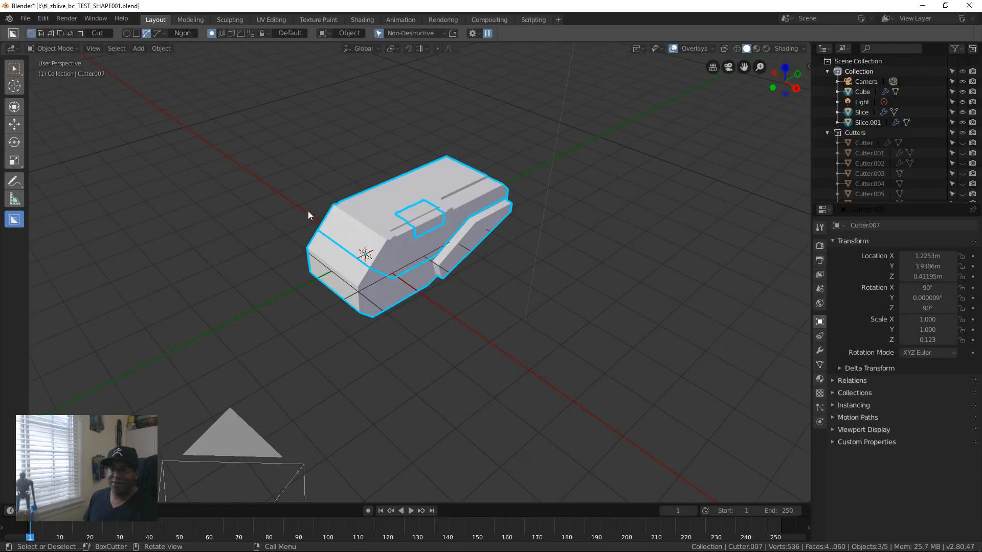
click(286, 197)
middle_drag(415, 200, 422, 222)
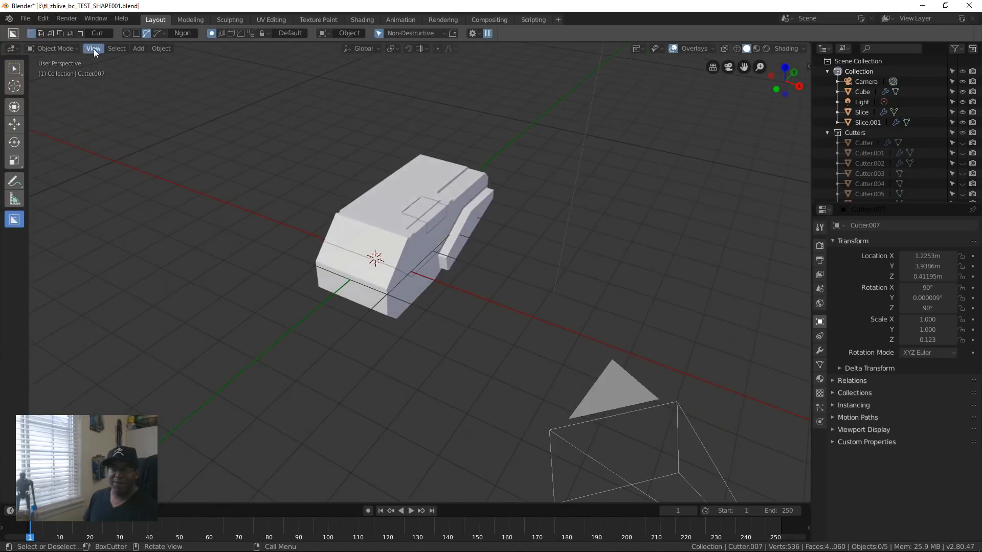
click(68, 20)
mouse_move(42, 22)
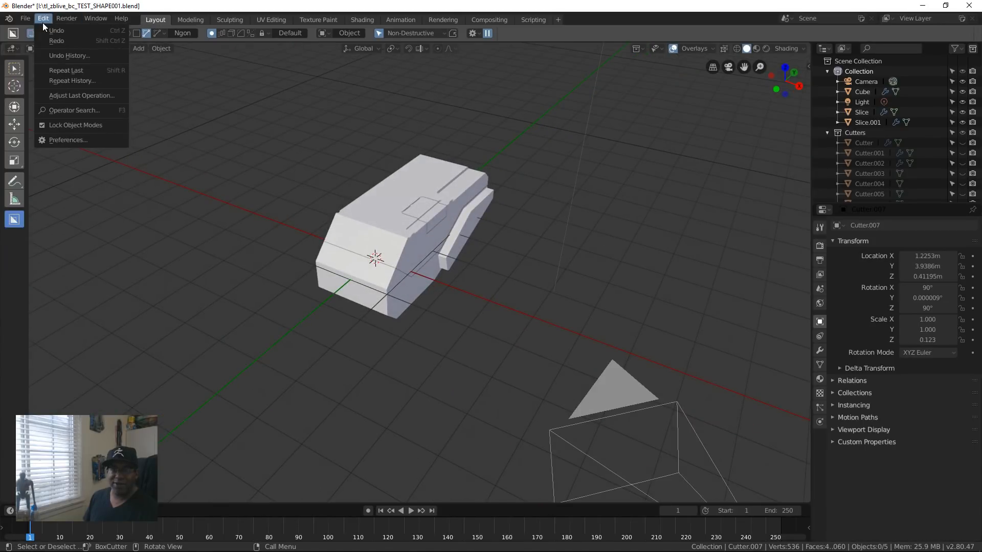
key(ctrl+z)
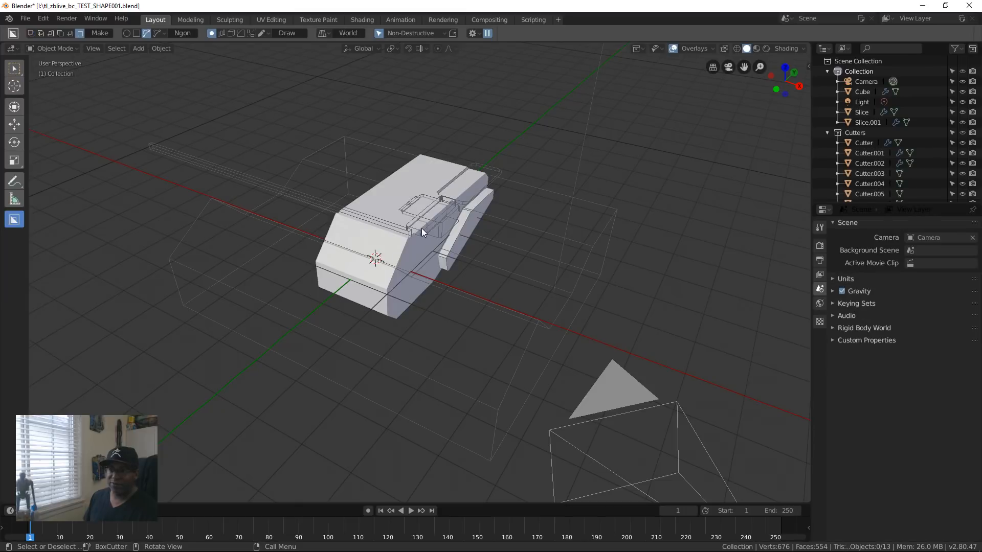
Step: Select the cutter objects surrounding the block and hide all of them
middle_drag(301, 357, 402, 328)
key(Tab)
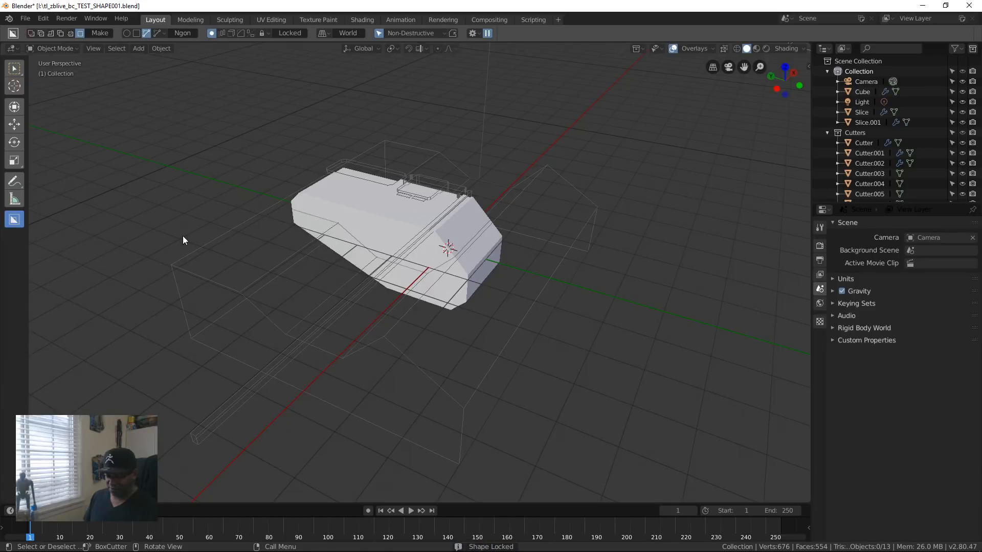
click(275, 410)
key(b)
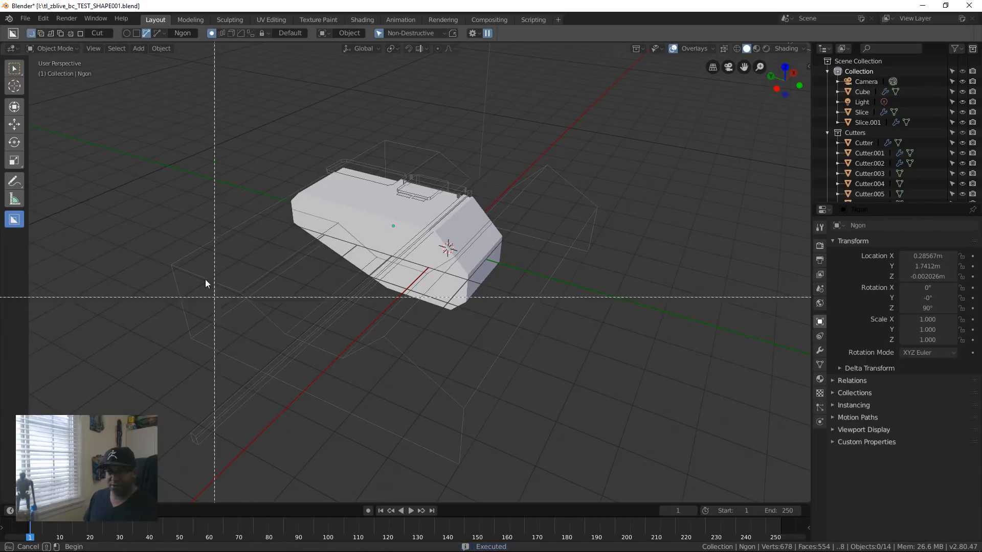
drag(174, 215, 302, 449)
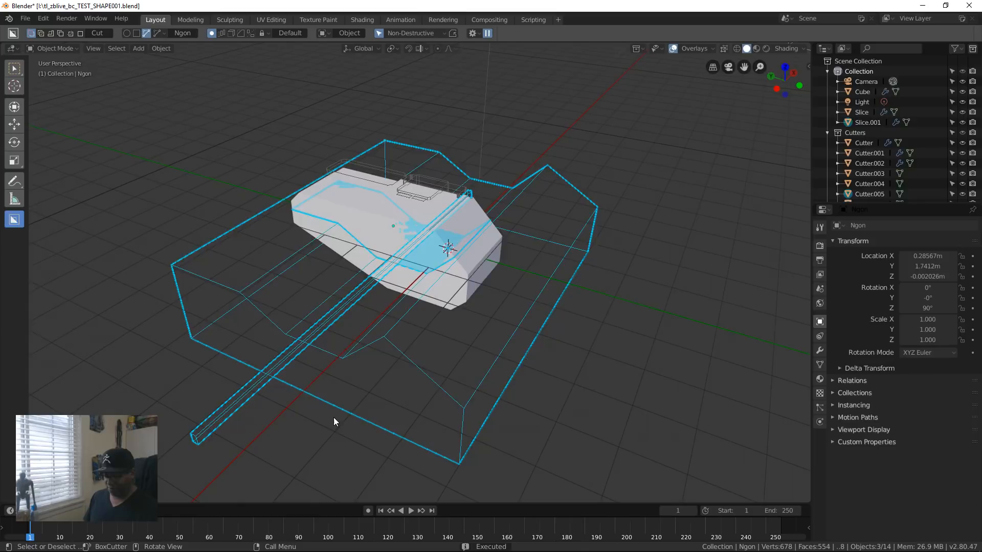
key(Delete)
middle_drag(354, 392, 287, 396)
key(ctrl+z)
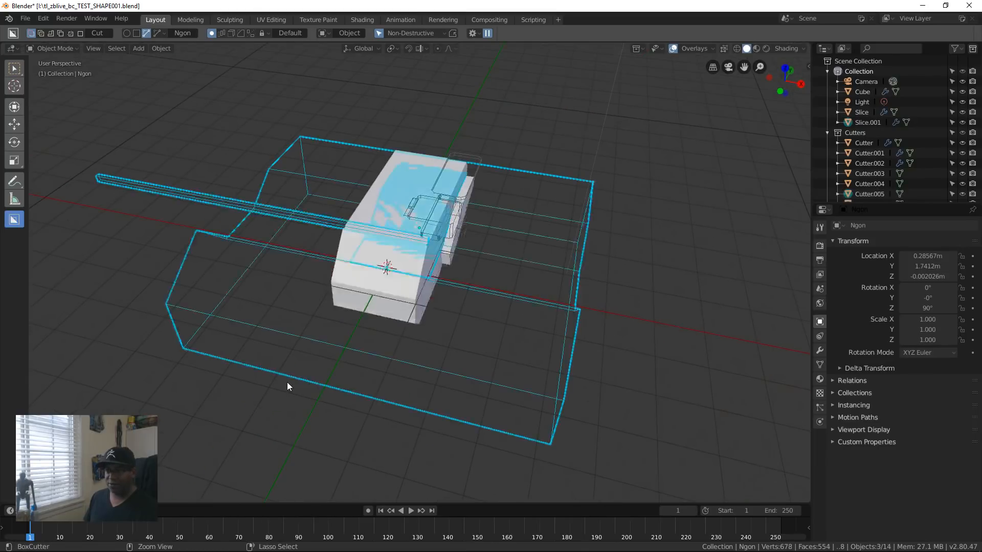
drag(124, 305, 239, 248)
key(Tab)
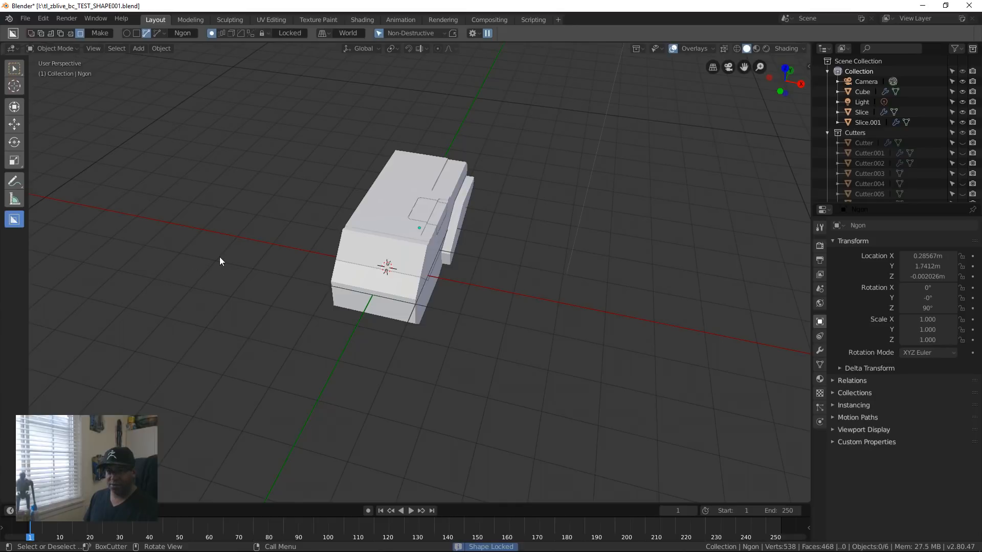
Step: Switch the BoxCutter shape from Ngon to Box
key(d)
click(154, 312)
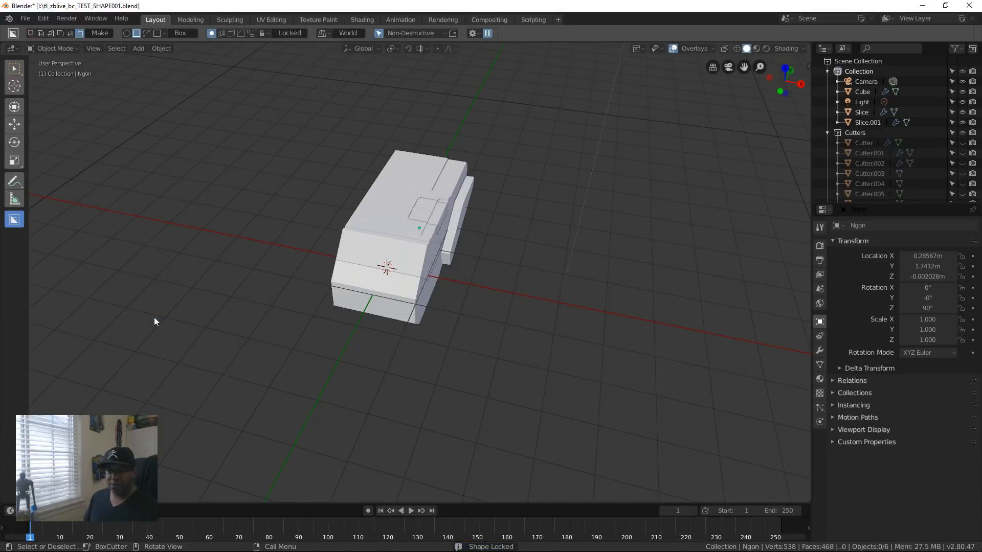
Step: Select and hide the scene's light and the camera so only the modelled block stays in view
middle_drag(484, 241, 388, 309)
middle_drag(384, 352, 488, 349)
scroll(415, 348, up, 4)
scroll(507, 348, down, 7)
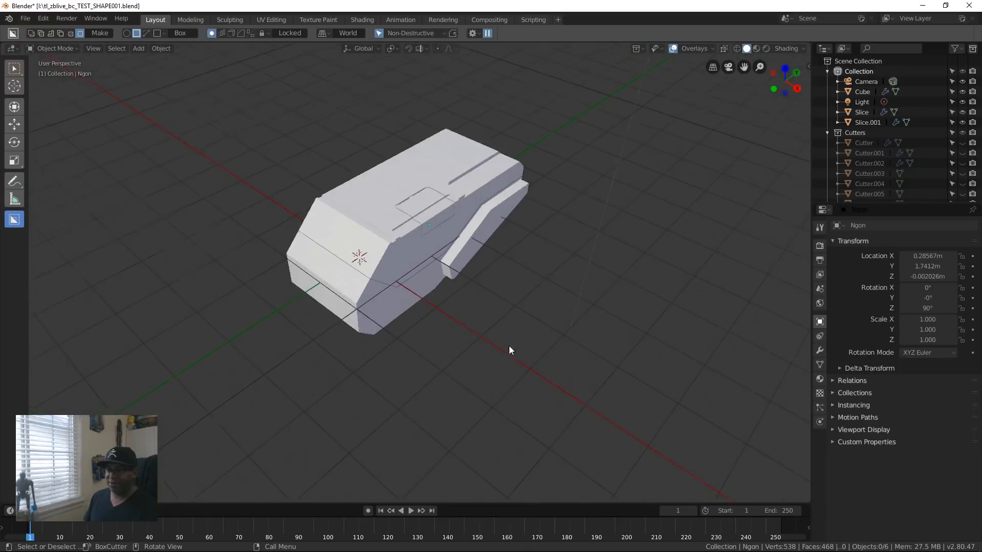
click(533, 196)
key(b)
drag(477, 116, 532, 179)
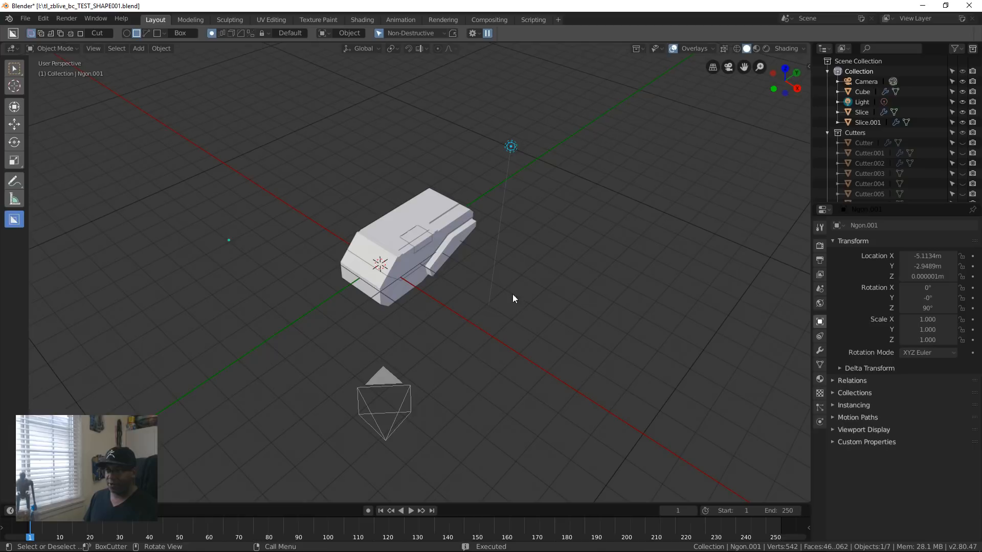
mouse_move(321, 361)
mouse_down()
mouse_move(444, 461)
mouse_move(436, 446)
mouse_up()
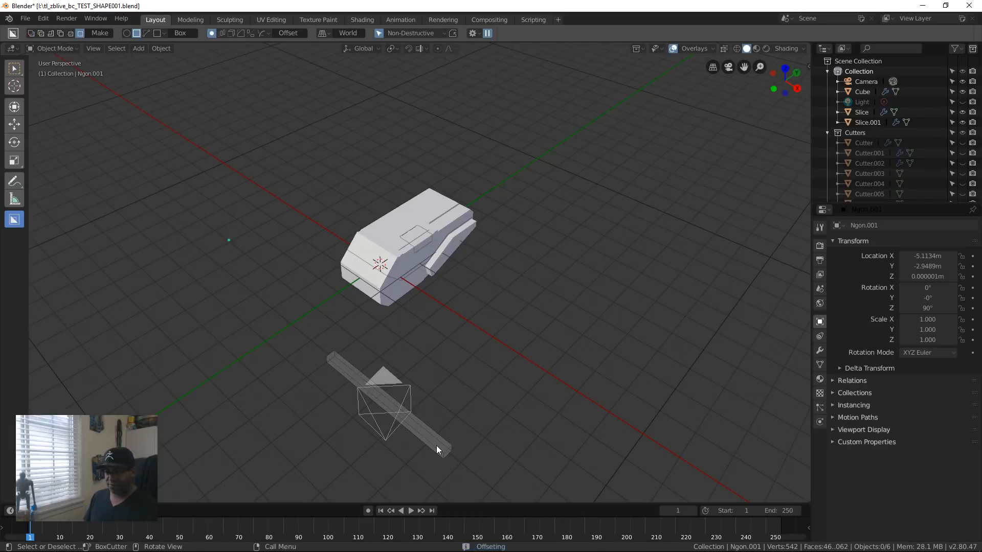
key(Escape)
key(b)
mouse_move(423, 332)
mouse_down()
mouse_move(349, 432)
mouse_move(327, 435)
mouse_up()
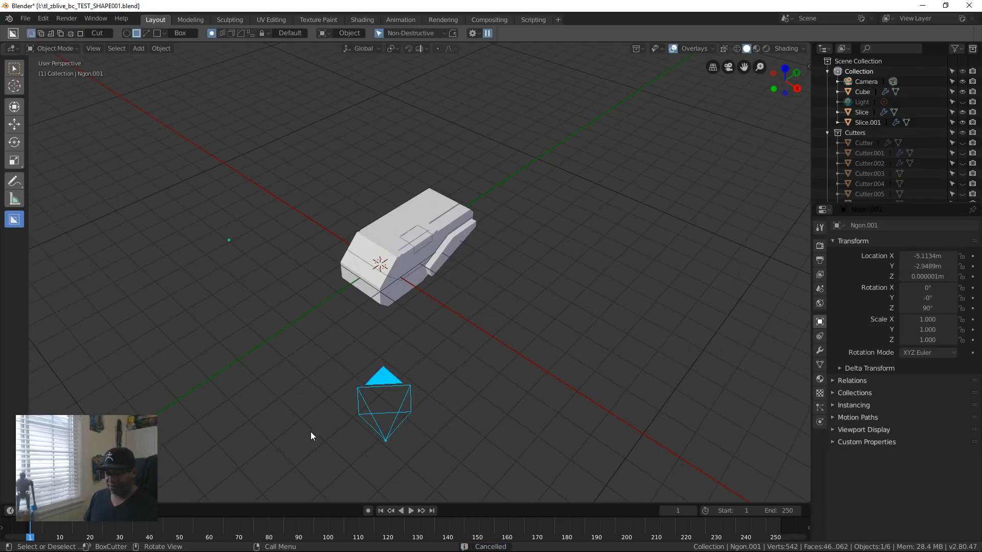
key(h)
middle_drag(504, 320, 508, 244)
scroll(418, 343, up, 5)
scroll(418, 348, down, 5)
click(541, 167)
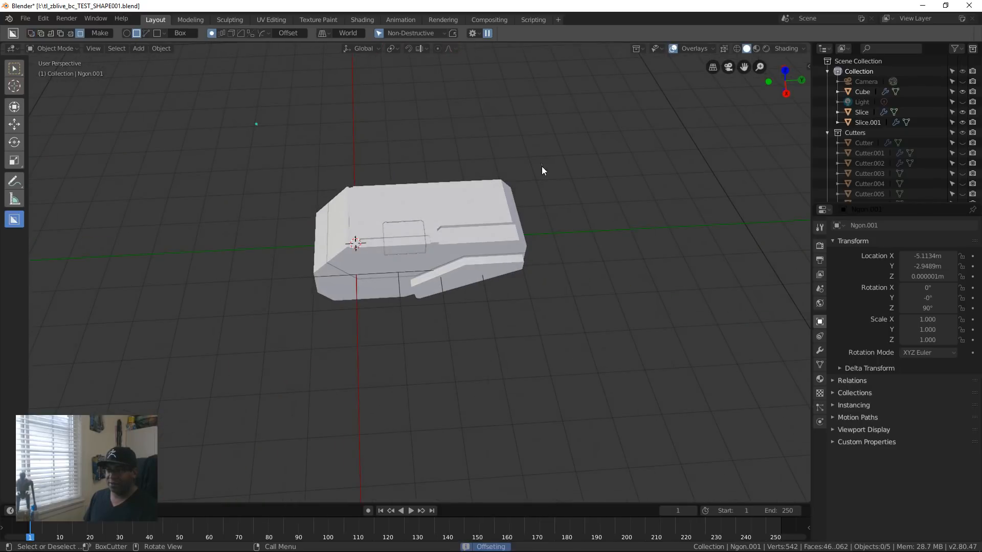
key(b)
key(Tab)
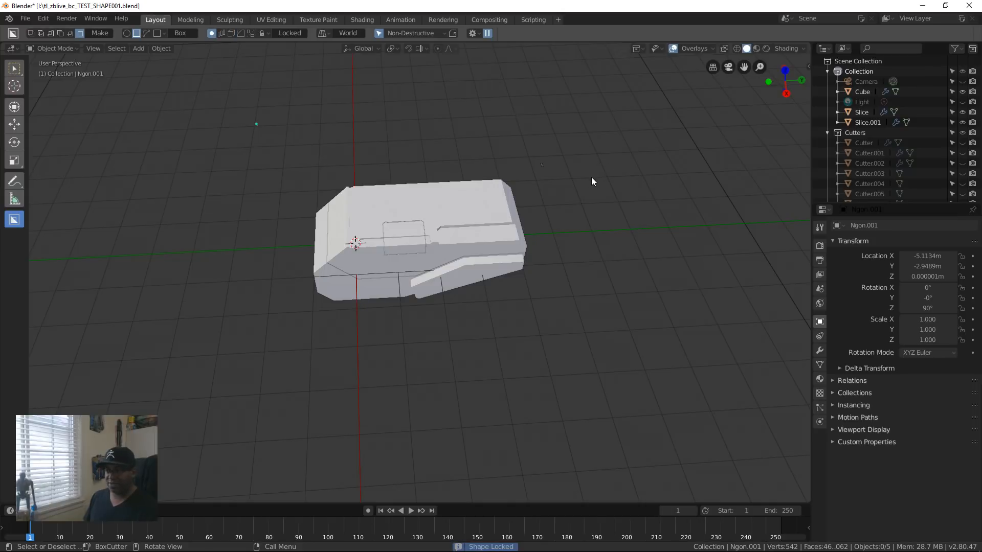
click(533, 174)
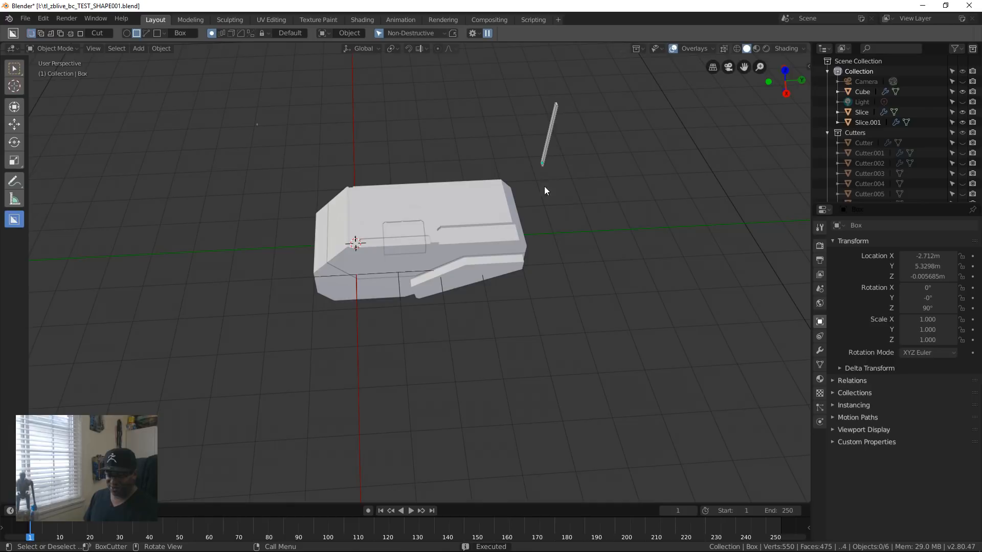
click(553, 103)
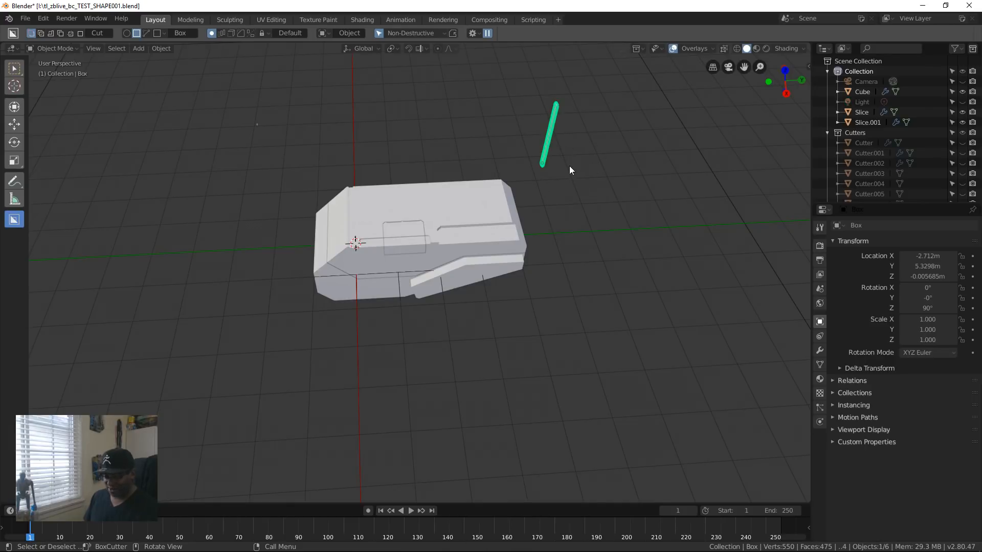
key(ctrl+z)
key(ctrl+shift+z)
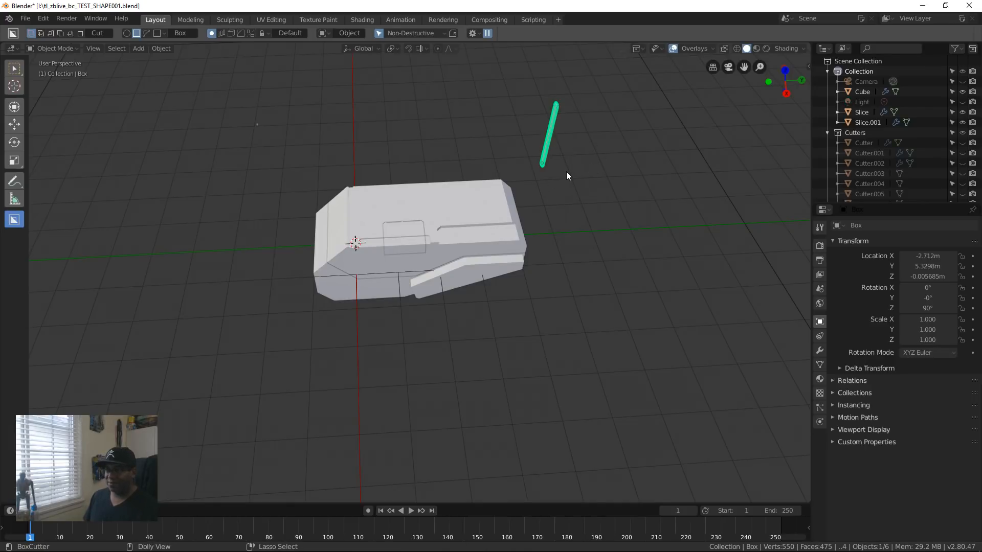
key(ctrl+z)
key(ctrl+z)
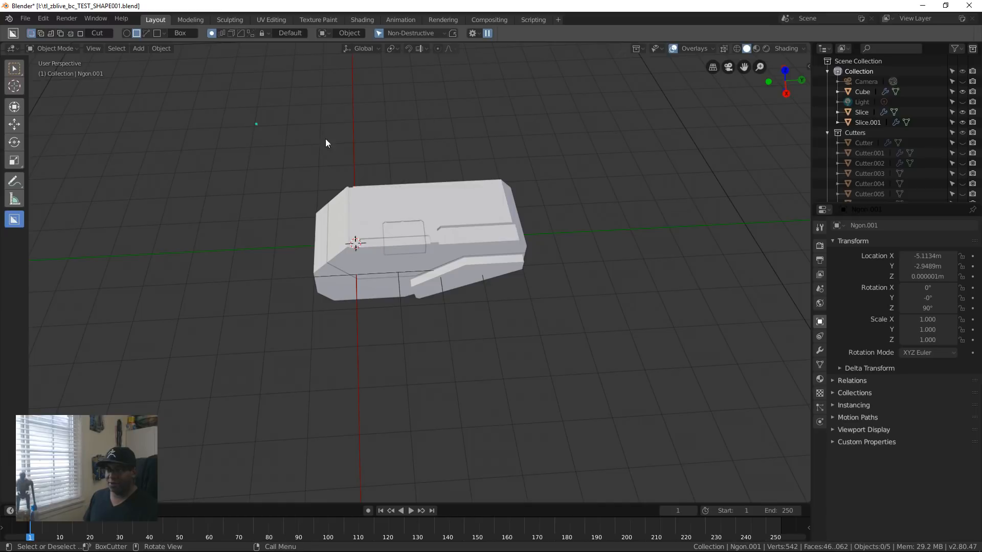
Step: Select the block with its slice objects and try the Hard Ops mirror on them
drag(302, 187, 611, 331)
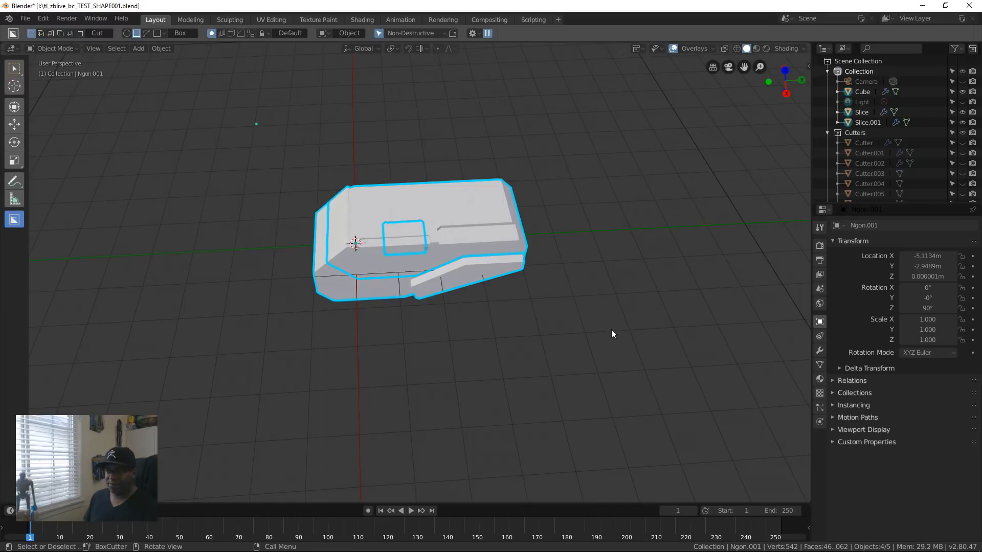
middle_drag(593, 325, 469, 329)
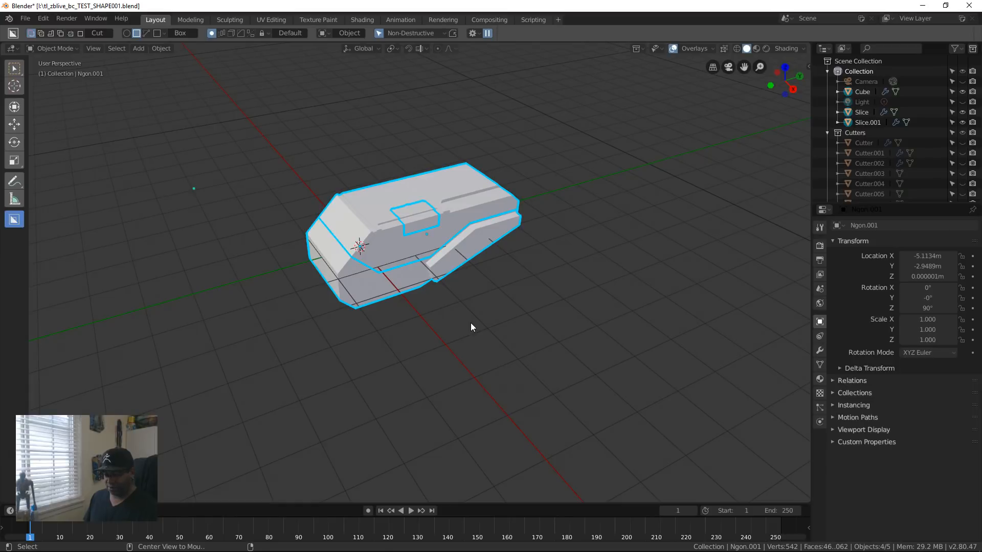
key(alt+x)
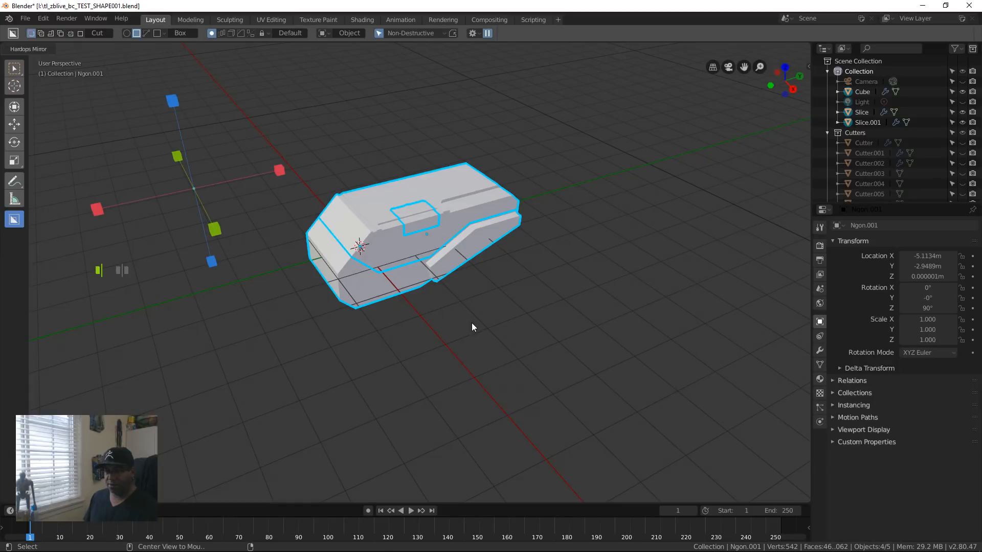
middle_drag(487, 321, 401, 397)
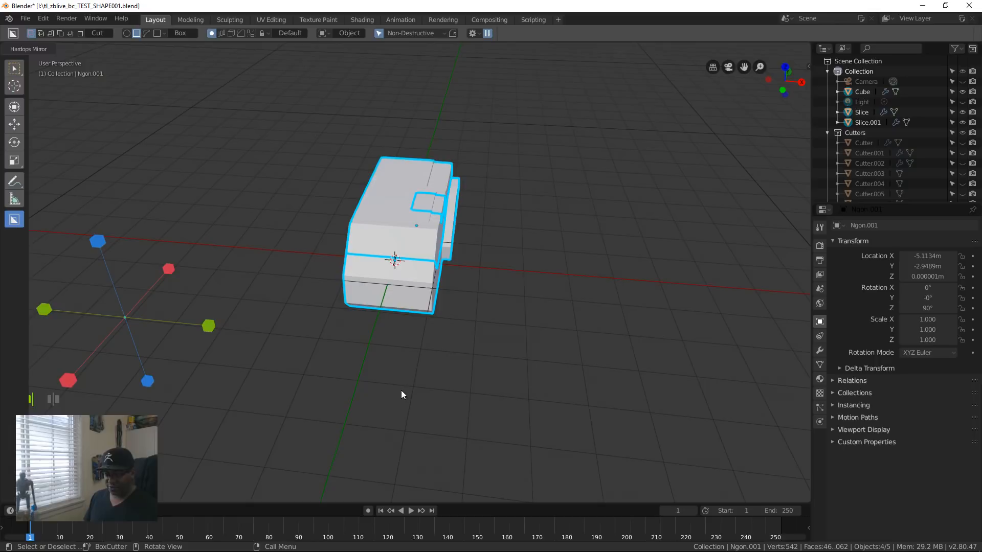
key(Escape)
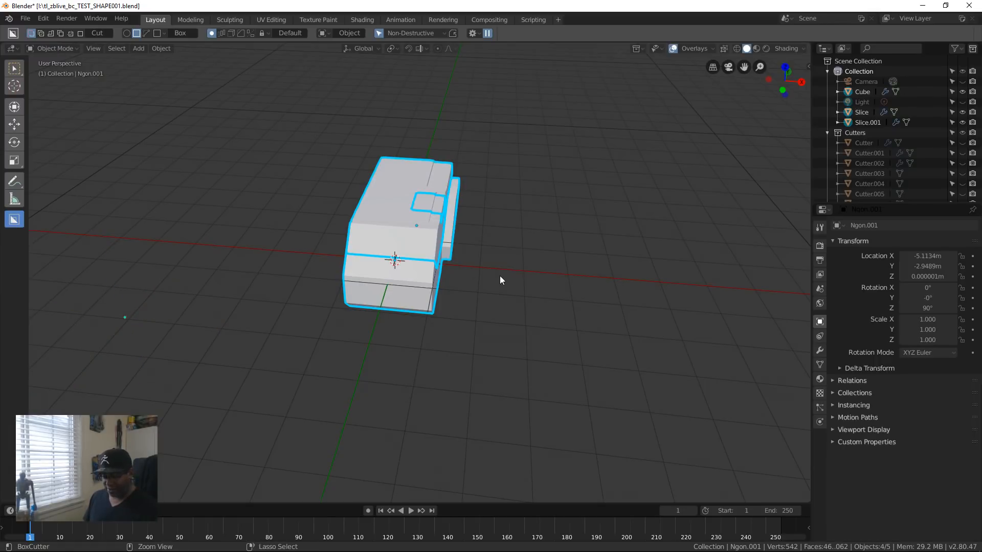
Step: Try to apply the transforms of the selected block and slice objects
key(ctrl+a)
key(Escape)
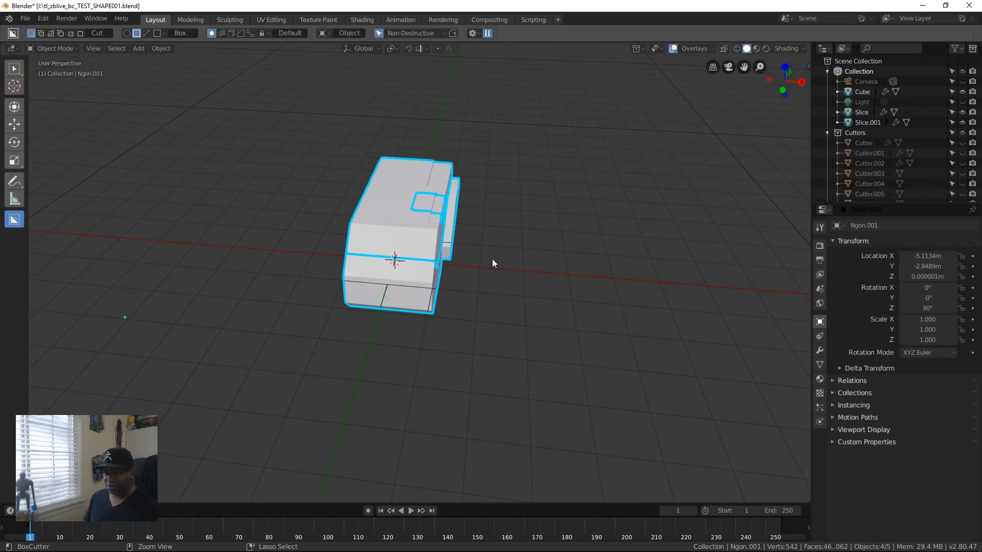
key(ctrl+a)
key(Escape)
key(ctrl+a)
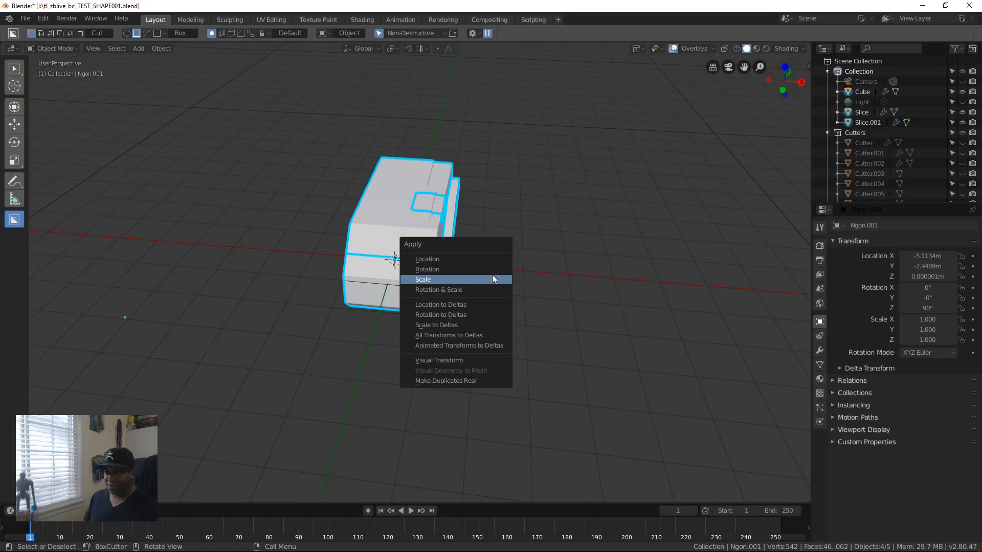
key(Escape)
middle_drag(504, 284, 482, 300)
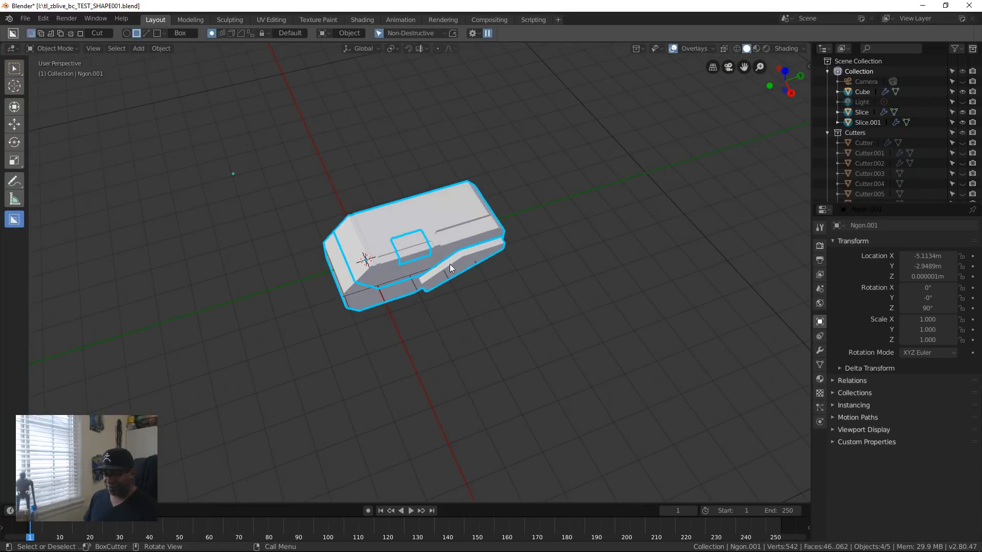
Step: Try the Hard Ops mirror once more on the selected block and slices
key(alt+x)
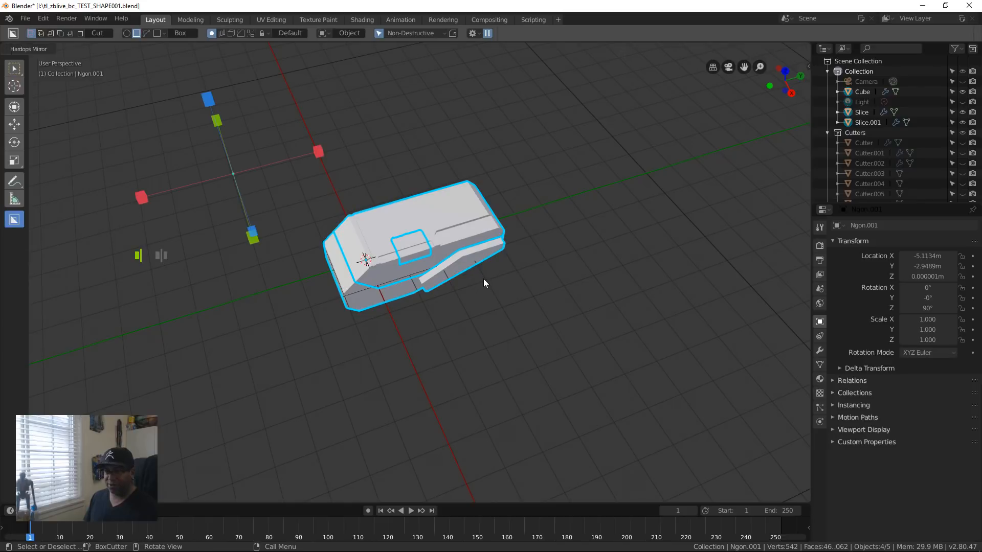
mouse_move(394, 335)
middle_down()
mouse_move(467, 309)
mouse_move(416, 321)
mouse_move(394, 360)
mouse_move(409, 348)
middle_up()
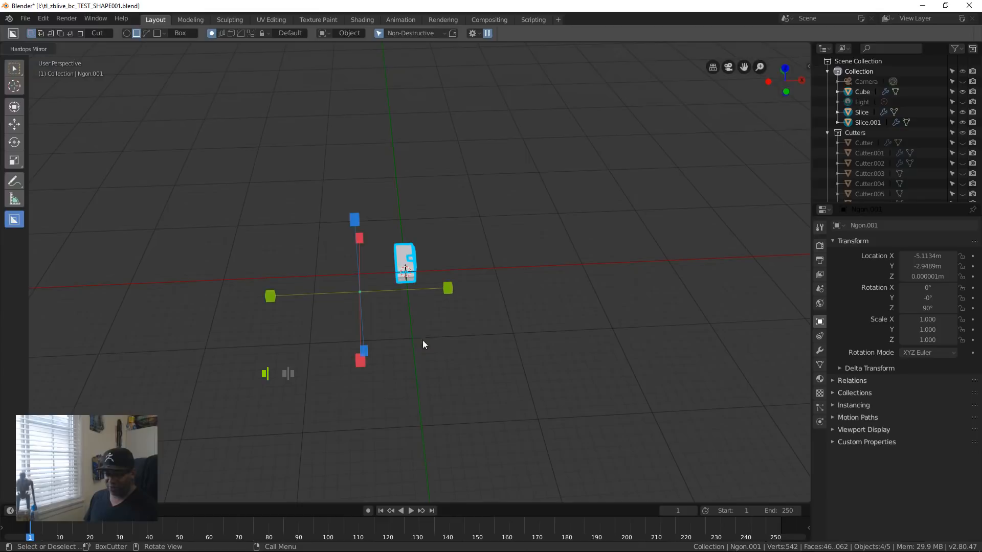
key(Escape)
Step: Clear the selection and delete the tiny stray Ngon object lying on the grid away from the block
scroll(379, 325, up, 11)
click(235, 346)
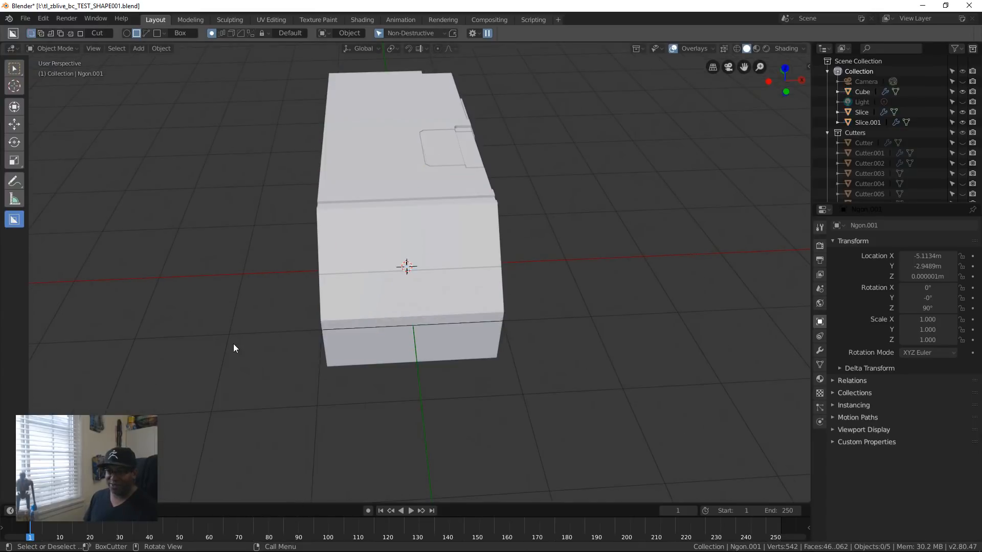
scroll(266, 353, down, 4)
key(b)
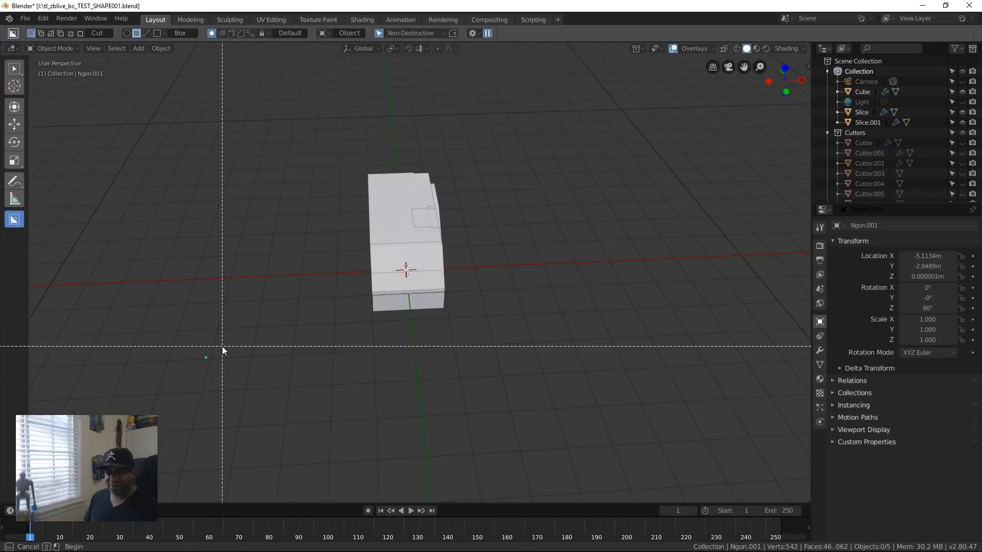
drag(232, 333, 149, 400)
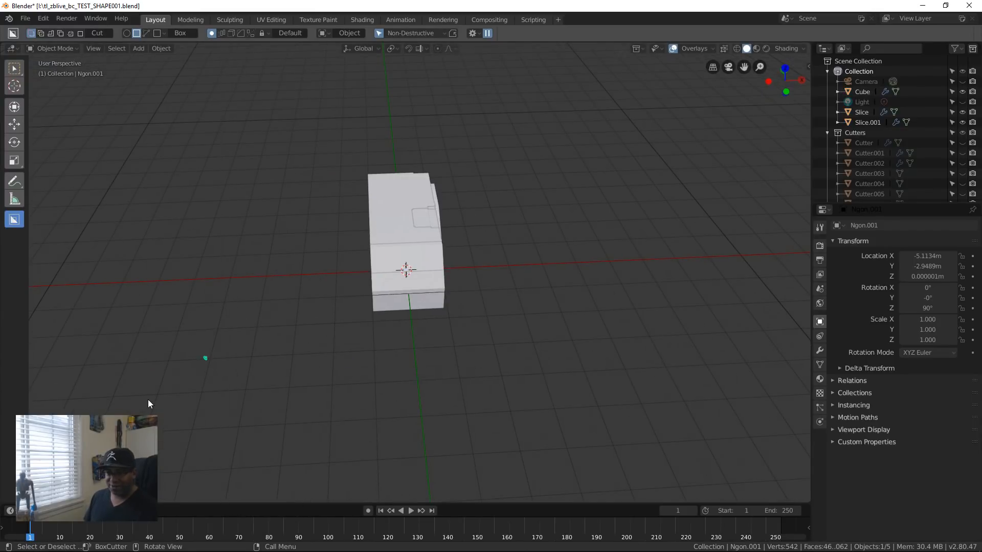
key(x)
click(206, 370)
Step: Select the block and its slice objects and apply their location, rotation and scale
middle_drag(449, 254, 385, 344)
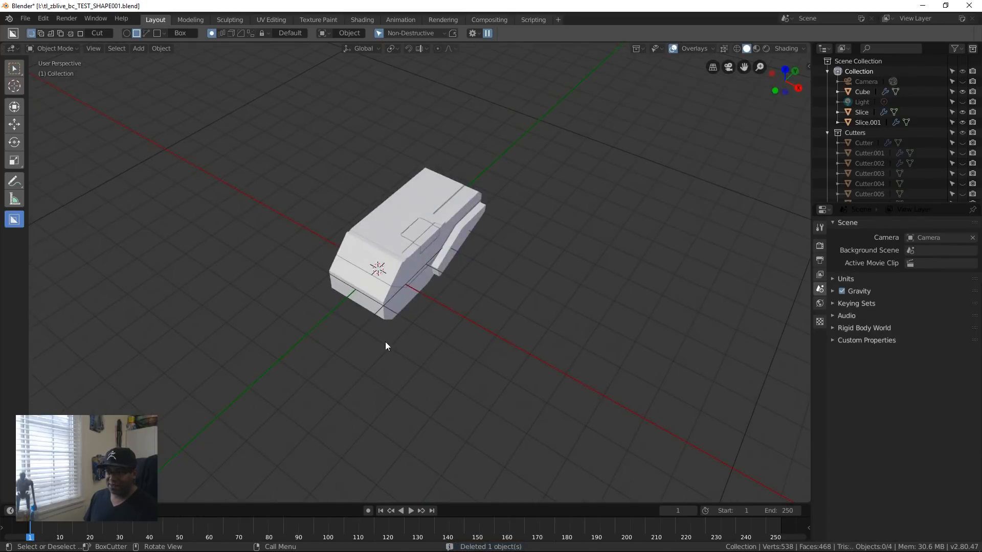
key(b)
drag(307, 120, 514, 418)
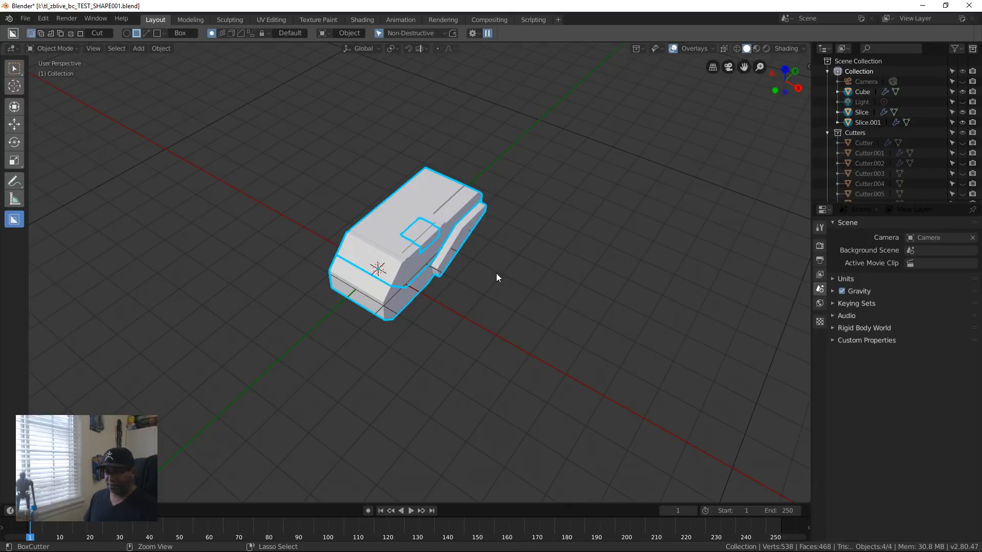
key(ctrl+a)
click(501, 253)
key(ctrl+a)
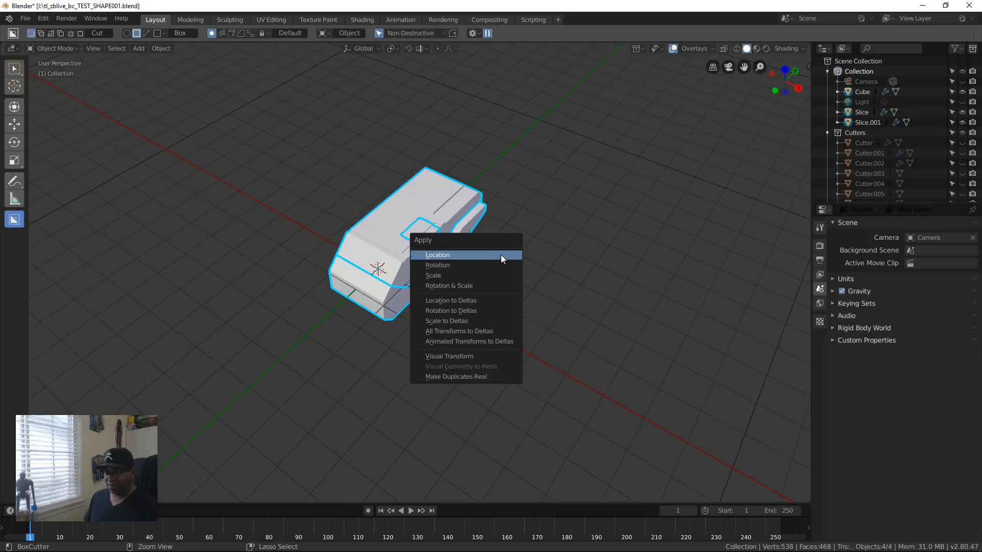
click(504, 266)
key(ctrl+a)
click(504, 272)
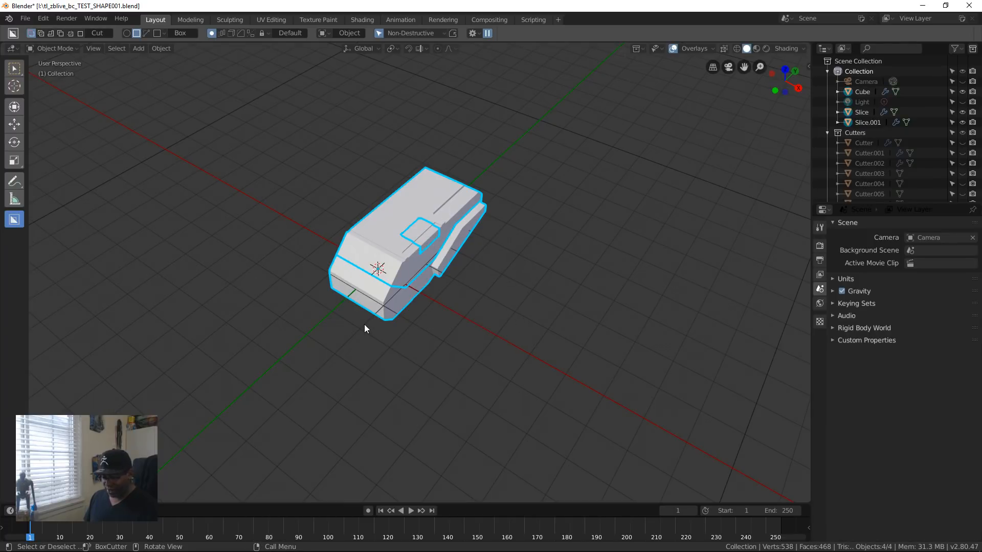
scroll(383, 279, up, 3)
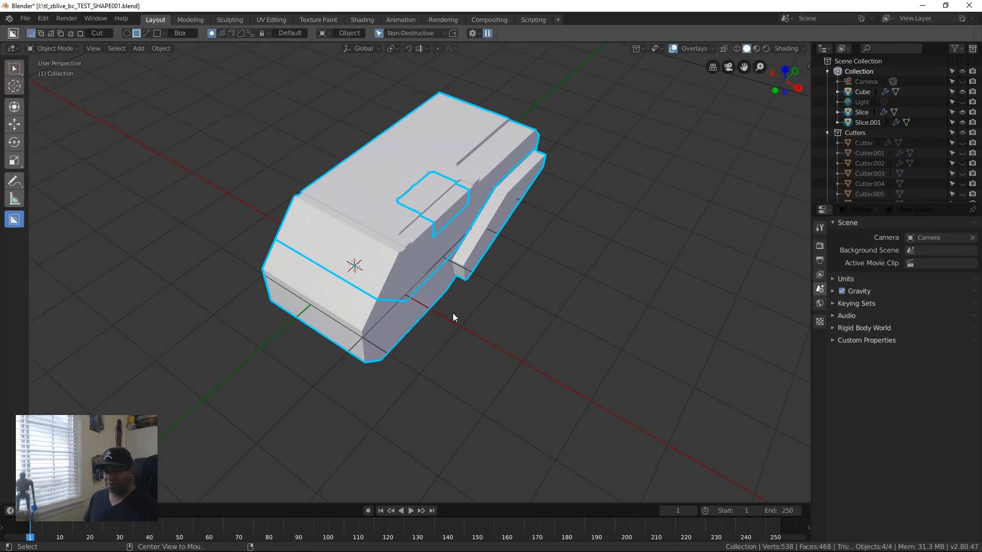
scroll(452, 313, down, 5)
middle_drag(458, 311, 430, 270)
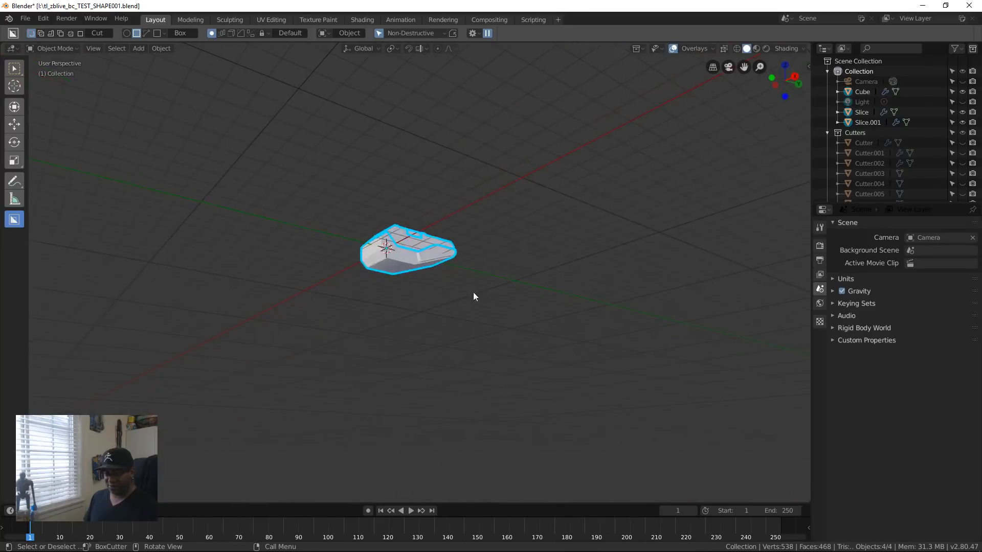
Step: Save the scene, close Blender and start a fresh Blender session
scroll(463, 299, down, 3)
key(ctrl+s)
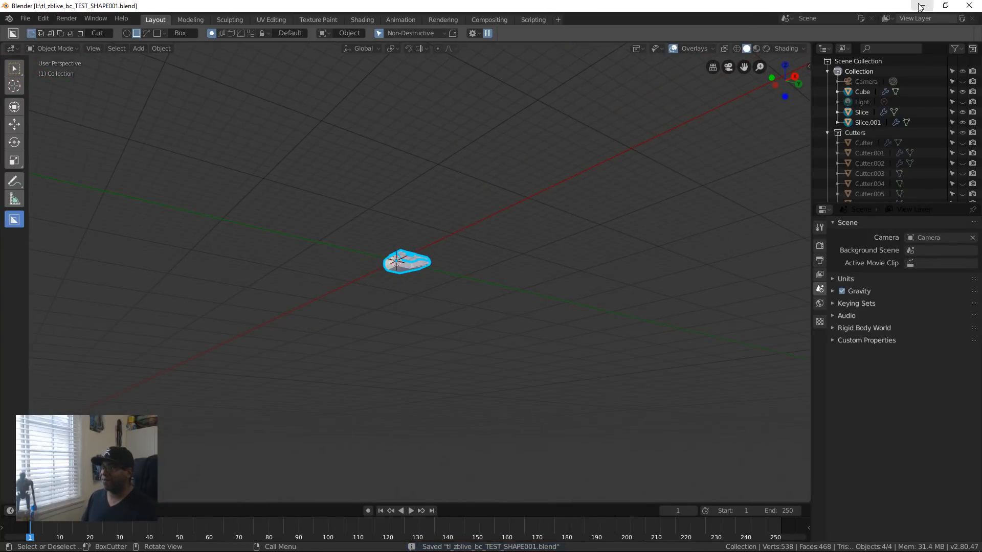
click(968, 5)
mouse_move(128, 551)
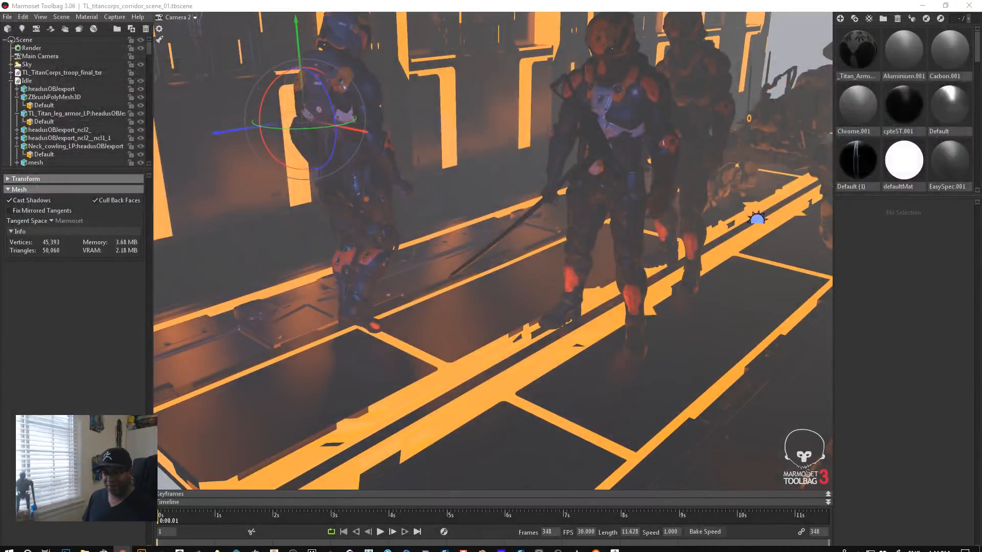
click(198, 545)
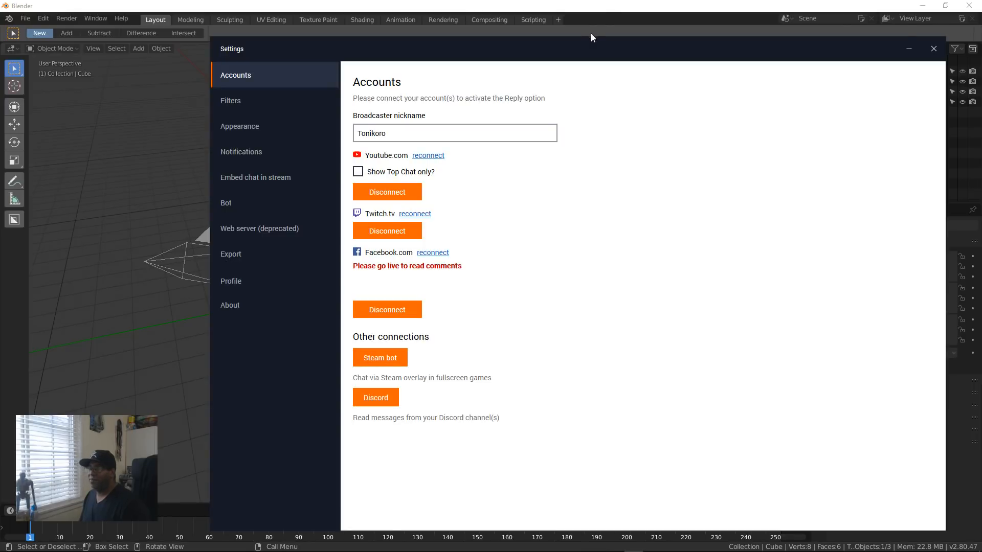
Step: Close the chat application's settings window and reopen the recent file tl_zblive_bc_TEST_SHAPE001.blend
drag(592, 37, 591, 276)
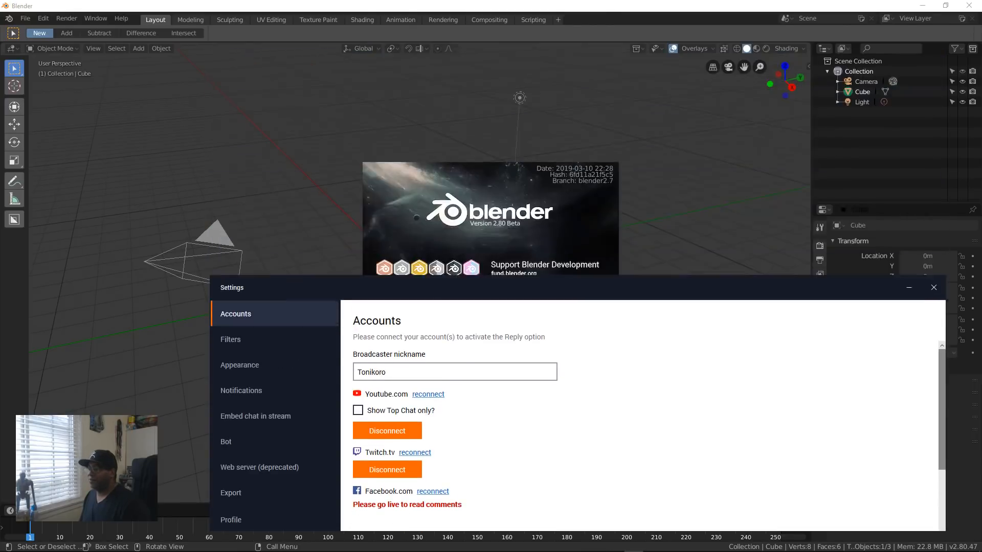
click(931, 289)
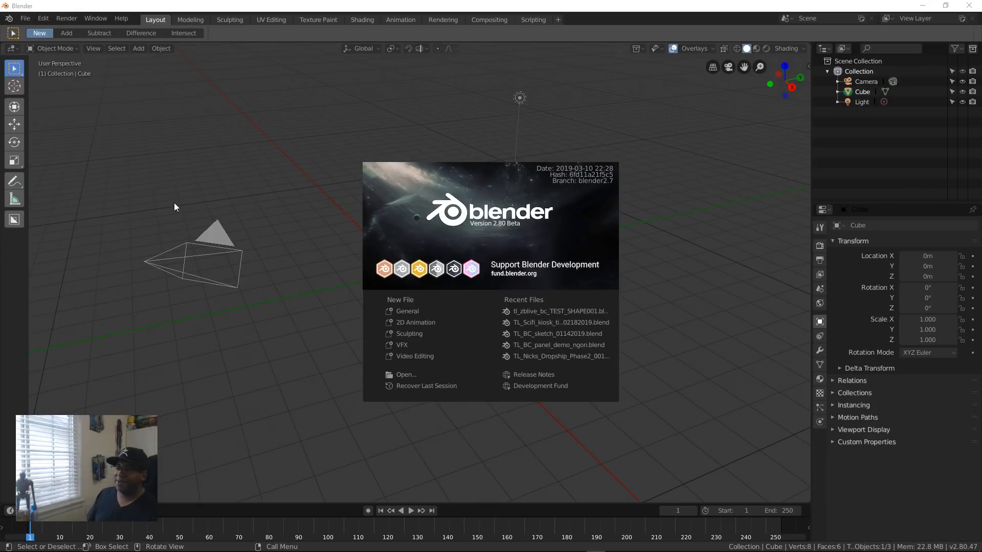
click(591, 313)
Step: Examine the reopened block and its slices from several angles and distances
middle_drag(440, 332, 381, 338)
scroll(468, 342, up, 10)
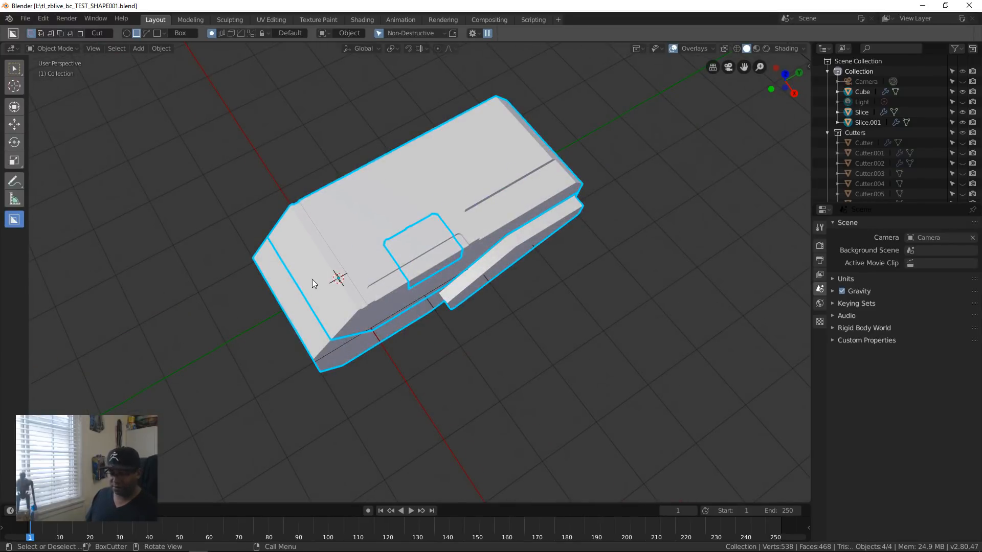
key(d)
click(255, 322)
middle_drag(477, 361, 382, 300)
scroll(346, 276, down, 15)
scroll(358, 347, up, 15)
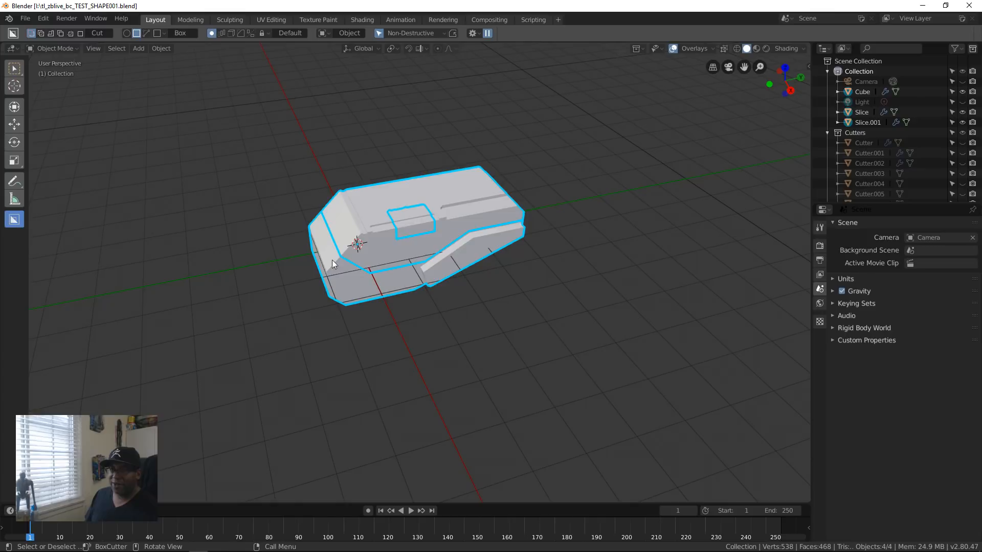
middle_drag(489, 299, 438, 204)
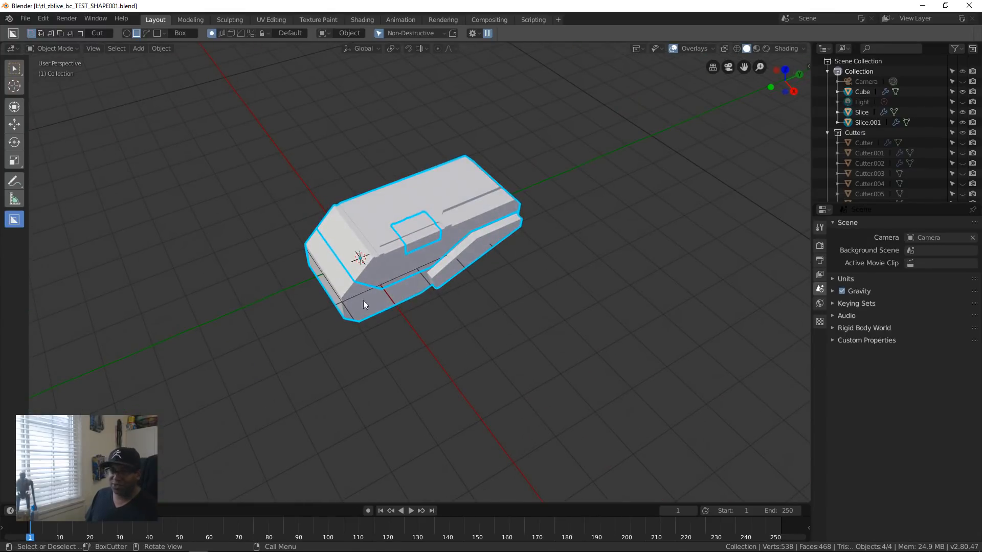
click(27, 19)
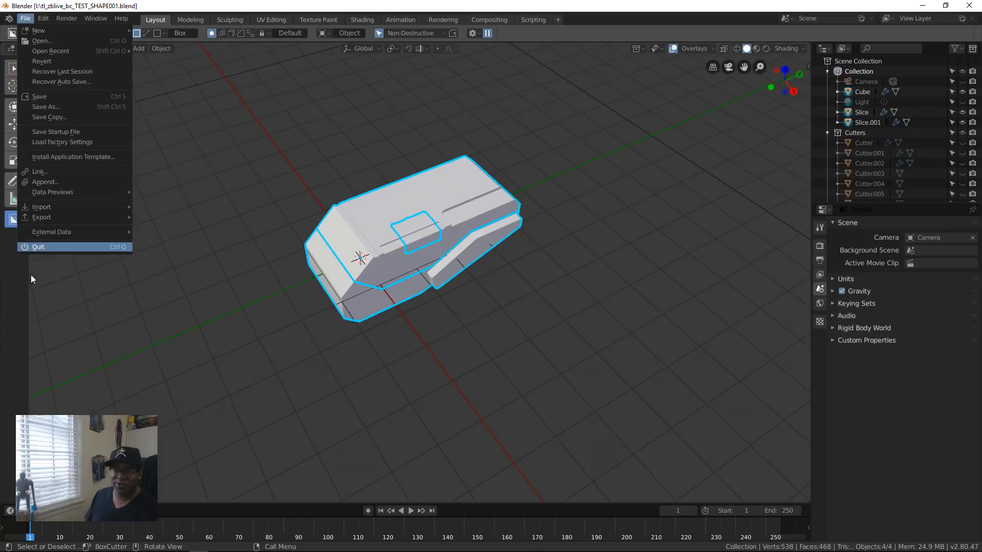
mouse_move(70, 205)
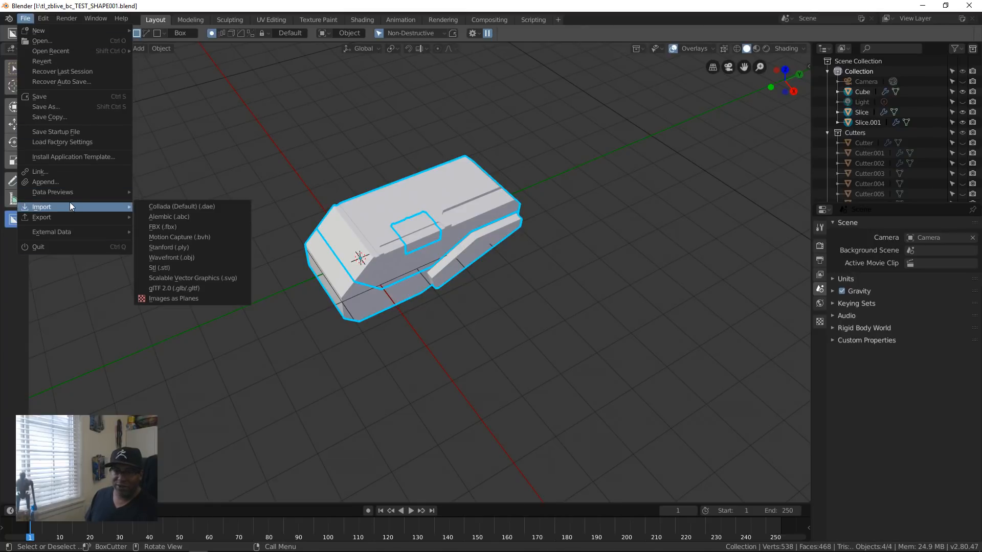
key(Escape)
Step: Export only the selected objects, with triangulated faces, as Wavefront OBJ tl_zblive_bc_TEST_SHAPE001.obj on the I: drive
click(23, 19)
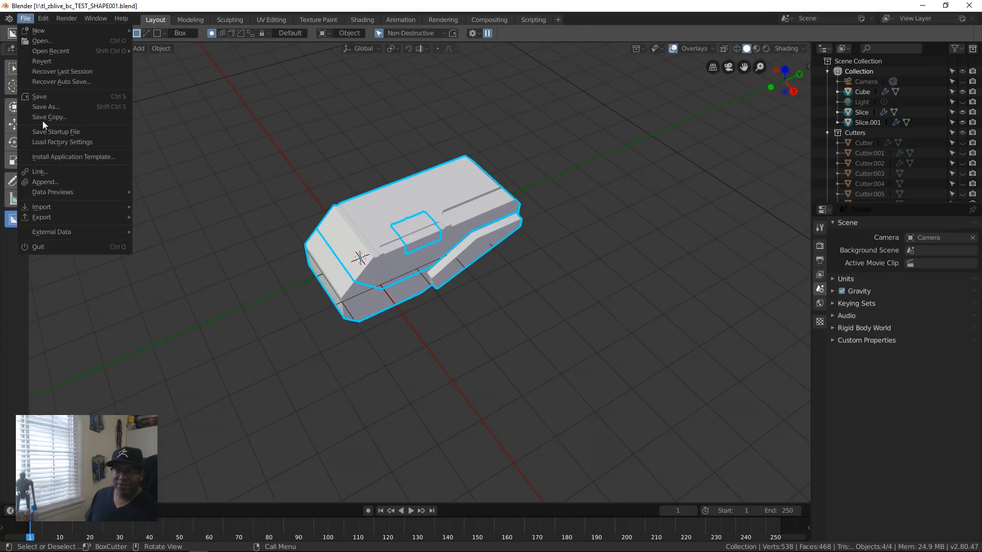
mouse_move(63, 219)
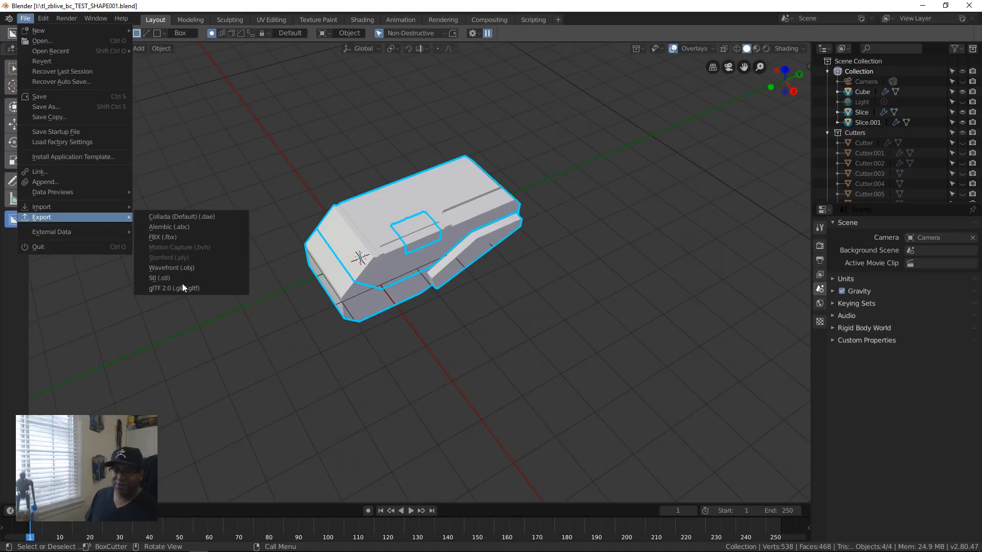
click(188, 267)
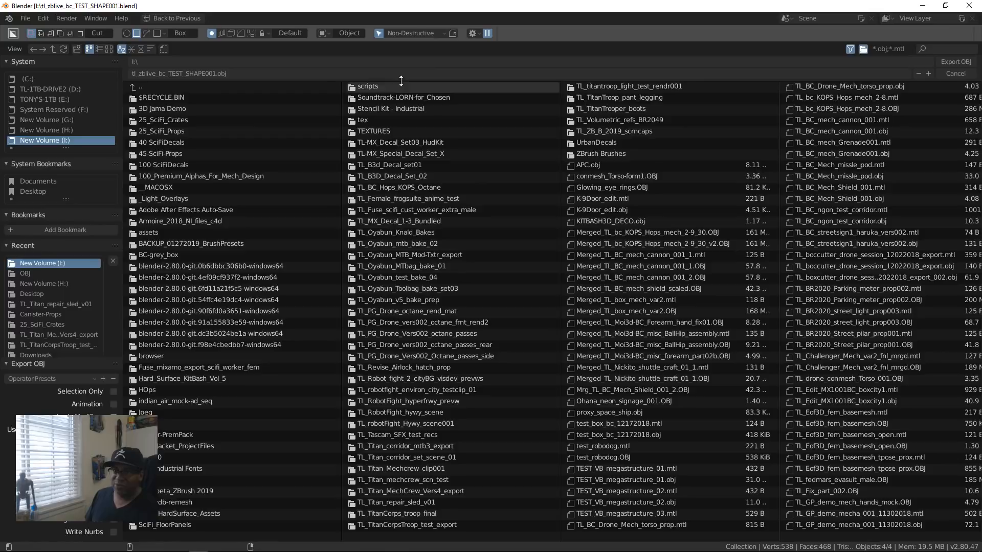
click(113, 391)
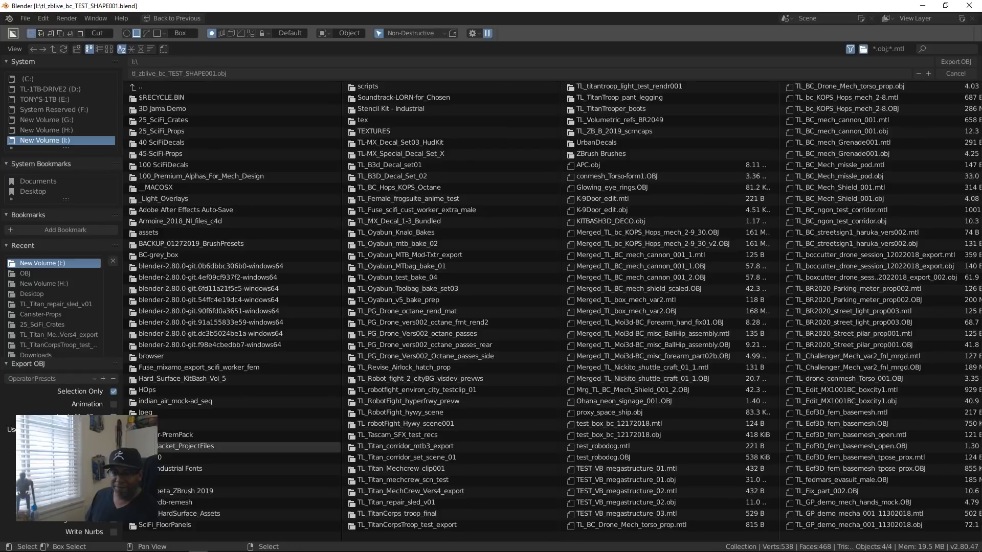
scroll(103, 444, down, 5)
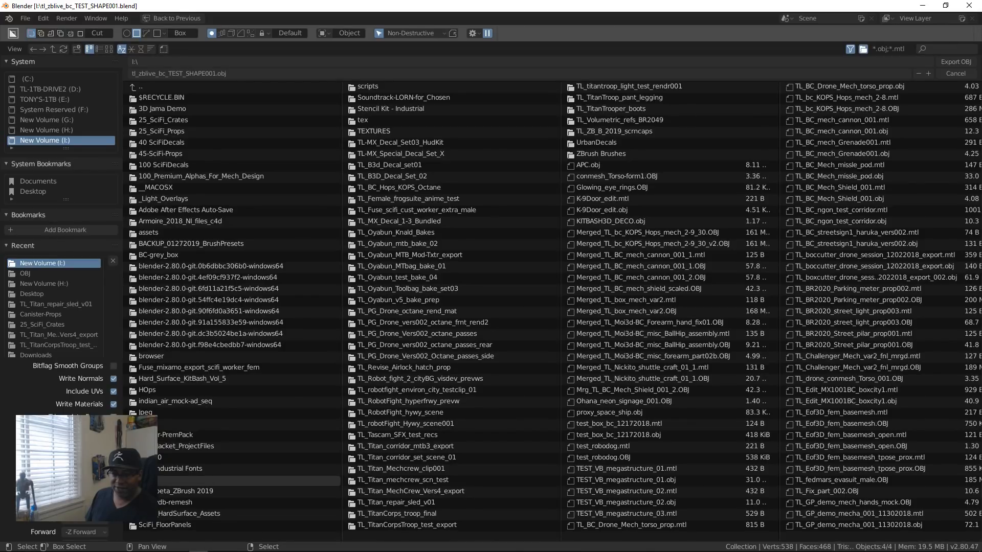
scroll(102, 445, down, 1)
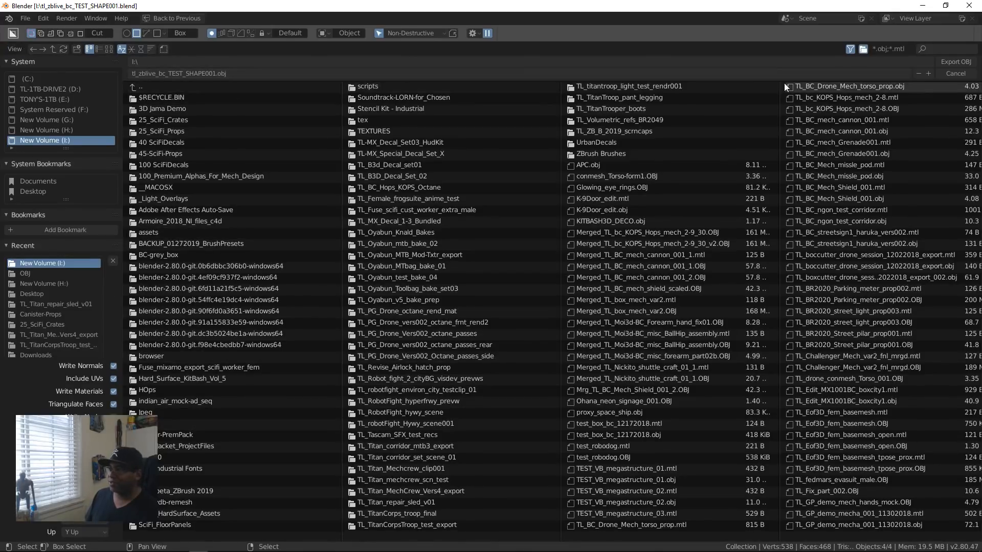
click(954, 62)
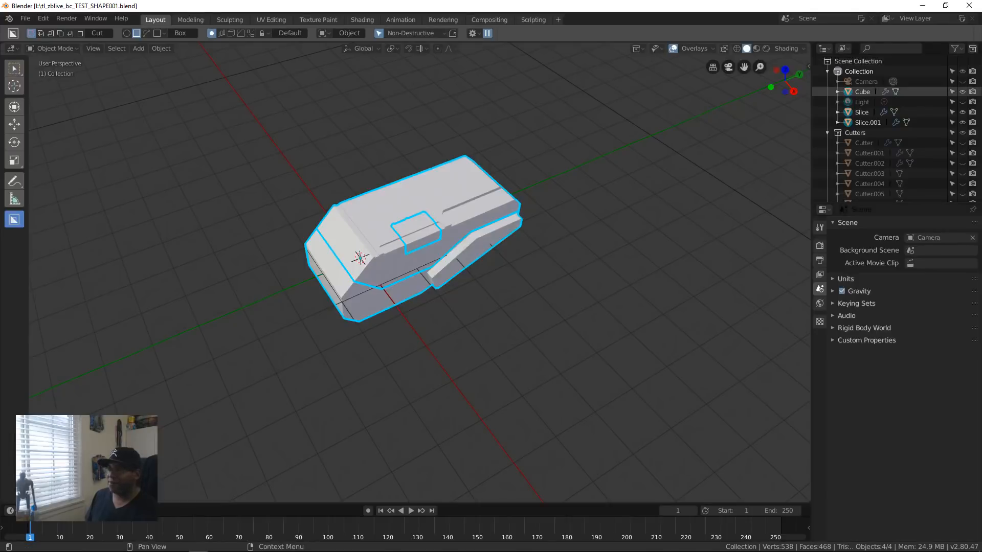
Step: Switch to ZBrush, hide LightBox, draw a PolyMesh3D star on the canvas and enter Edit mode
key(alt+Tab)
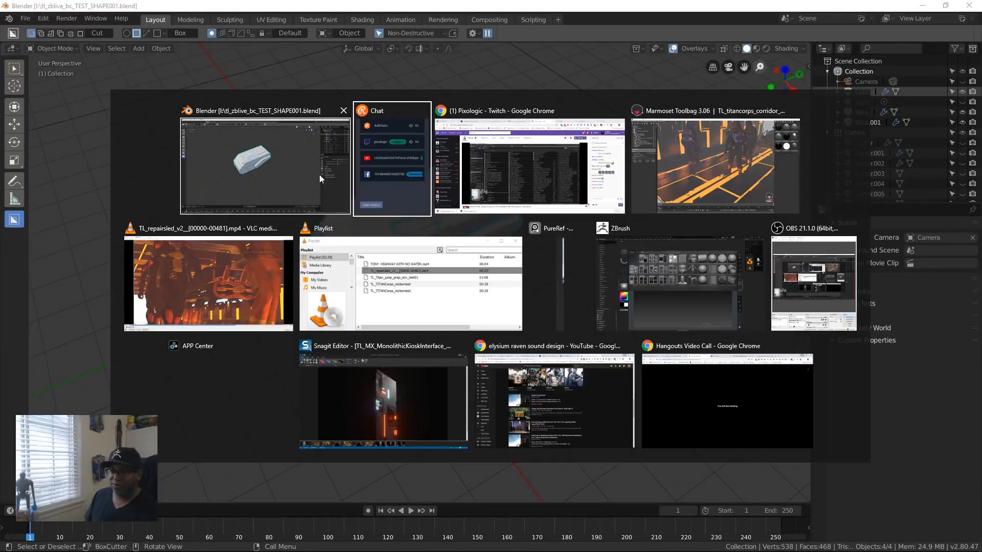
click(686, 261)
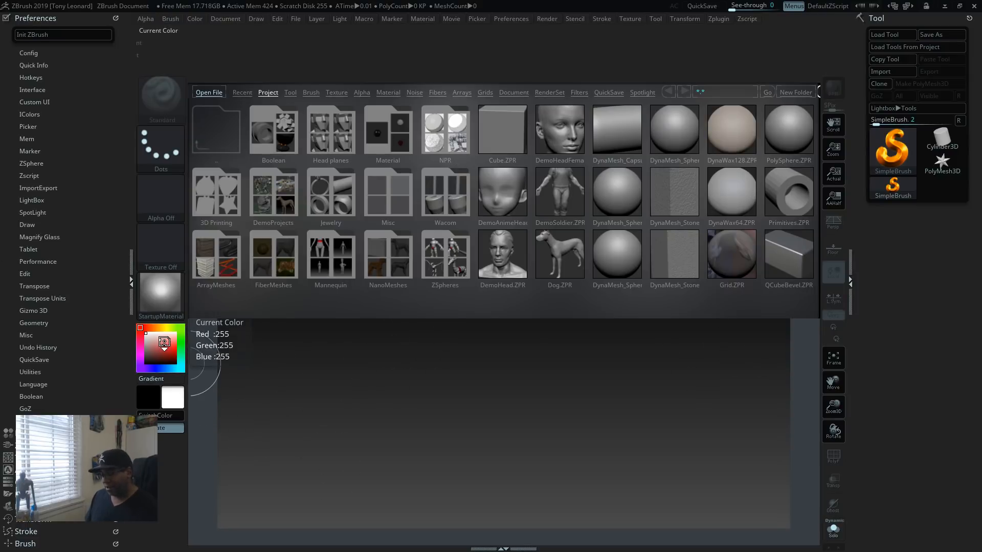
key(comma)
click(941, 166)
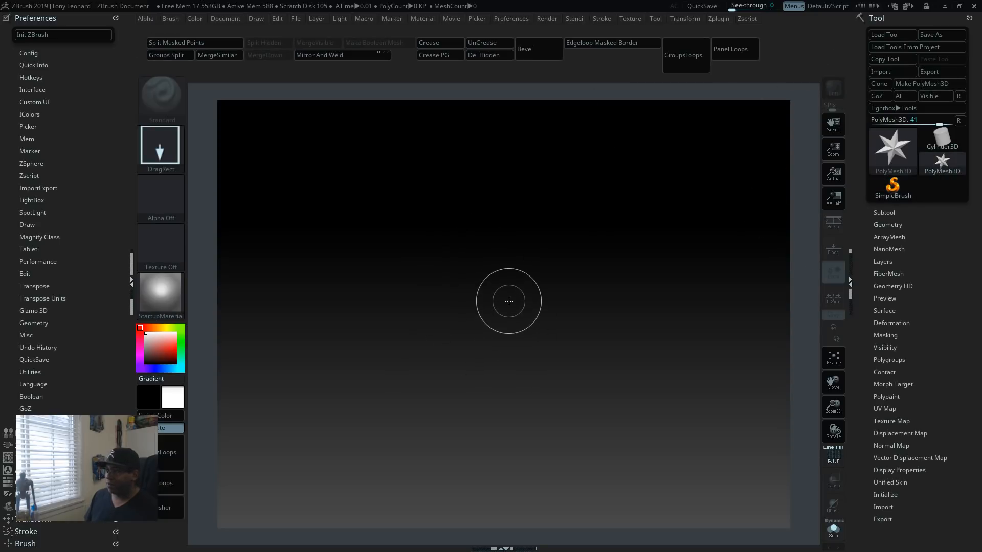
mouse_move(503, 288)
mouse_down()
mouse_move(516, 358)
mouse_move(603, 369)
mouse_move(635, 394)
mouse_up()
key(t)
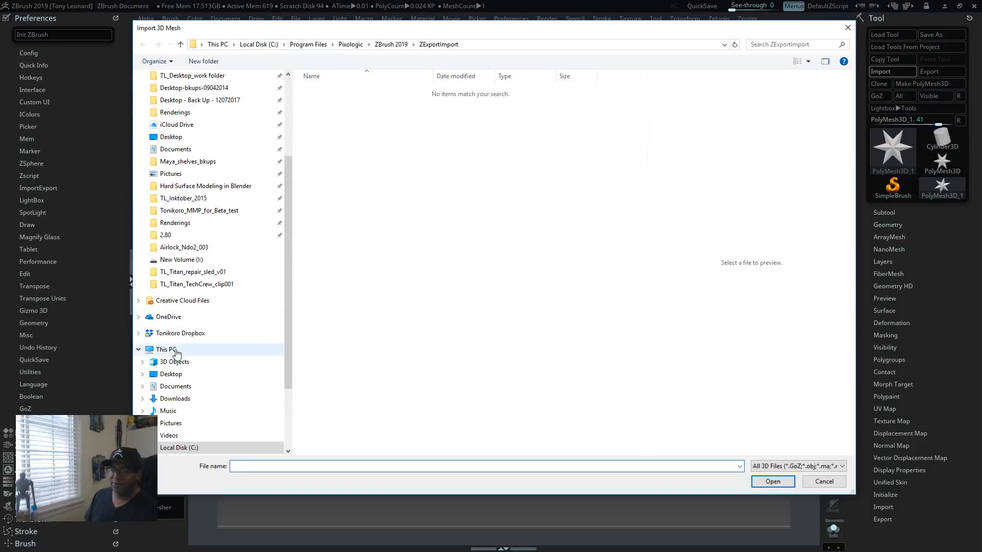
Step: Import tl_zblive_bc_TEST_SHAPE001.obj from the I: drive over the star and remove its unused vertices
scroll(219, 368, down, 3)
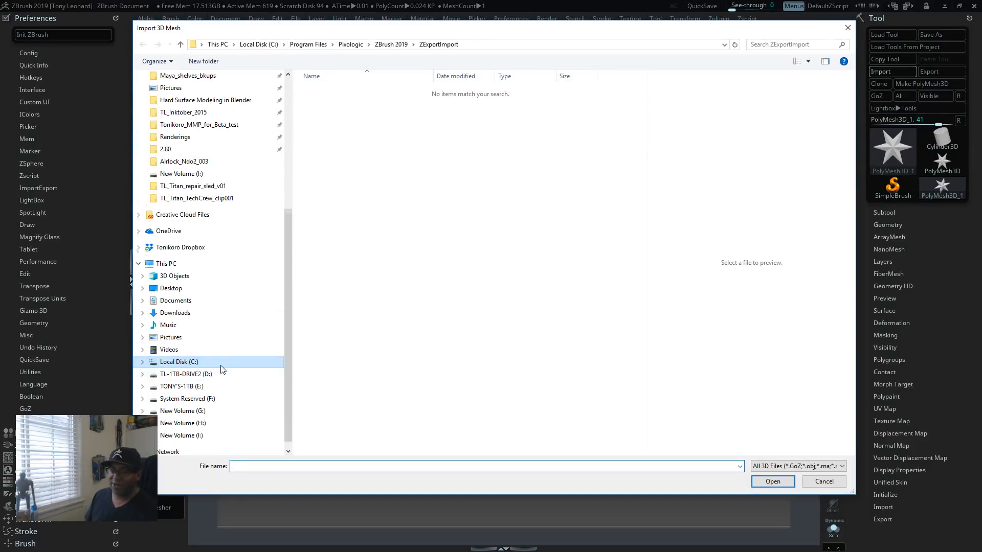
click(186, 424)
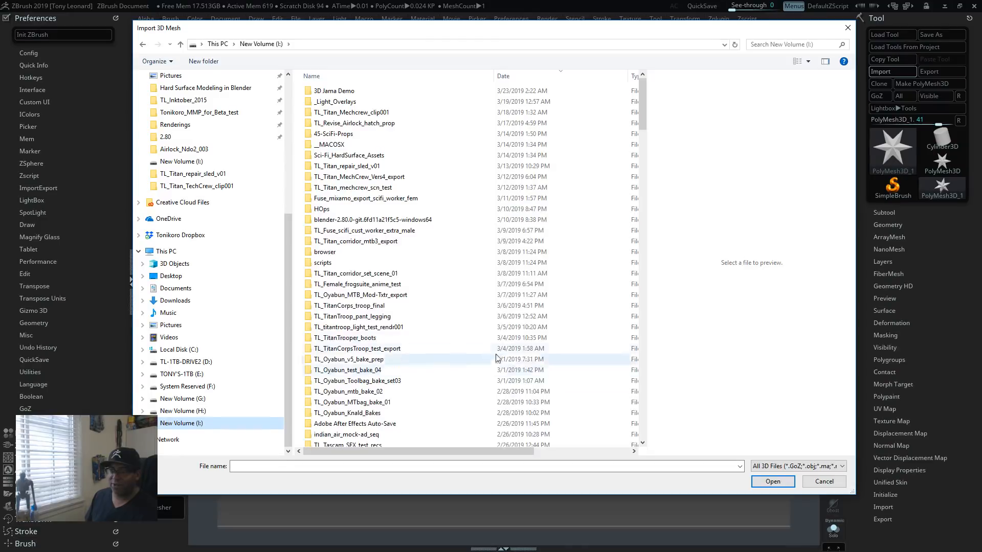
scroll(432, 398, down, 20)
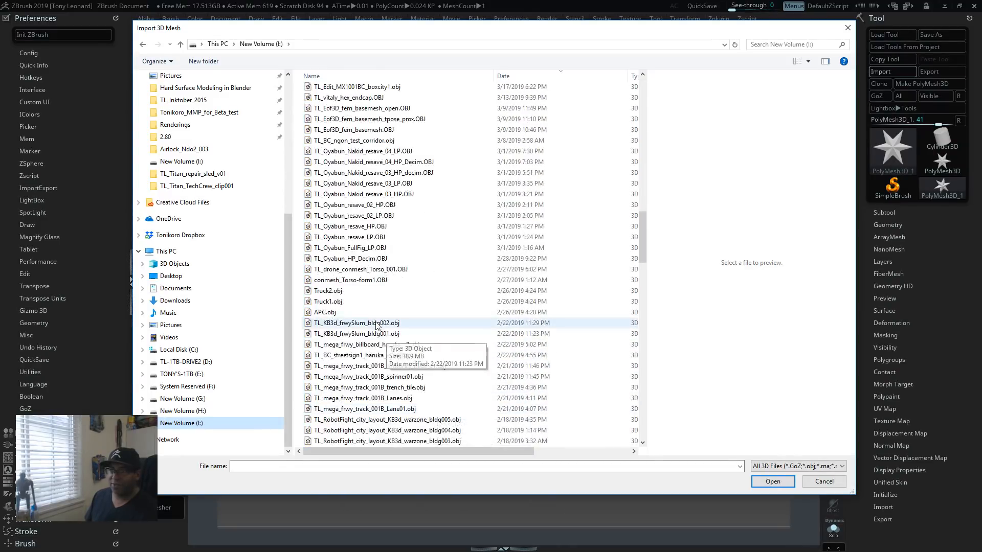
scroll(414, 383, up, 2)
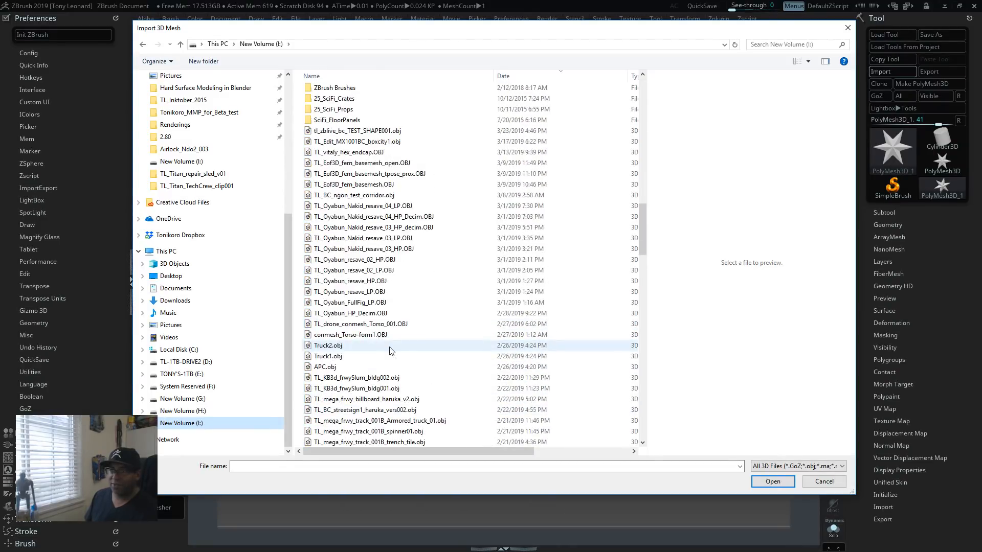
click(335, 131)
click(773, 481)
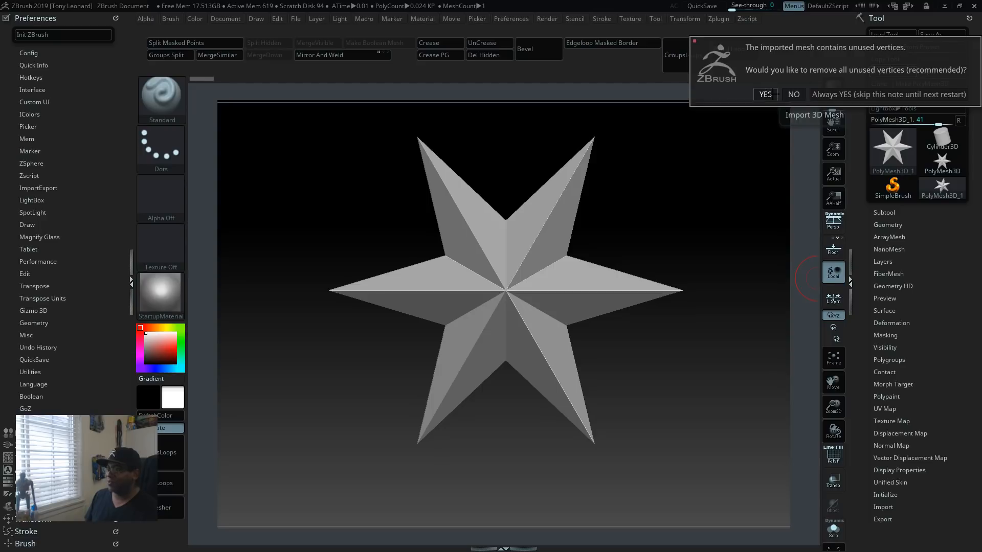
click(767, 95)
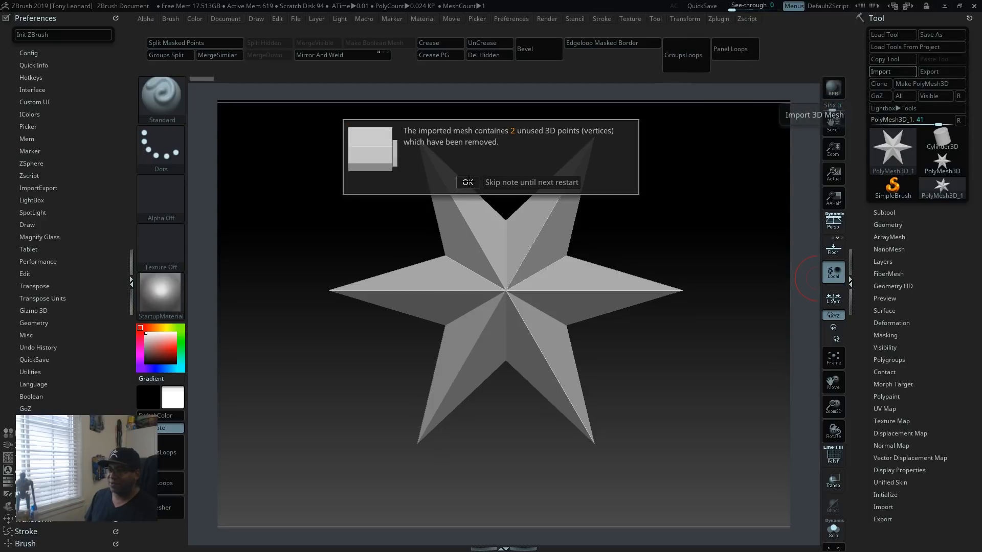
click(467, 182)
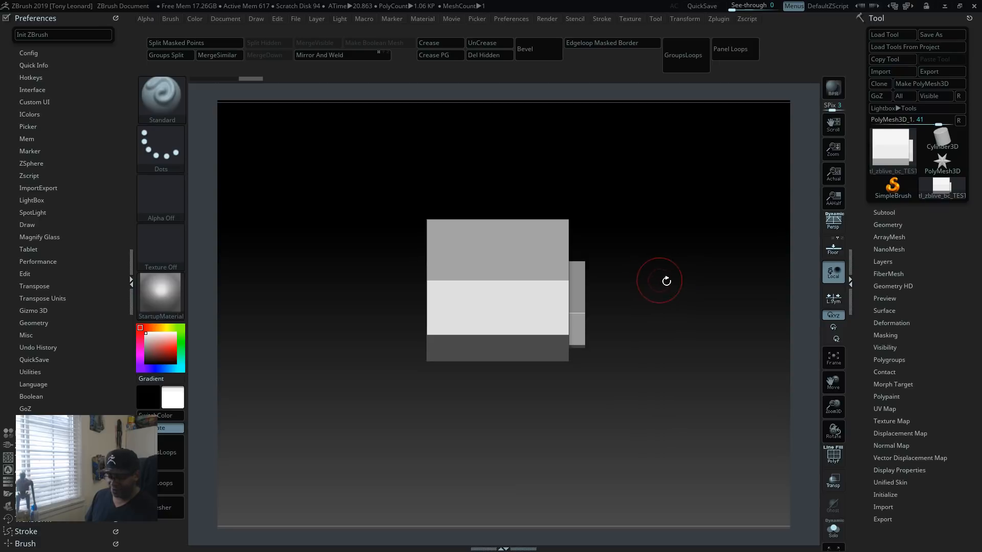
Step: Show the PolyFrame wireframe and polygroup colours on the imported block and inspect it from several angles
mouse_move(659, 311)
mouse_down()
mouse_move(610, 378)
mouse_move(643, 409)
mouse_move(615, 444)
mouse_move(638, 418)
mouse_move(659, 413)
mouse_move(662, 427)
mouse_up()
key(shift+f)
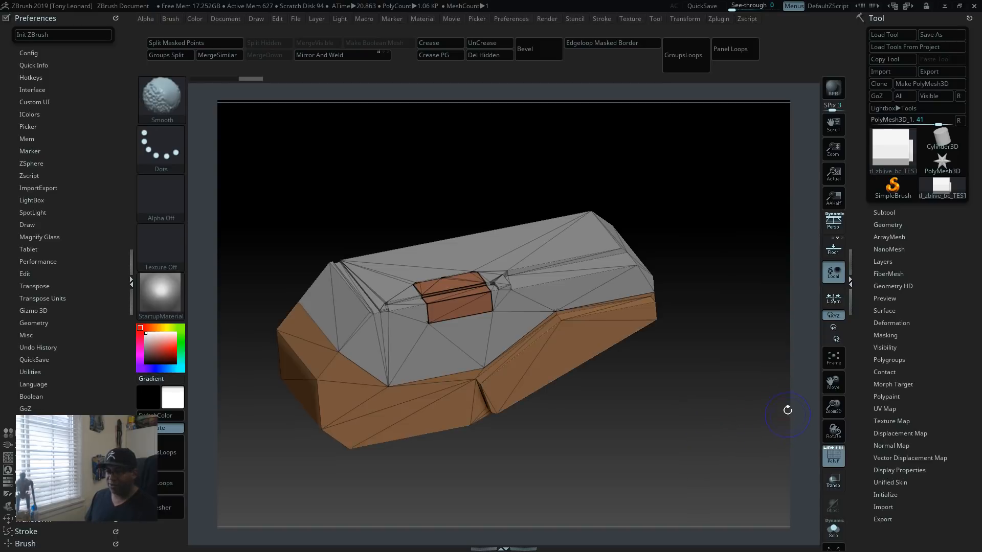
mouse_move(692, 471)
mouse_down()
mouse_move(701, 404)
mouse_move(470, 224)
mouse_move(697, 313)
mouse_move(686, 385)
mouse_move(711, 439)
mouse_move(724, 417)
mouse_move(710, 447)
mouse_move(731, 399)
mouse_move(708, 358)
mouse_move(698, 345)
mouse_move(617, 323)
mouse_up()
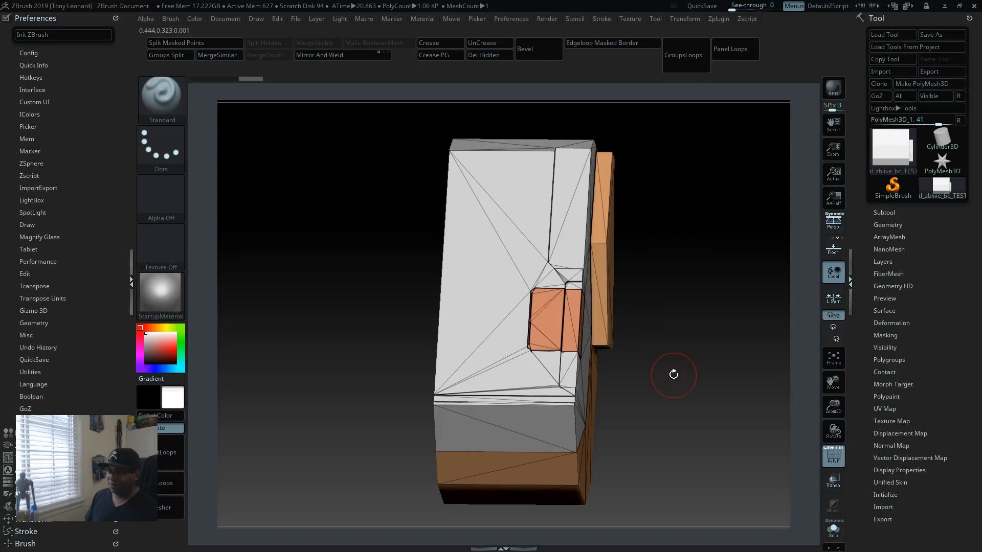
drag(717, 403, 668, 372)
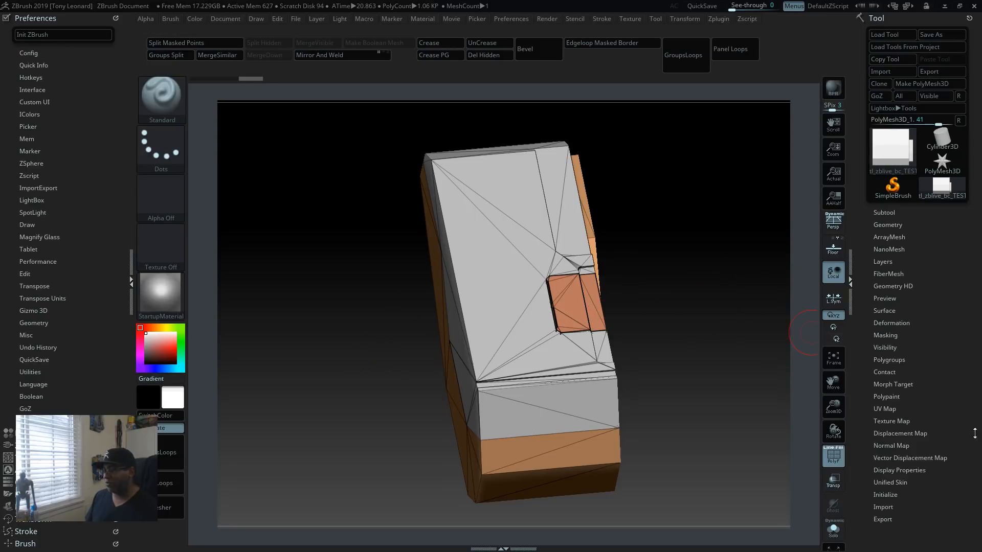
Step: Flip the imported block to its opposite side with the Deformation Mirror
click(892, 323)
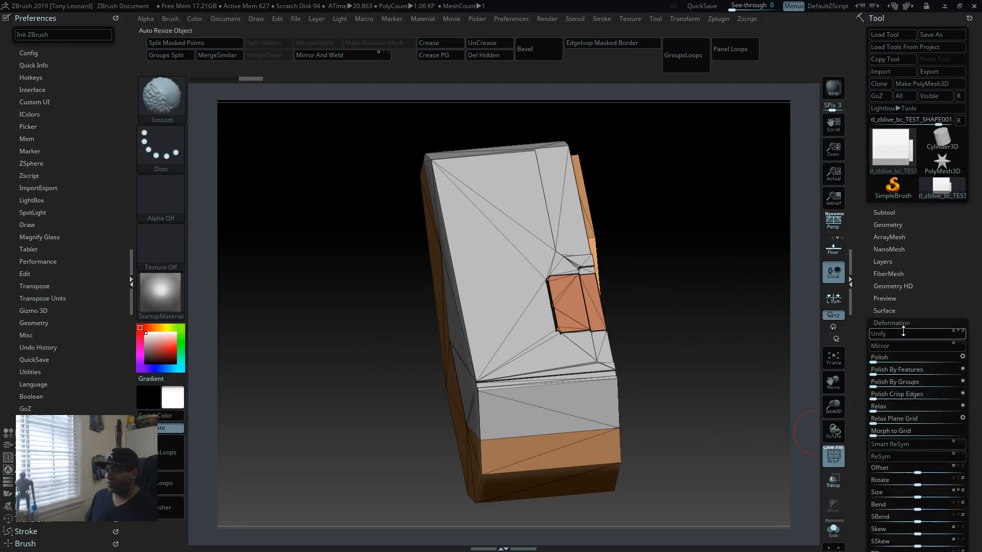
click(902, 347)
drag(694, 351, 624, 390)
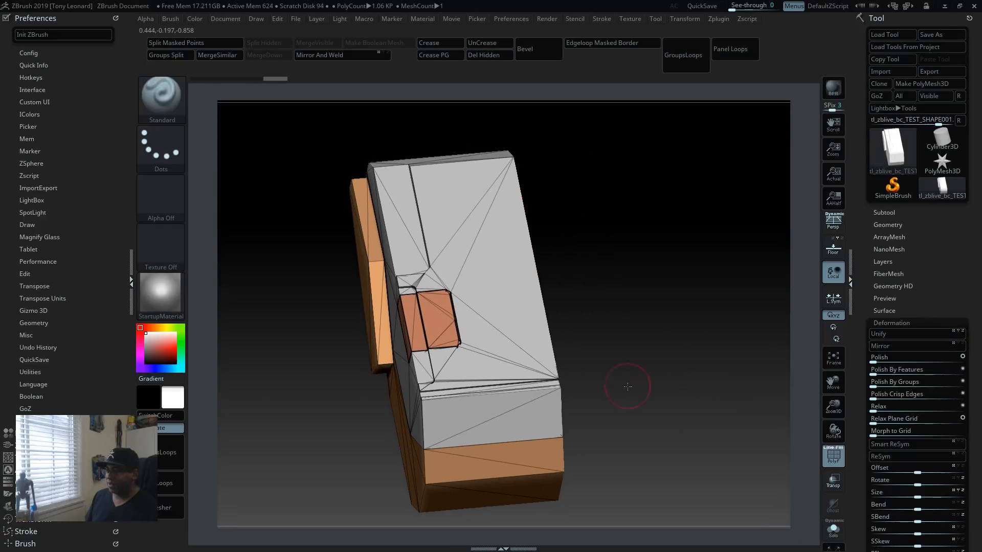
Step: Apply Mirror And Weld to the imported block to build both symmetrical halves and check the mirrored form
click(883, 225)
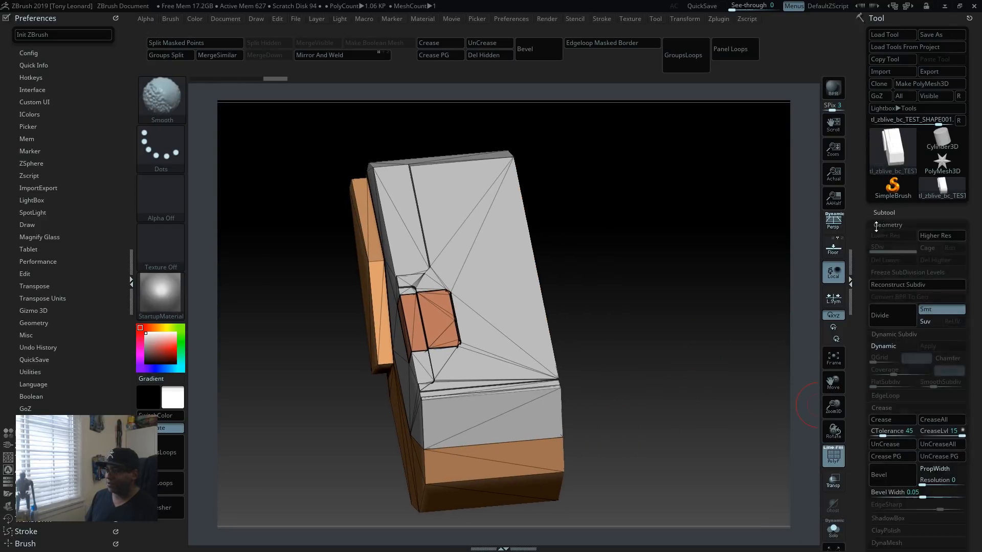
drag(865, 460, 866, 275)
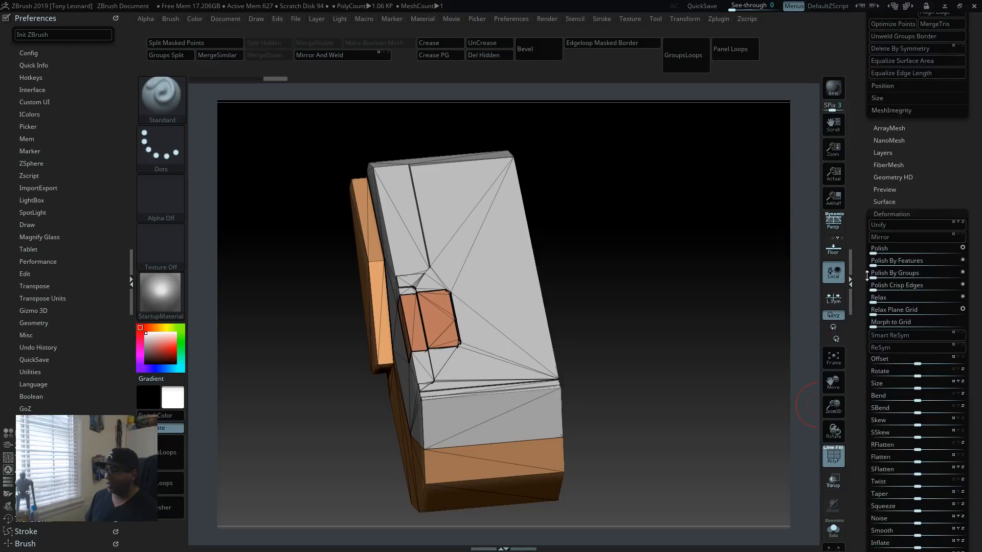
drag(866, 110, 870, 219)
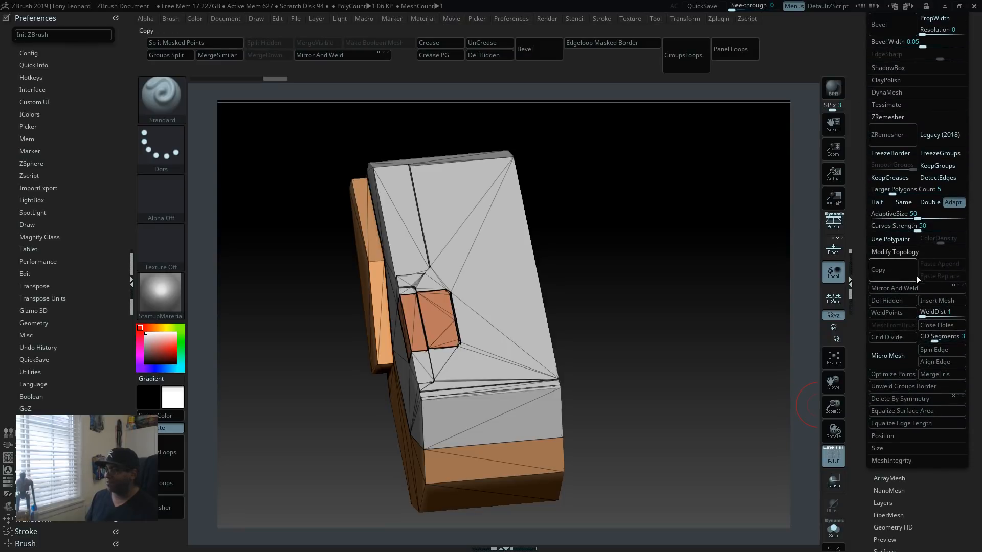
click(895, 288)
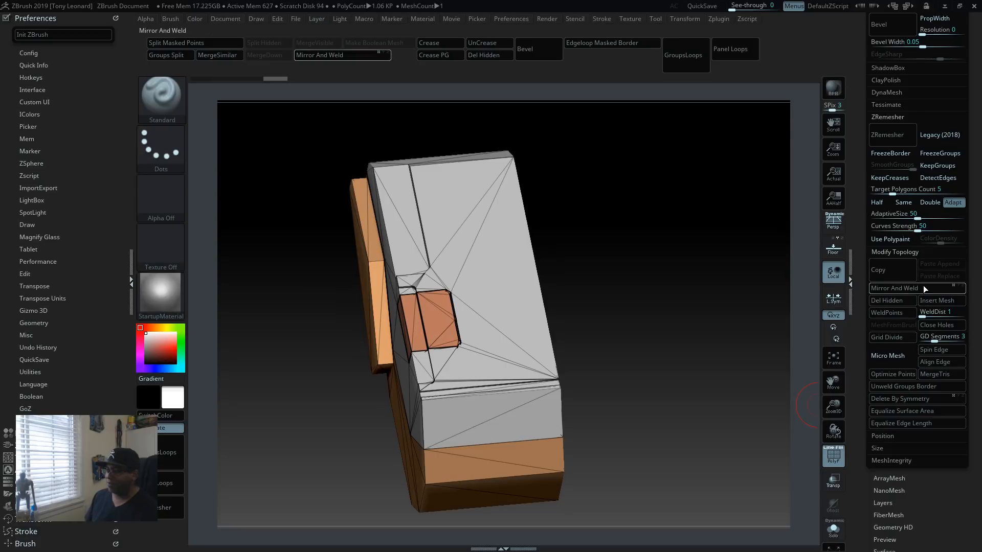
drag(659, 338, 759, 439)
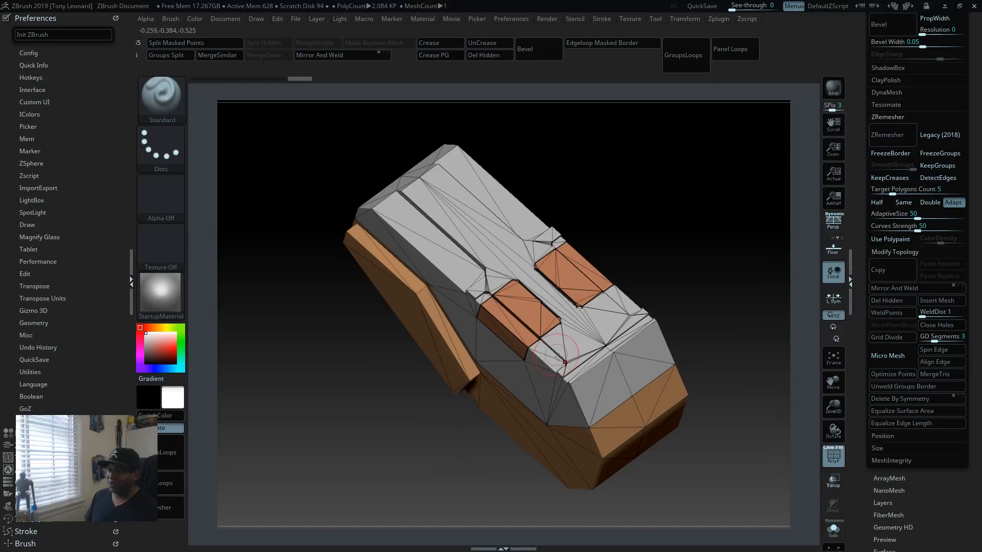
drag(695, 340, 755, 385)
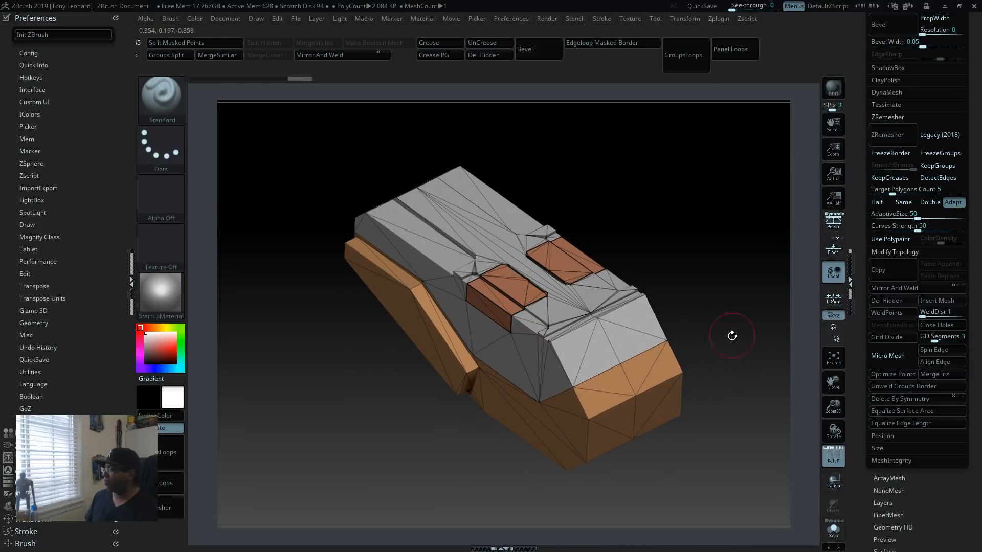
alt+drag(732, 336, 729, 355)
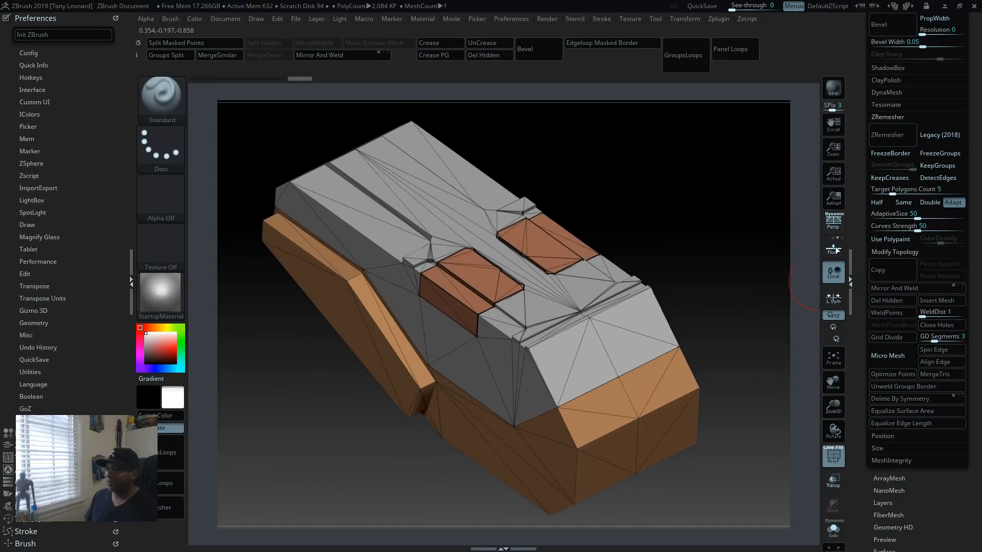
Step: Split the mirrored block into separate subtools by polygroup, accepting the non-undoable warning for the rest of the session
drag(858, 163, 866, 274)
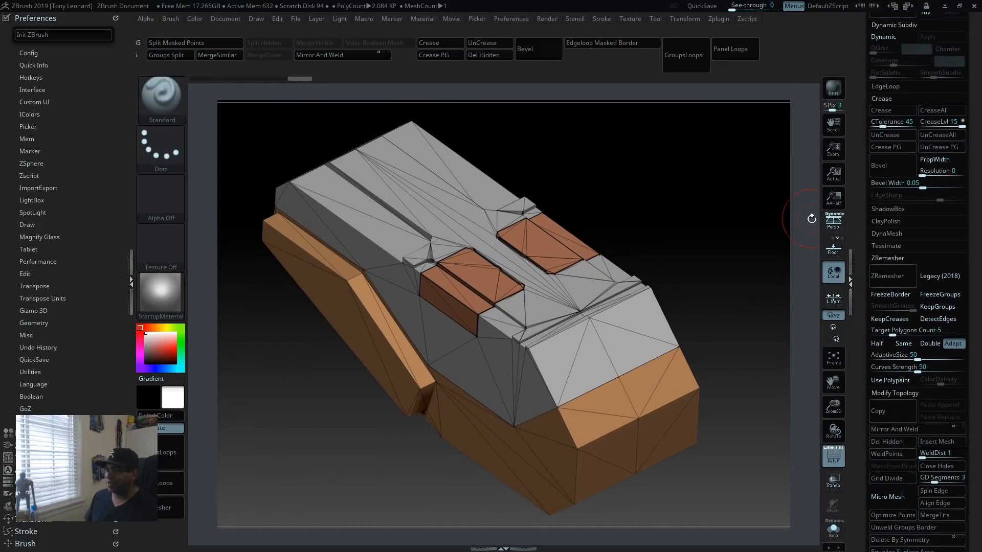
drag(861, 371, 858, 445)
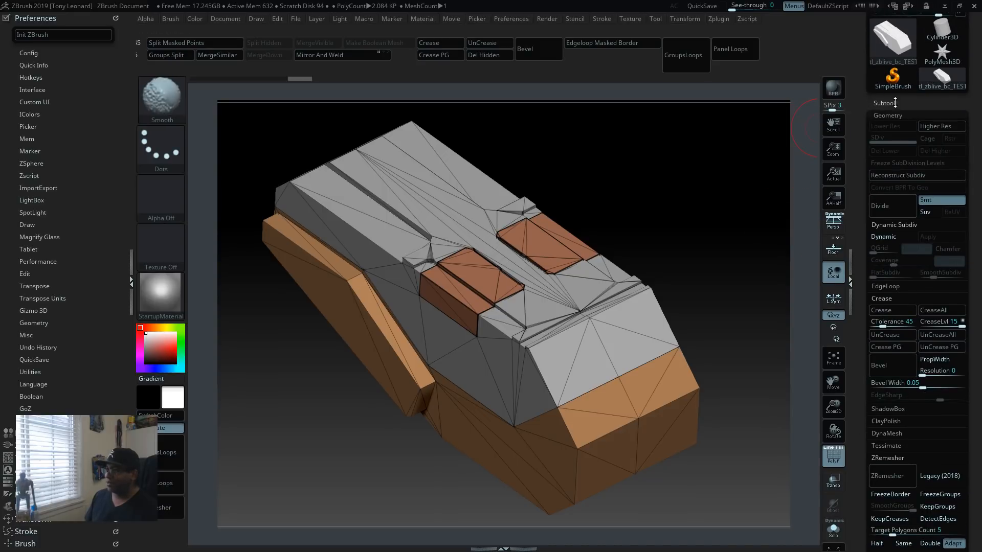
click(879, 103)
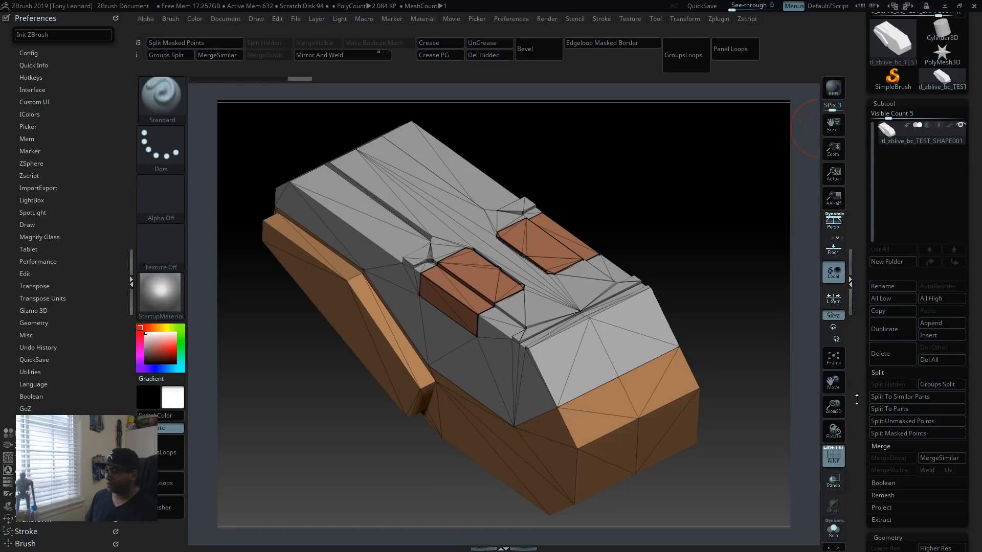
drag(859, 409, 862, 364)
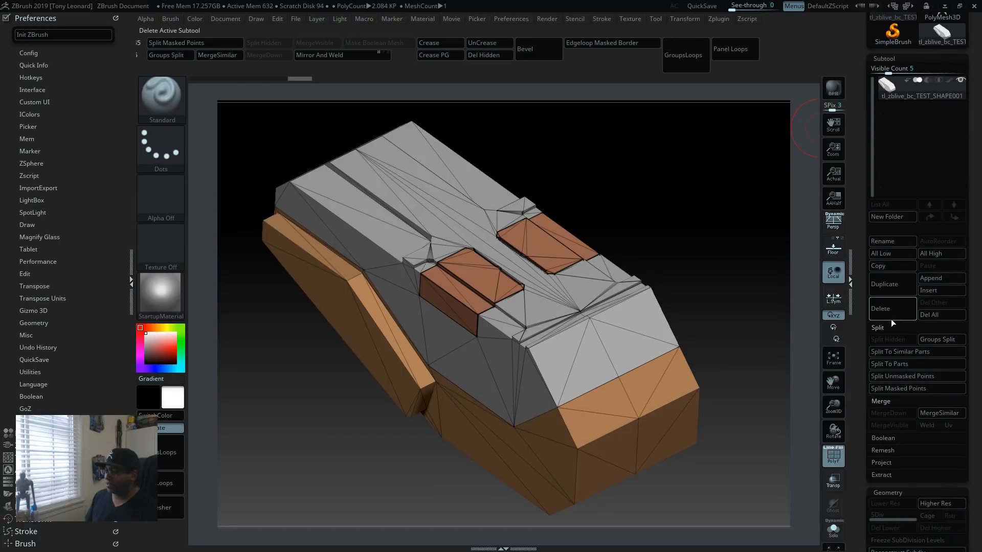
click(946, 340)
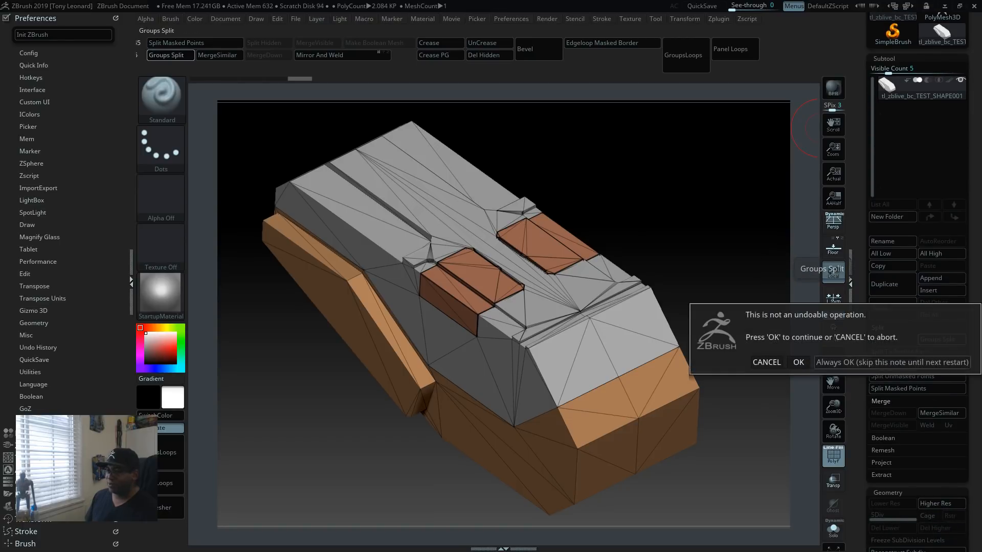
click(861, 363)
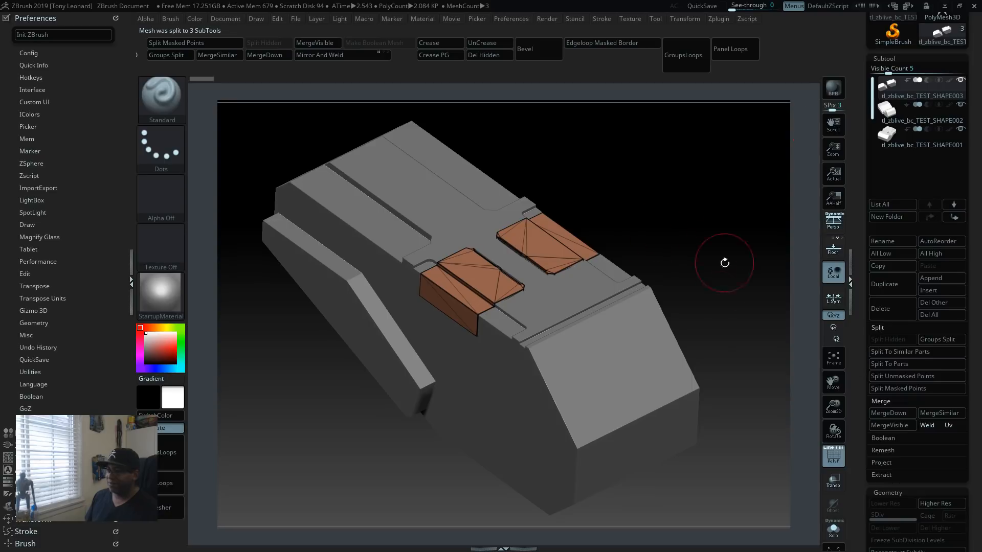
drag(724, 263, 718, 233)
drag(766, 254, 738, 256)
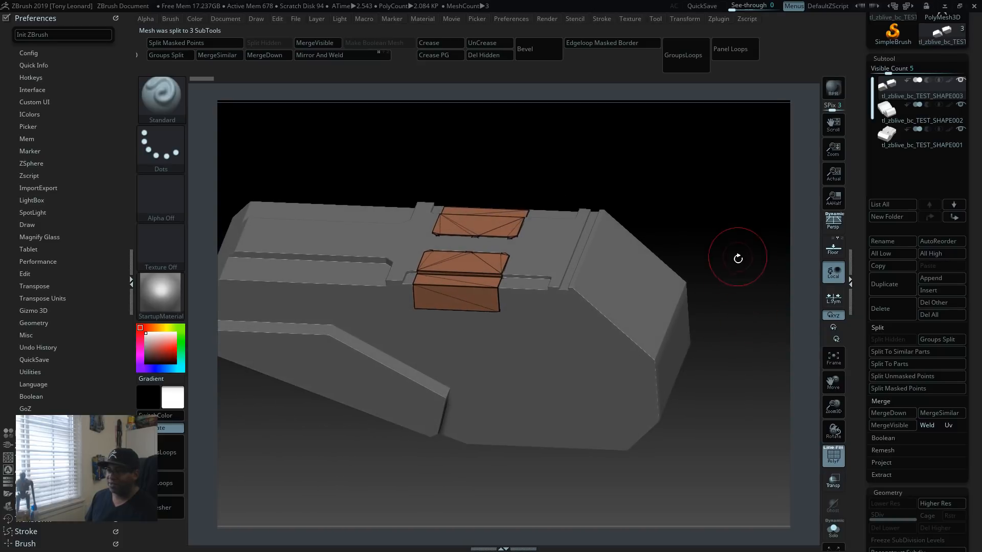
Step: Isolate the small insert blocks subtool in Solo mode and examine its grooves and bevelled edges up close
click(838, 532)
alt+drag(689, 463, 703, 483)
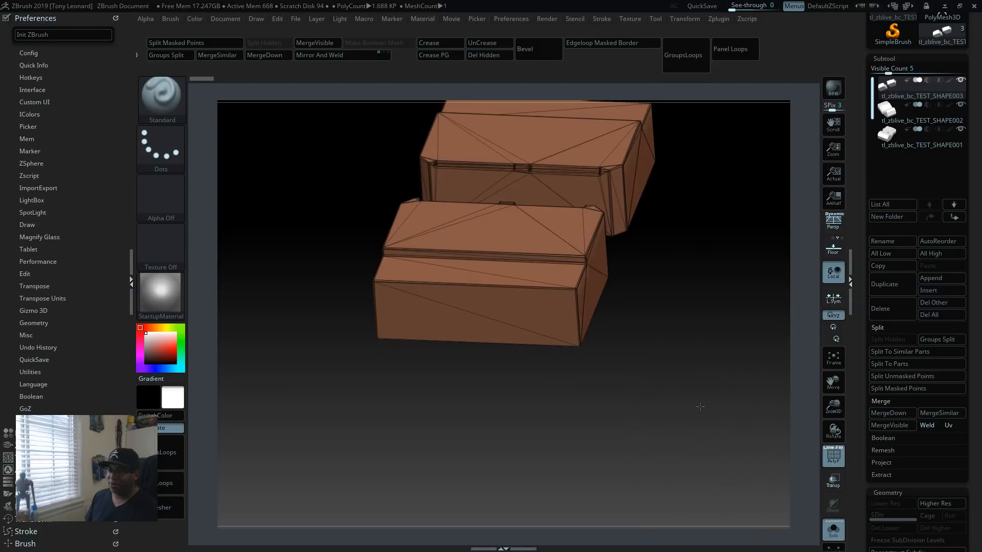
alt+drag(699, 405, 638, 465)
alt+drag(655, 412, 694, 490)
alt+drag(730, 431, 644, 463)
drag(699, 437, 643, 408)
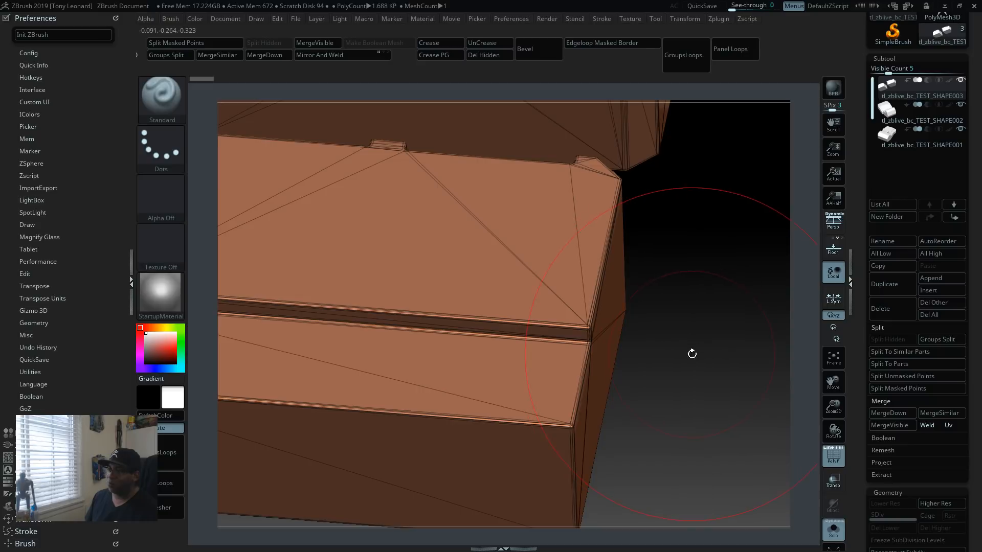
mouse_move(693, 355)
mouse_down()
mouse_move(646, 334)
mouse_move(690, 368)
mouse_up()
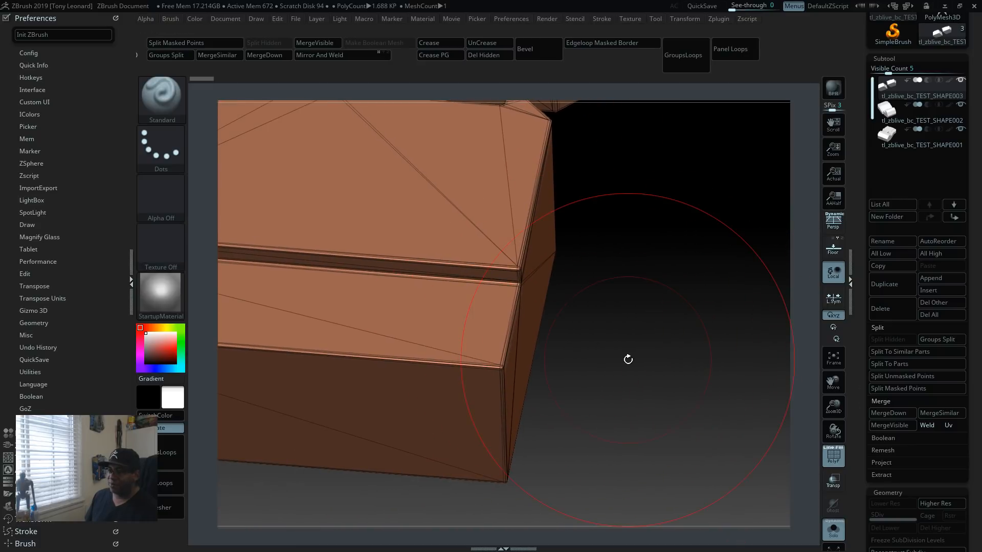
key(s)
drag(628, 364, 616, 364)
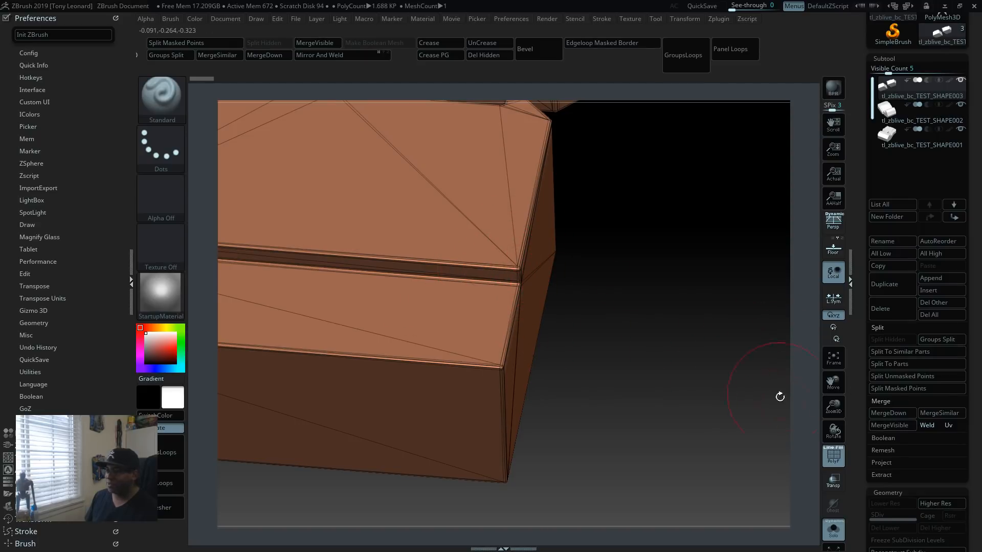
Step: Collapse the ZRemesher, Modify Topology and Deformation settings and expose the Polygroups options
drag(857, 501, 864, 351)
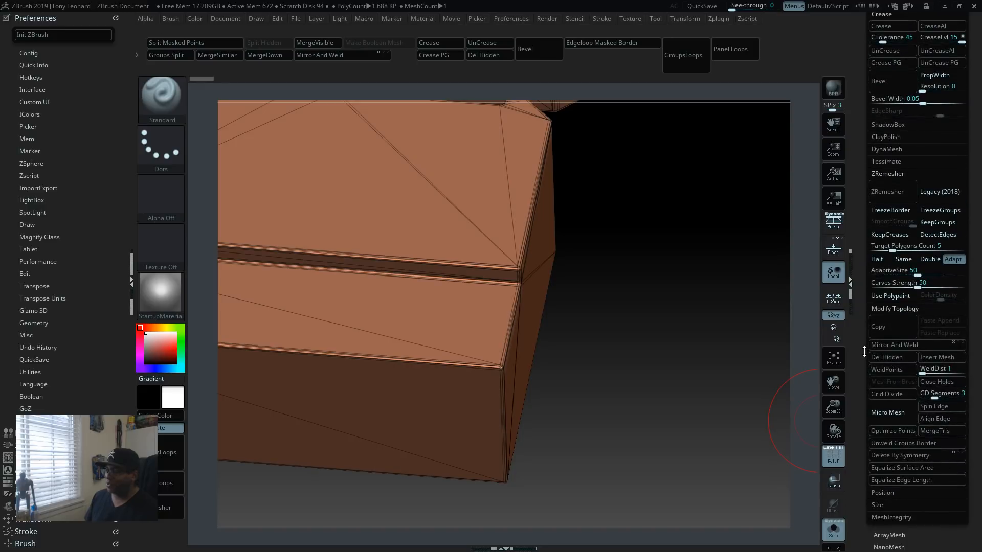
key(shift)
click(896, 173)
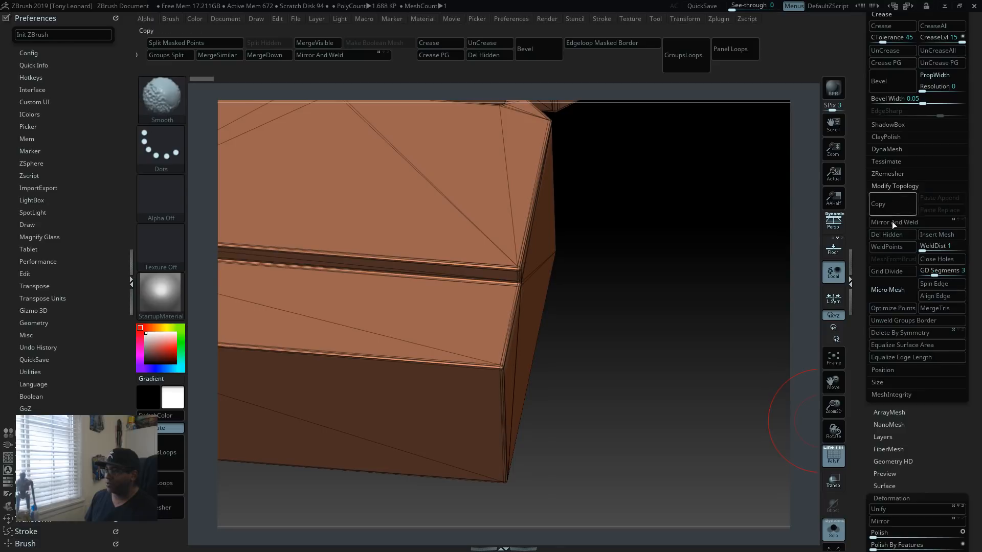
click(893, 187)
key(shift)
click(895, 328)
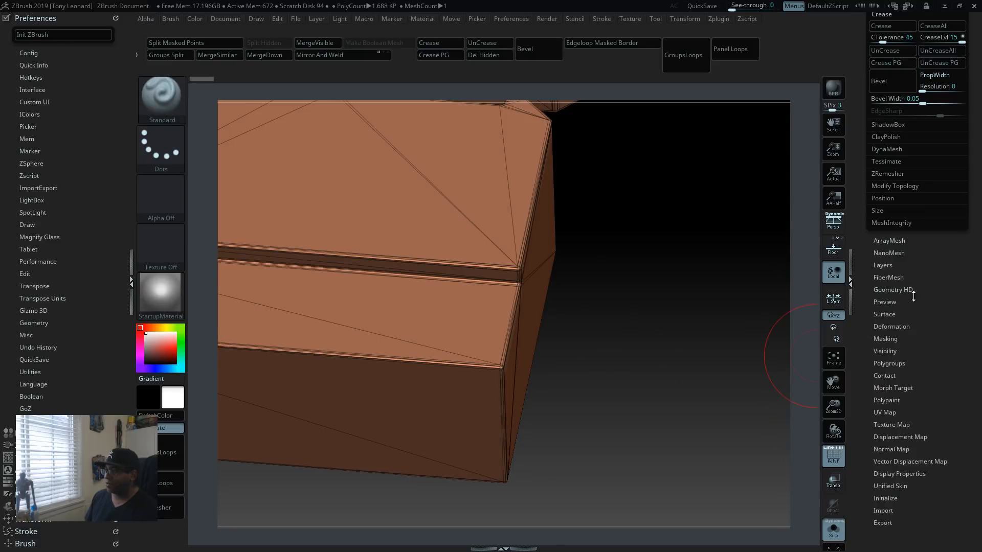
drag(858, 185, 863, 210)
click(892, 386)
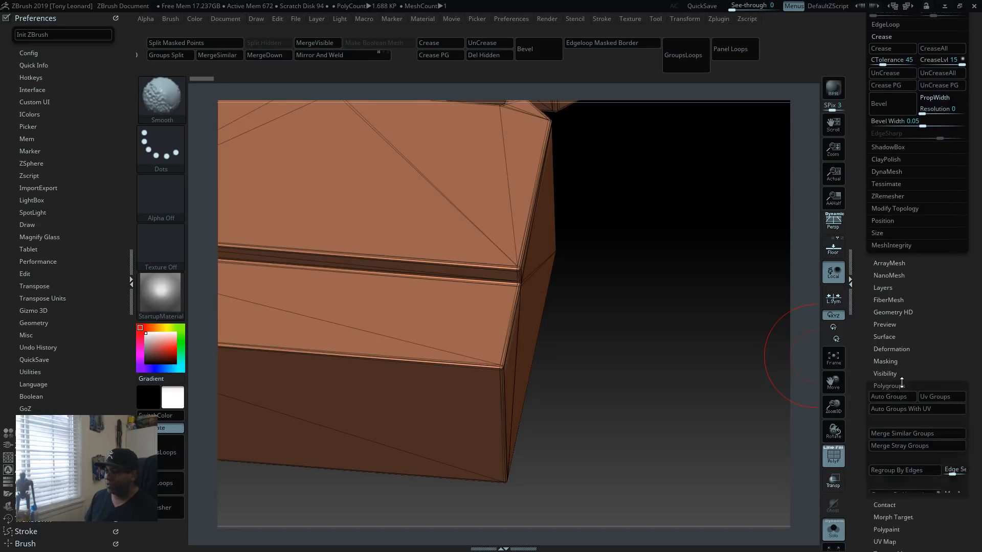
drag(858, 477, 862, 204)
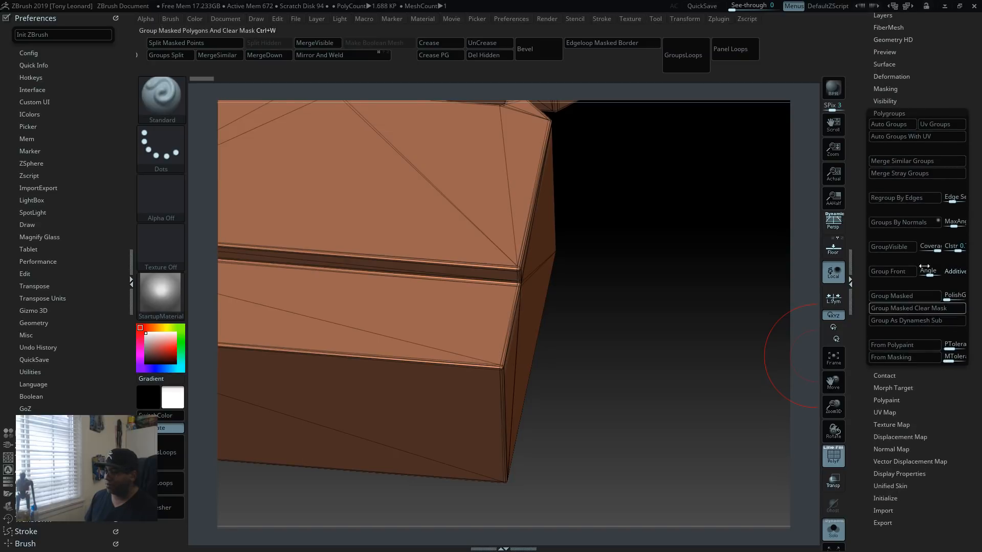
Step: Regroup the insert blocks with Groups By Normals using a maximum angle tolerance of 15
click(959, 219)
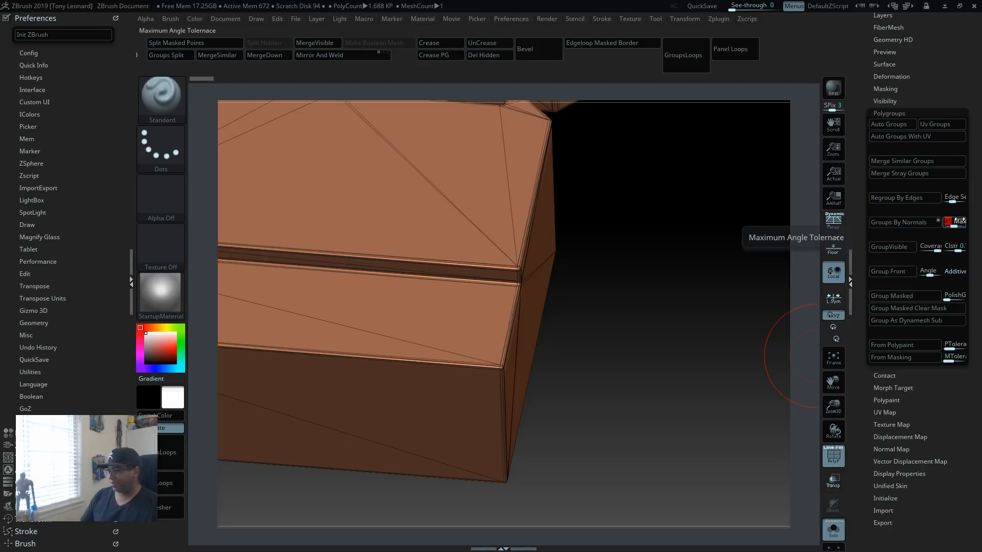
text(15)
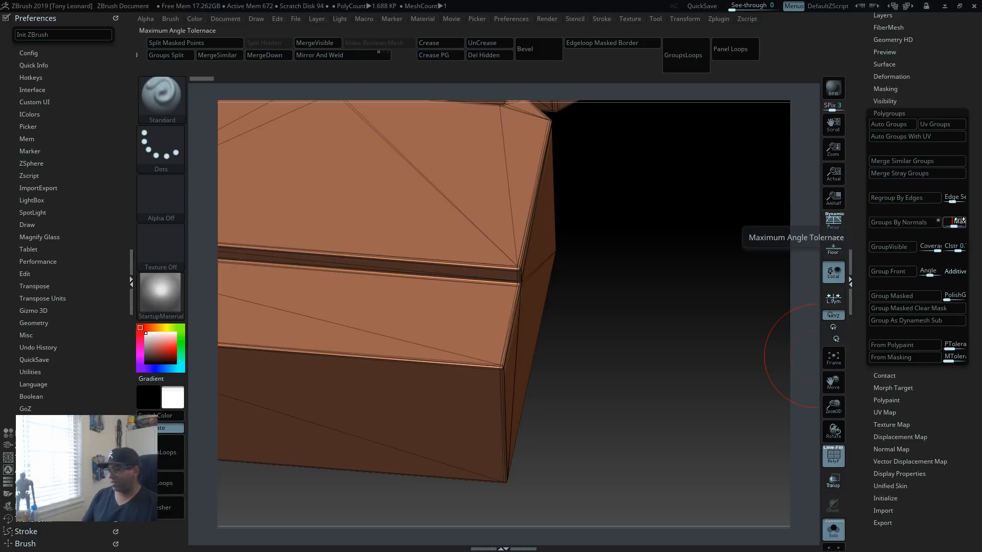
key(Return)
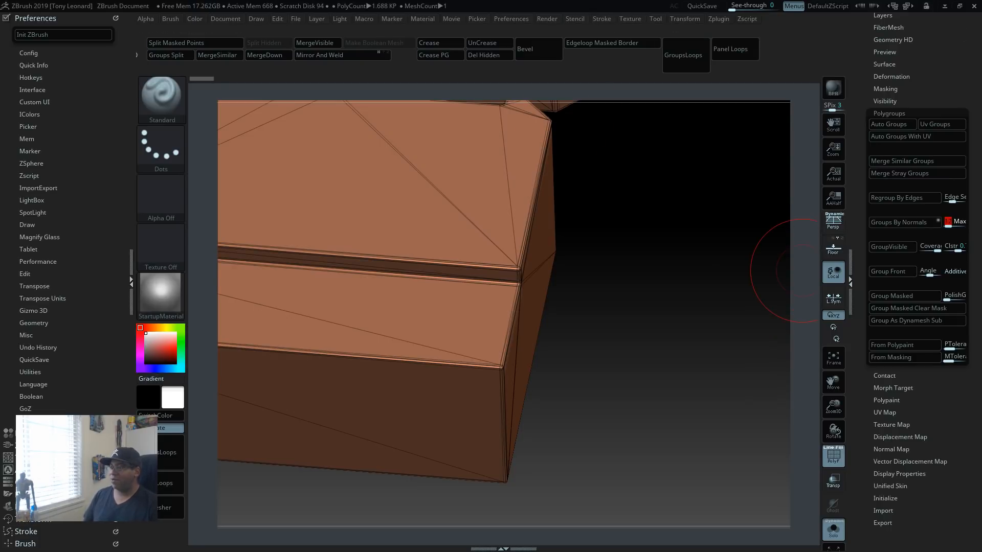
click(910, 222)
Step: Examine how the new polygroups divide the faces and bevels of both insert blocks
drag(629, 337, 752, 452)
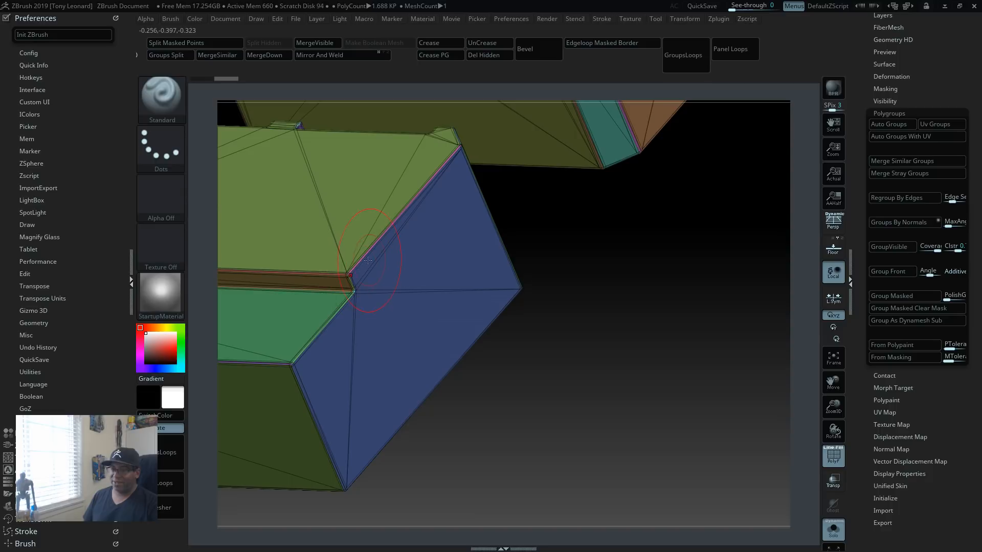
alt+drag(495, 381, 612, 398)
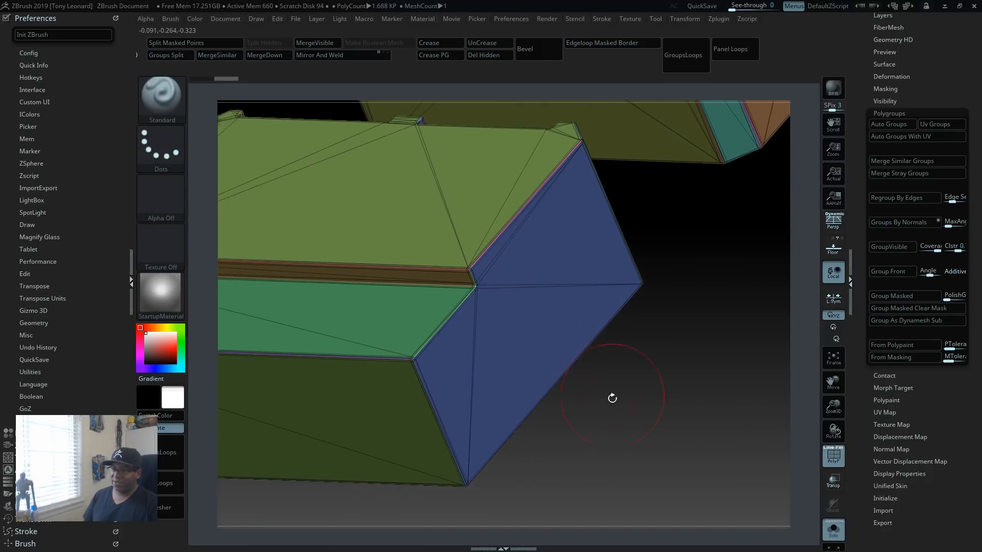
alt+drag(546, 502, 631, 397)
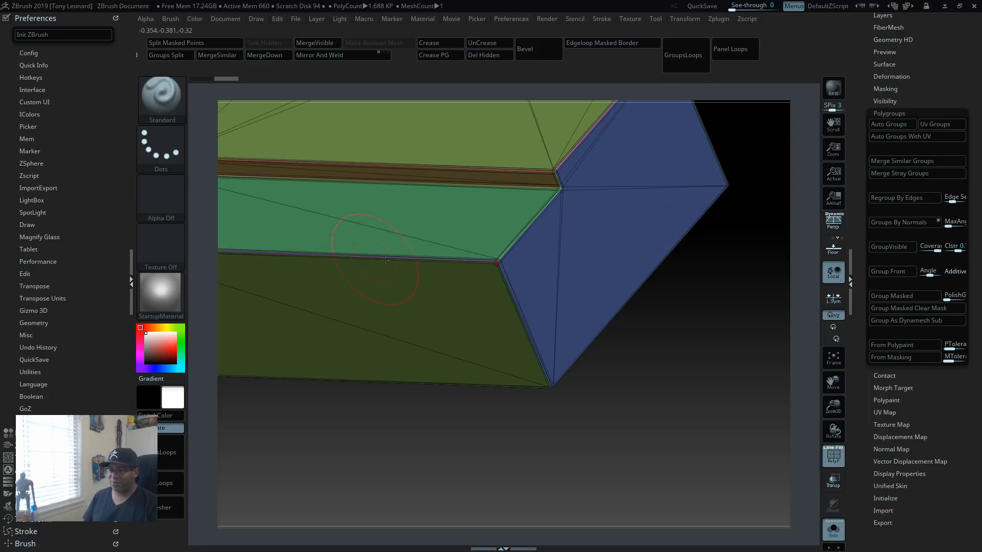
drag(671, 376, 574, 414)
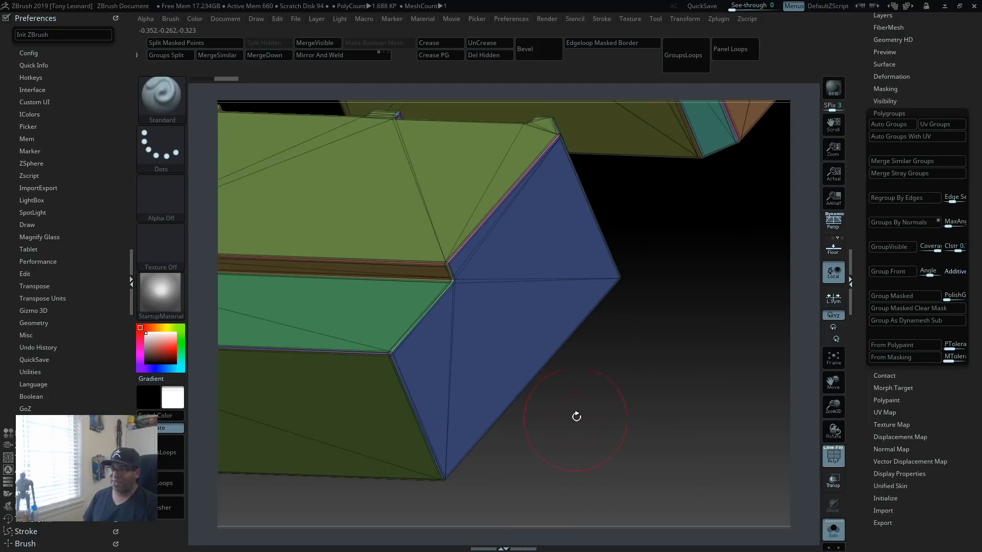
drag(622, 336, 599, 458)
mouse_move(658, 412)
mouse_down()
mouse_move(624, 383)
mouse_move(642, 377)
mouse_move(656, 410)
mouse_up()
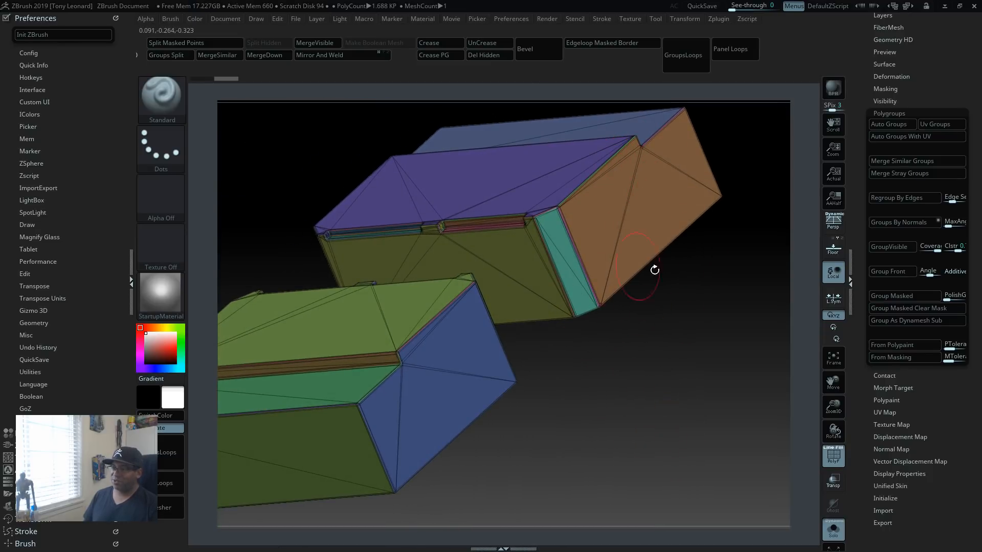
drag(655, 270, 636, 375)
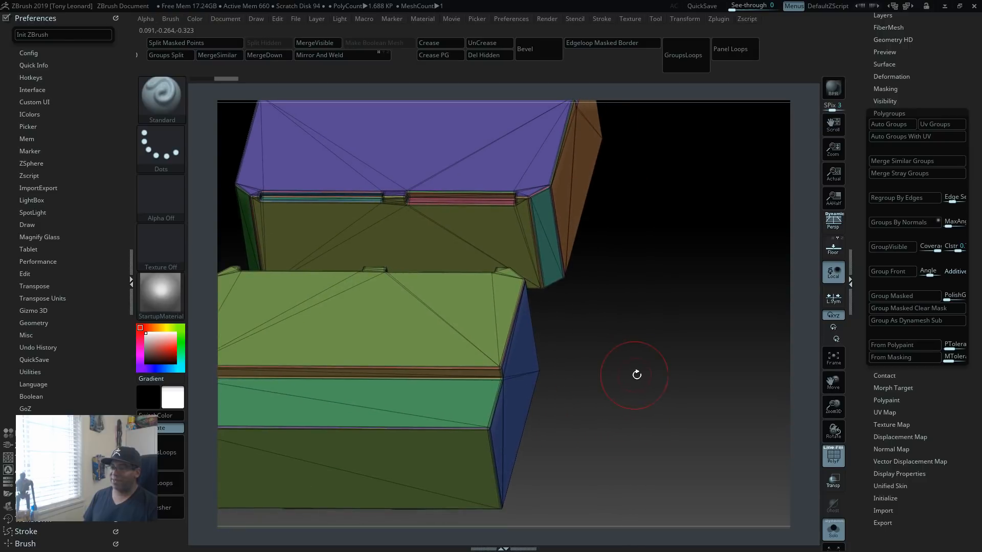
Step: Switch to Blender and view the original block and its cutters from several angles
key(alt+Tab)
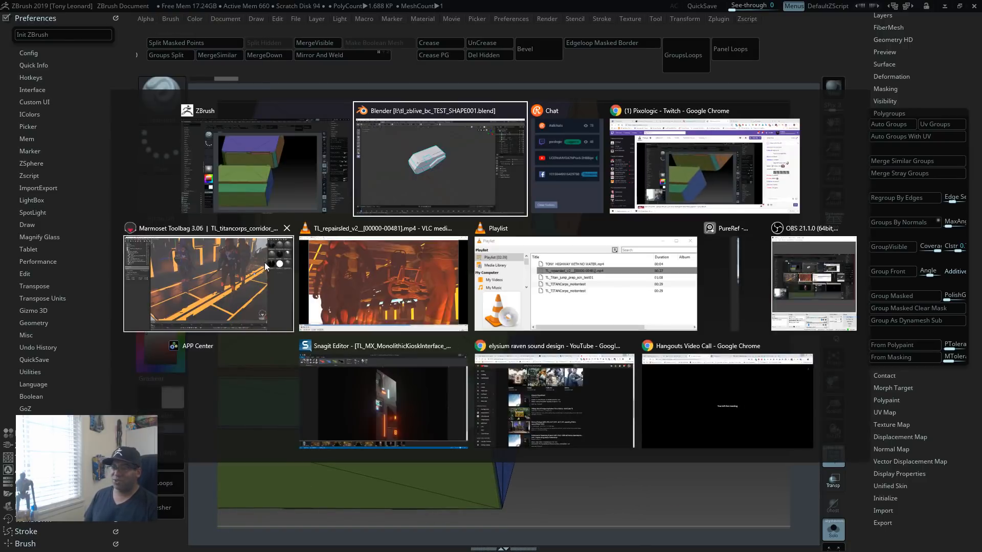
click(439, 174)
middle_drag(446, 316, 499, 322)
drag(503, 319, 496, 302)
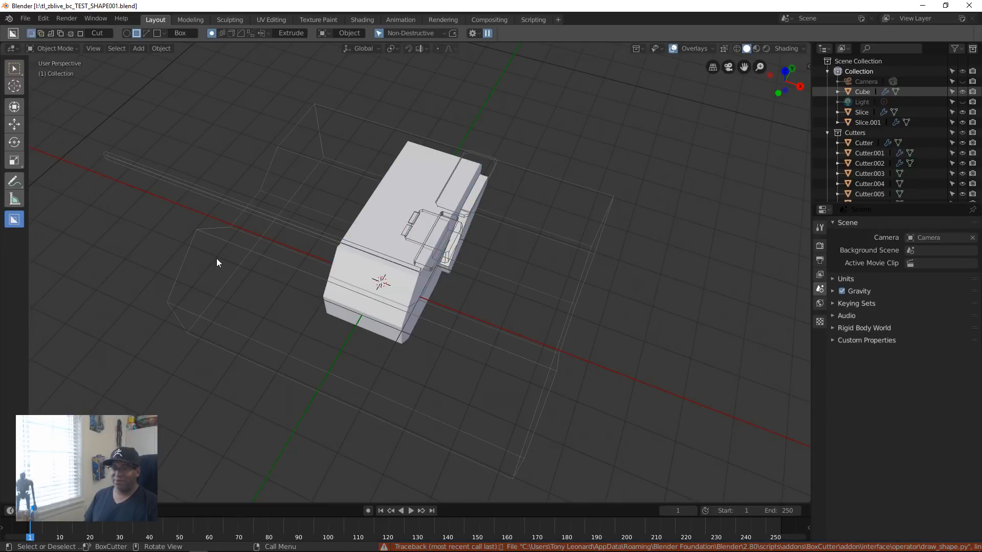
middle_drag(420, 318, 132, 191)
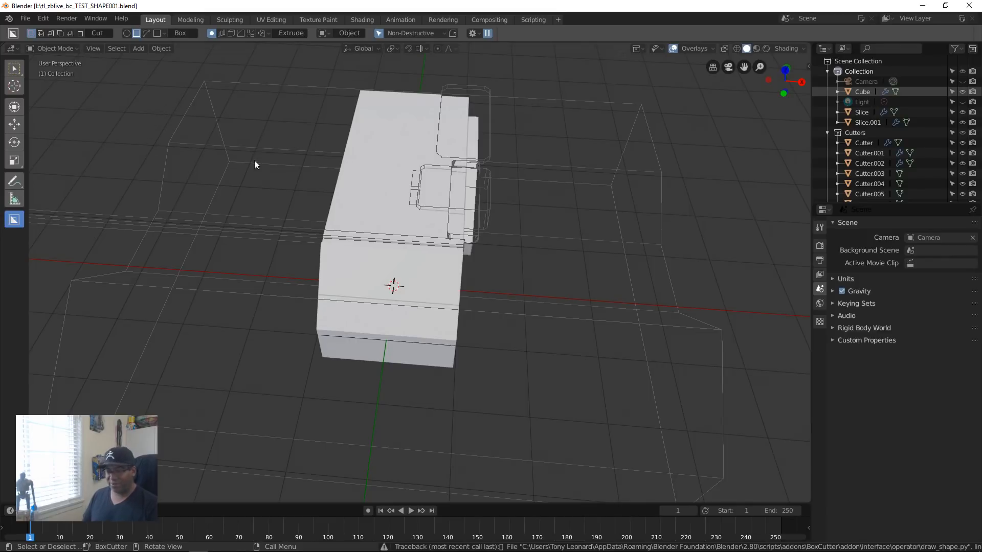
Step: Select and hide the large wireframe cutters that surround the block
drag(137, 106, 258, 222)
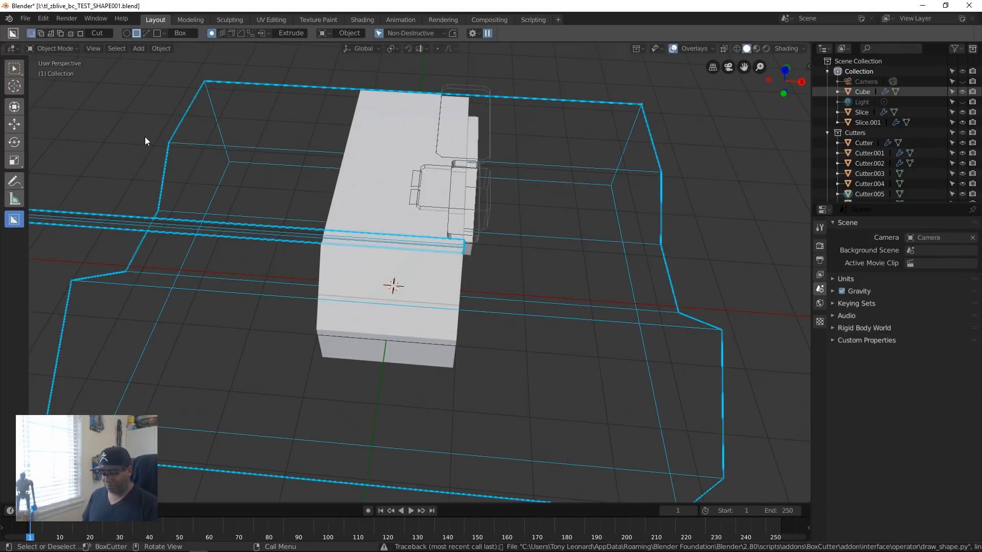
key(h)
middle_drag(354, 276, 426, 300)
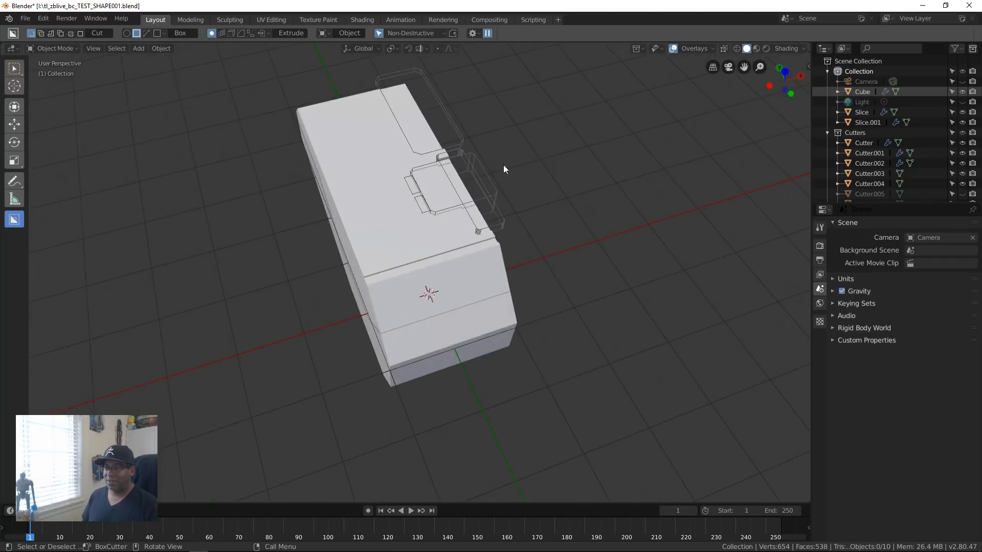
Step: Hide the three wireframe cutters along the block's upper side edge one after another
click(487, 187)
key(h)
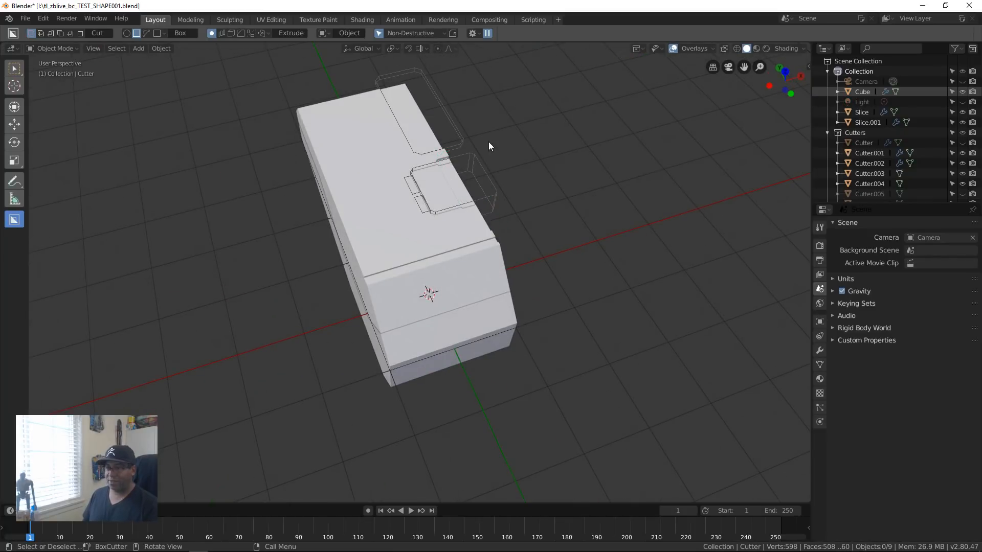
click(473, 150)
key(h)
click(459, 139)
key(h)
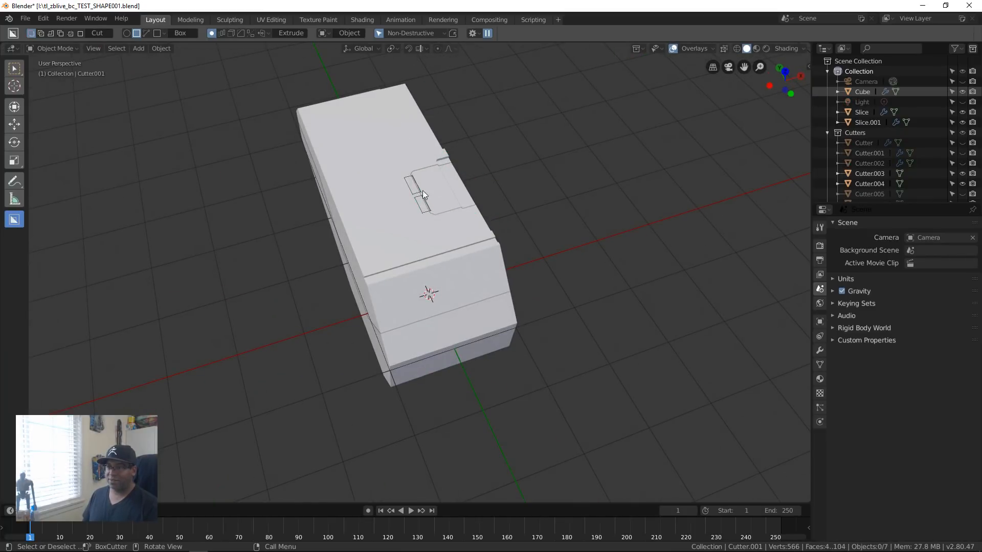
Step: Select and hide the two small rectangular cutters beside the insert block
scroll(470, 219, up, 10)
scroll(471, 218, down, 5)
shift+middle_drag(477, 151, 486, 251)
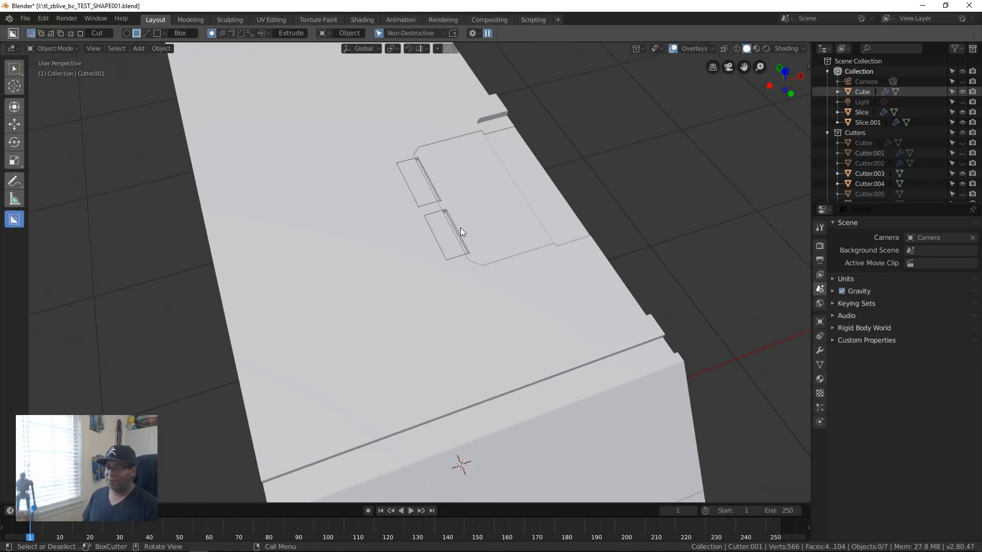
click(458, 232)
shift+click(434, 189)
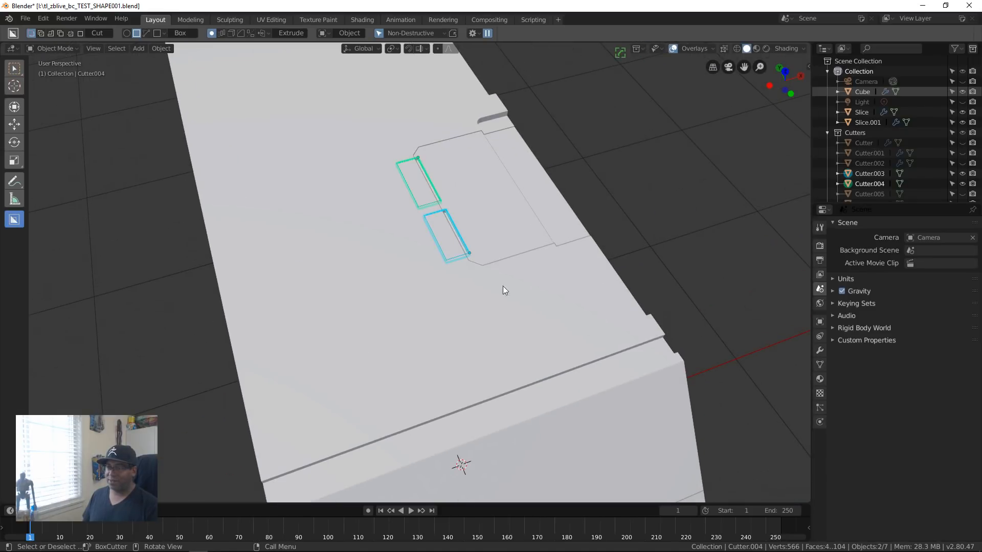
key(h)
Step: Hide the angular cutter covering the lower side of the block
middle_drag(530, 224, 488, 227)
click(483, 259)
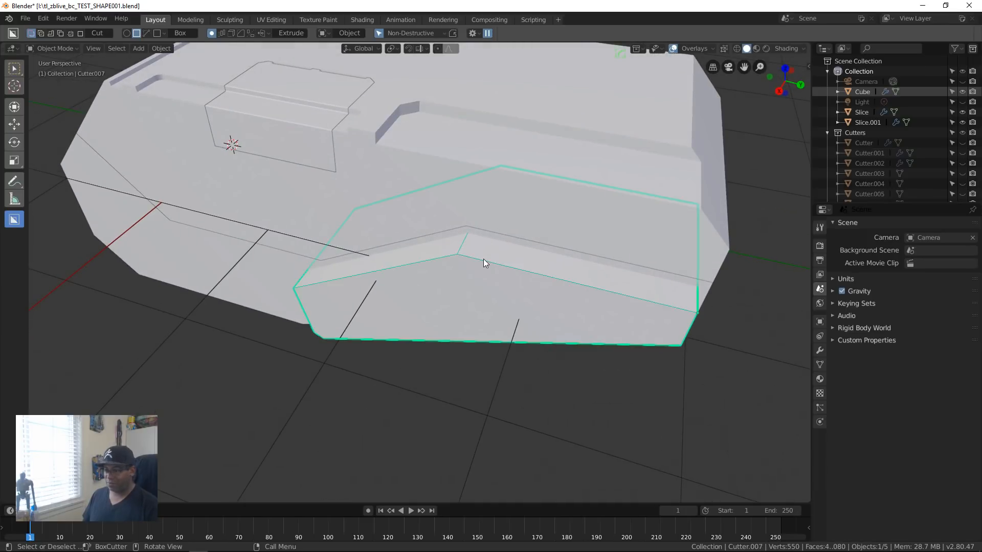
key(h)
scroll(430, 286, down, 1)
middle_drag(431, 290, 554, 337)
shift+middle_drag(635, 284, 564, 294)
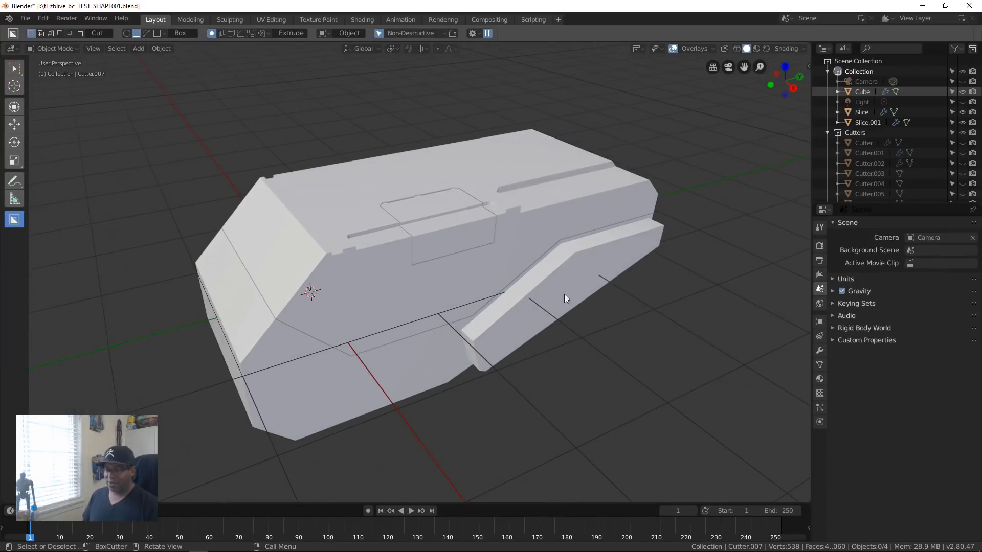
Step: Mirror the lower sliced body across the X axis with the HardOps mirror
click(365, 307)
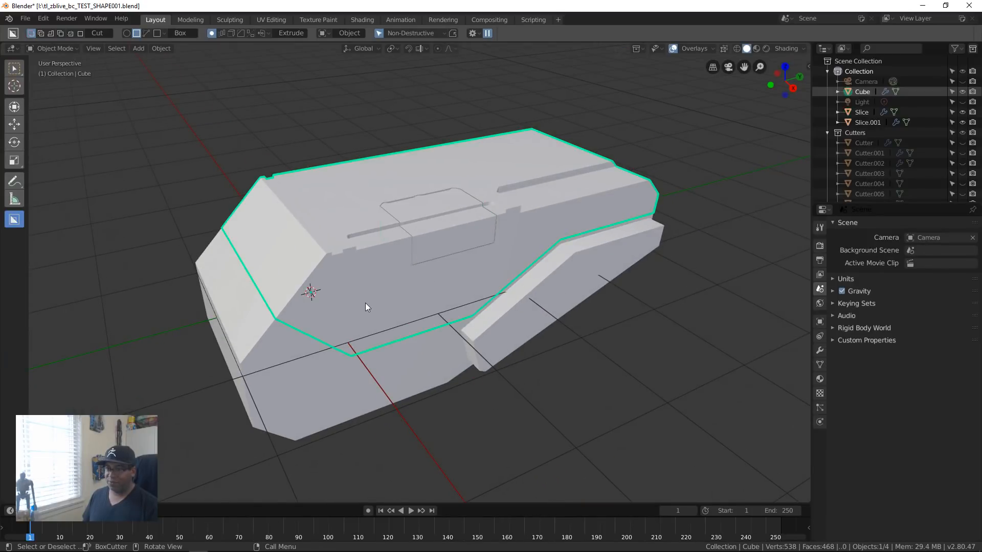
click(308, 371)
middle_drag(555, 303, 518, 381)
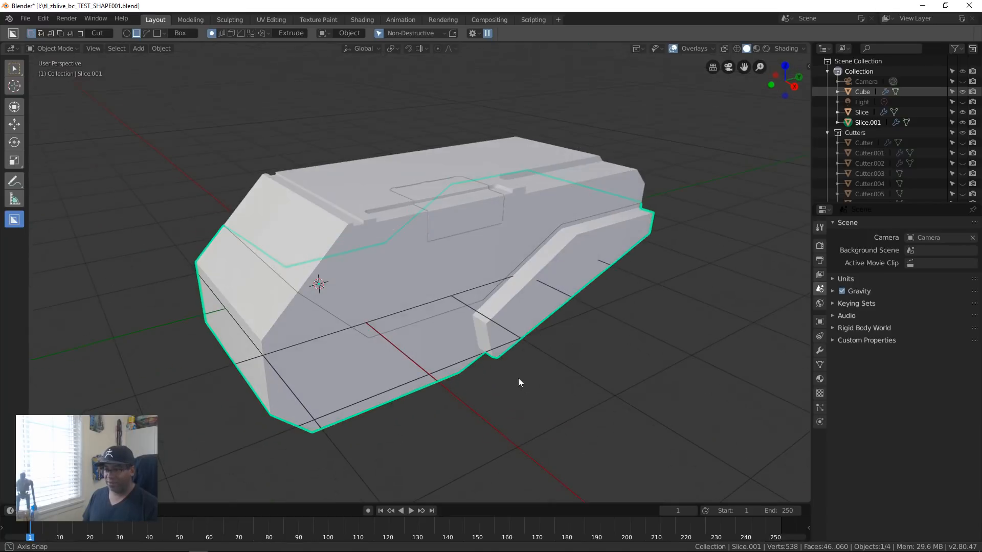
key(alt+x)
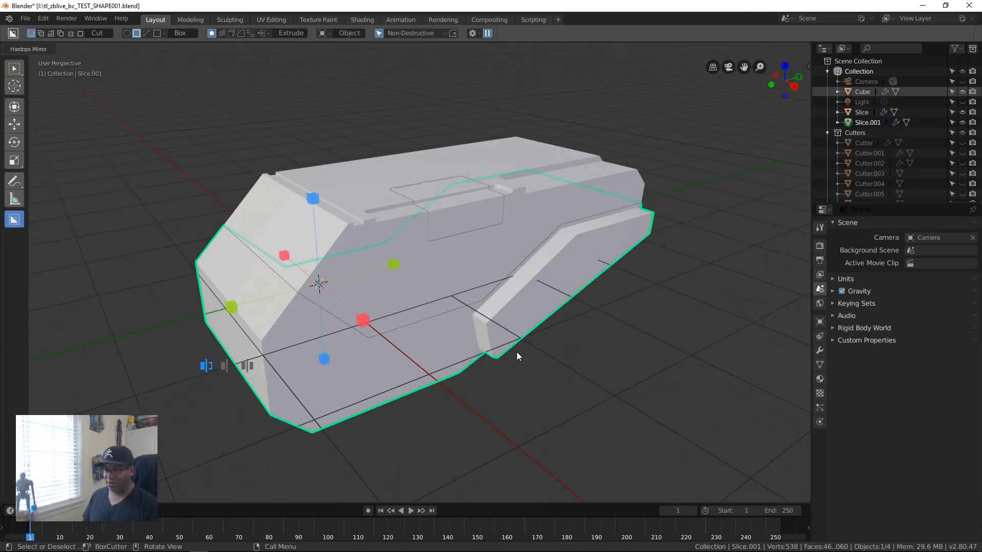
click(367, 320)
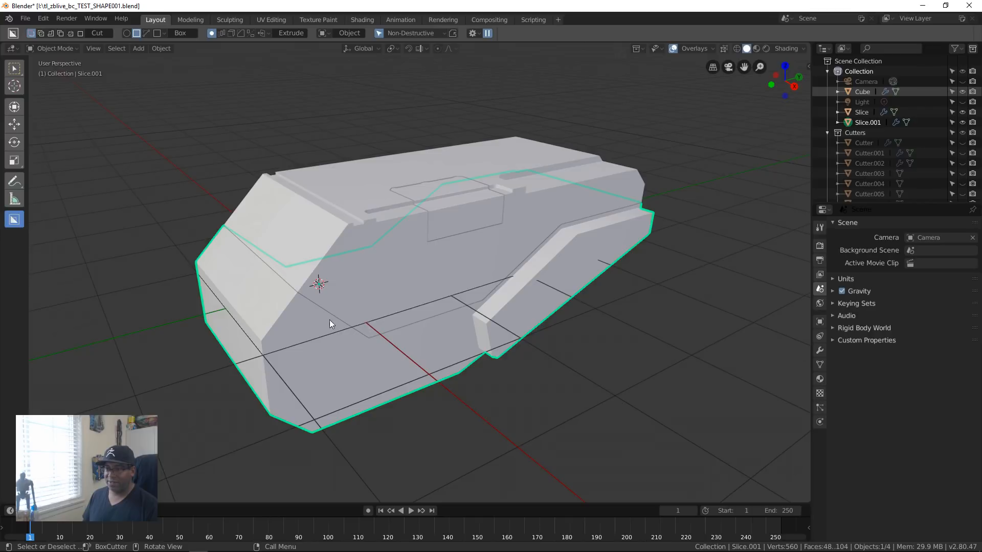
middle_drag(329, 320, 378, 335)
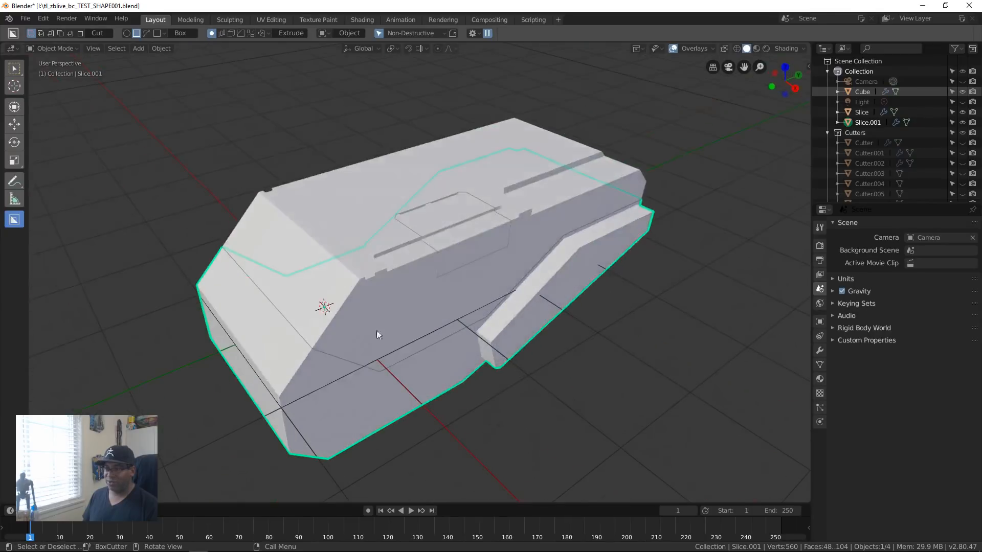
Step: Mirror the main upper body across the X axis with the HardOps mirror
click(414, 322)
key(alt+x)
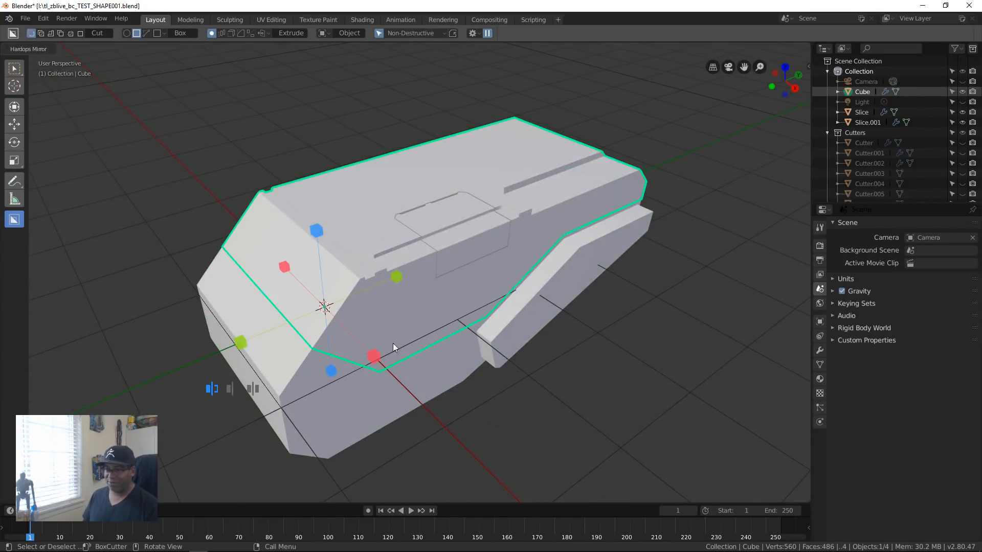
click(375, 357)
middle_drag(375, 357, 389, 299)
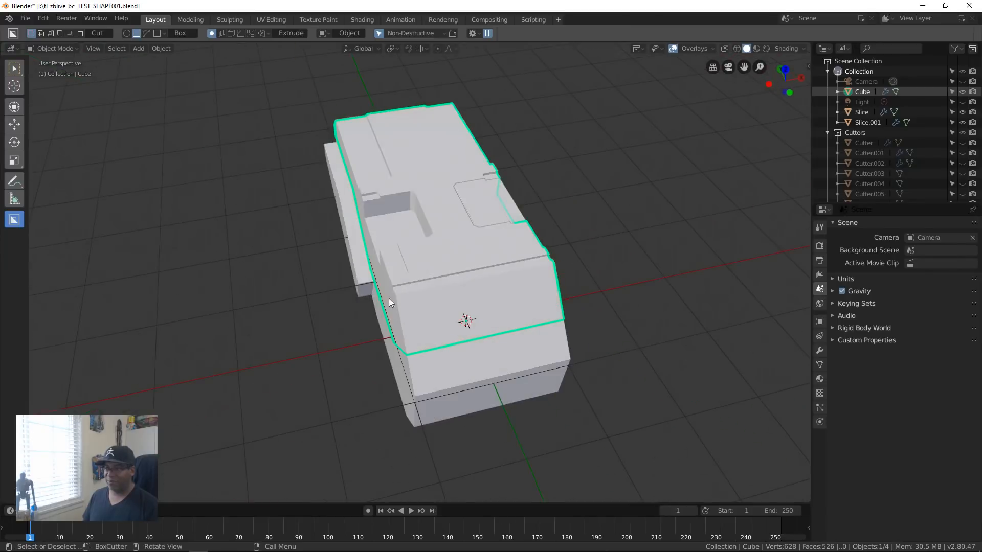
Step: Mirror the small insert block across X so that both sides of the body have one
click(480, 202)
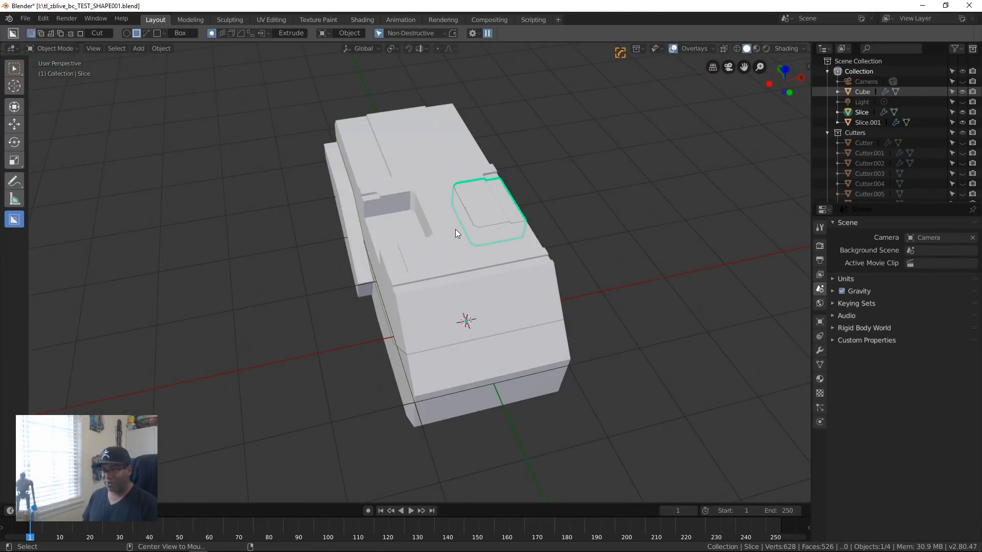
key(alt+x)
click(548, 303)
middle_drag(548, 204, 337, 296)
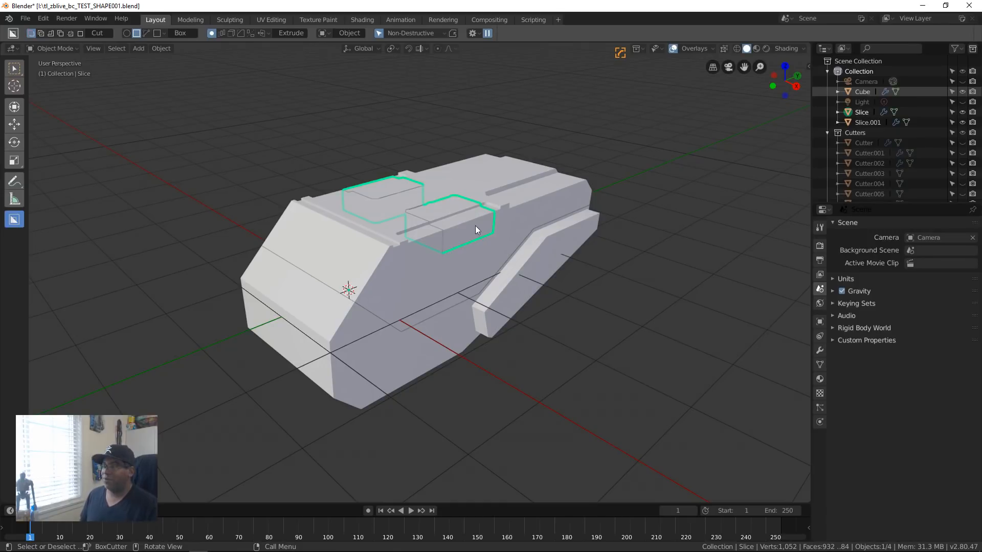
middle_drag(410, 291, 563, 321)
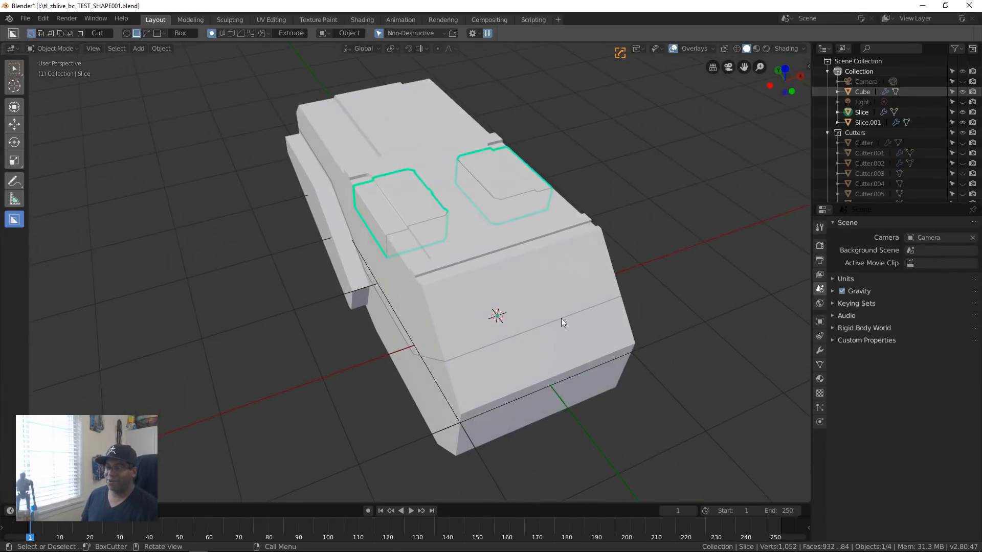
Step: Turn off the viewport display of the insert block's Bevel modifier through the HOps Helper
middle_drag(494, 334, 528, 344)
middle_drag(494, 300, 455, 270)
scroll(455, 270, up, 8)
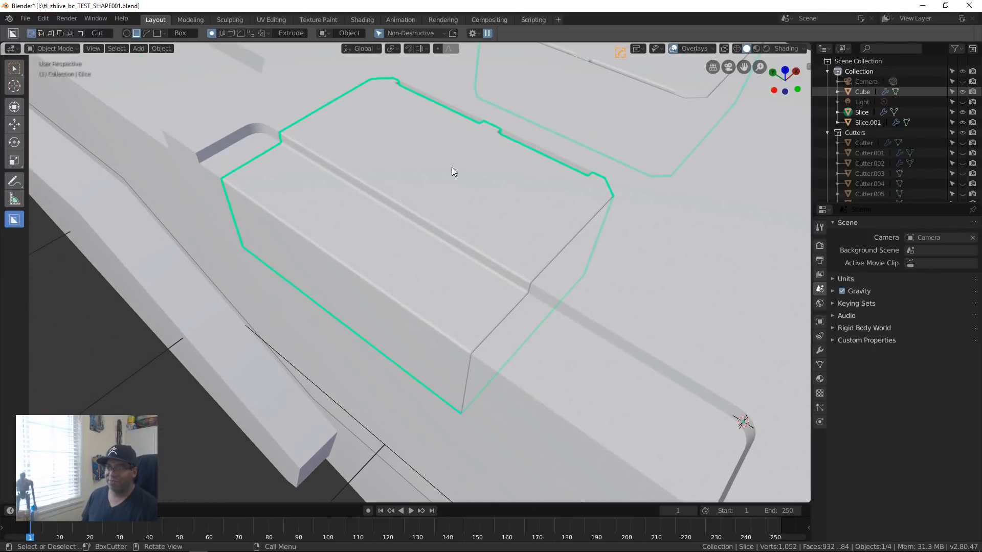
key(ctrl+grave)
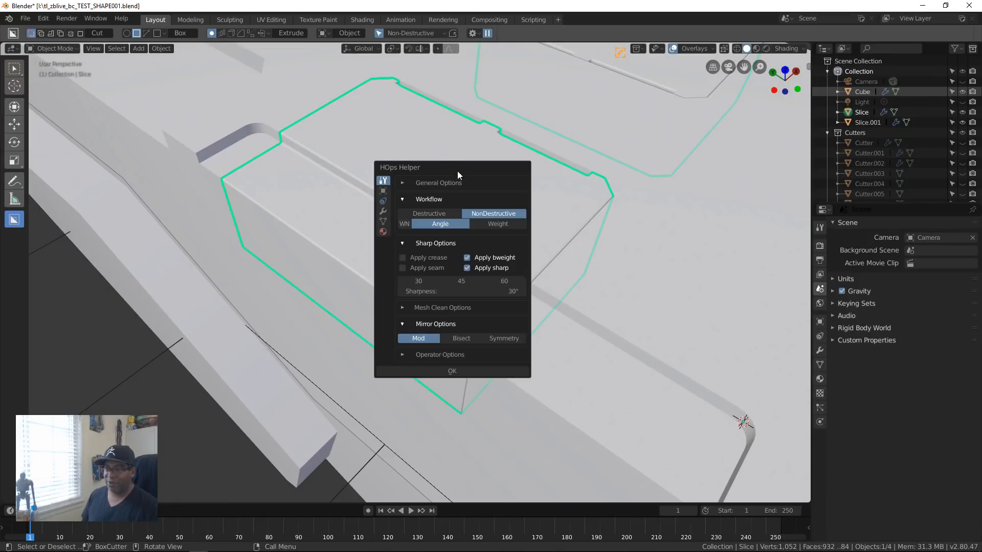
drag(423, 171, 675, 91)
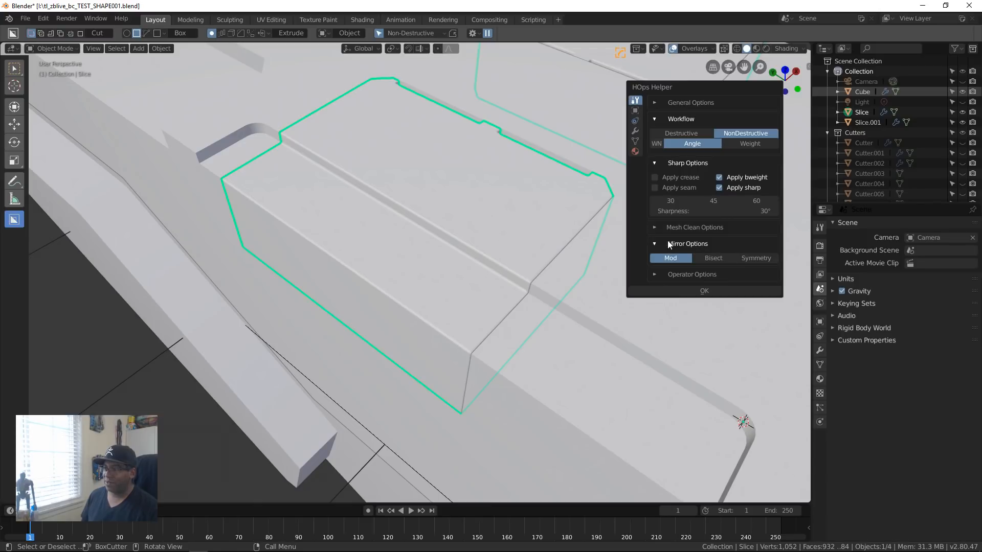
click(636, 132)
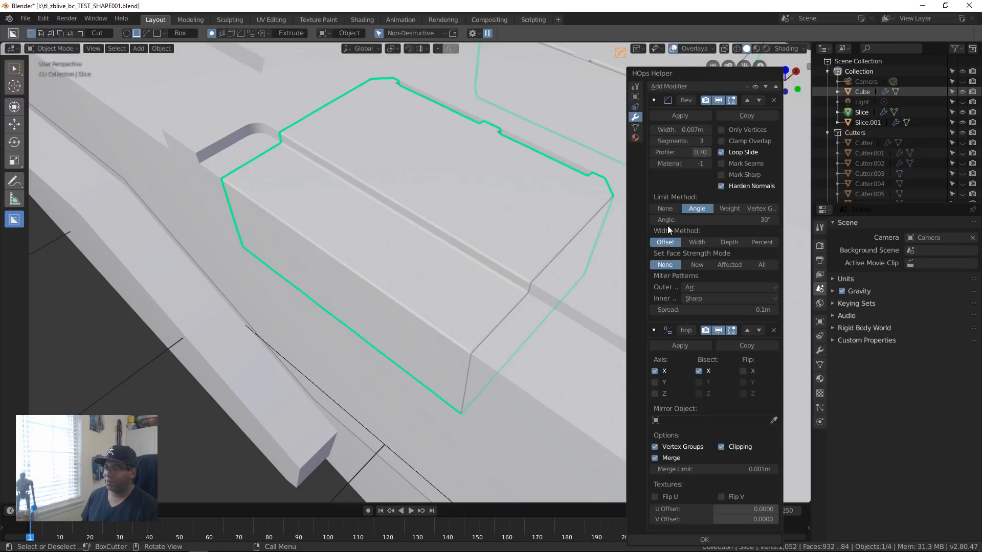
click(719, 100)
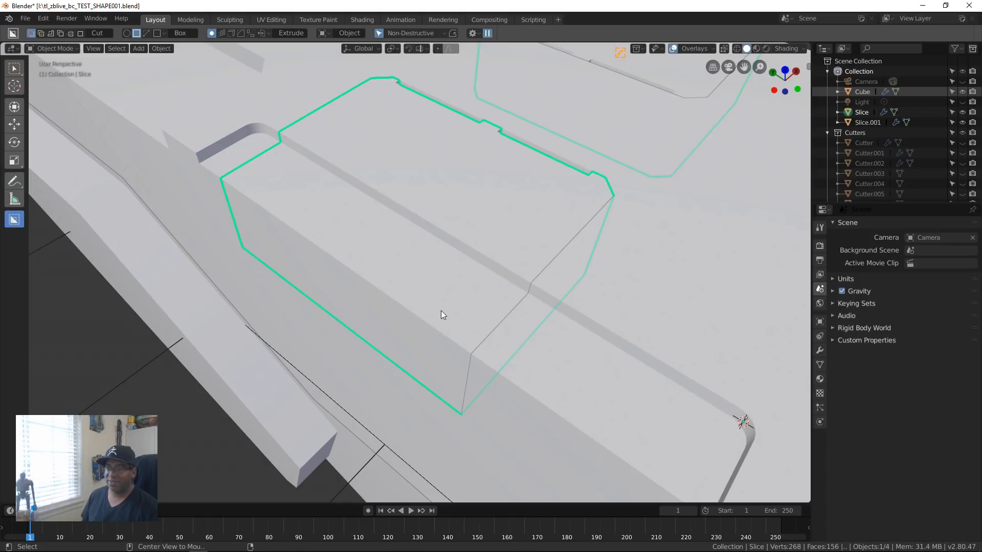
Step: Examine the unbevelled insert blocks and the mirrored body up close and from several angles
middle_drag(441, 311, 213, 304)
scroll(482, 338, down, 6)
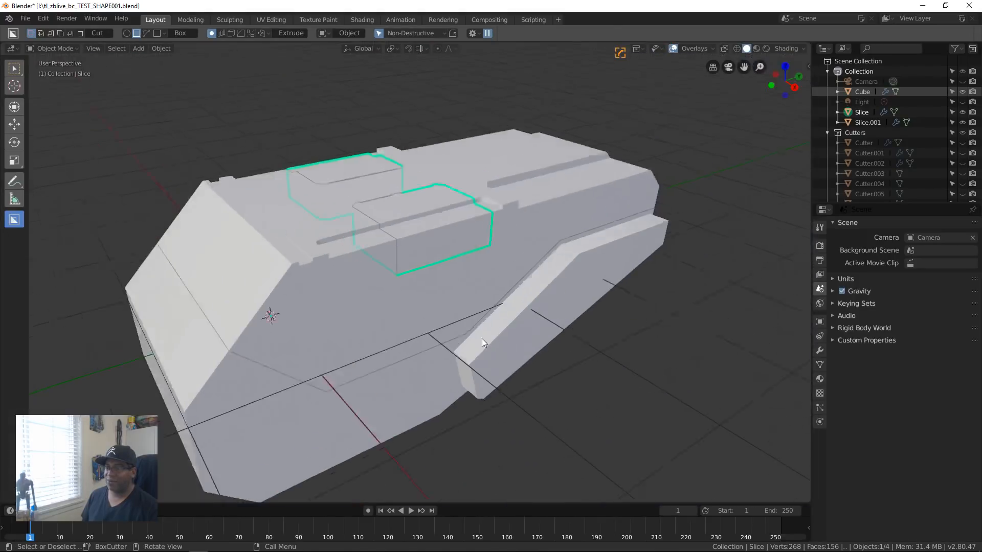
middle_drag(481, 339, 441, 376)
scroll(415, 348, up, 6)
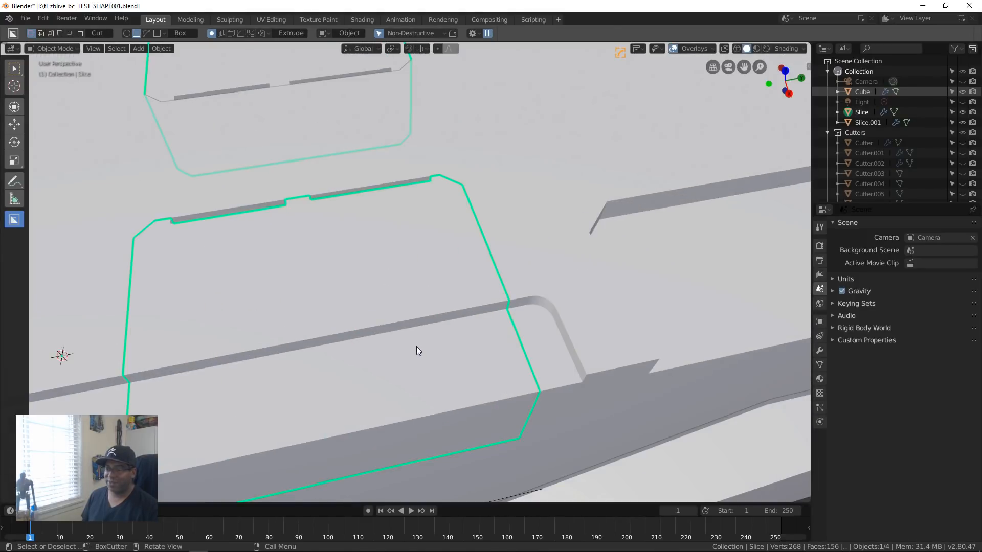
scroll(416, 345, down, 6)
middle_drag(417, 344, 466, 321)
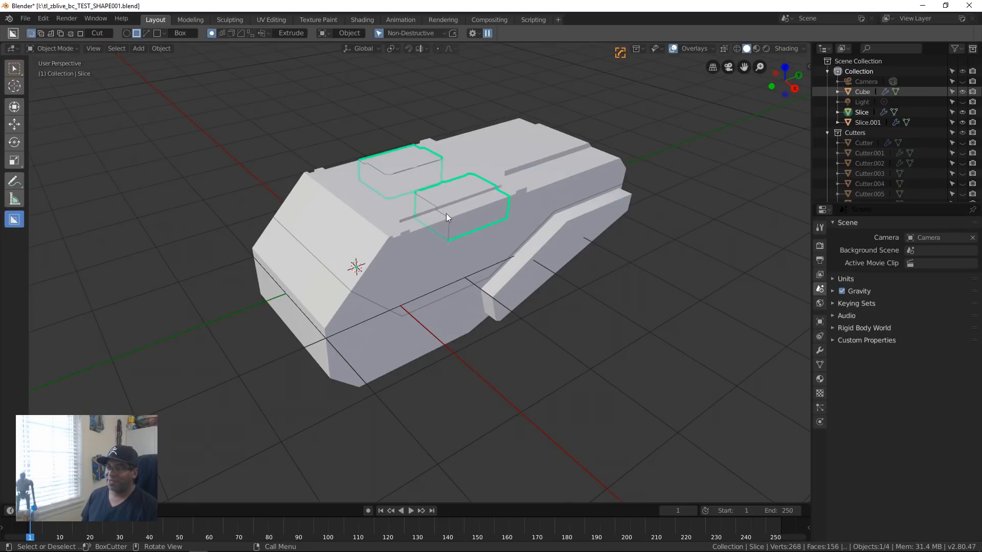
shift+middle_drag(550, 220, 571, 251)
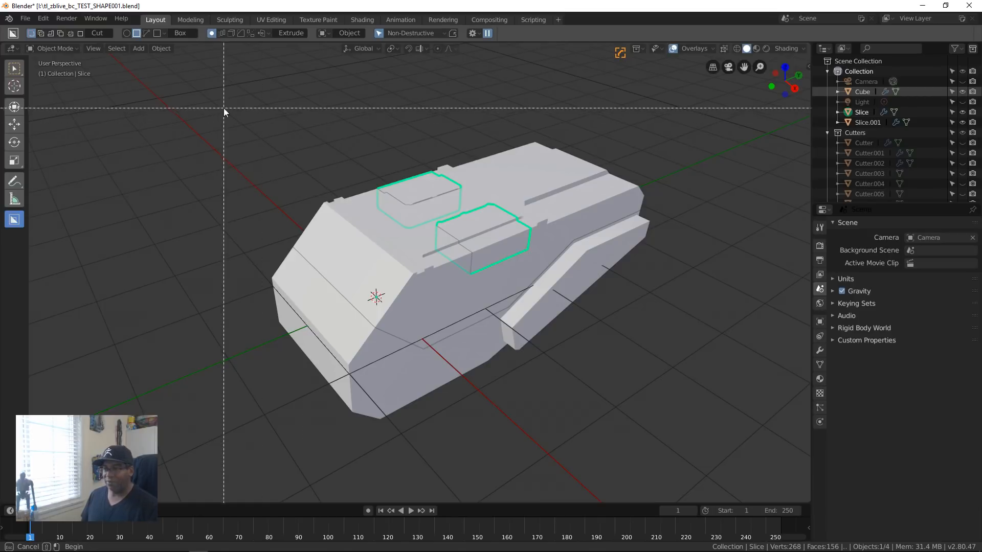
Step: Select all visible objects and export them as the Wavefront file tl_zblive_bc_TEST_SHAPE001.obj on drive I
drag(225, 106, 723, 390)
click(24, 18)
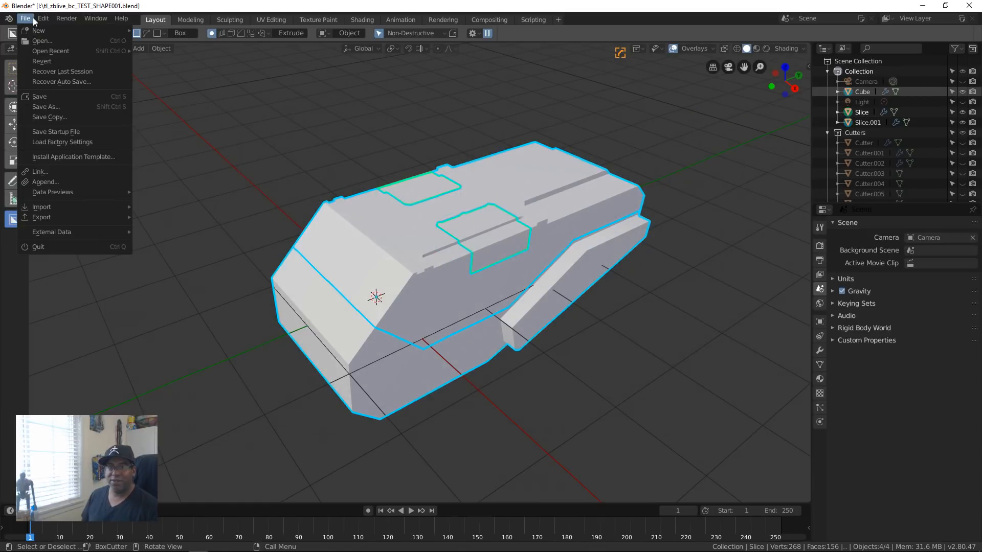
mouse_move(67, 215)
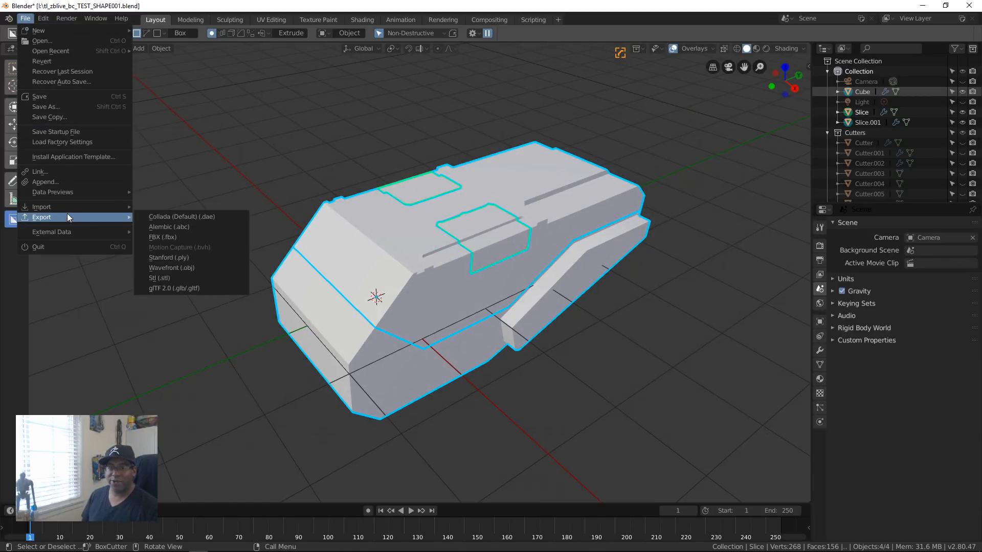
click(188, 274)
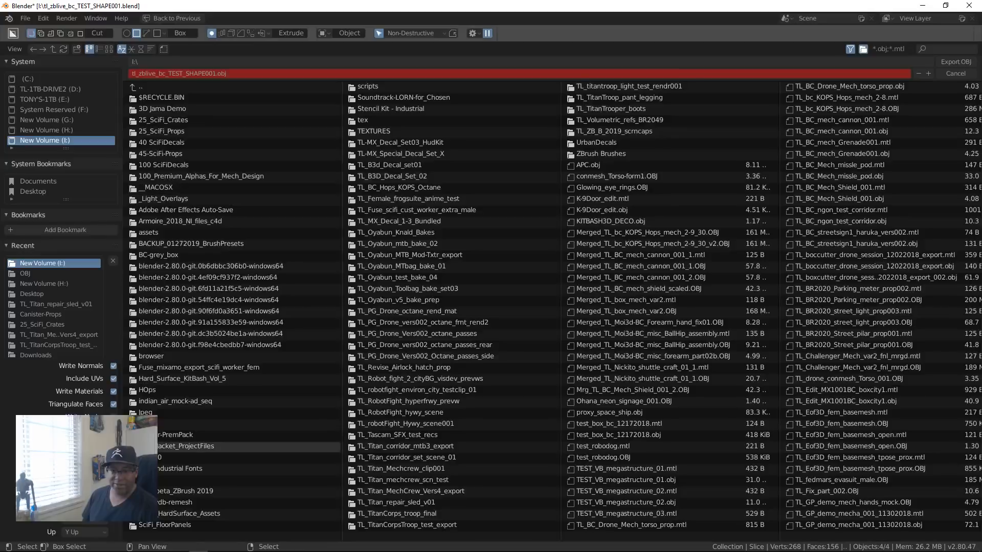
scroll(77, 460, up, 3)
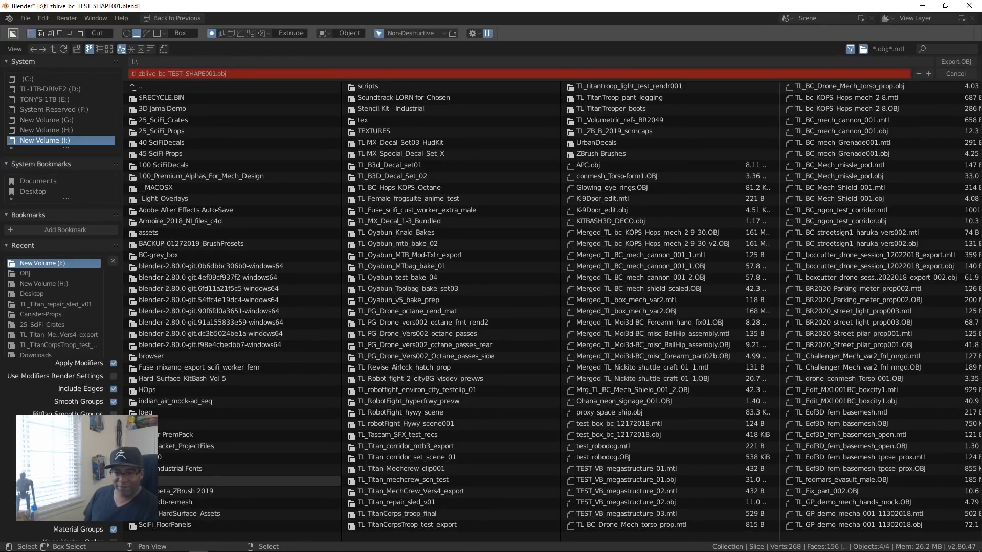
click(955, 62)
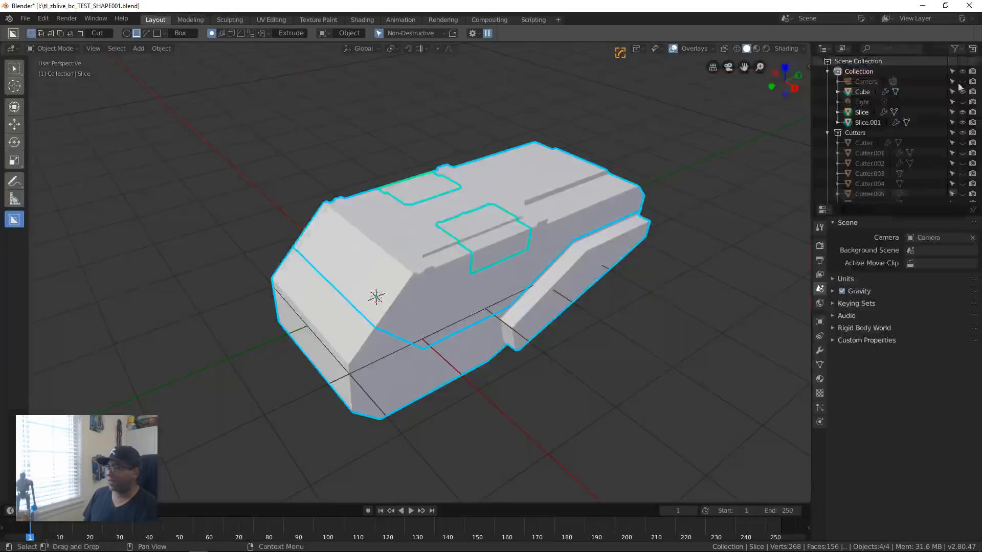
Step: Switch to ZBrush and collapse the Polygroups options
key(alt+Tab)
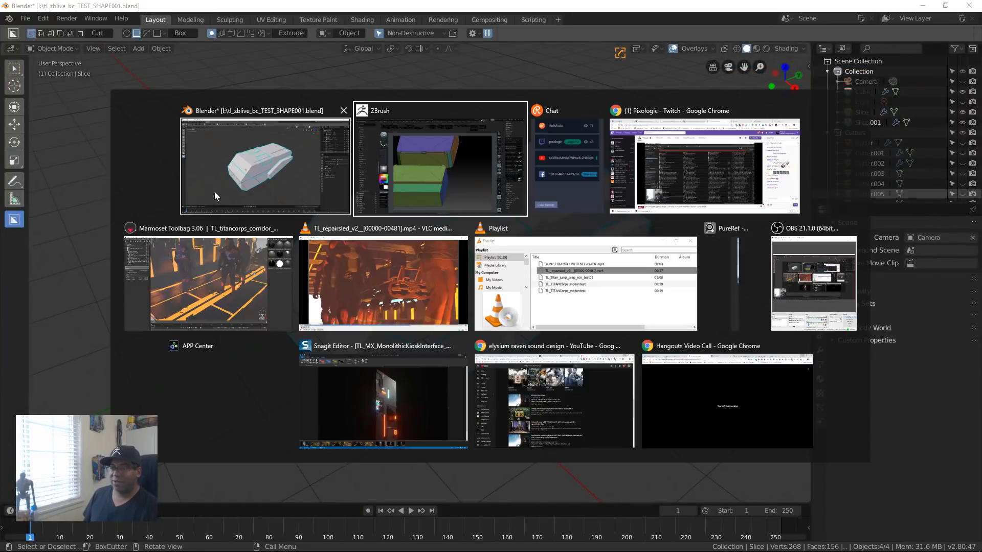
click(440, 157)
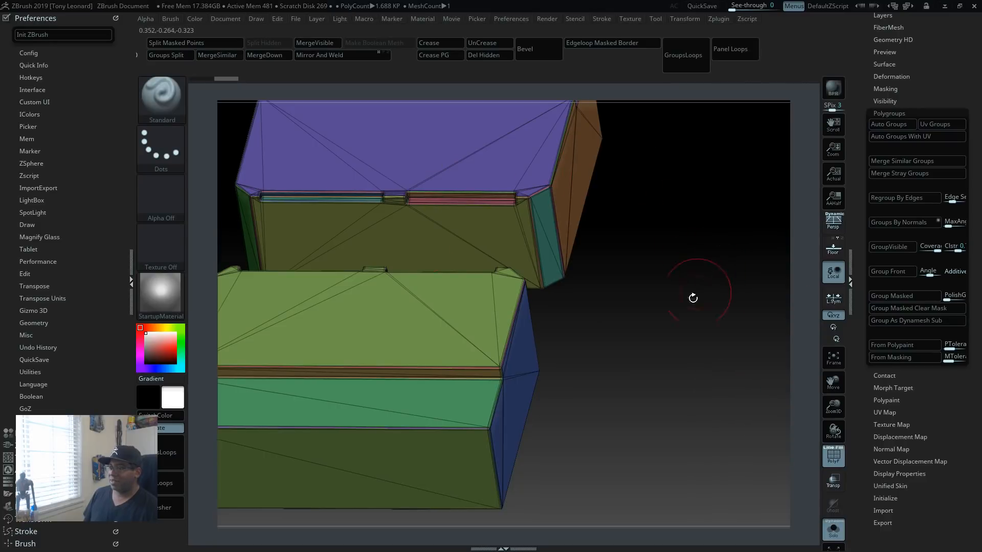
click(888, 114)
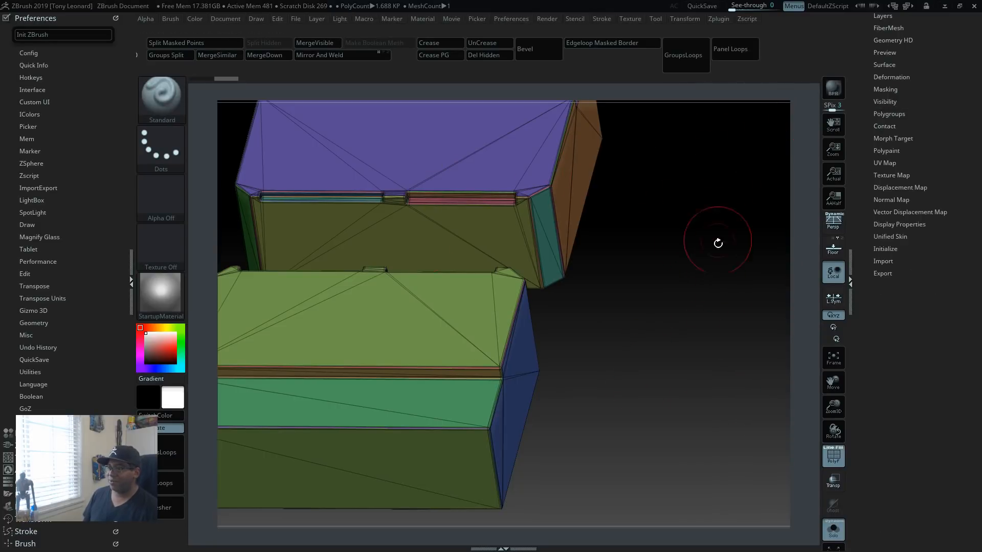
Step: Merge the three split subtools down into a single subtool, accepting the merge without further confirmation notes
alt+drag(710, 254, 635, 137)
alt+drag(660, 249, 720, 170)
drag(867, 56, 869, 240)
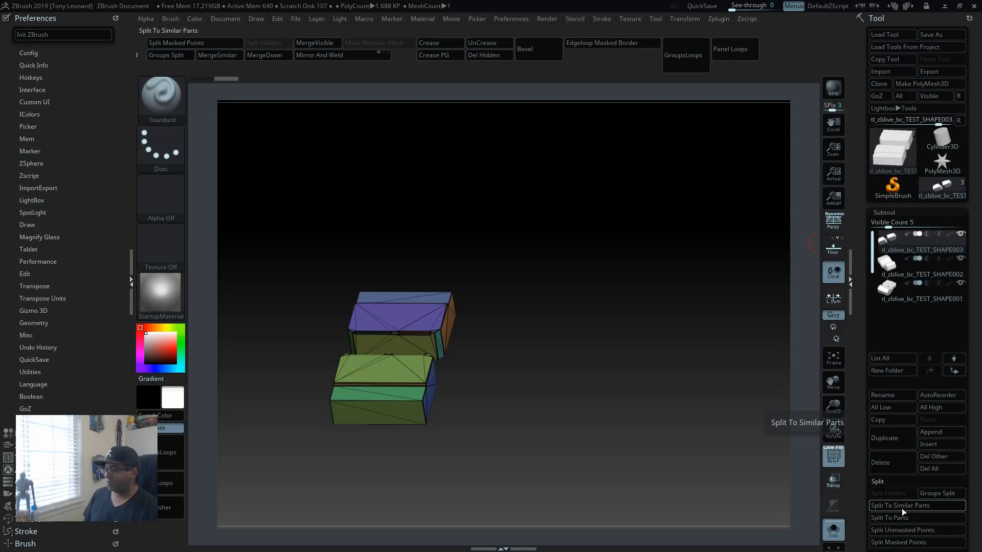
drag(862, 523, 864, 385)
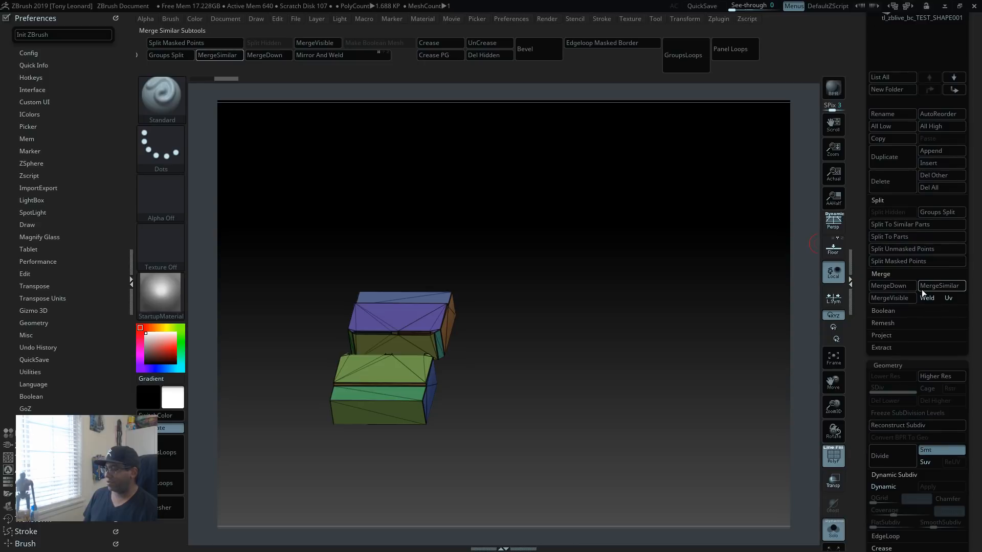
click(891, 285)
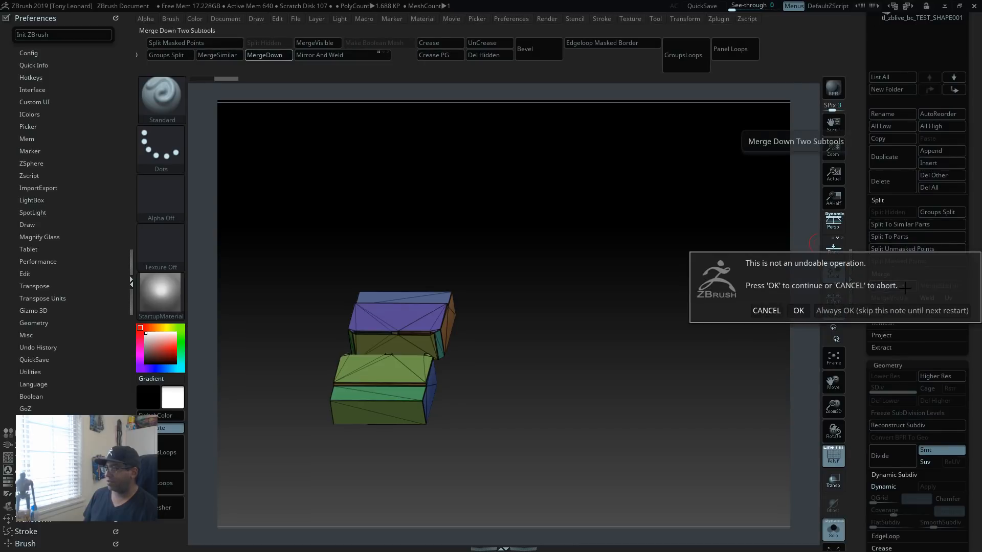
click(876, 316)
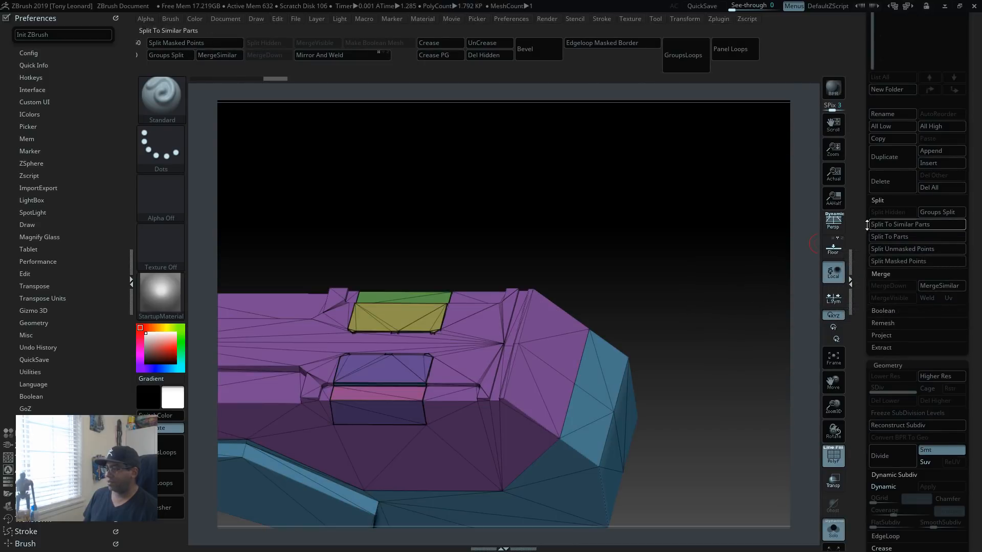
click(868, 225)
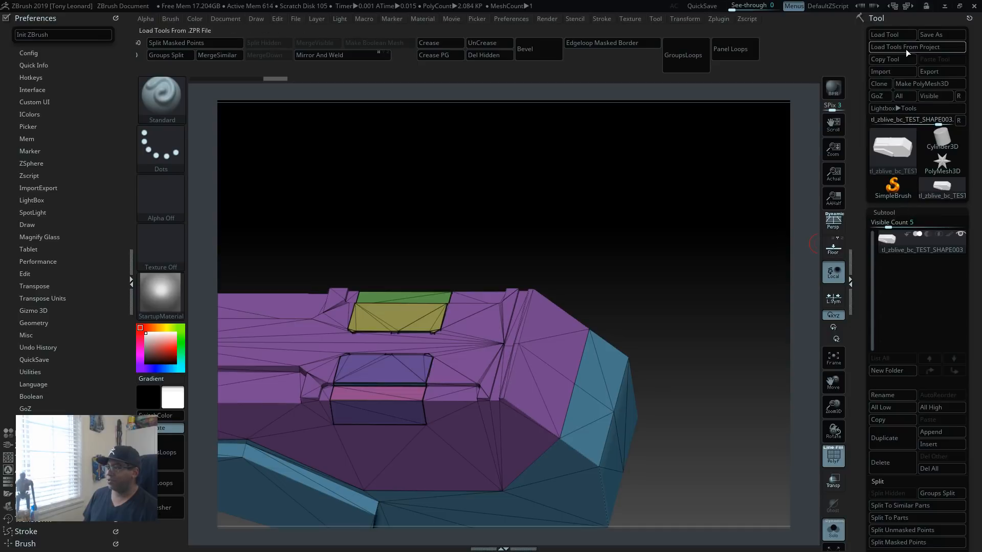
Step: Import tl_zblive_bc_TEST_SHAPE001.obj from drive I over the merged subtool and remove its unused vertices
click(898, 71)
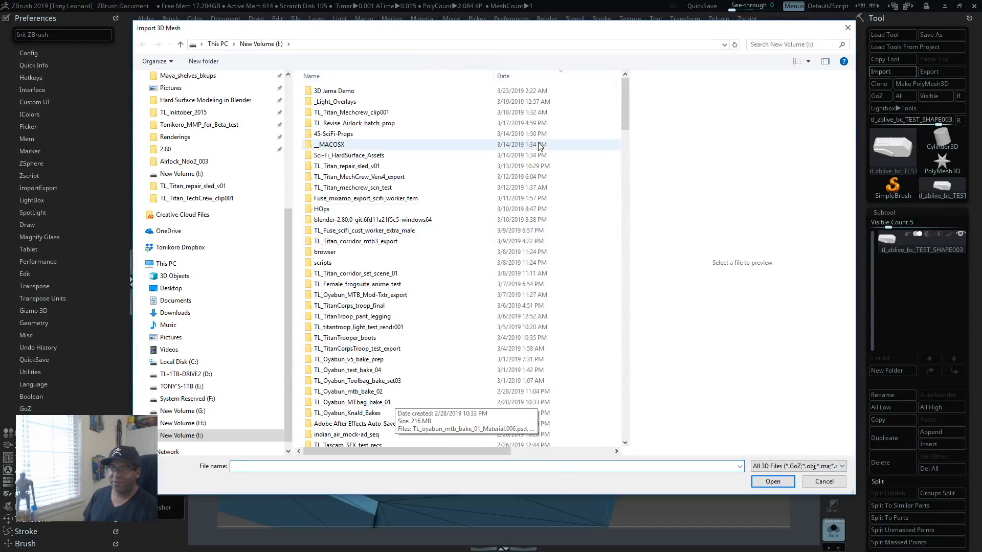
scroll(539, 145, down, 20)
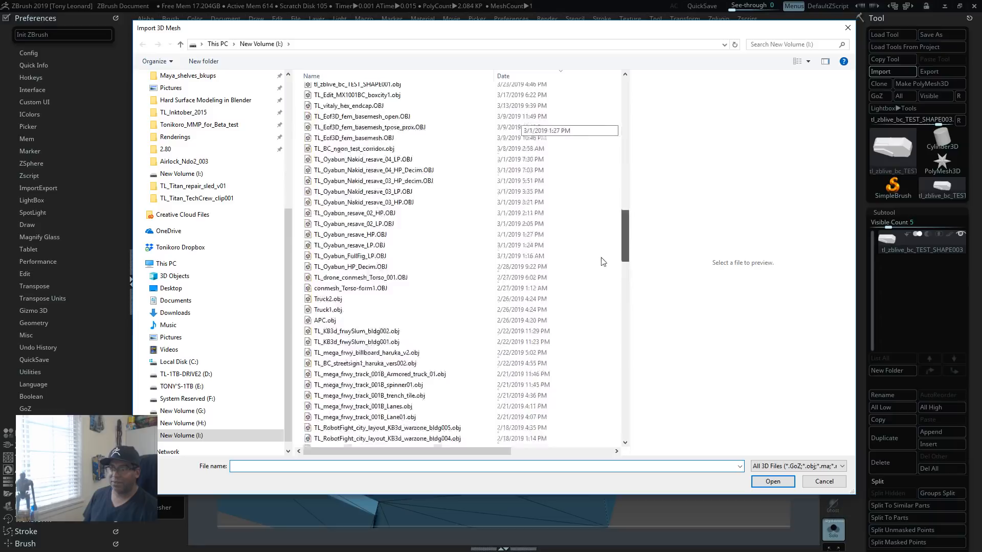
scroll(603, 261, up, 3)
click(358, 184)
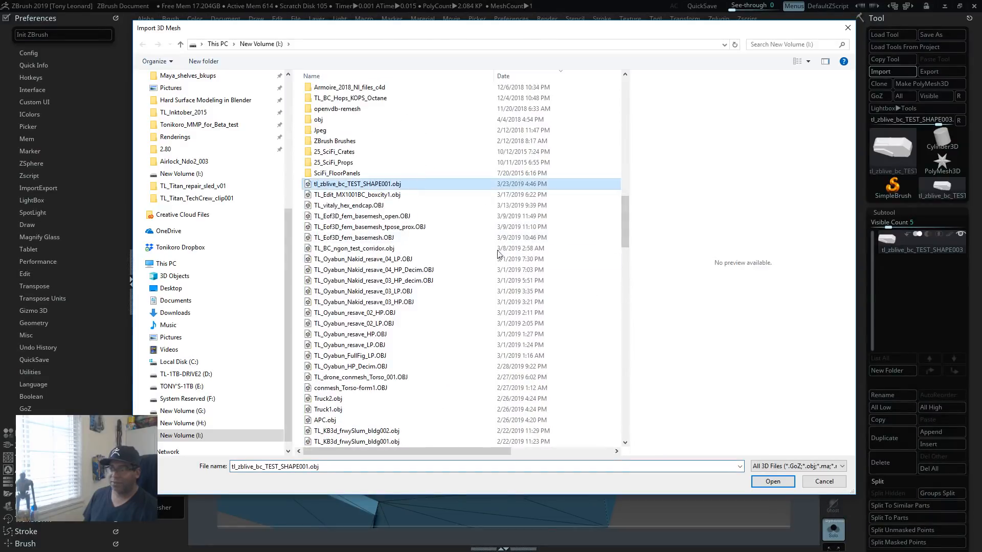
click(771, 480)
click(765, 92)
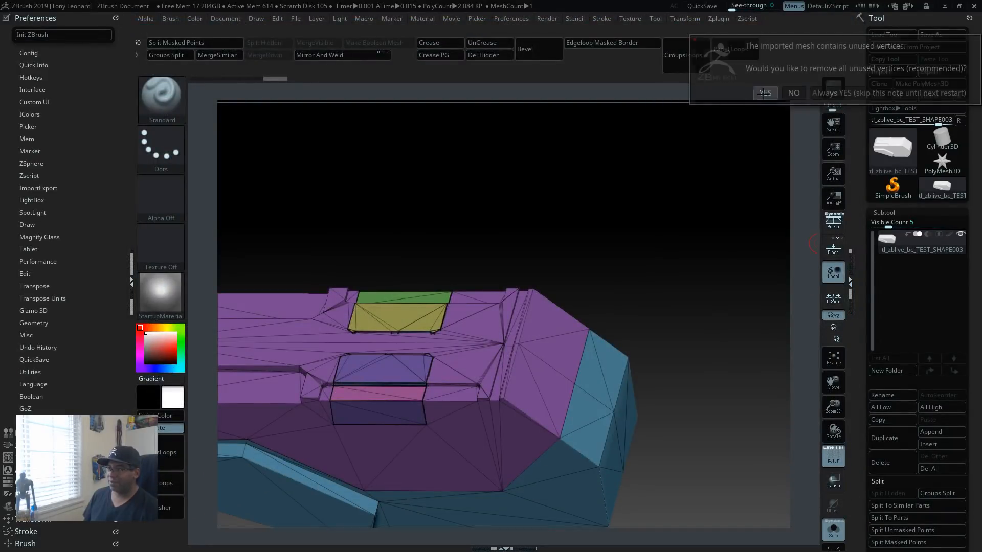
click(466, 183)
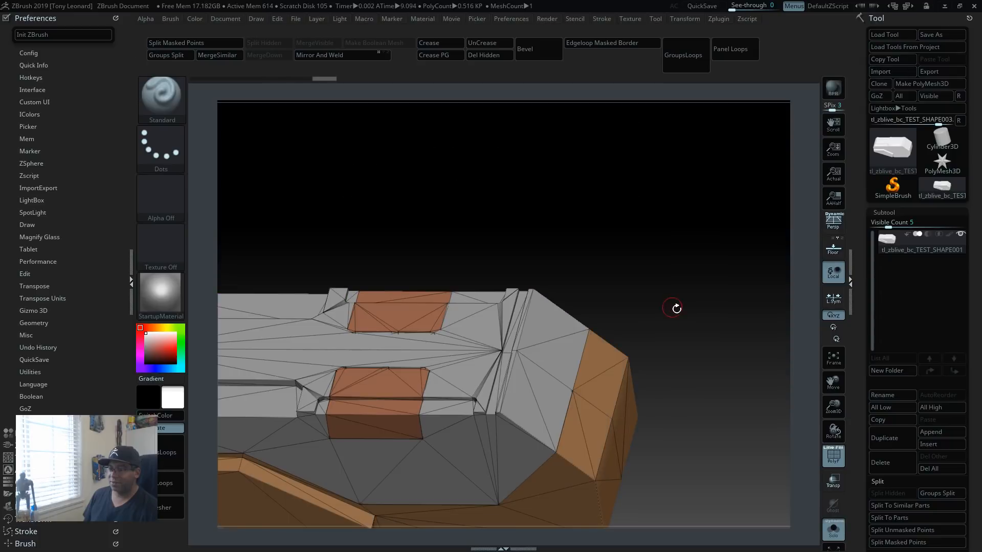
Step: Hide the polyframe and inspect the imported model's flat surfaces and panel cuts from several angles
drag(715, 368, 623, 399)
mouse_move(675, 422)
mouse_down()
mouse_move(660, 443)
mouse_move(685, 469)
mouse_move(718, 346)
mouse_move(704, 416)
mouse_move(673, 396)
mouse_move(663, 413)
mouse_up()
key(shift+f)
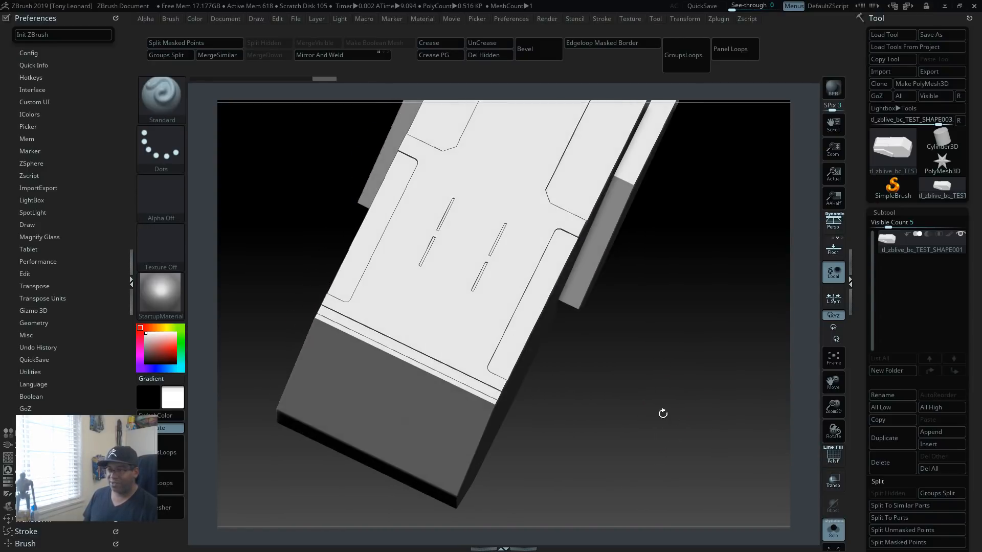
mouse_move(600, 323)
mouse_down()
mouse_move(573, 328)
mouse_move(644, 333)
mouse_move(698, 363)
mouse_move(732, 416)
mouse_move(750, 391)
mouse_move(738, 462)
mouse_move(727, 436)
mouse_move(730, 477)
mouse_move(762, 499)
mouse_move(723, 460)
mouse_move(716, 507)
mouse_move(633, 393)
mouse_up()
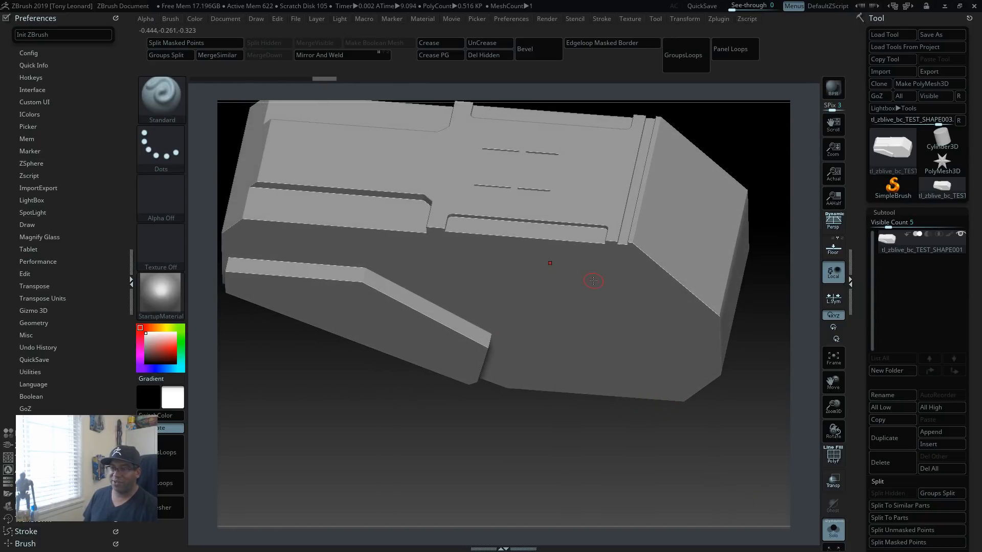
Step: Preview the model with Dynamic Subdiv smoothing and its polyframe shown, and switch the smoothing back off
key(d)
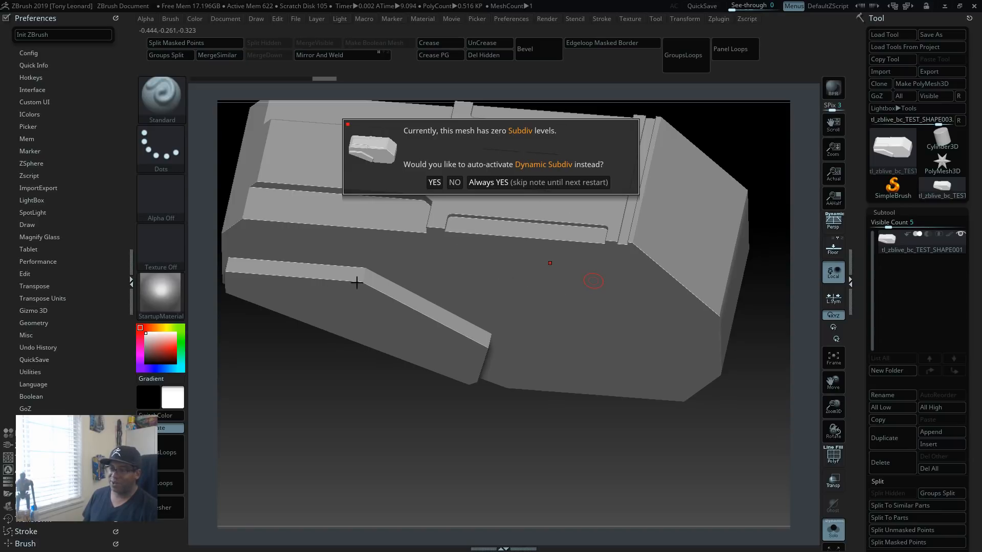
click(521, 181)
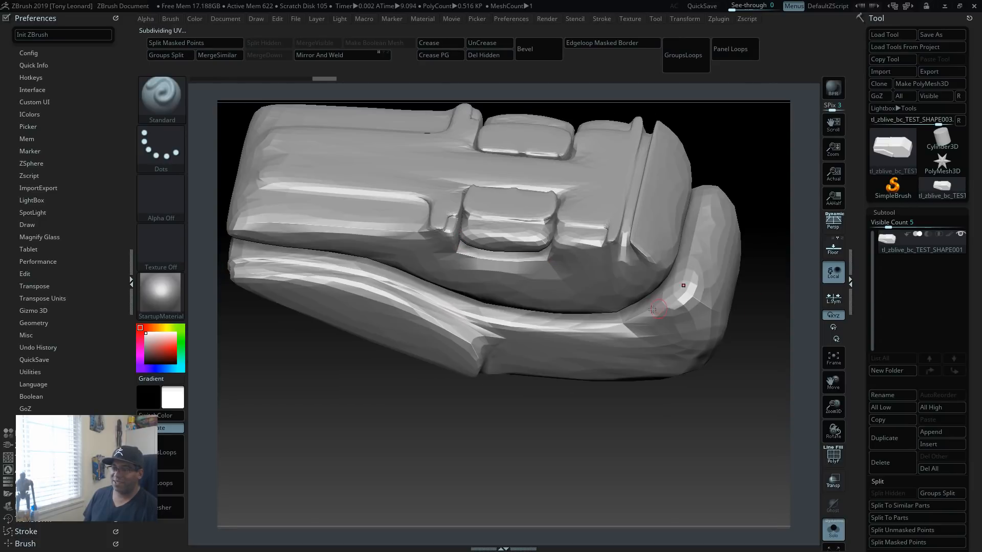
mouse_move(579, 434)
mouse_down()
mouse_move(670, 432)
mouse_move(627, 410)
mouse_move(651, 470)
mouse_move(669, 461)
mouse_move(668, 443)
mouse_move(682, 443)
mouse_move(673, 463)
mouse_move(690, 472)
mouse_move(679, 465)
mouse_up()
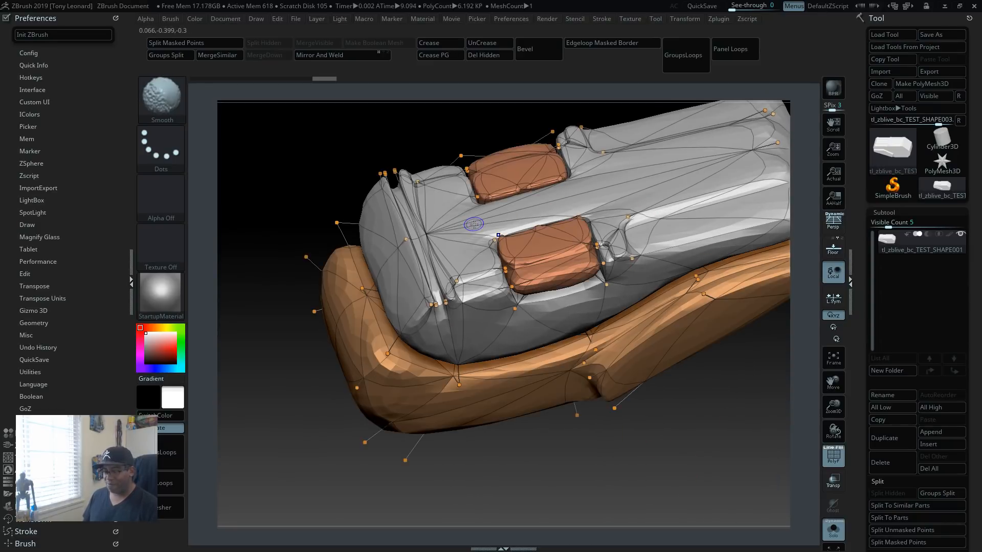
key(shift+f)
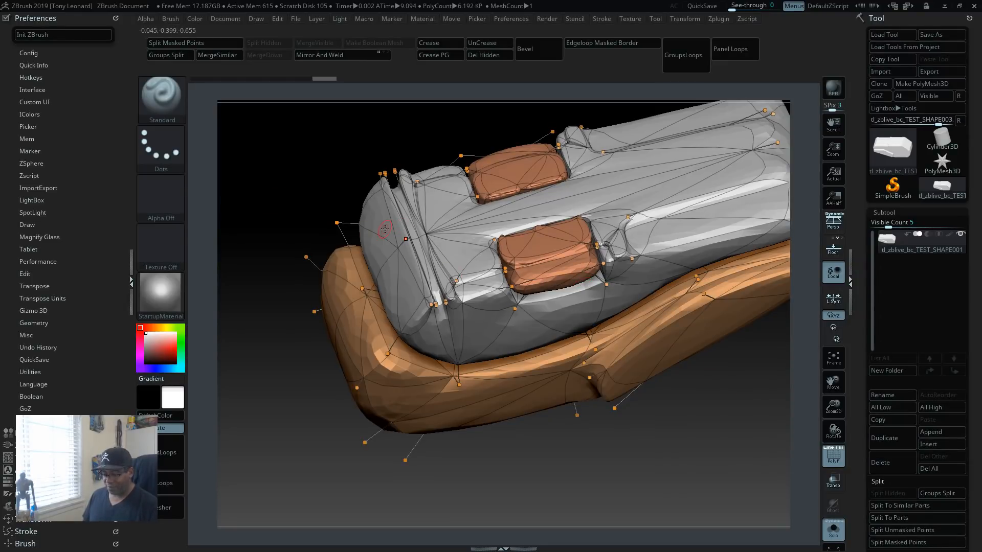
key(shift)
key(shift+d)
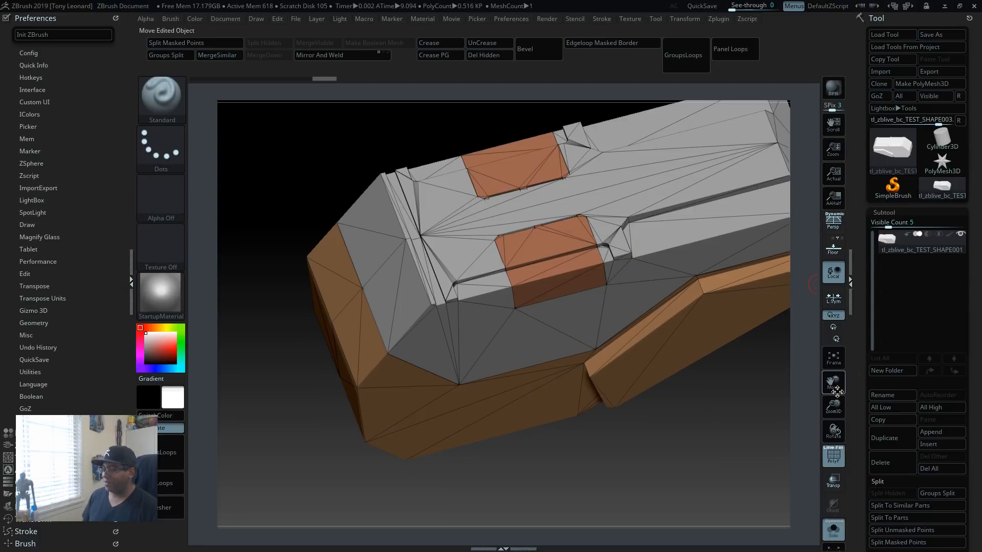
Step: Split the imported model into separate subtools by polygroup and view the main body up close
alt+drag(703, 460, 601, 438)
drag(639, 471, 690, 452)
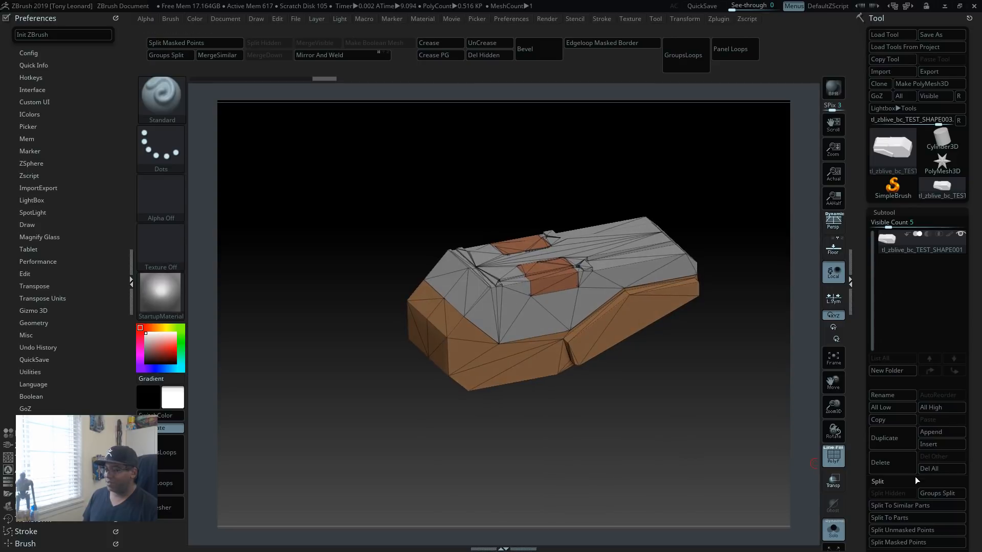
scroll(951, 409, down, 4)
click(954, 412)
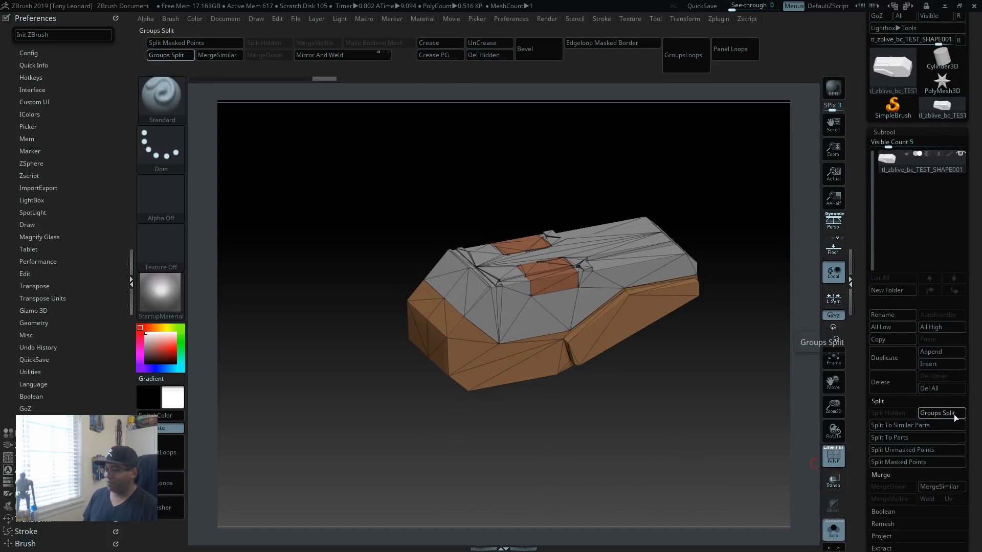
alt+drag(724, 408, 655, 412)
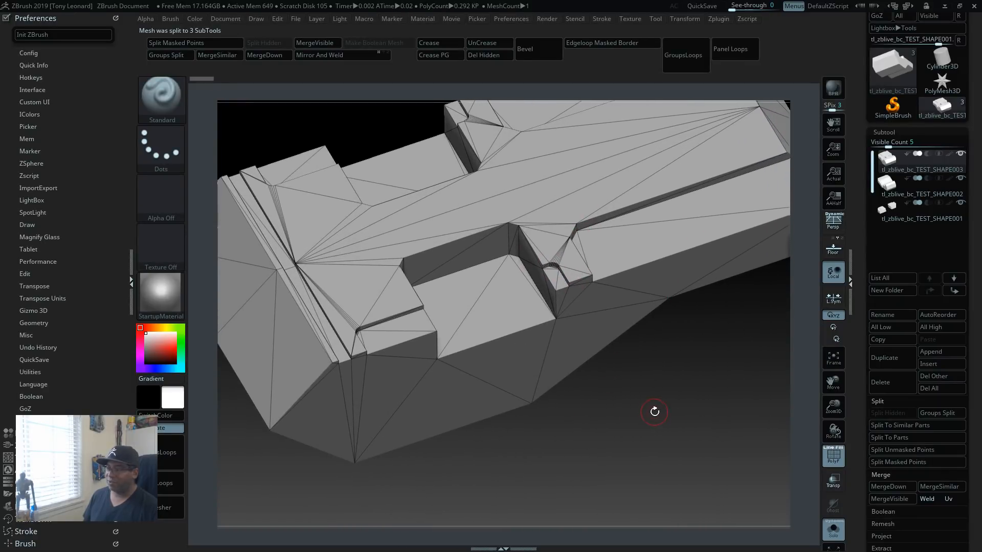
Step: Collapse the Merge options of the subtools and the Crease options of the geometry settings
click(854, 512)
click(892, 474)
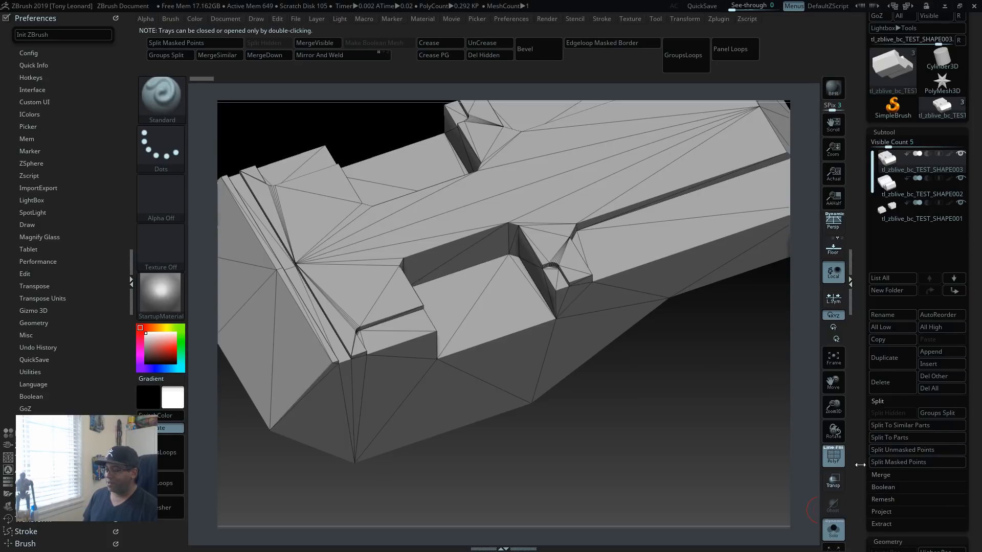
drag(854, 462, 845, 383)
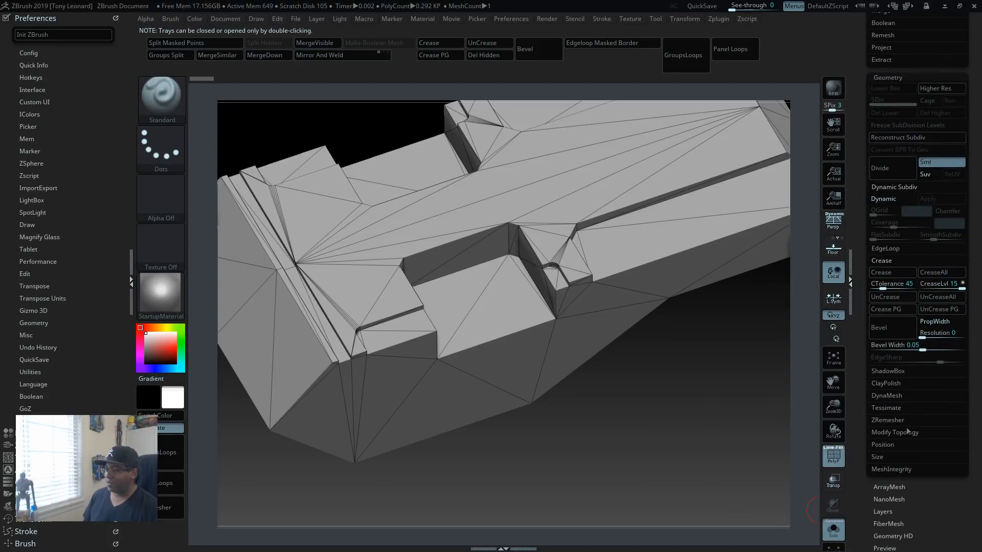
click(886, 262)
drag(860, 462, 862, 421)
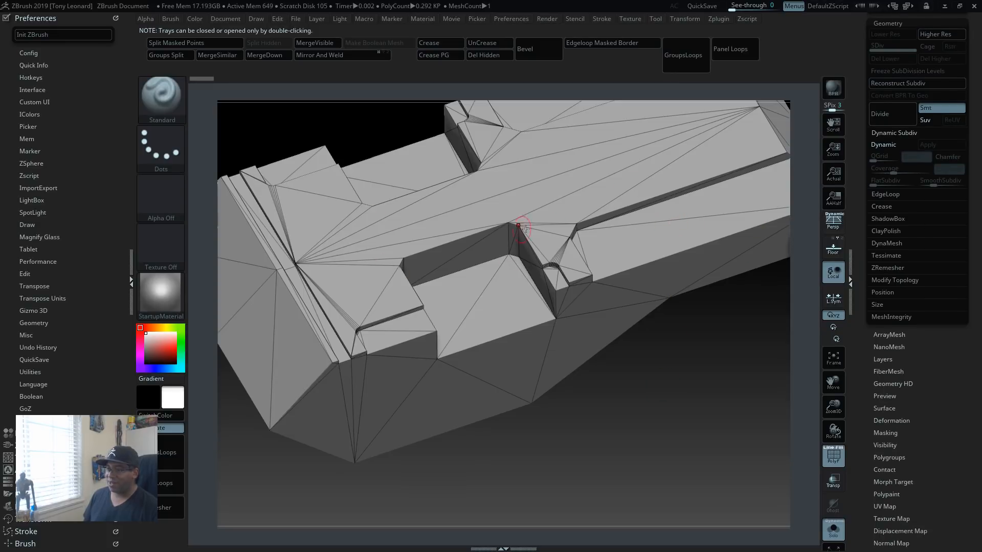
Step: Create polygroups on the main body with Groups By Normals
drag(773, 385, 738, 431)
drag(741, 396, 699, 428)
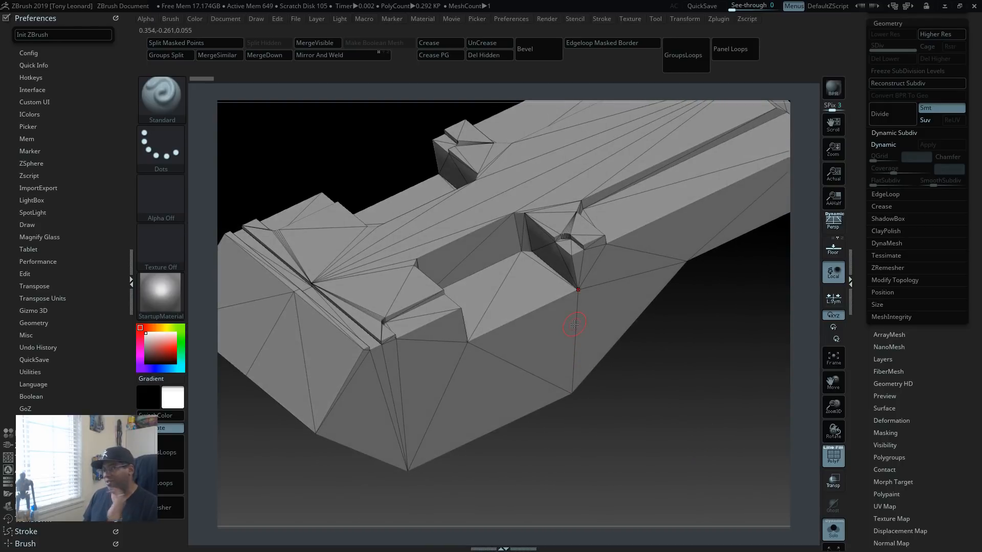
drag(718, 384, 692, 425)
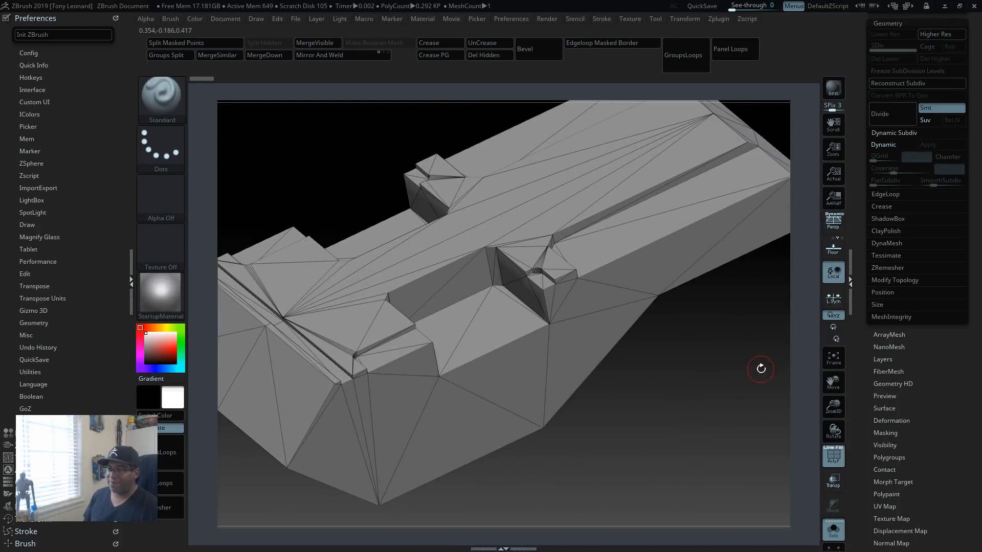
drag(795, 333, 811, 353)
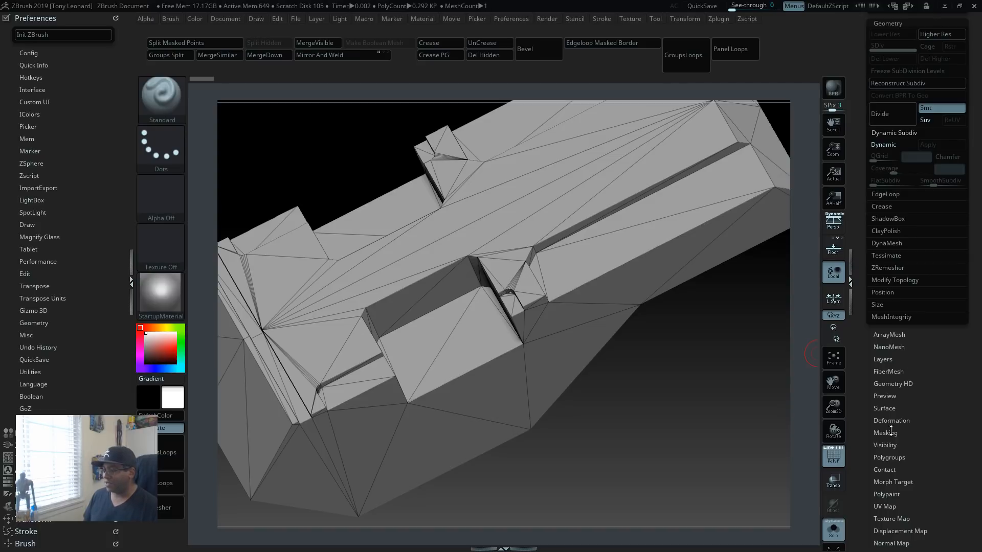
click(890, 458)
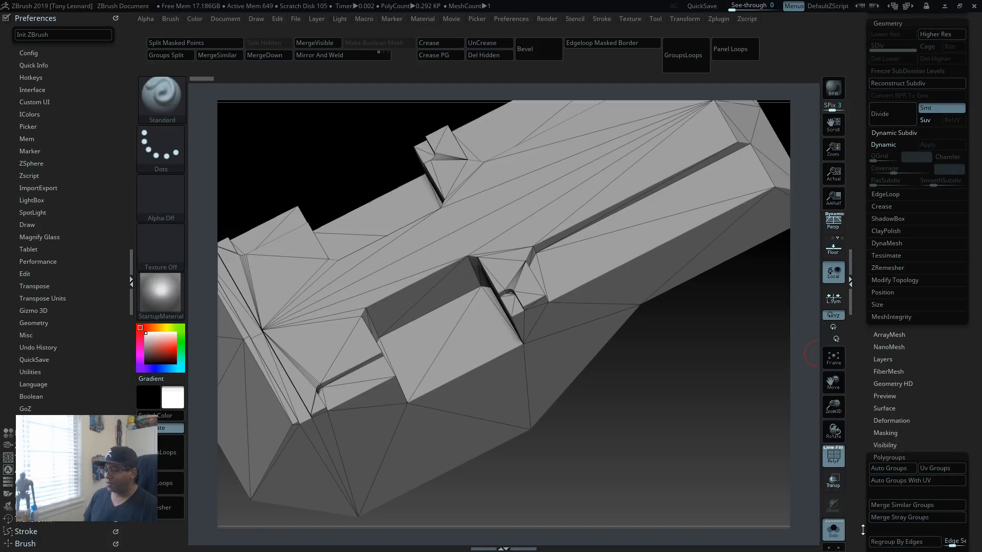
drag(862, 530, 870, 450)
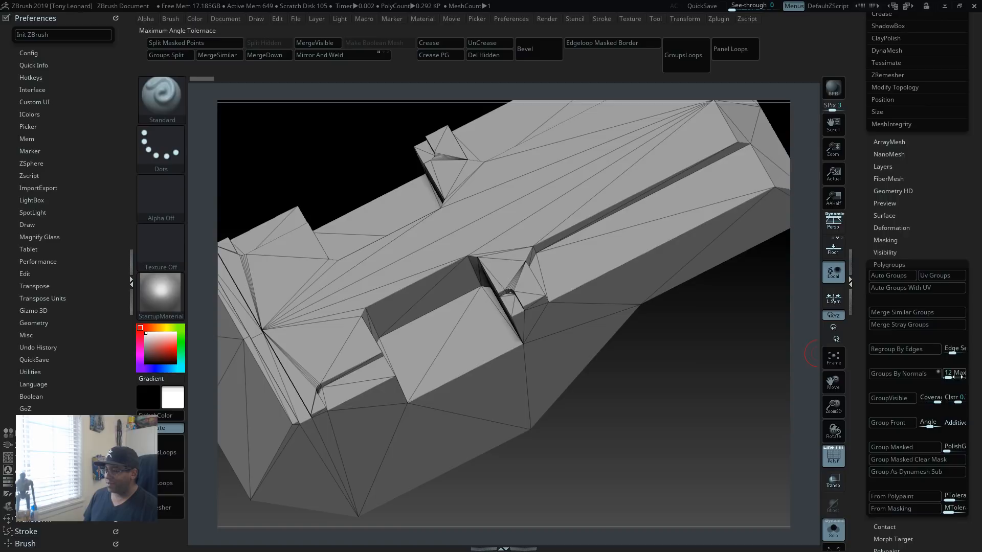
click(897, 373)
drag(639, 460, 733, 434)
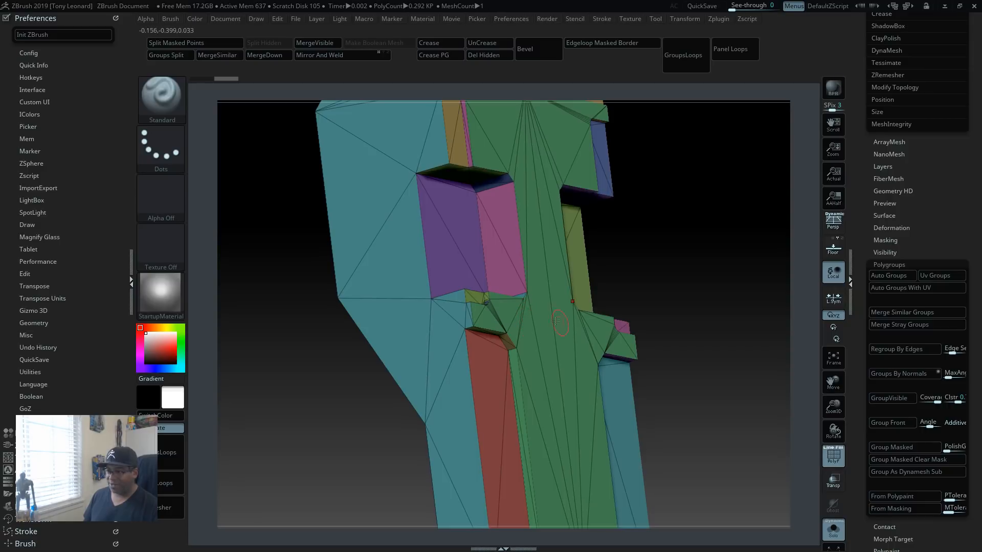
drag(753, 429, 802, 382)
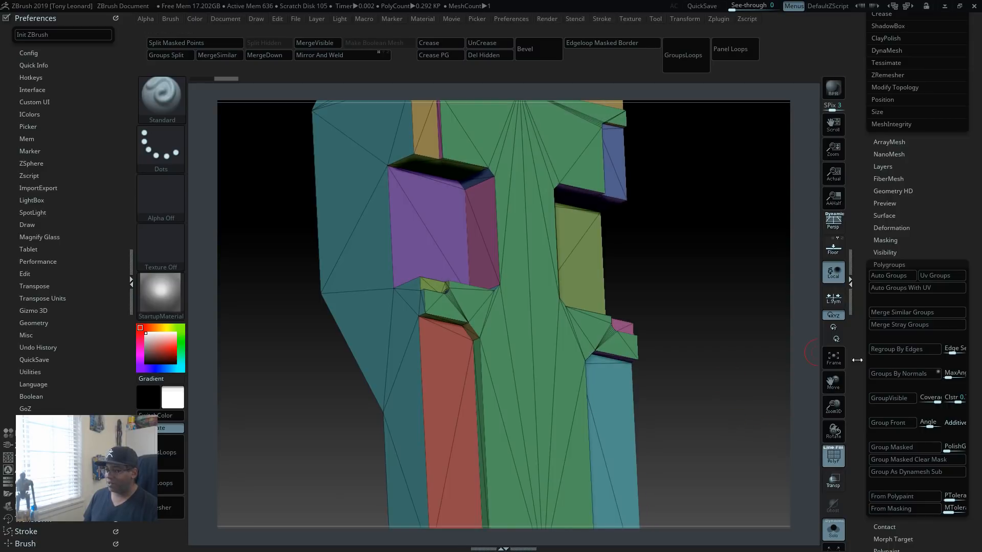
Step: Change the maximum angle tolerance for Groups By Normals and examine the polygroups around the body's recesses and notches
click(954, 373)
key(BackSpace)
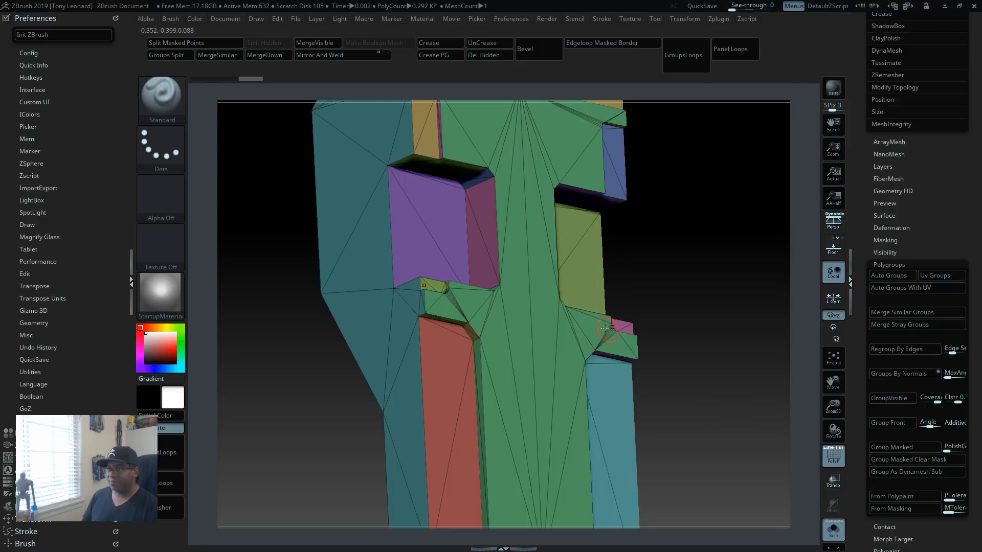
drag(737, 327, 730, 413)
drag(748, 363, 663, 396)
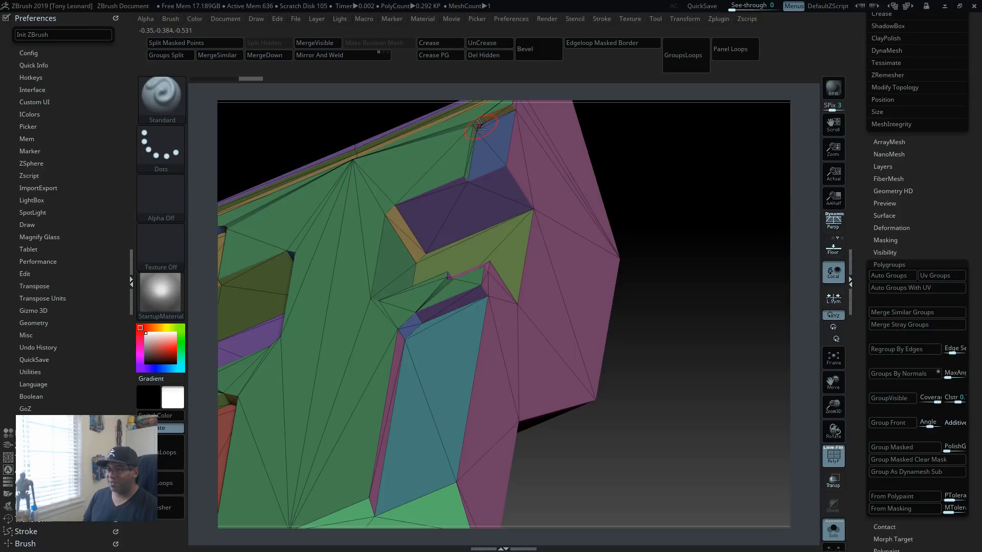
alt+drag(692, 310, 716, 348)
drag(716, 287, 725, 333)
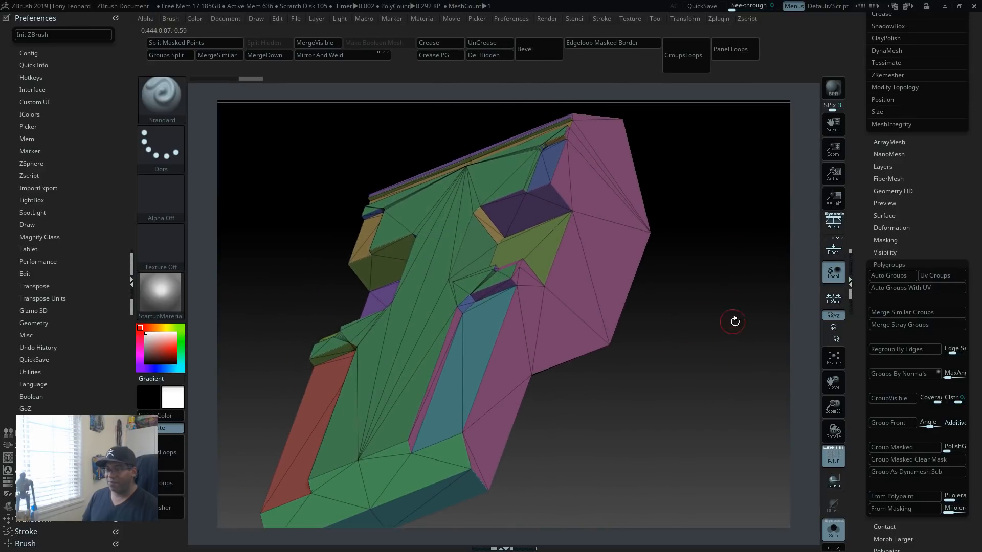
drag(712, 416, 795, 348)
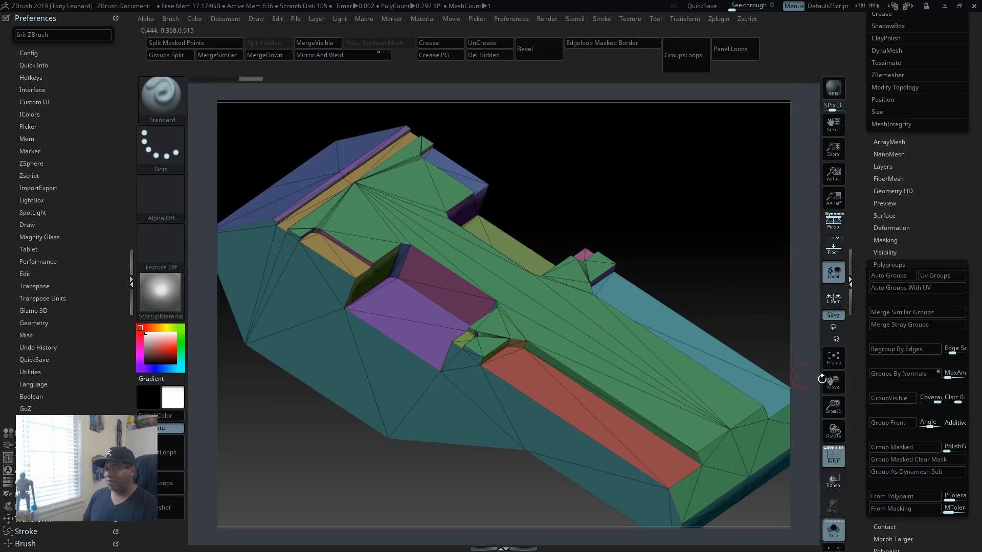
Step: Regroup the main body with Groups By Normals using a different maximum angle tolerance, and try the command's alternate mode
click(954, 374)
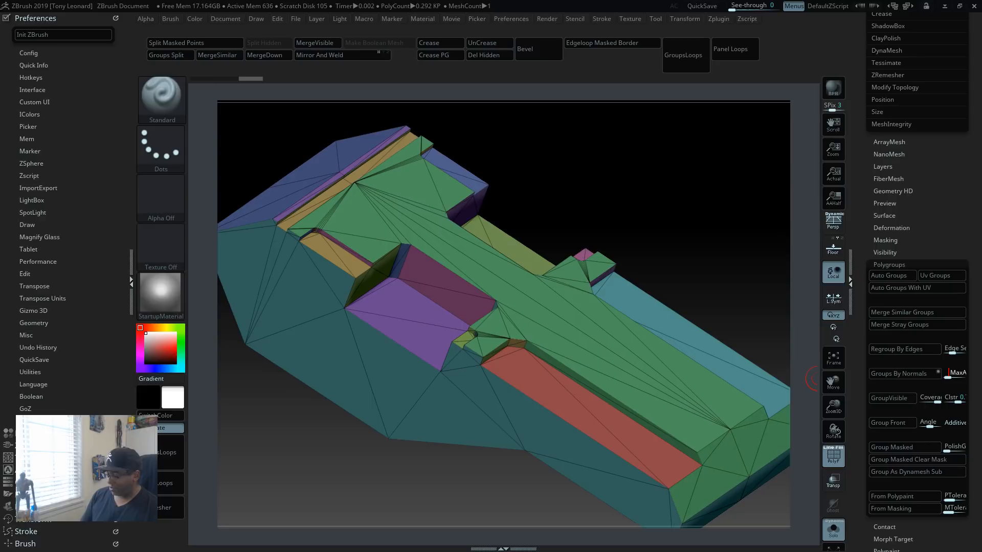
click(930, 372)
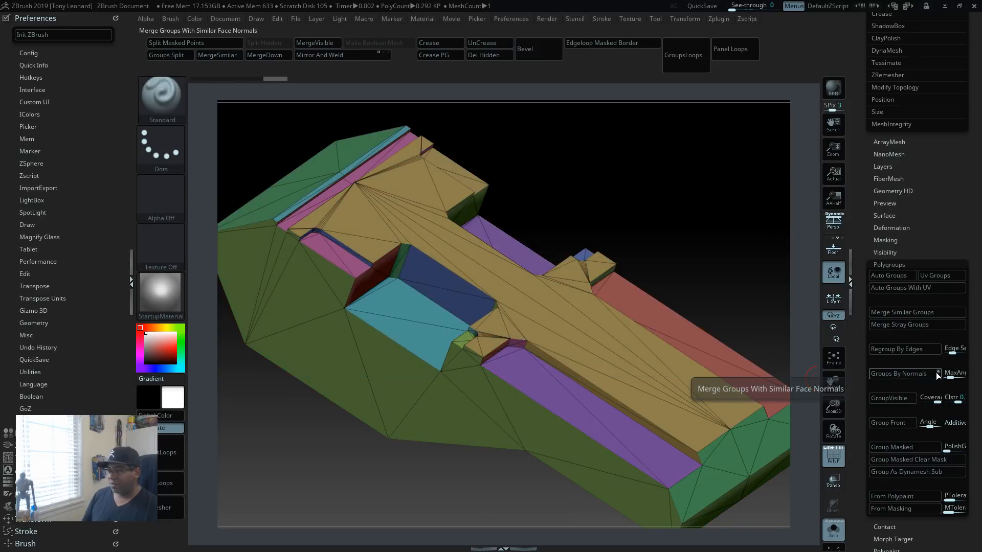
click(922, 373)
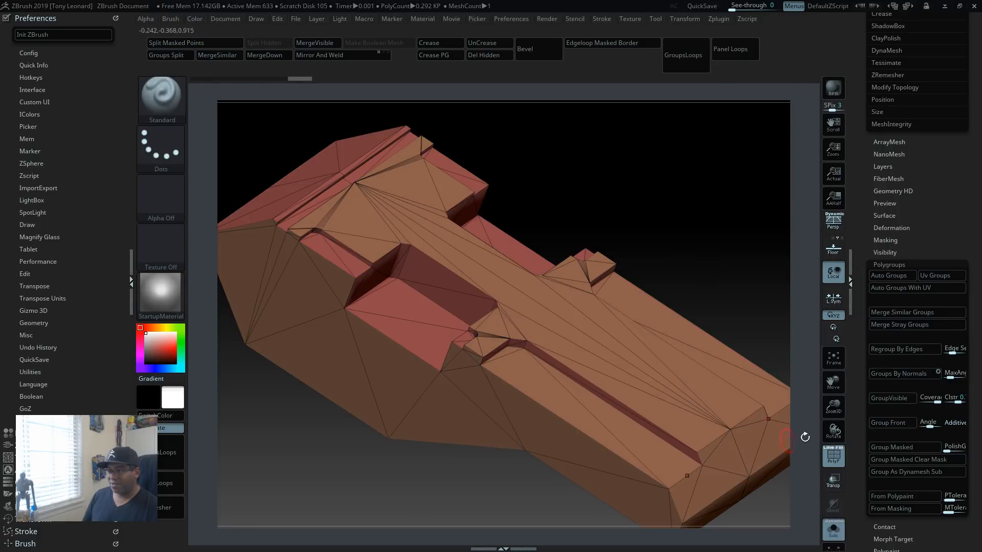
Step: Set the maximum angle tolerance to 18 and regroup the main body with Groups By Normals in the alternate mode
click(949, 373)
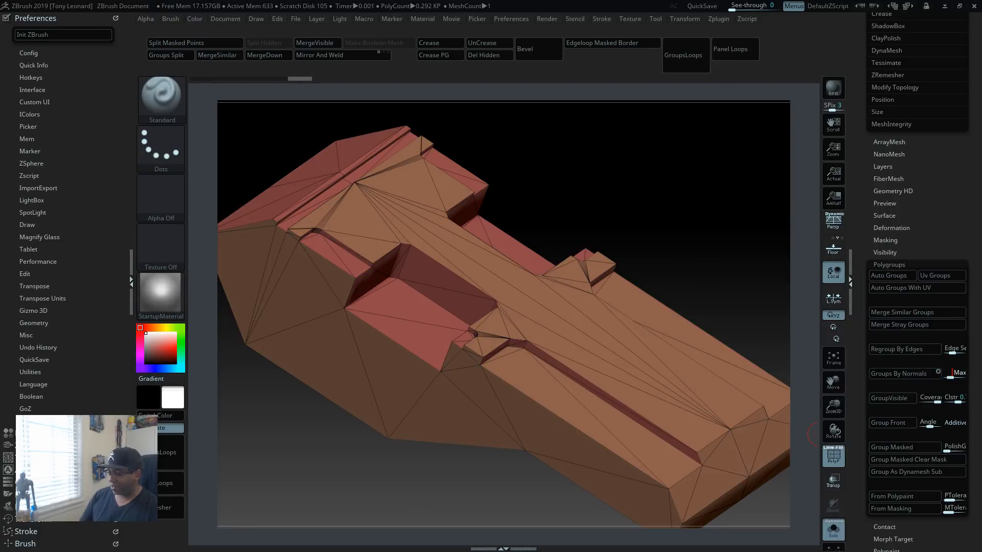
text(18)
key(Return)
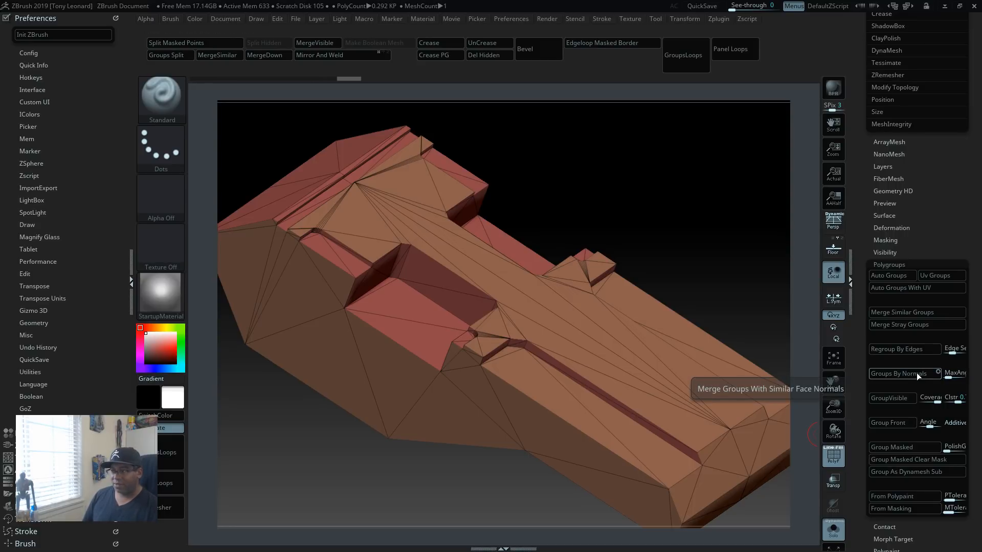
click(960, 373)
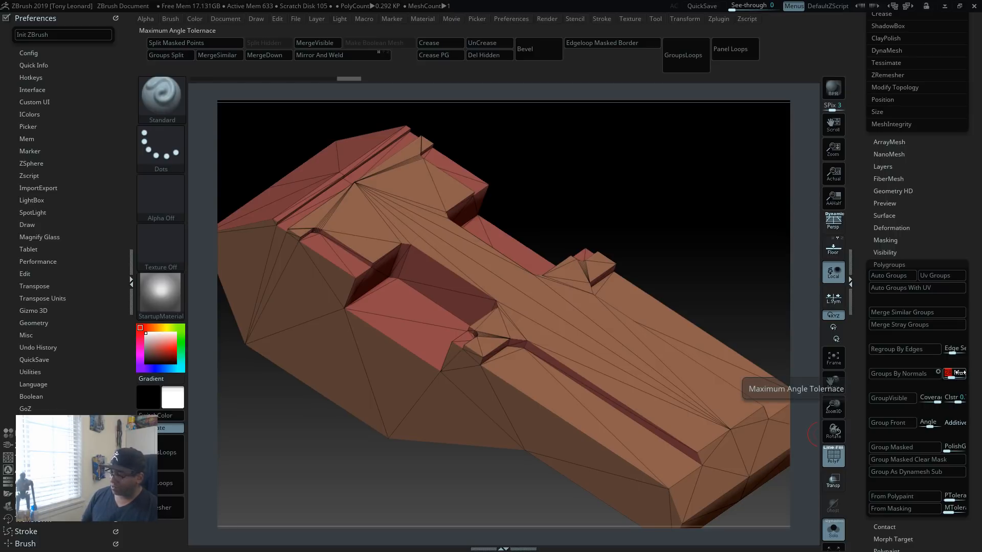
click(881, 376)
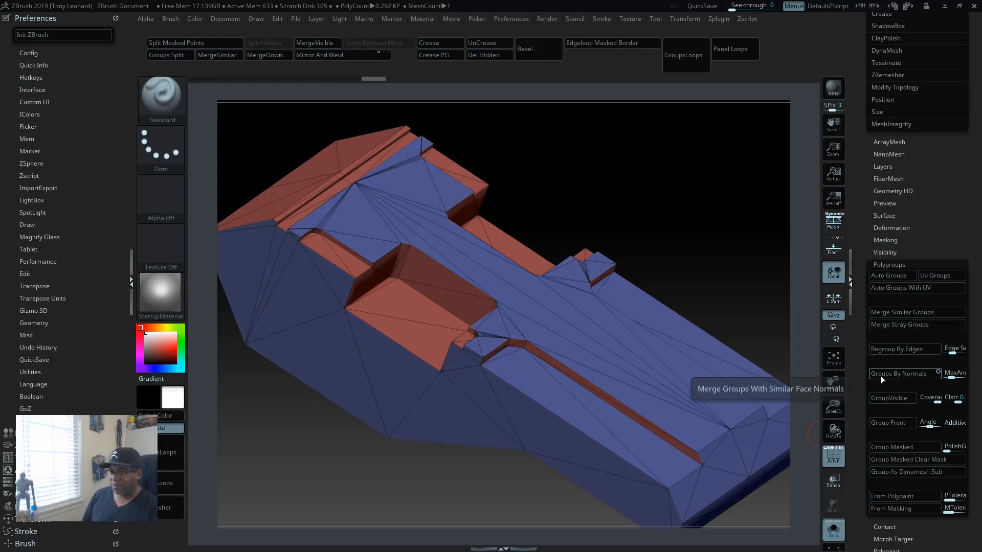
Step: Examine the main body's polygroups on its end, sides and recesses from several angles
click(948, 374)
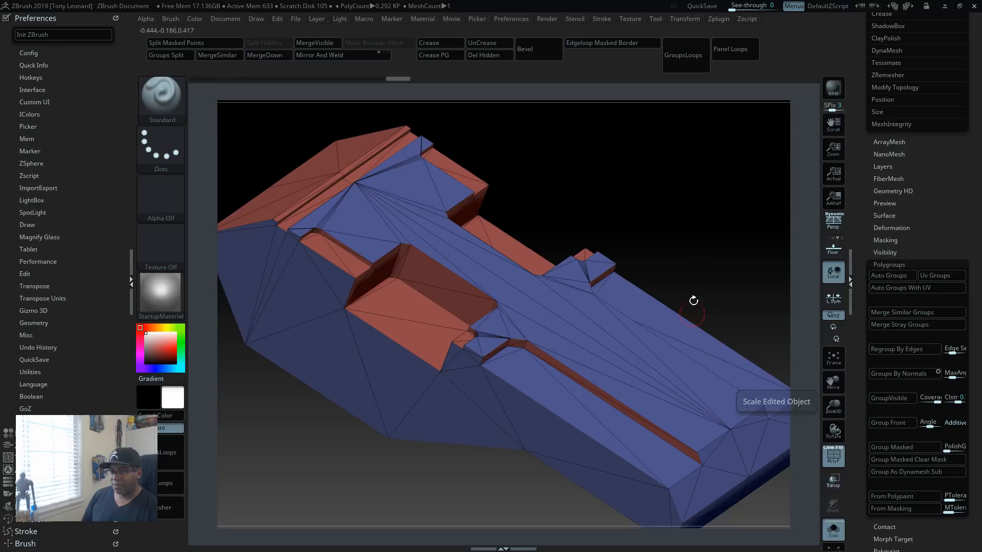
drag(710, 244, 813, 240)
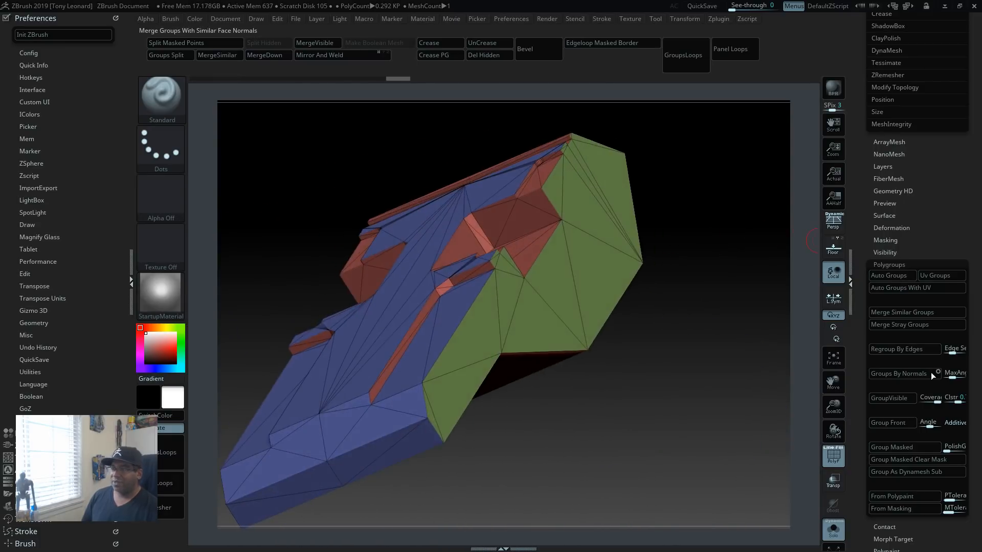
click(918, 311)
drag(765, 381, 752, 317)
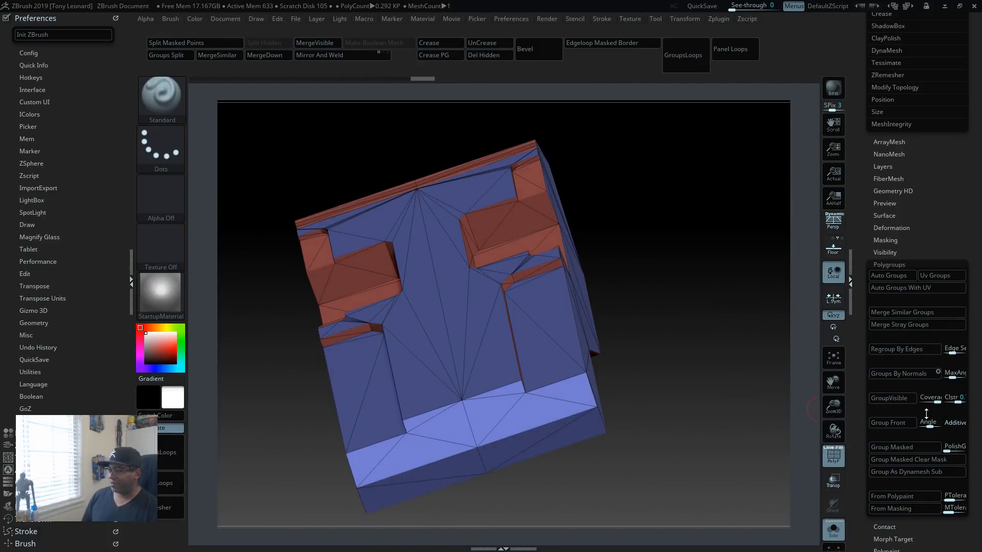
Step: Switch Groups By Normals back to its original mode, adjust the maximum angle tolerance and regroup the main body
click(952, 377)
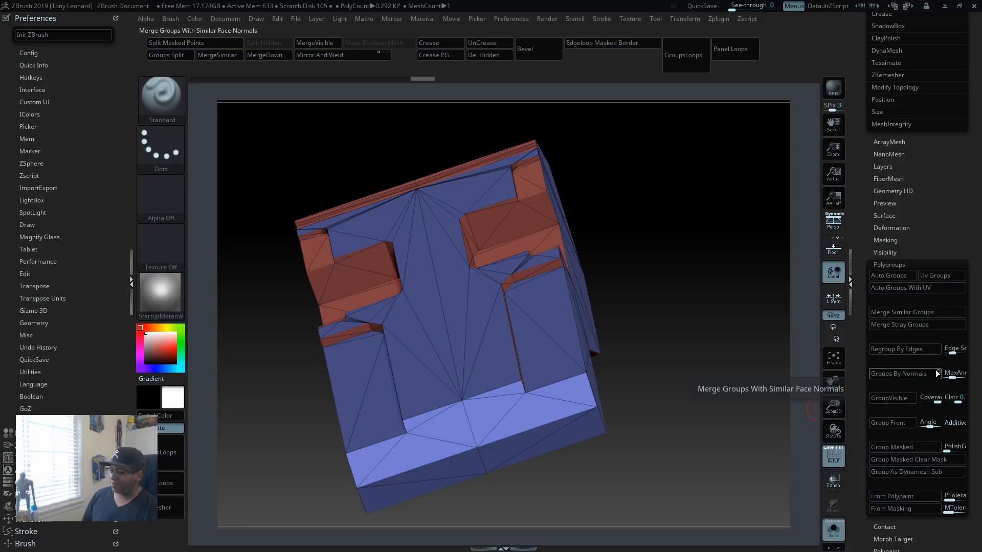
click(952, 375)
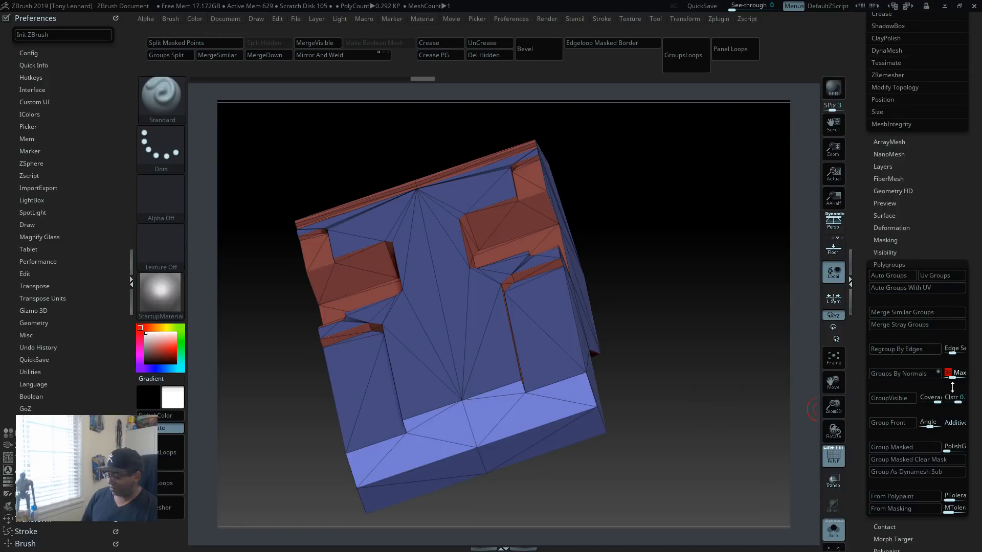
click(916, 377)
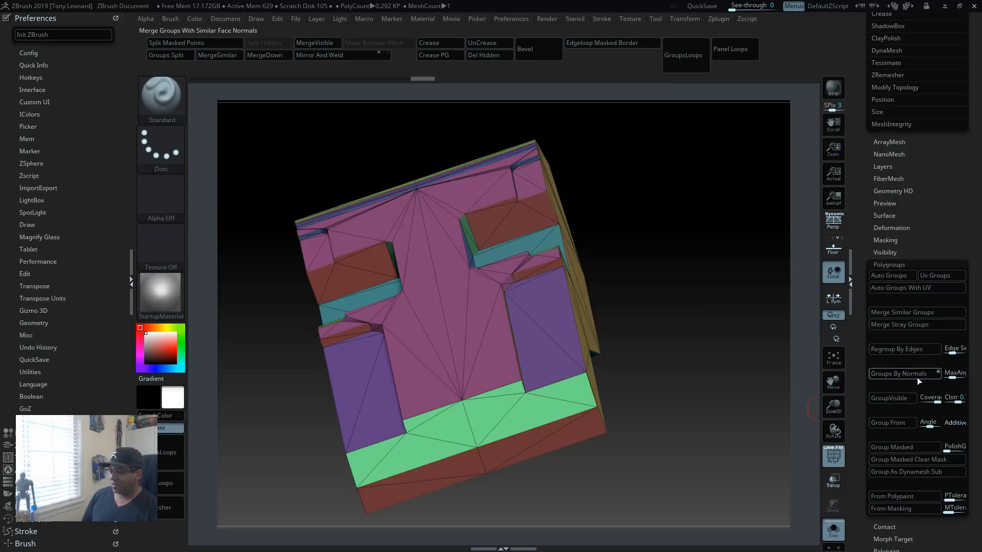
mouse_move(765, 429)
mouse_down()
mouse_move(708, 444)
mouse_move(690, 368)
mouse_move(683, 237)
mouse_move(699, 164)
mouse_move(697, 208)
mouse_move(686, 195)
mouse_move(727, 221)
mouse_move(707, 212)
mouse_move(685, 239)
mouse_move(672, 219)
mouse_move(712, 225)
mouse_up()
mouse_move(721, 259)
mouse_down()
mouse_move(738, 256)
mouse_move(705, 266)
mouse_up()
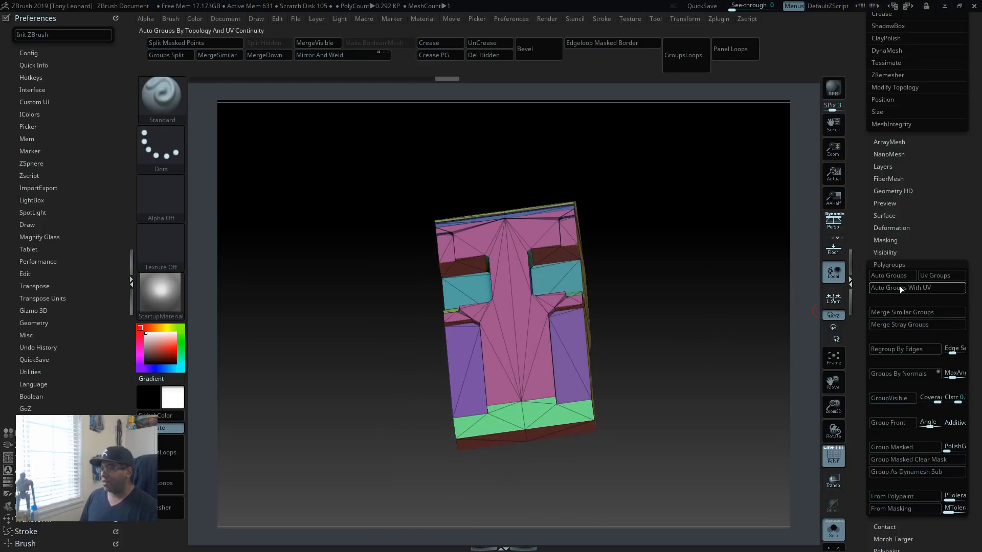
Step: Collapse the polygroup options, open the ZRemesher settings, enable DetectEdges and set the target polygons count to 8
click(892, 264)
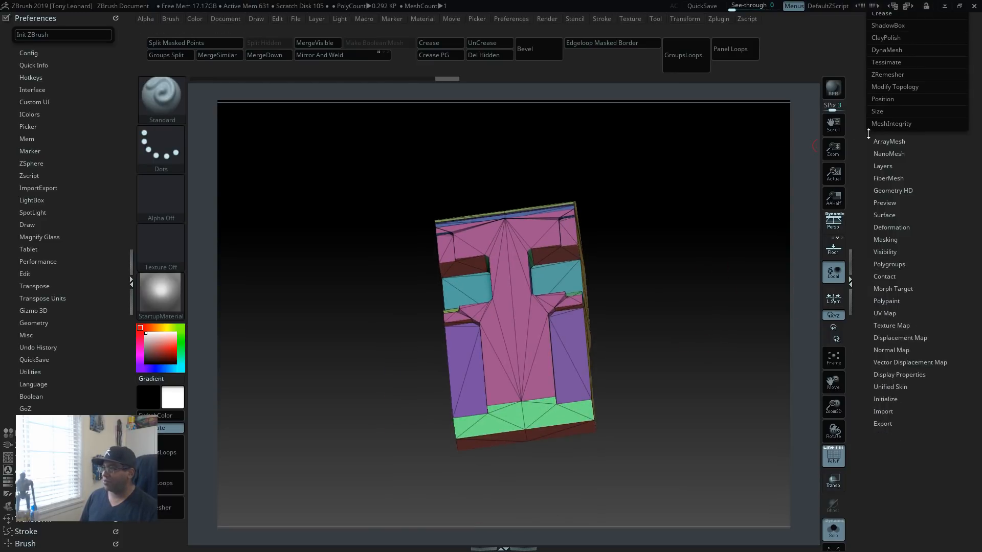
click(890, 74)
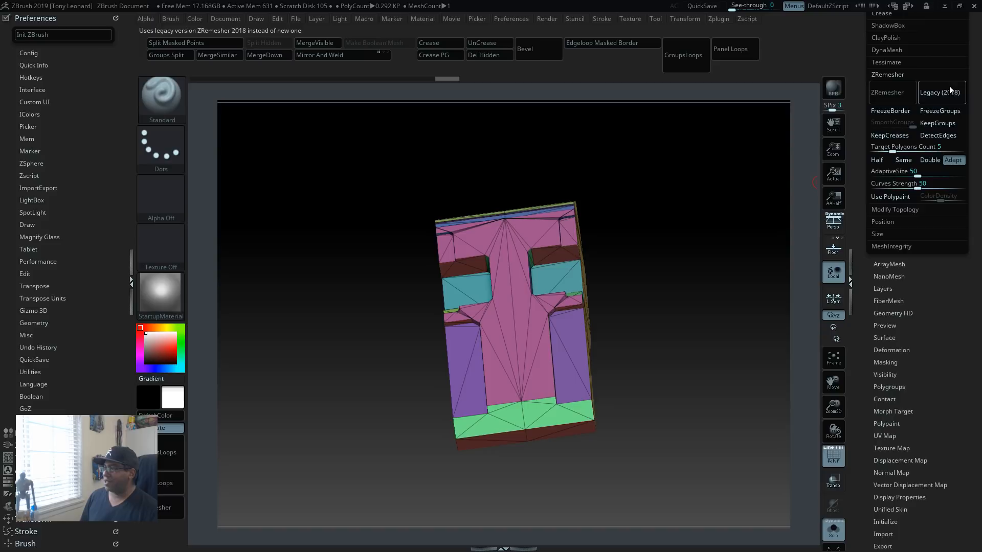
click(946, 136)
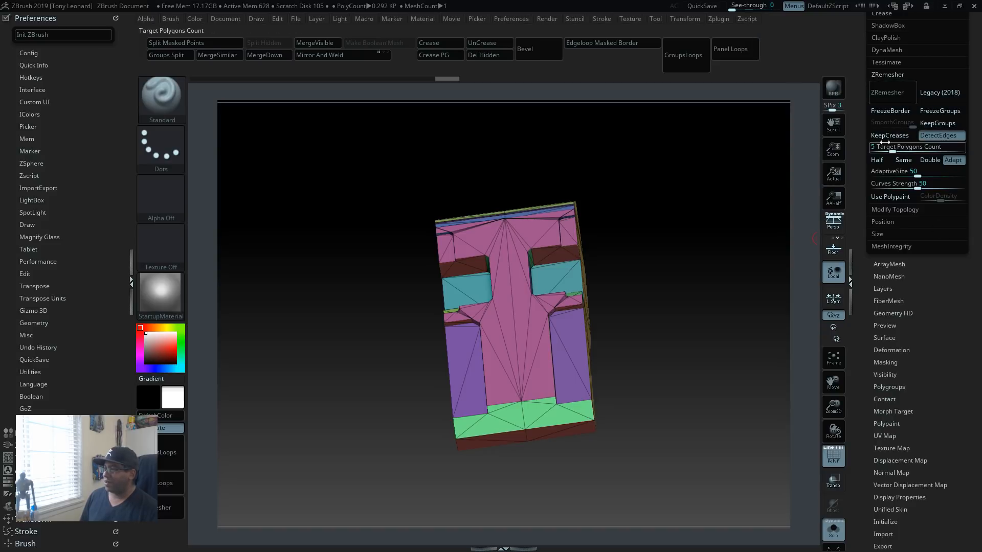
click(918, 146)
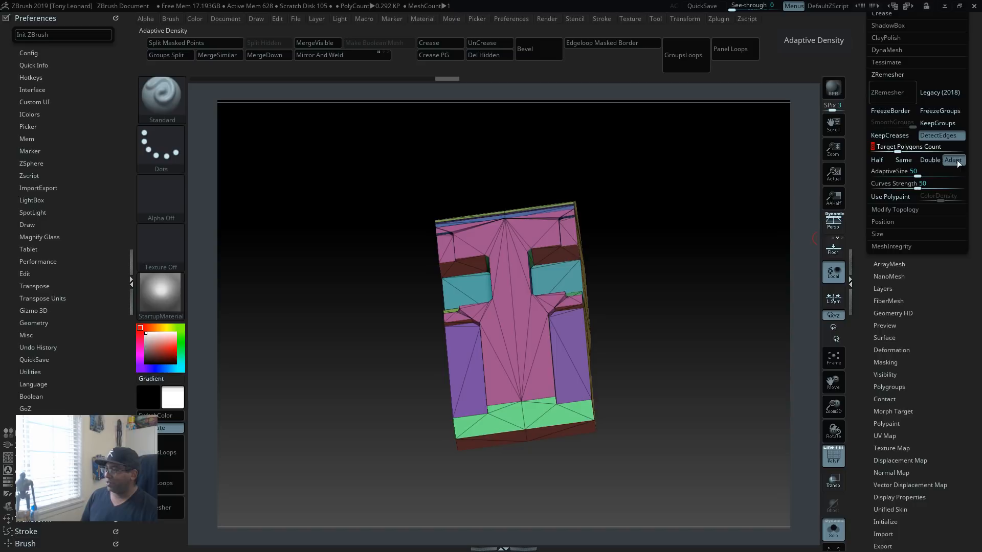
Step: Set ZRemesher's AdaptiveSize to 80 and Curves Strength to 0, and enable KeepGroups with SmoothGroups at 0
click(929, 173)
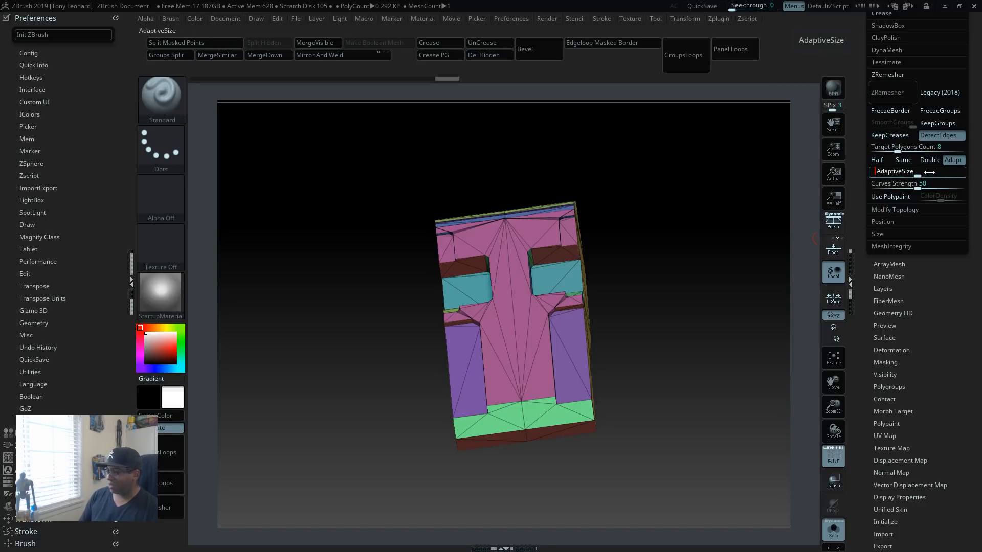
text(80)
click(941, 183)
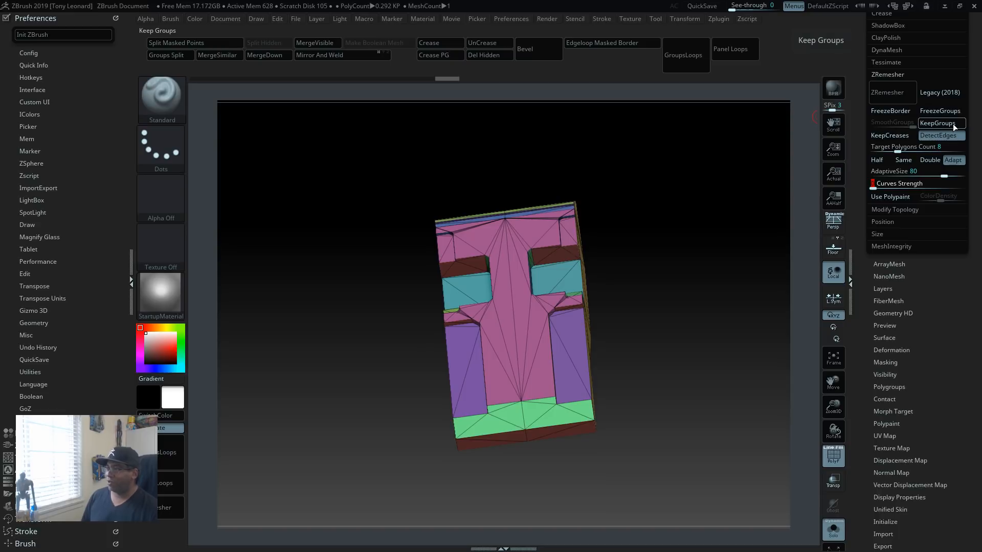
click(935, 122)
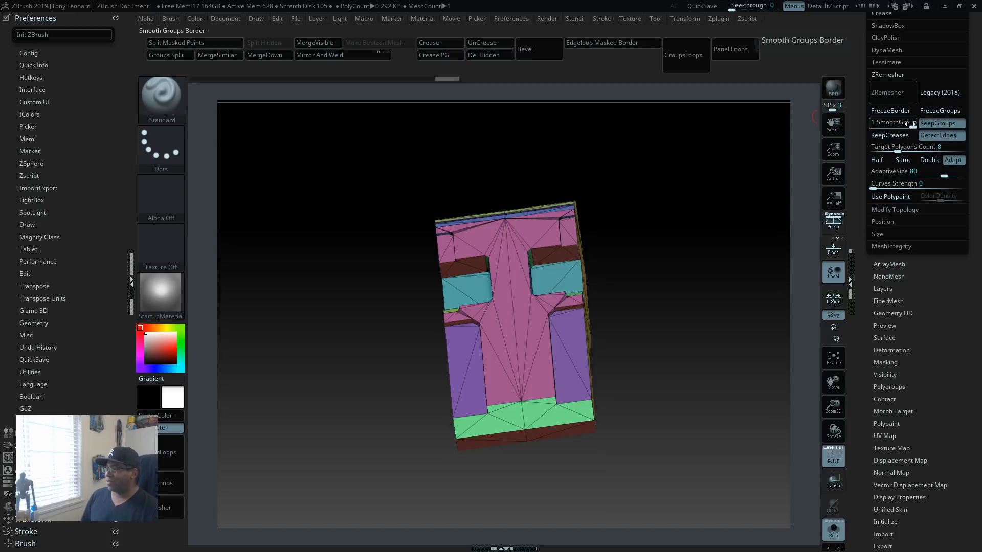
drag(909, 124, 892, 123)
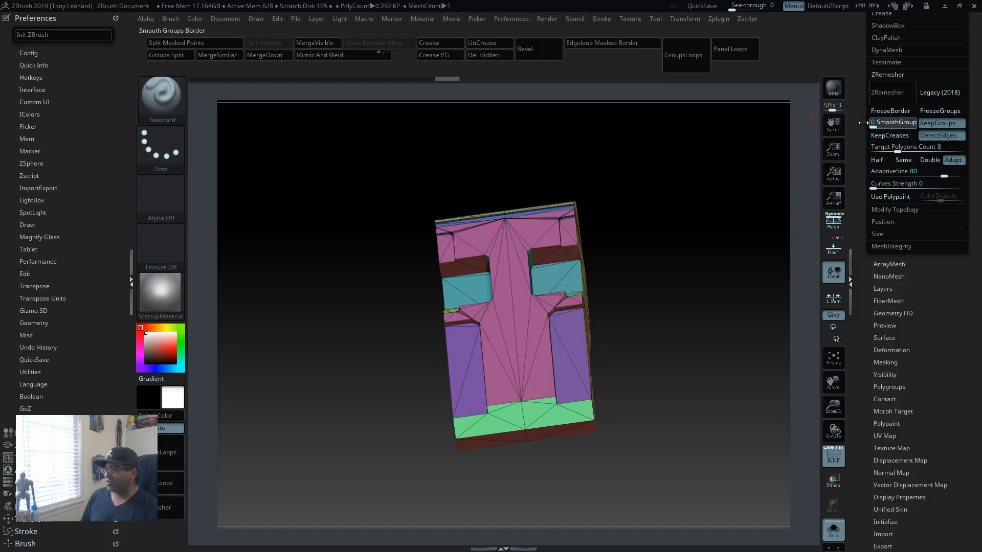
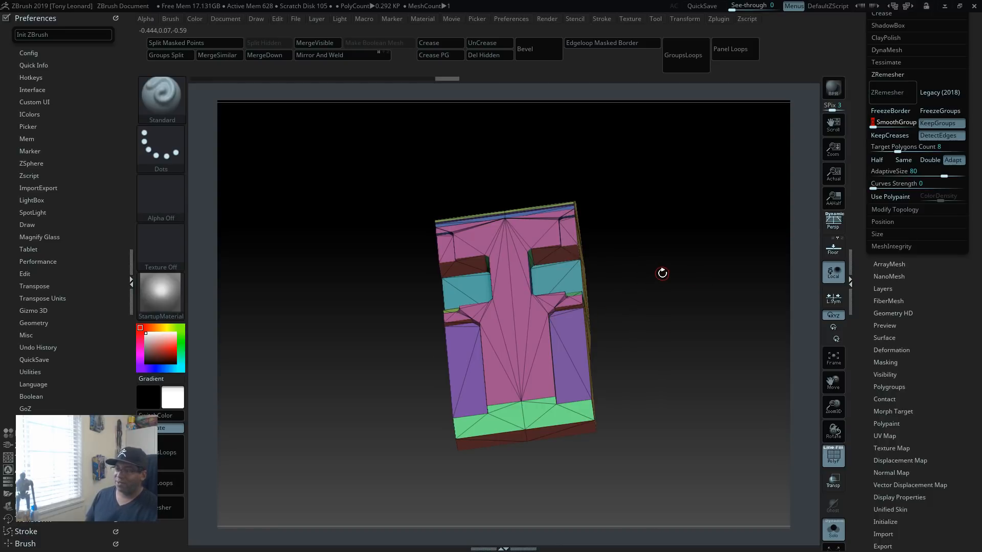
Step: Try to ZRemesh the main body with a target polygons count of 8, and check its topology from both ends
drag(635, 339, 644, 152)
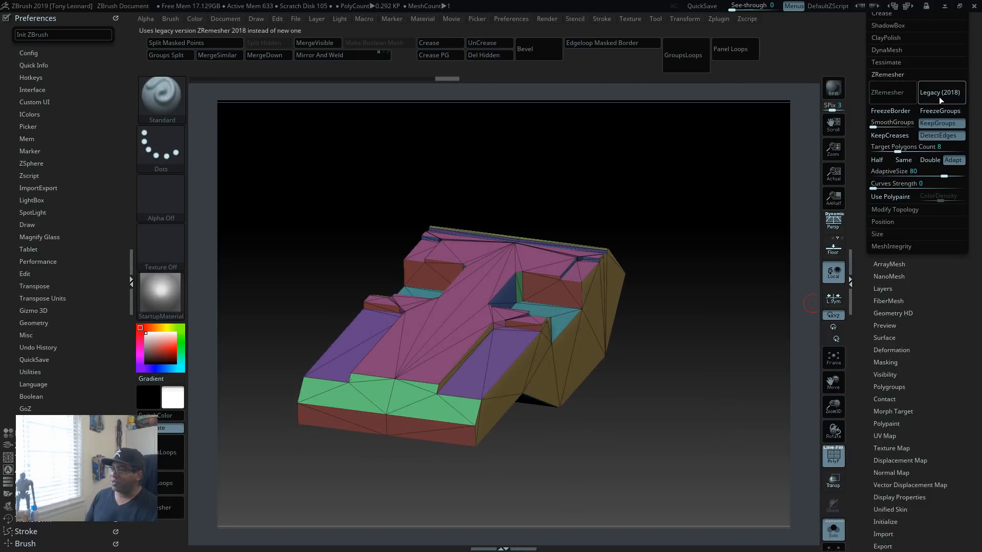
click(903, 94)
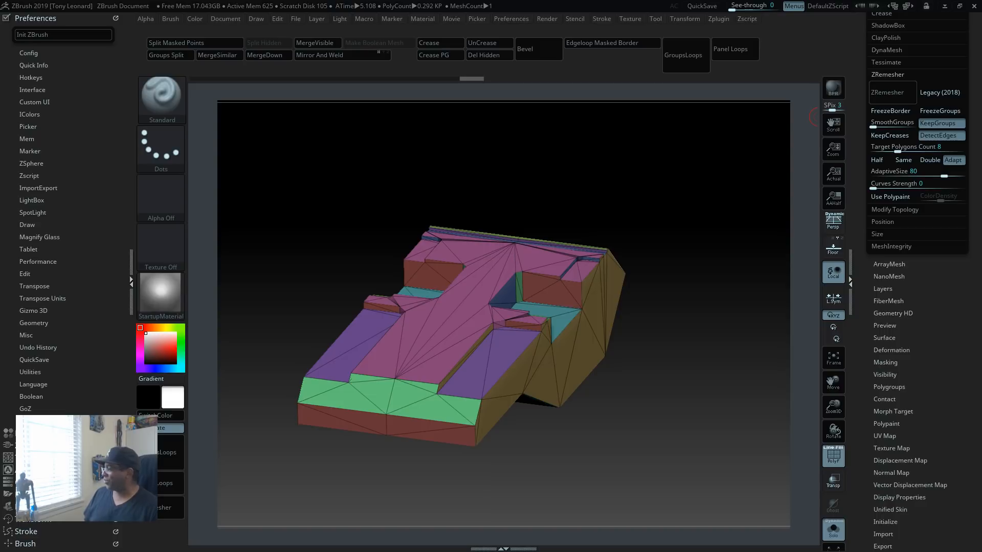
drag(713, 457, 712, 496)
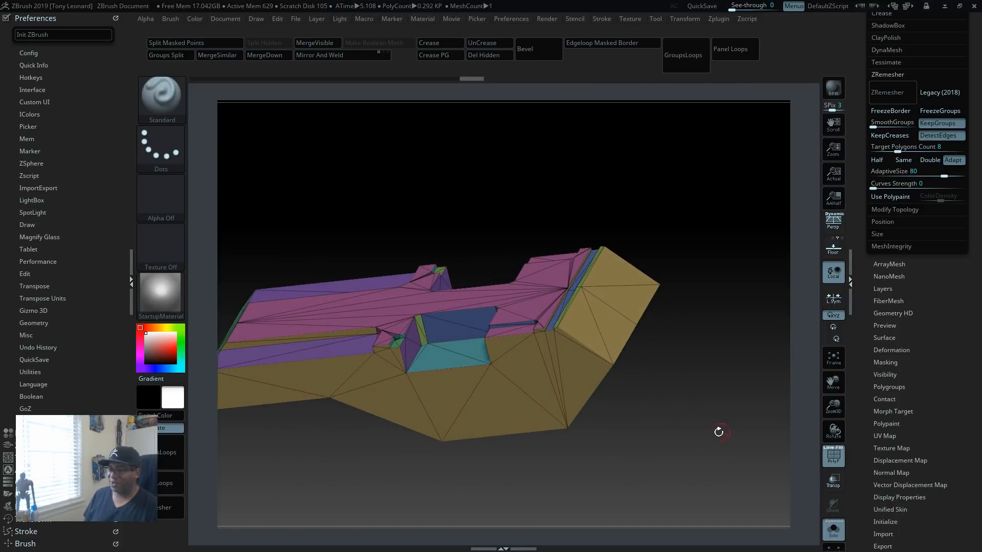
drag(749, 440, 723, 418)
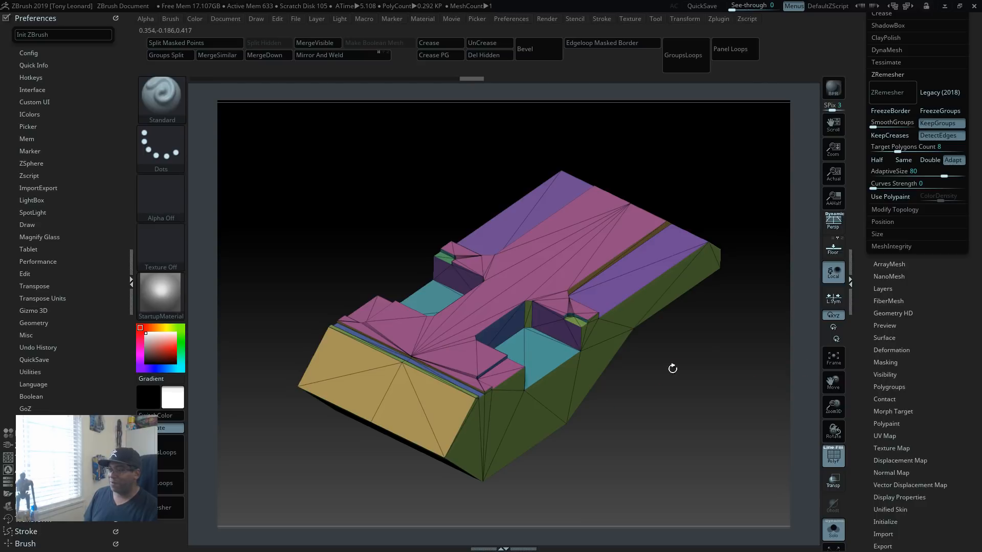
drag(694, 398, 726, 358)
Step: Raise ZRemesher's target polygons count to 12
click(946, 146)
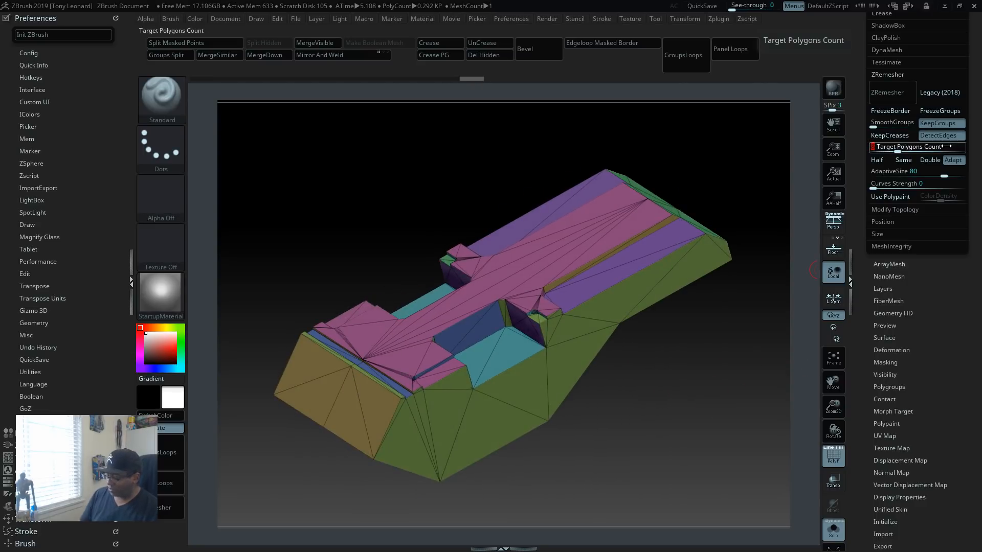
text(12)
key(Return)
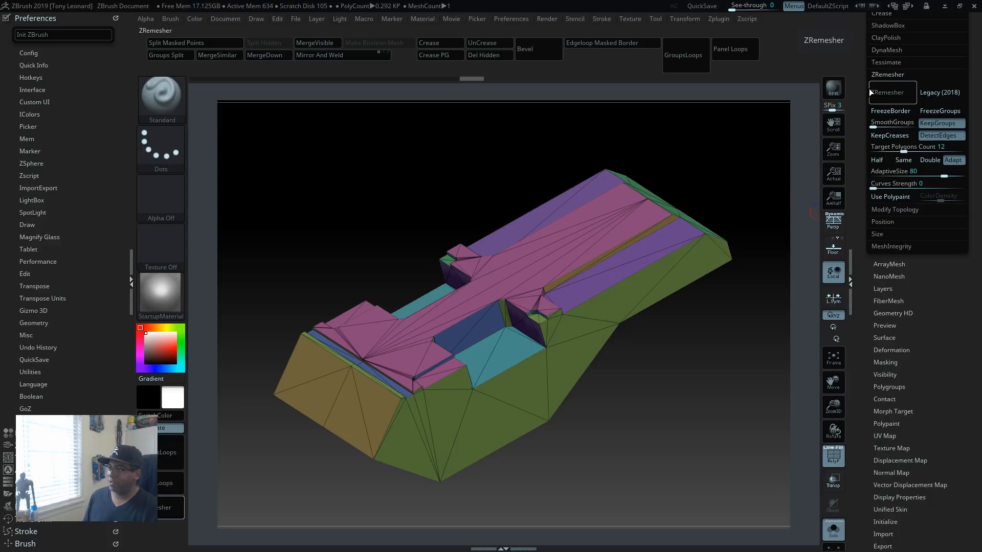
Step: Set ZRemesher's target polygons count to 5 and ZRemesh the main body
click(911, 148)
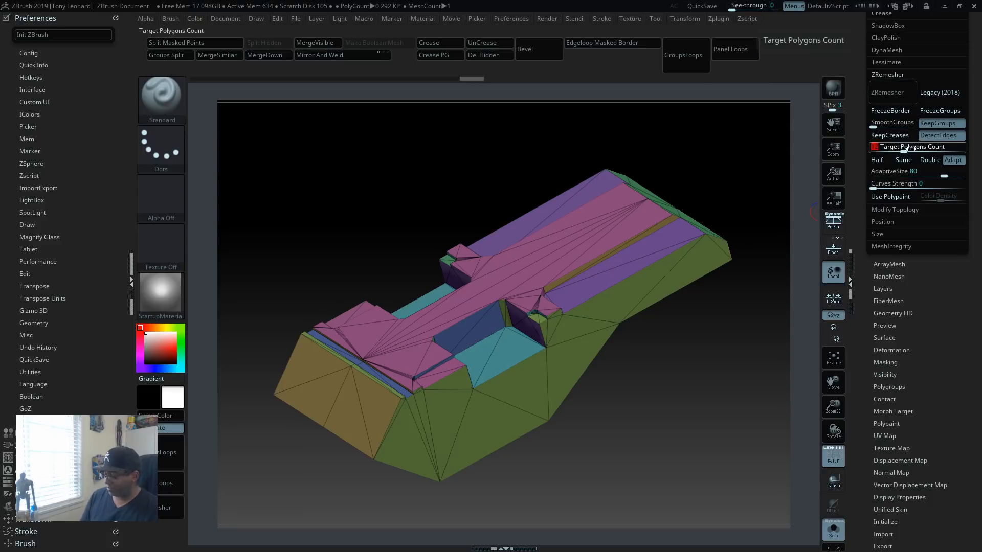
text(5)
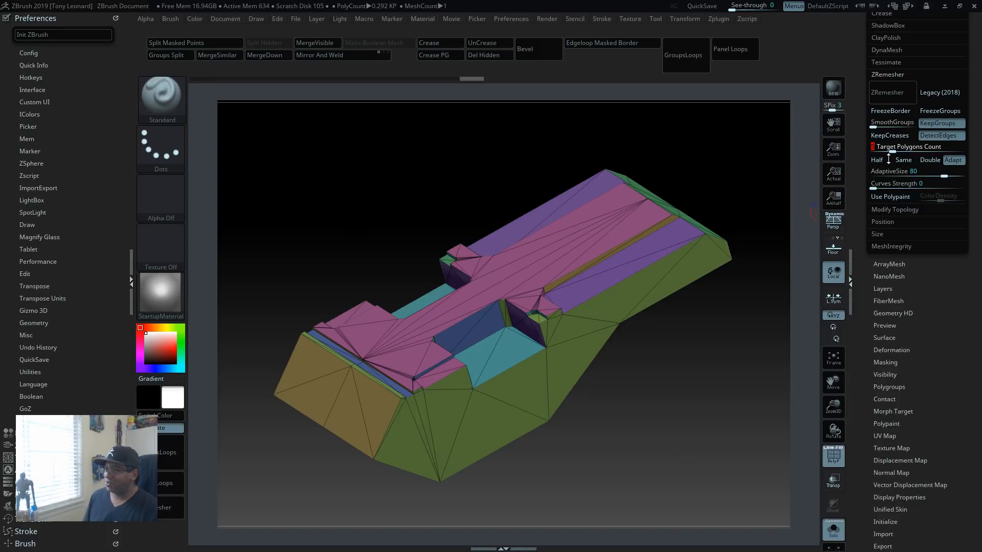
click(884, 94)
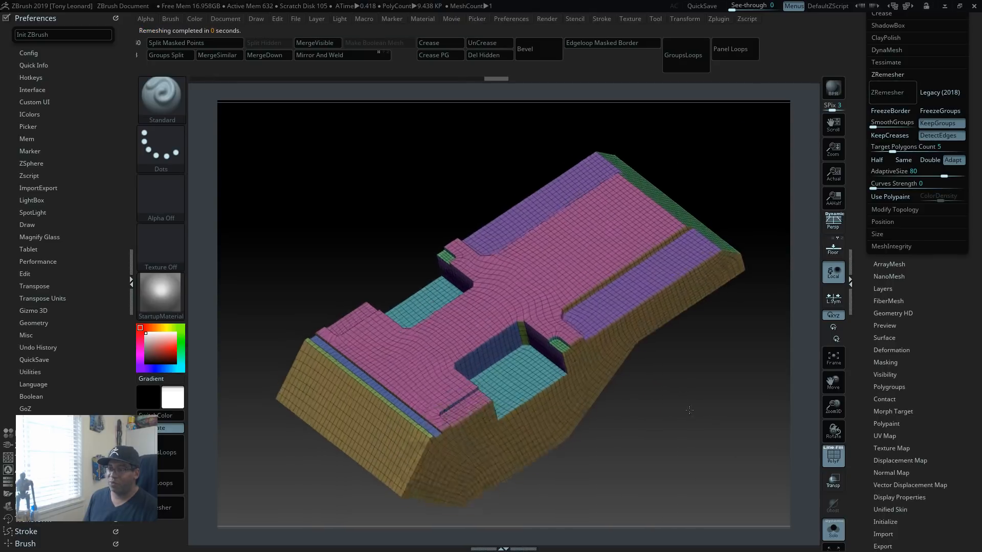
Step: Examine the main body's remeshed topology along its sides, angled end and recesses from several angles
drag(689, 410, 618, 389)
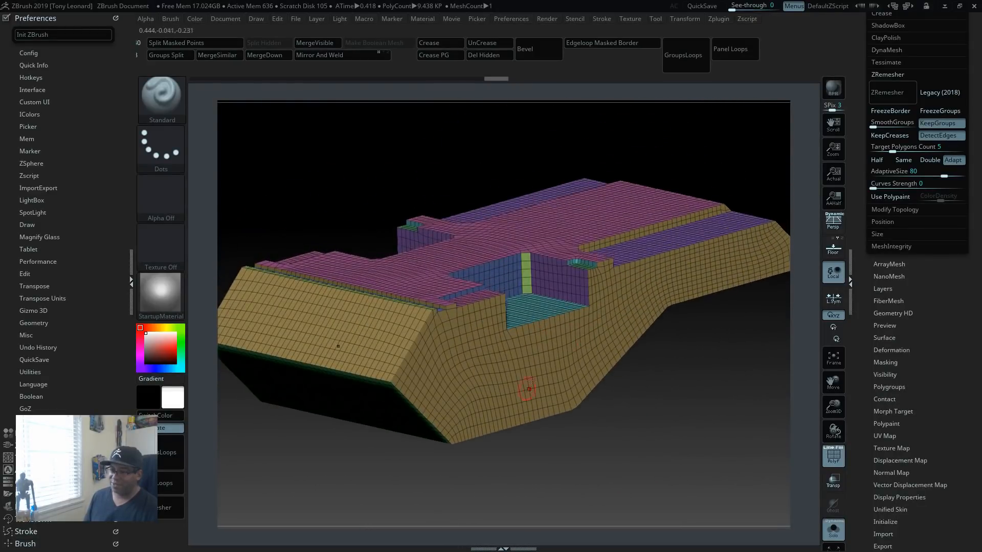
drag(572, 459, 625, 438)
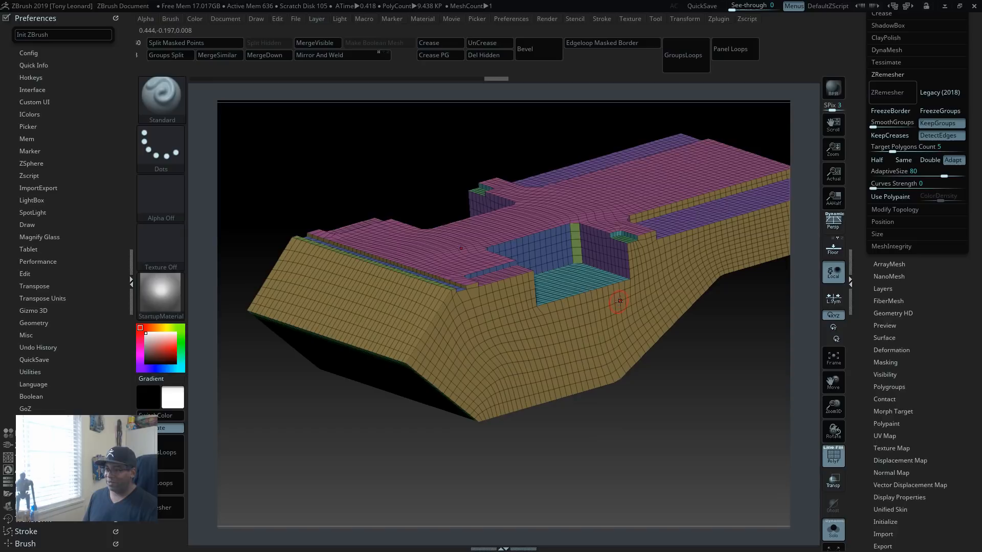
drag(648, 412, 622, 481)
click(915, 147)
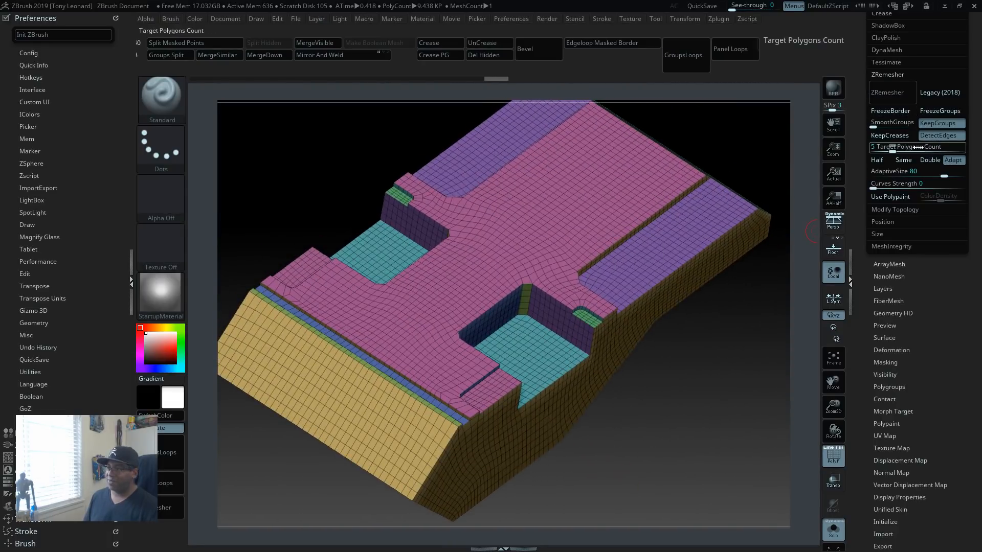
drag(697, 480, 620, 384)
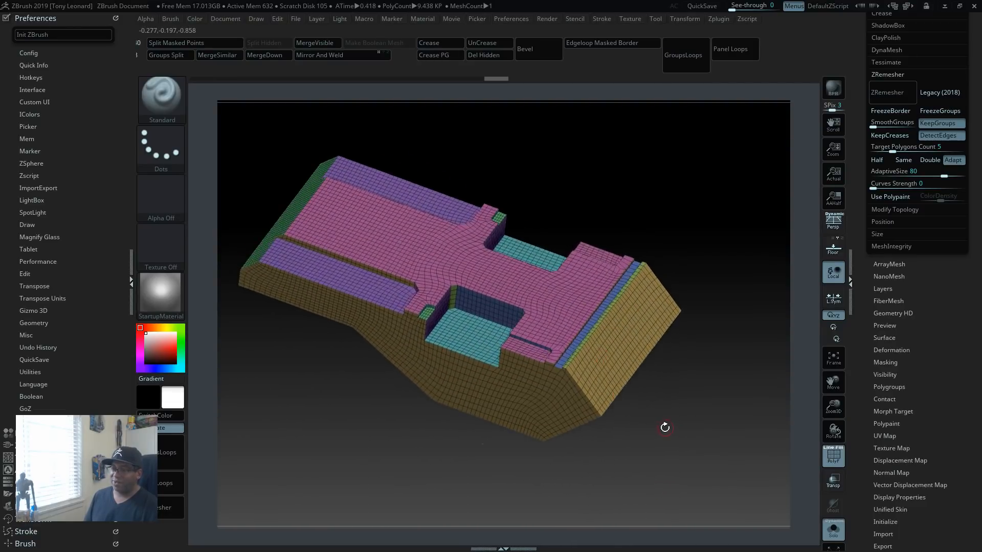
drag(662, 428, 714, 449)
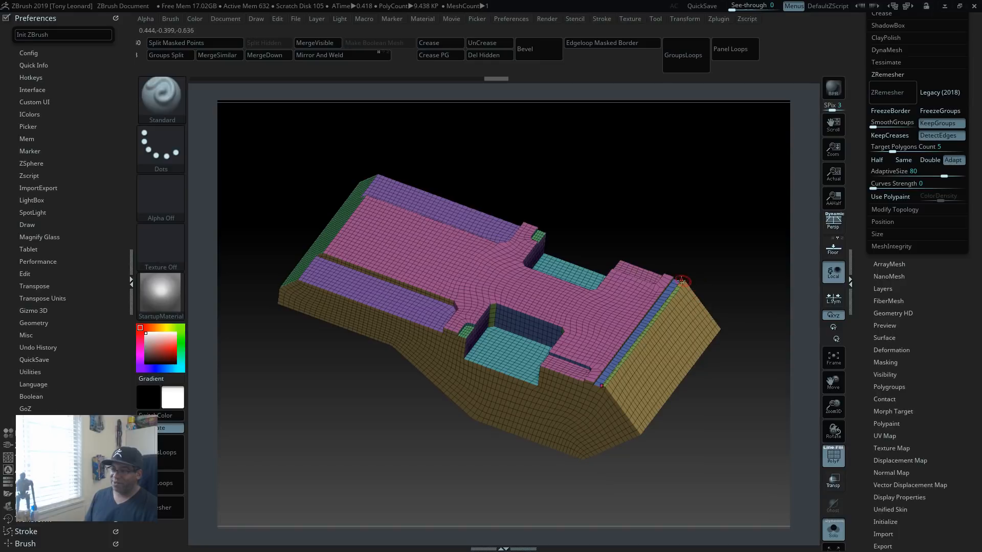
alt+drag(773, 477, 753, 445)
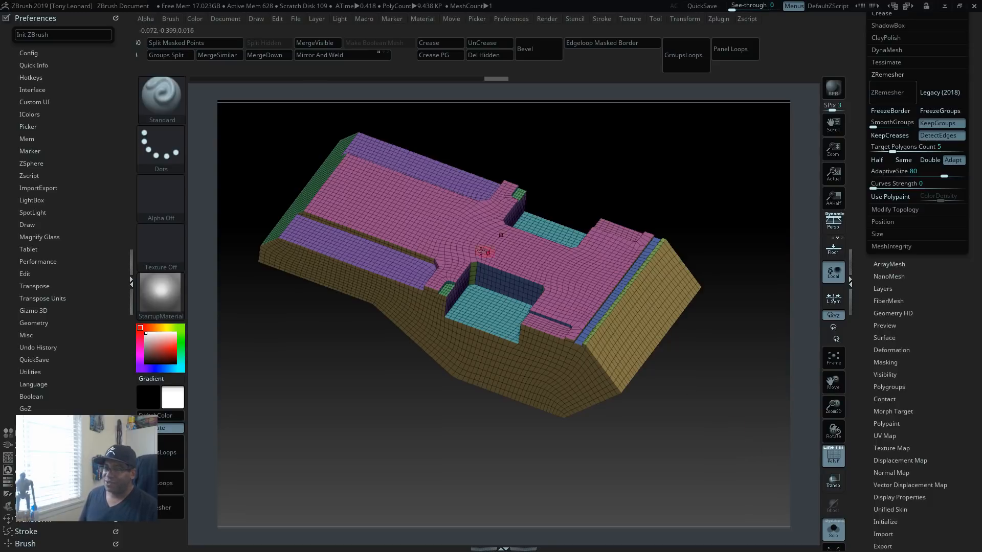
drag(675, 401, 722, 468)
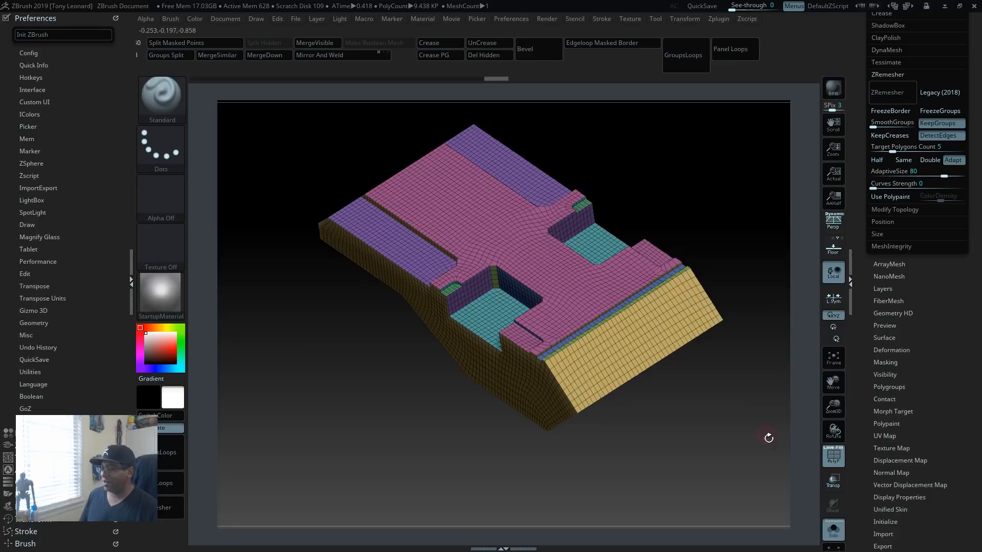
Step: Show all subtools, select the pair of blocks seated in the body's recesses and isolate that subtool
click(837, 529)
drag(740, 262, 764, 362)
alt+click(471, 292)
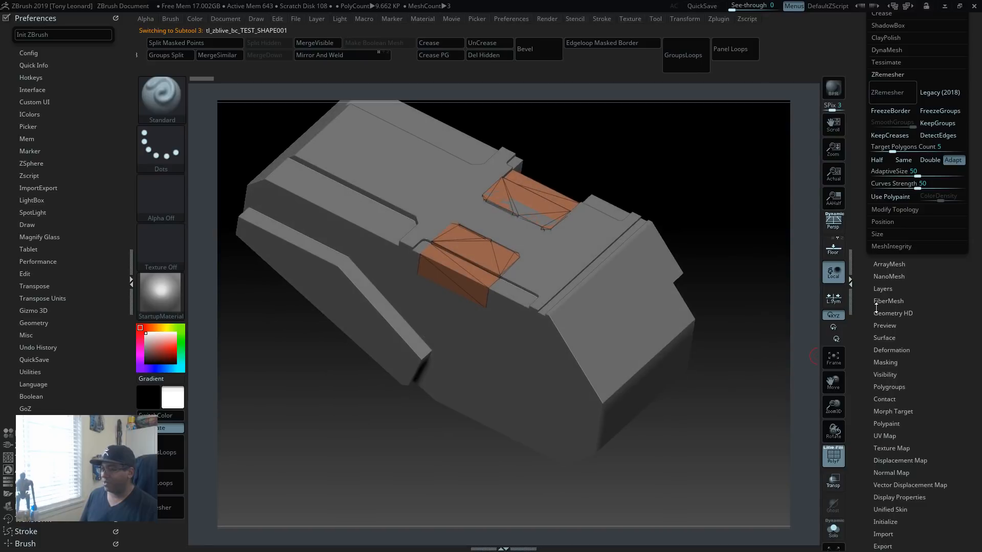
click(834, 530)
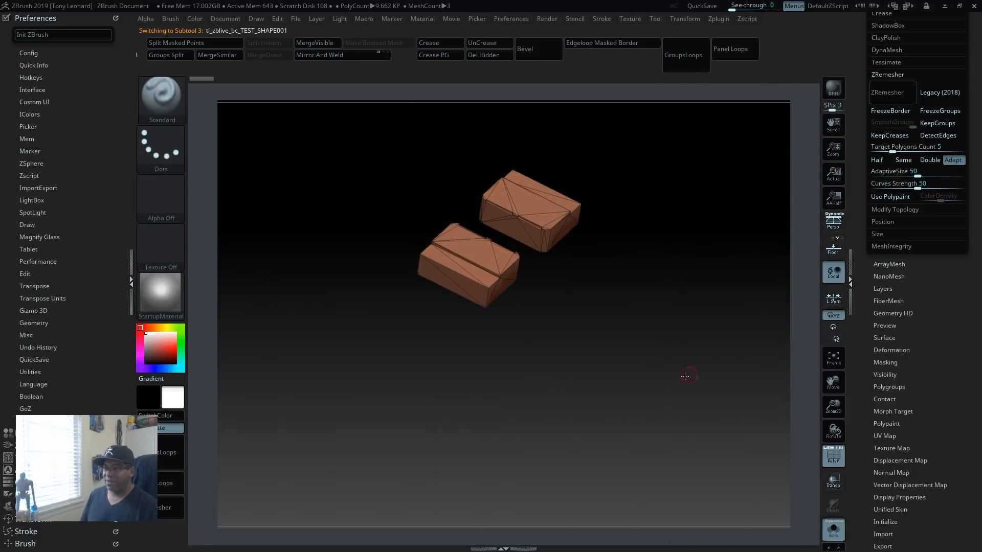
drag(685, 373, 685, 450)
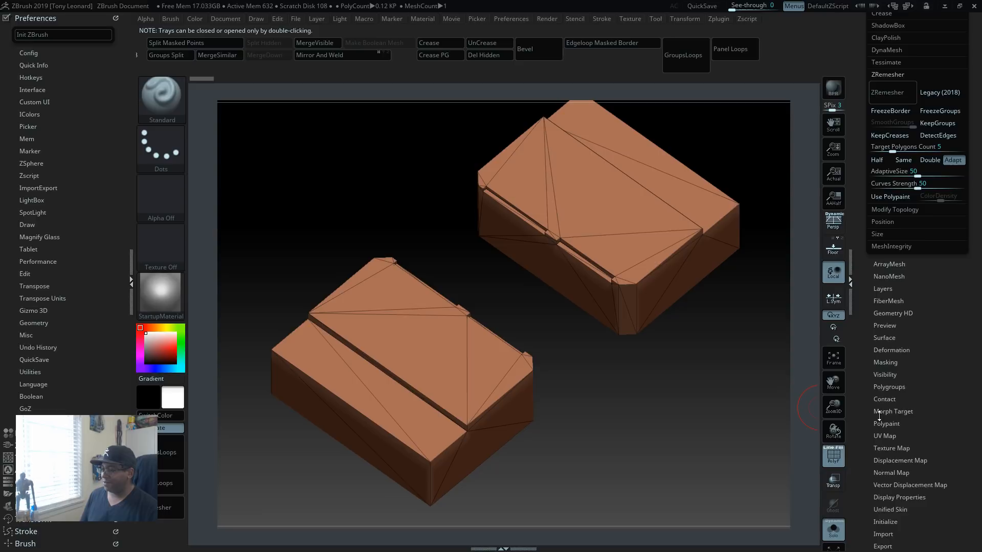
Step: Create polygroups on the two recess blocks with Groups By Normals
click(885, 387)
drag(855, 476, 855, 368)
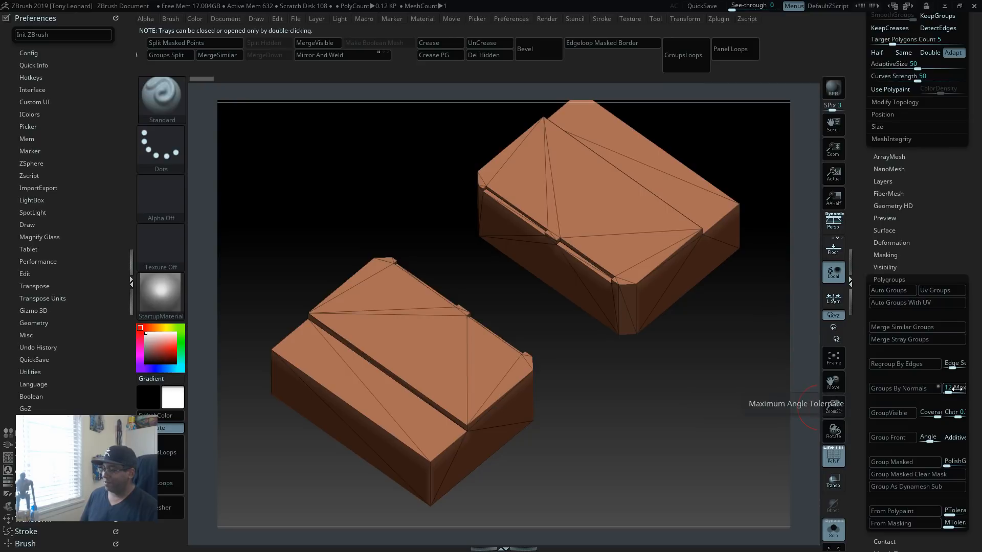
click(898, 389)
drag(648, 410, 797, 423)
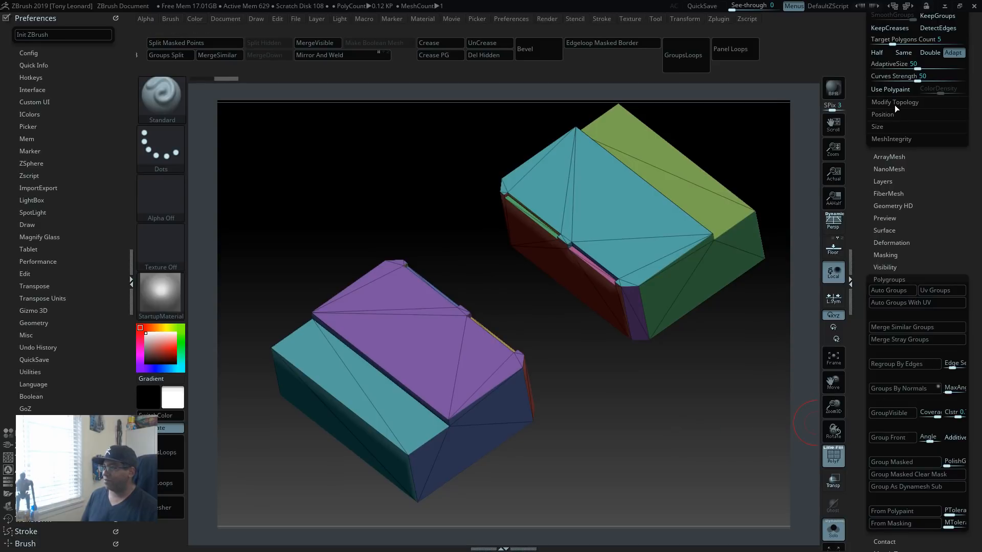
Step: ZRemesh the two blocks with KeepGroups and DetectEdges enabled, SmoothGroups 0, AdaptiveSize 80 and Curves Strength 0
drag(859, 81, 863, 131)
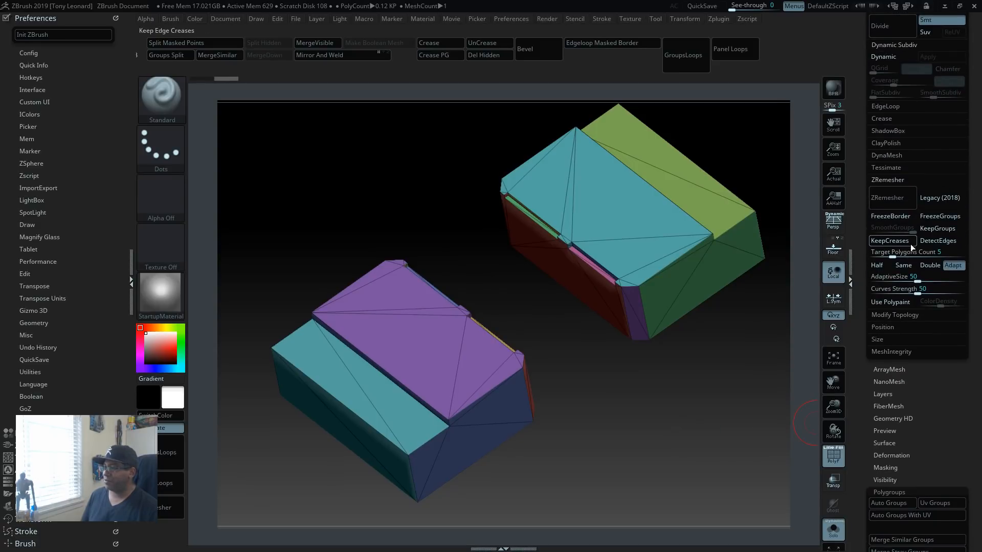
click(943, 227)
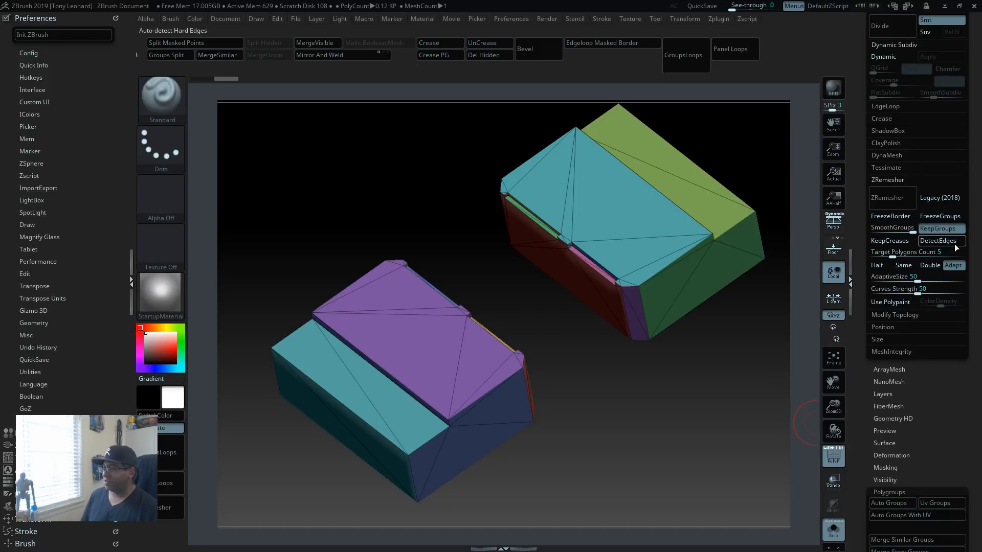
click(950, 241)
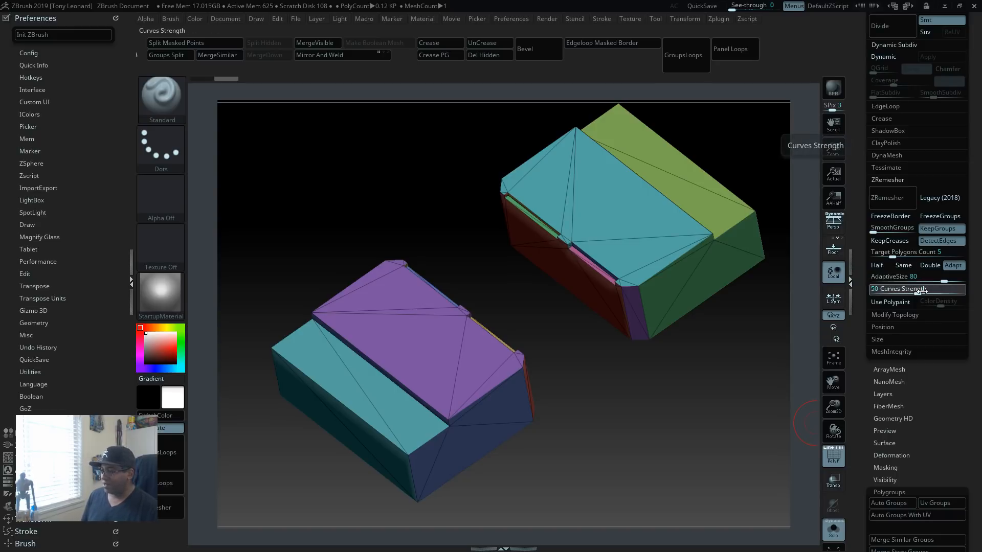
key(BackSpace)
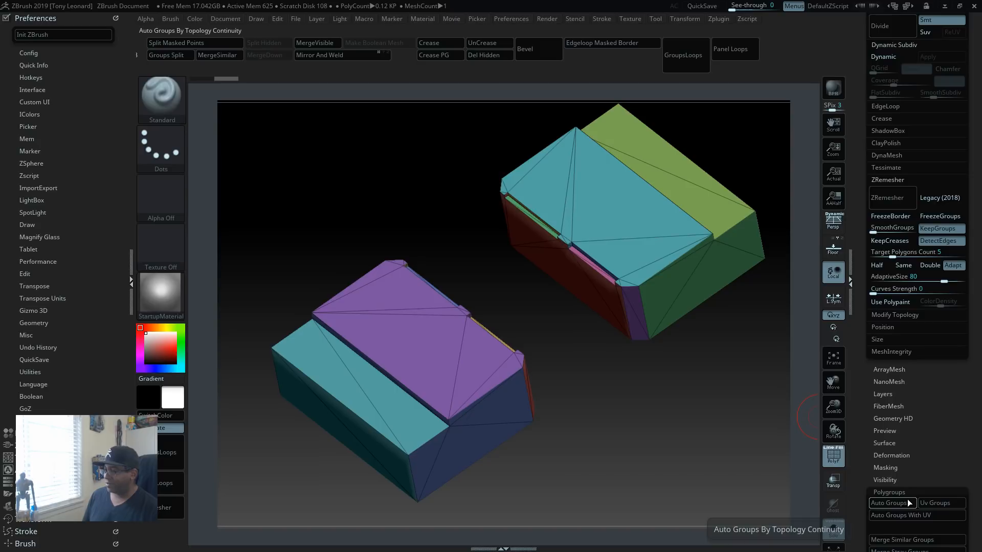
click(897, 195)
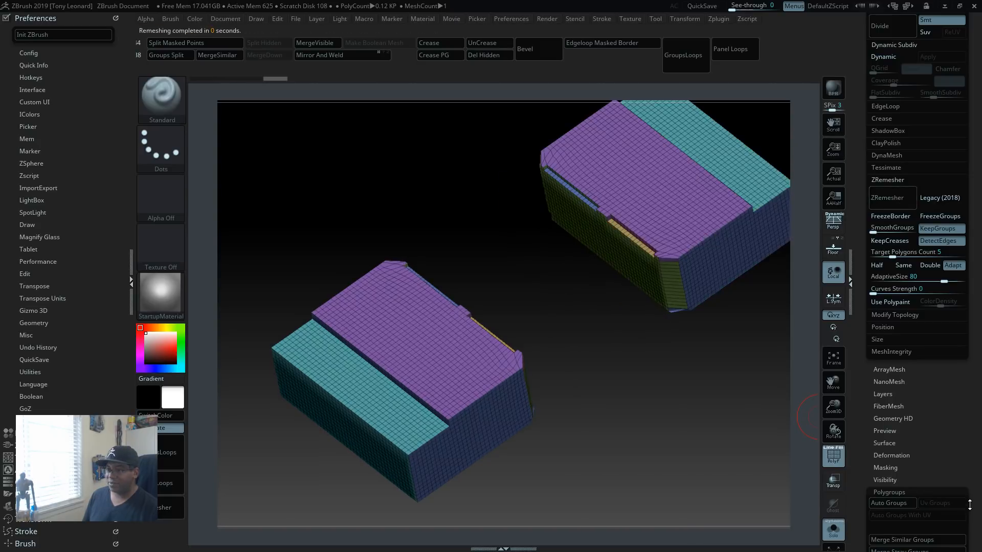
Step: Examine the remeshed blocks' undersides and the polygroup at the bevelled corner
drag(685, 453, 603, 394)
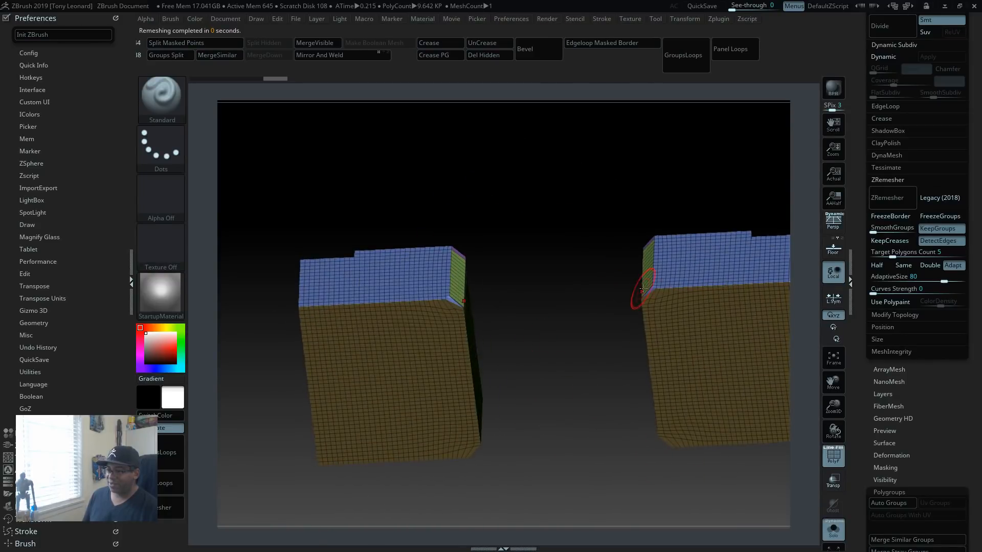
drag(560, 367, 529, 363)
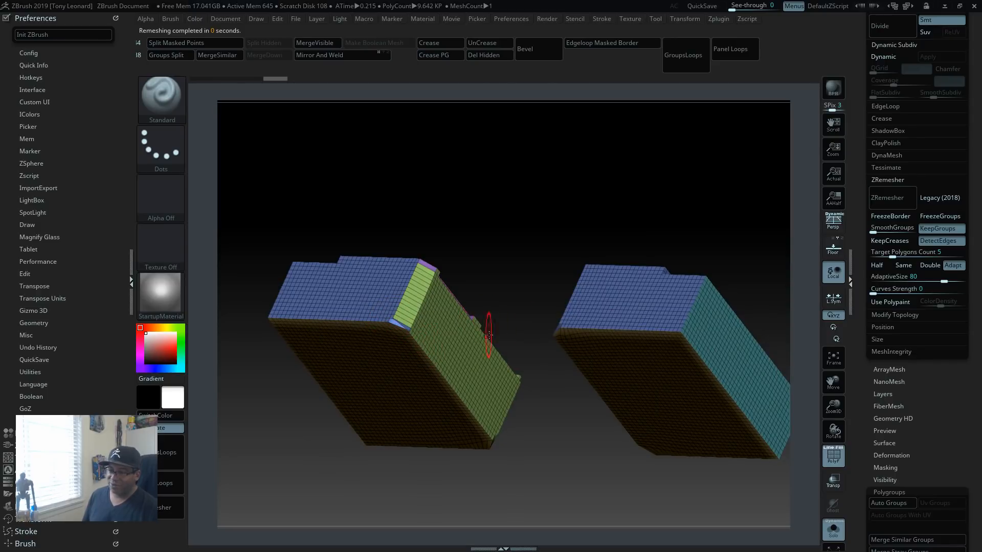
drag(511, 302, 587, 337)
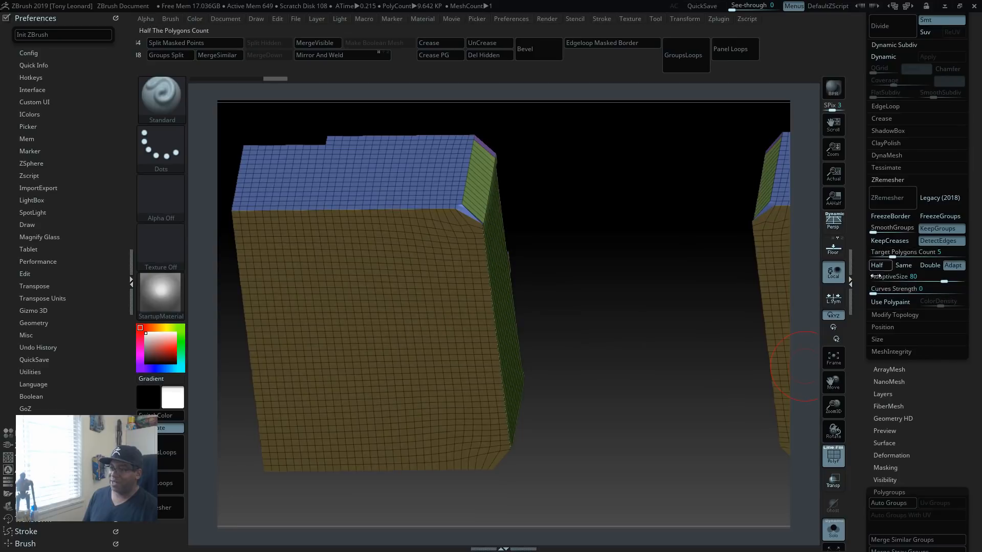
drag(588, 241, 585, 260)
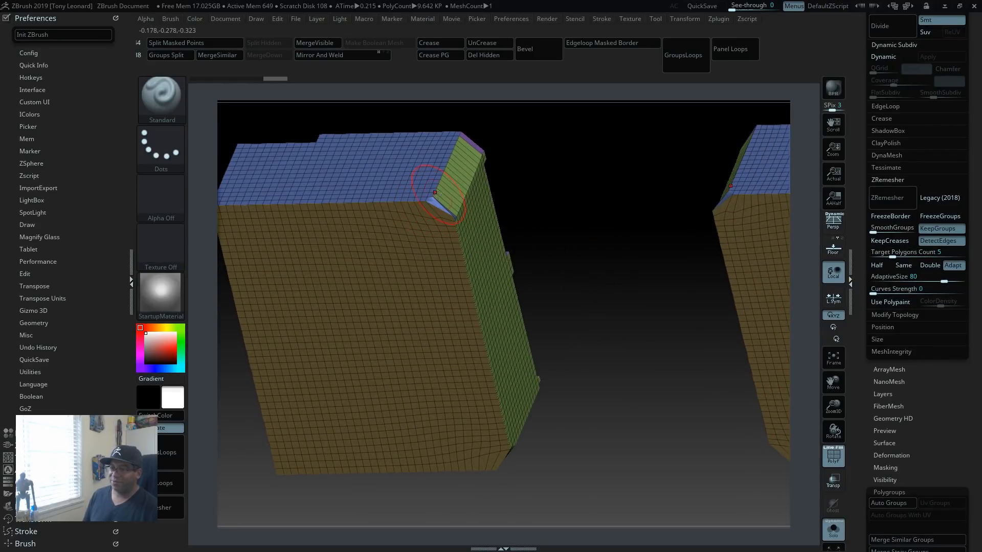
drag(619, 267, 697, 344)
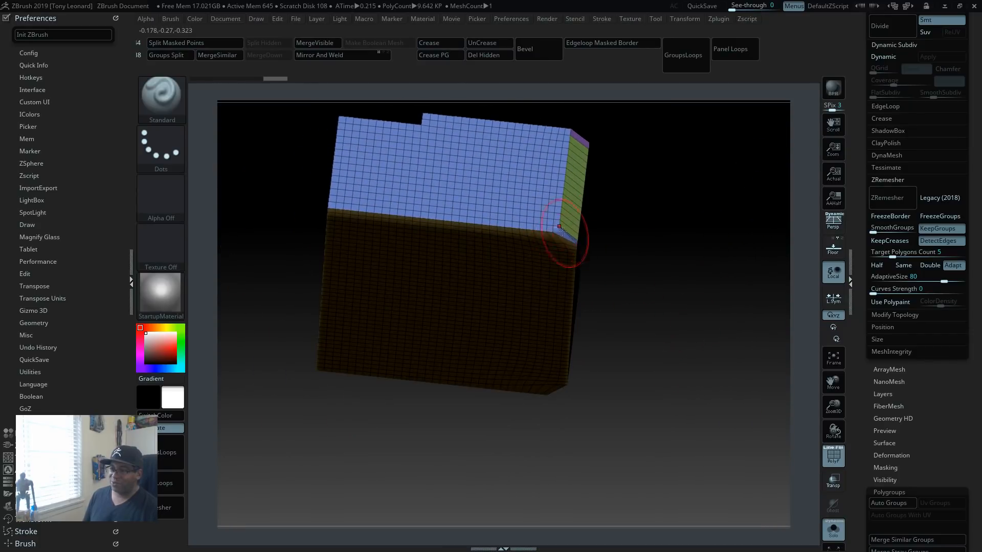
drag(584, 254, 661, 314)
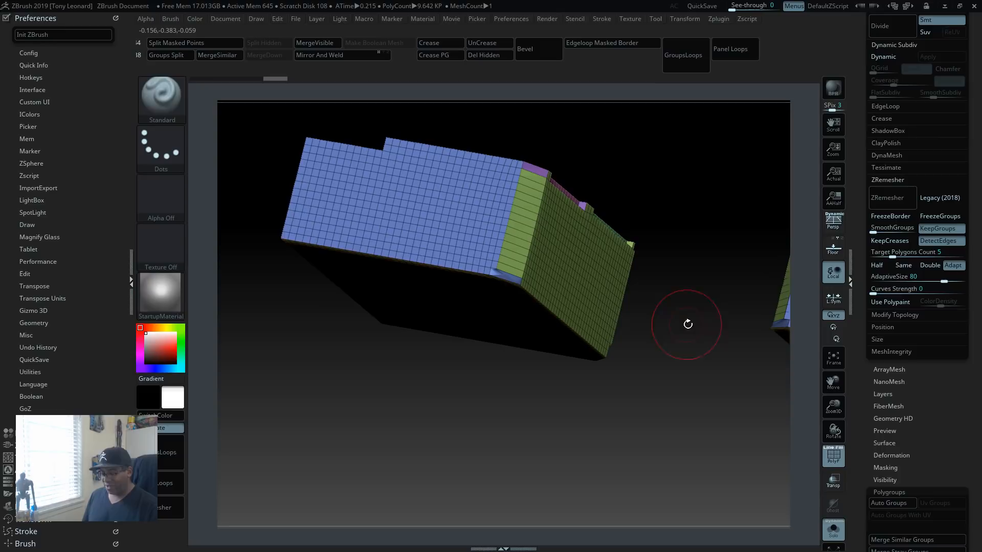
Step: Enable dynamic subdivision on the two blocks, hide the polygroup wireframe and inspect their smoothed edges and grooves
key(d)
drag(655, 412, 579, 407)
mouse_move(676, 424)
mouse_down()
mouse_move(636, 430)
mouse_move(676, 410)
mouse_up()
key(shift+f)
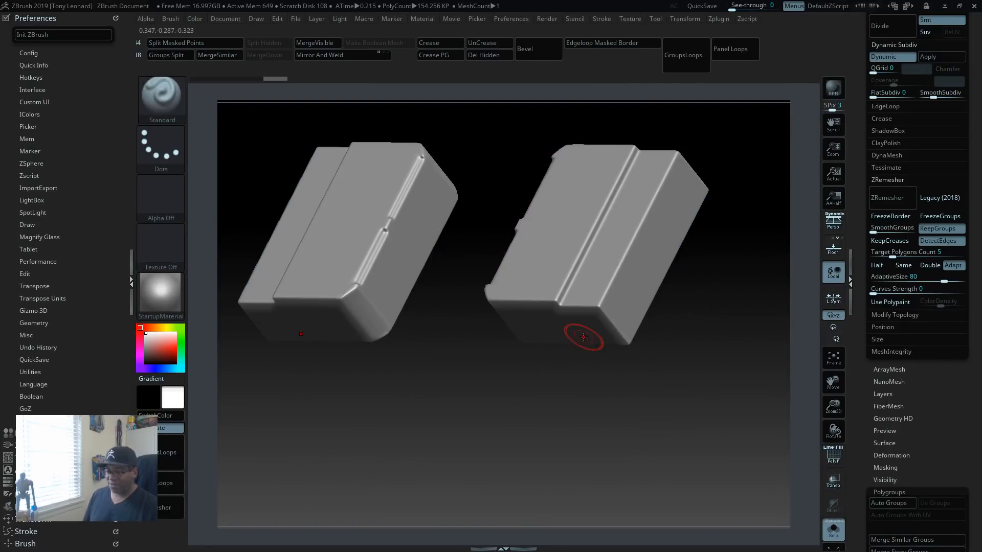
drag(569, 417, 605, 440)
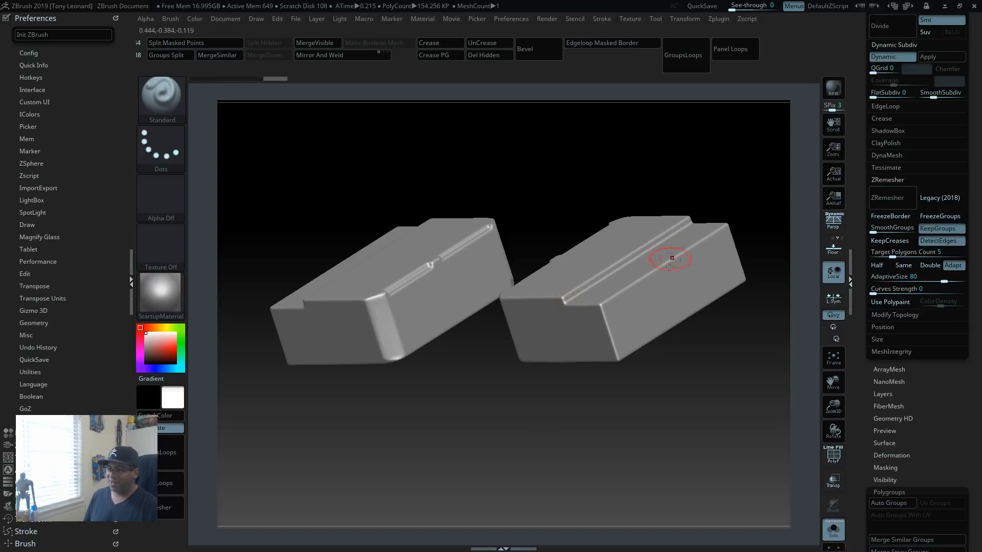
drag(664, 356, 699, 419)
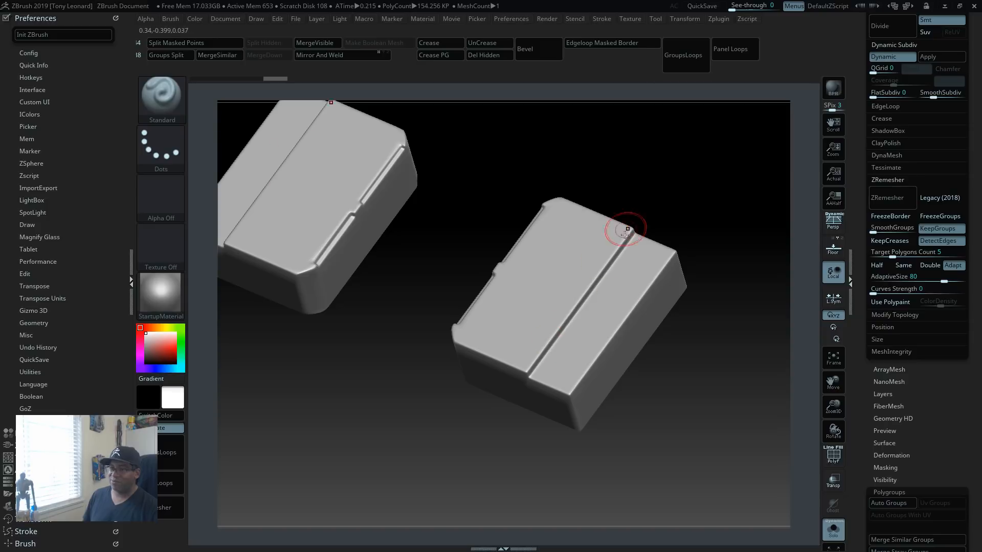
Step: Display the polygroup wireframe on the two recess blocks and turn off their dynamic subdivision
mouse_move(501, 460)
mouse_down()
mouse_move(462, 441)
mouse_move(449, 446)
mouse_move(500, 418)
mouse_move(493, 460)
mouse_move(450, 398)
mouse_move(408, 407)
mouse_move(493, 383)
mouse_up()
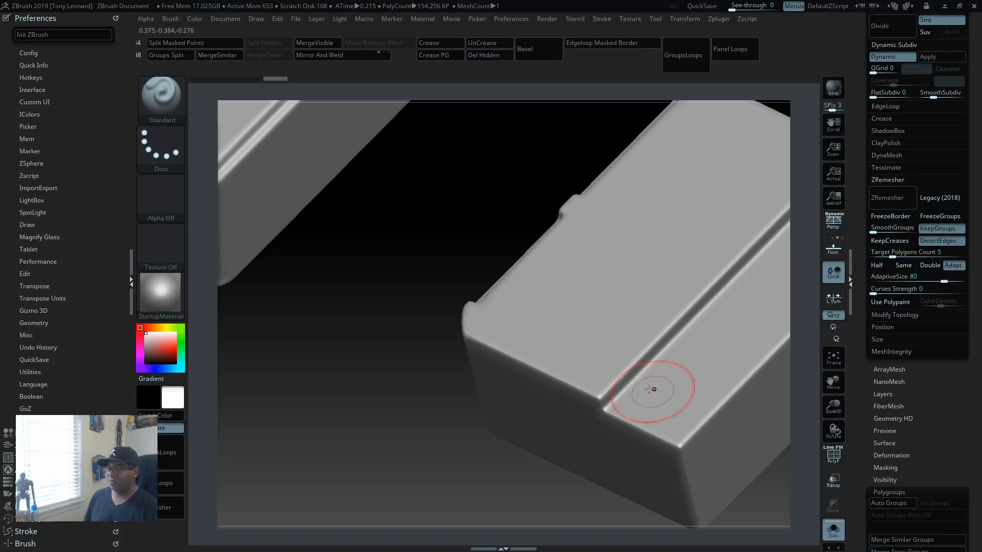
mouse_move(404, 339)
alt+mouse_down()
mouse_move(392, 316)
mouse_move(360, 298)
mouse_move(470, 340)
mouse_move(427, 337)
mouse_move(439, 392)
alt+mouse_up()
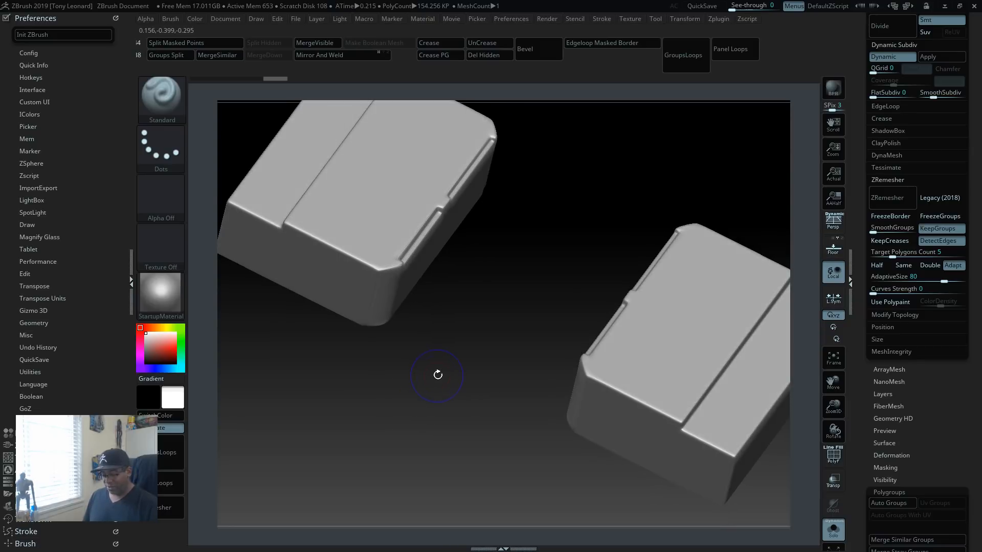
key(shift+f)
key(f)
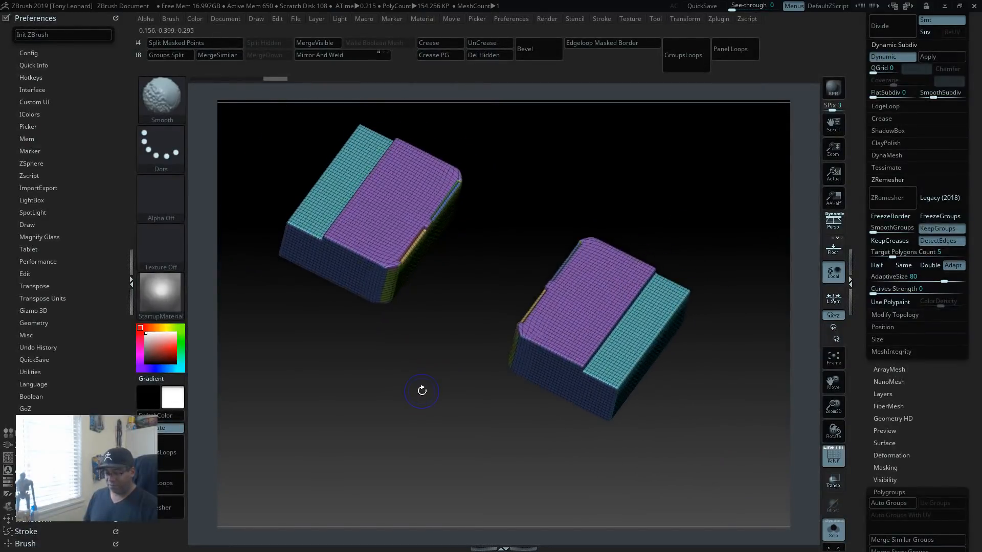
key(shift+d)
drag(458, 413, 516, 452)
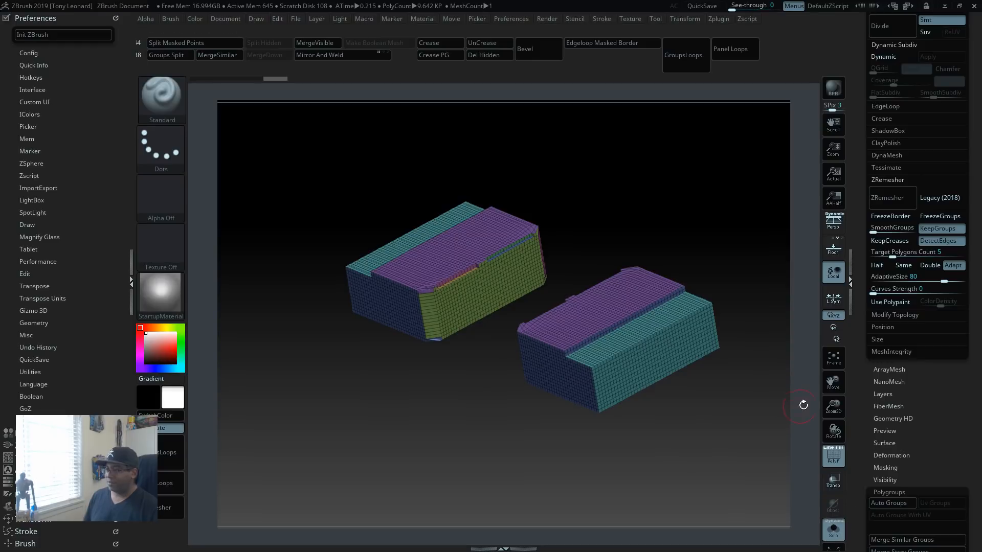
Step: Bring back all subtools, make the lower body piece the active subtool and isolate it
click(833, 531)
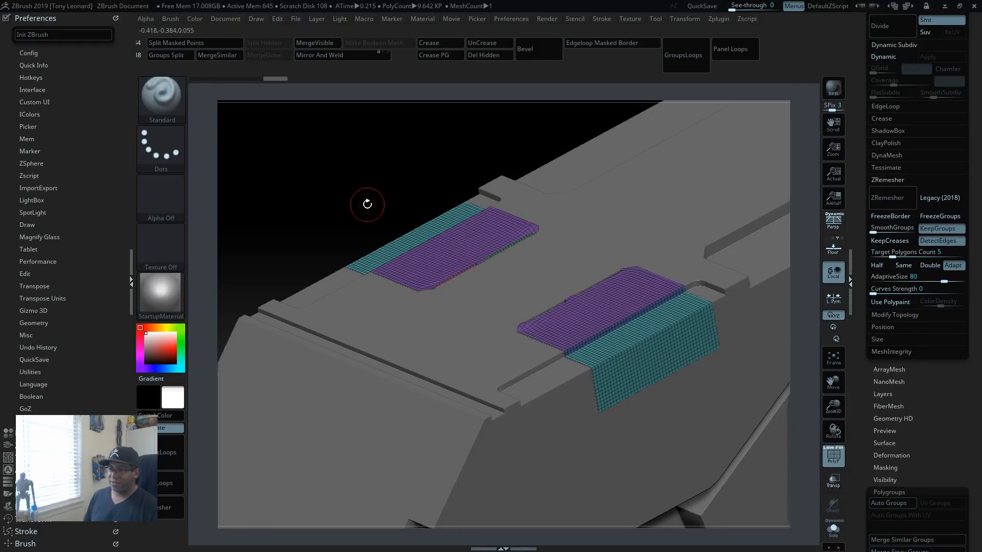
mouse_move(367, 204)
alt+mouse_down()
mouse_move(326, 187)
mouse_move(358, 205)
alt+mouse_up()
drag(619, 396, 608, 353)
alt+click(486, 285)
drag(593, 391, 552, 334)
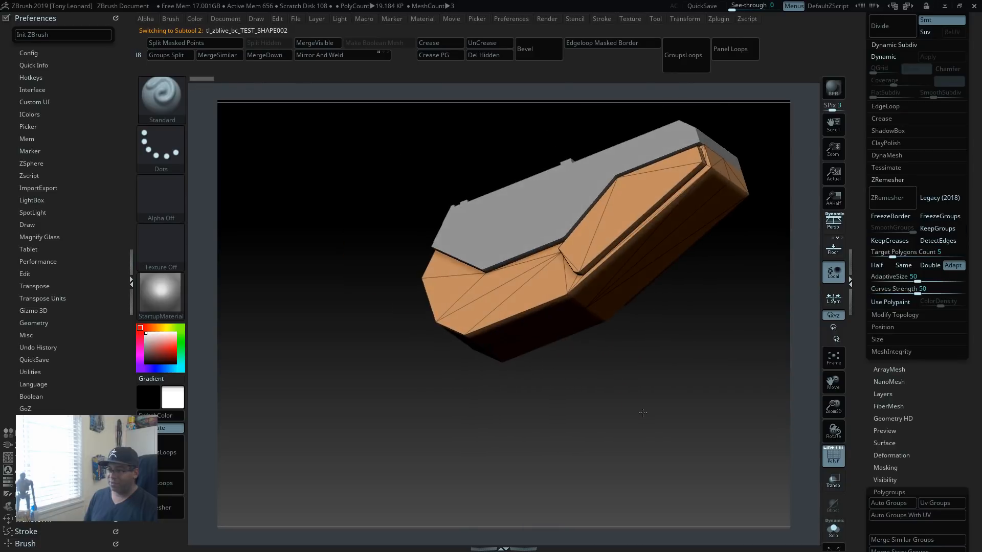
drag(643, 412, 659, 427)
alt+drag(659, 427, 564, 430)
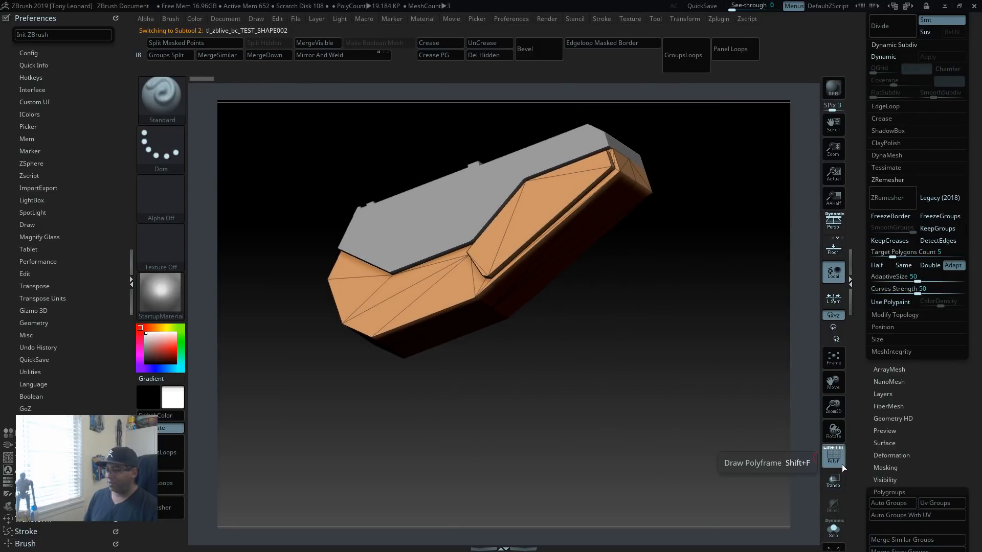
click(833, 529)
drag(545, 362, 647, 486)
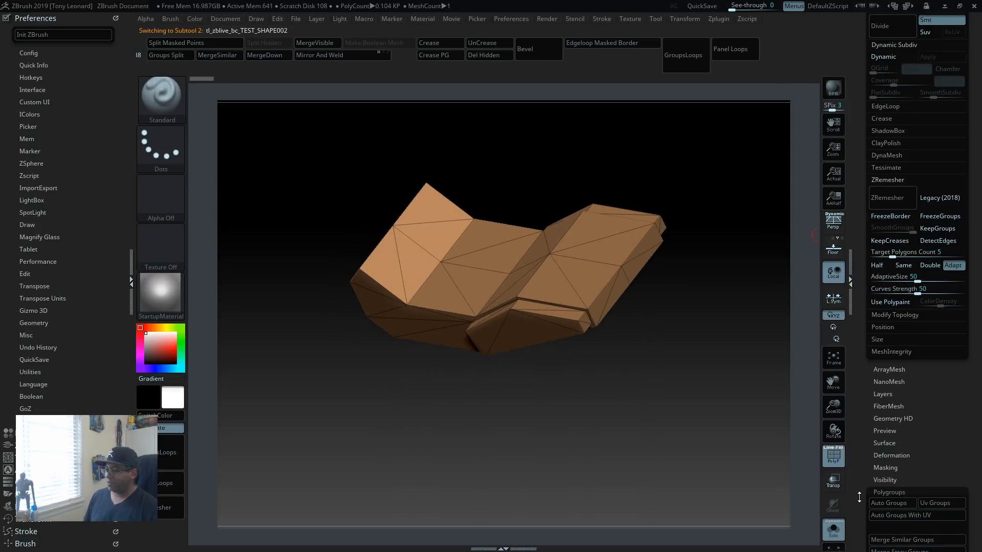
Step: Create polygroups on the lower body piece with Groups By Normals
scroll(859, 497, down, 5)
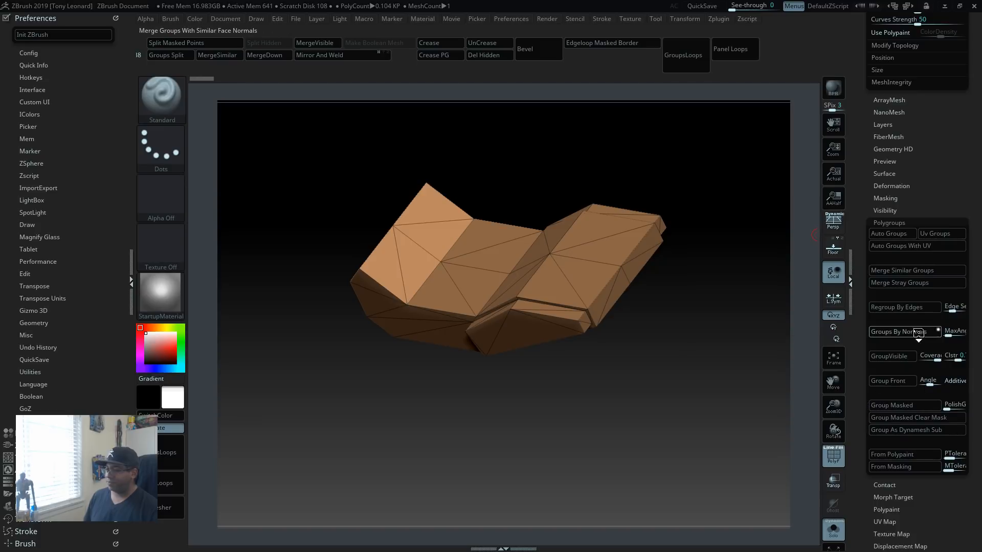
click(919, 333)
drag(671, 406, 724, 352)
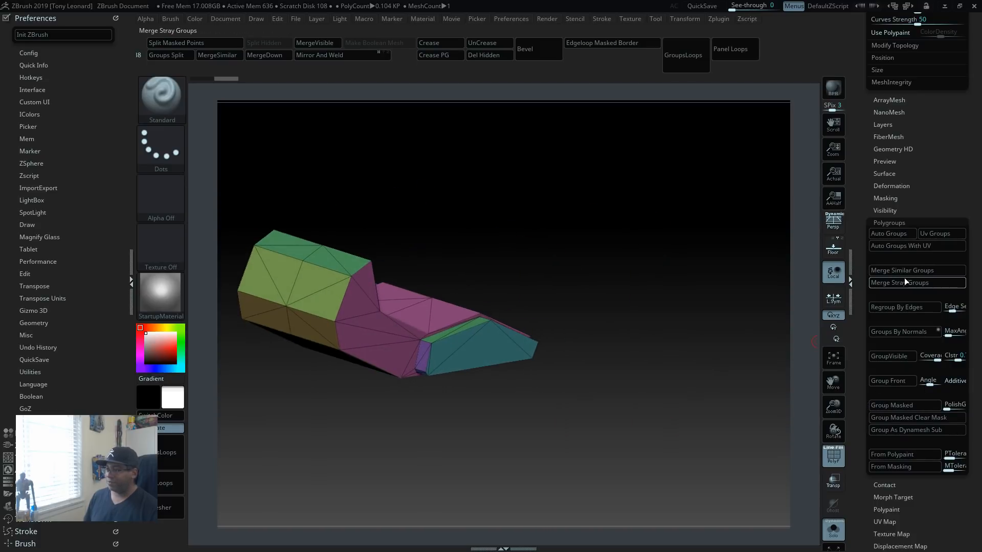
Step: Try to ZRemesh the lower body piece with a Target Polygons Count of 2.5, and undo the remesh
scroll(873, 84, up, 5)
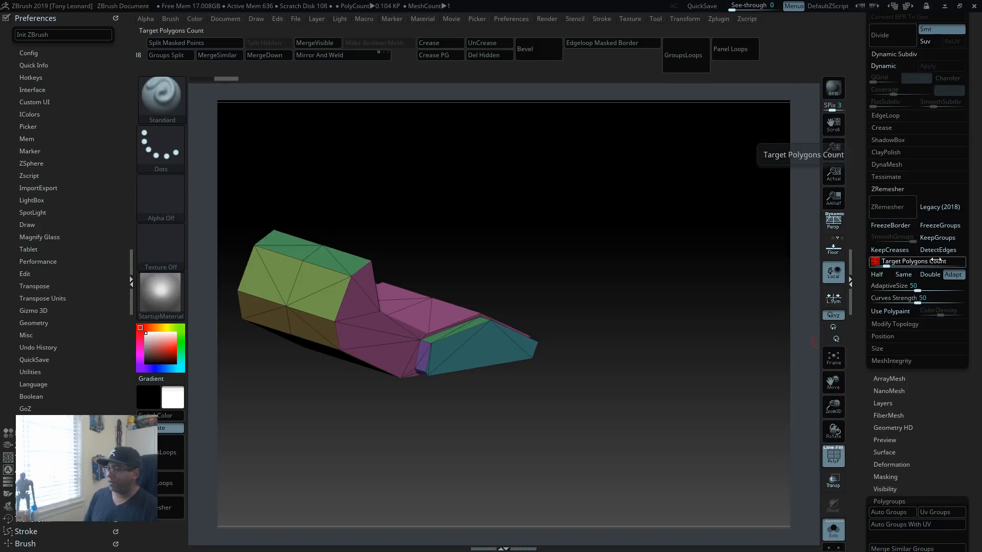
text(2.5)
key(Return)
click(891, 202)
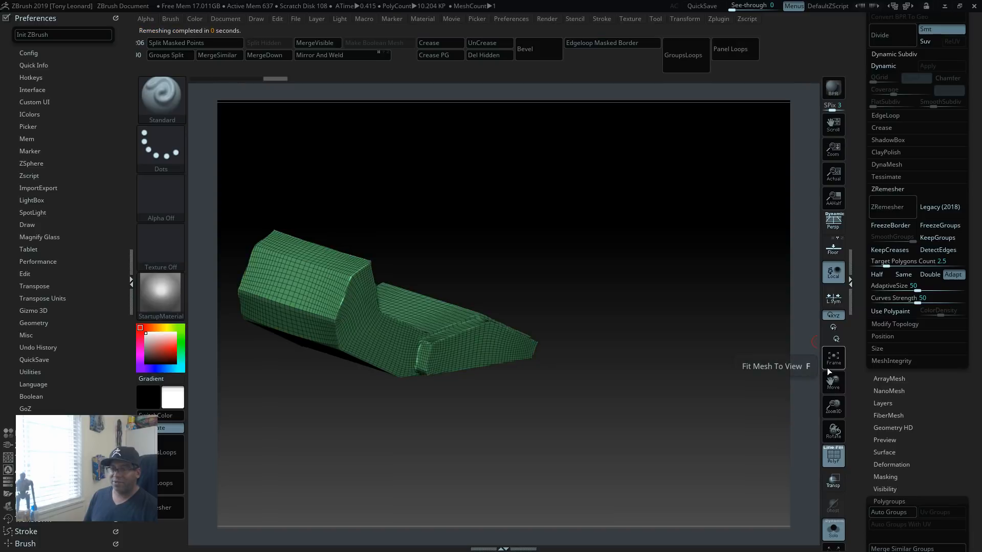
mouse_move(680, 423)
mouse_down()
mouse_move(673, 398)
mouse_move(678, 412)
mouse_move(655, 396)
mouse_move(720, 423)
mouse_move(685, 434)
mouse_move(685, 424)
mouse_up()
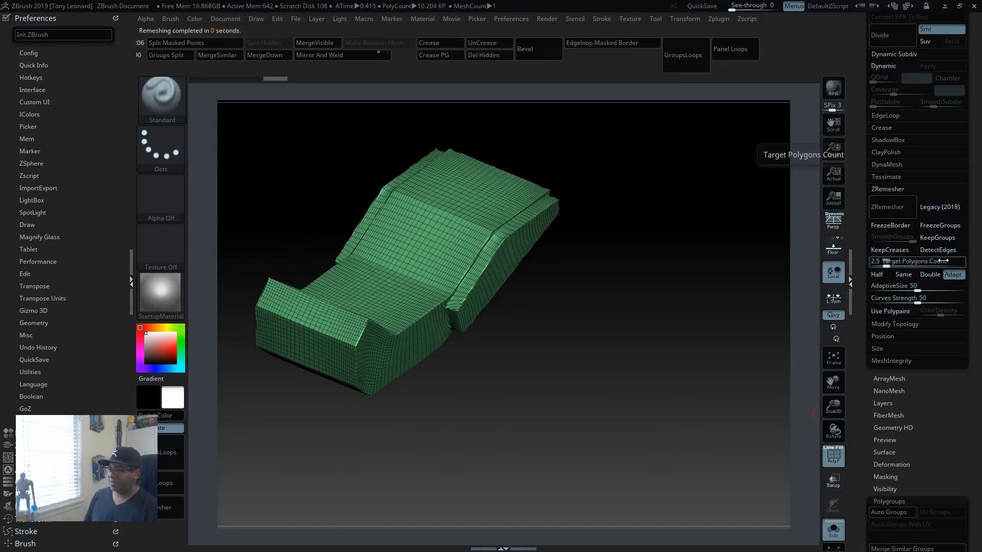
key(ctrl+z)
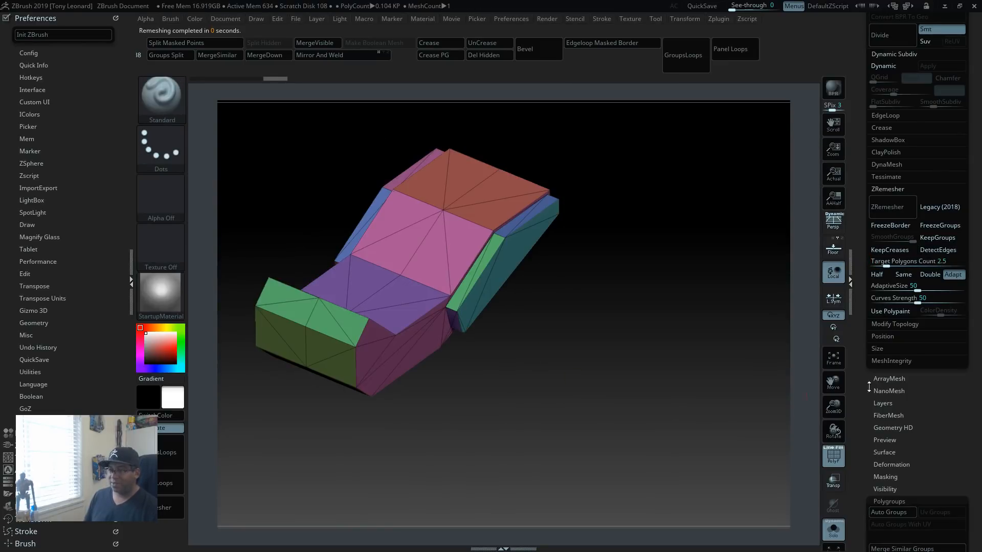
Step: Try to ZRemesh the lower body piece with a Target Polygons Count of 1.5, and undo the remesh
click(923, 261)
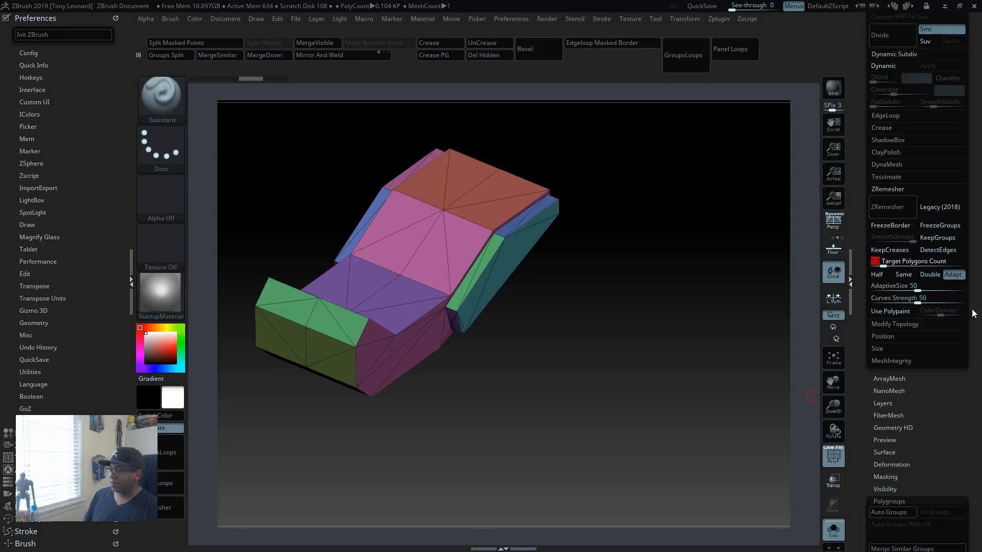
text(1.5)
click(895, 207)
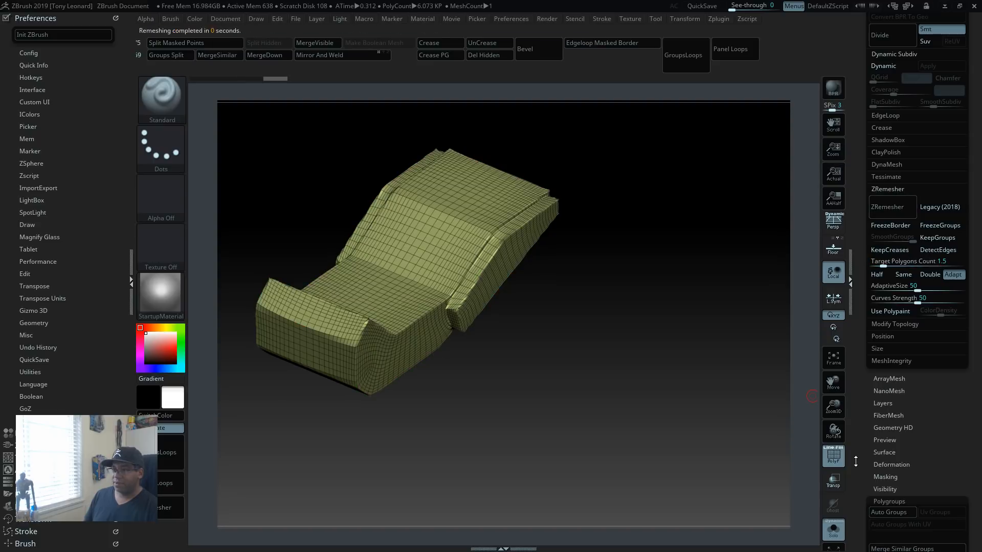
drag(554, 381, 608, 389)
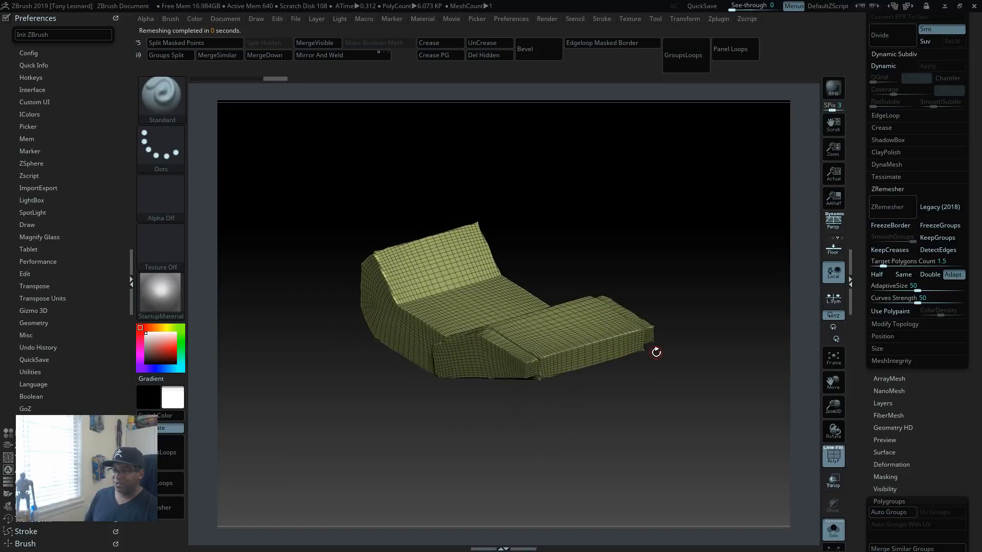
key(ctrl+z)
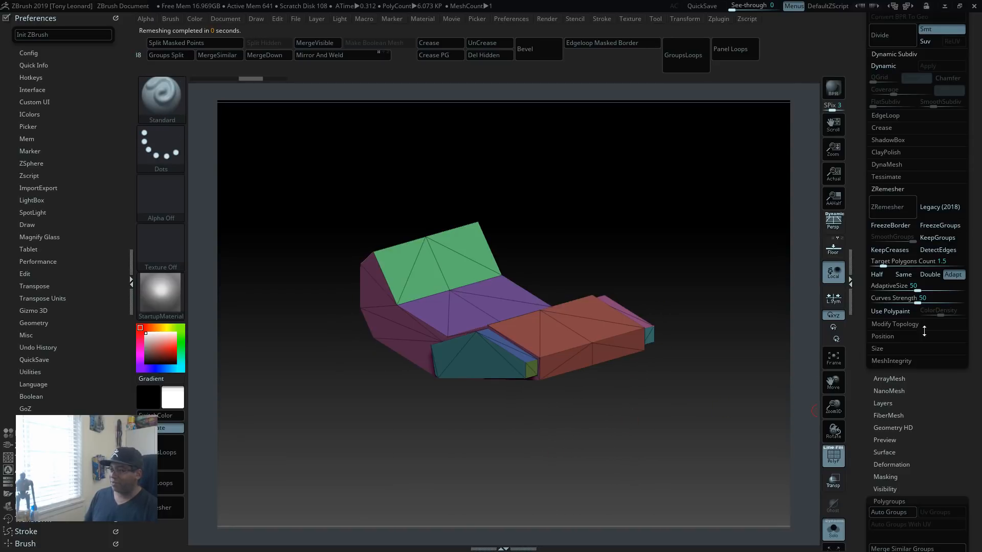
Step: ZRemesh the lower body with Target Polygons Count 8, KeepGroups and DetectEdges enabled, SmoothGroups 0, AdaptiveSize 90 and Curves Strength 0
drag(594, 254, 728, 298)
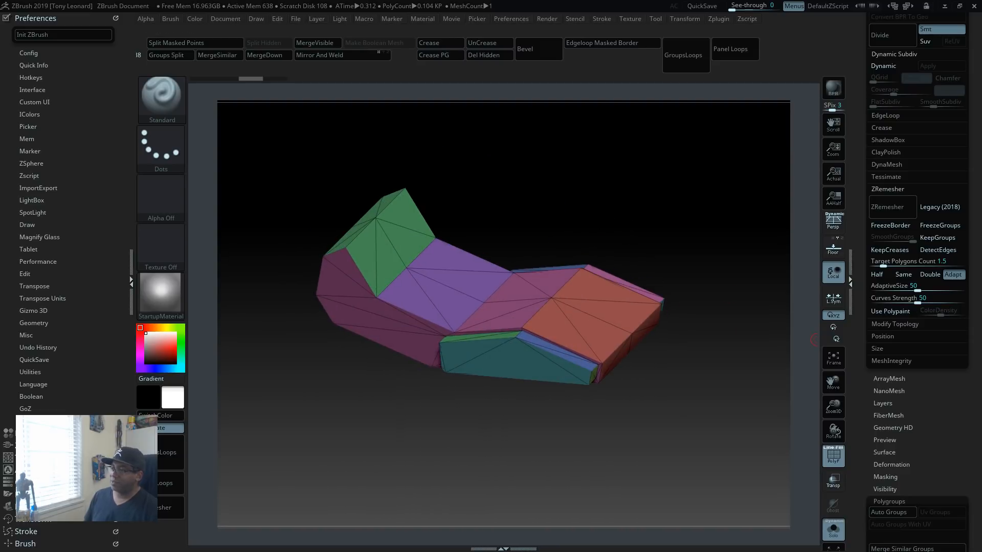
click(940, 261)
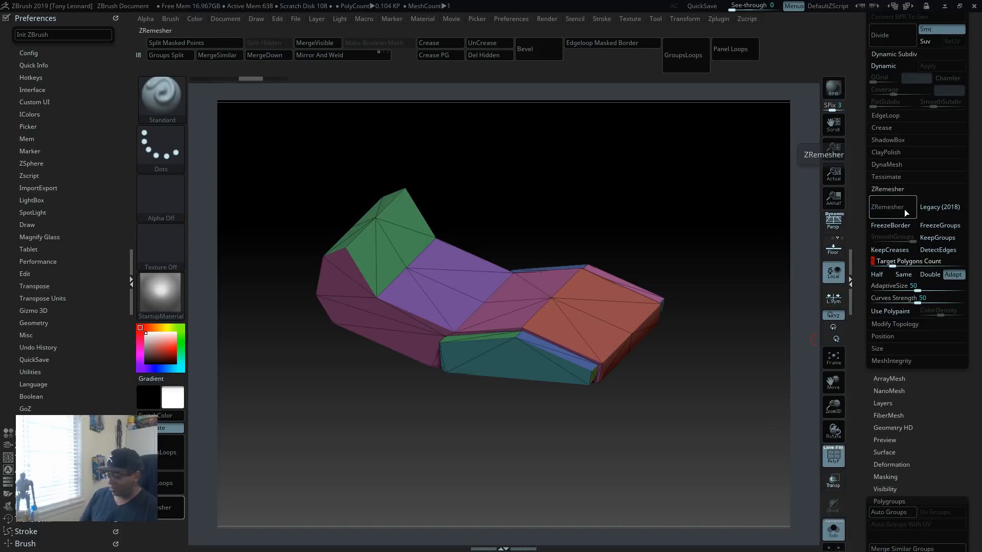
text(8)
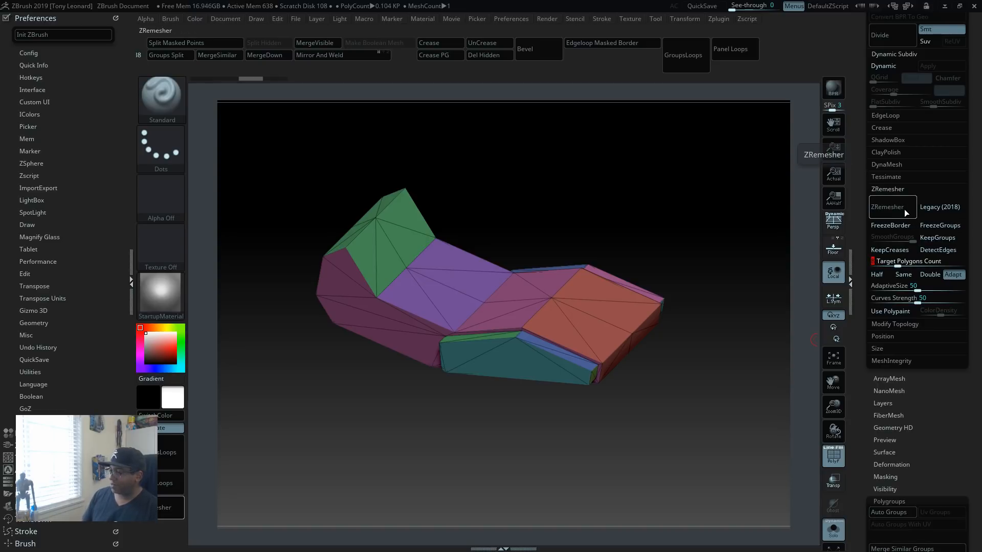
click(939, 237)
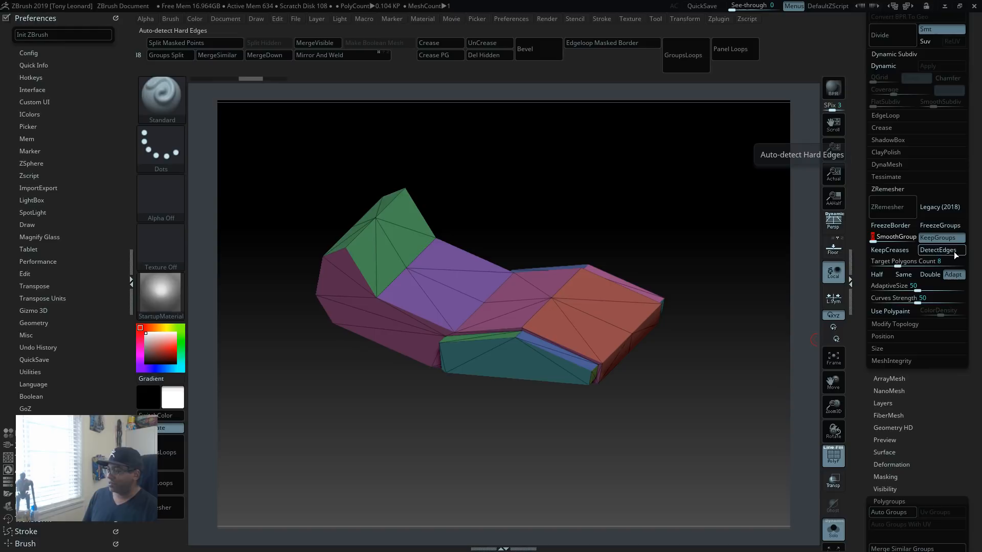
click(954, 251)
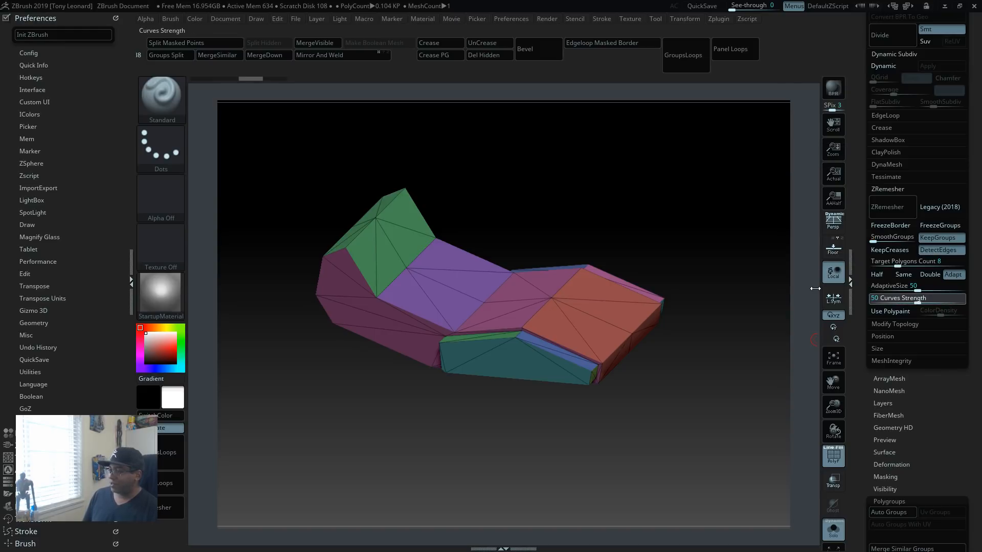
drag(864, 295, 867, 294)
click(943, 287)
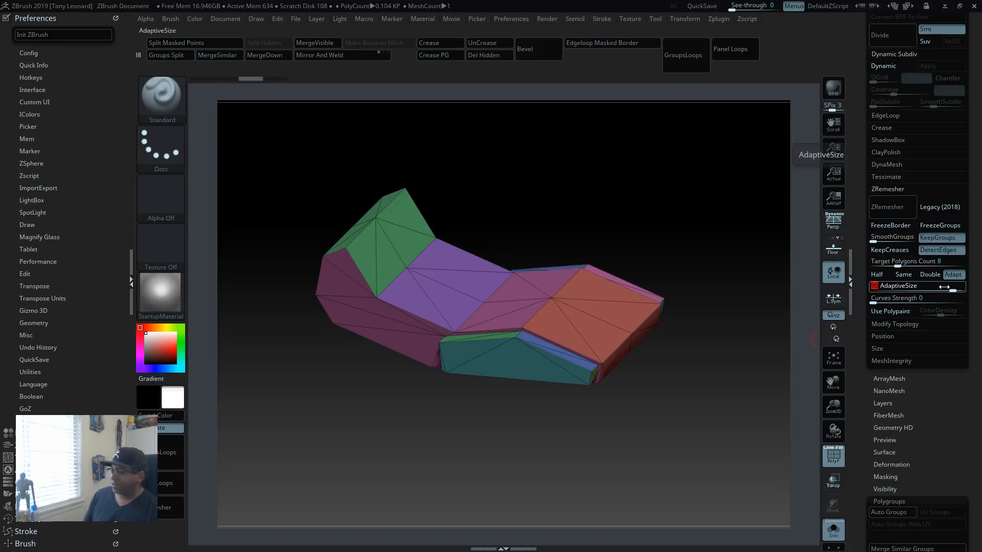
click(898, 208)
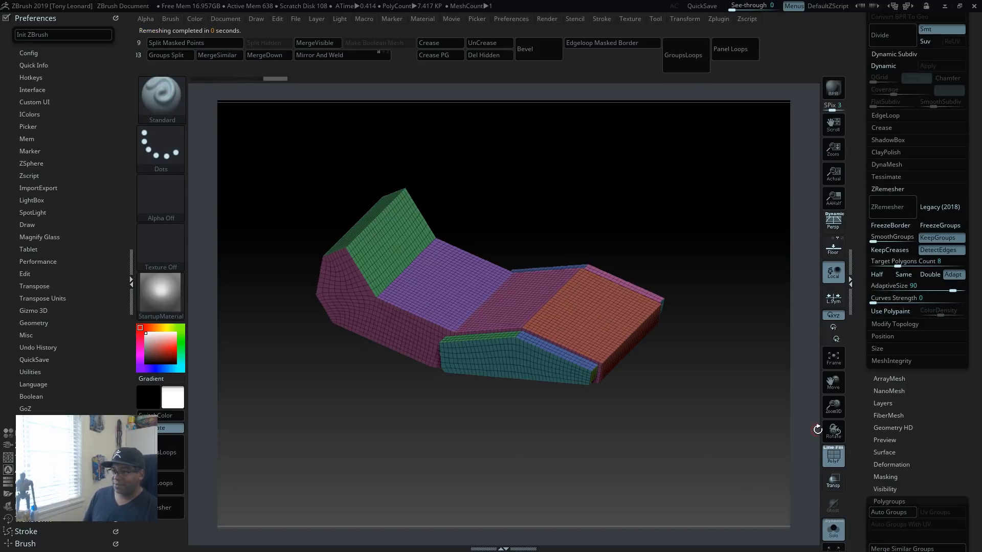
Step: Bring back all subtools and examine the remeshed lower body's side panels and end face against the upper shell
drag(724, 403, 484, 458)
drag(494, 443, 501, 419)
click(833, 530)
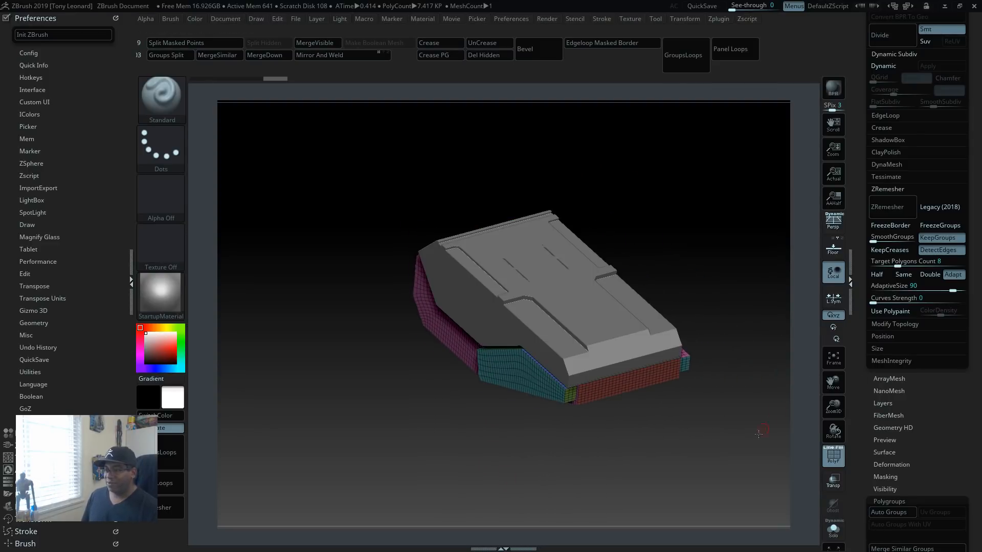
drag(759, 434, 678, 432)
drag(523, 438, 731, 465)
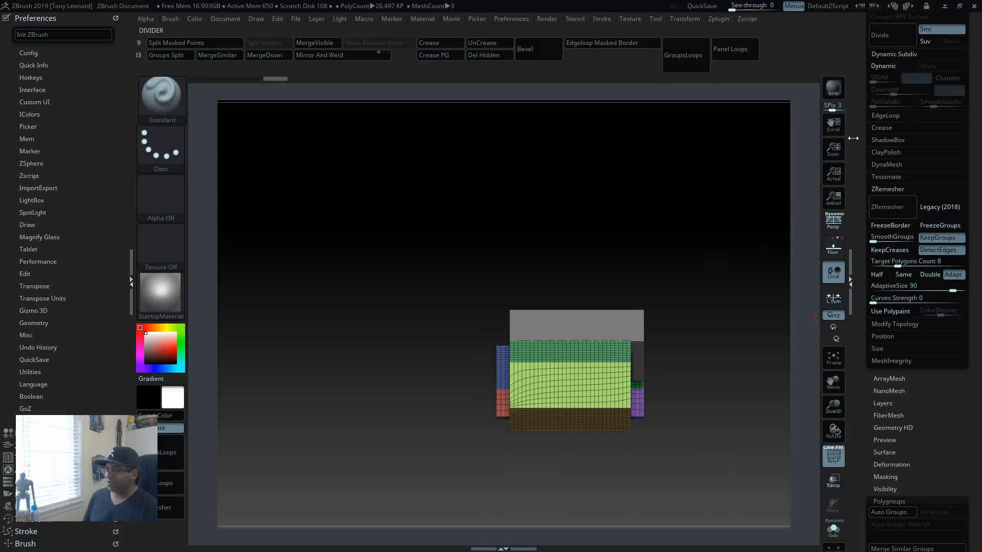
Step: Make the lower body piece symmetrical with Mirror And Weld and check its mirrored side panels
drag(856, 145, 859, 162)
drag(702, 200, 696, 233)
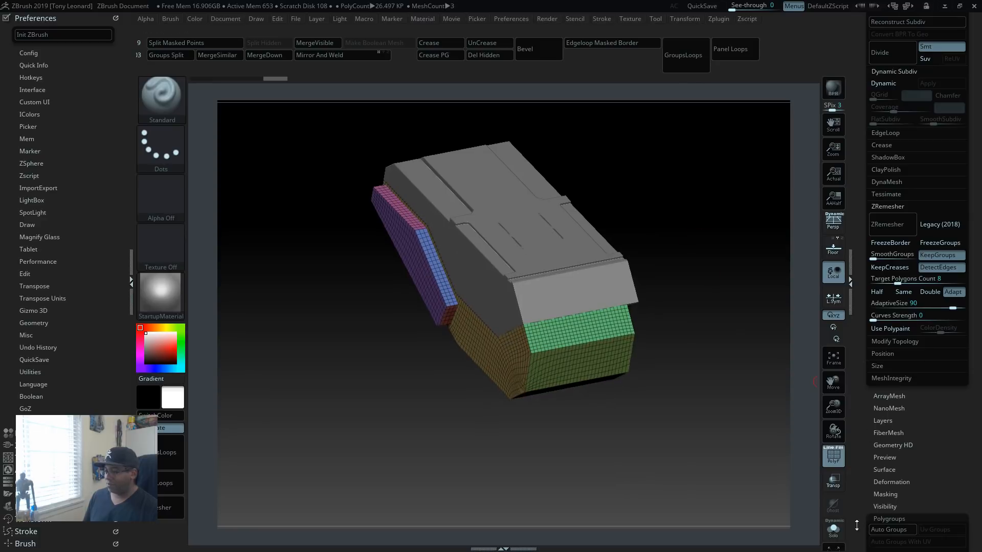
drag(863, 484, 857, 427)
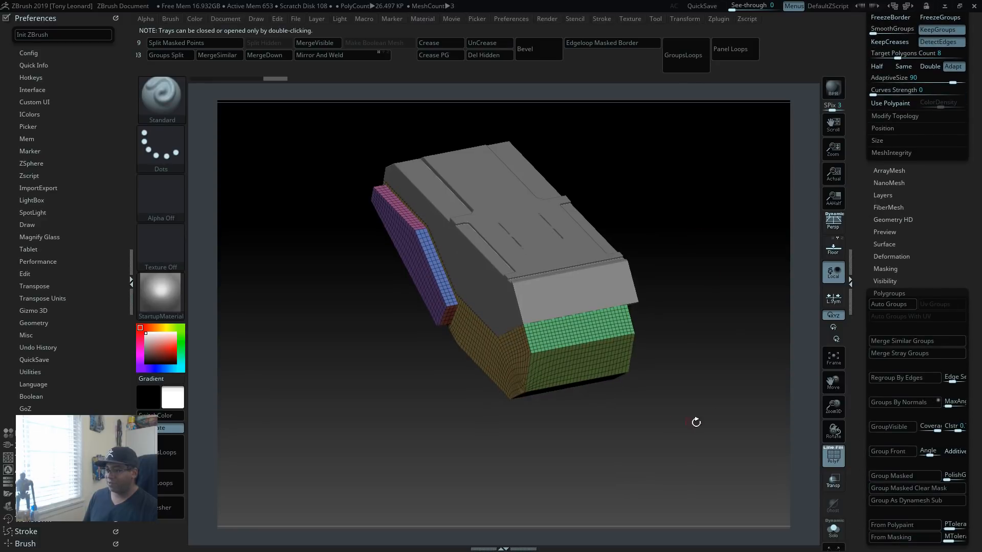
mouse_move(696, 422)
mouse_down()
mouse_move(678, 434)
mouse_move(704, 416)
mouse_move(673, 442)
mouse_move(661, 438)
mouse_move(698, 434)
mouse_move(688, 435)
mouse_up()
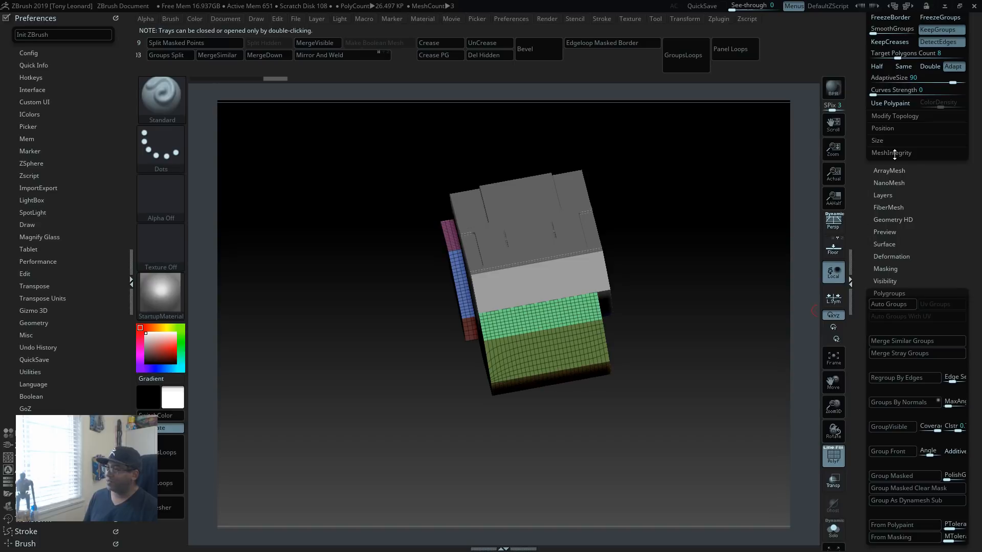
click(882, 293)
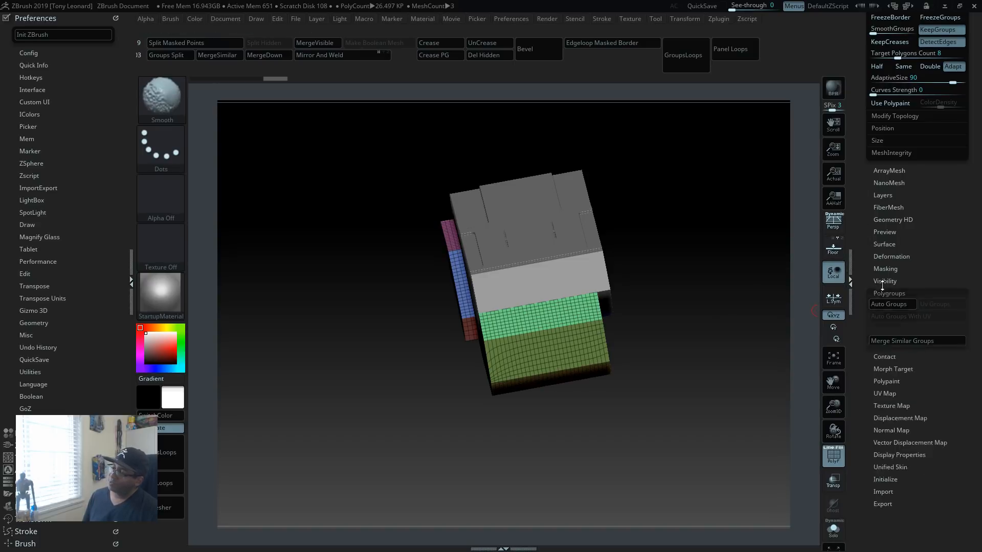
click(879, 116)
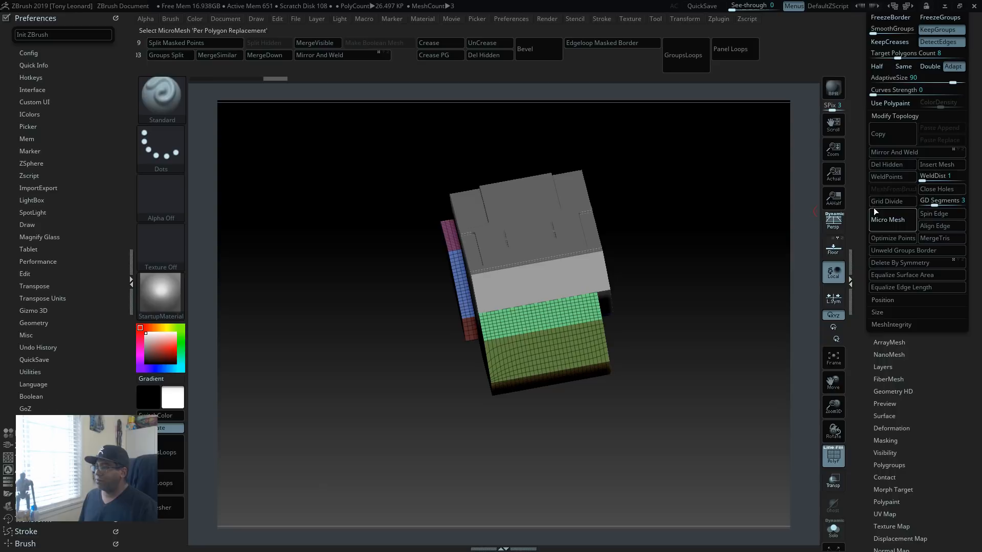
click(921, 150)
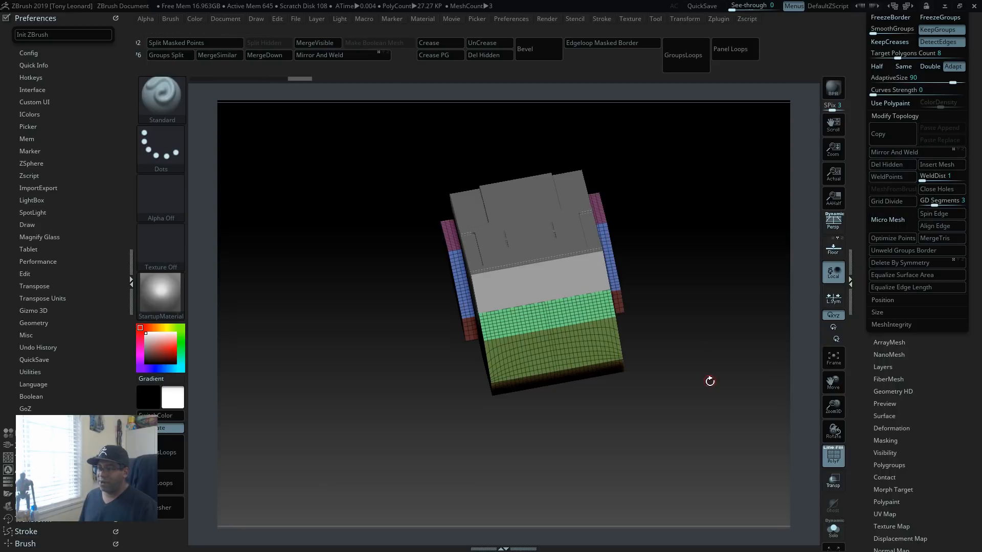
drag(709, 379, 700, 437)
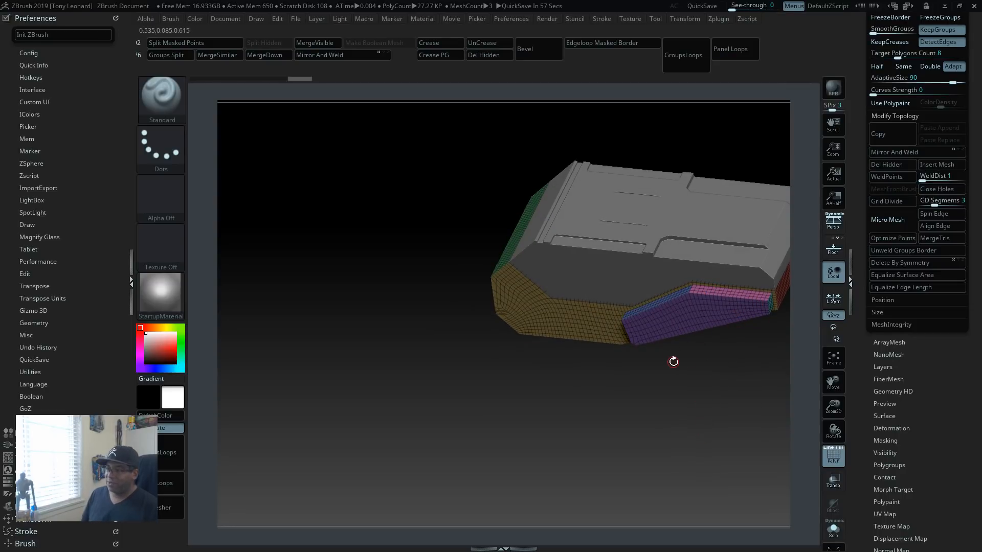
Step: Insert a mirrored pair of H QCube meshes from the IMM PrimitivesH brush onto the lower body's end face
key(b)
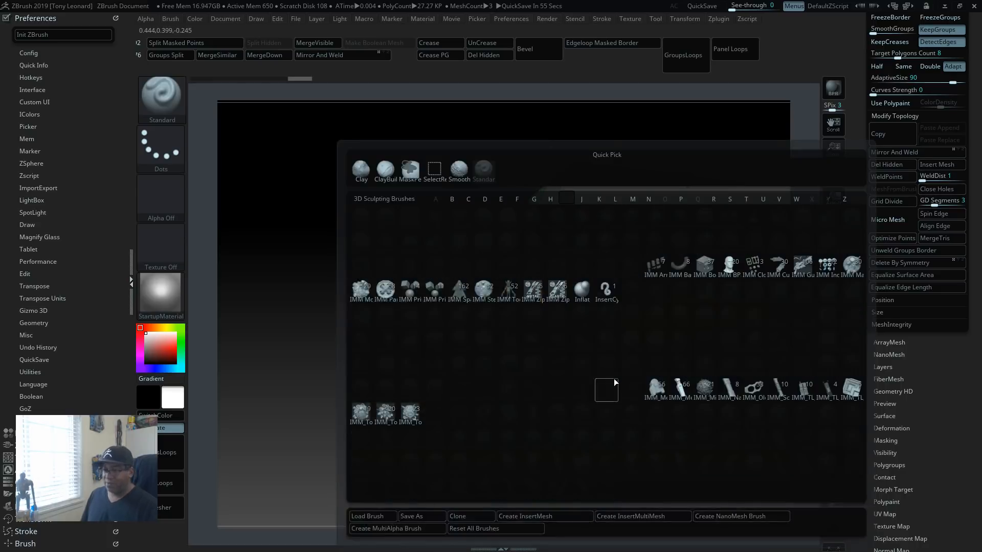
click(438, 288)
mouse_move(700, 434)
mouse_down()
mouse_move(725, 379)
mouse_move(692, 446)
mouse_move(604, 402)
mouse_move(721, 403)
mouse_up()
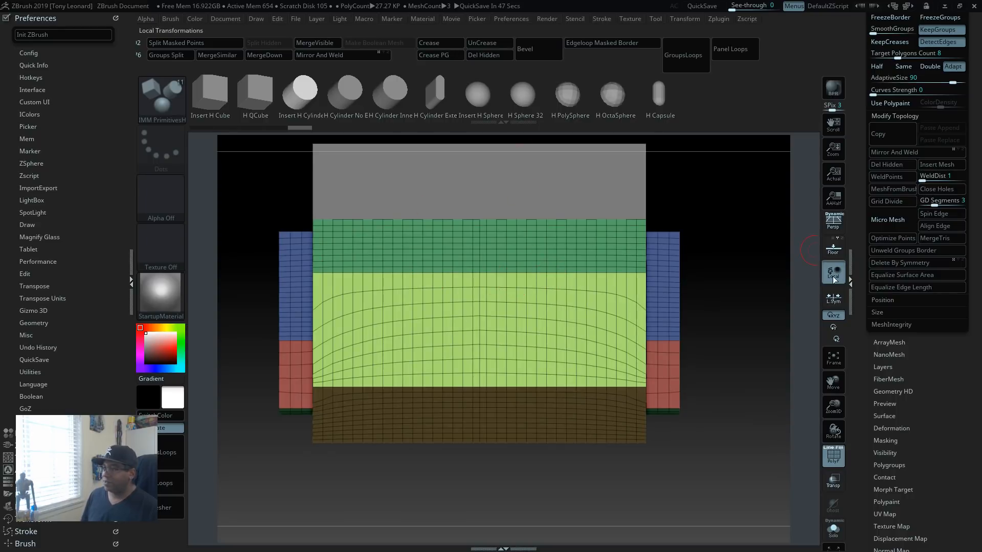
key(b)
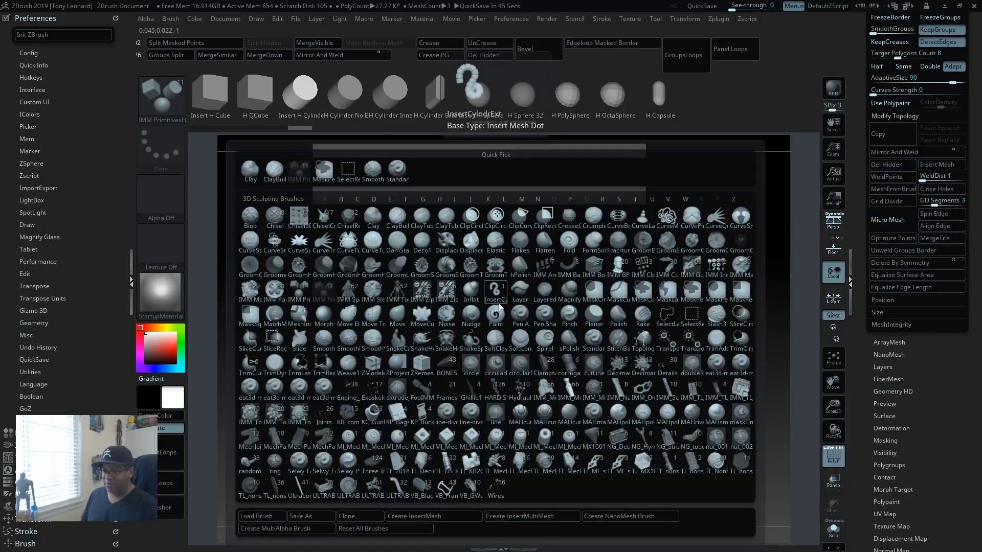
key(i)
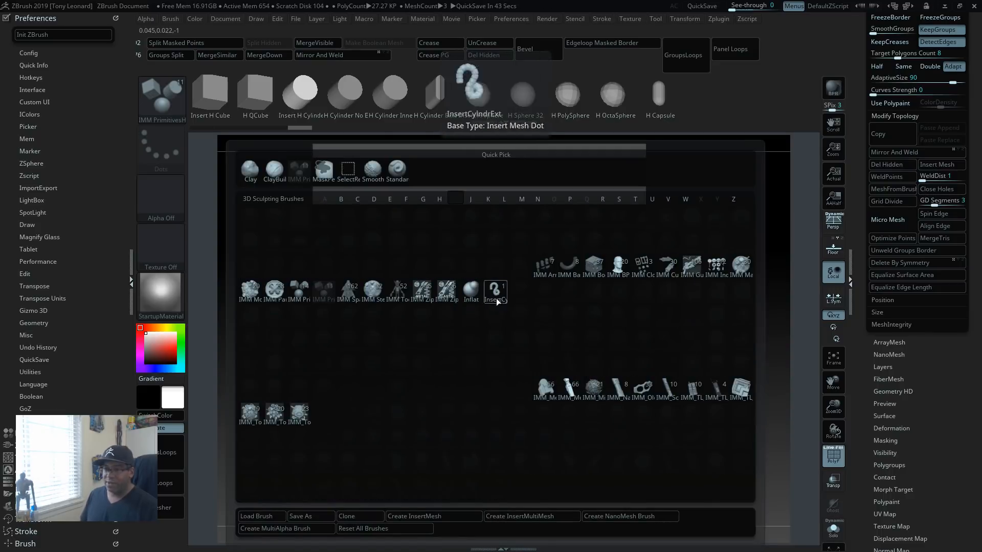
click(323, 292)
key(m)
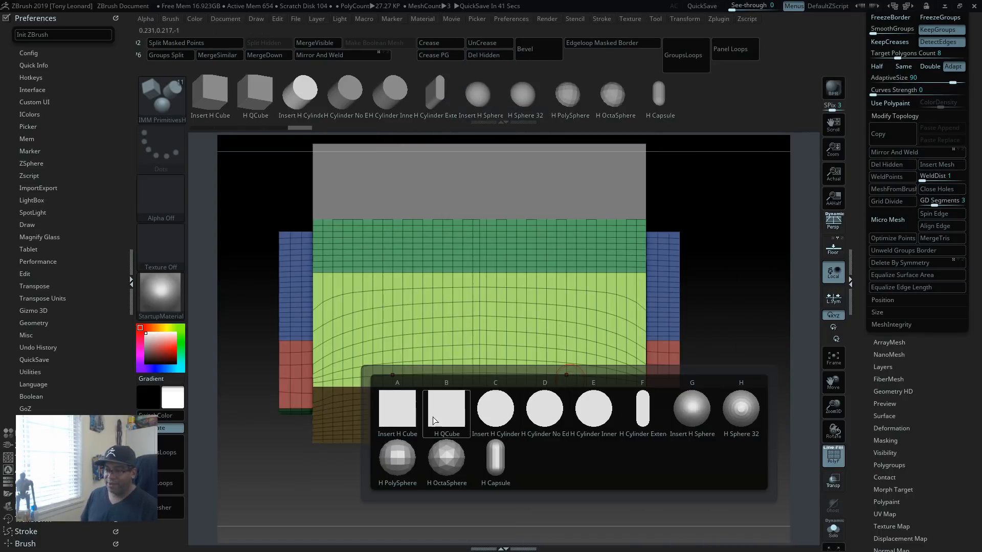
mouse_move(462, 416)
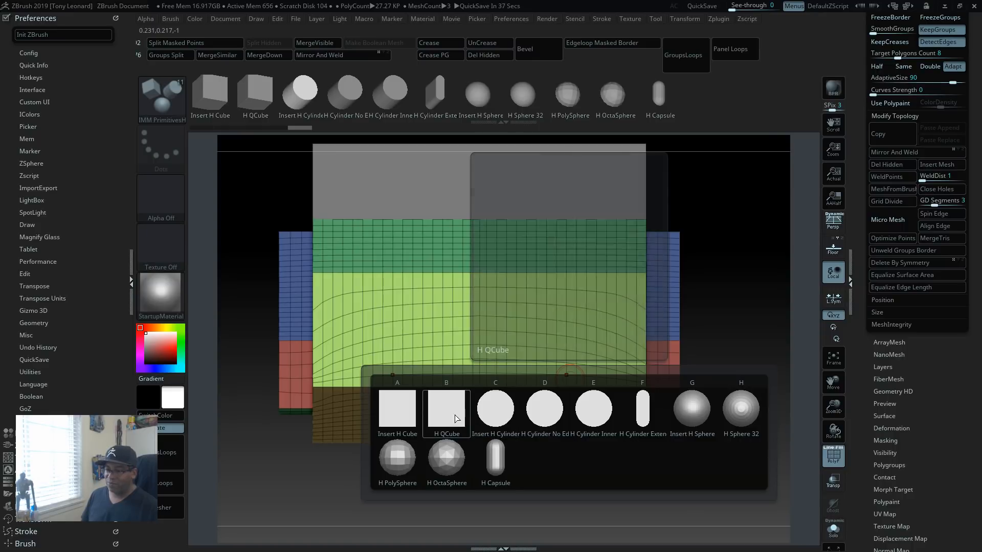
click(456, 418)
drag(587, 313, 592, 264)
mouse_move(767, 340)
mouse_down()
mouse_move(758, 346)
mouse_move(760, 404)
mouse_up()
Step: Move the inserted cube pair up about 0.16 along the end face and slightly further into the body
key(w)
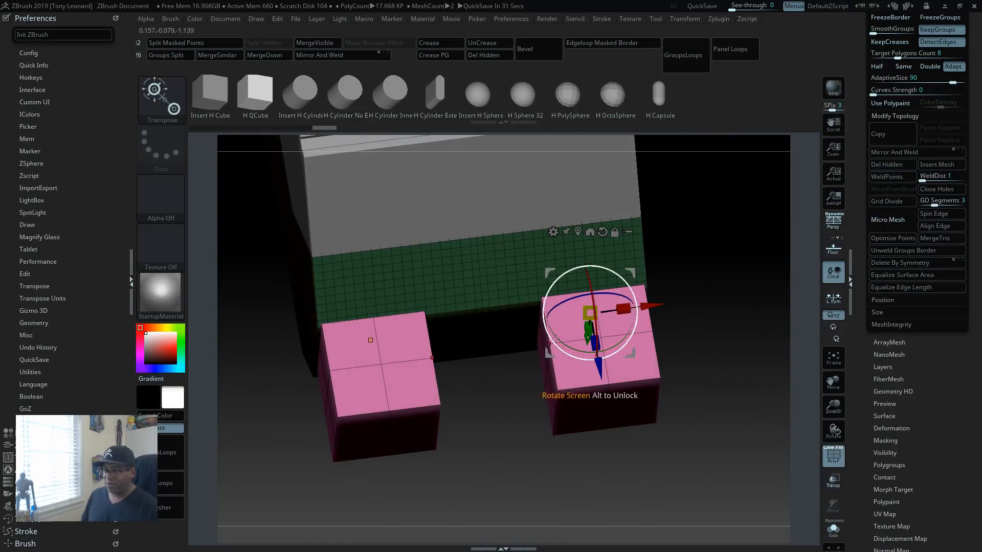
drag(713, 302, 643, 313)
drag(708, 365, 676, 278)
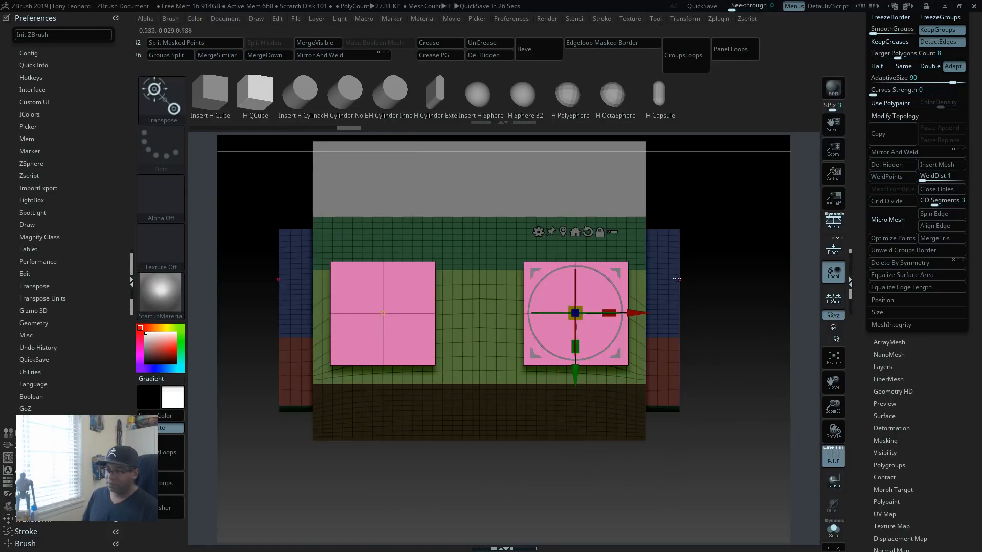
drag(575, 380, 574, 321)
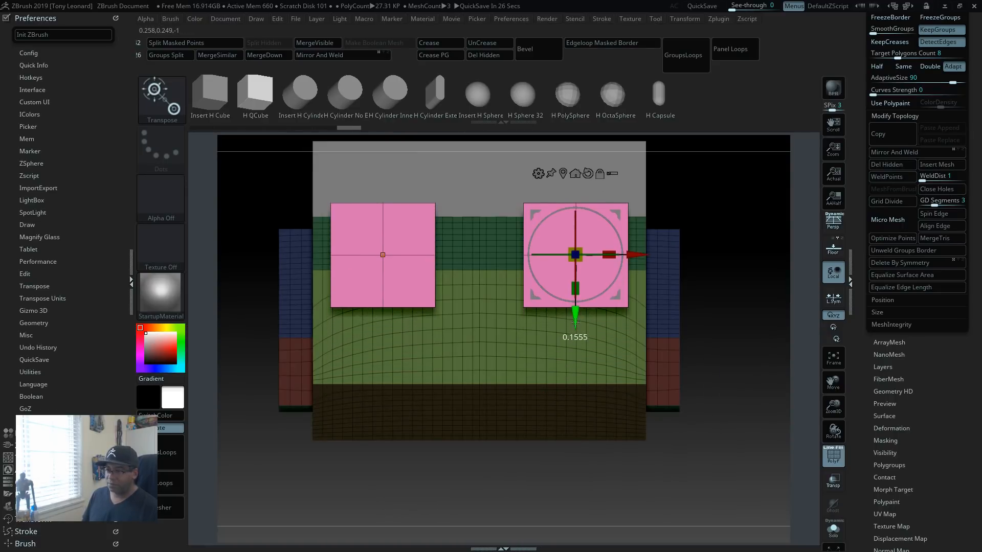
drag(753, 341, 657, 409)
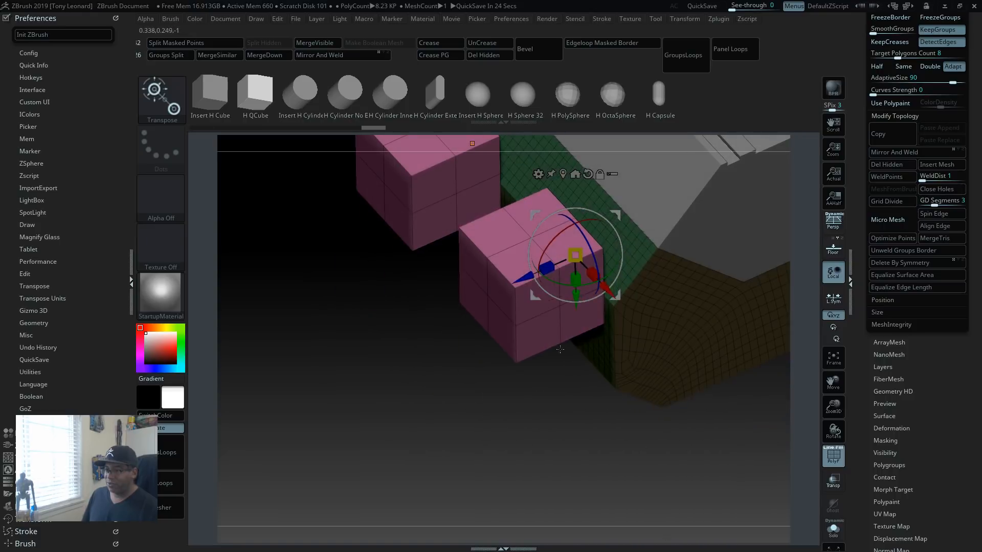
drag(525, 275, 534, 267)
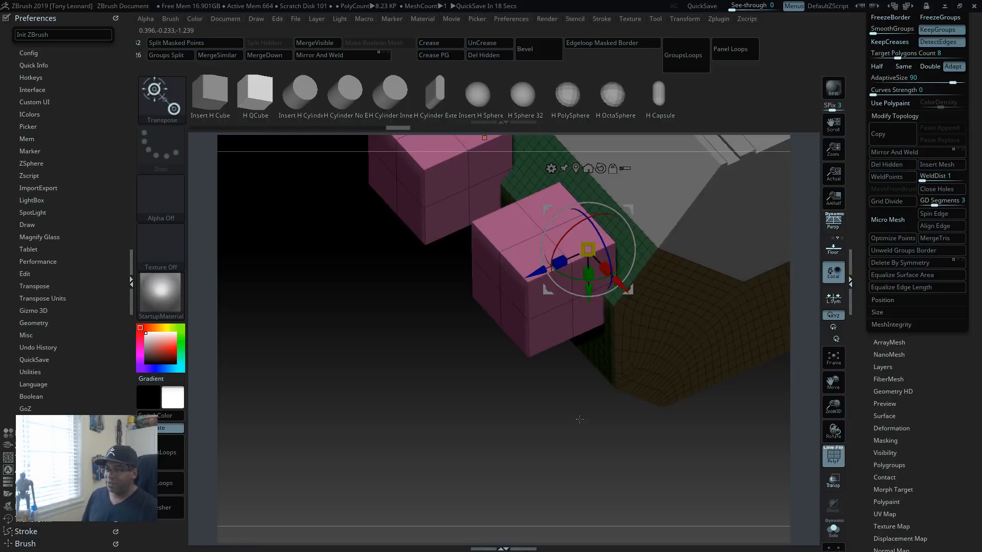
Step: Split the inserted cube pair off the lower body into its own subtool
drag(581, 418, 540, 407)
alt+drag(407, 255, 379, 363)
click(209, 43)
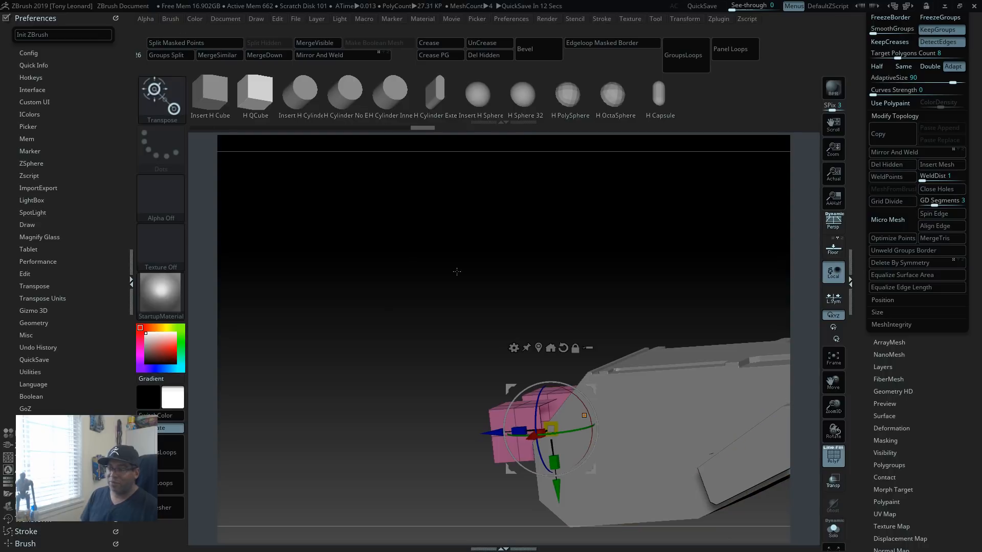
drag(561, 247, 675, 281)
drag(776, 502, 356, 399)
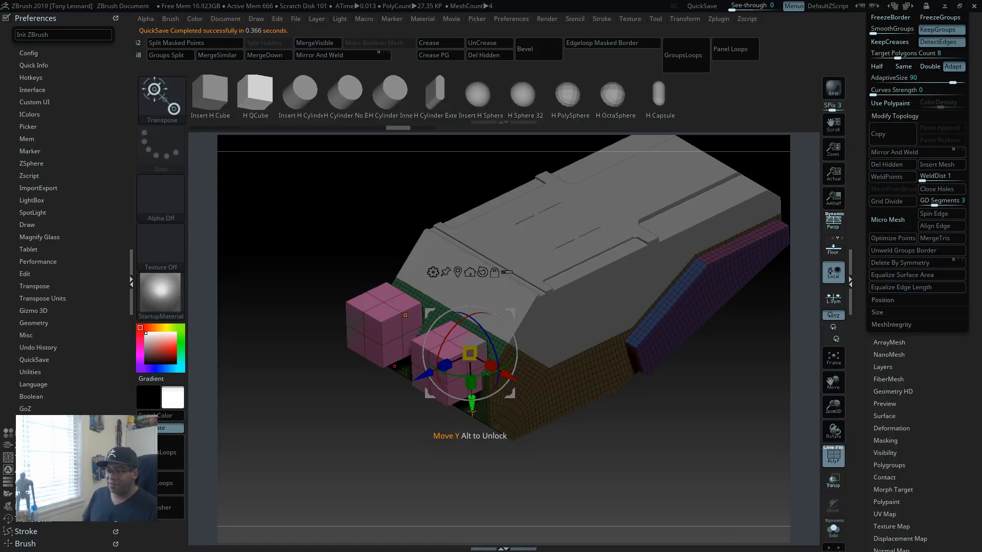
Step: Move the lower body's remaining cube pair straight down below the separate cubes and bring up the subtool list
ctrl+drag(471, 411, 475, 514)
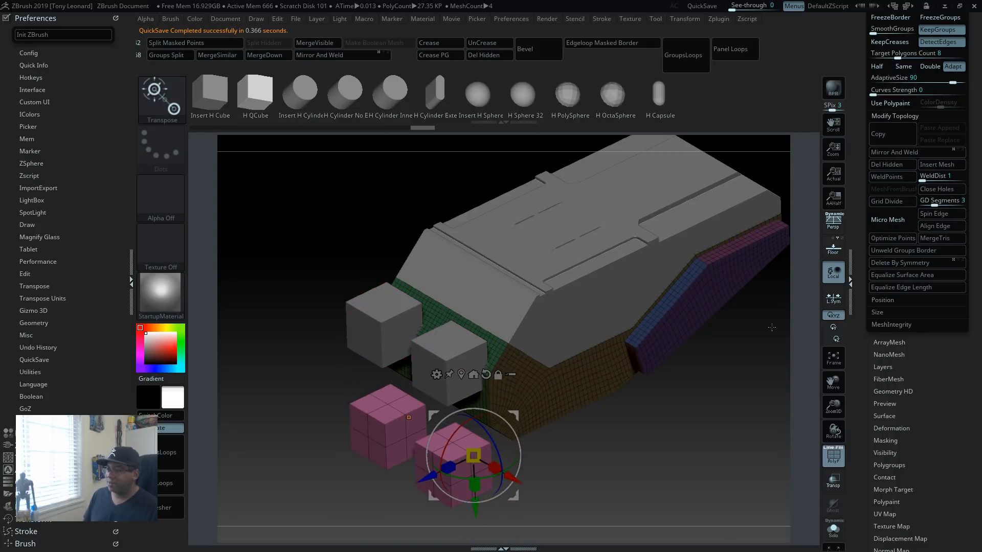
alt+click(399, 312)
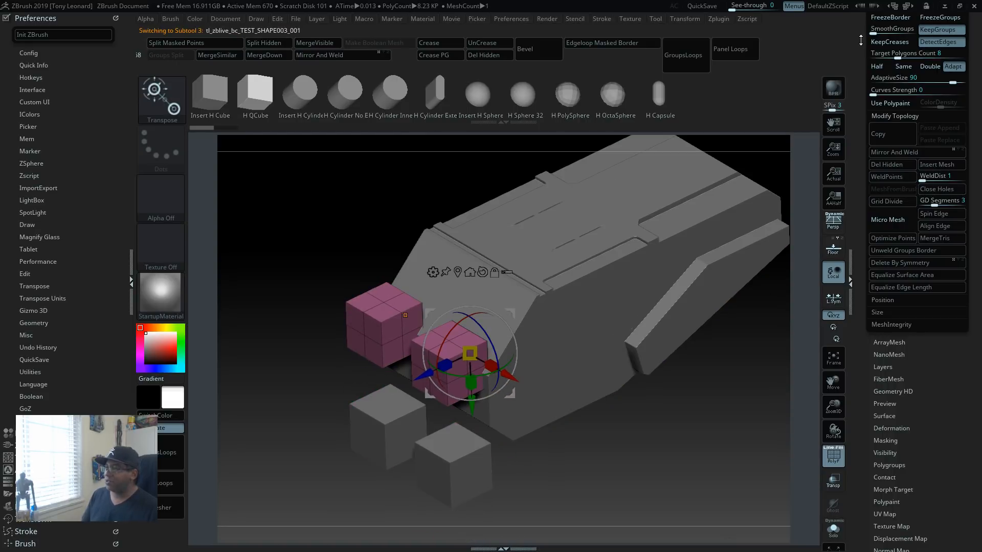
drag(861, 40, 898, 235)
drag(861, 271, 862, 374)
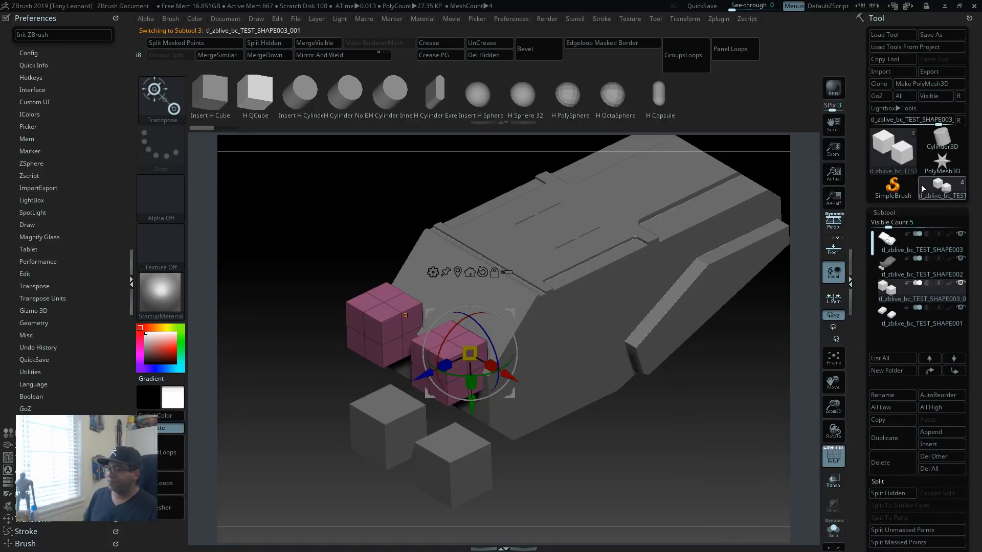
Step: Duplicate the lower body subtool tl_zblive_bc_TEST_SHAPE002 and delete the duplicate
click(918, 266)
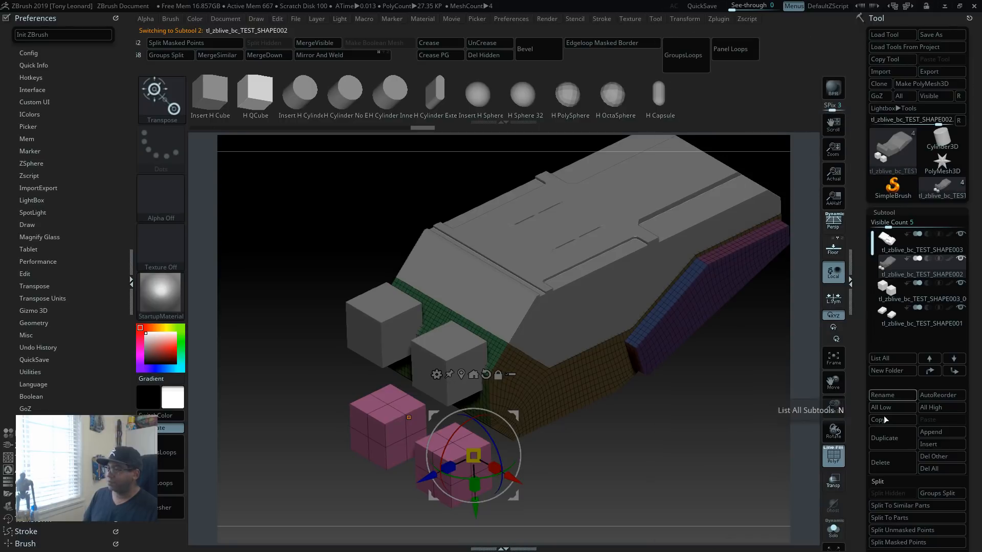
click(897, 435)
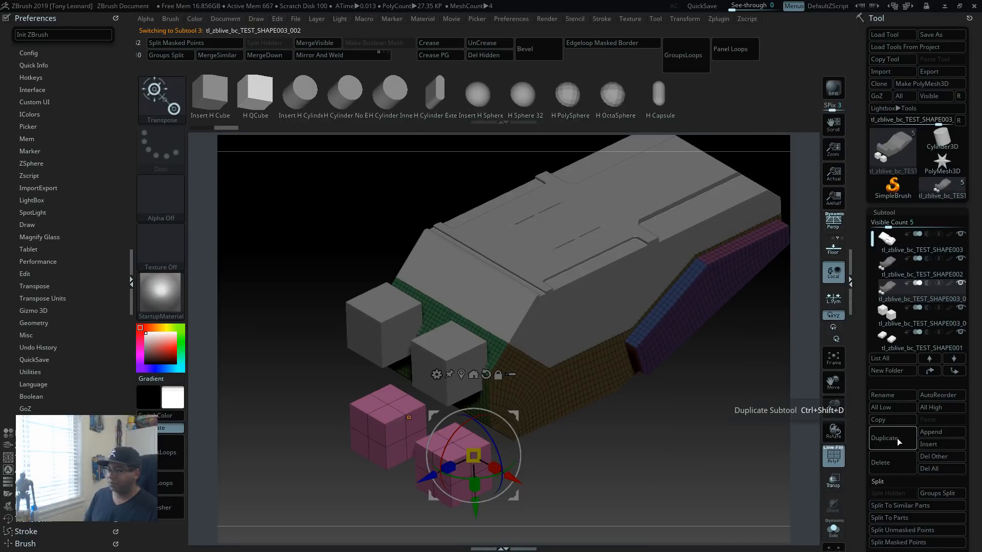
click(898, 466)
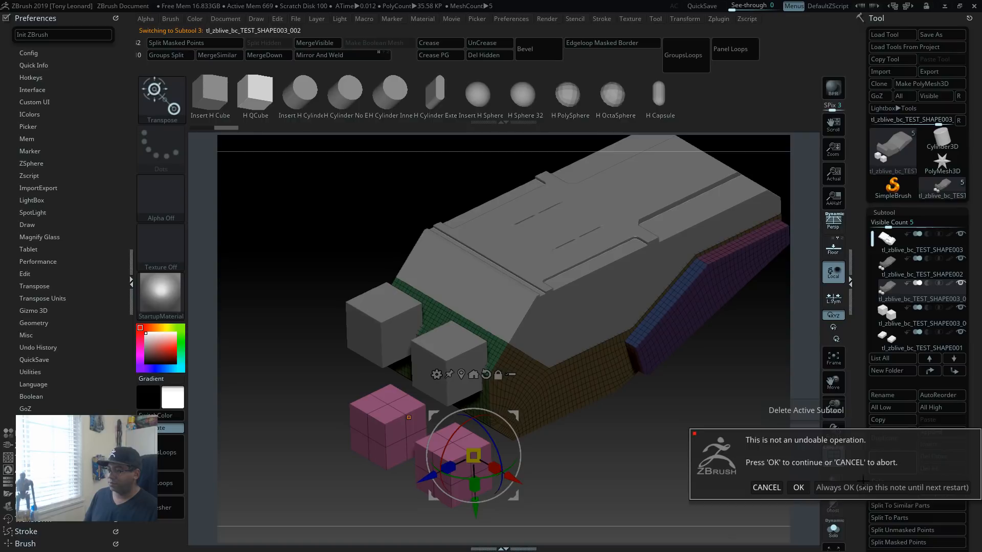
click(798, 487)
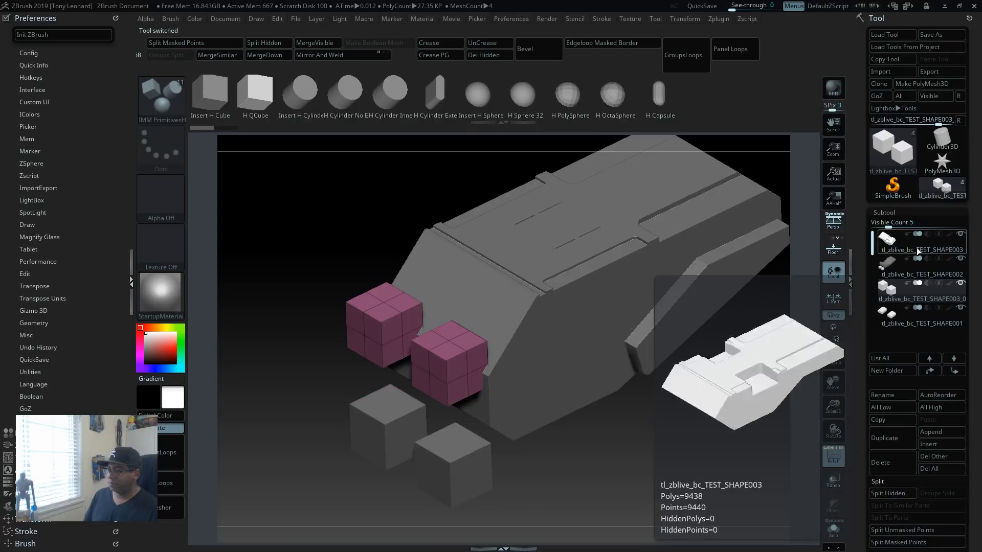
Step: Split the lower cube pair from the lower body into its own subtool and hide that pair
click(894, 270)
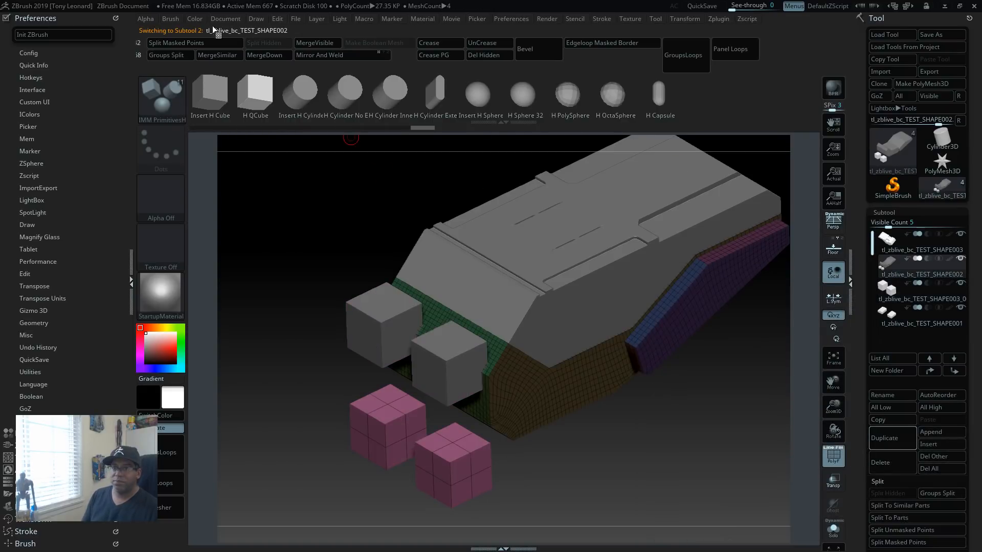
alt+click(437, 359)
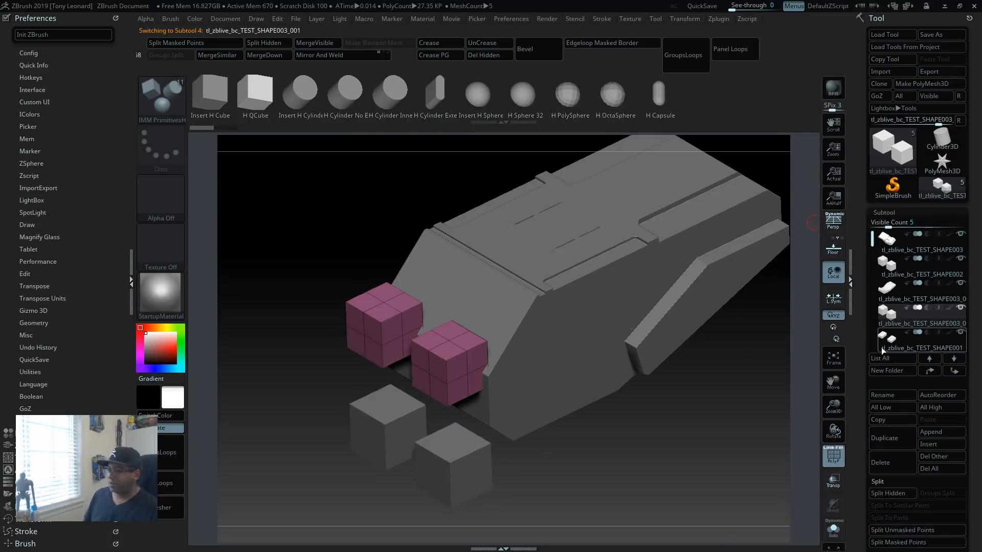
alt+click(447, 458)
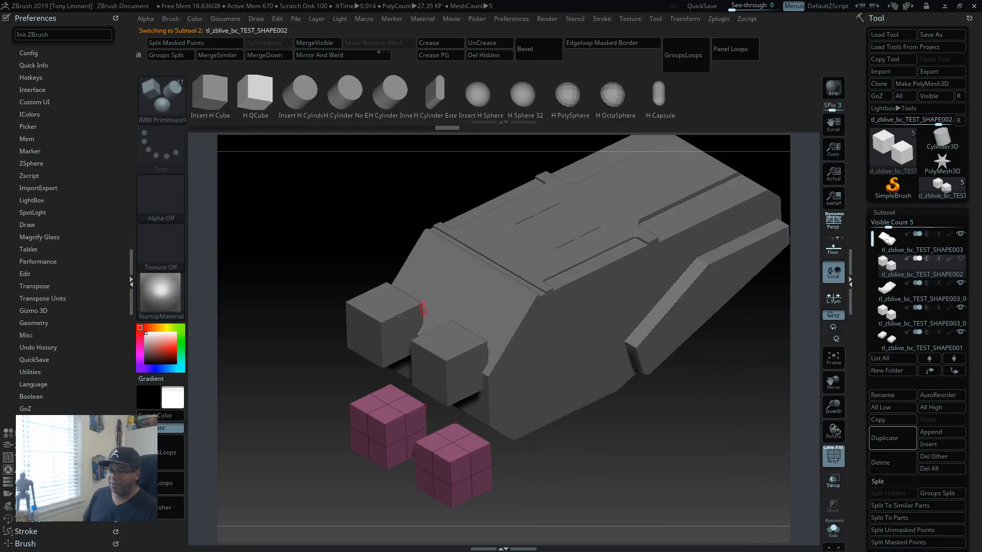
Step: Set the lower body as a Start subtool and the visible cube pair beneath it to boolean subtraction
alt+click(441, 371)
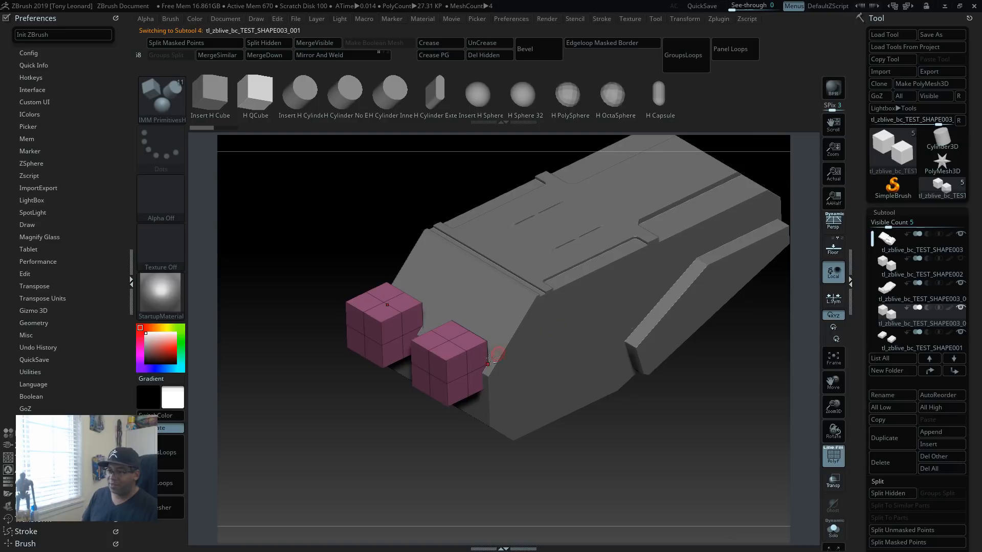
alt+click(520, 358)
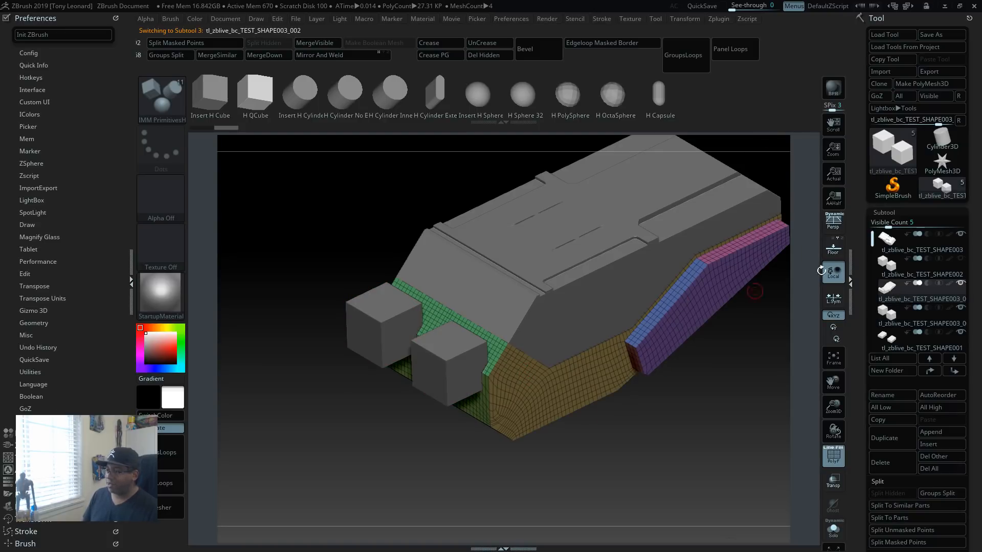
click(909, 287)
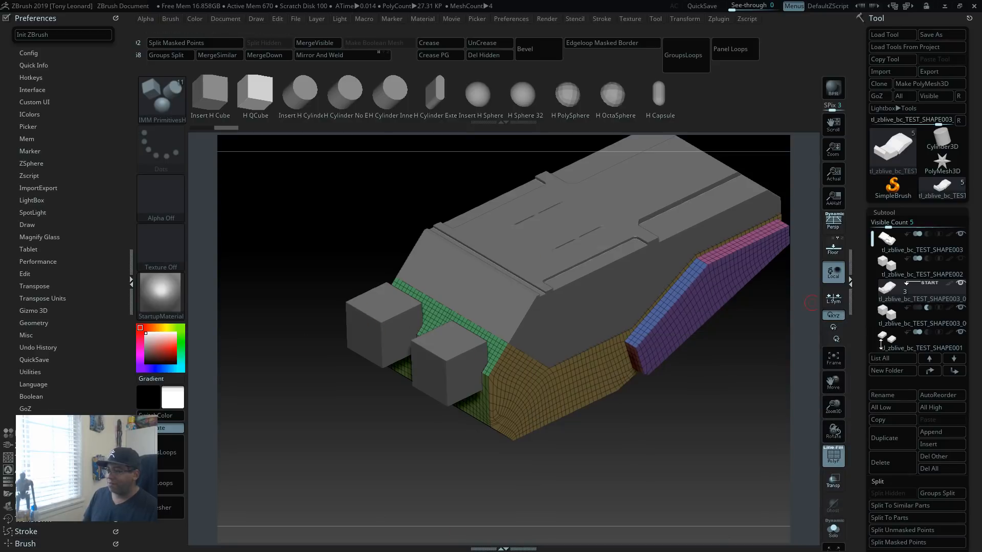
Step: Reorder the subtools so the inset panel pair, then the upper shell, sit directly above the Start lower body
click(916, 337)
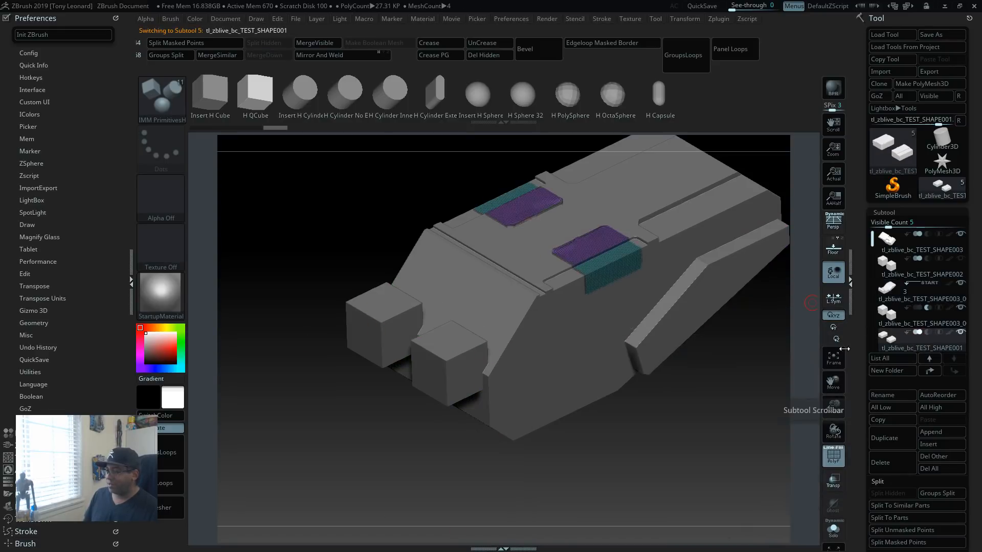
drag(897, 344, 902, 294)
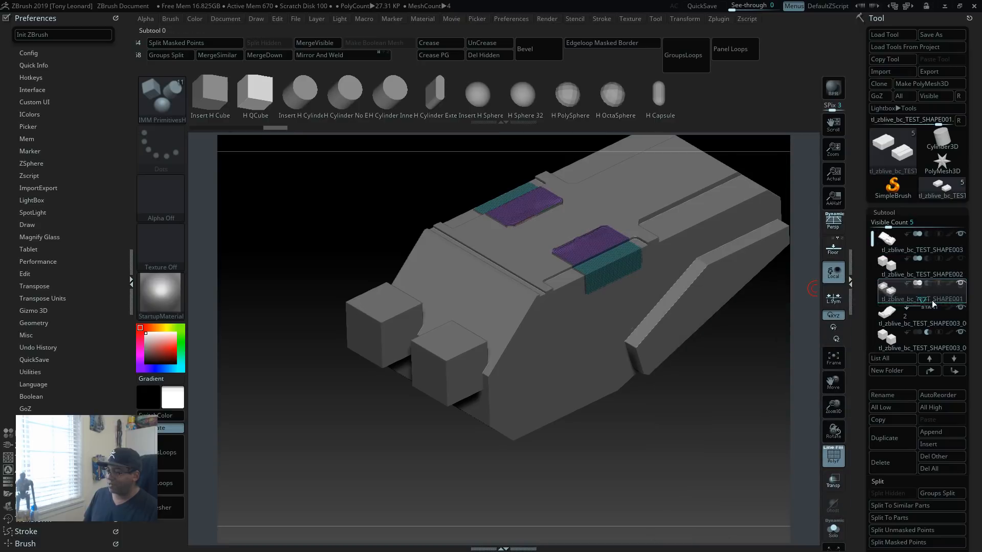
drag(931, 302, 929, 303)
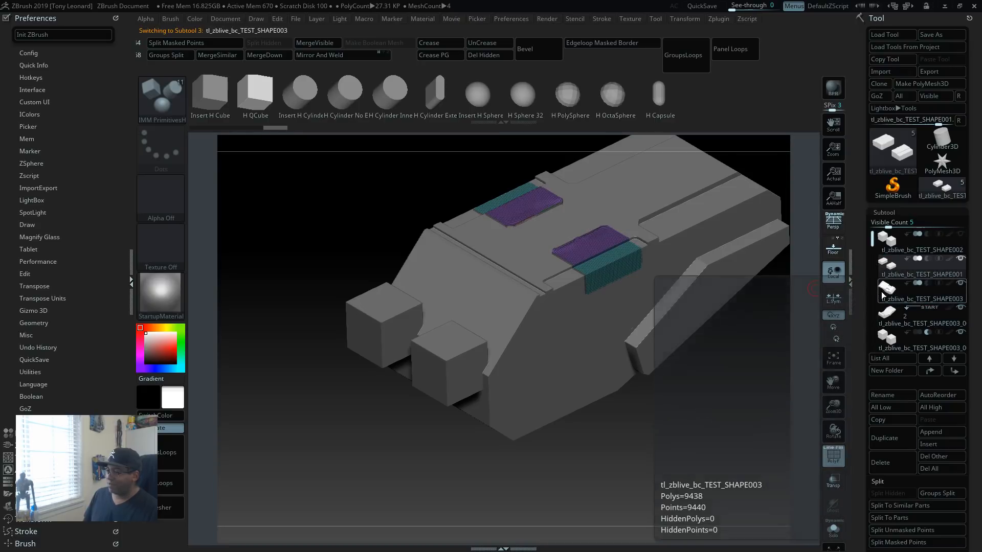
click(888, 320)
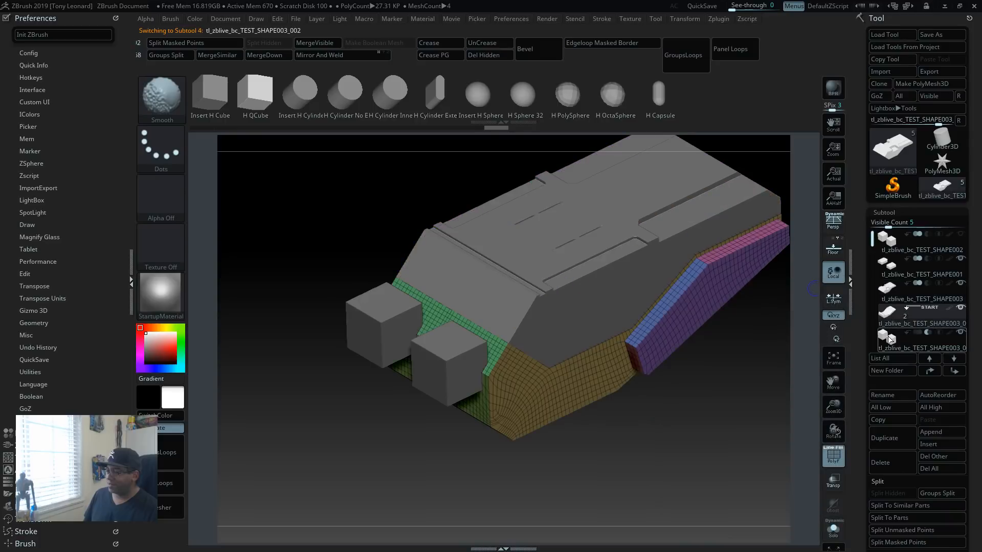
Step: Put the upper shell in a new subtool folder named "Parts - 001" and hide the inset panel pair
click(899, 299)
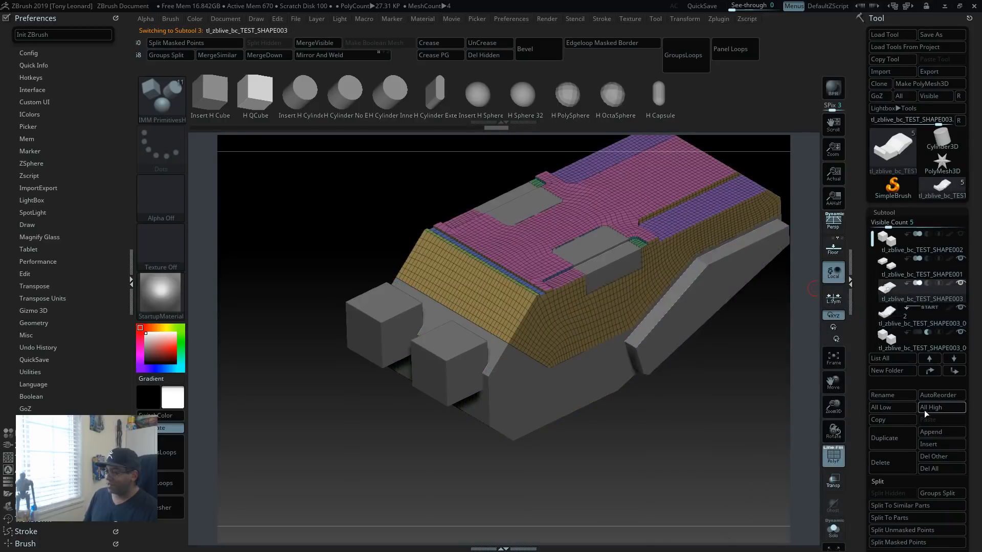
click(900, 372)
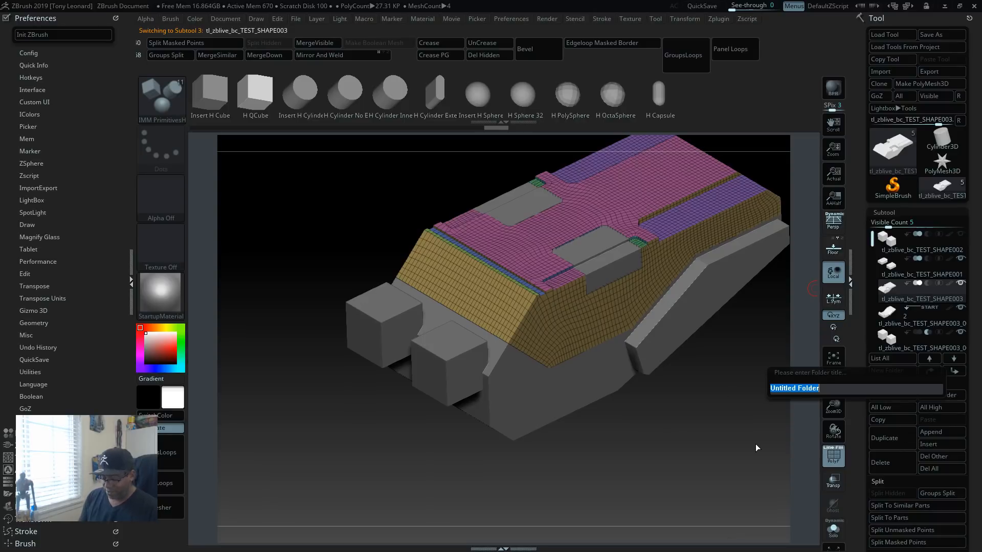
text(Par)
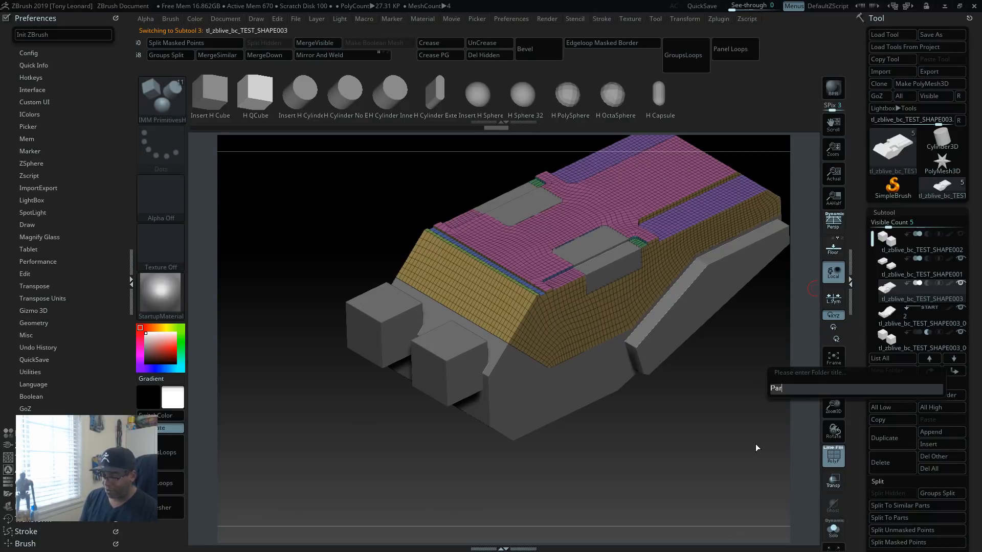
text(ts - 001)
key(Return)
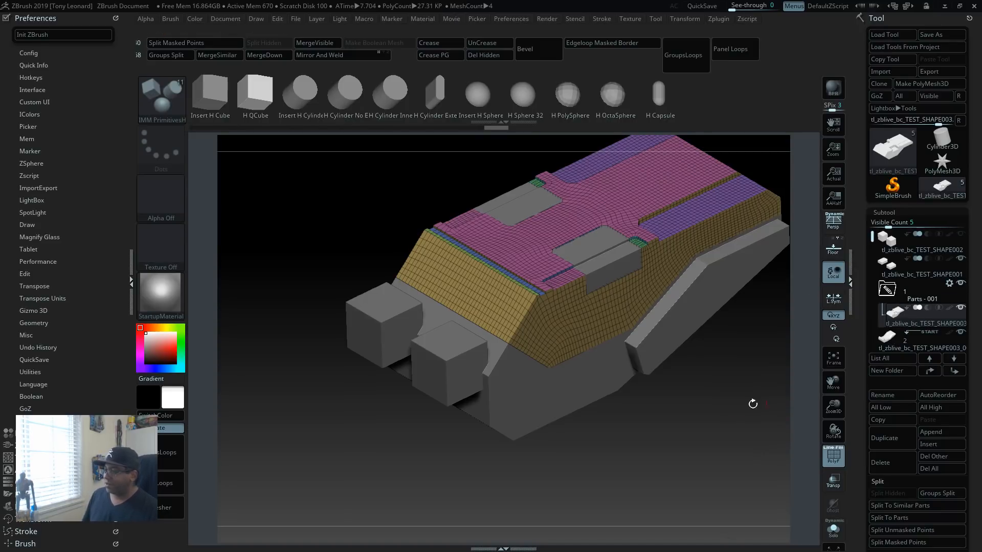
click(960, 259)
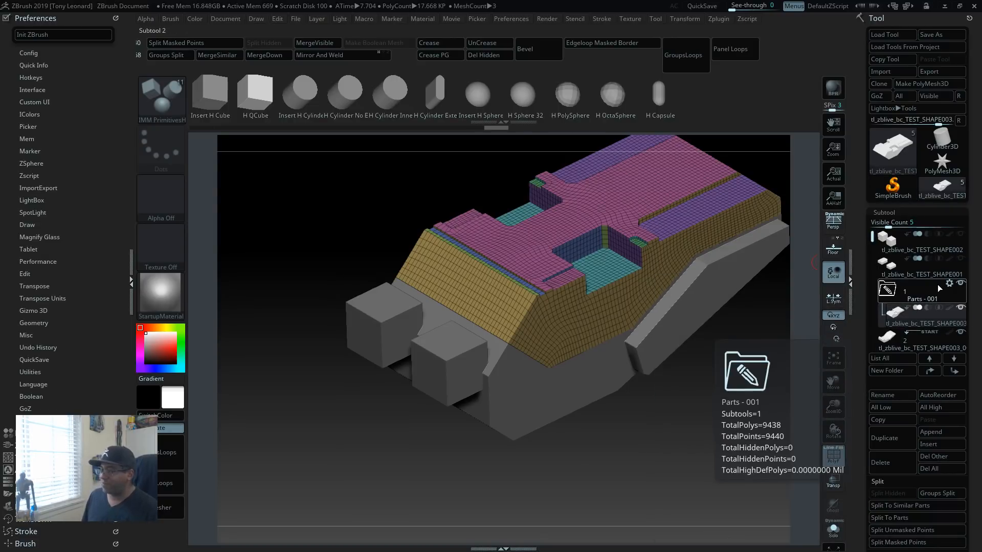
Step: Show the available folder actions for the "Parts - 001" subtool folder
mouse_move(951, 284)
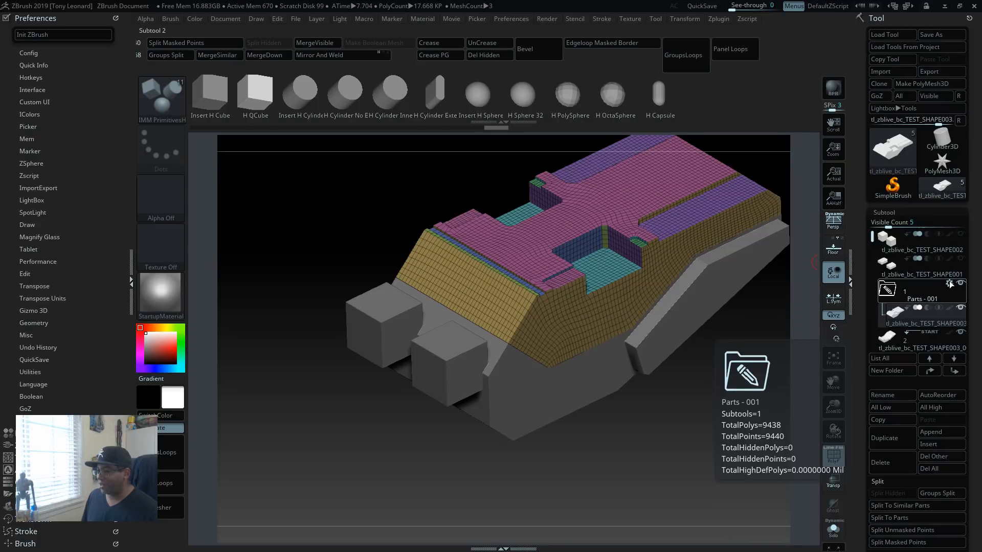
click(949, 282)
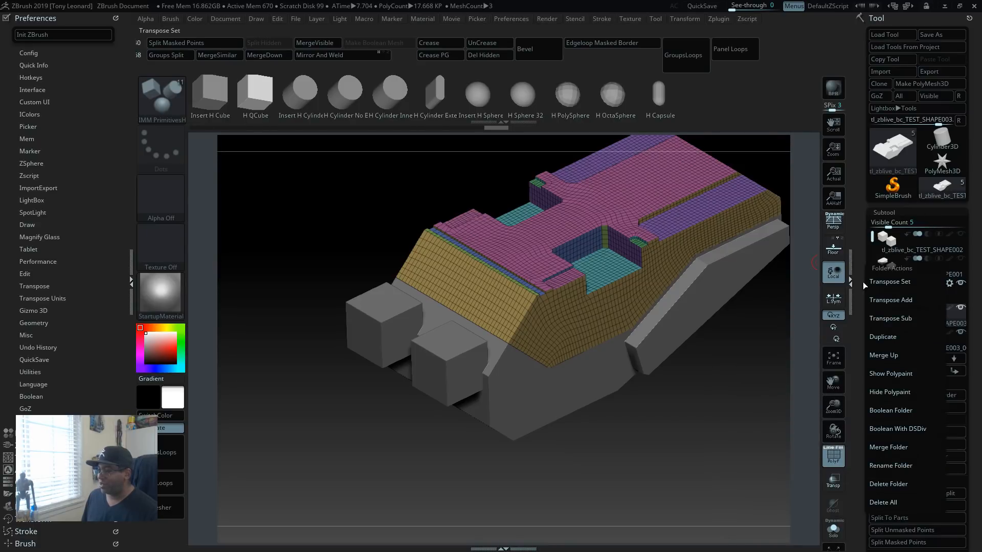
click(948, 283)
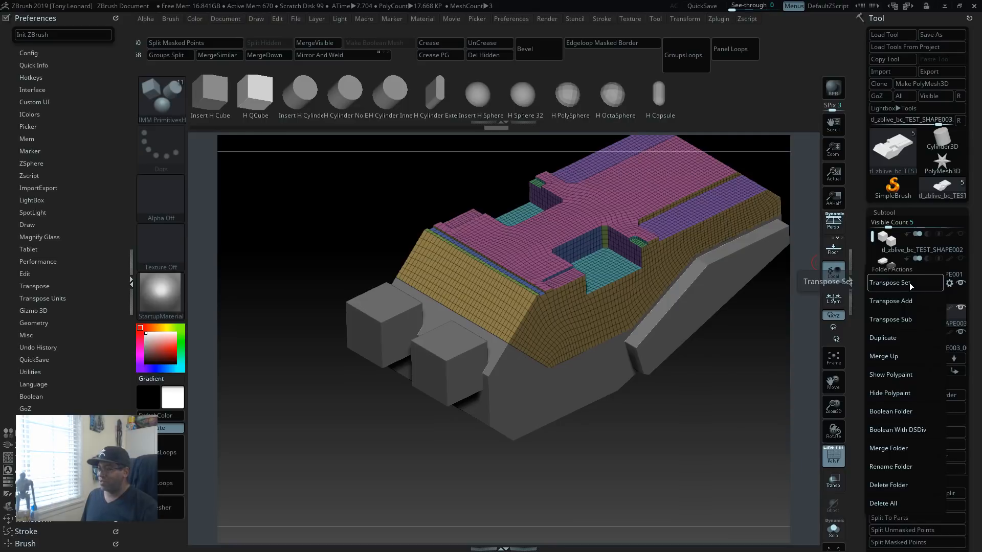
click(913, 335)
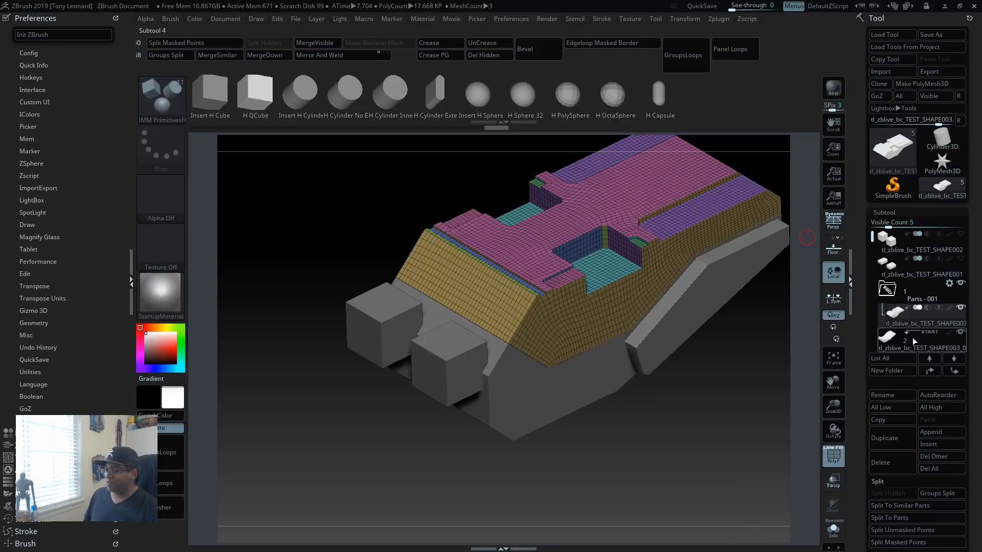
mouse_move(904, 330)
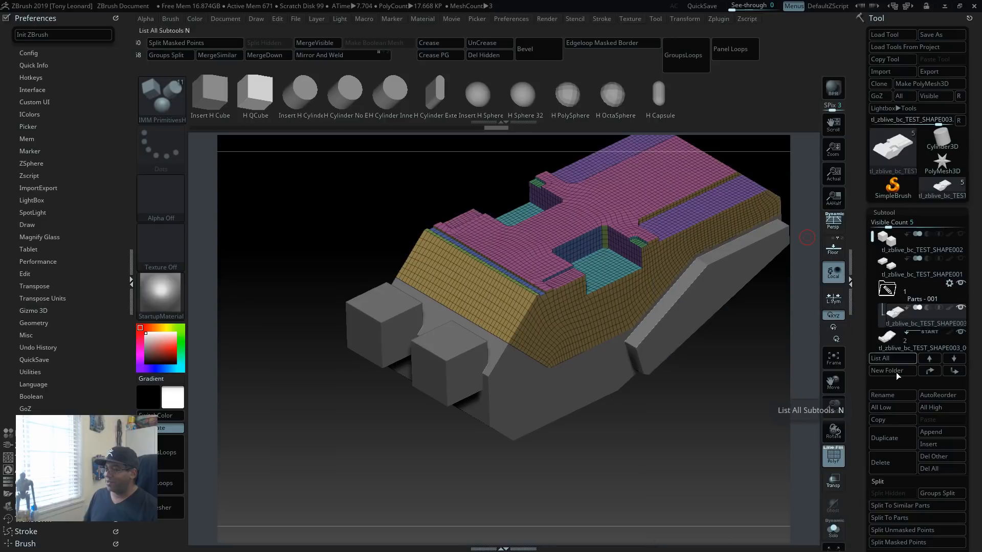
Step: Try moving the Start lower body into the "Parts - 001" folder, and take it back out beneath the folder
alt+click(468, 356)
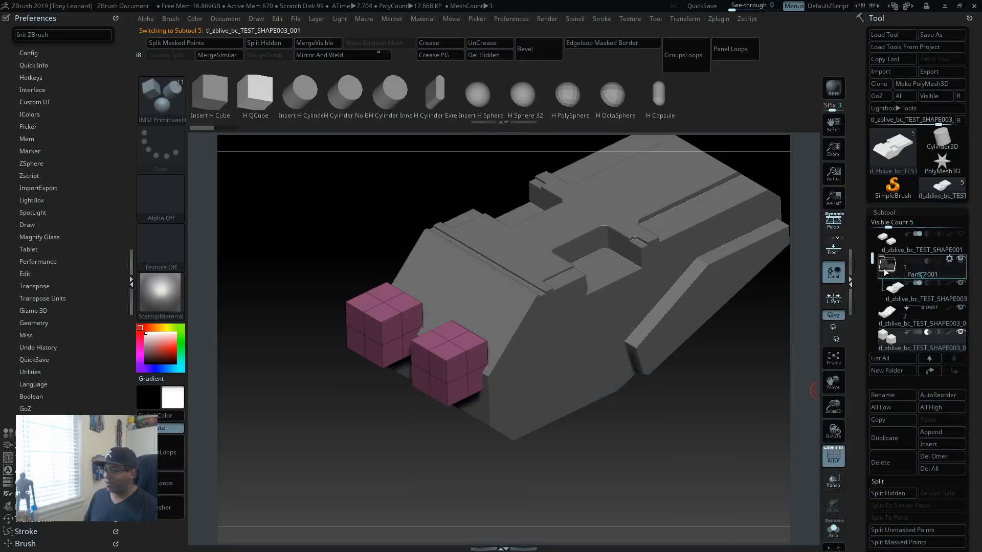
mouse_move(887, 270)
mouse_down()
mouse_move(912, 325)
mouse_move(887, 271)
mouse_up()
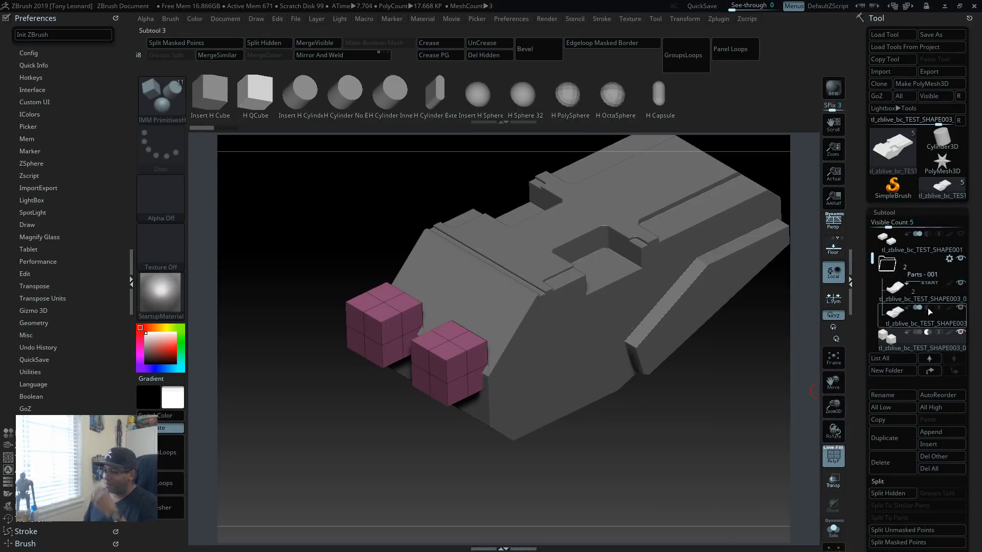
drag(915, 292, 916, 324)
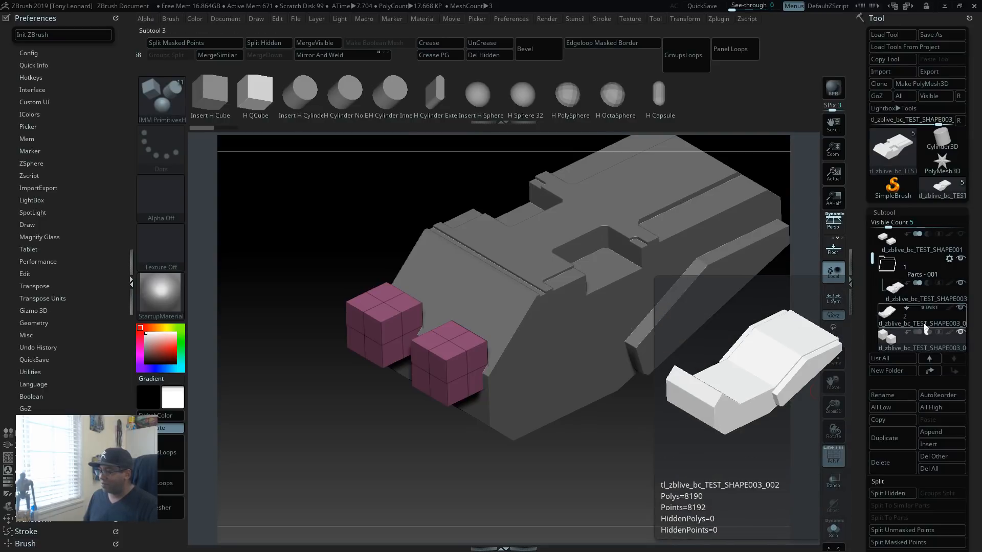
Step: Delete the upper shell subtool from the "Parts - 001" folder
click(902, 290)
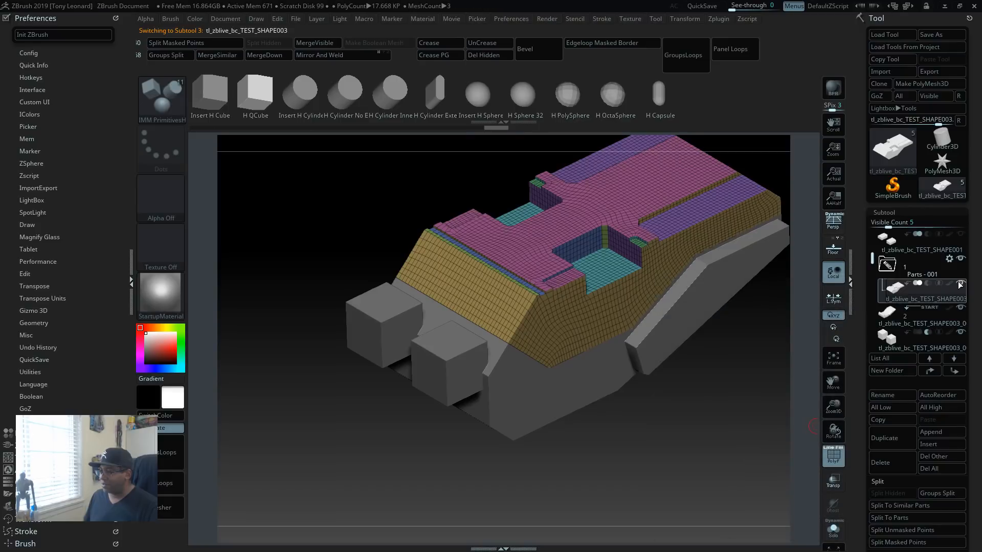
mouse_move(961, 285)
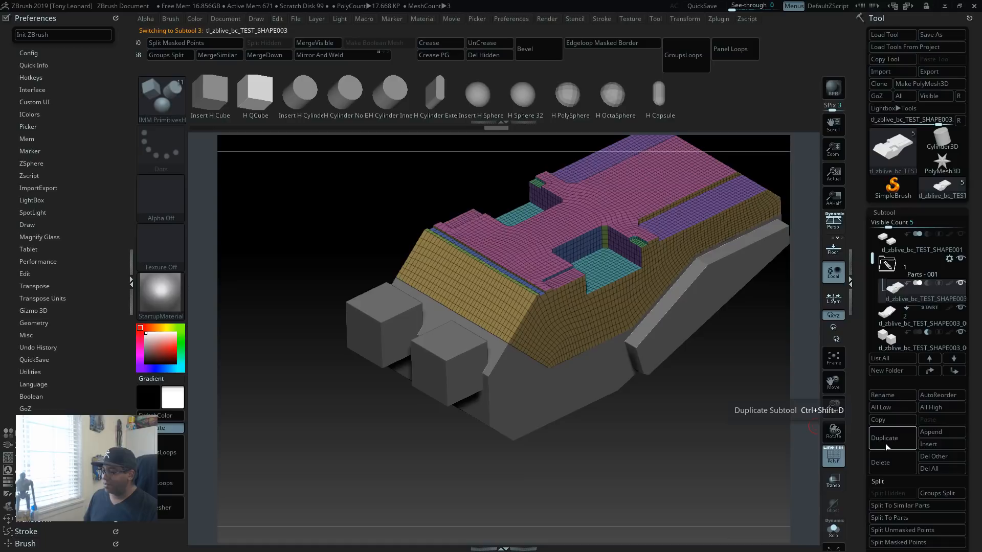
click(888, 460)
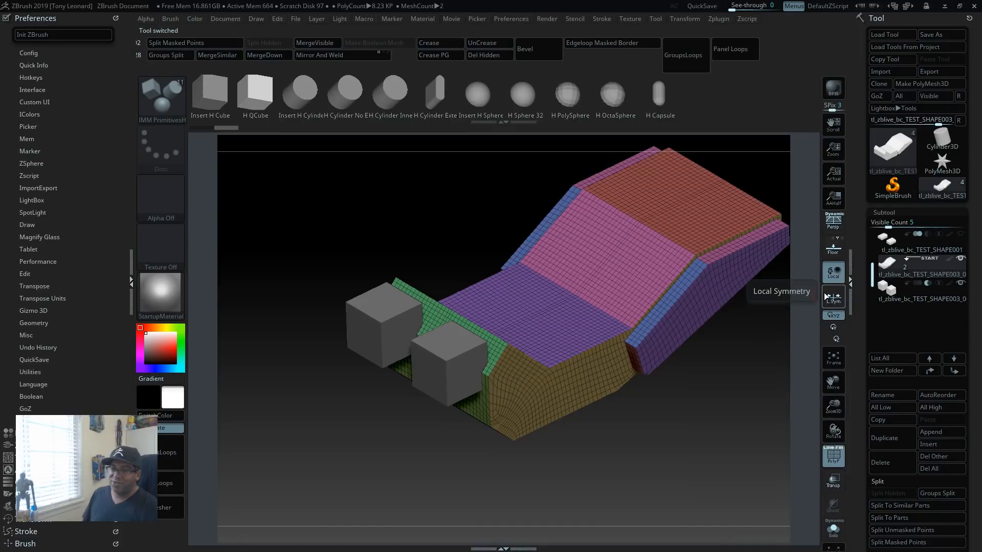
Step: Enable Live Boolean in the render boolean settings so the cube pair cuts the lower body
click(30, 18)
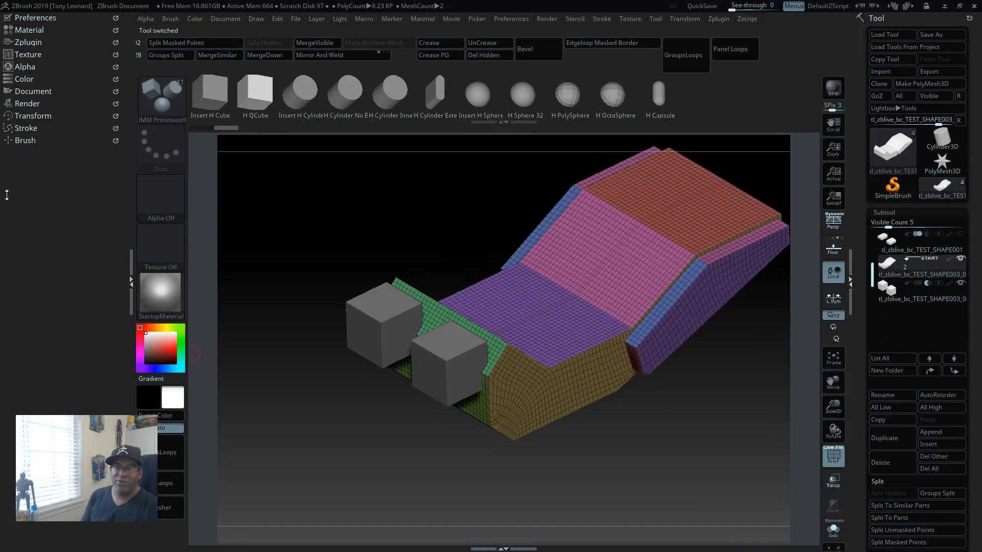
click(26, 103)
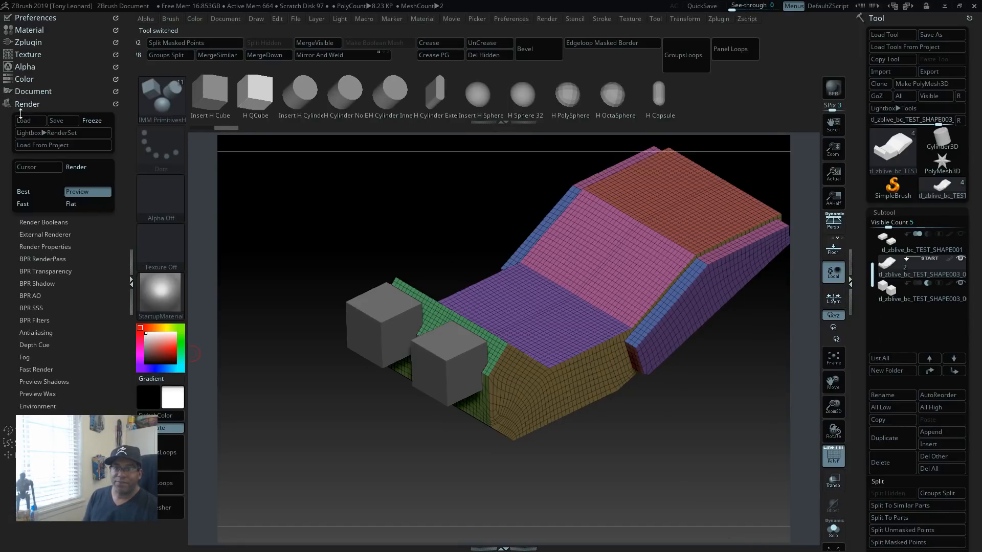
click(44, 222)
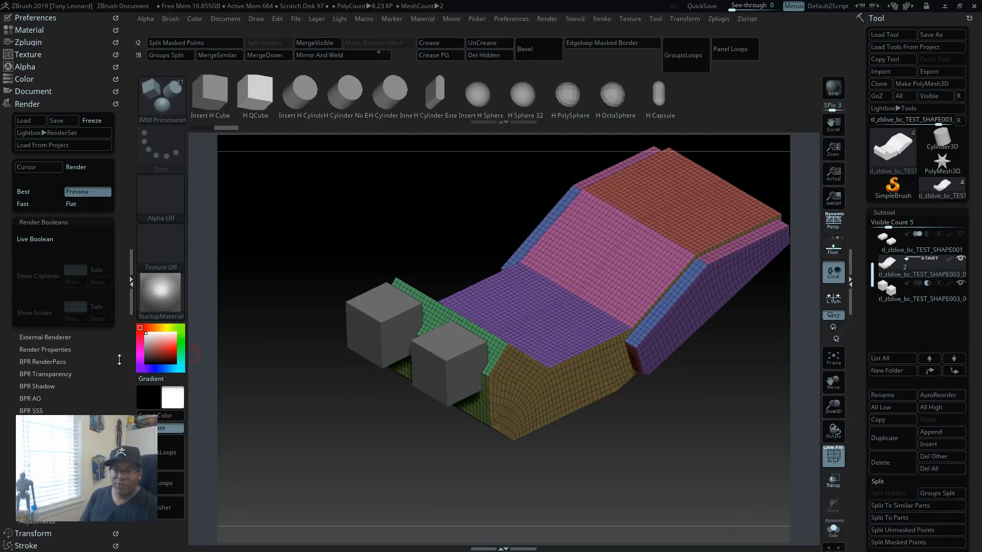
click(38, 239)
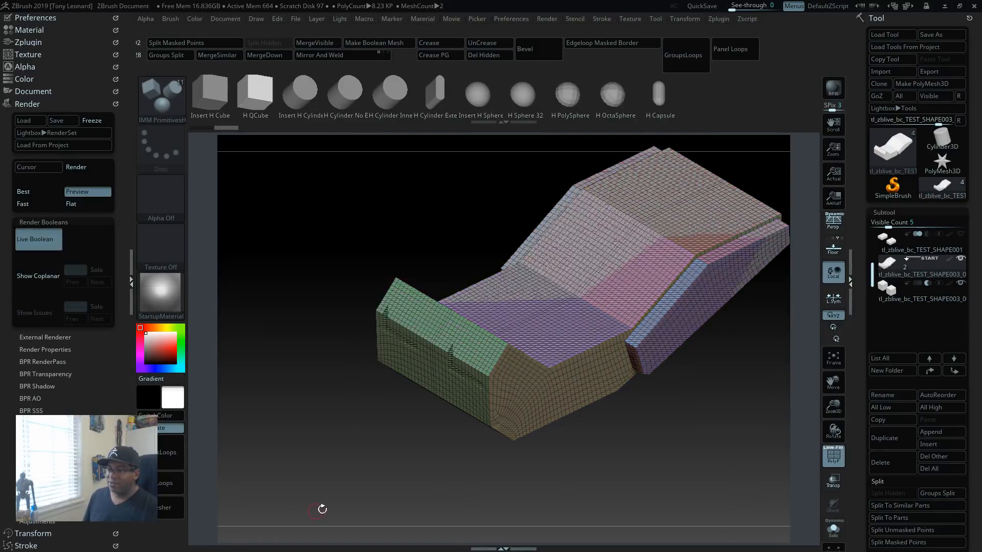
Step: Turn off the polyframe display and inspect the cube cuts on the front of the lower body from several angles
drag(664, 419, 667, 435)
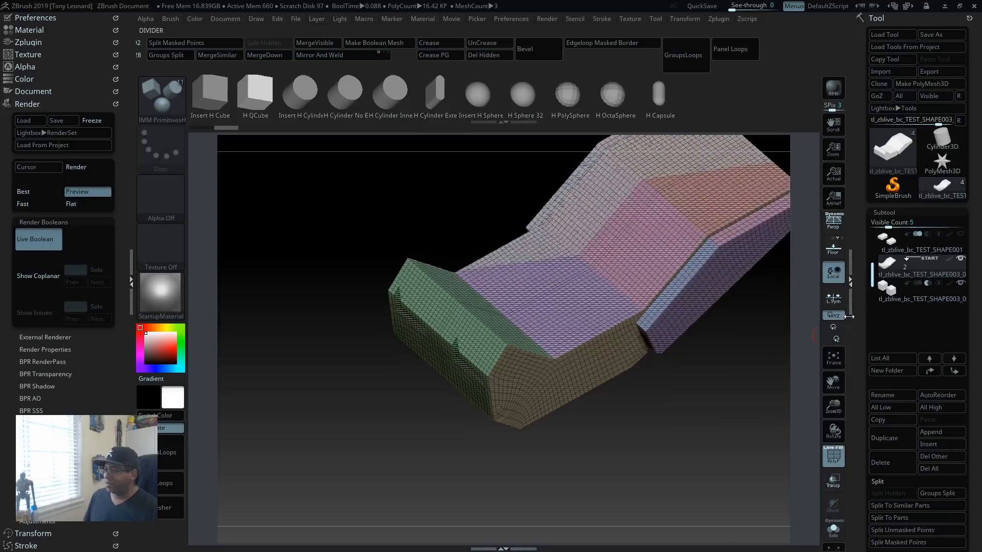
drag(736, 379, 749, 400)
key(shift+f)
drag(751, 356, 647, 365)
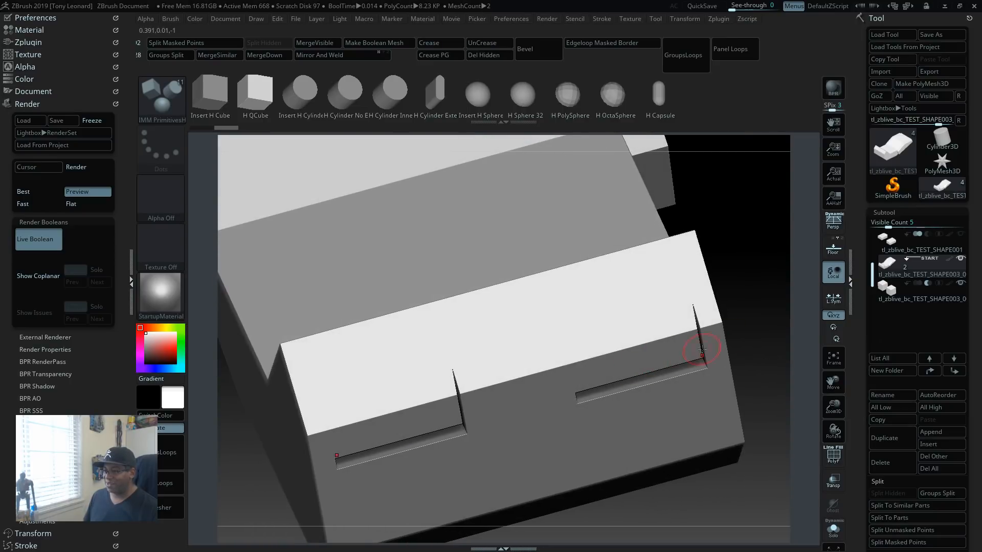
drag(739, 378, 788, 358)
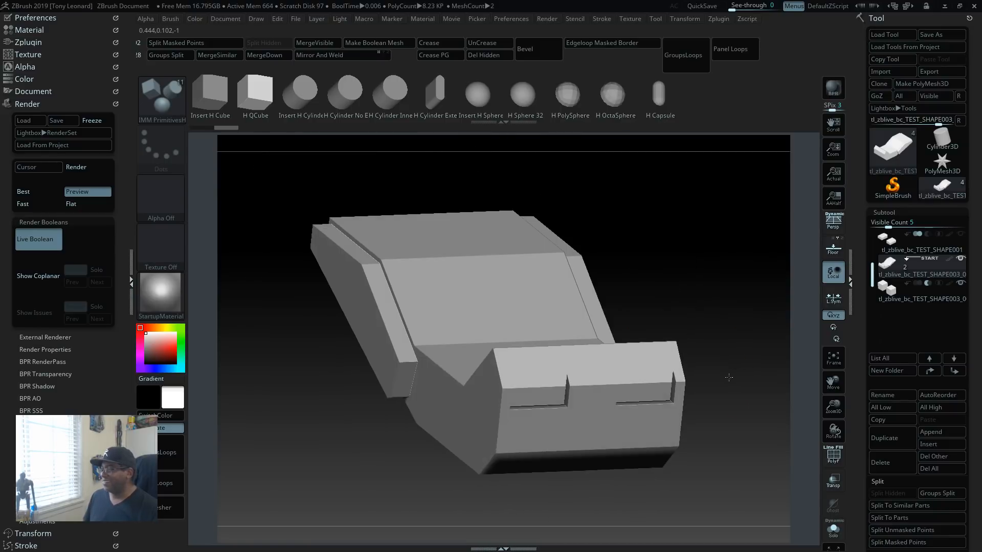
click(833, 266)
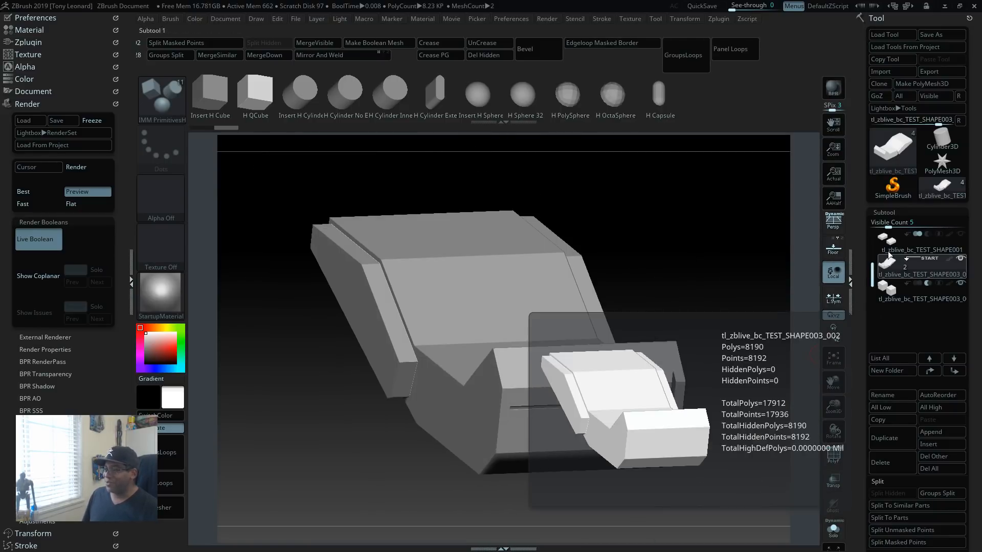
mouse_move(678, 406)
mouse_down()
mouse_move(725, 360)
mouse_move(745, 405)
mouse_move(692, 458)
mouse_move(748, 446)
mouse_move(737, 482)
mouse_move(744, 476)
mouse_move(749, 439)
mouse_move(670, 408)
mouse_up()
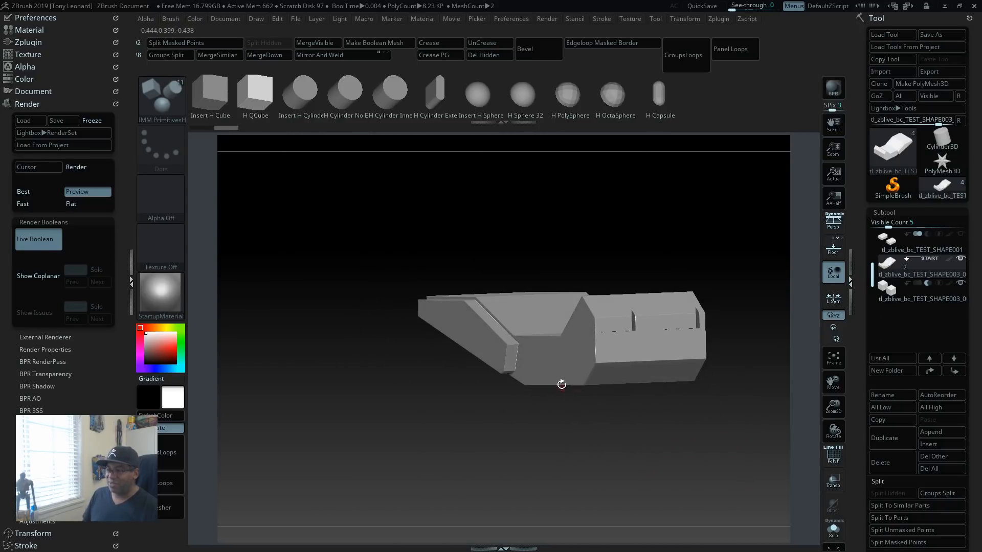
drag(561, 384, 589, 234)
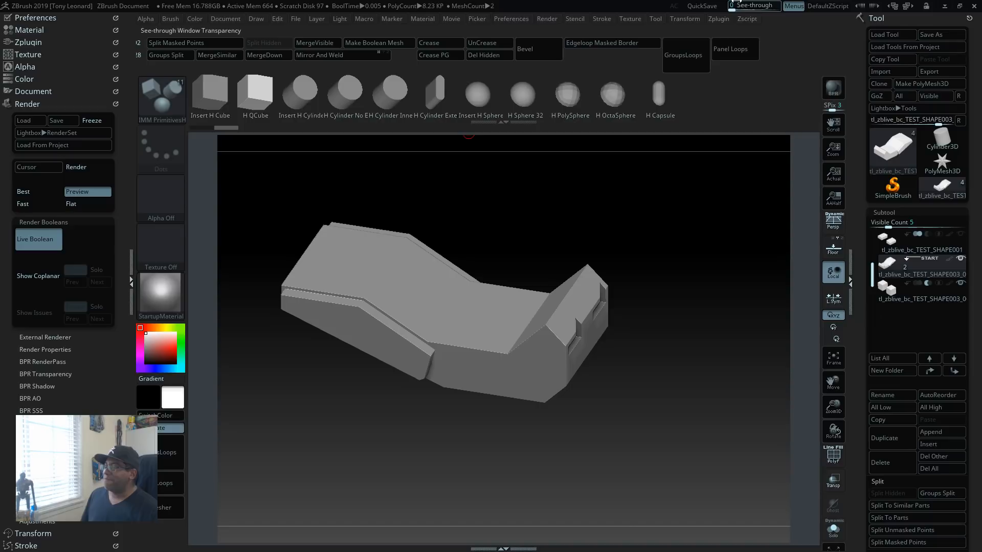
Step: Switch to Marmoset Toolbag with the scene TL_titancorps_corridor_scene_01.tbscene
click(943, 7)
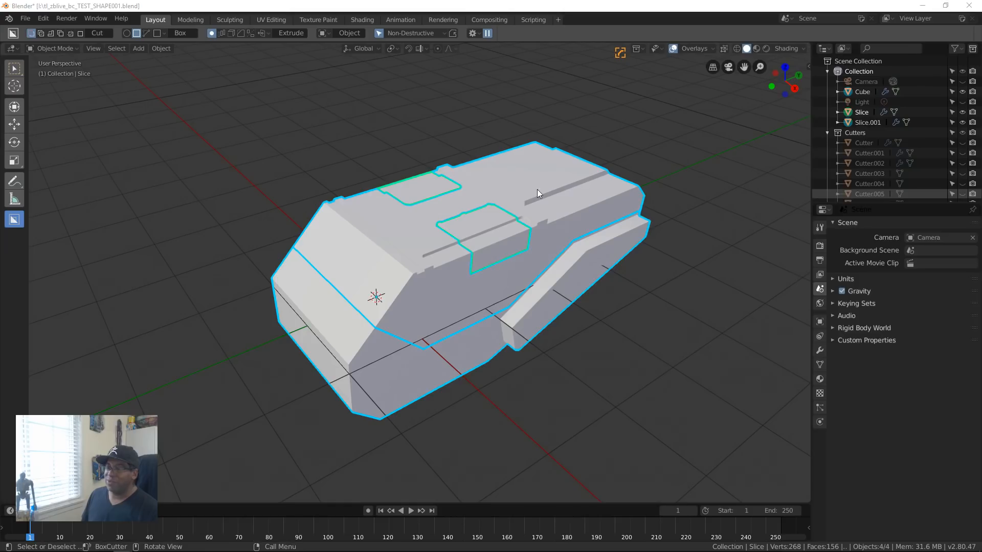
key(ctrl+alt+Tab)
click(214, 260)
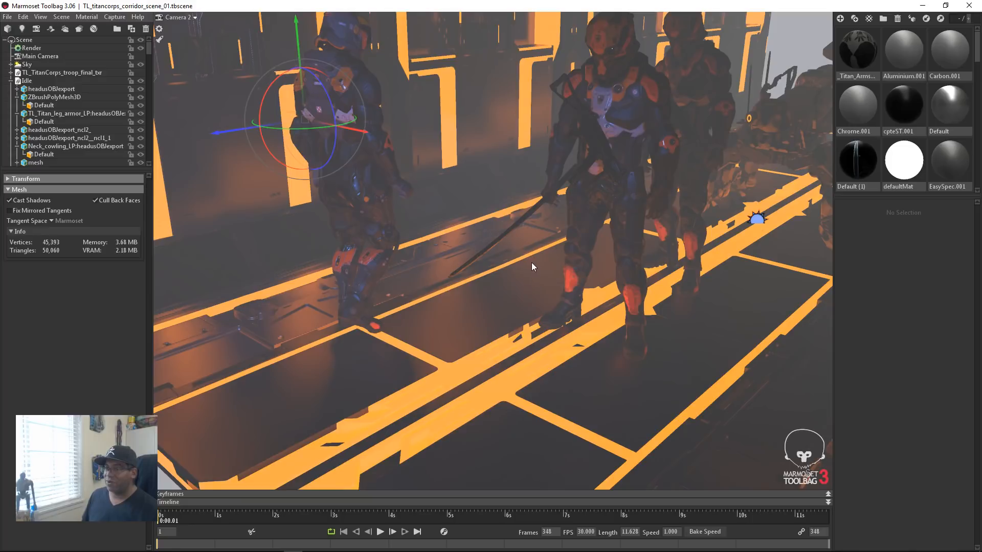
Step: Examine the corridor's open end and its side wall of glowing panels beside the armored trooper
drag(301, 375, 401, 349)
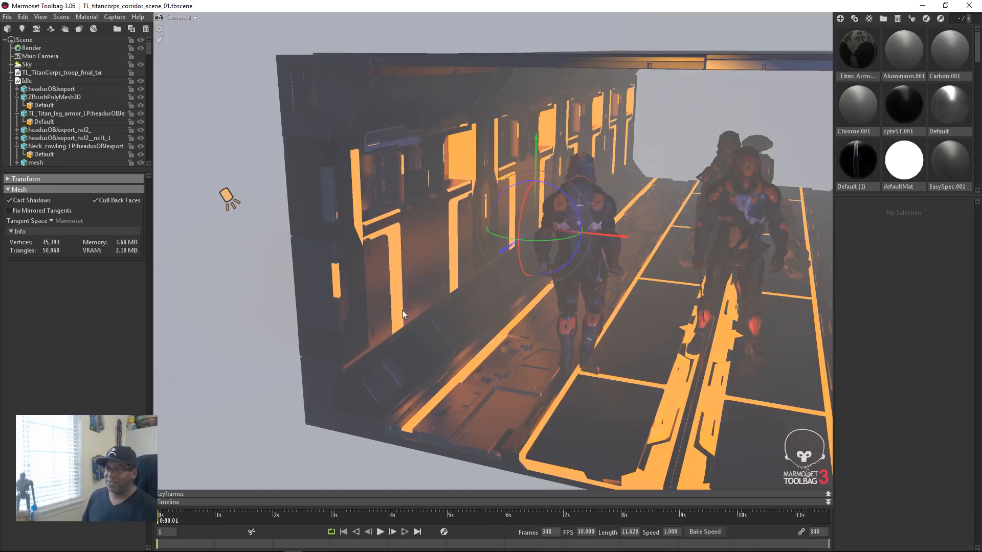
drag(452, 253, 429, 324)
scroll(426, 317, up, 4)
scroll(427, 321, up, 2)
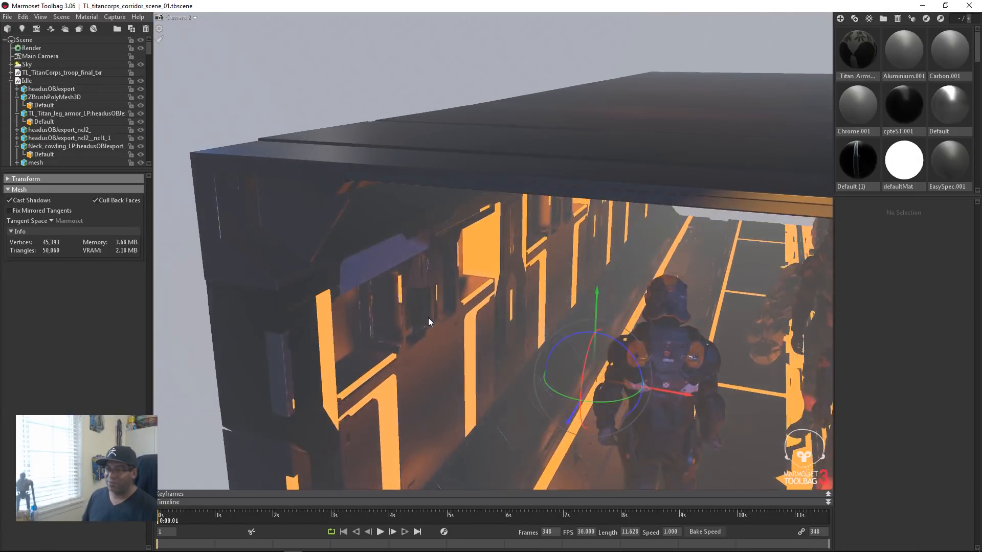
scroll(376, 293, up, 5)
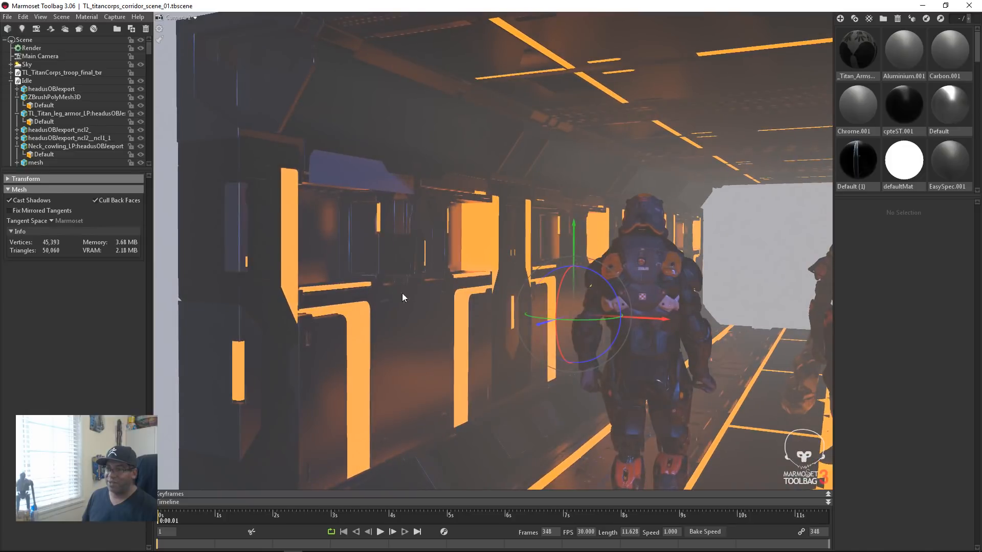
middle_drag(402, 293, 441, 312)
drag(473, 359, 467, 353)
Step: Select the glowing wall insert and the main corridor wall mesh to inspect their wireframes
click(467, 352)
click(415, 212)
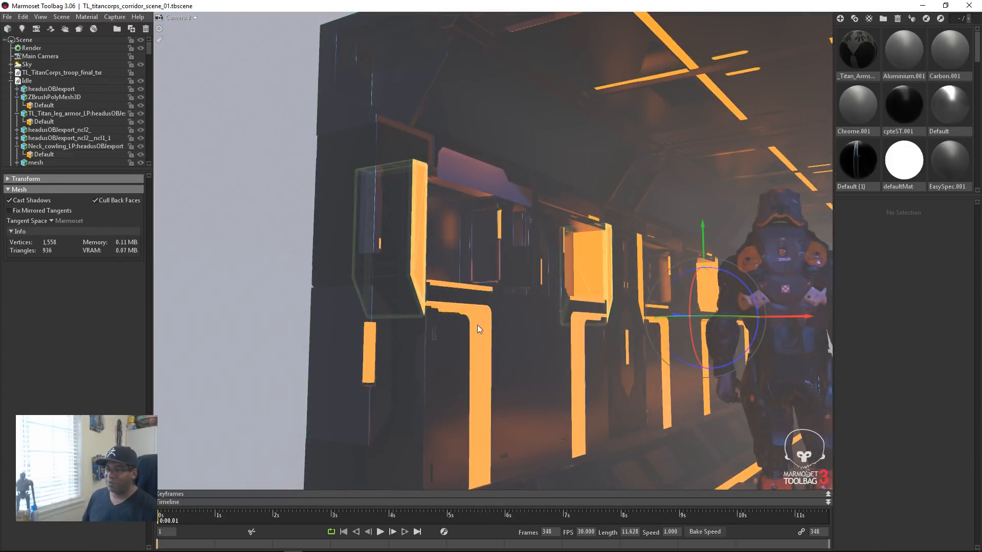
click(417, 235)
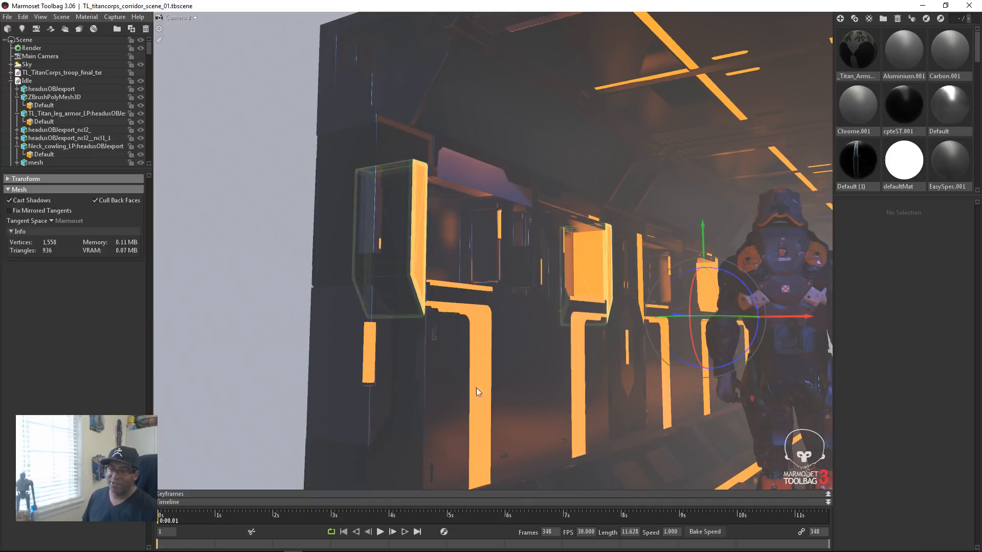
click(456, 361)
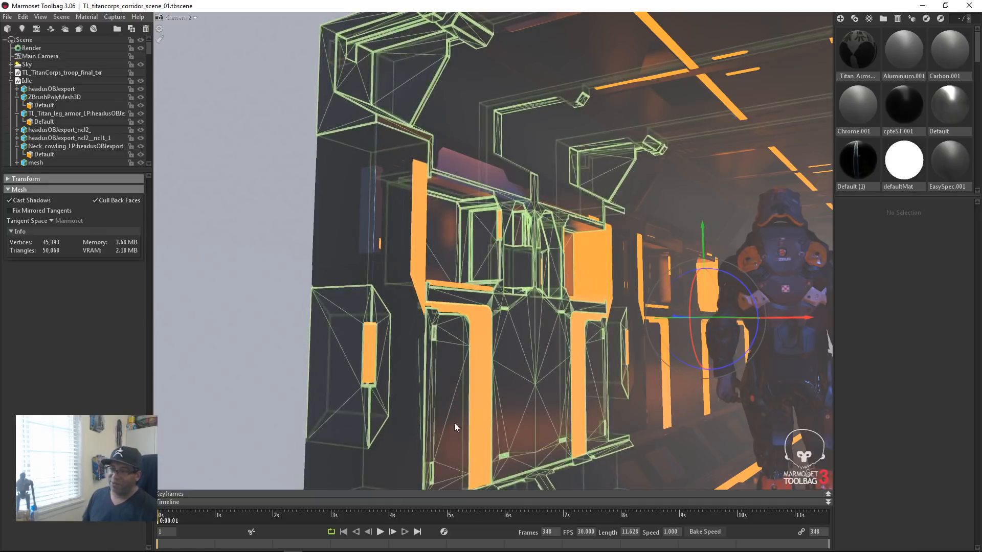
drag(530, 431, 621, 374)
drag(521, 346, 385, 93)
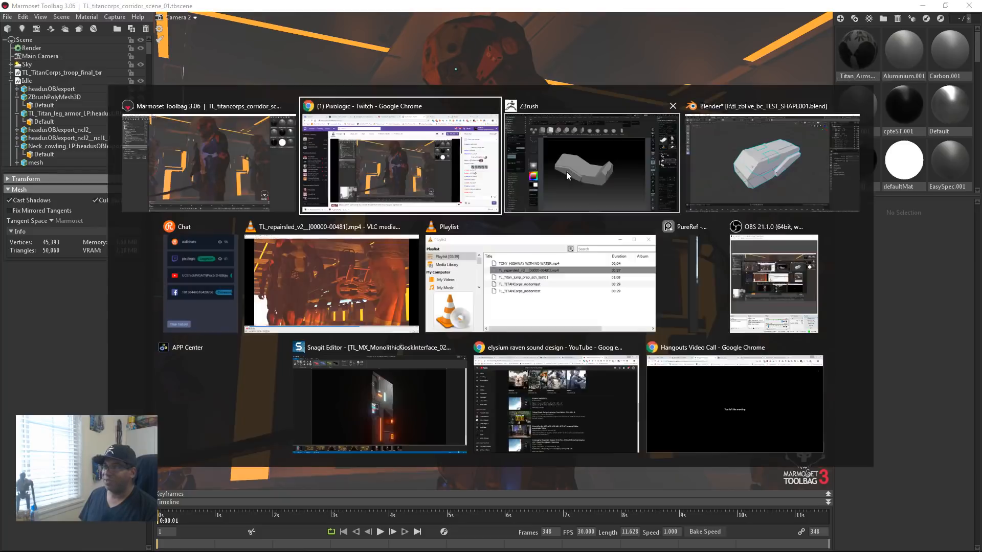
Step: Switch to Chrome and look through the Mixamo home page
key(alt+Tab)
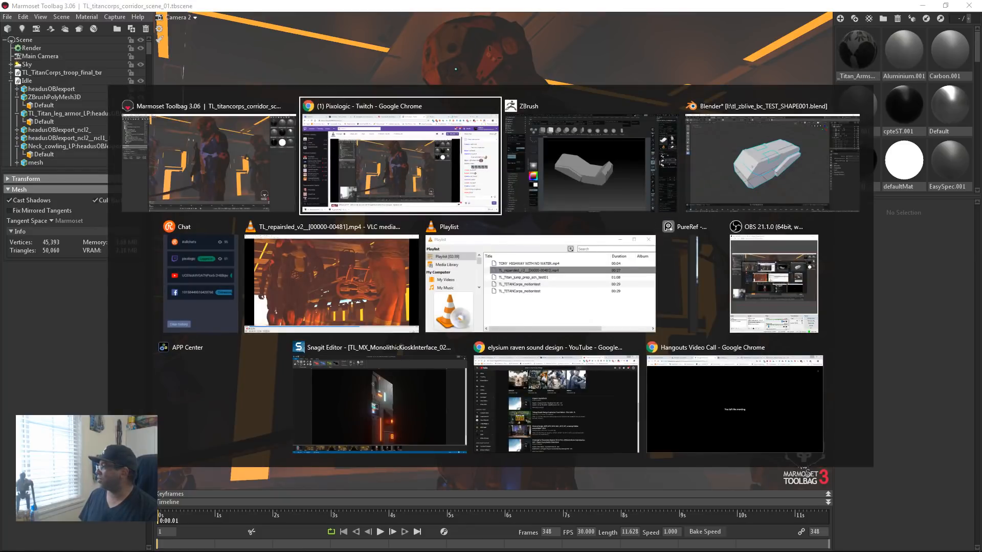
key(Escape)
drag(640, 104, 669, 25)
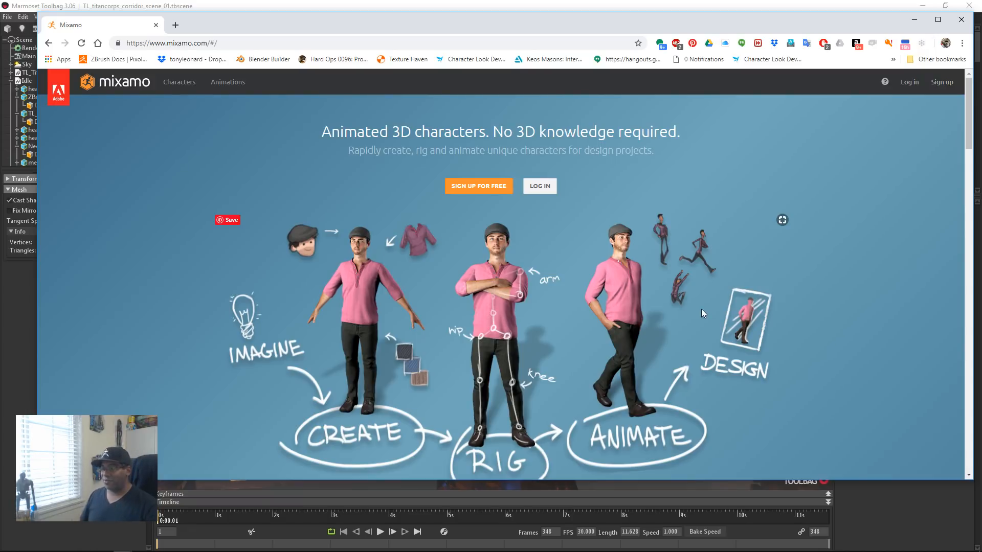
scroll(611, 391, down, 7)
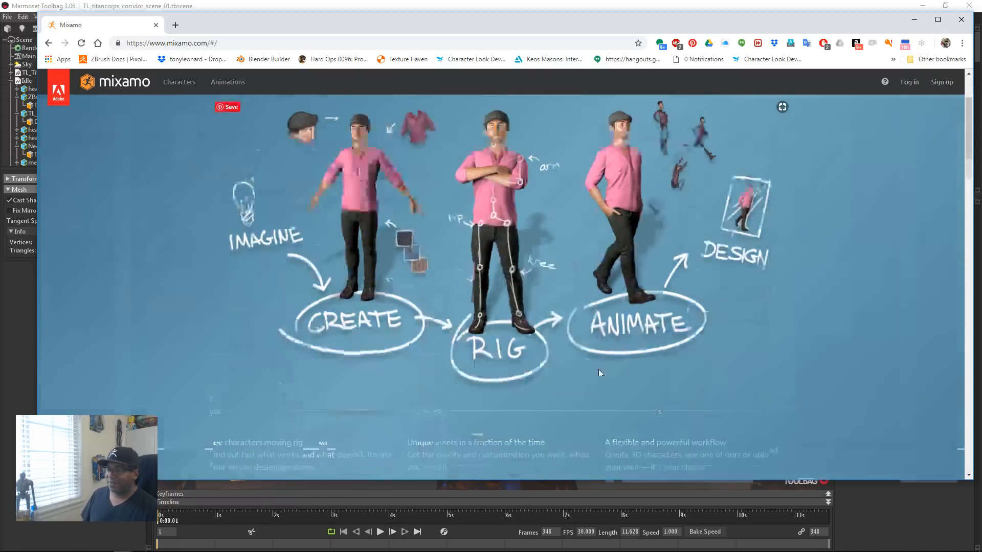
scroll(604, 390, down, 4)
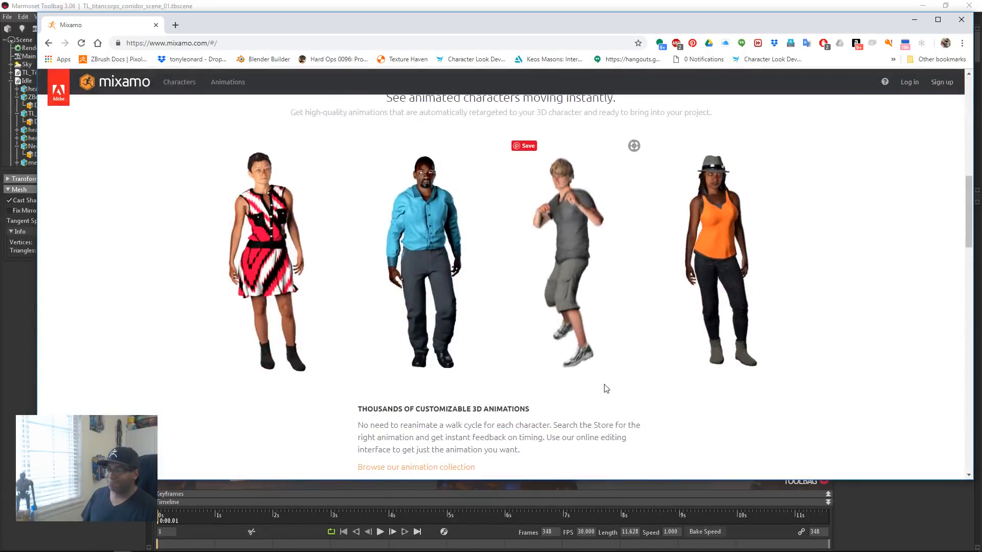
scroll(603, 389, up, 5)
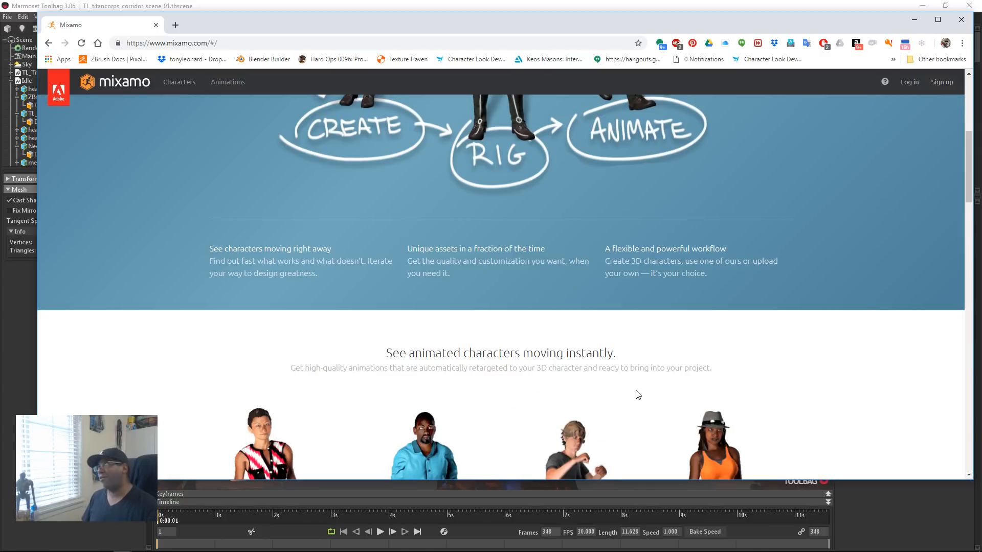
scroll(613, 373, up, 6)
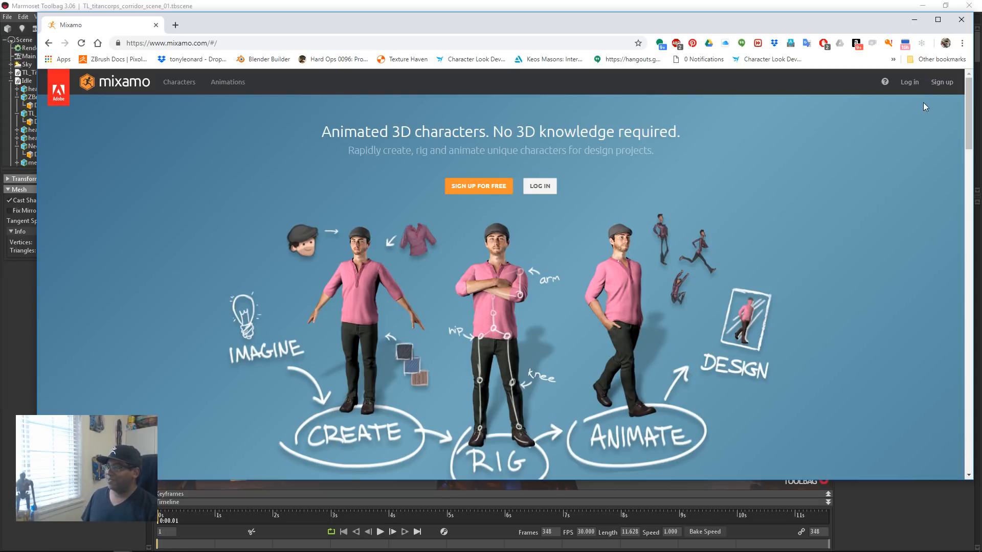
Step: Access the Mixamo account and search the animation library for "walking"
click(942, 90)
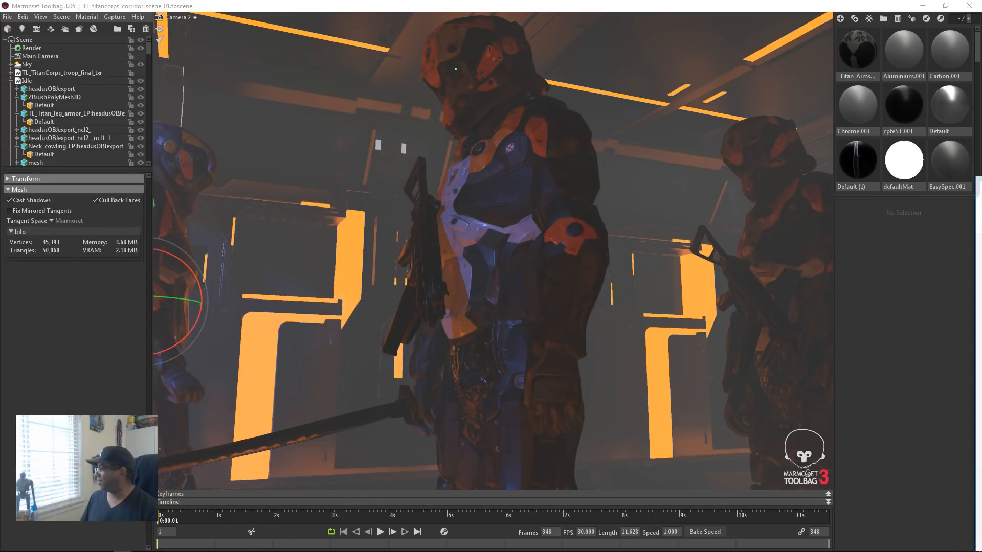
drag(981, 184, 418, 24)
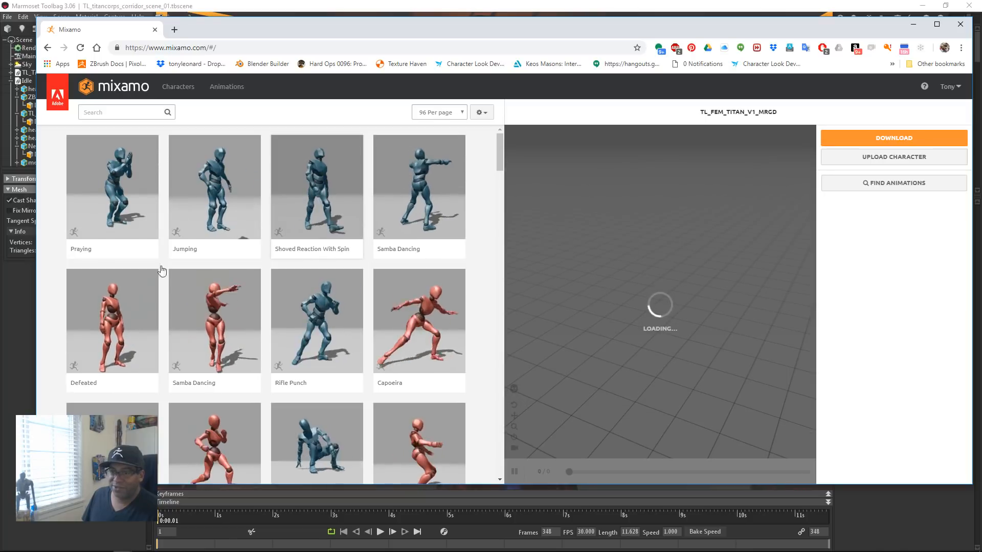
click(100, 113)
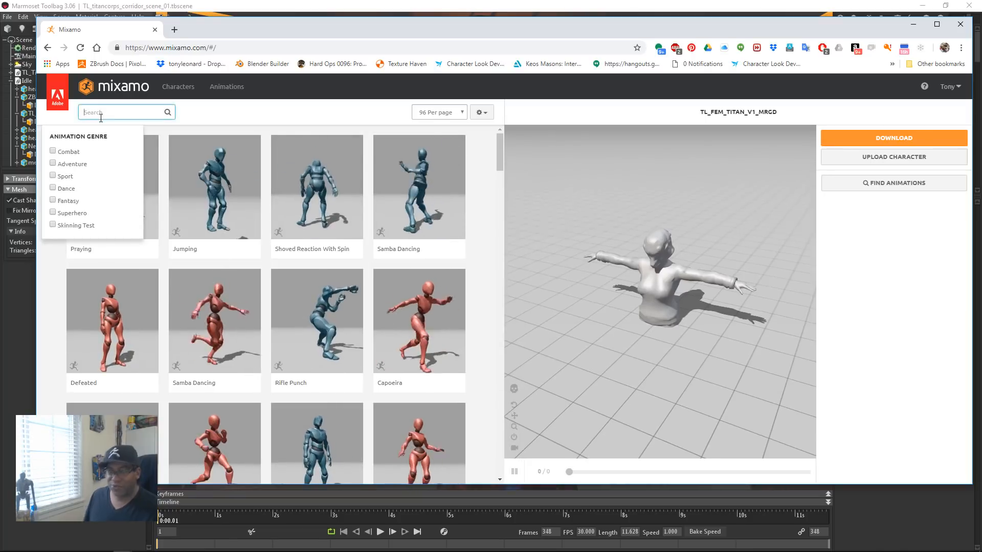
text(walk)
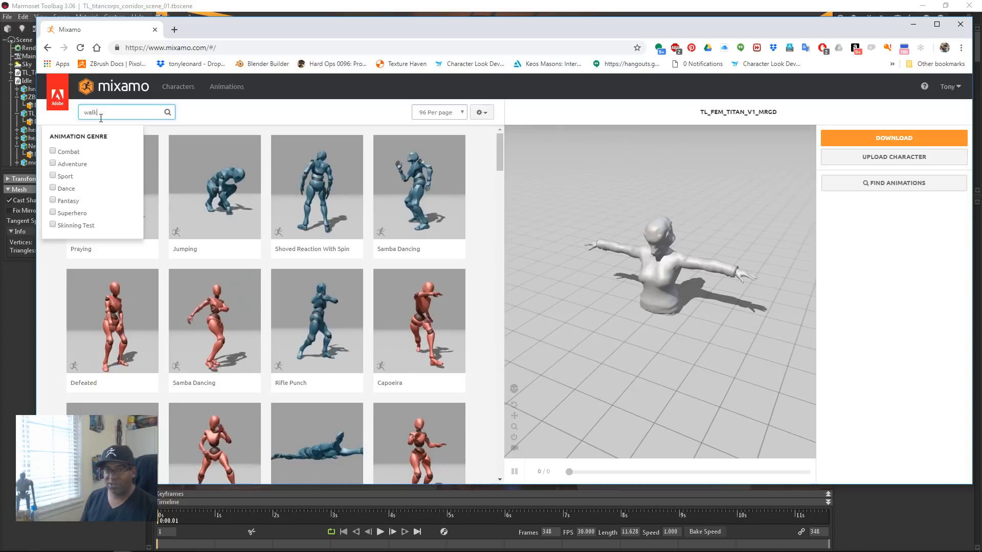
text(ing)
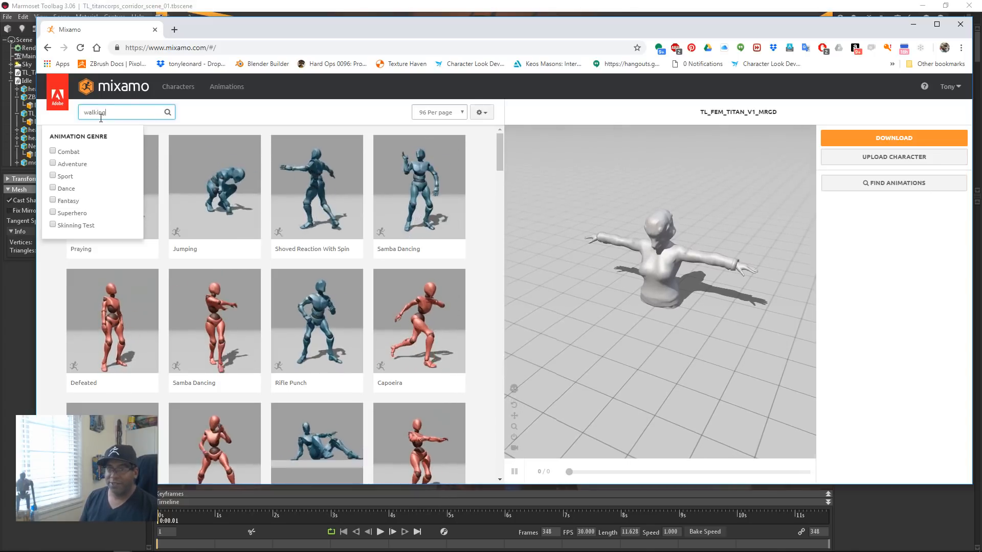
key(Return)
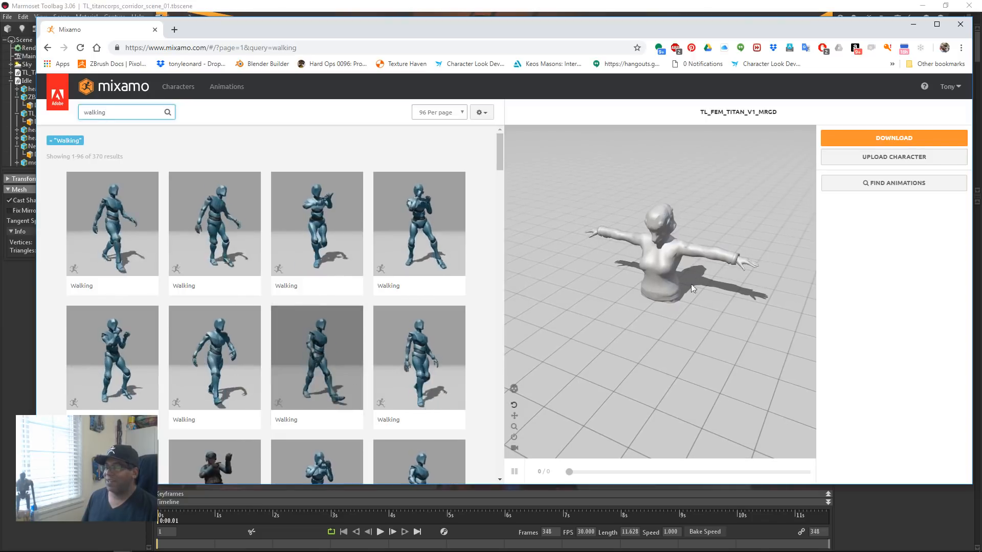
Step: Apply a blue-figure Walking animation to the TL_FEM_TITAN_V1_MRGD character with In Place enabled and Character Arm-Space at 57
mouse_move(691, 295)
mouse_down()
mouse_move(640, 290)
mouse_move(714, 287)
mouse_move(674, 263)
mouse_move(712, 261)
mouse_move(719, 287)
mouse_move(619, 308)
mouse_move(680, 309)
mouse_move(673, 279)
mouse_move(674, 295)
mouse_up()
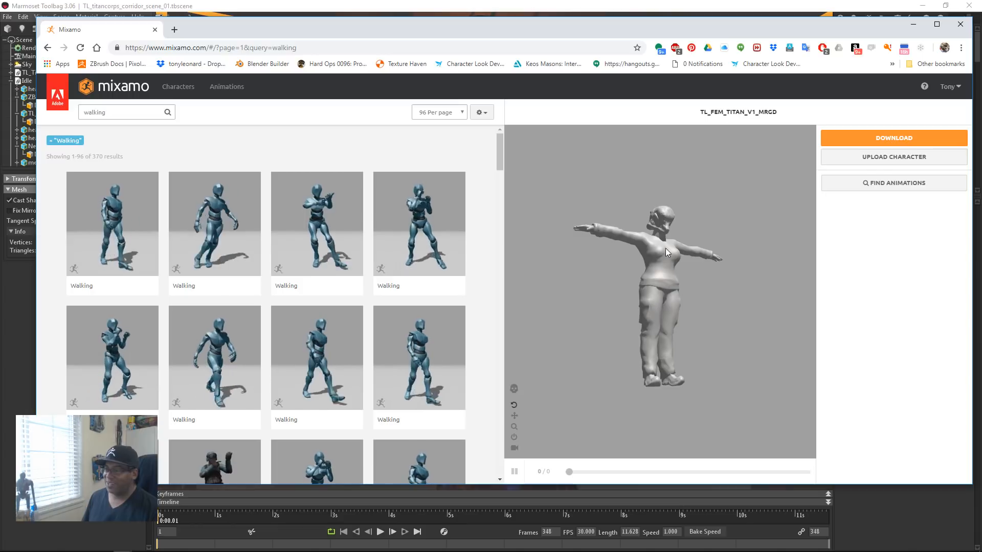
click(295, 328)
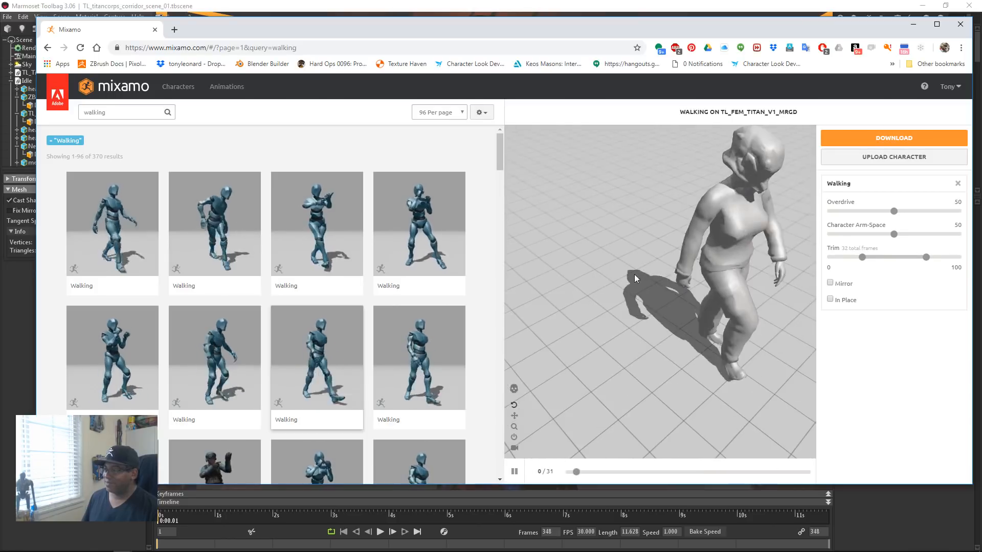
click(830, 299)
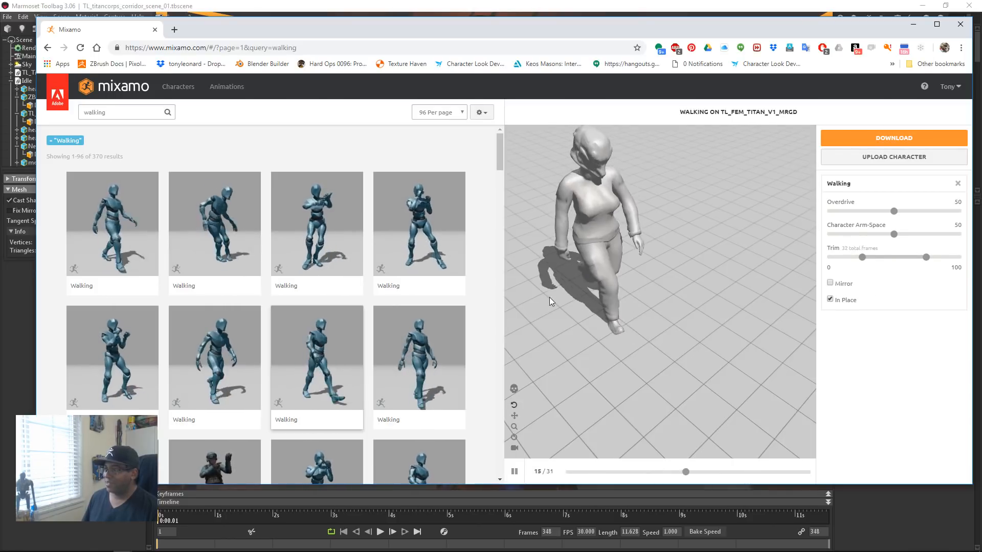
drag(557, 296, 612, 335)
scroll(639, 313, up, 4)
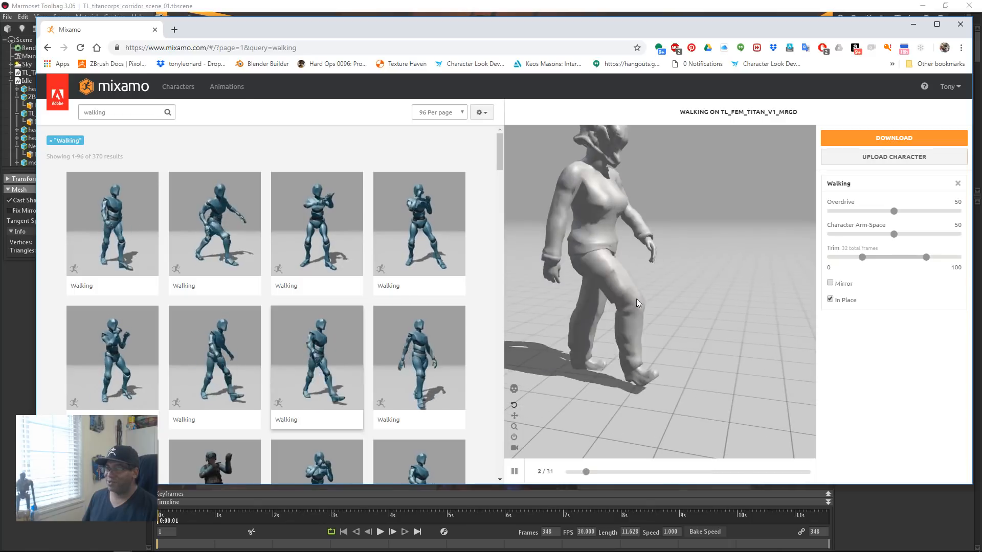
middle_drag(667, 345, 691, 356)
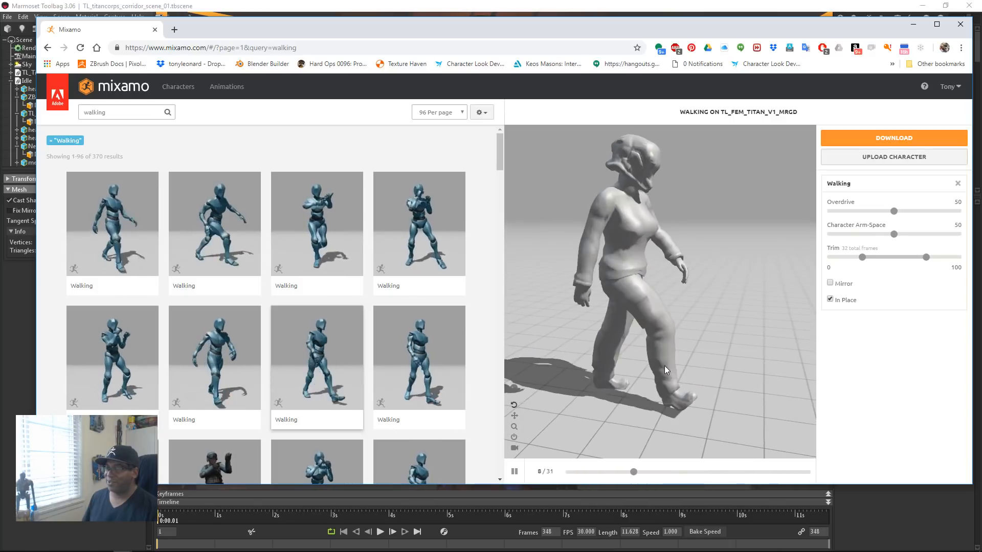
drag(664, 366, 637, 361)
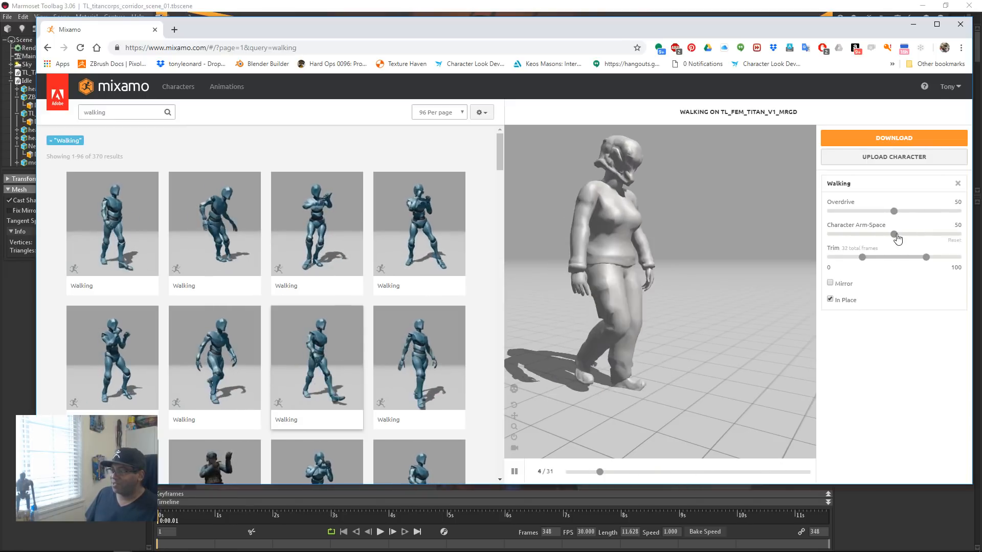
drag(895, 234, 902, 234)
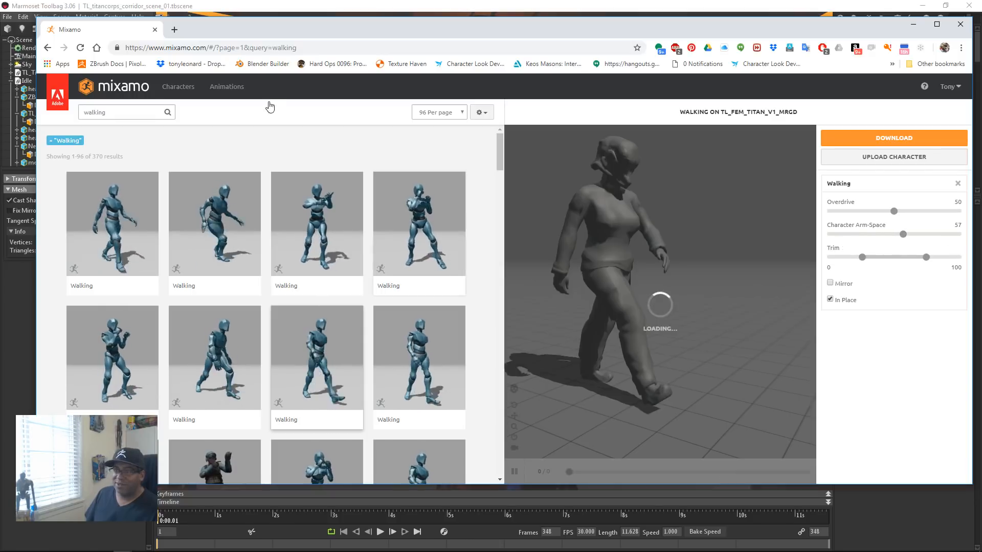
Step: Apply the red female figure's Walking animation beside the zombie row's blue walk to the character and enable In Place
scroll(302, 242, down, 6)
scroll(302, 240, down, 4)
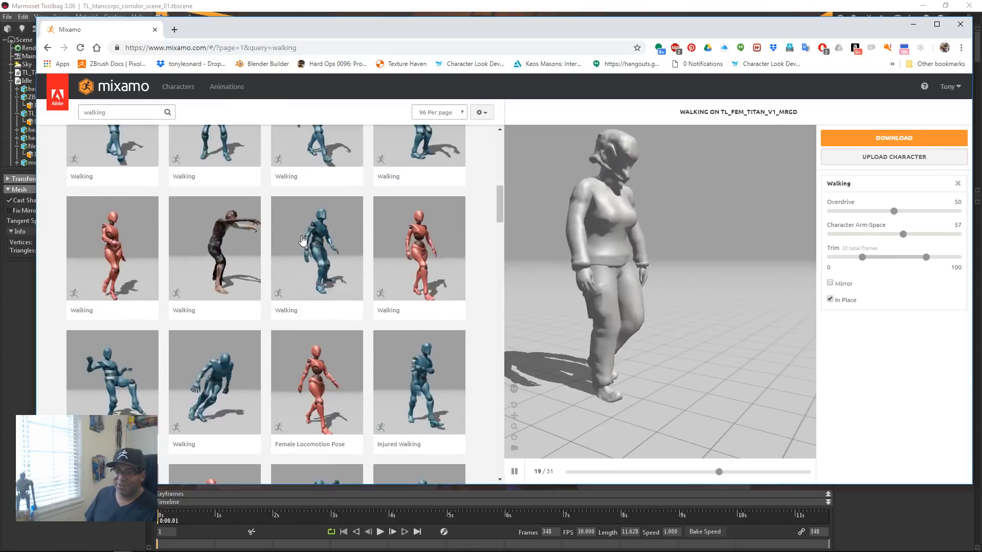
click(427, 252)
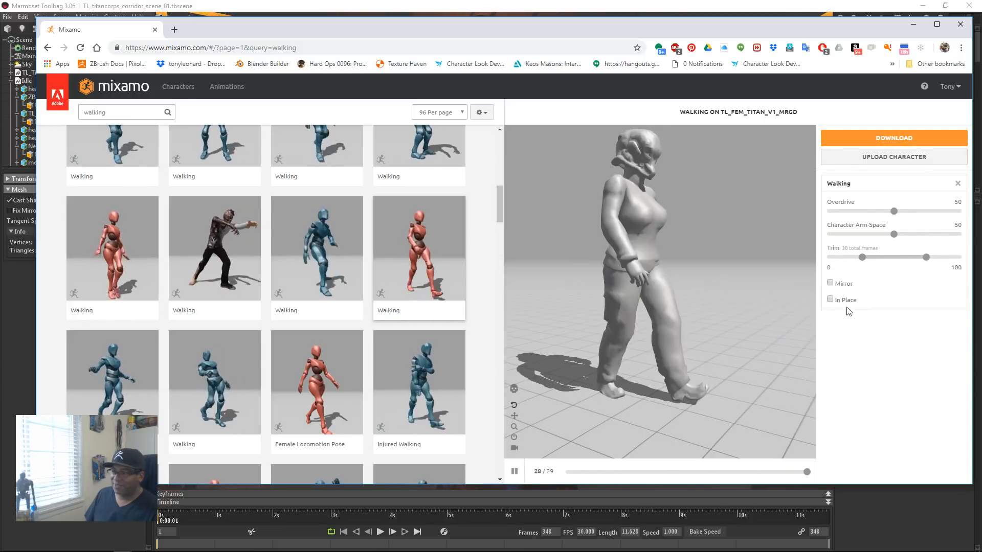
click(830, 299)
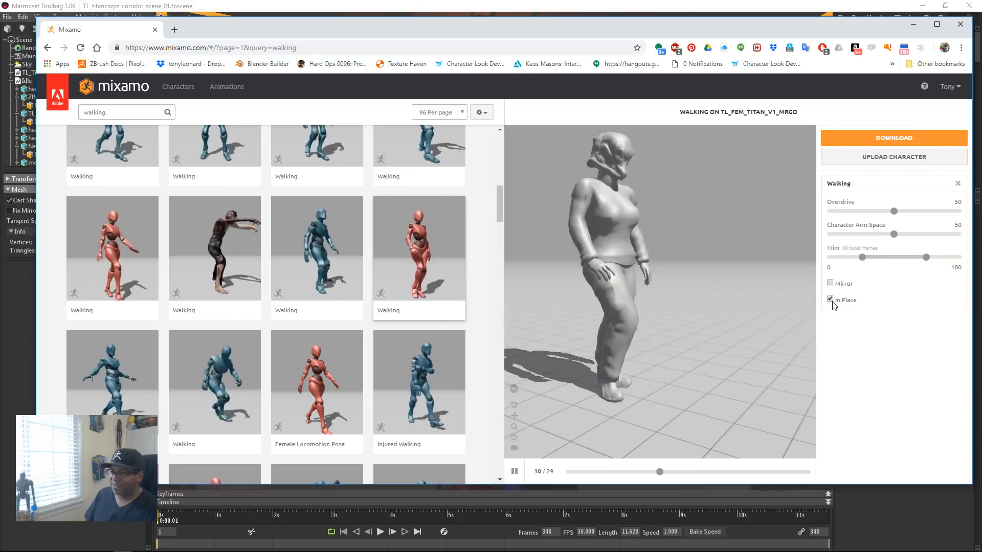
drag(641, 323, 787, 312)
Step: Set the walk's Character Arm-Space to 56 and its Overdrive to 52
drag(896, 234, 898, 235)
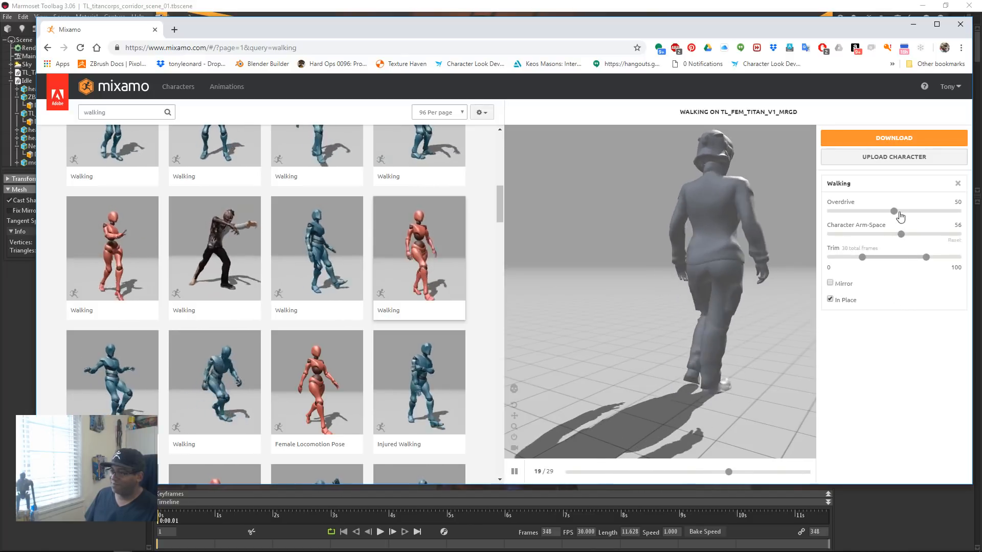
drag(894, 211, 904, 211)
drag(919, 223, 920, 223)
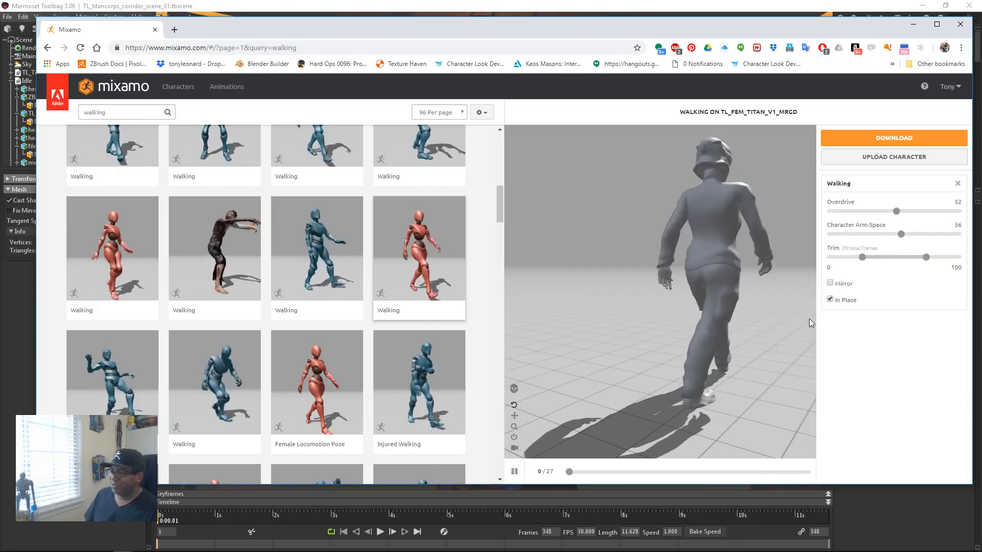
Step: Try the walk with Mirror enabled, turn Mirror off again, and view the character from the front
click(830, 282)
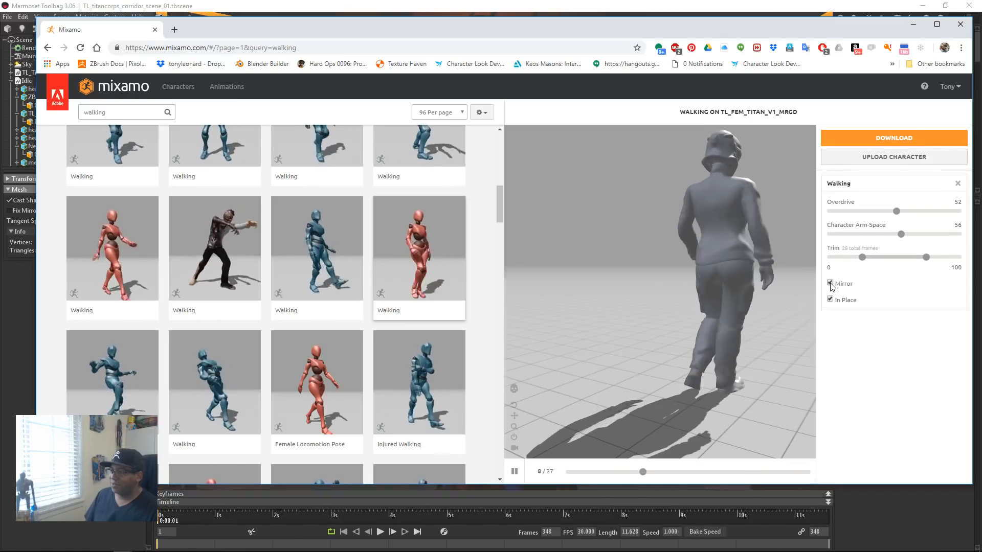
click(829, 283)
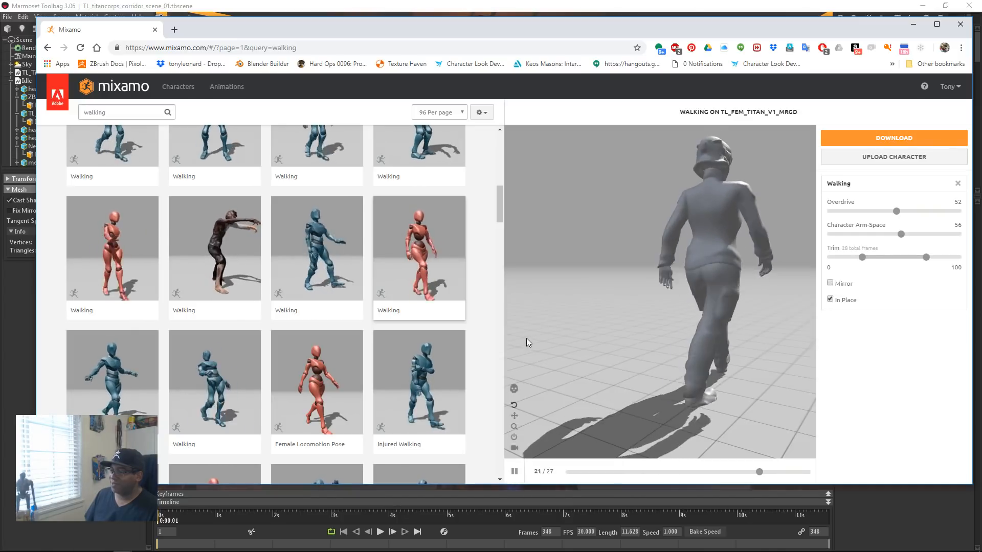
drag(728, 334, 621, 309)
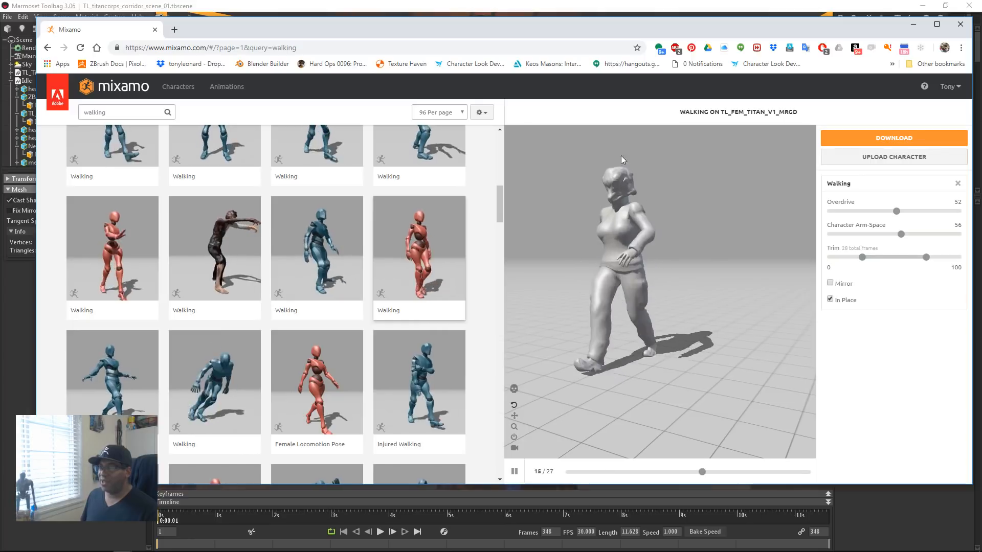
Step: Download the walking character as FBX with skin, at 60 frames per second and no keyframe reduction
click(875, 140)
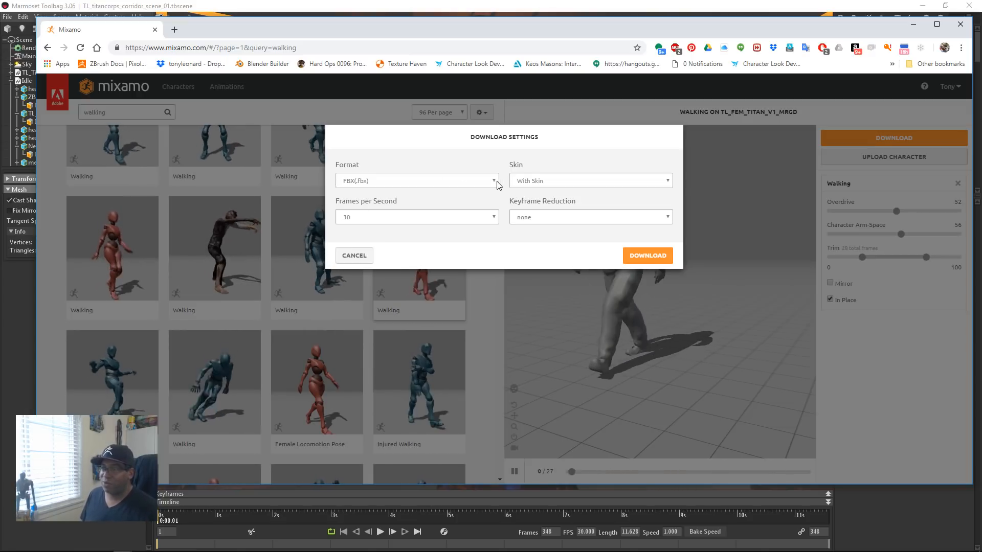
click(478, 219)
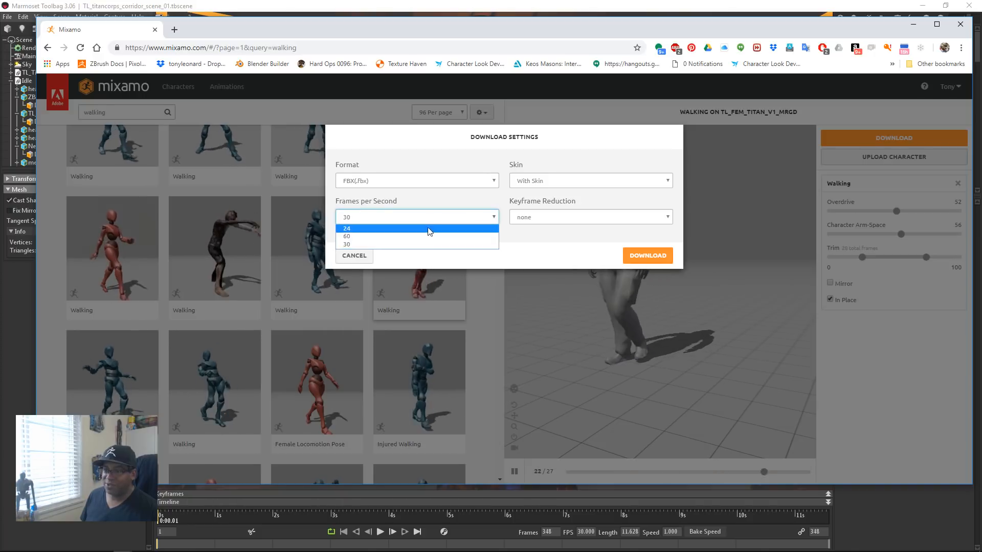
click(403, 237)
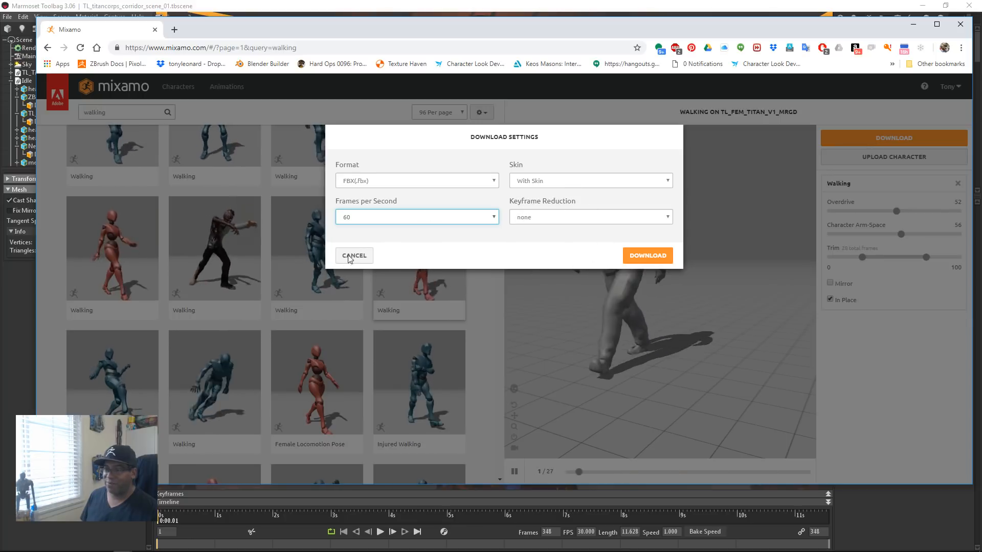
click(648, 255)
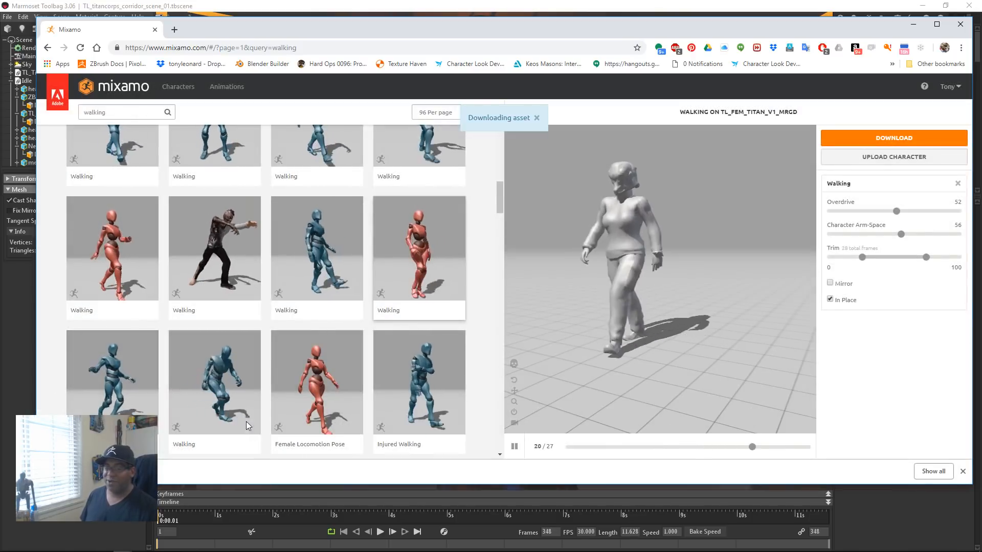
Step: Switch to Marmoset Toolbag and examine the troopers in the corridor from its open end
key(alt+Tab)
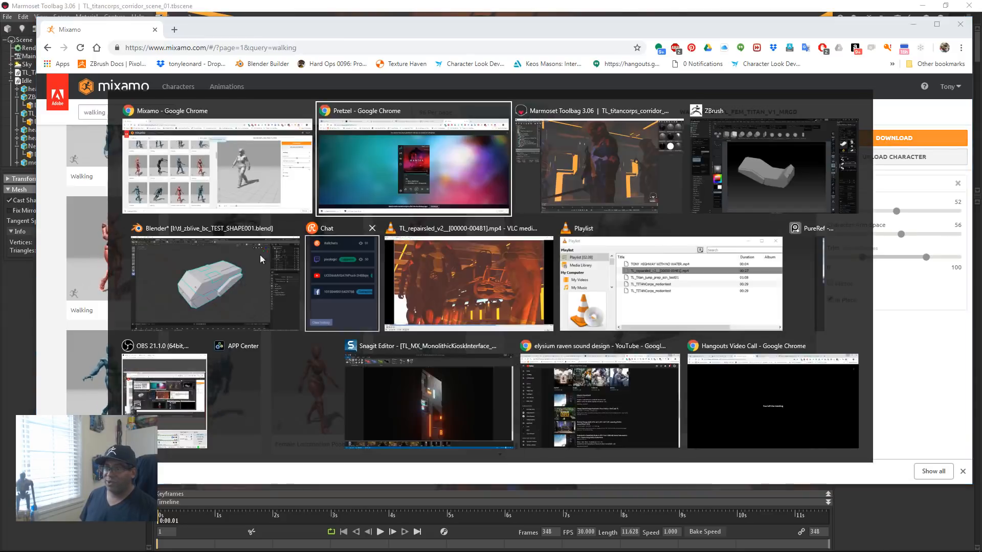
click(598, 160)
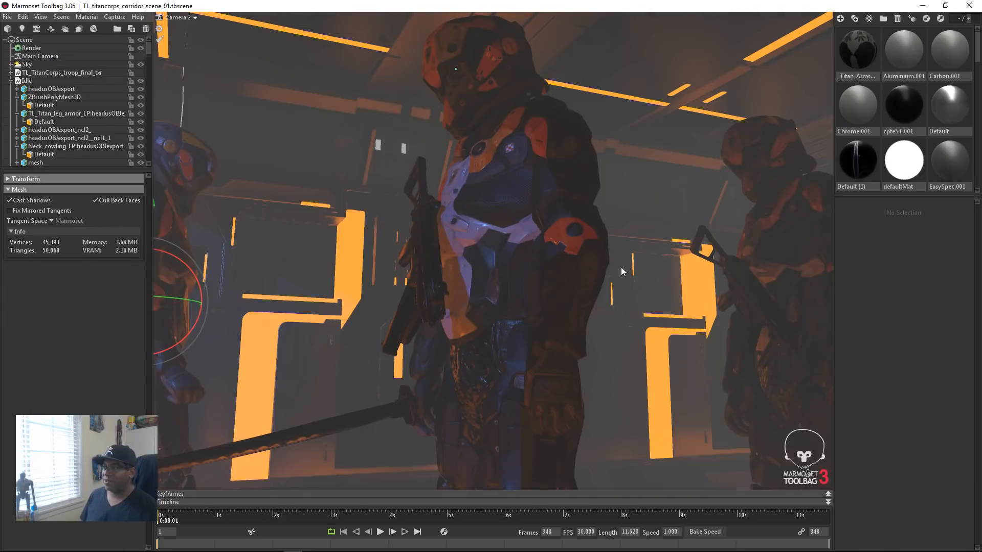
scroll(621, 267, down, 4)
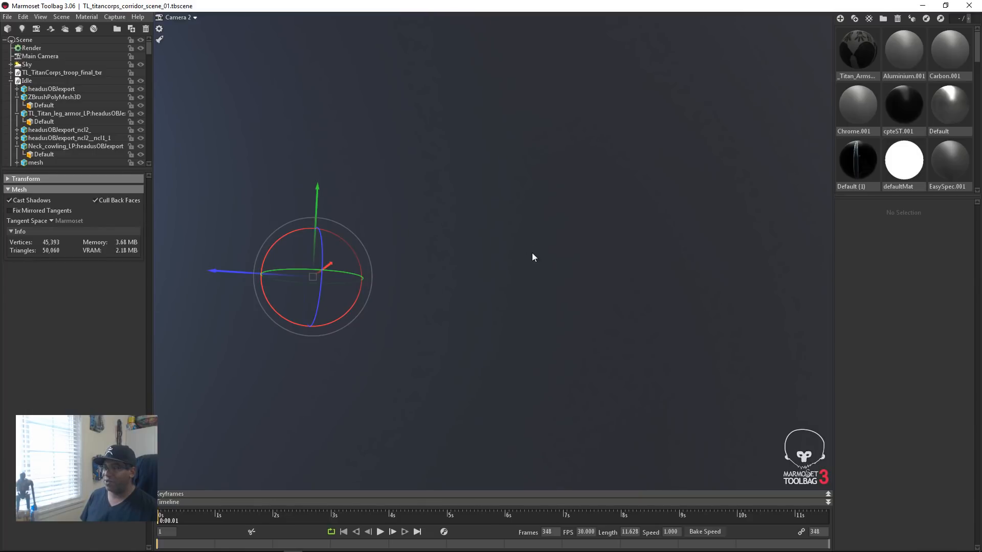
alt+drag(532, 253, 591, 339)
alt+drag(680, 324, 502, 338)
alt+right_drag(578, 345, 507, 358)
alt+drag(508, 358, 560, 355)
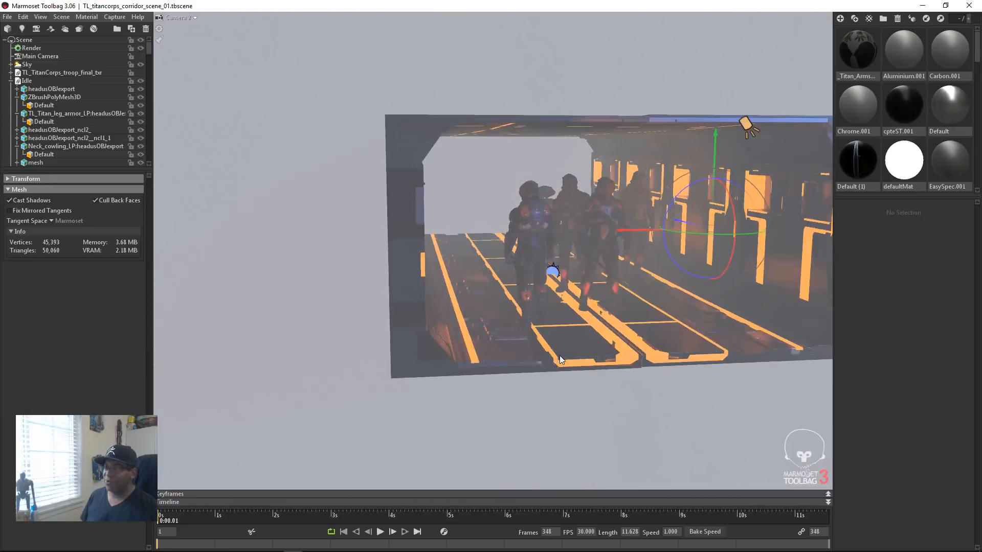
alt+middle_drag(595, 348, 557, 342)
alt+right_drag(517, 296, 528, 325)
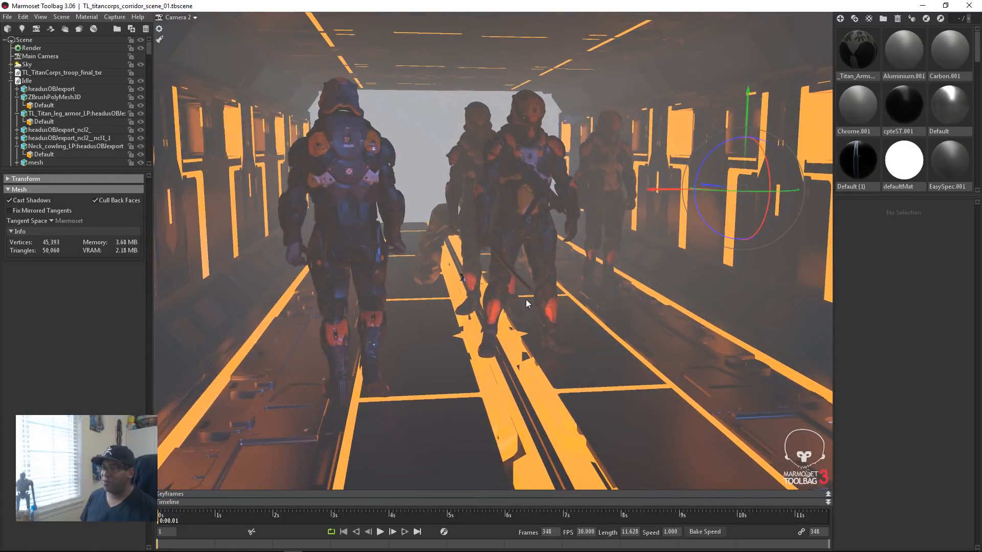
alt+right_drag(605, 330, 579, 306)
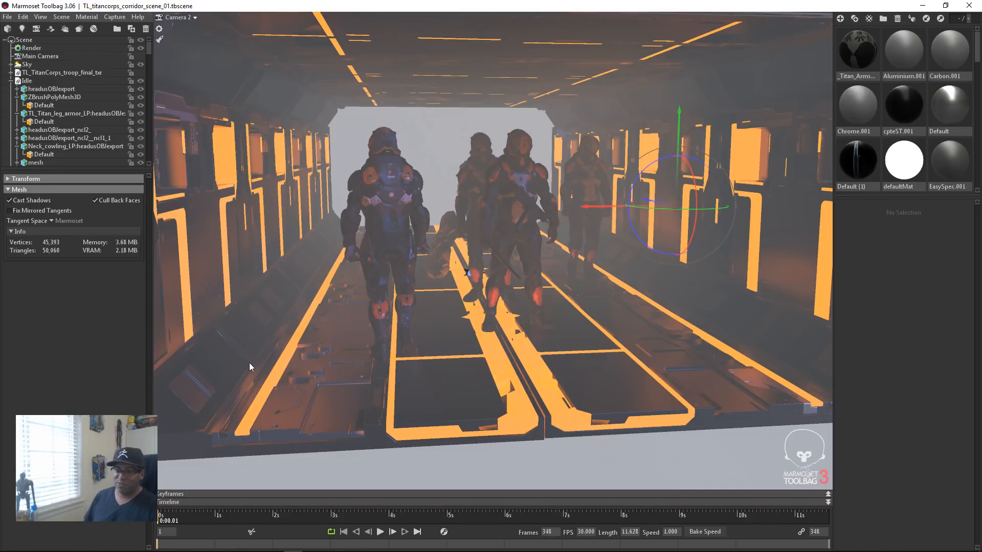
Step: Clear the selection, check the corridor in the full viewport, and play the scene's animation timeline
click(453, 135)
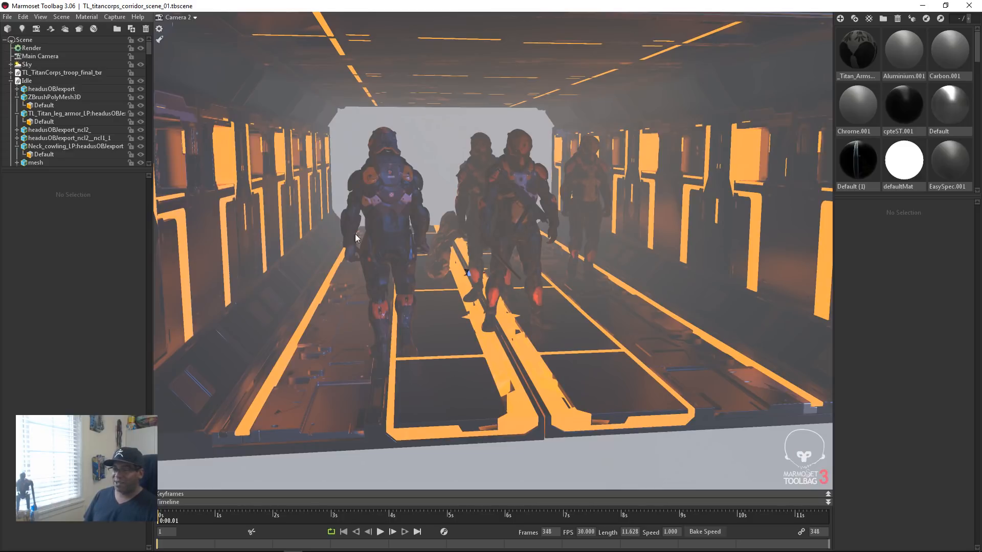
key(Tab)
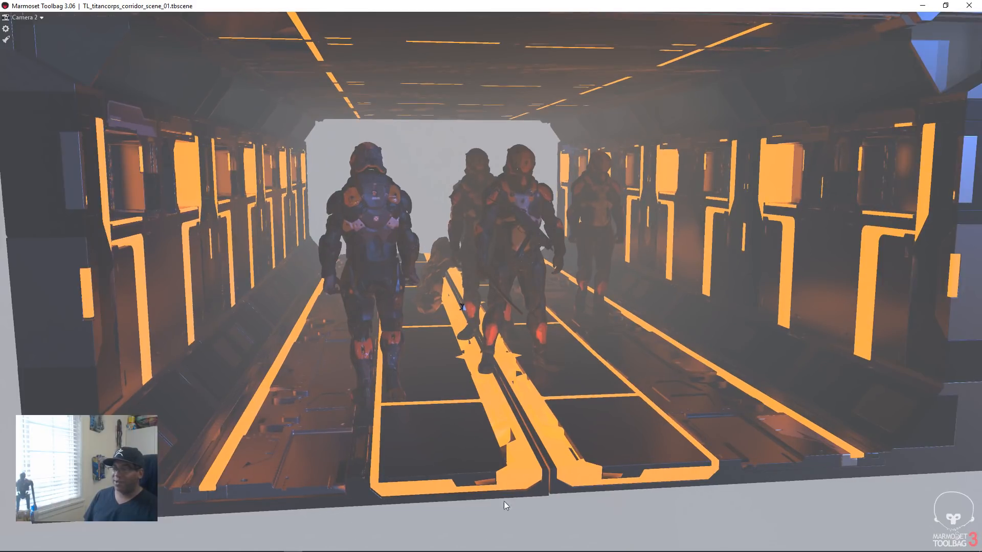
key(Tab)
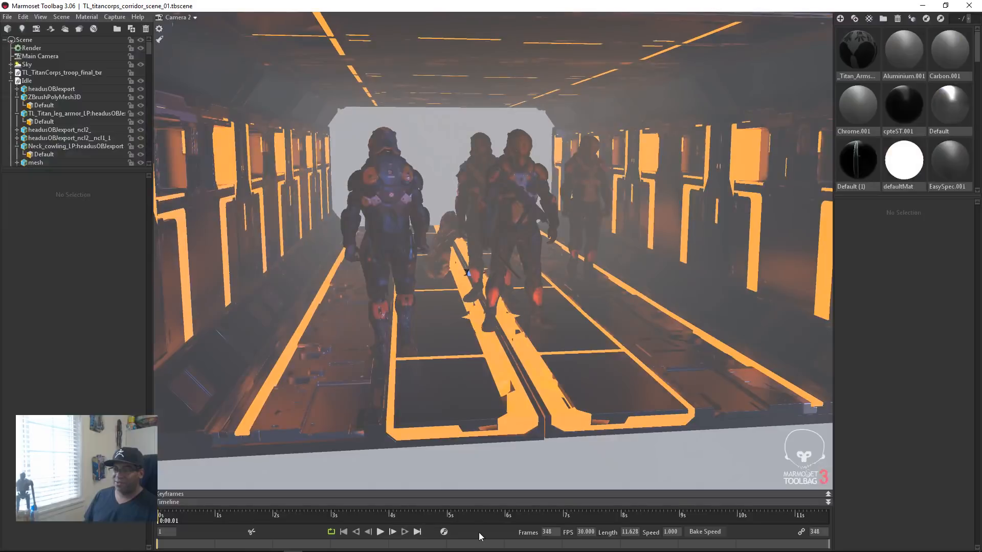
click(380, 532)
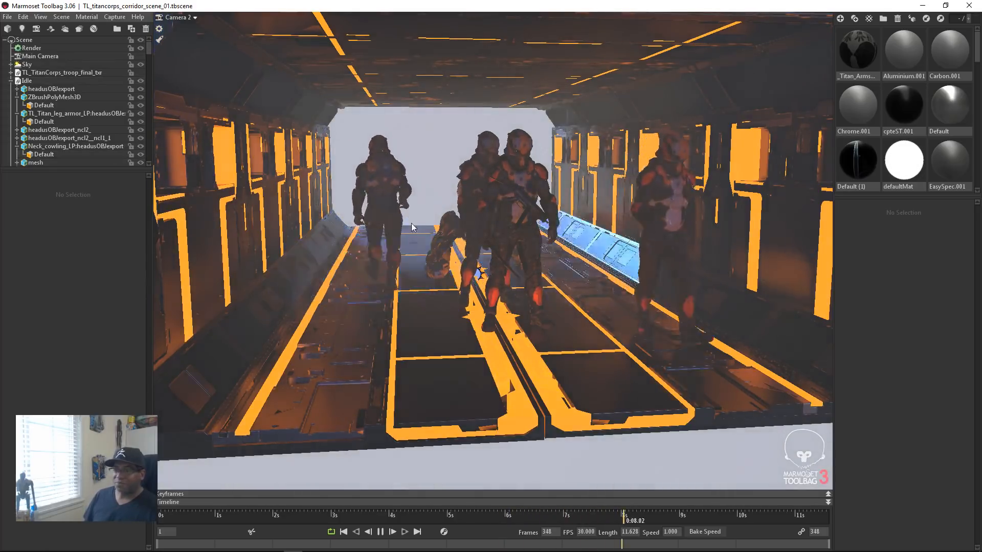
Step: Start a new empty scene, discarding the unsaved changes in the corridor scene, and clear the selection
key(ctrl+space)
key(ctrl+space)
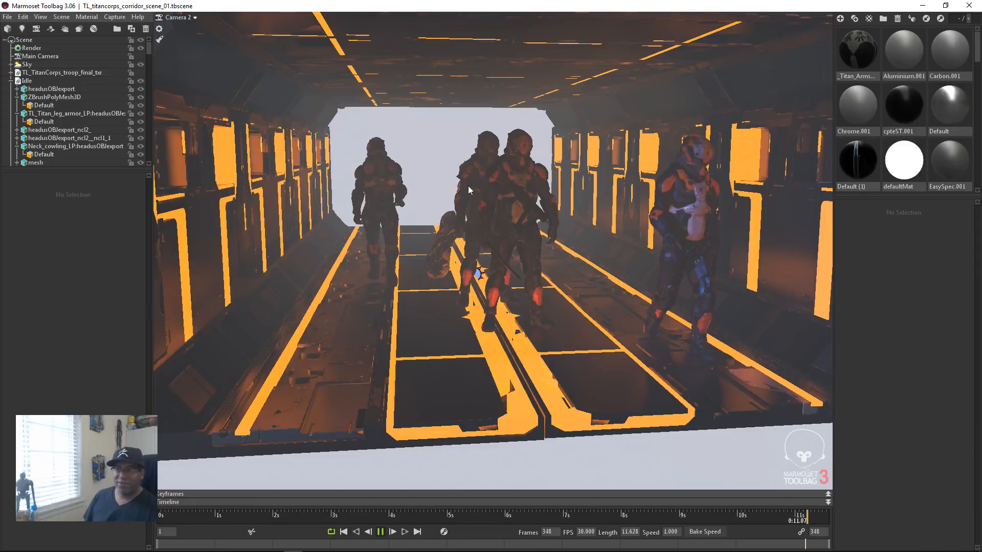
key(ctrl+n)
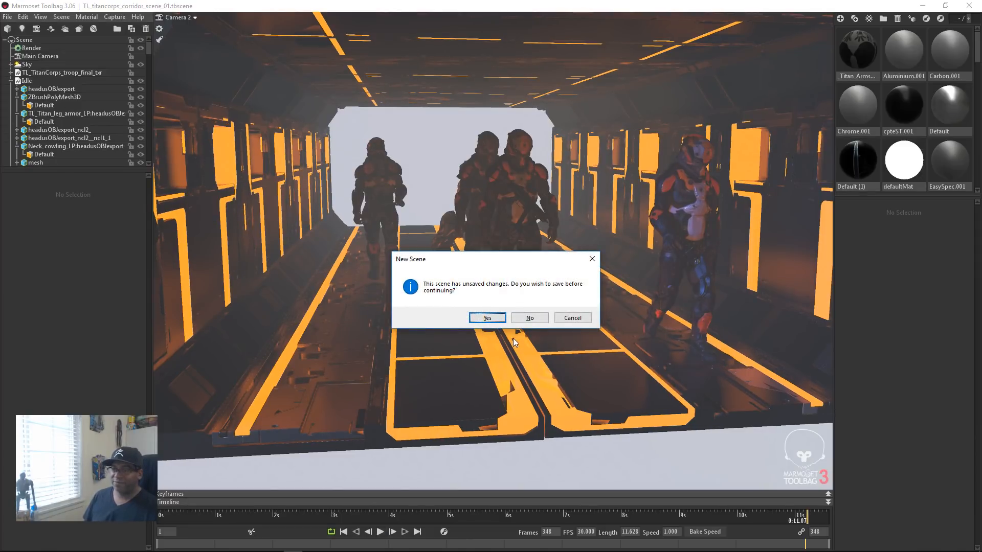
click(526, 319)
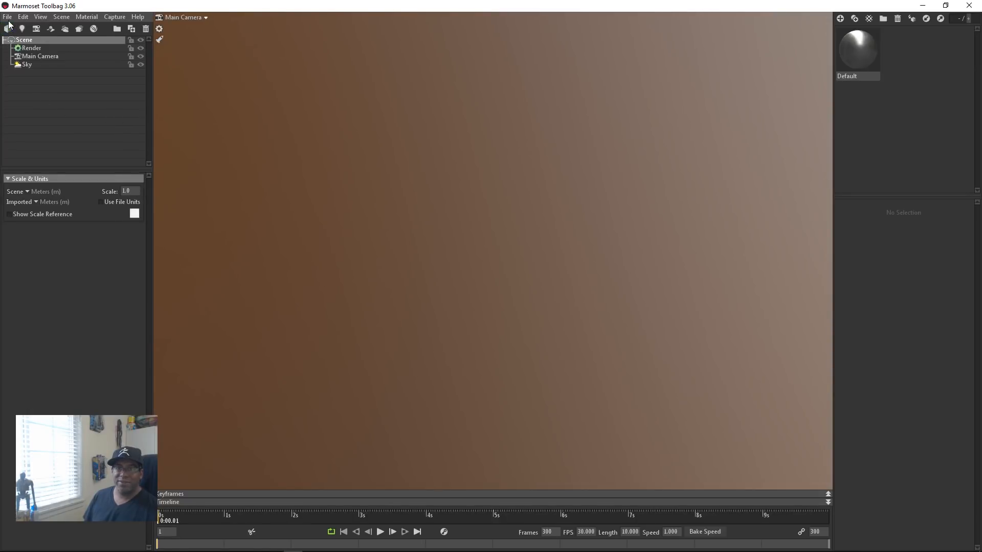
click(50, 128)
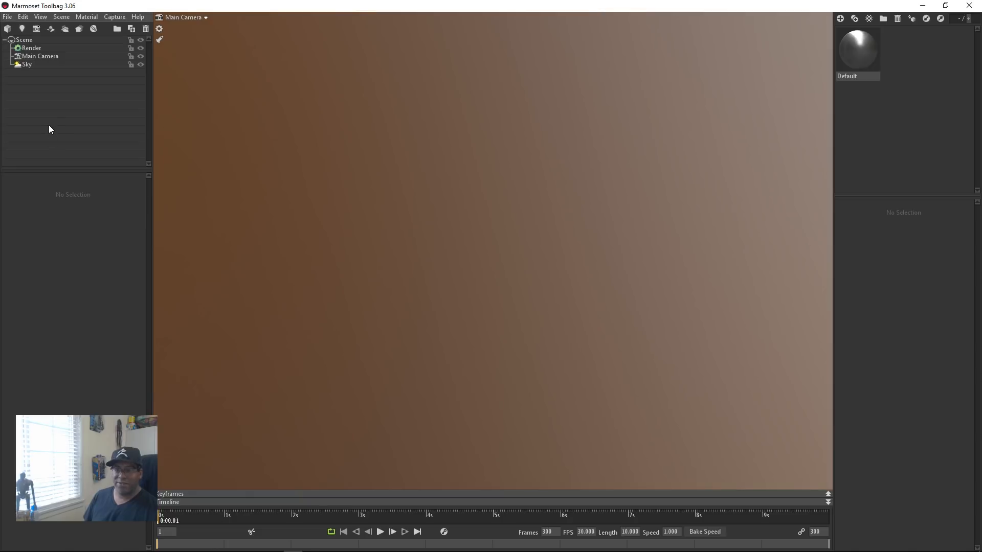
Step: Import the model Walking (10).fbx from the Downloads folder into the empty scene
key(ctrl+i)
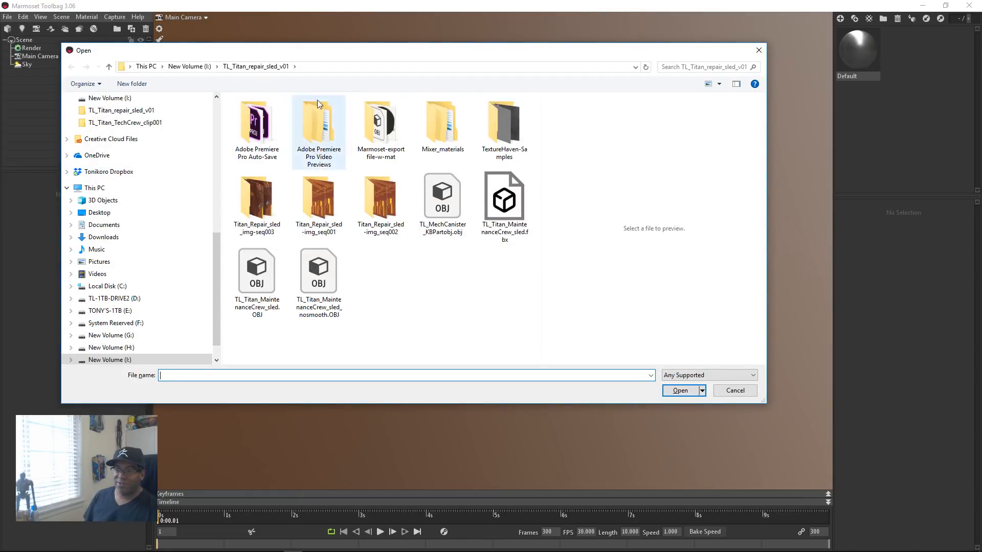
drag(214, 244, 214, 103)
click(103, 118)
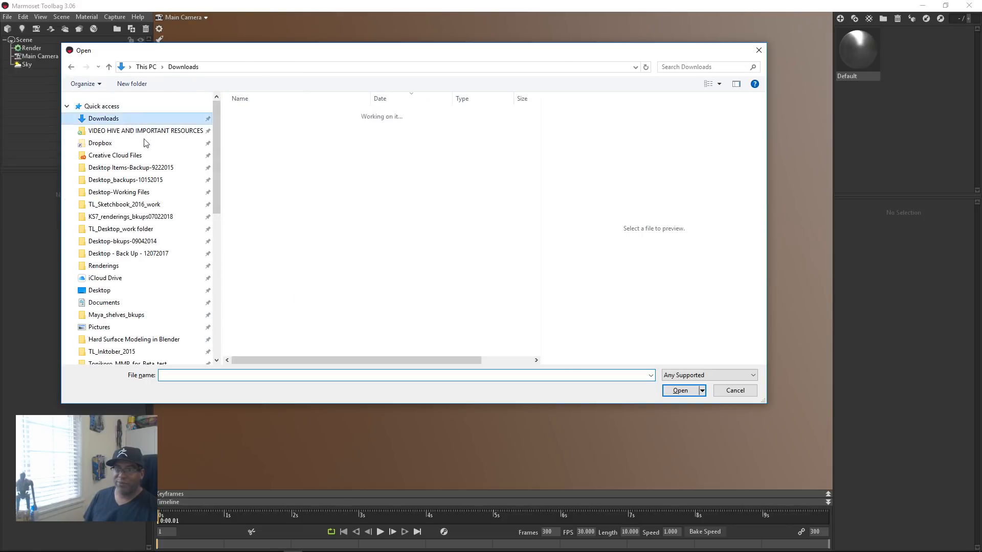
click(271, 316)
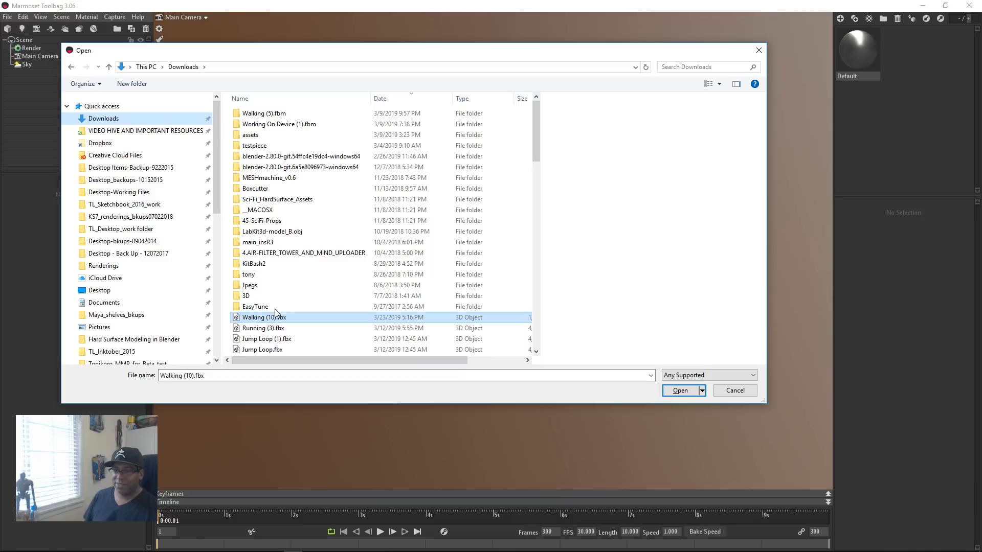
click(680, 391)
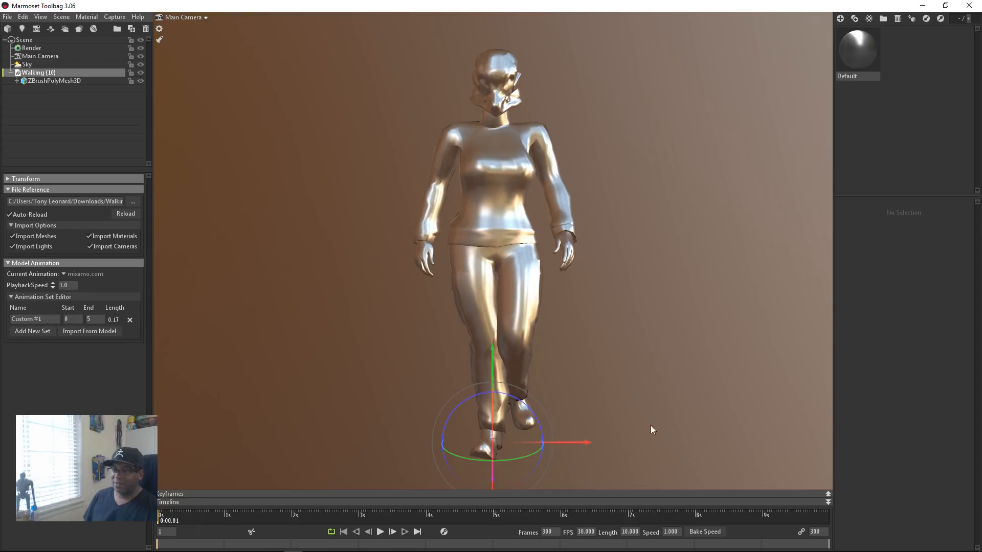
Step: Play the imported walk animation while viewing the character from the side
drag(394, 369, 534, 341)
click(381, 532)
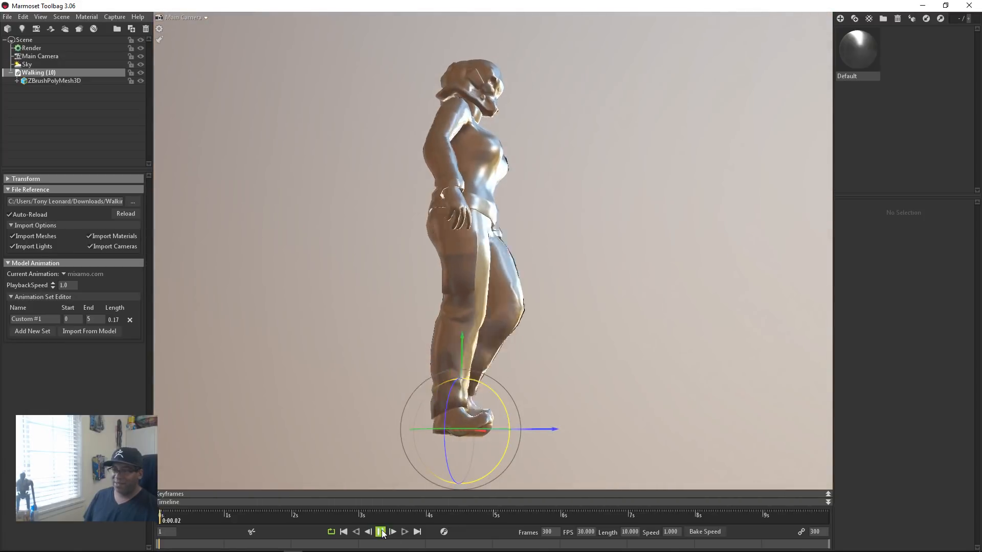
mouse_move(405, 258)
mouse_down()
mouse_move(430, 358)
mouse_move(354, 292)
mouse_move(390, 259)
mouse_up()
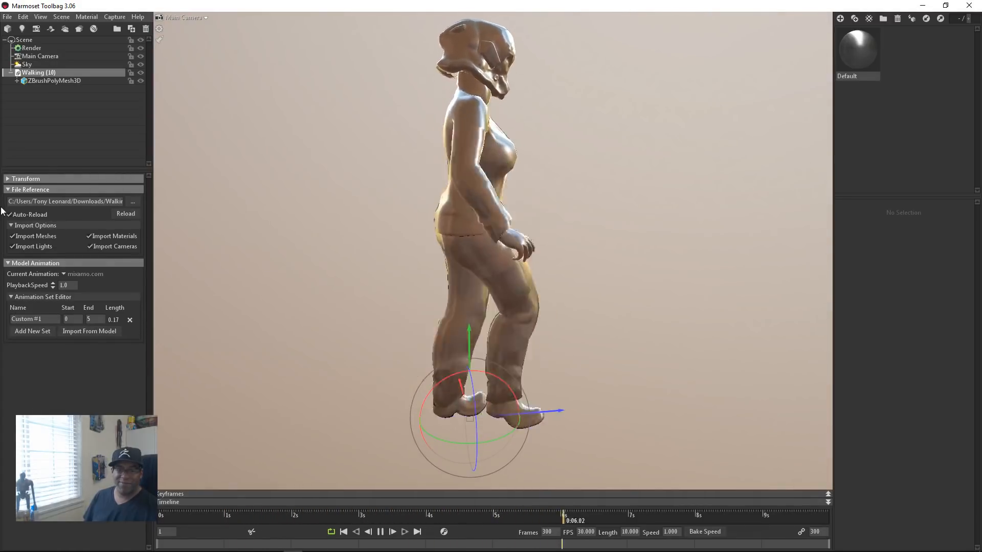
Step: Add three lights to the sky panorama, two on the bright windows and one near the panorama's left edge
click(32, 49)
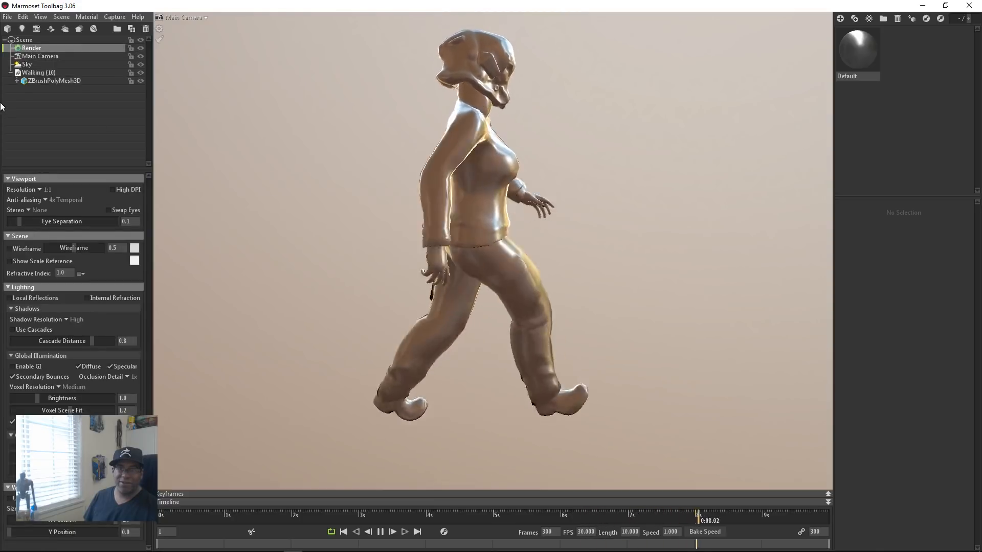
click(26, 65)
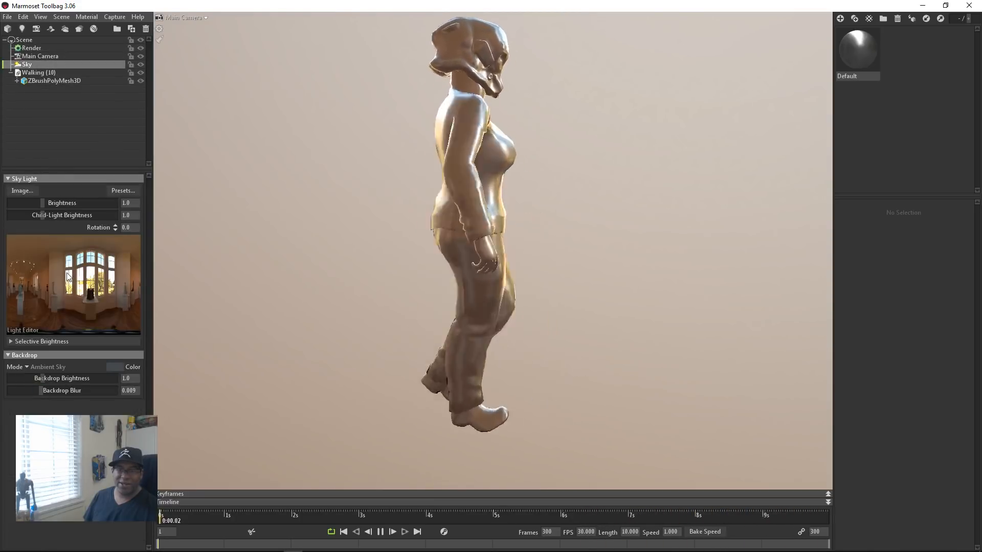
click(88, 270)
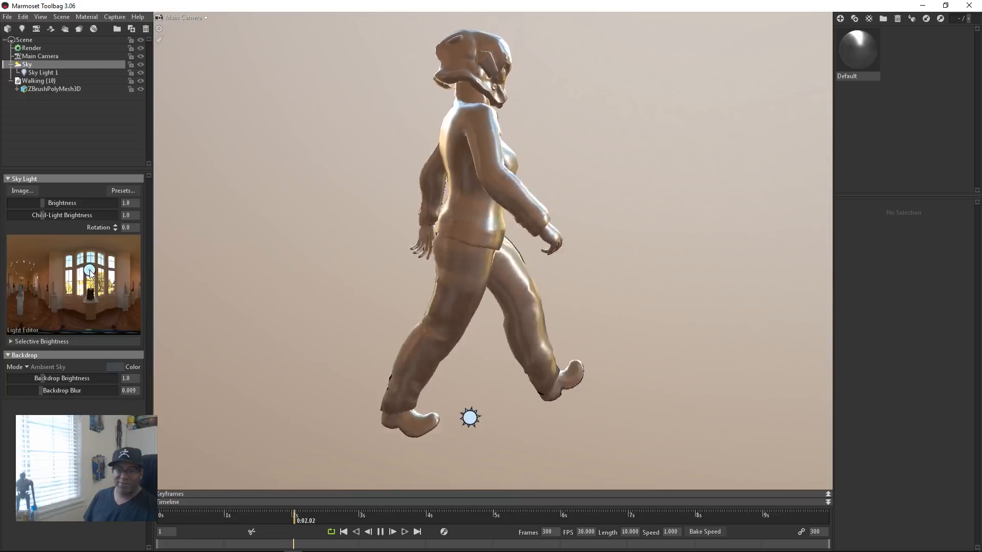
click(113, 263)
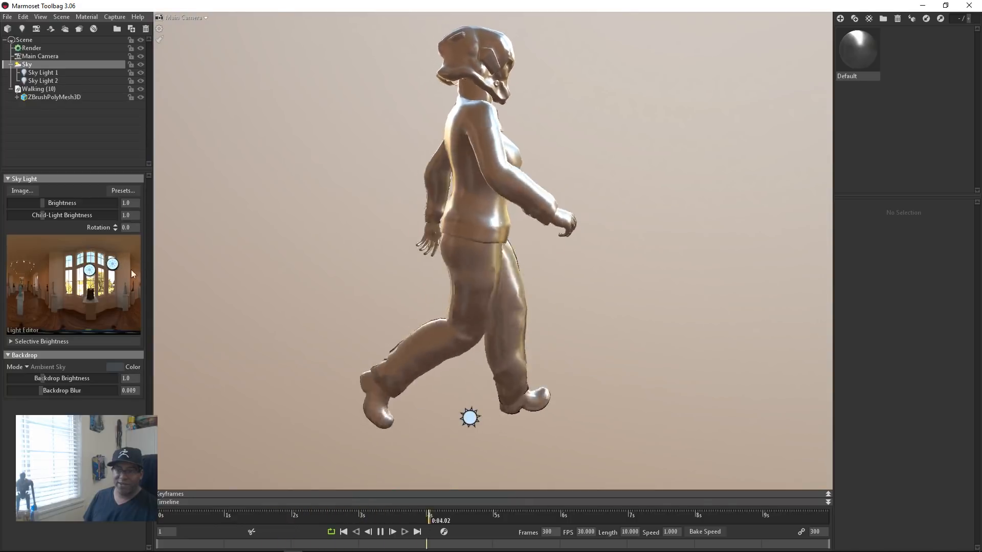
click(23, 262)
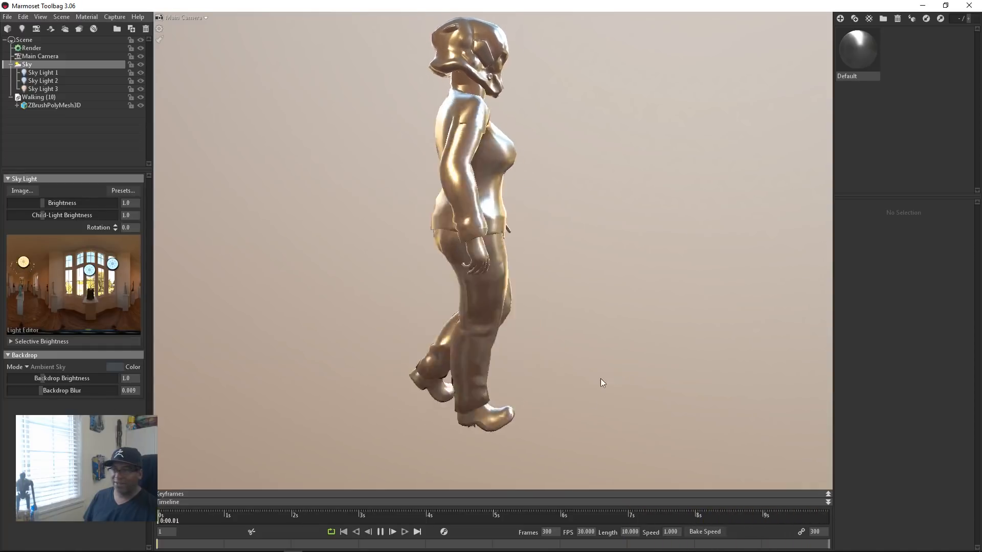
Step: Examine the lit, walking character from several sides and in the full viewport, and select its mesh
drag(585, 268, 479, 272)
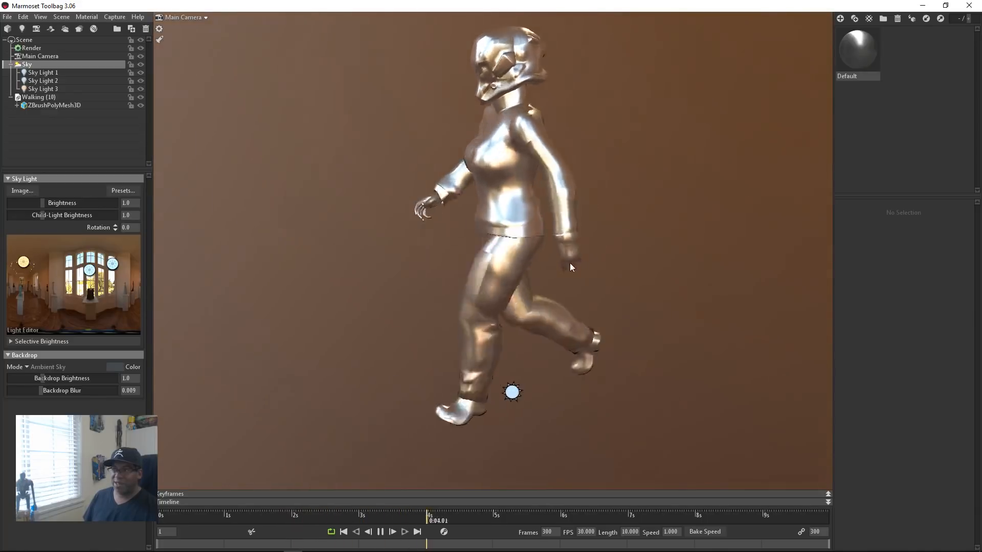
drag(569, 263, 473, 289)
drag(432, 318, 466, 302)
drag(563, 305, 516, 184)
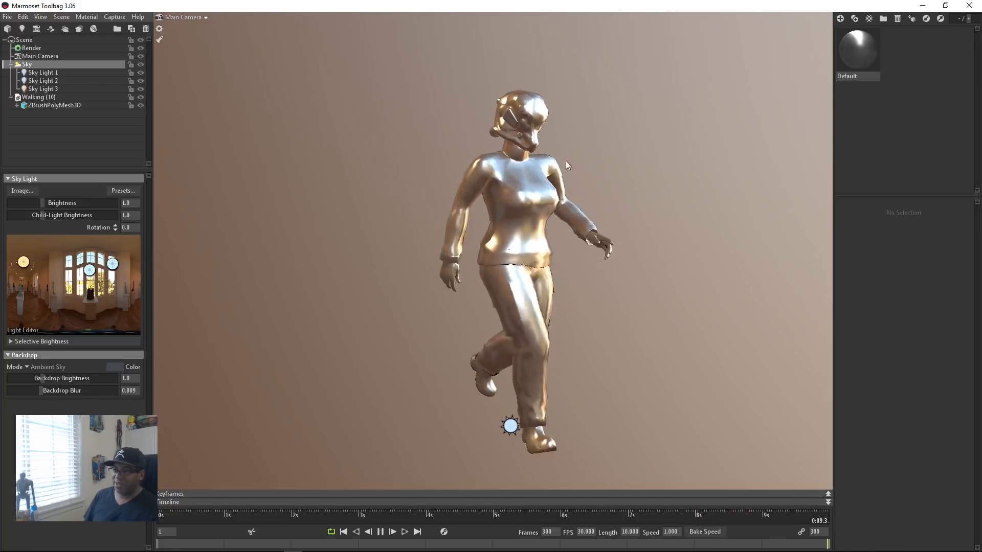
key(Tab)
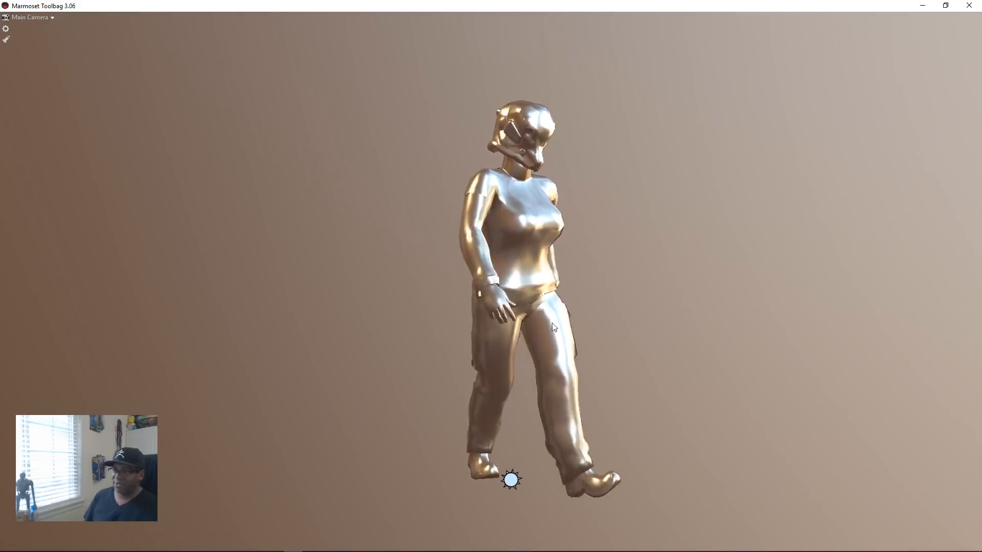
click(533, 334)
key(Tab)
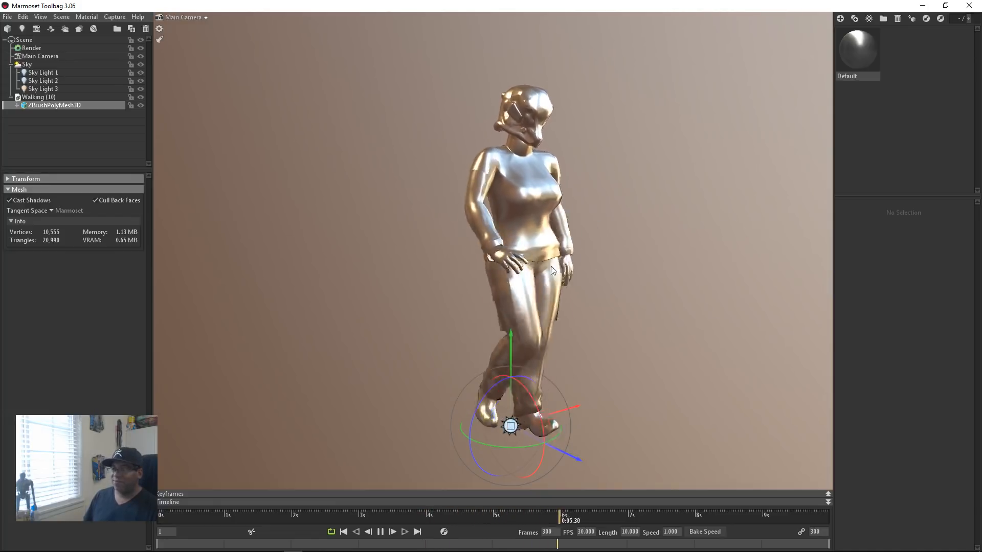
Step: Circle the walking character to examine the walk cycle from its side, back and front
alt+drag(726, 256, 619, 272)
alt+middle_drag(548, 257, 532, 219)
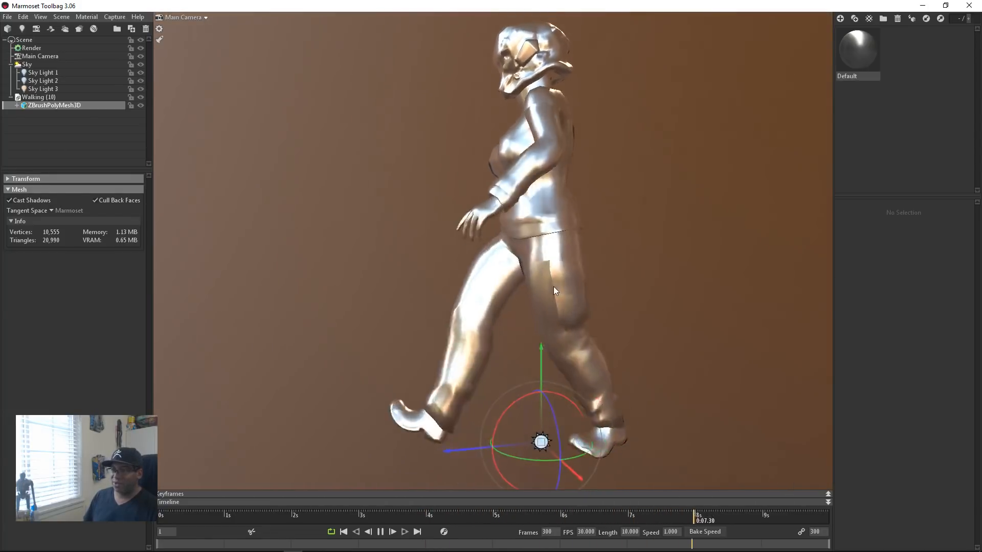
alt+drag(512, 222, 521, 170)
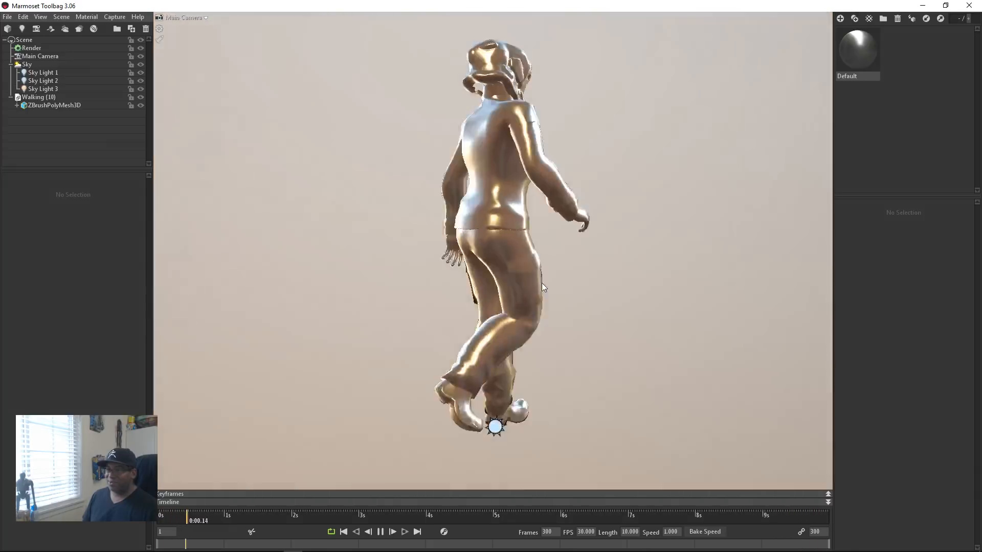
alt+drag(541, 284, 741, 295)
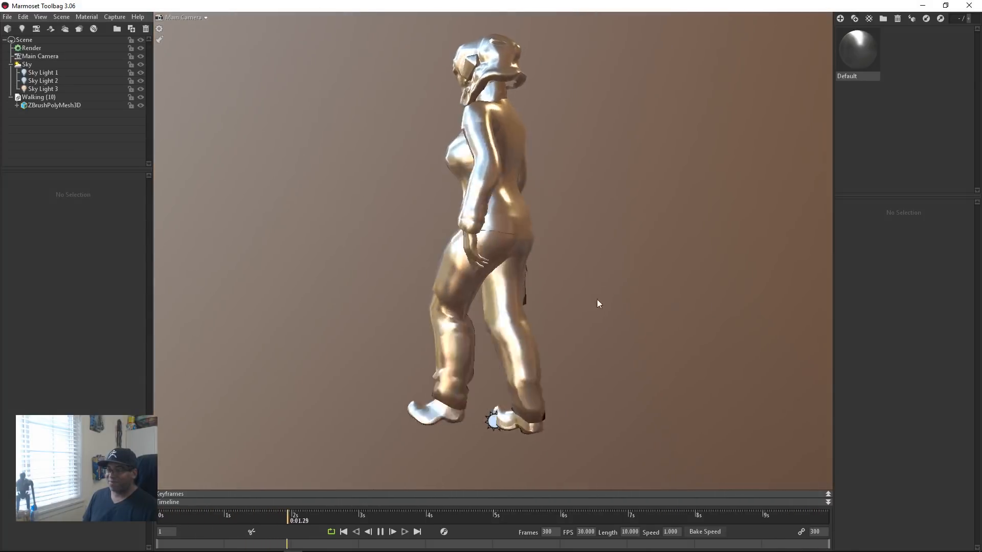
alt+middle_drag(537, 301, 575, 330)
alt+drag(473, 318, 585, 324)
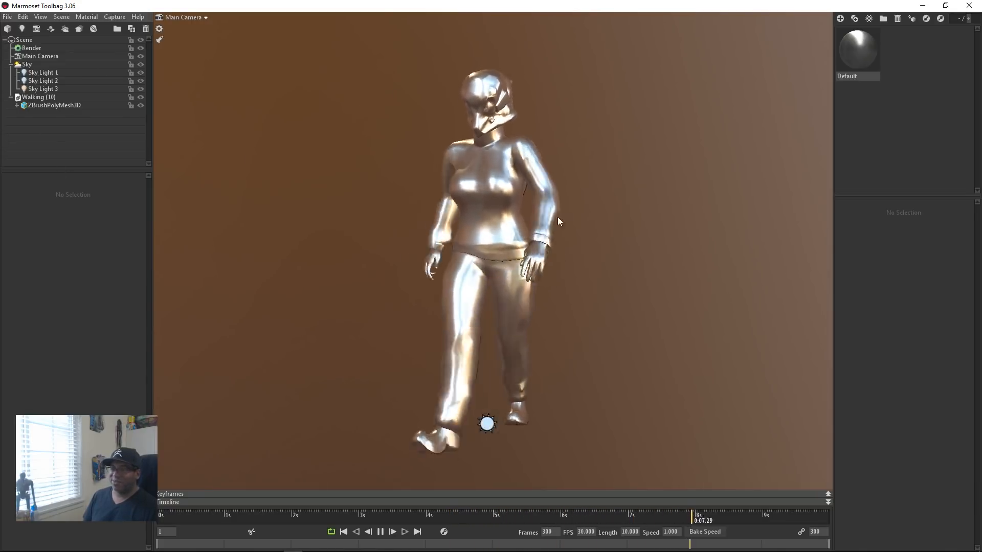
alt+drag(558, 217, 428, 215)
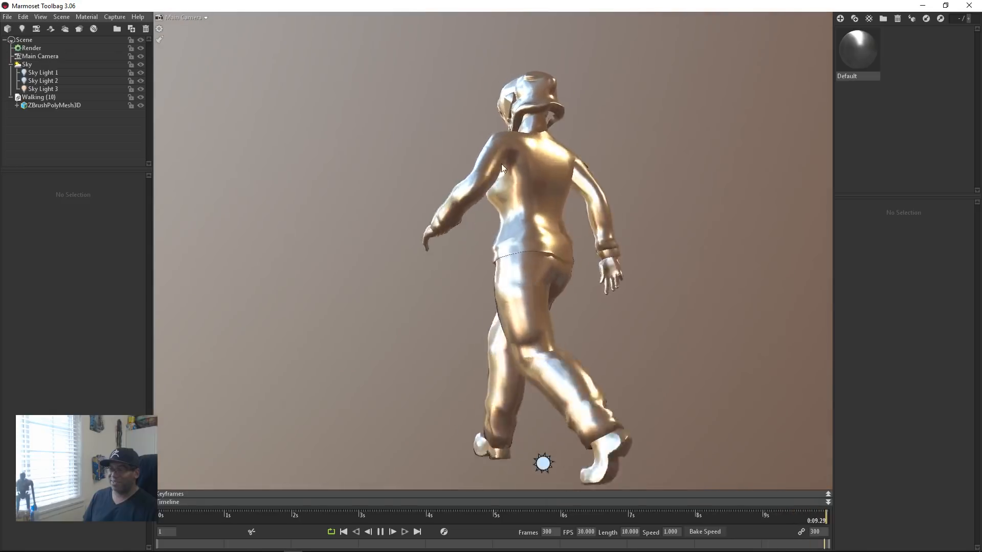
alt+drag(521, 215, 406, 213)
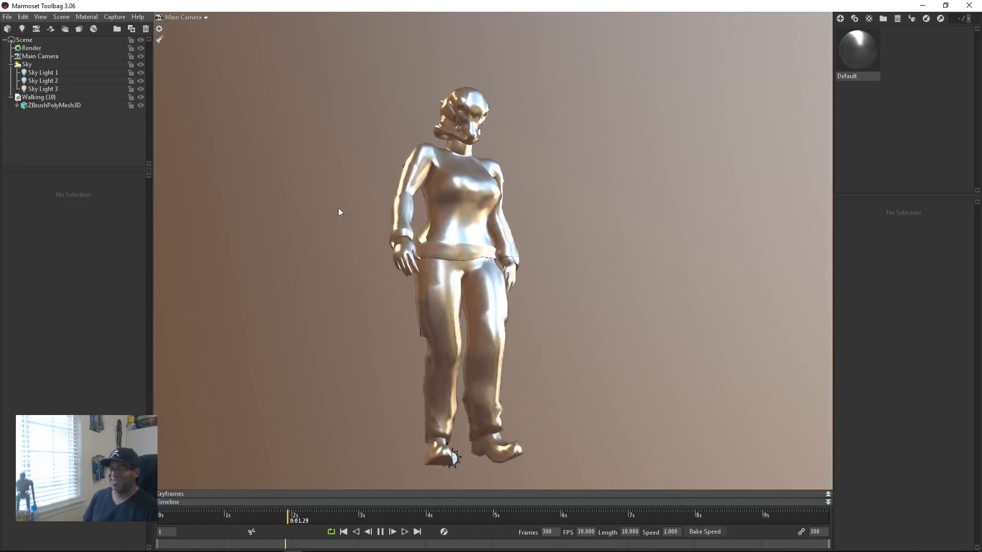
alt+drag(340, 213, 393, 233)
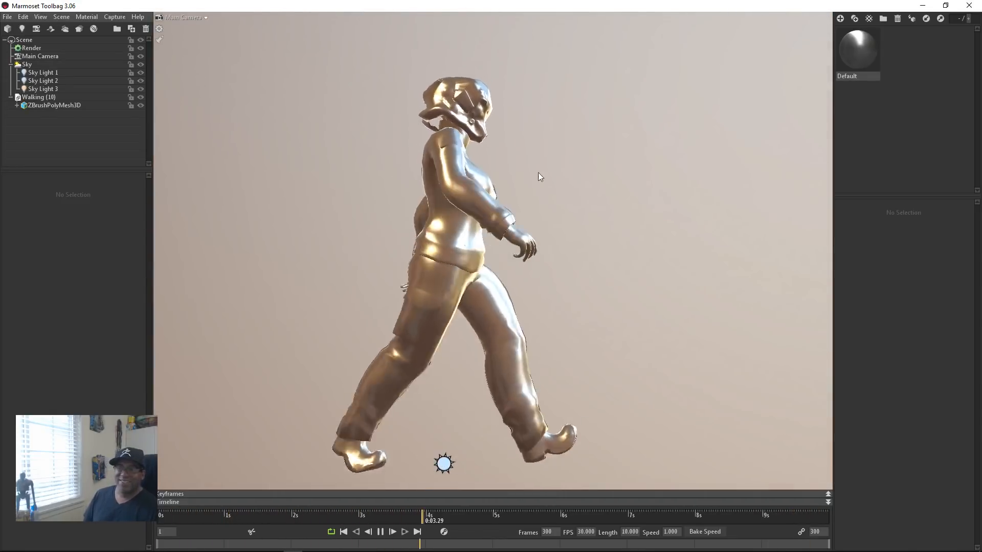
alt+drag(511, 218, 551, 217)
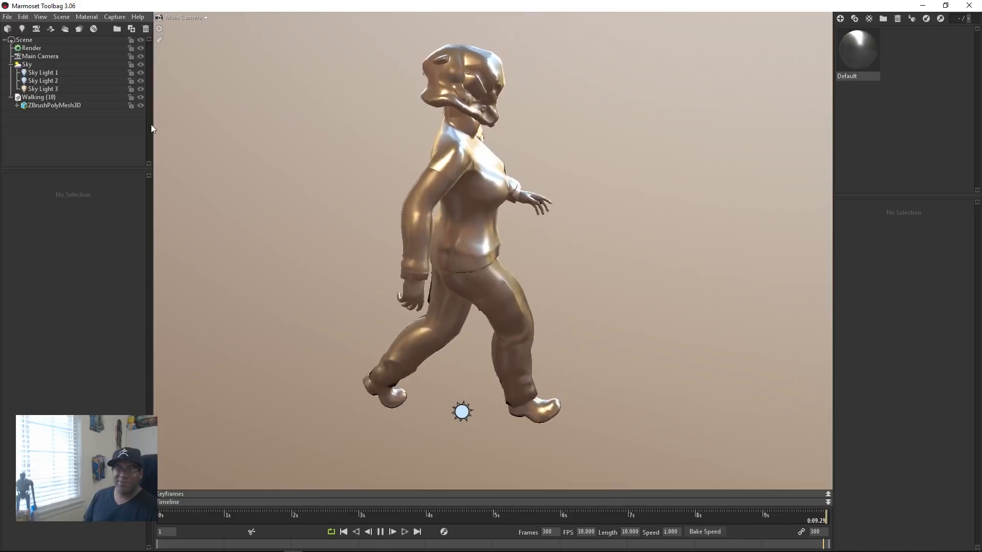
Step: Hide the Walking (10) model in the scene
click(141, 97)
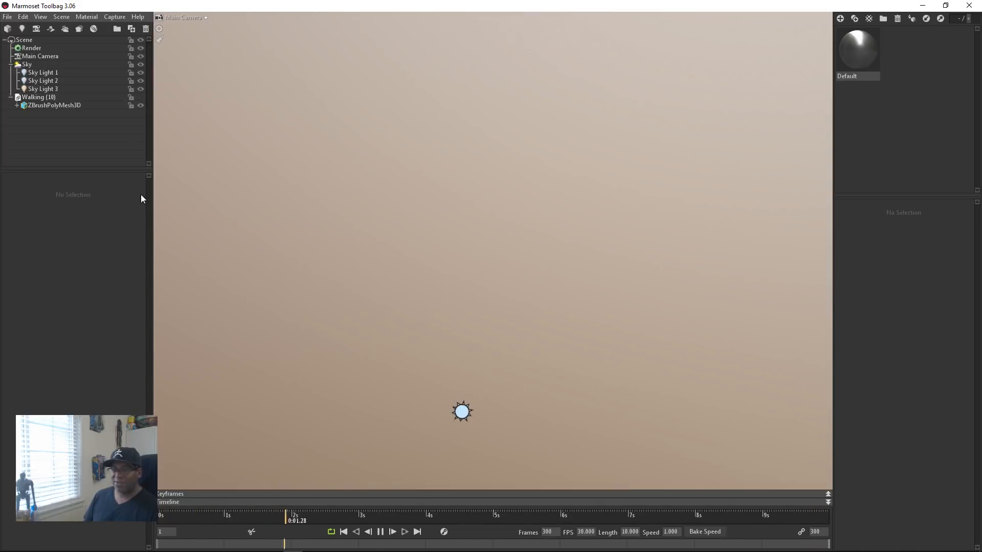
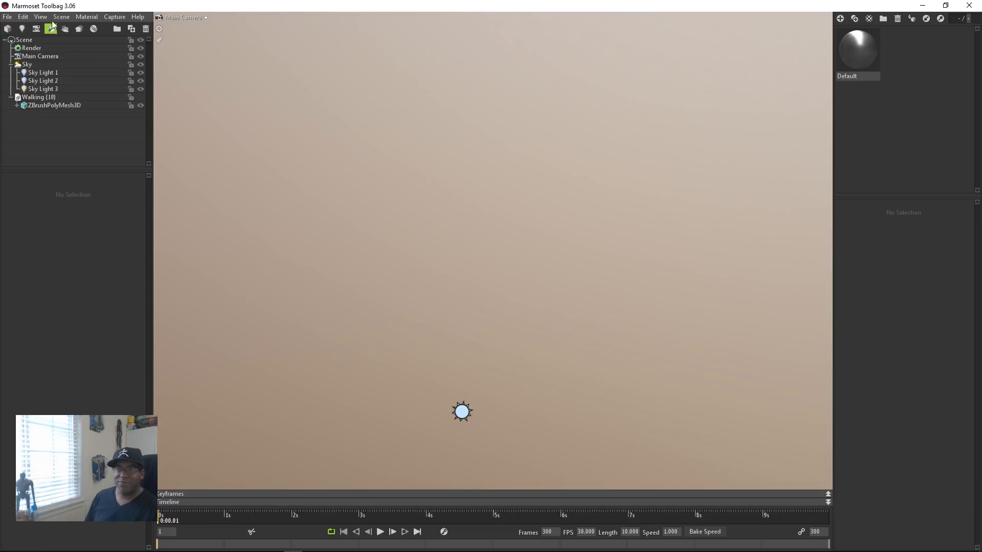
Step: Open the recent scene TL_Titan_MechCrew_scene.tbscene without saving the current scene's changes
click(6, 18)
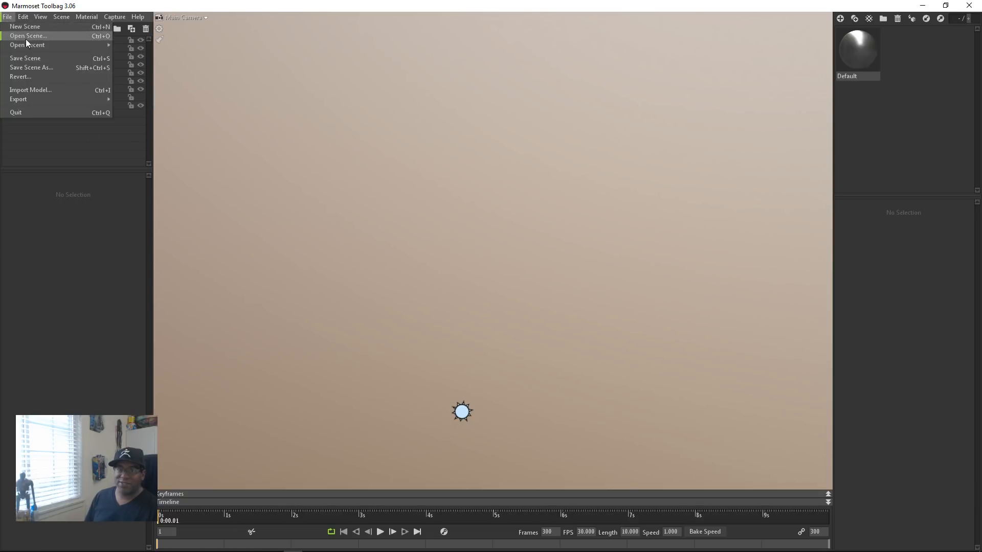
mouse_move(31, 46)
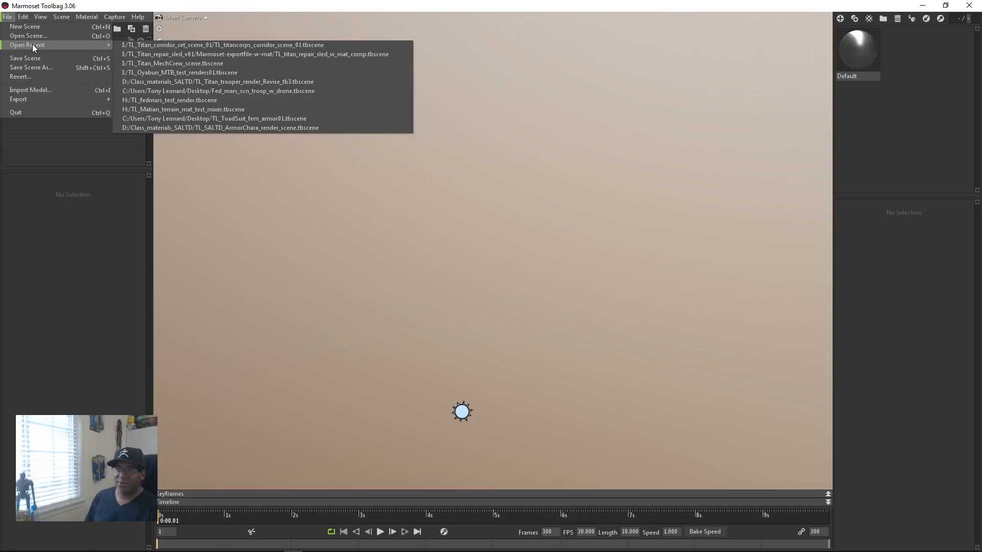
click(181, 63)
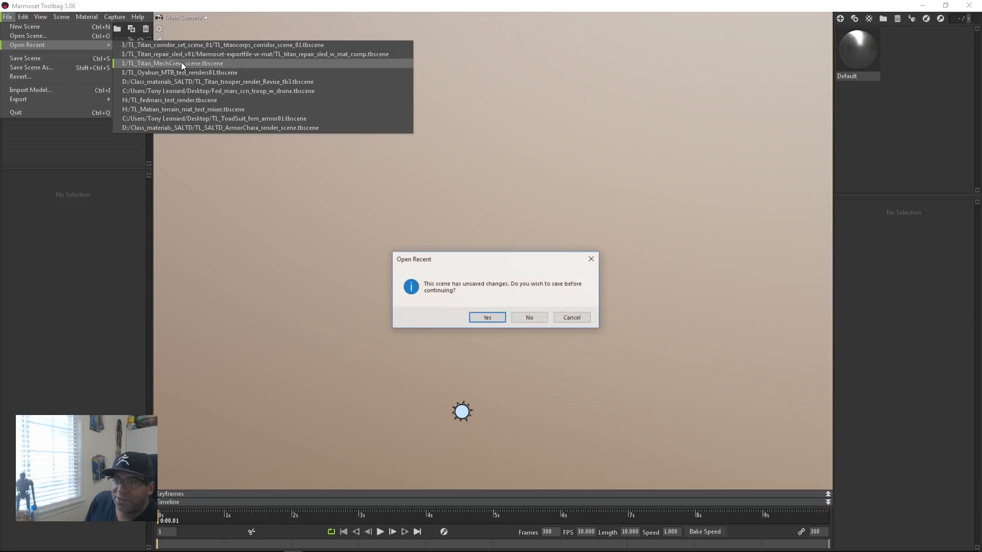
click(538, 321)
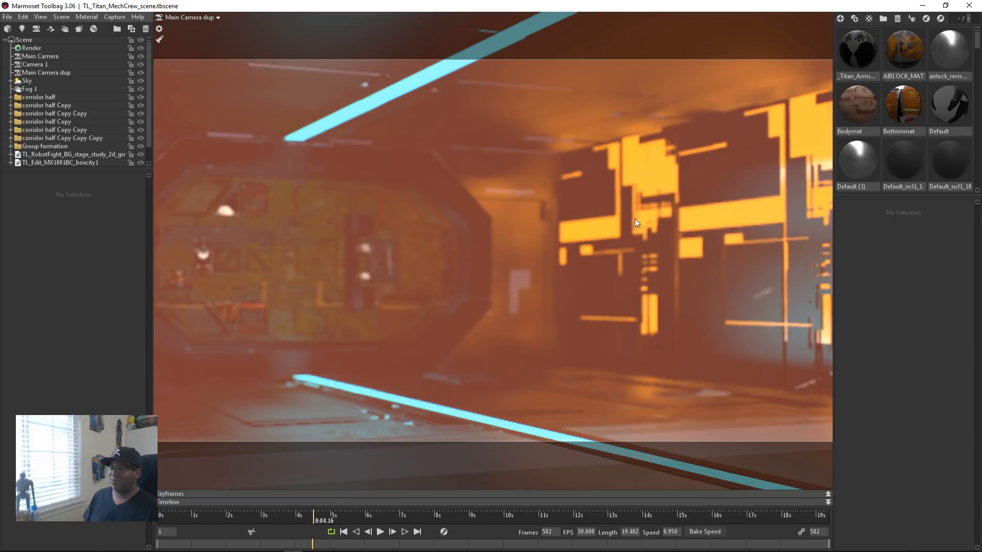
Step: Frame the whole scene and examine the corridor set from outside and from a distance
alt+right_drag(479, 228, 578, 400)
alt+right_drag(307, 199, 719, 349)
alt+right_drag(491, 256, 726, 353)
mouse_move(622, 309)
alt+right_down()
mouse_move(793, 387)
mouse_move(709, 353)
mouse_move(777, 346)
alt+right_up()
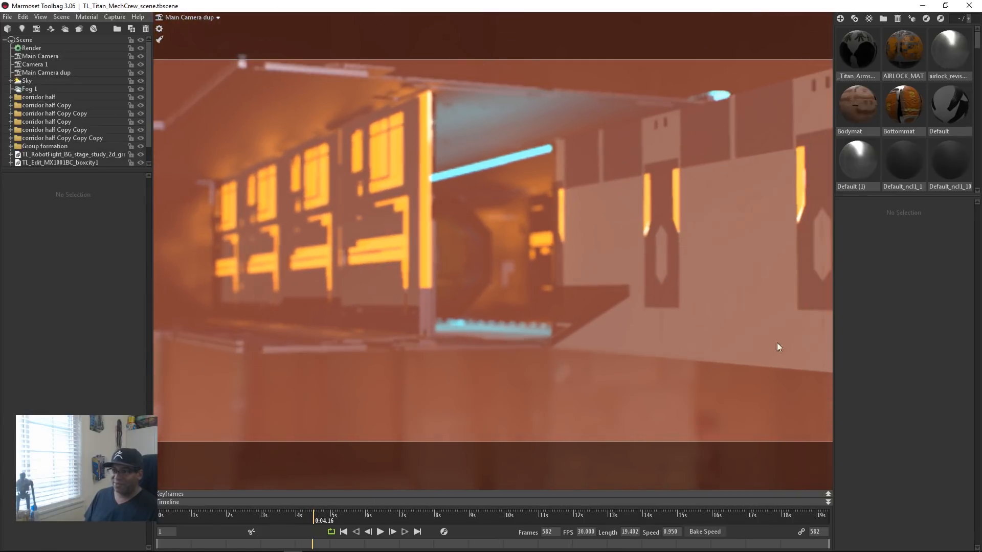
alt+right_drag(544, 273, 603, 302)
click(41, 17)
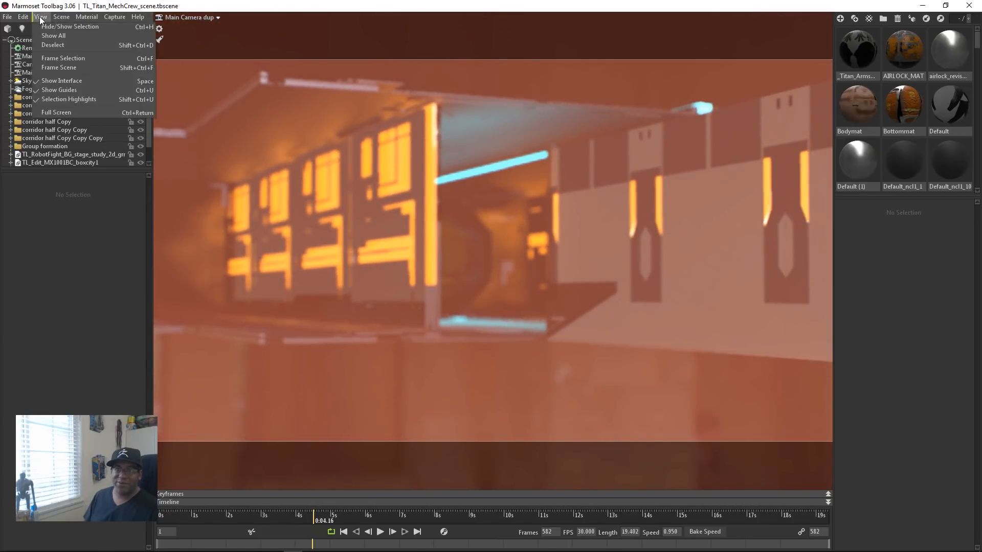
click(53, 66)
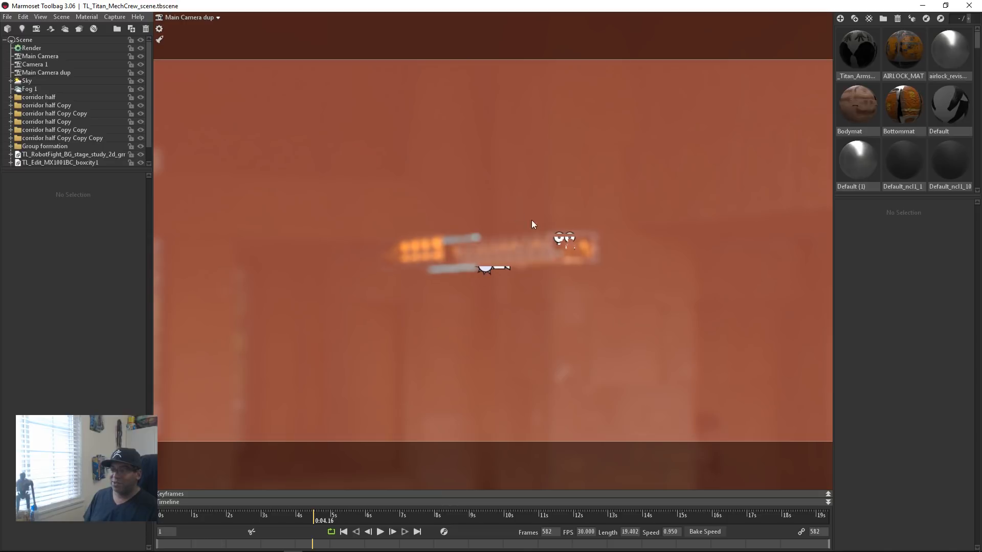
middle_drag(558, 271, 485, 230)
right_drag(484, 230, 793, 482)
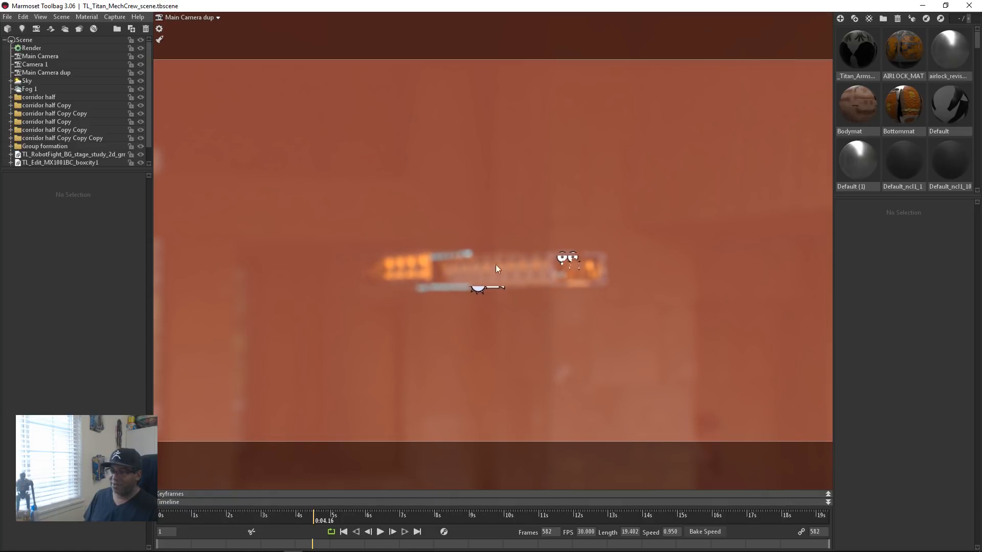
right_drag(495, 265, 590, 299)
right_drag(554, 261, 649, 353)
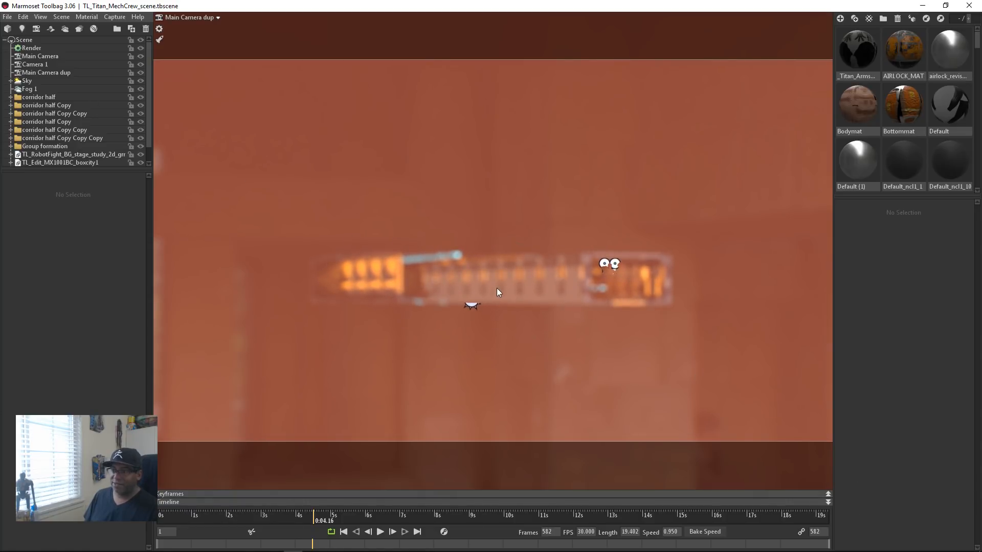
Step: Select and frame the Main Camera, and bring the crew walking inside the corridor into close view
click(496, 292)
click(40, 17)
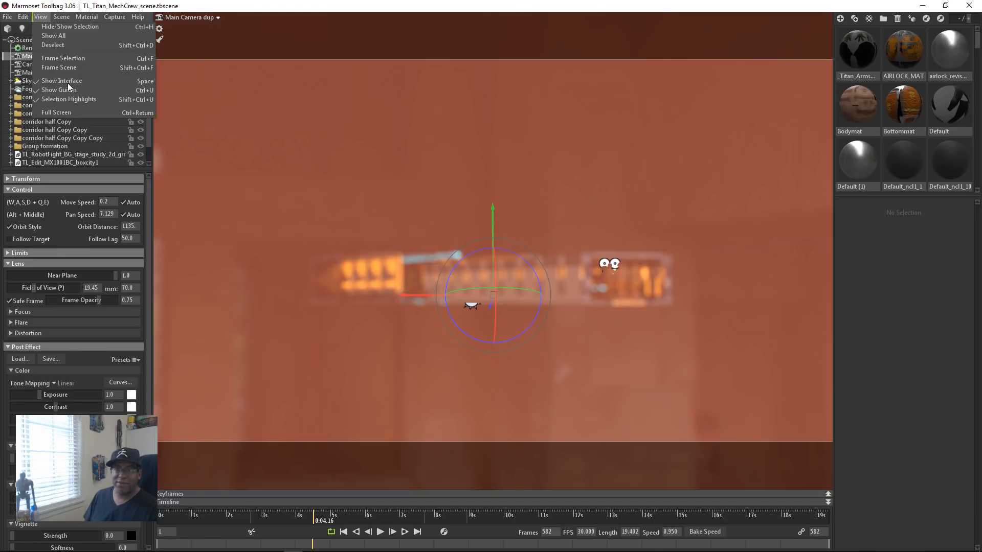
click(65, 58)
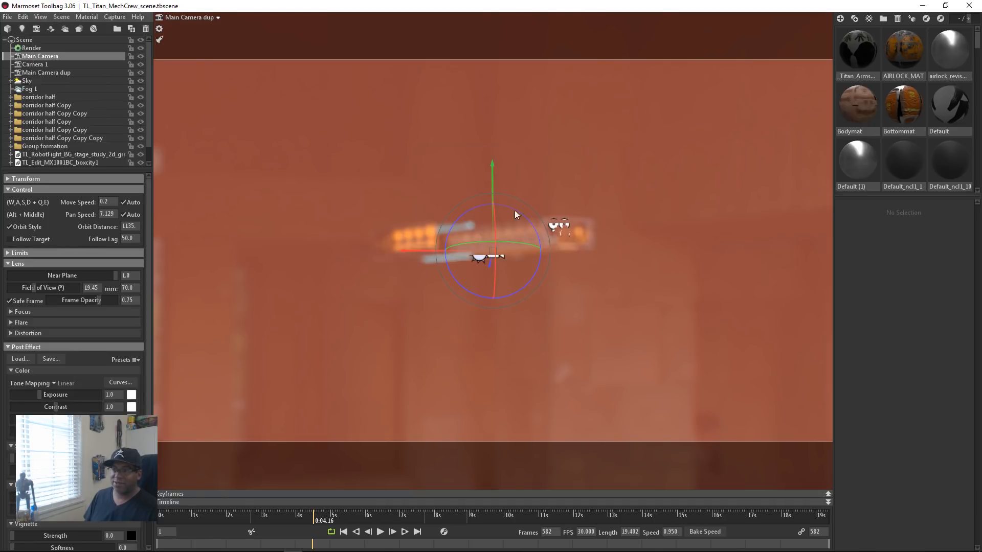
alt+right_drag(577, 219, 594, 205)
alt+right_drag(611, 307, 708, 488)
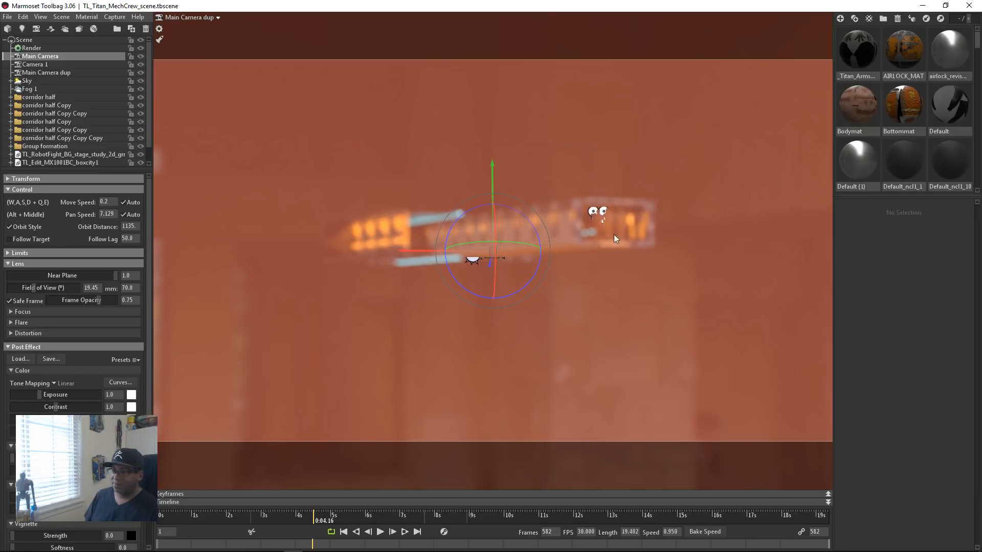
mouse_move(613, 234)
alt+right_down()
mouse_move(725, 450)
mouse_move(721, 385)
mouse_move(743, 435)
alt+right_up()
alt+right_drag(627, 155, 777, 450)
mouse_move(640, 175)
alt+right_down()
mouse_move(745, 346)
mouse_move(790, 352)
alt+right_up()
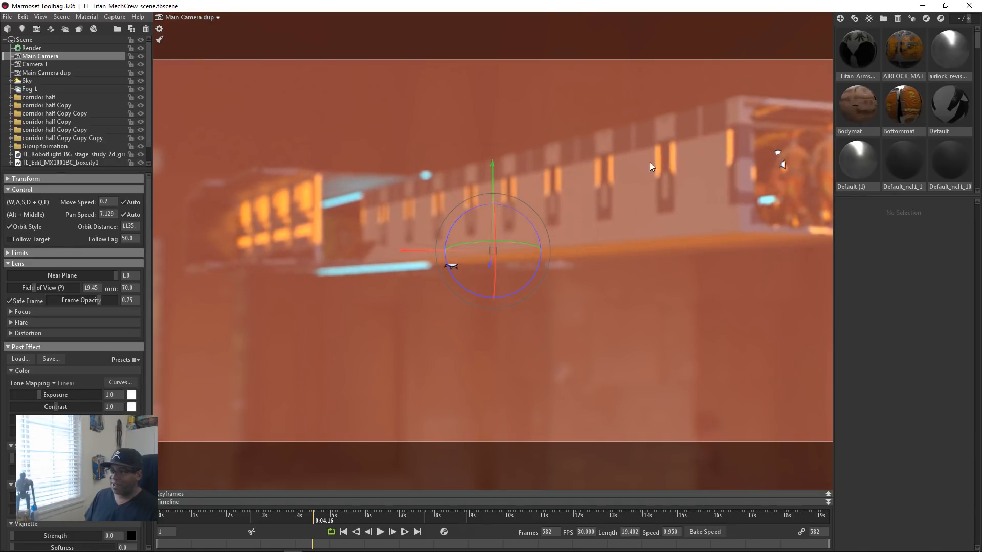
alt+right_drag(650, 162, 888, 409)
alt+middle_drag(517, 337, 767, 201)
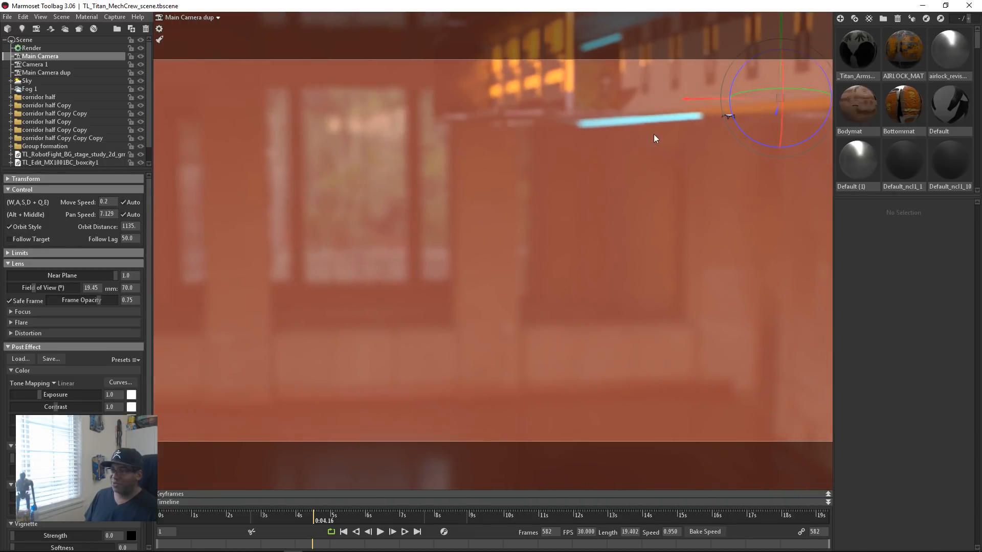
alt+drag(415, 237, 459, 254)
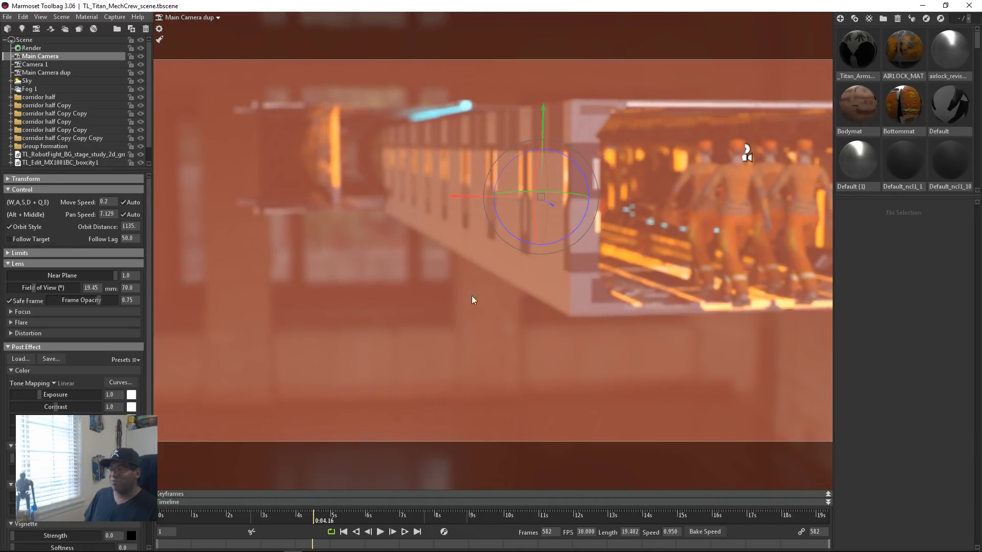
alt+drag(444, 297, 429, 272)
alt+right_drag(428, 272, 772, 453)
alt+drag(533, 406, 602, 339)
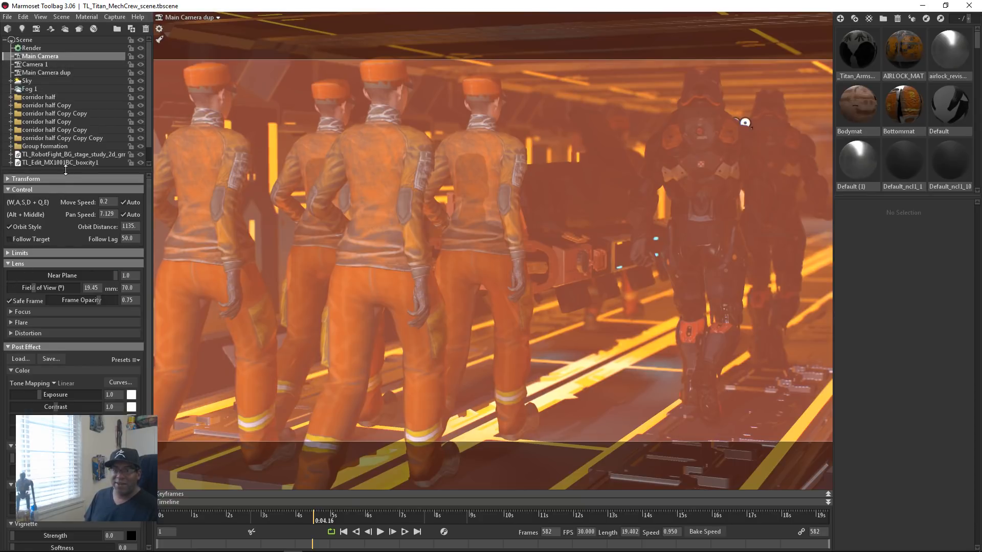
Step: Enlarge the scene outline and select the first corridor half group
drag(66, 170, 69, 361)
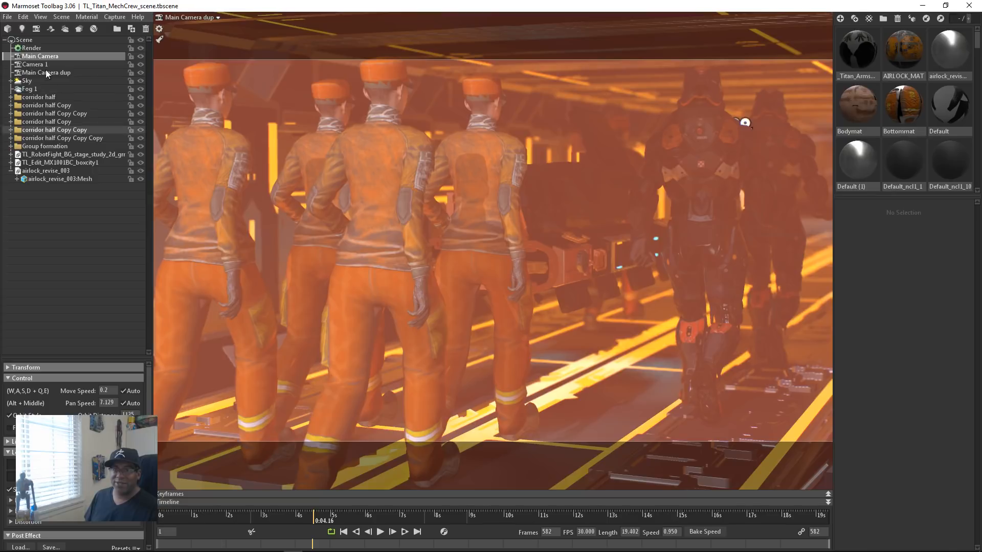
click(44, 97)
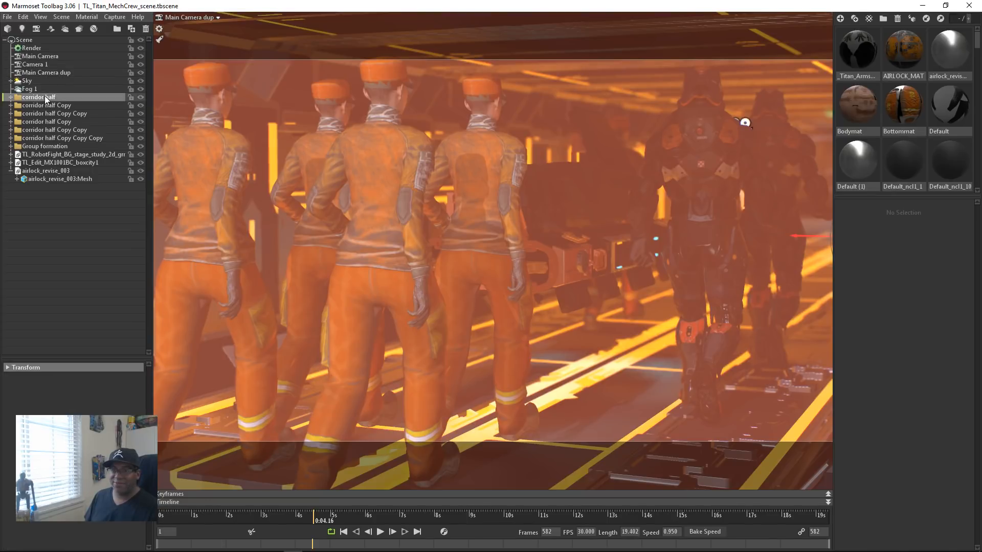
drag(265, 263, 253, 249)
scroll(253, 250, down, 6)
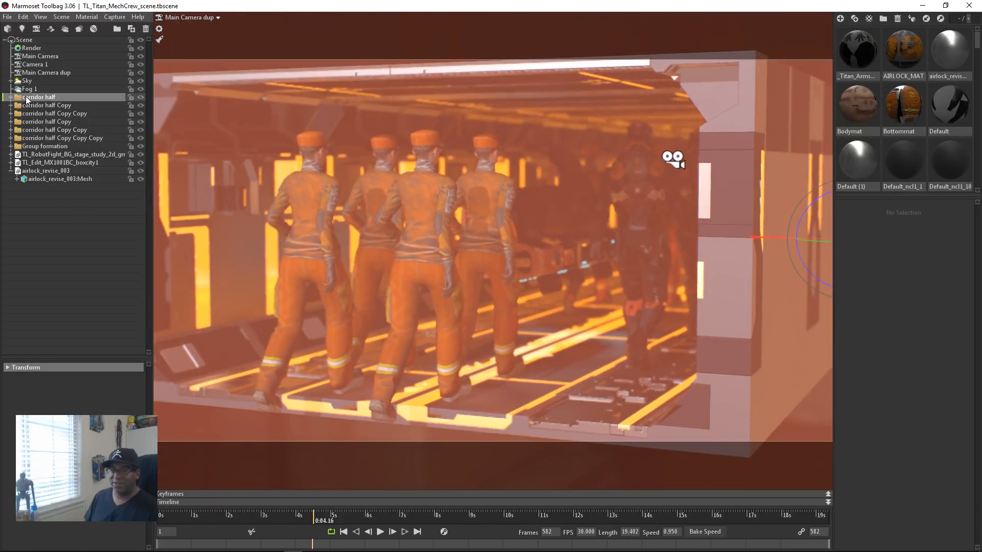
Step: Examine the models nested in the first corridor half group and select the corridor's cube mesh beside the crew
click(11, 98)
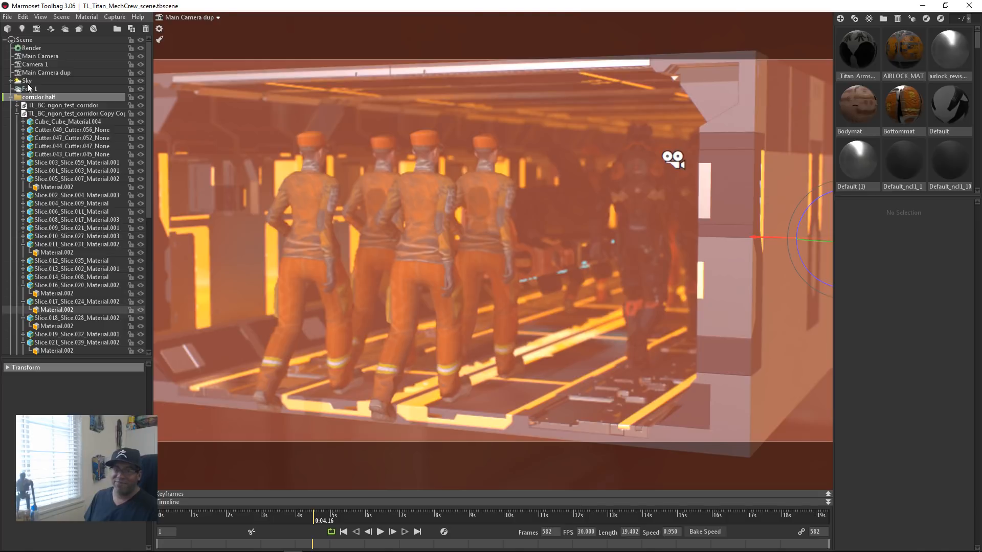
click(17, 113)
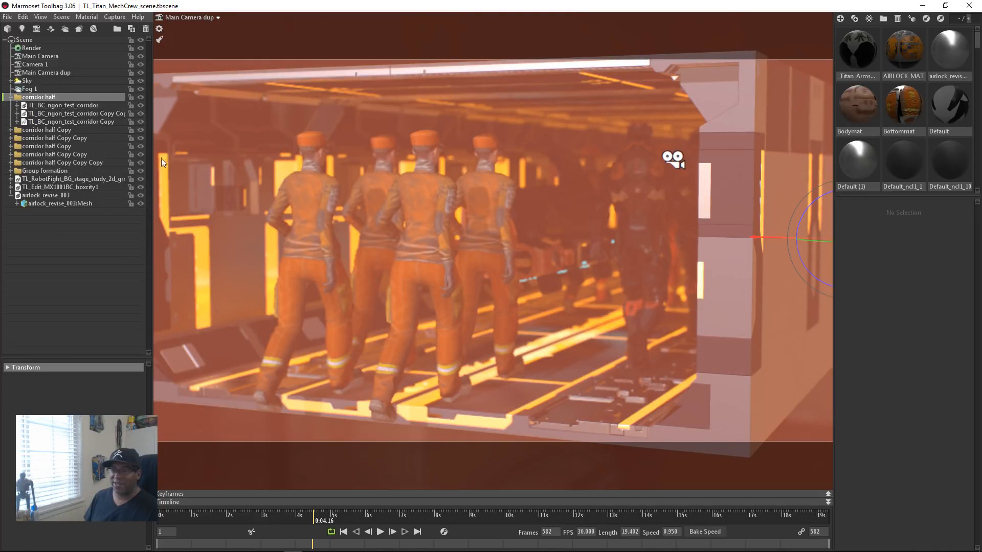
click(209, 189)
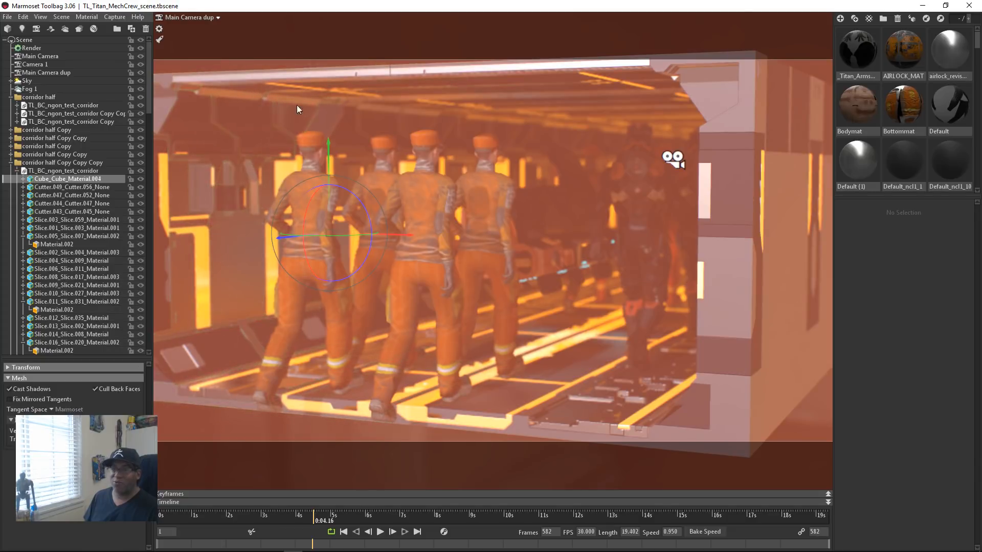
click(11, 163)
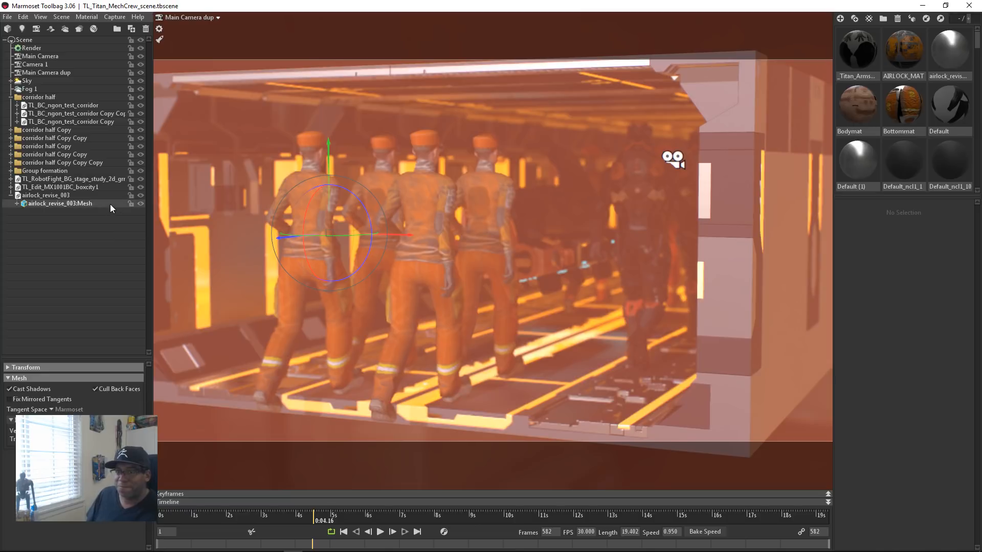
Step: Play the Group formation's walk animation and view its keyframes
click(43, 170)
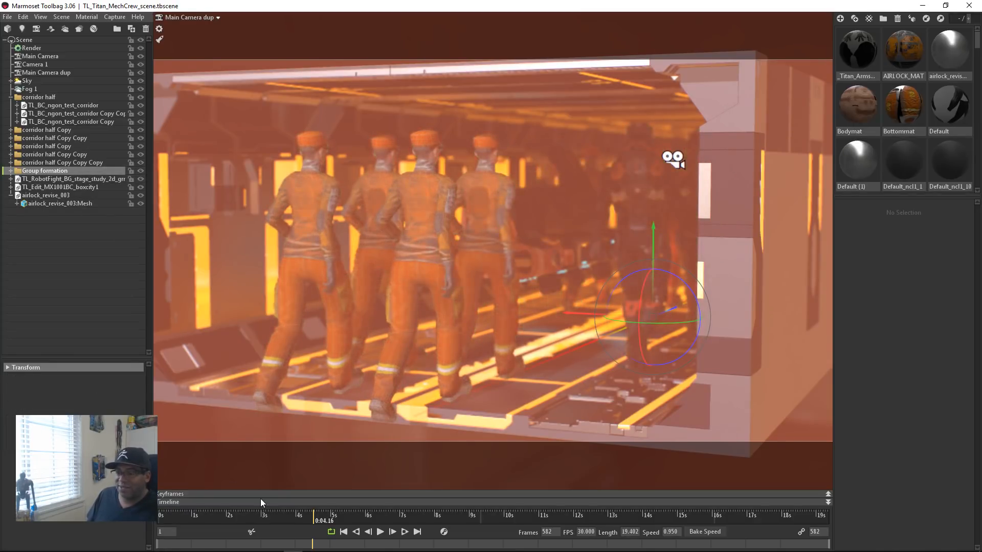
click(380, 532)
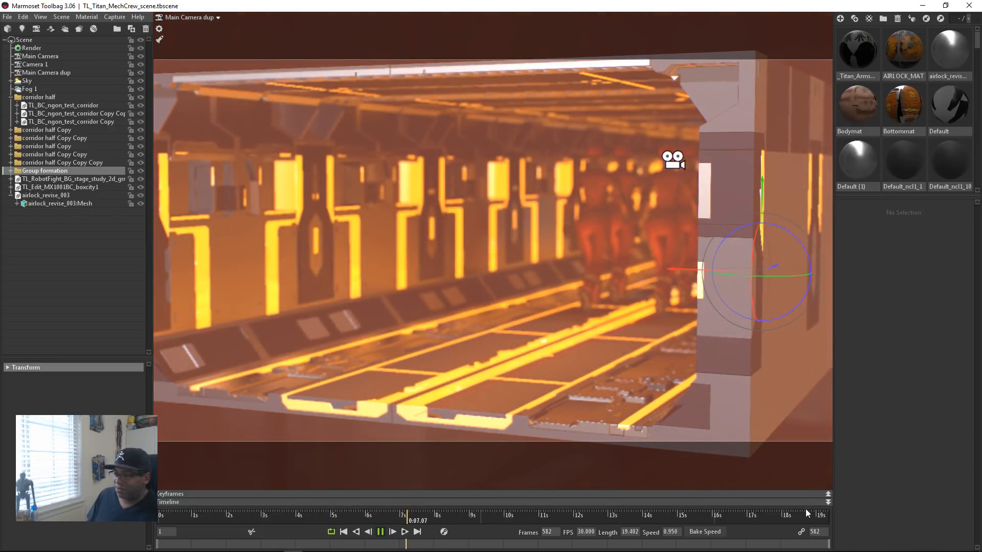
click(828, 492)
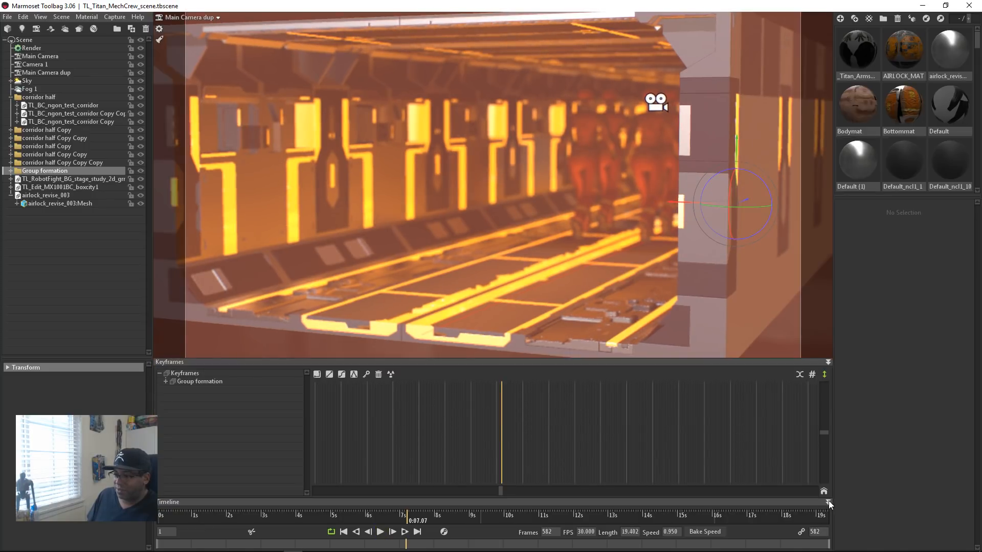
click(829, 502)
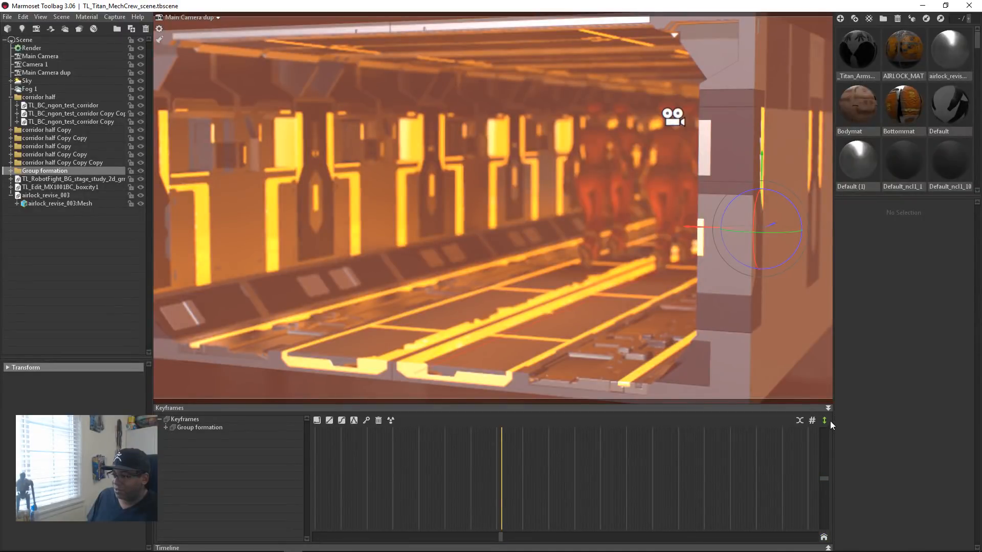
click(828, 408)
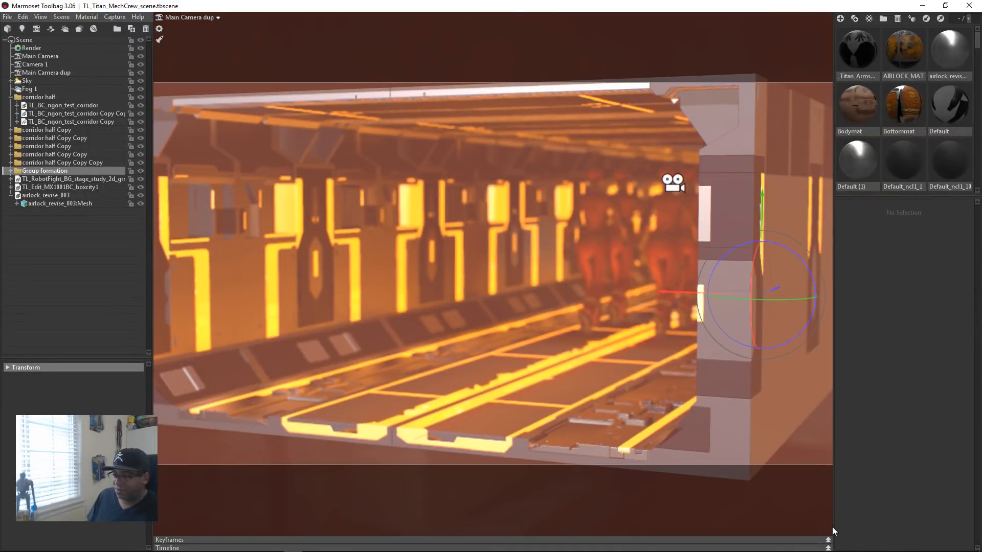
click(828, 547)
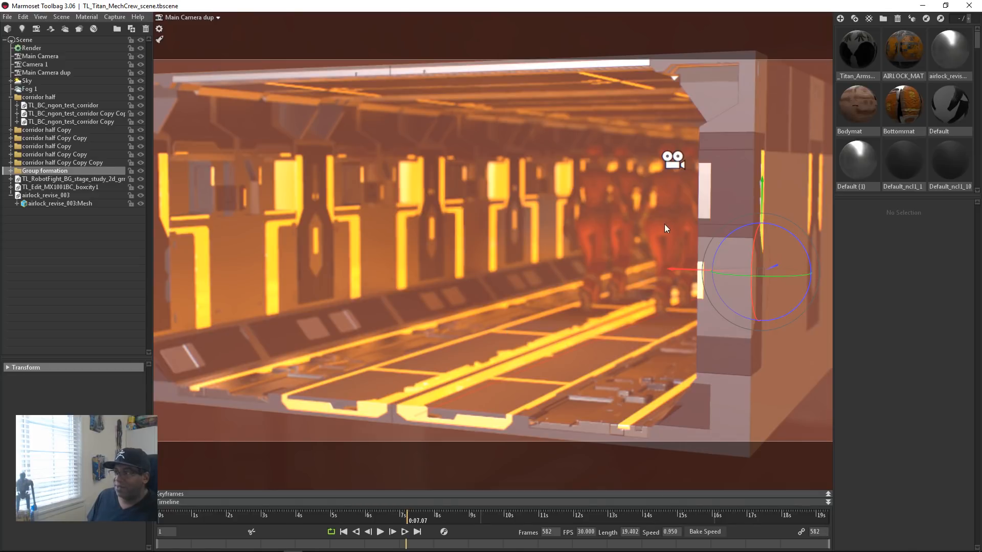
Step: Examine the corridor's outer wall from several angles
drag(605, 289, 486, 290)
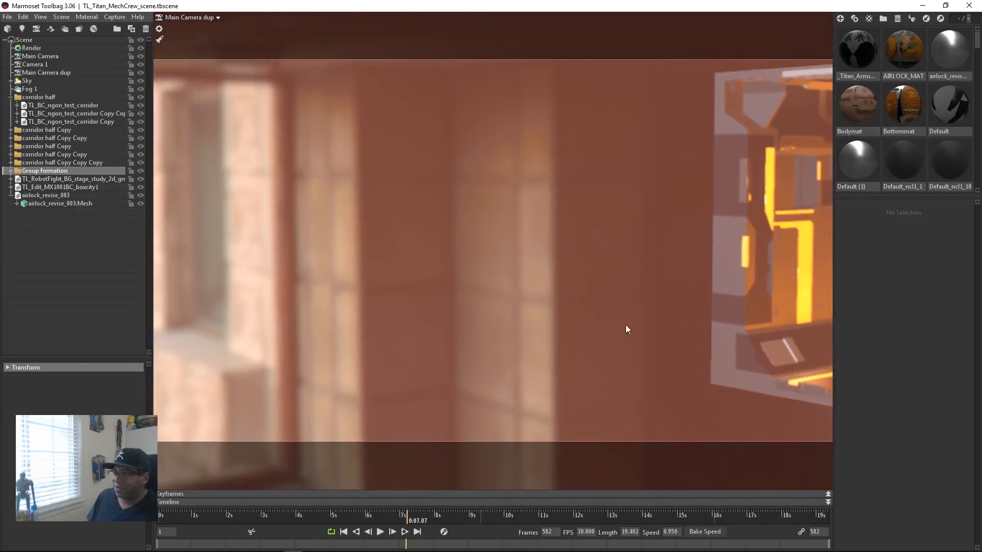
drag(625, 324, 117, 305)
middle_drag(117, 305, 56, 291)
drag(548, 253, 694, 205)
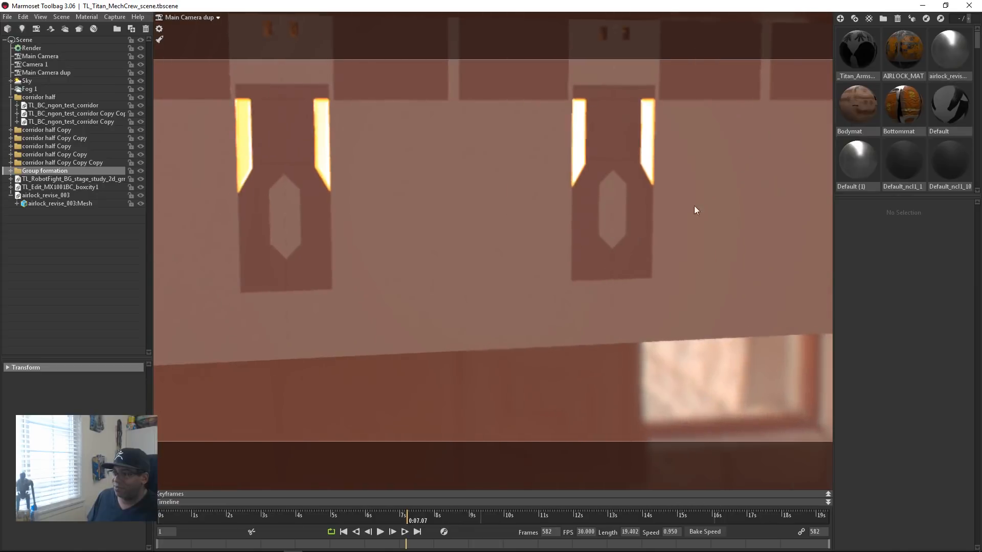
middle_drag(563, 206, 241, 279)
drag(242, 279, 553, 265)
drag(273, 205, 286, 240)
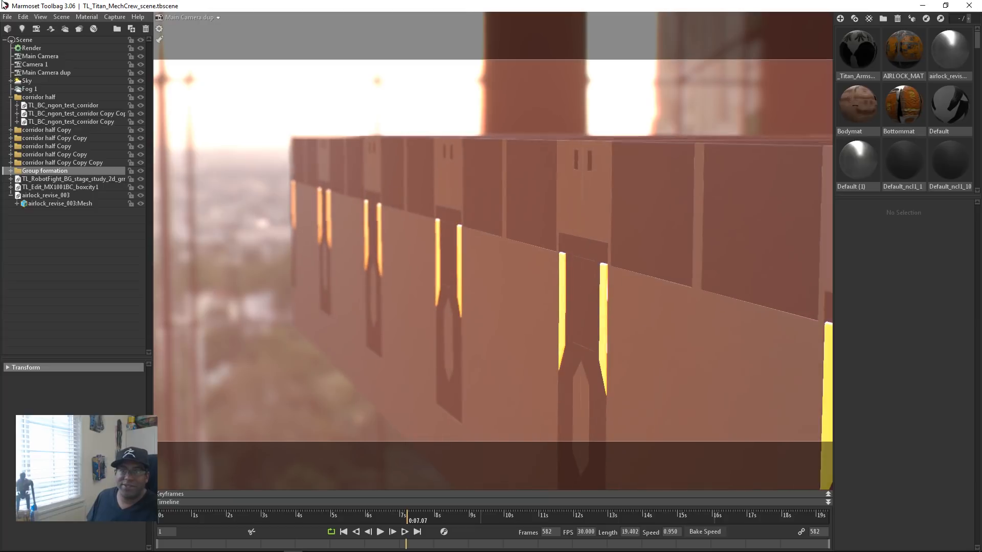
Step: Review the image and video capture settings and accept them
click(113, 17)
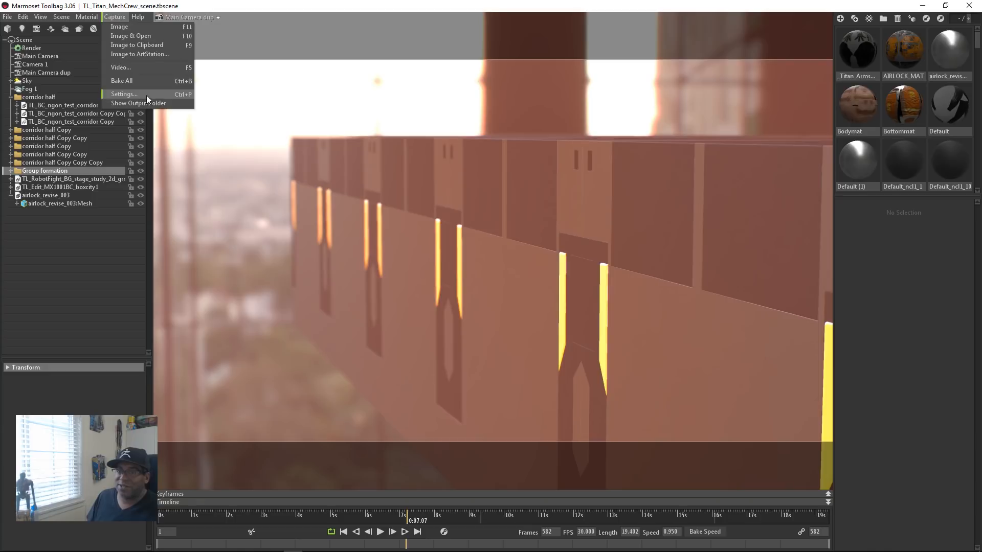
click(125, 94)
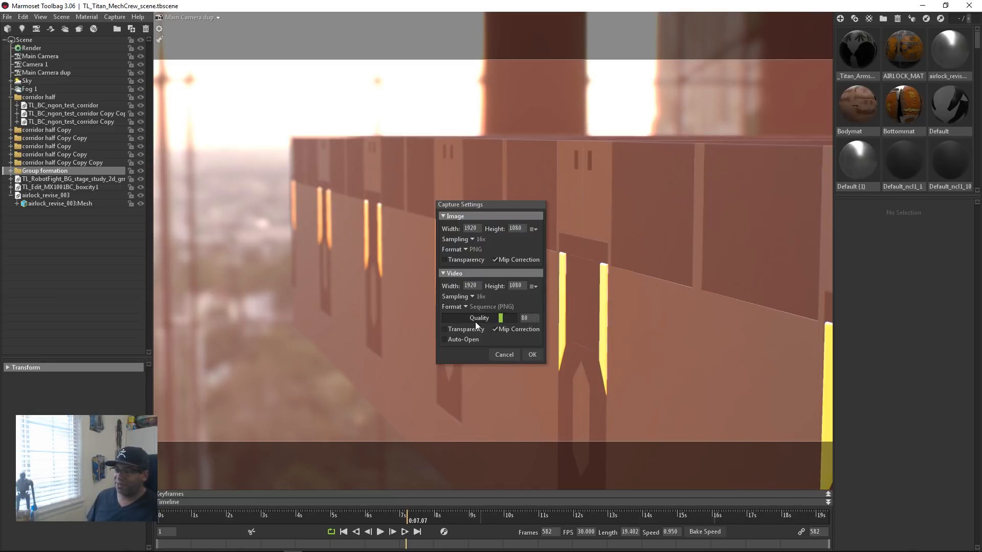
click(532, 355)
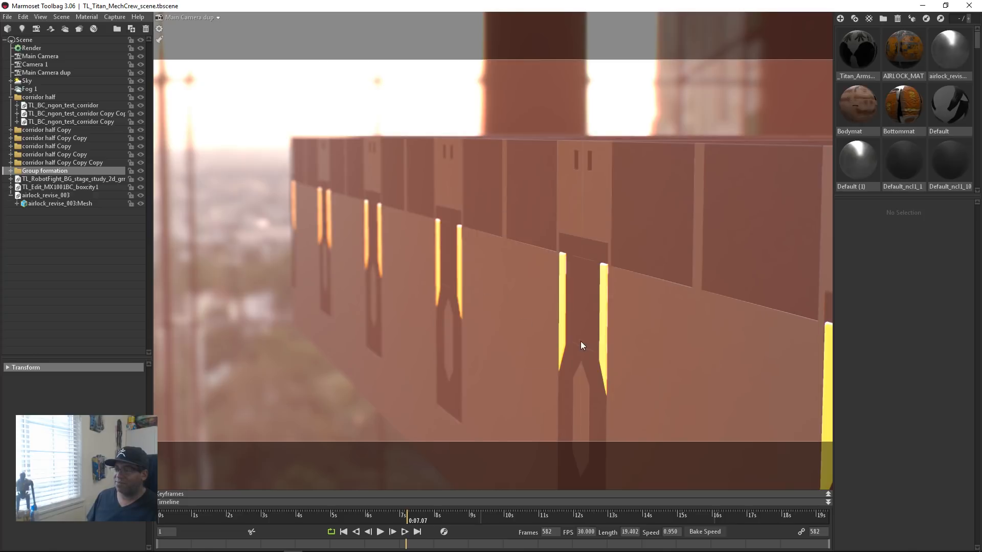
Step: Examine the walking crew inside the corridor from the front, from head height down to their legs
alt+drag(580, 341, 370, 329)
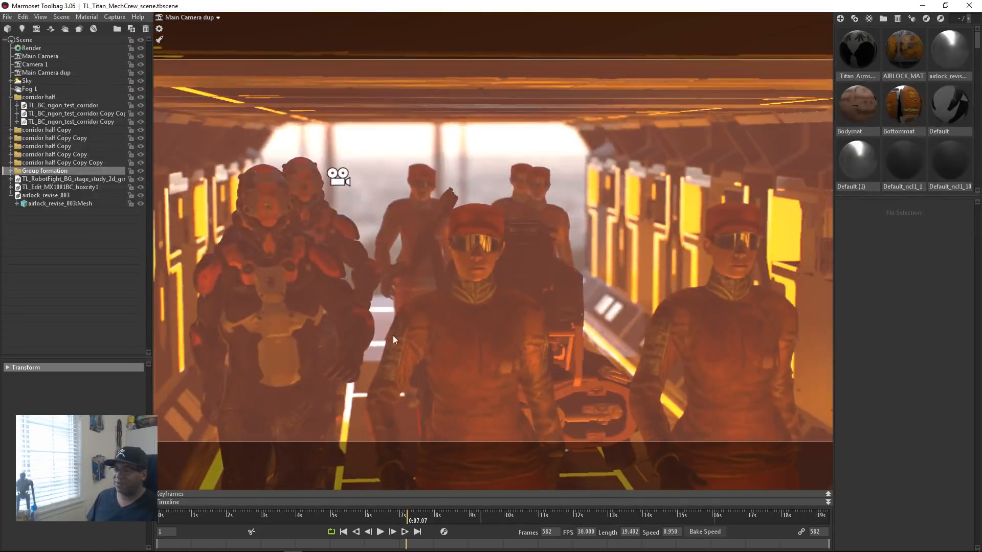
scroll(397, 332, up, 5)
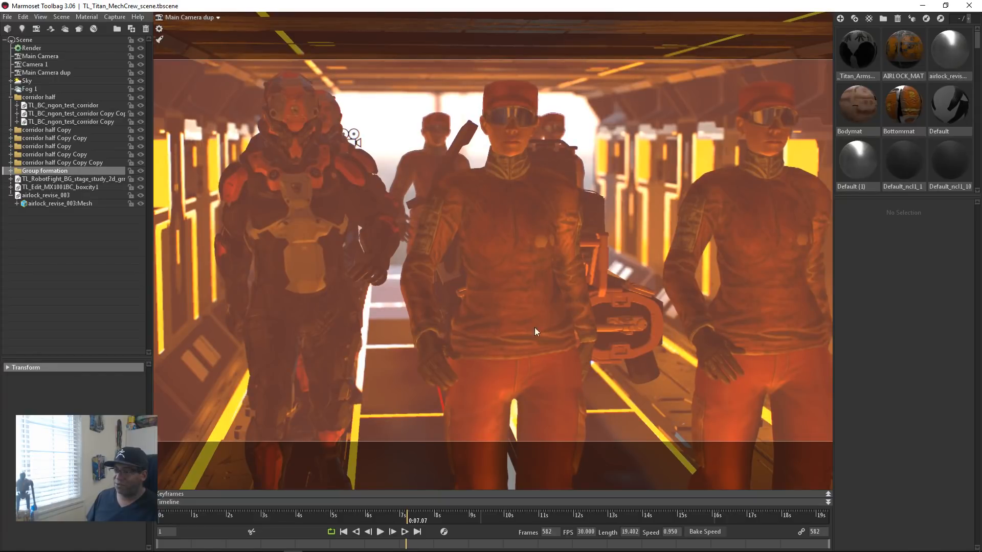
alt+drag(529, 299, 498, 335)
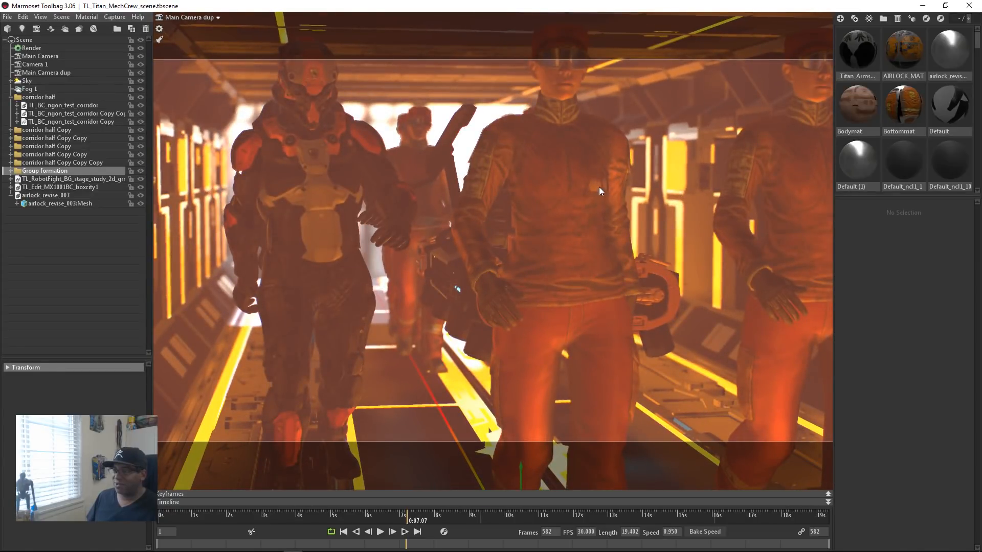
scroll(576, 280, up, 8)
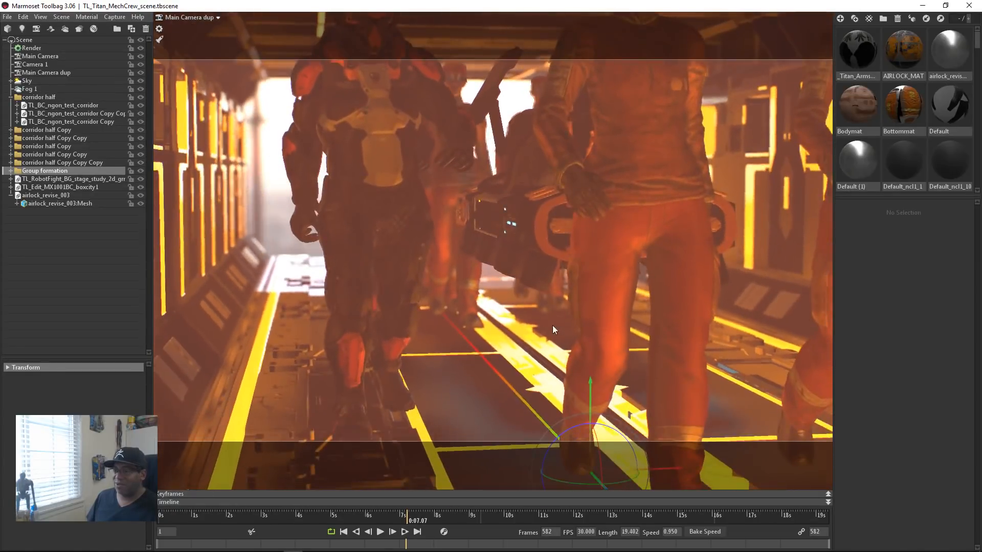
alt+drag(552, 325, 551, 320)
alt+middle_drag(551, 320, 526, 340)
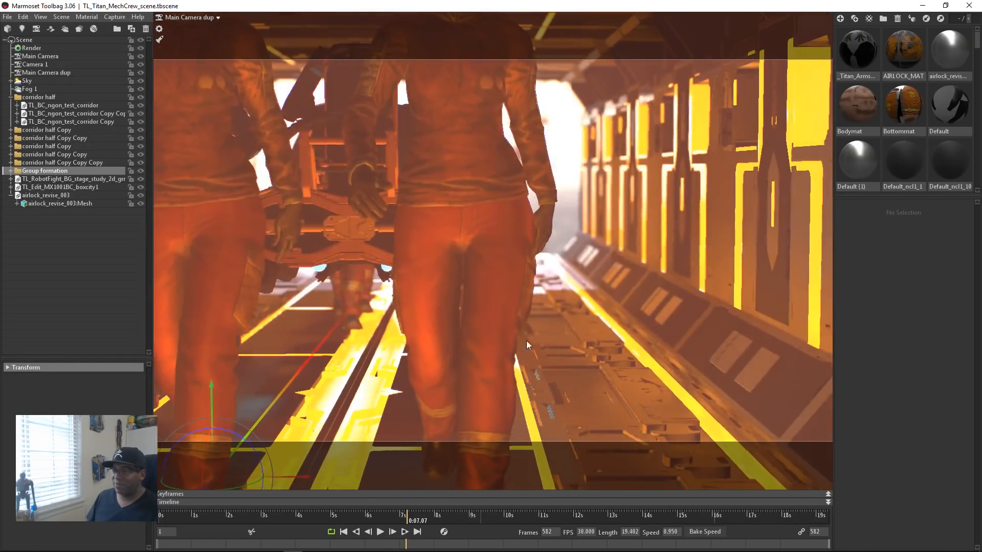
Step: Examine the equipment sled among the crew, including its front frame, light strips, wheels and cargo
alt+drag(526, 341, 547, 334)
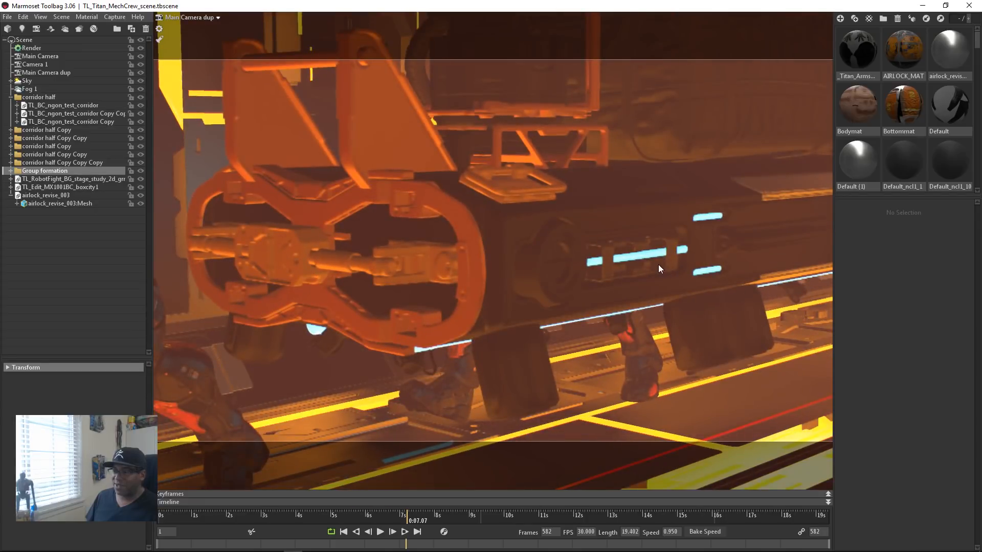
drag(688, 269, 658, 324)
middle_drag(729, 358, 742, 342)
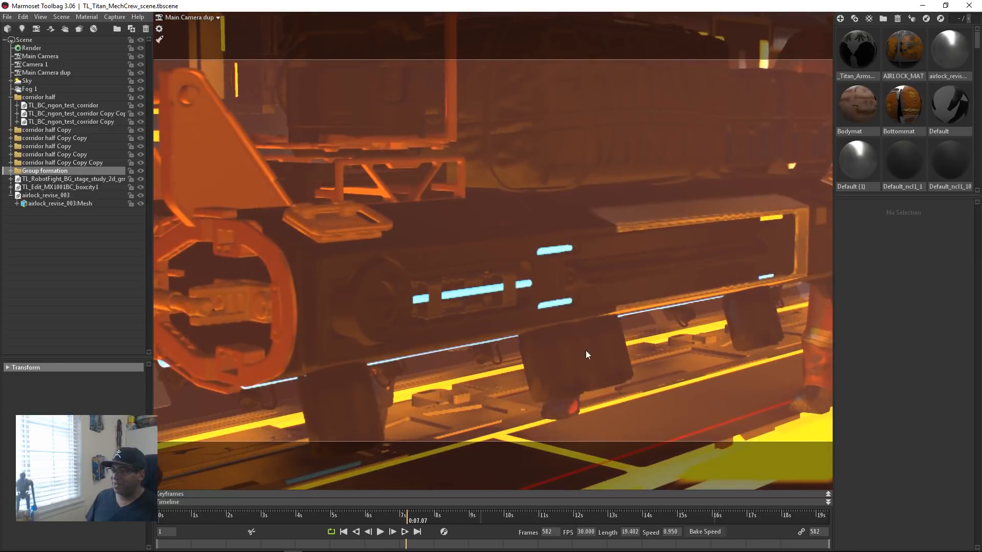
drag(586, 354, 567, 295)
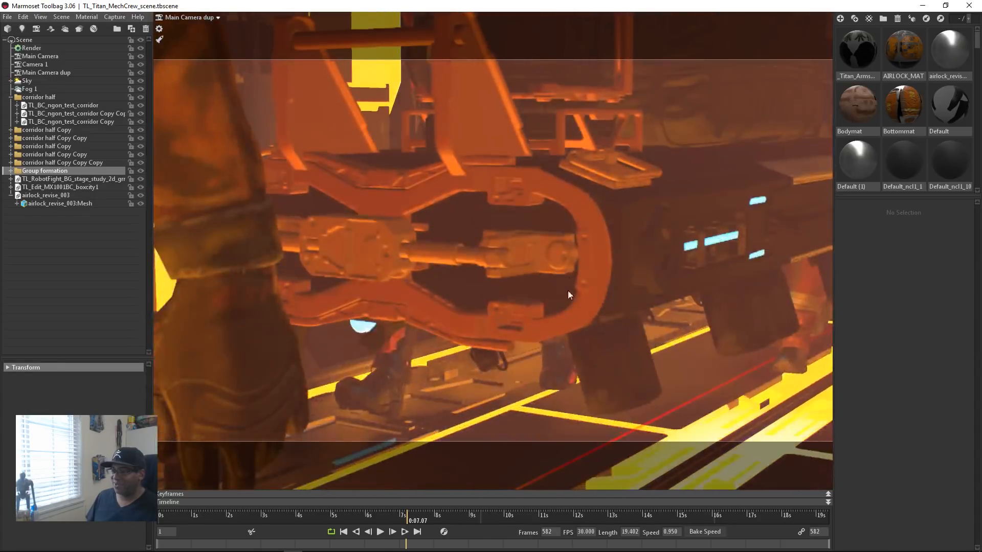
drag(691, 224, 623, 250)
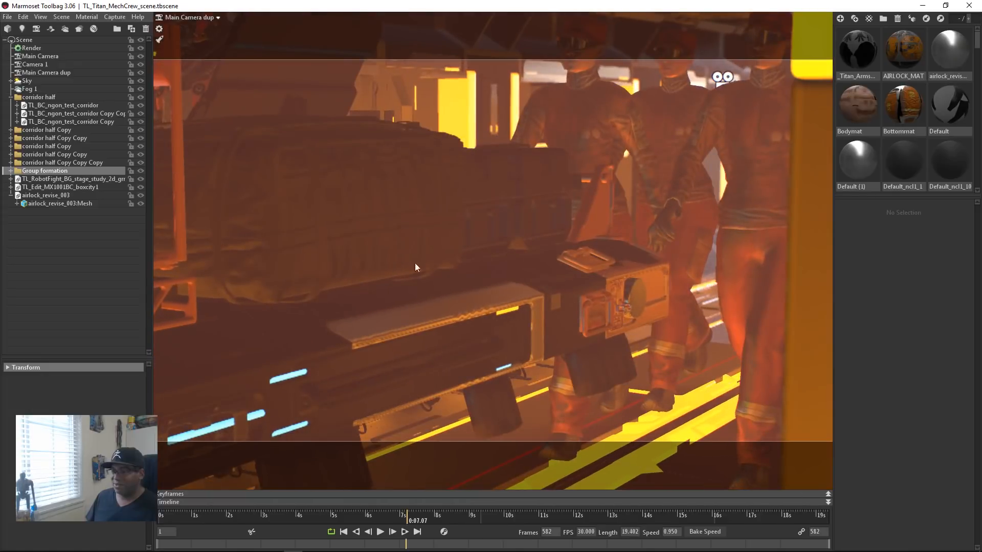
drag(461, 312, 431, 349)
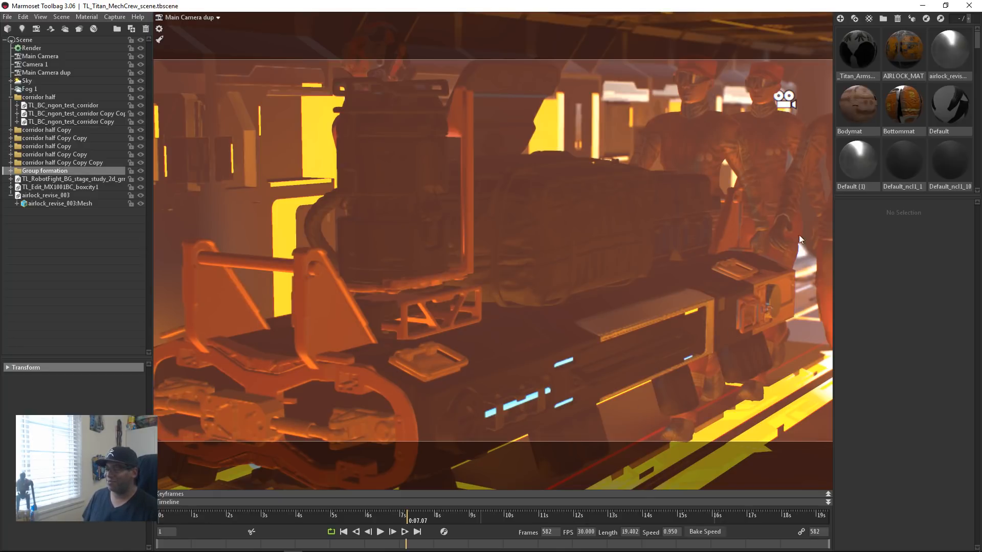
Step: Inspect the crew and corridor walls from several angles and select a slice mesh in the corridor model
drag(357, 330, 547, 351)
middle_drag(547, 351, 507, 326)
drag(608, 330, 545, 281)
middle_drag(545, 281, 524, 336)
drag(524, 336, 489, 371)
right_drag(488, 372, 631, 374)
middle_drag(631, 373, 447, 347)
right_drag(447, 347, 349, 295)
drag(349, 295, 573, 347)
click(460, 343)
middle_drag(460, 343, 695, 369)
right_drag(695, 369, 631, 347)
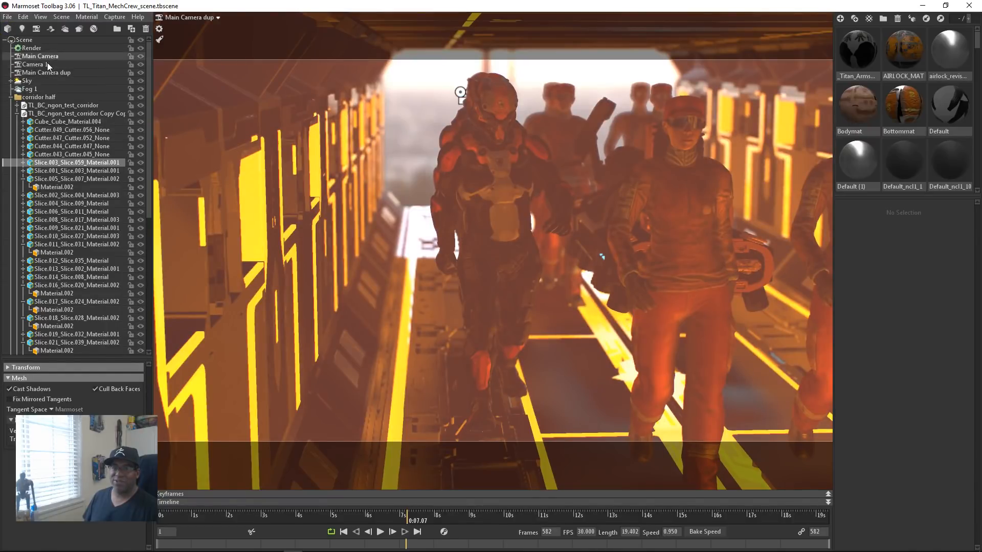
Step: Play the crew's walk animation through Camera 1, collapsing the first corridor half group and clearing the selection
click(193, 17)
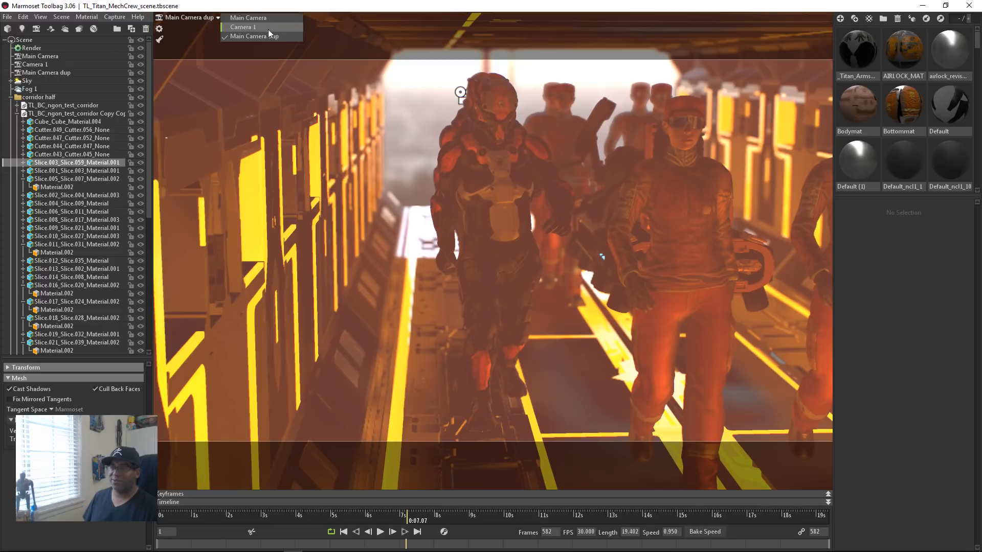
click(264, 28)
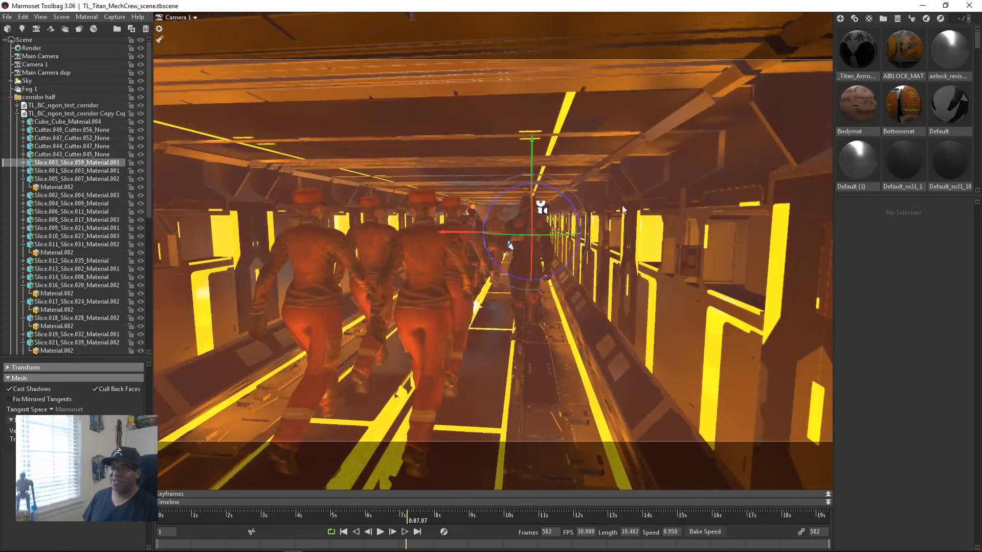
click(379, 533)
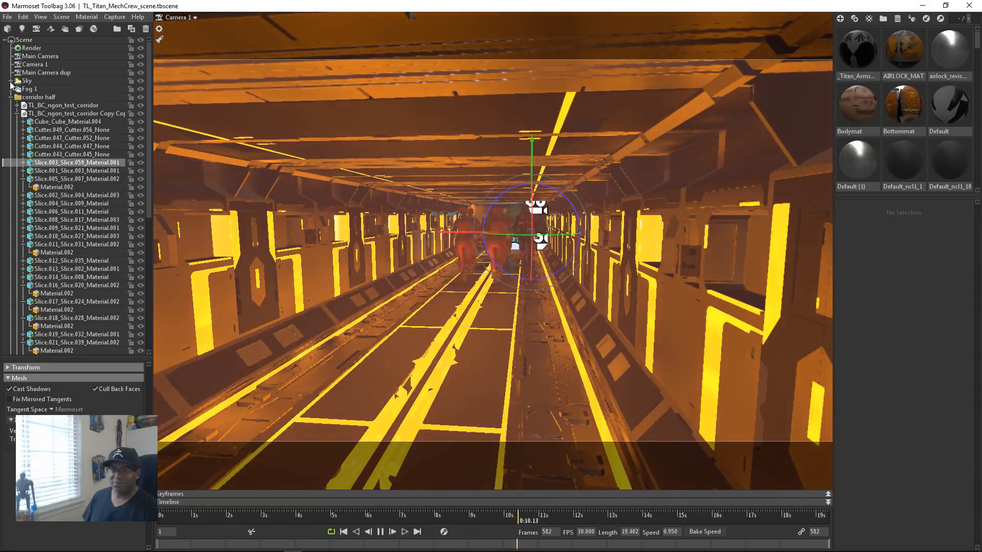
click(10, 97)
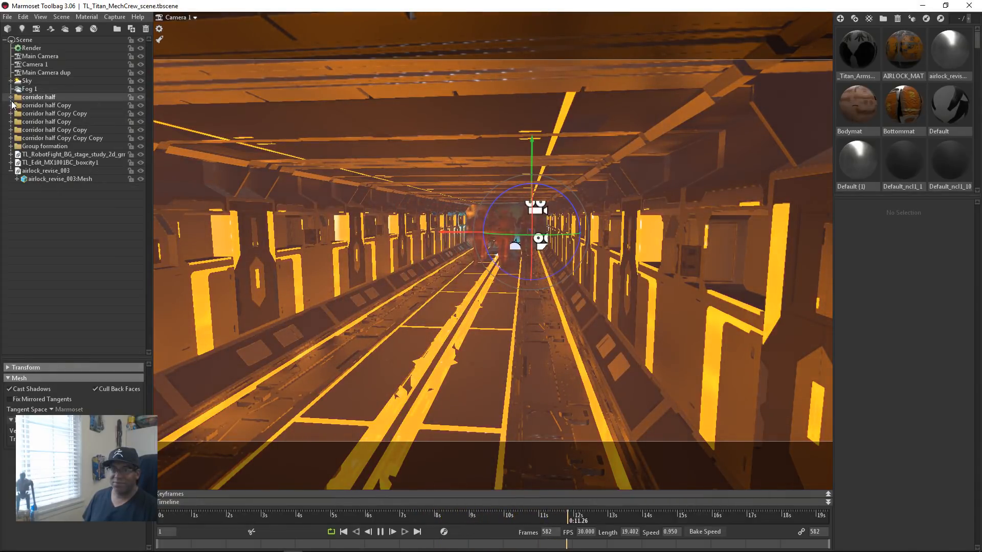
click(72, 256)
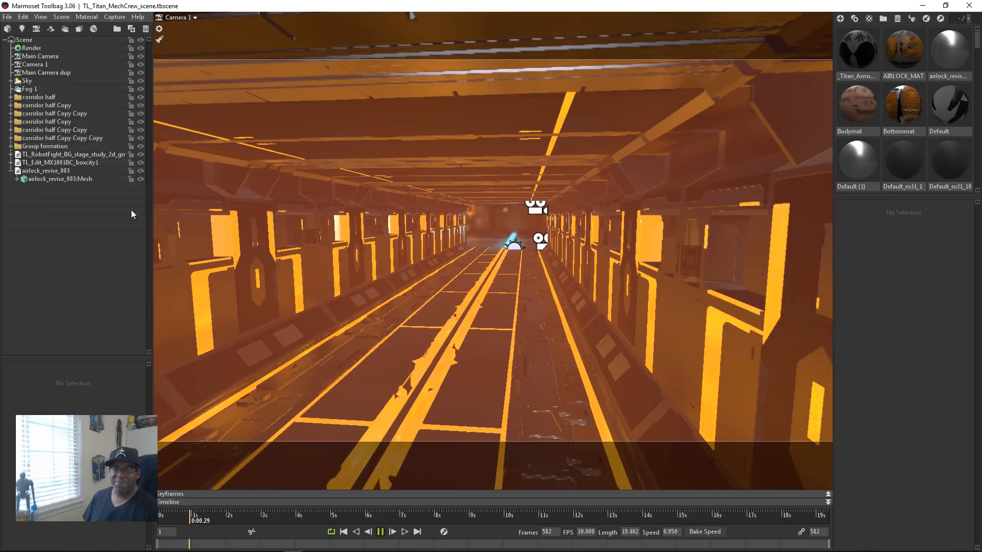
Step: Select the corridor half group and watch the walk animation through Main Camera in a full-screen viewport
click(38, 97)
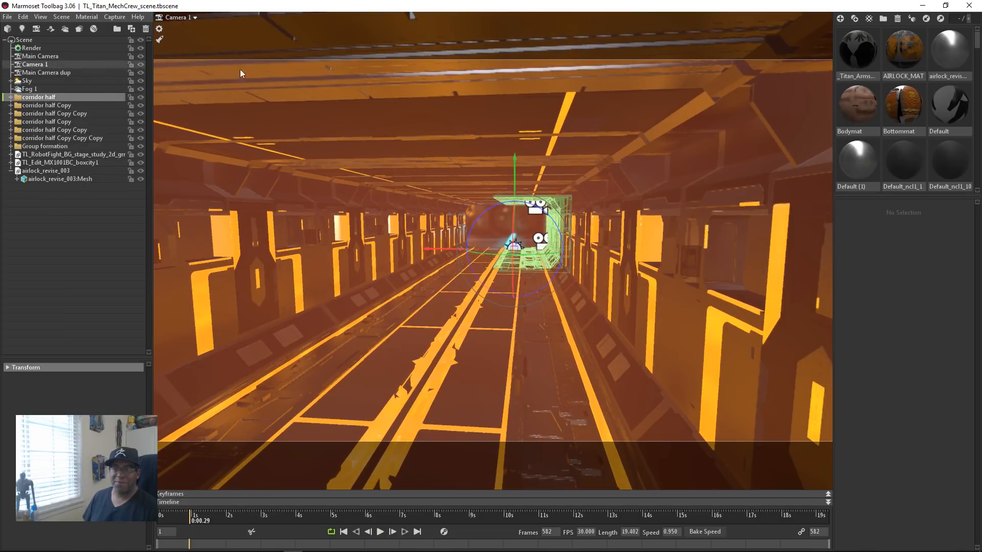
click(180, 16)
click(215, 20)
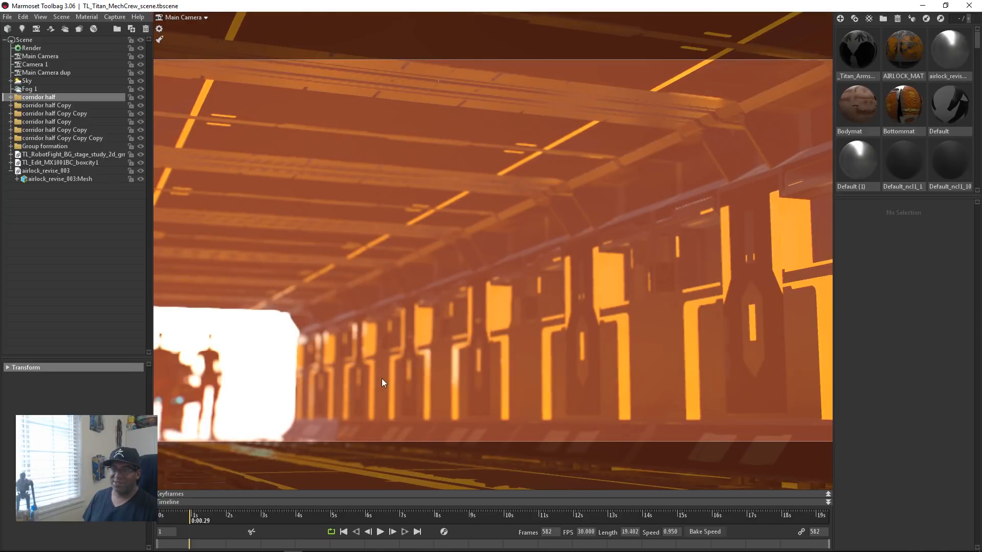
click(381, 532)
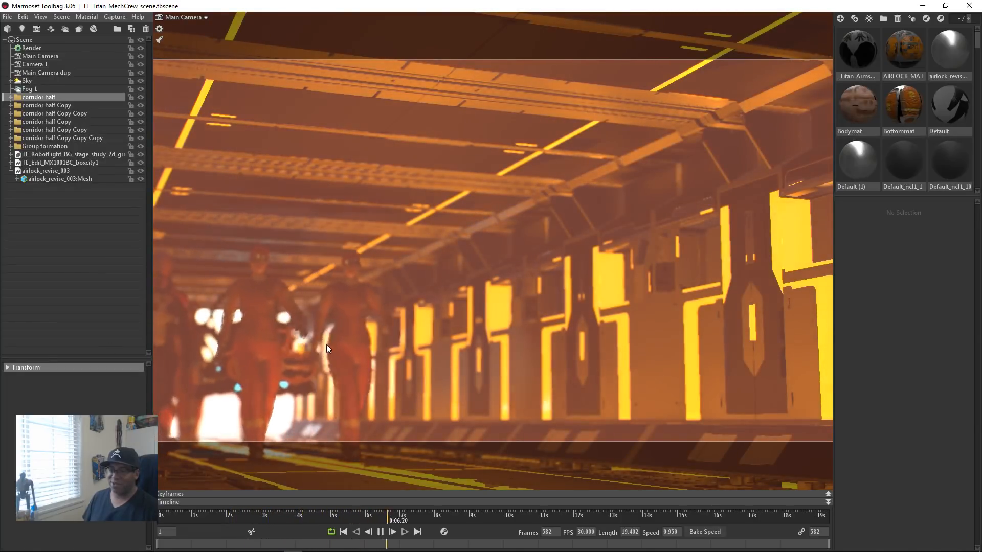
key(ctrl+space)
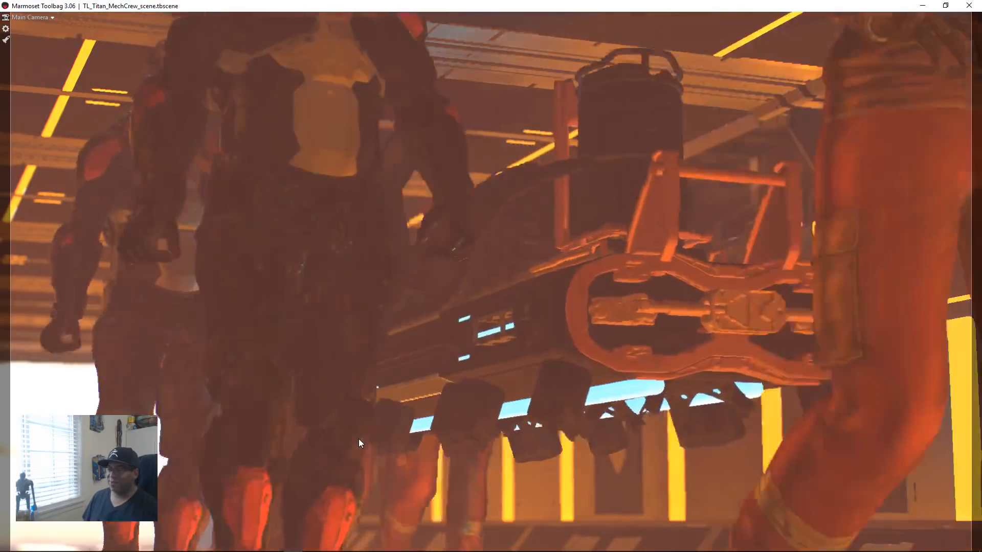
key(ctrl+space)
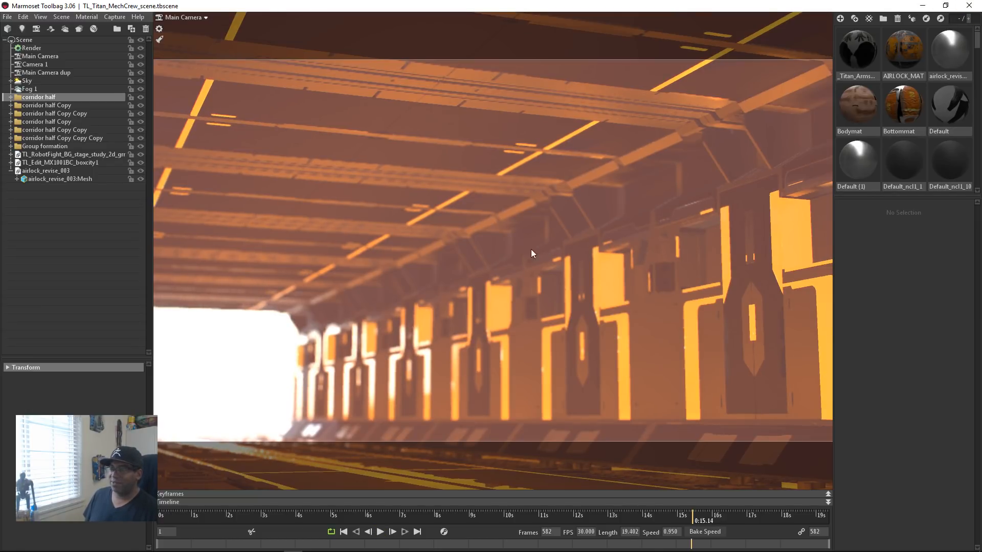
Step: Examine the corridor's exterior from a distance and along its roof toward the adjoining airlock room
drag(397, 317, 605, 323)
middle_drag(480, 357, 783, 433)
drag(784, 433, 640, 328)
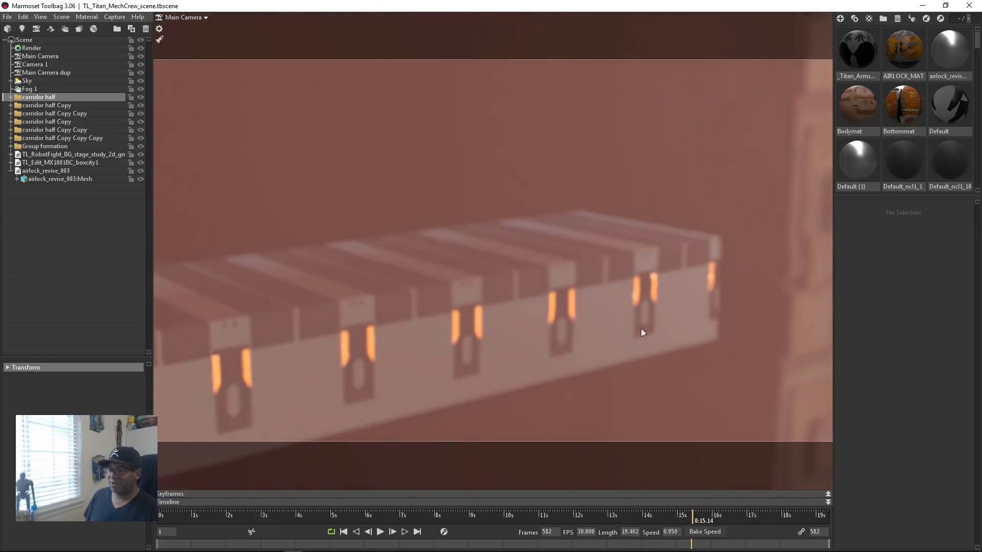
middle_drag(542, 309, 962, 189)
drag(533, 277, 438, 314)
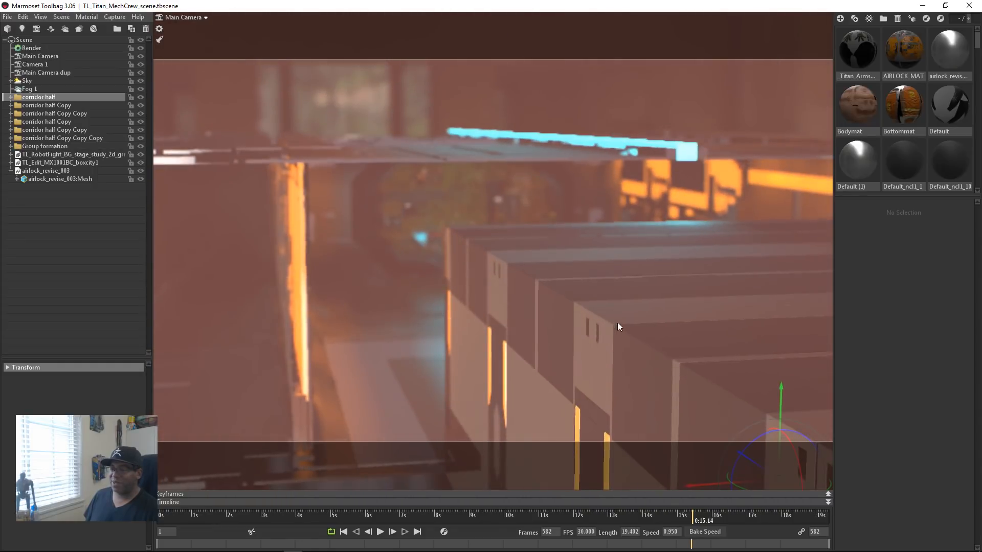
Step: Inspect the airlock room's interior and select a cube mesh of the boxcity model
drag(574, 296, 598, 299)
drag(510, 258, 502, 306)
drag(405, 199, 430, 320)
drag(501, 310, 443, 242)
click(443, 265)
drag(505, 253, 602, 290)
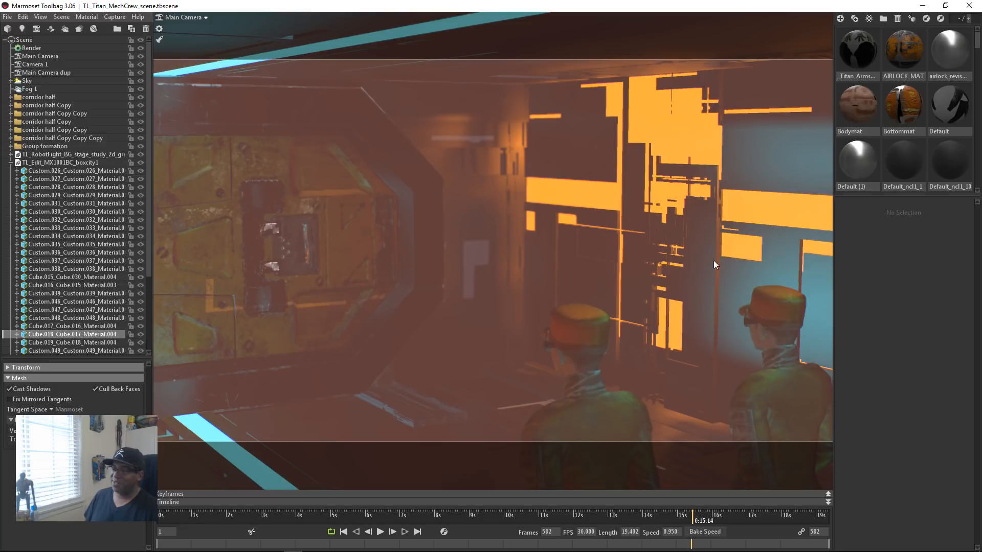
Step: Examine the yellow airlock door's panels up close and from the corridor behind the crew
mouse_move(723, 260)
mouse_down()
mouse_move(581, 252)
mouse_move(520, 282)
mouse_move(567, 266)
mouse_move(452, 247)
mouse_move(473, 256)
mouse_move(535, 248)
mouse_move(496, 241)
mouse_move(579, 260)
mouse_up()
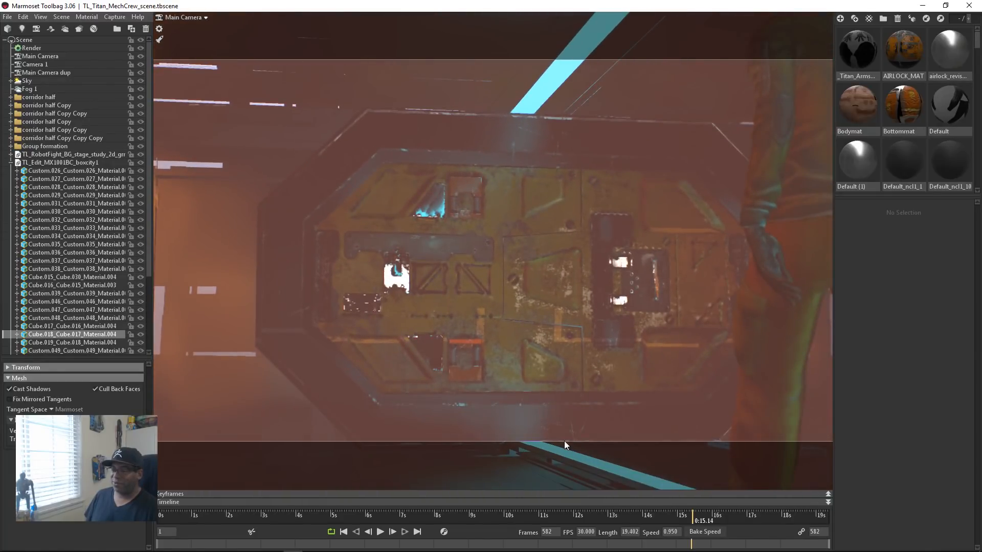
mouse_move(602, 382)
mouse_down()
mouse_move(588, 349)
mouse_move(585, 391)
mouse_up()
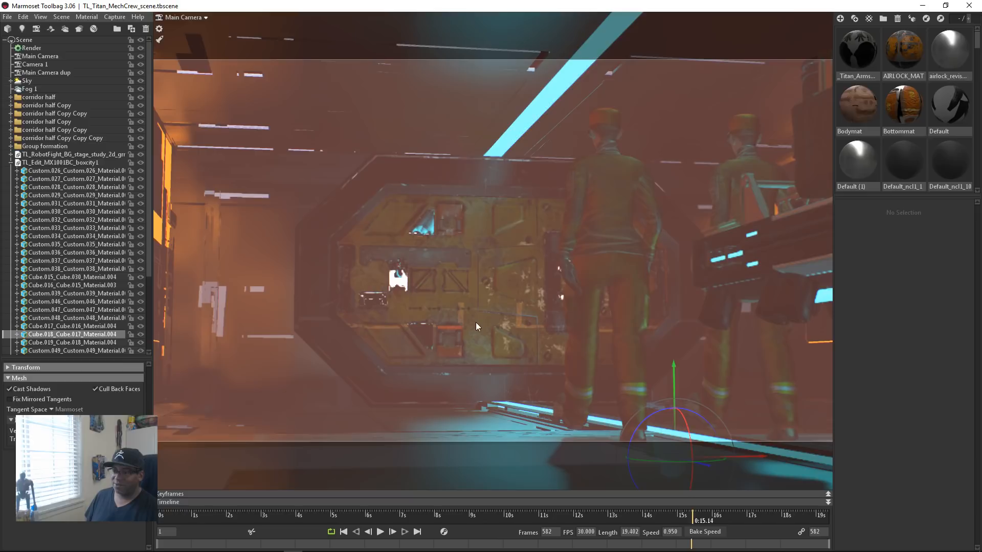
right_drag(465, 288, 661, 447)
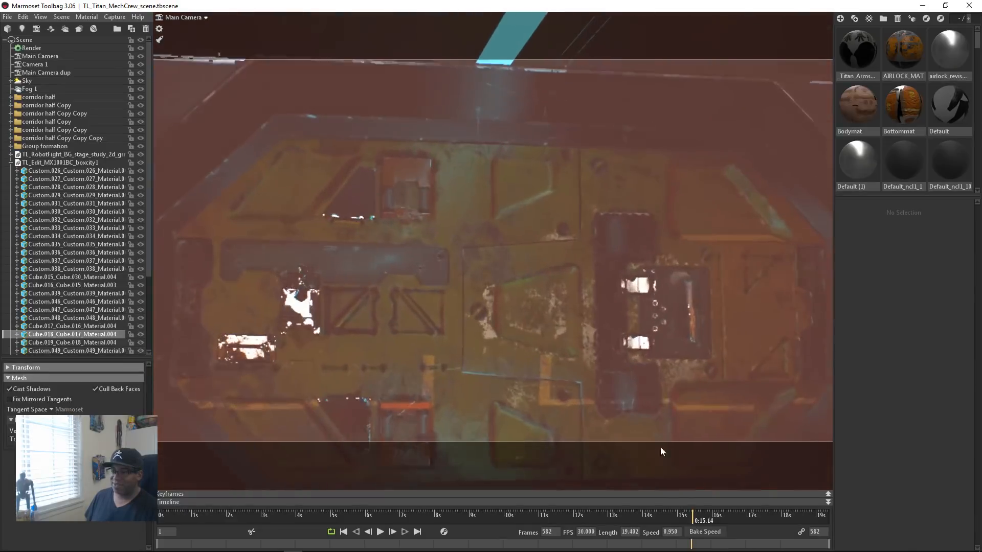
middle_drag(400, 408, 532, 314)
drag(532, 315, 375, 215)
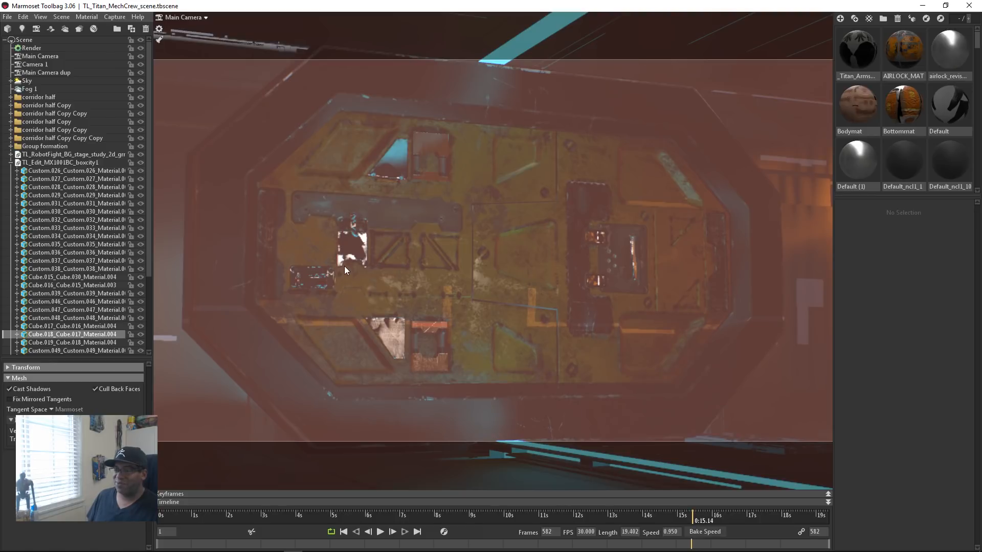
drag(533, 310, 432, 274)
drag(541, 324, 588, 346)
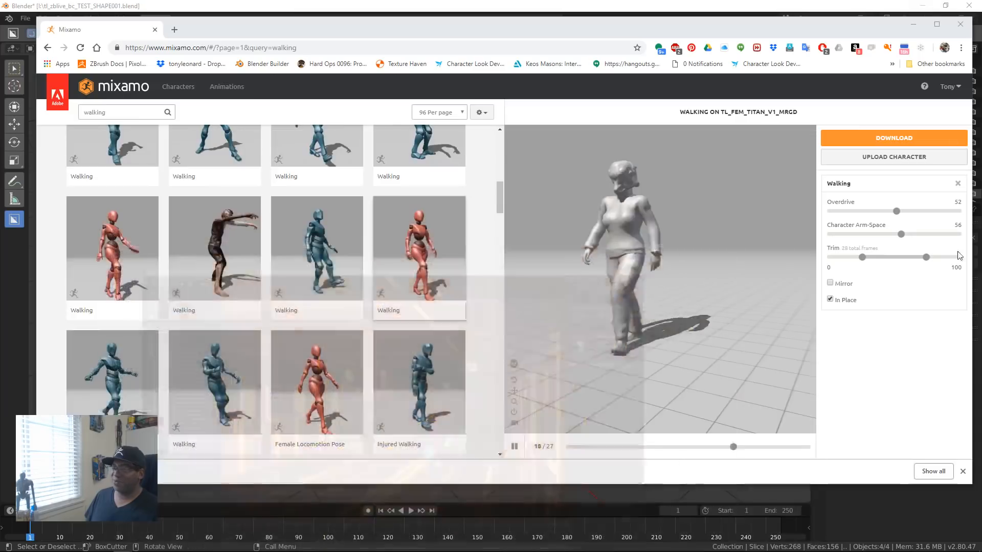
Step: Switch to Blender, look through its recently opened files without loading one, and minimize the window
key(alt+Tab)
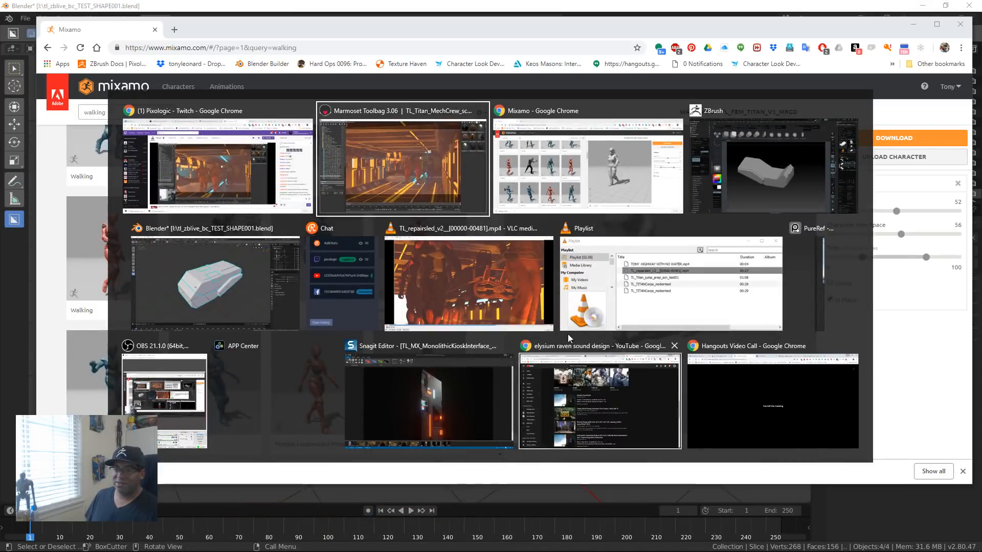
key(Tab)
key(Tab)
key(Tab)
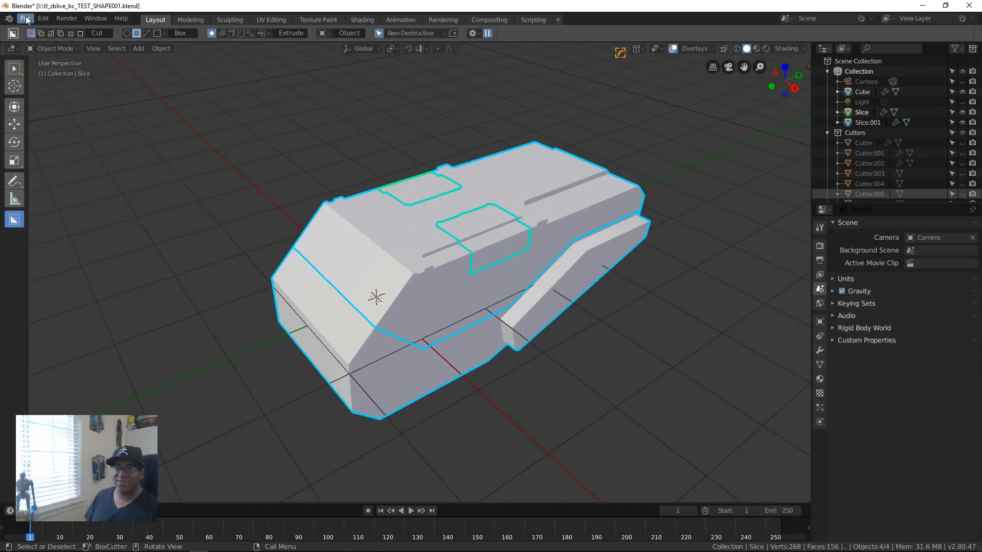
click(26, 19)
mouse_move(46, 197)
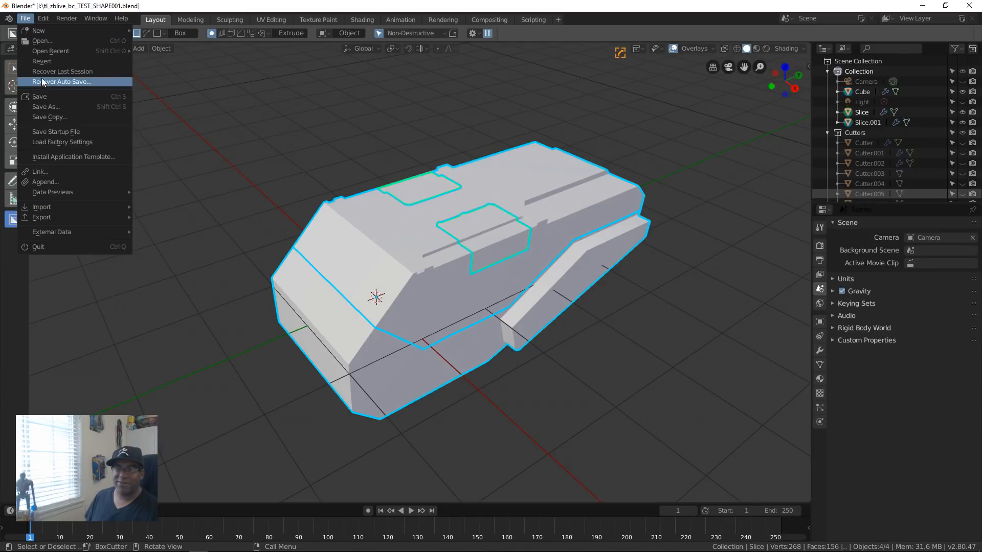
mouse_move(65, 48)
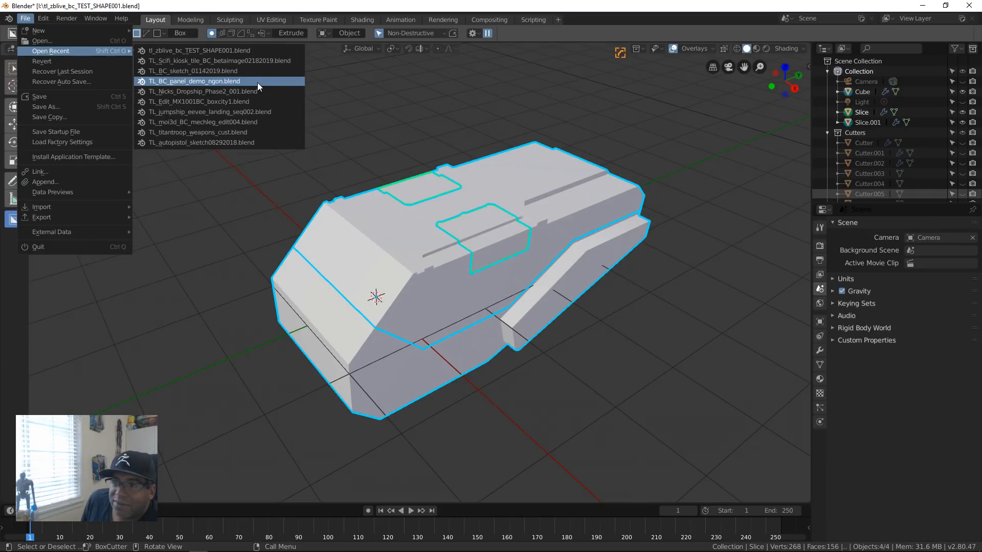
click(265, 173)
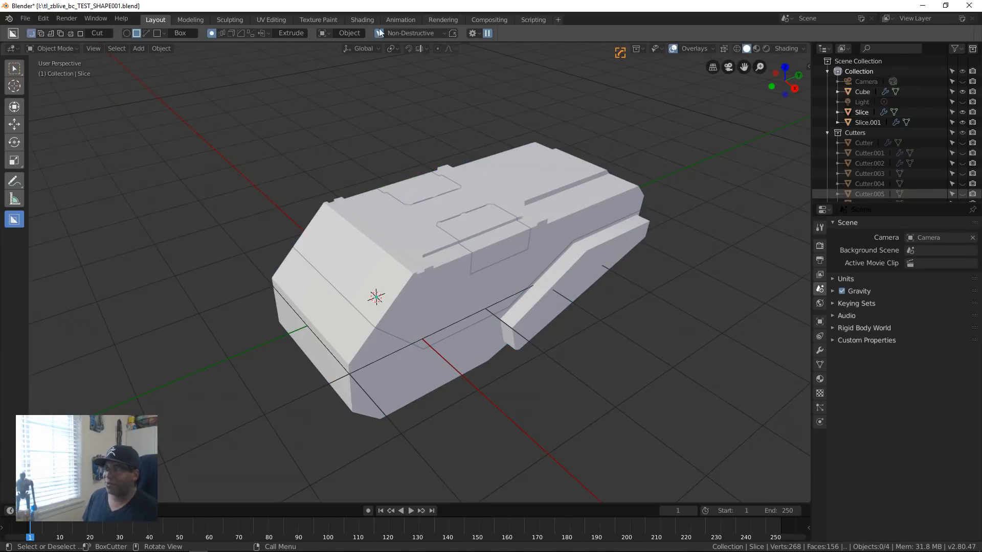
click(921, 9)
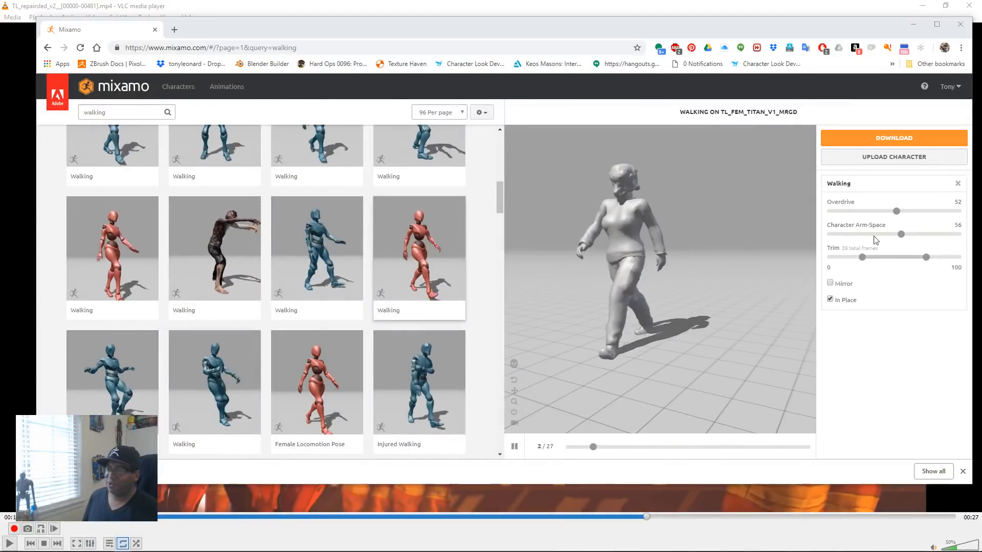
Step: Switch to Marmoset Toolbag and view the crew inside the corridor from outside its wall
key(alt+Tab)
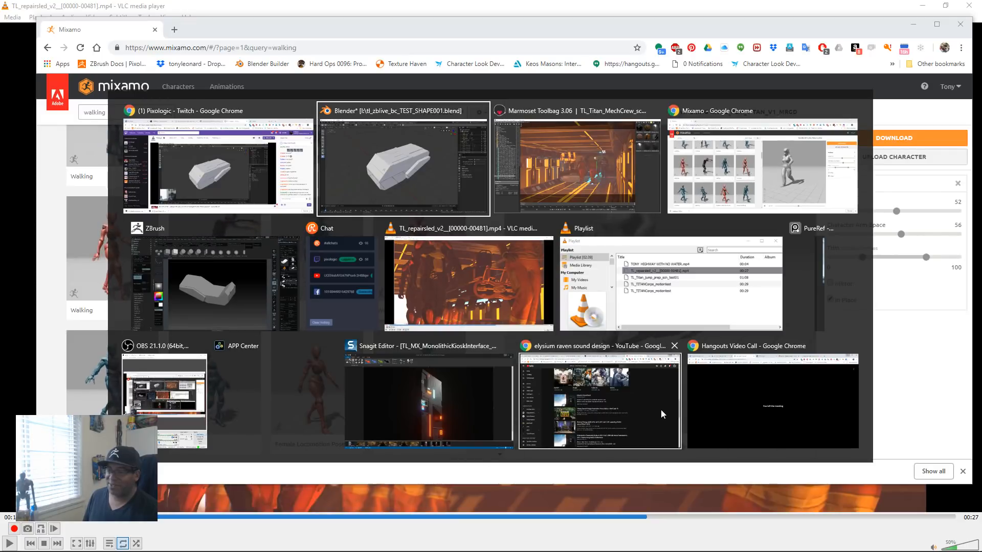
click(596, 192)
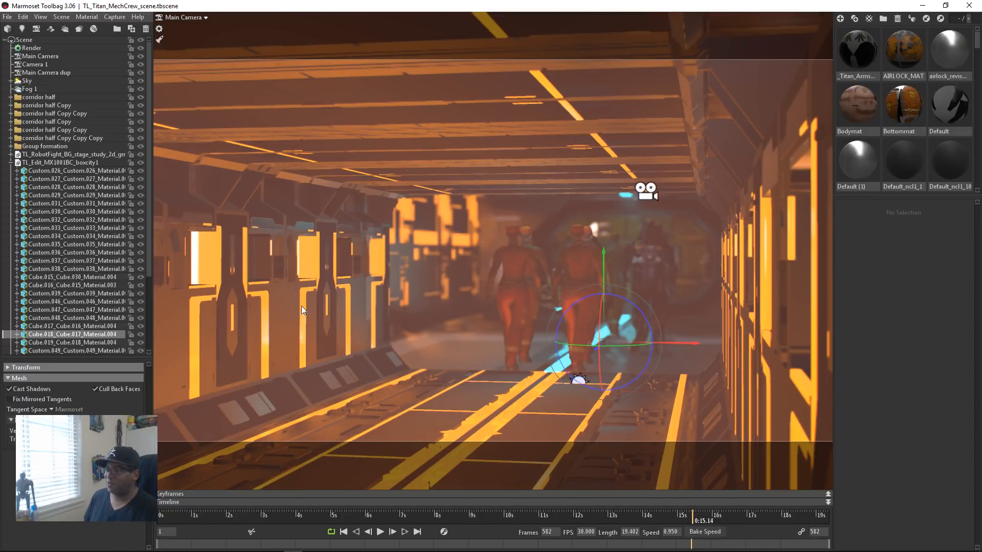
drag(463, 369, 508, 339)
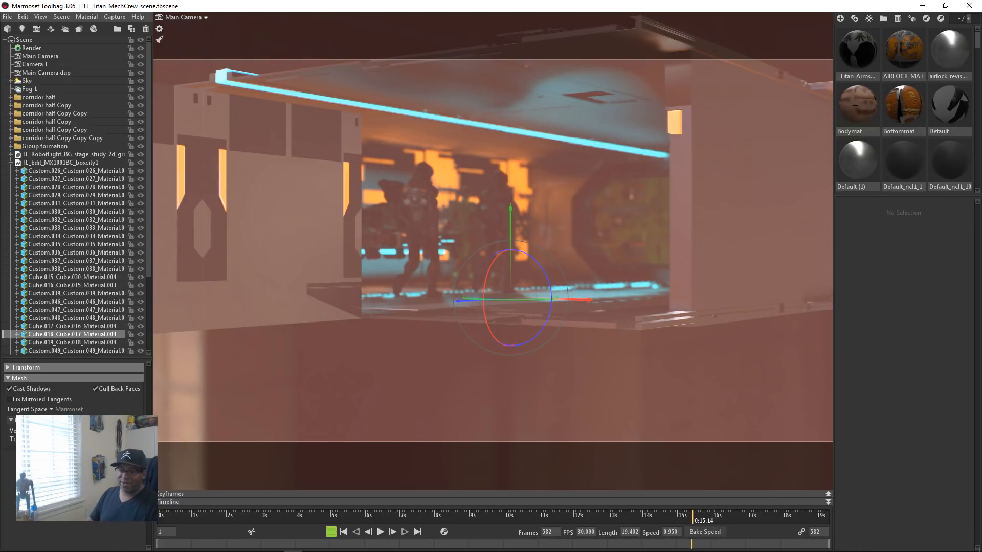
Step: Launch Cinema 4D with an empty project
mouse_move(405, 538)
click(351, 548)
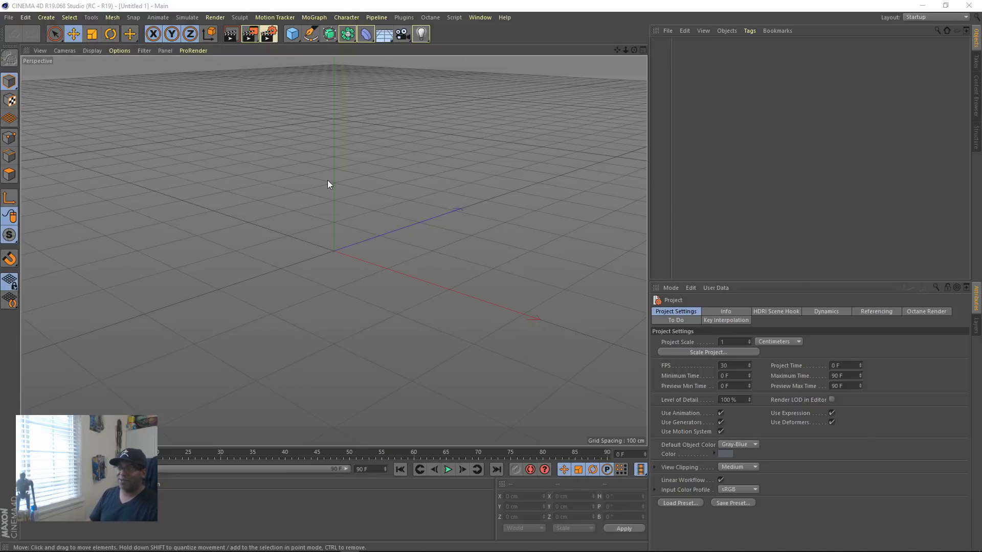
Step: Switch back to Marmoset Toolbag and start a new scene, saving the MechCrew scene's changes
key(alt+Tab)
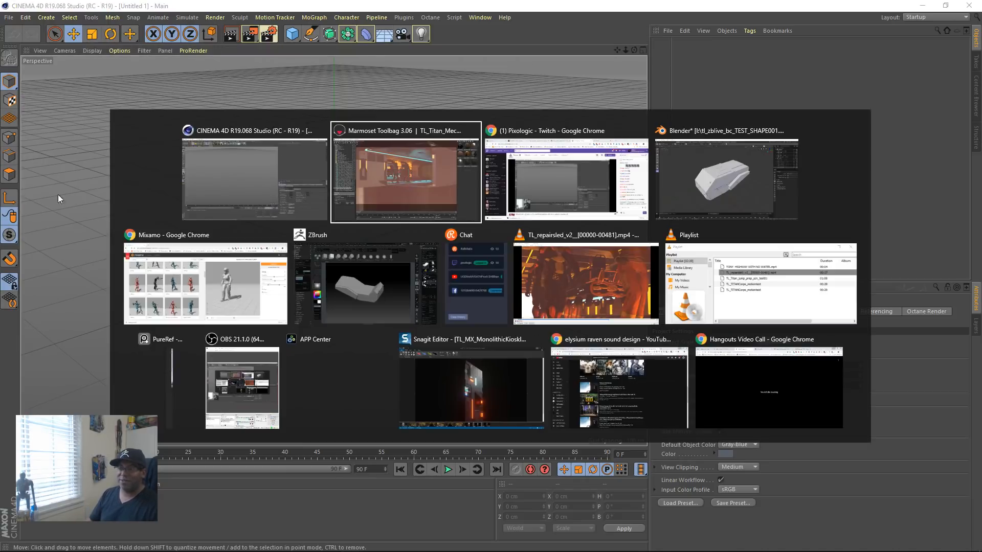
click(396, 190)
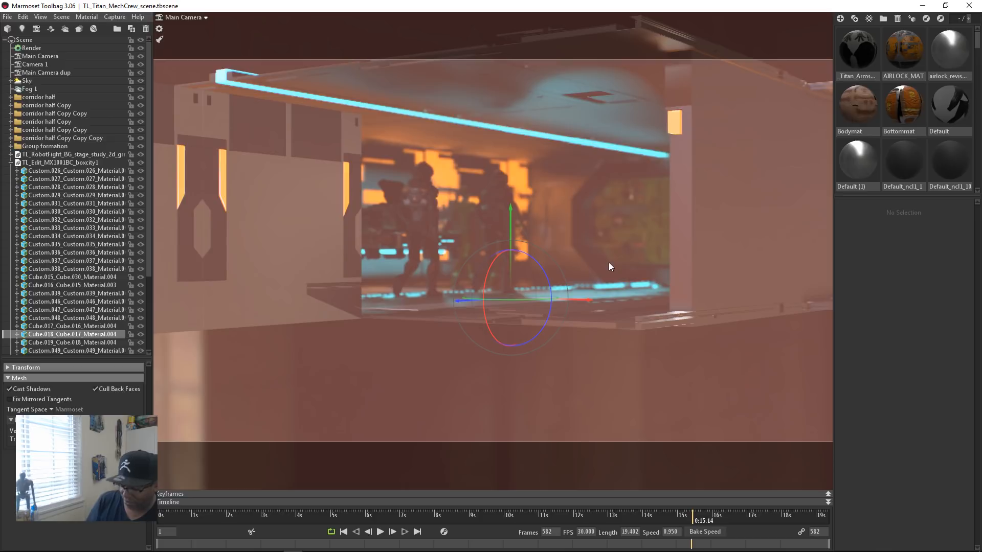
key(ctrl+n)
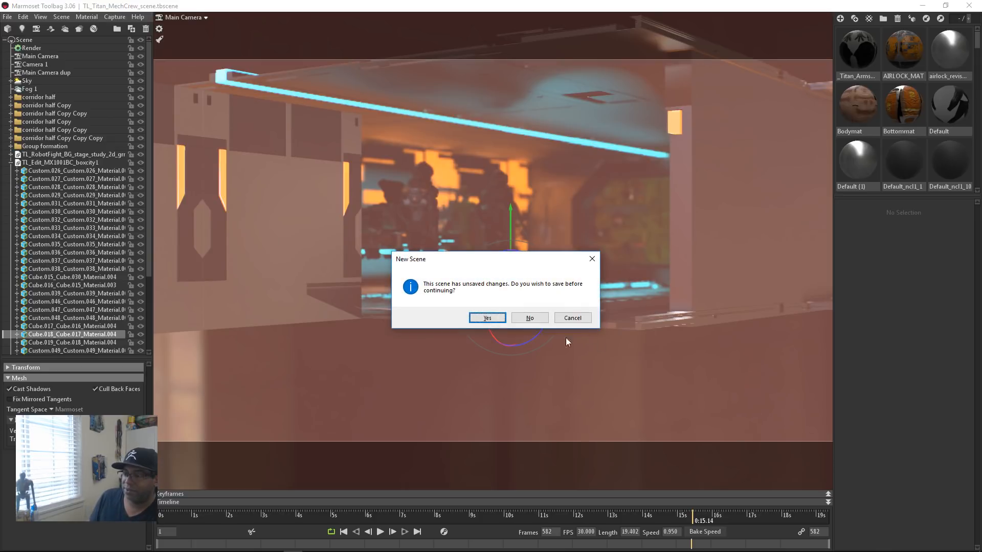
click(487, 318)
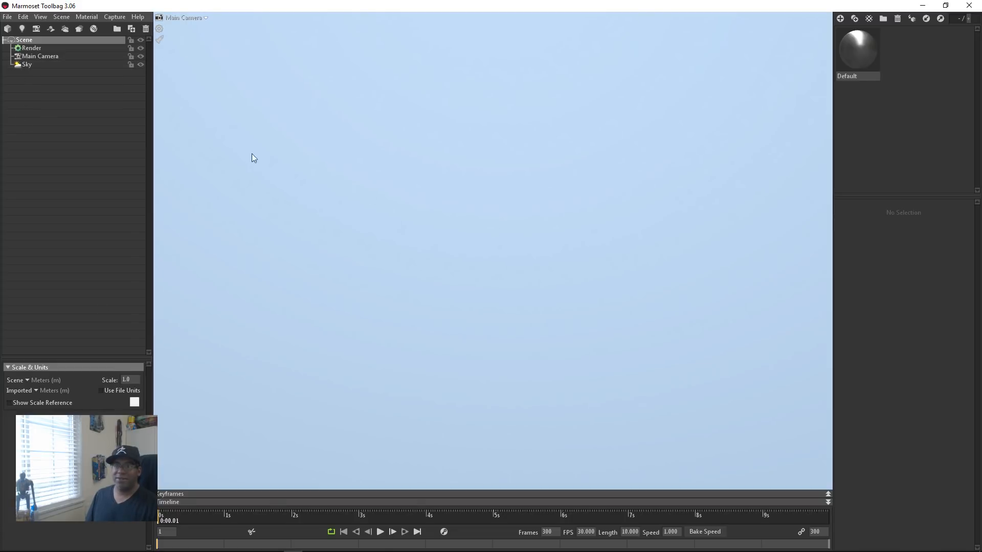
click(391, 226)
Step: Start a model import and browse to the New Volume (I:) drive
click(8, 16)
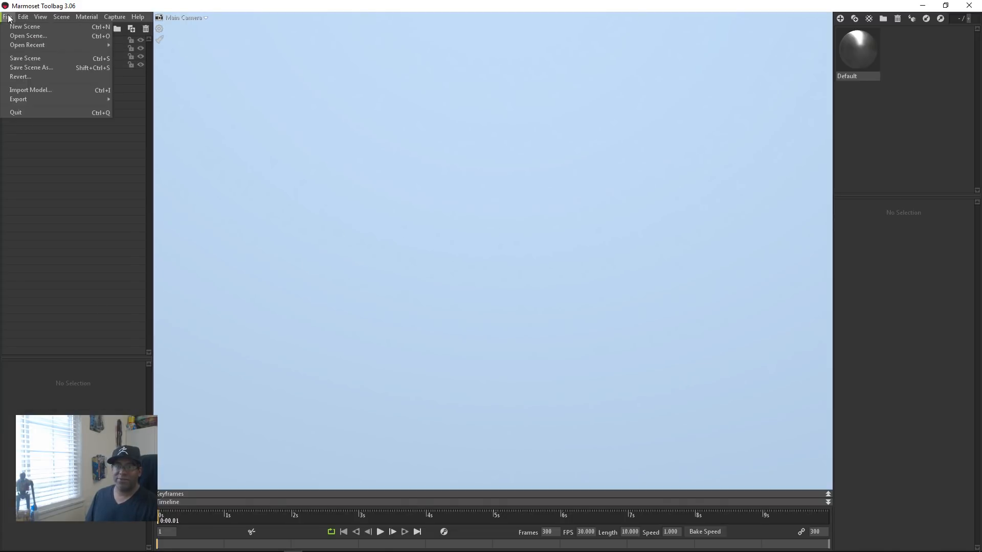
click(31, 89)
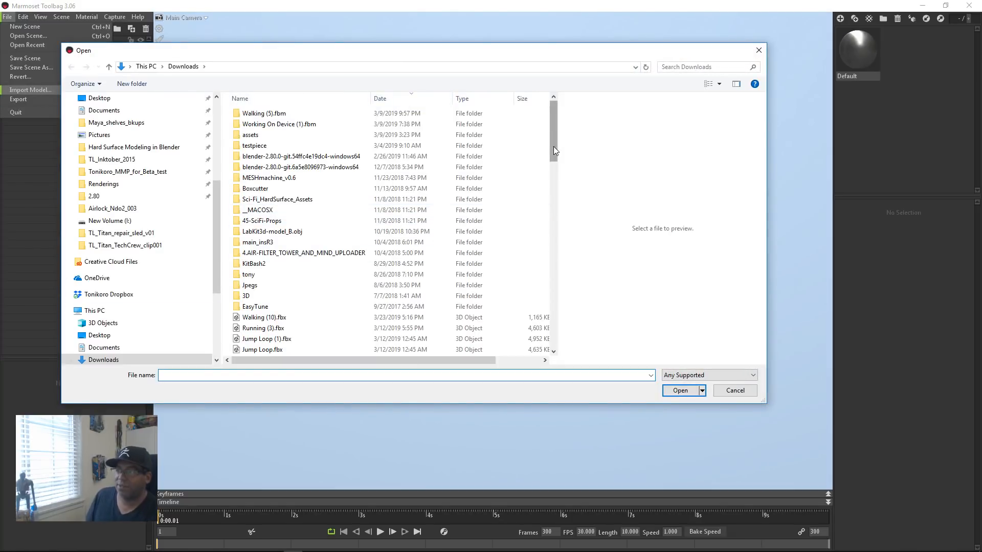
drag(556, 144, 558, 156)
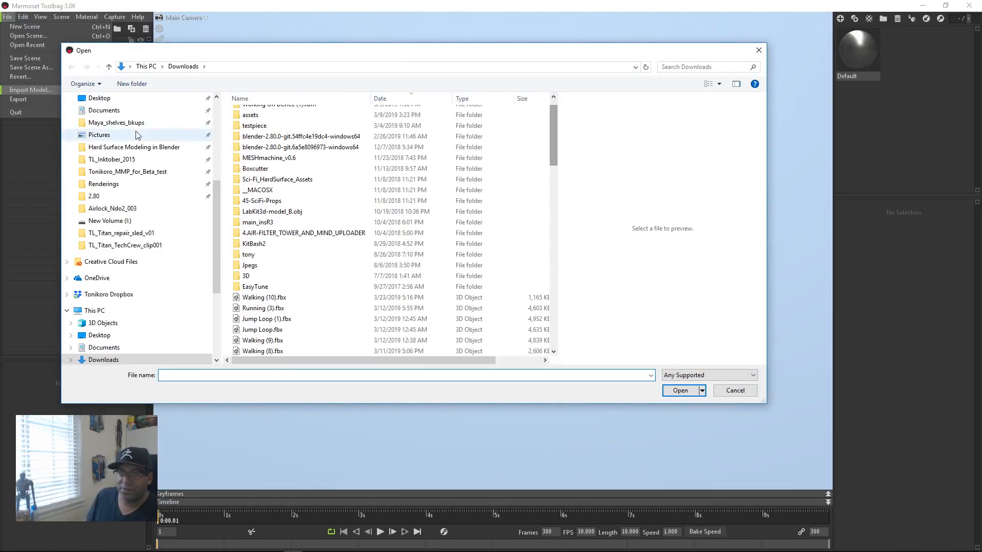
scroll(156, 300, down, 3)
scroll(156, 300, down, 2)
click(127, 335)
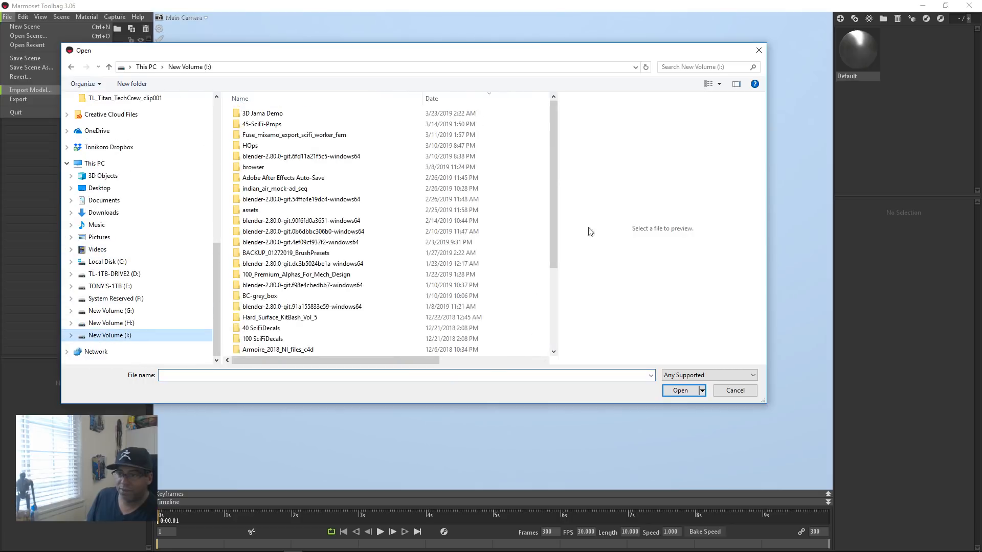
Step: Sort the drive's folders by date, oldest first, and open the TL_Titan_corridor_set_scene_01 folder
scroll(323, 206, down, 10)
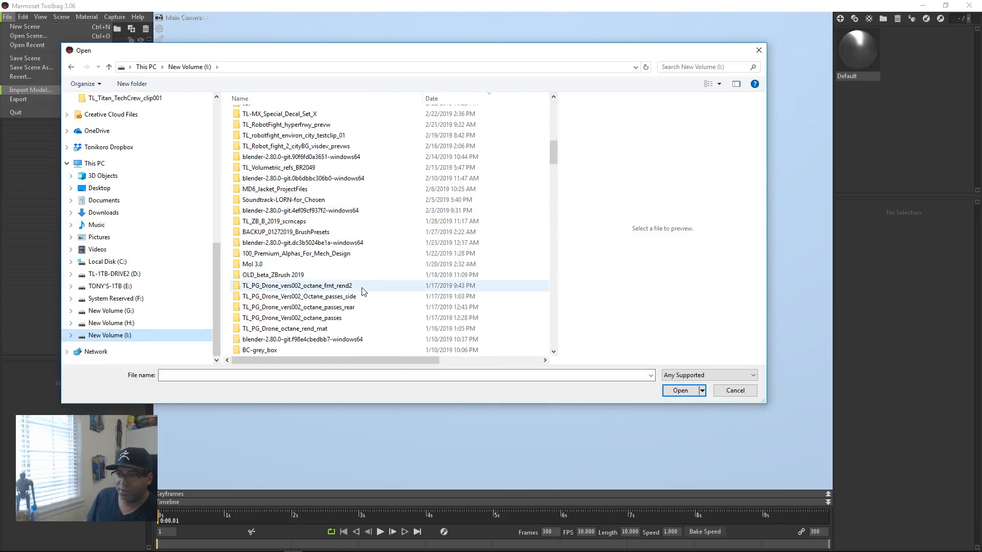
scroll(370, 288, down, 3)
scroll(372, 289, up, 4)
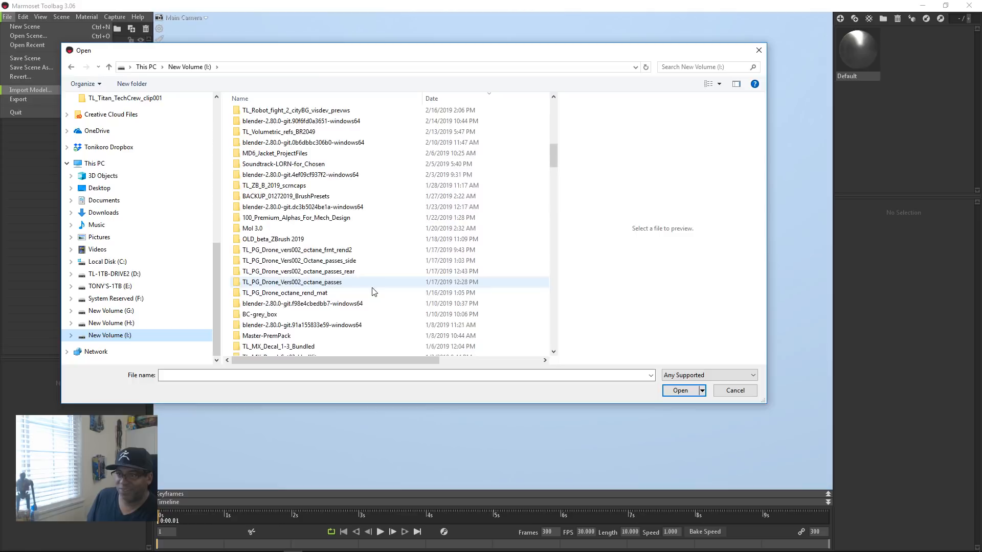
click(460, 98)
scroll(356, 309, down, 6)
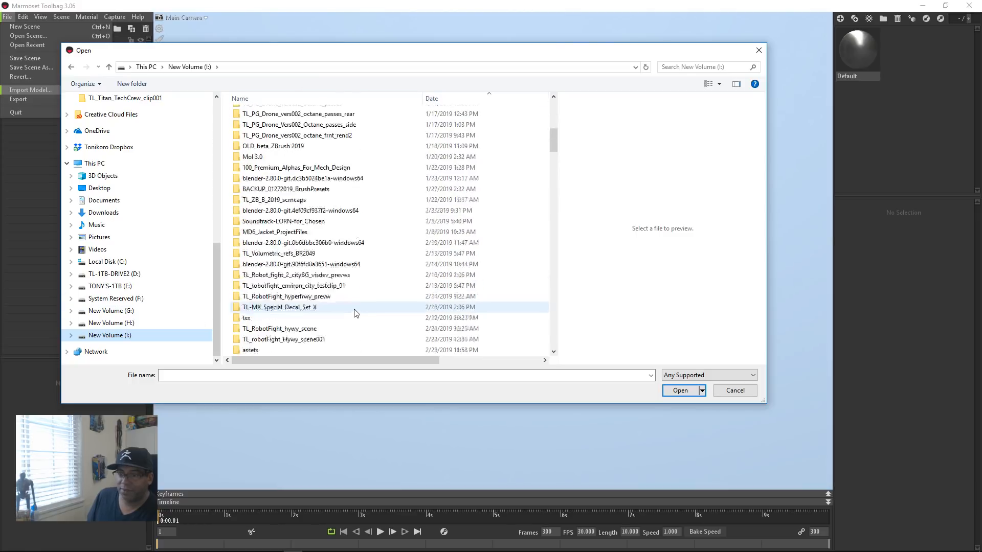
scroll(372, 311, down, 8)
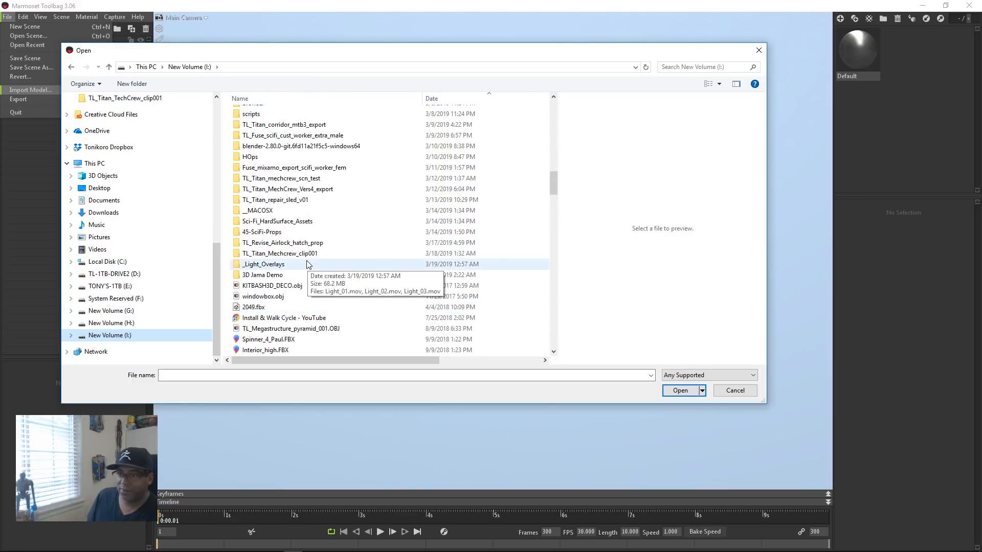
scroll(307, 184, up, 1)
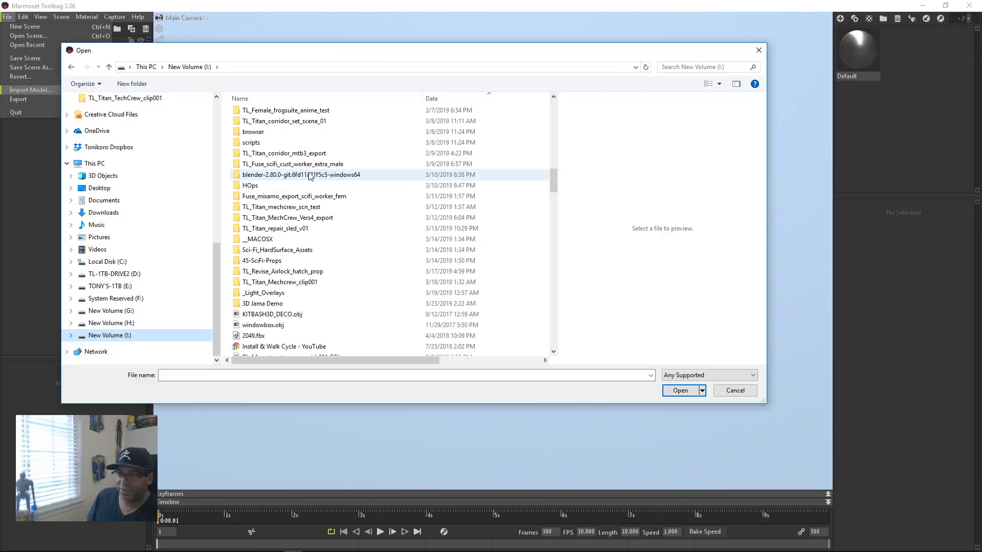
double_click(358, 121)
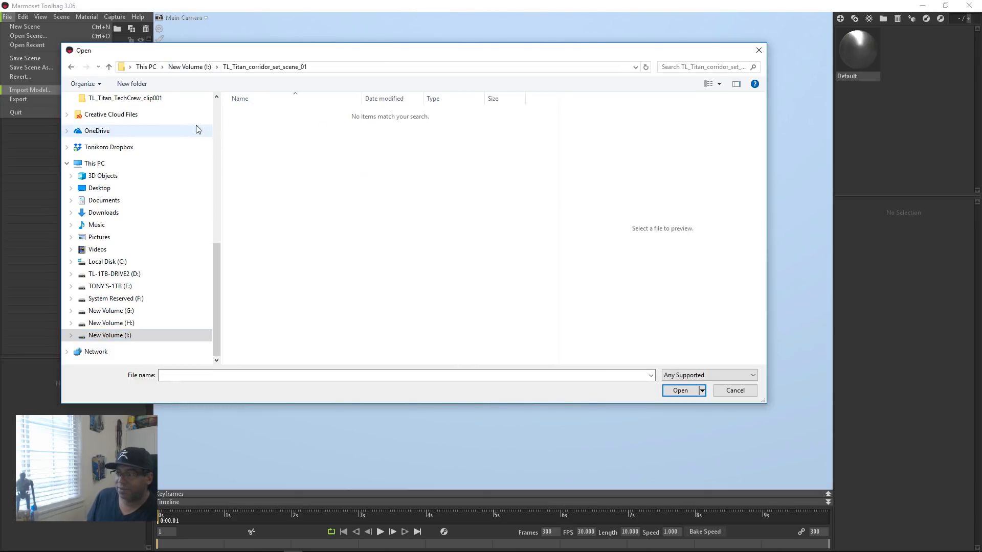
Step: Limit the file type to Wavefront Object (*.obj) and go back up to New Volume (I:)
click(696, 375)
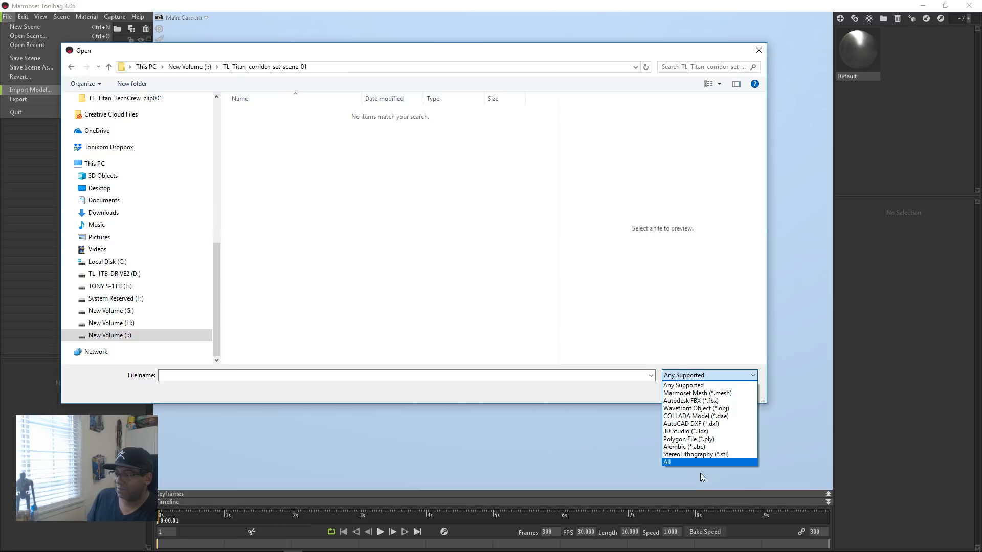
click(695, 408)
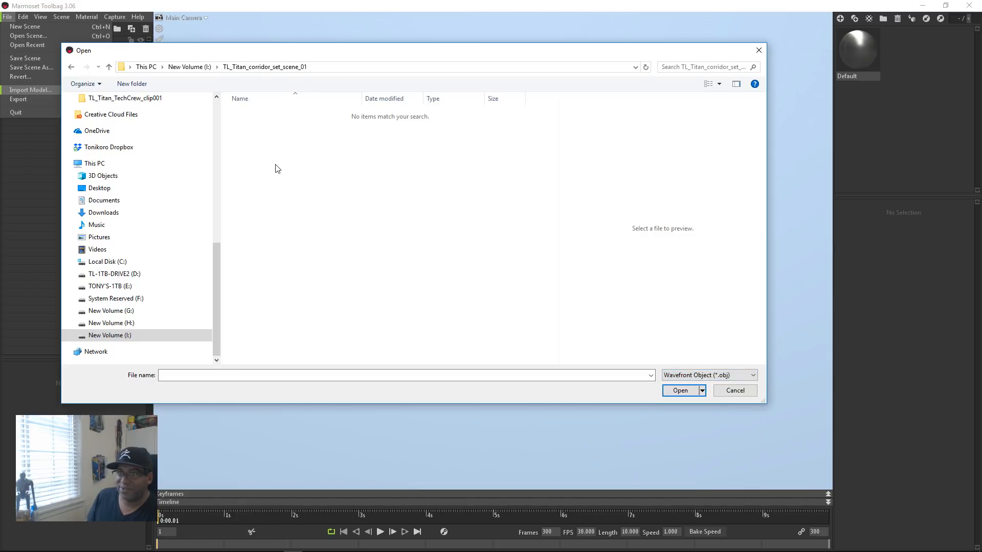
click(190, 67)
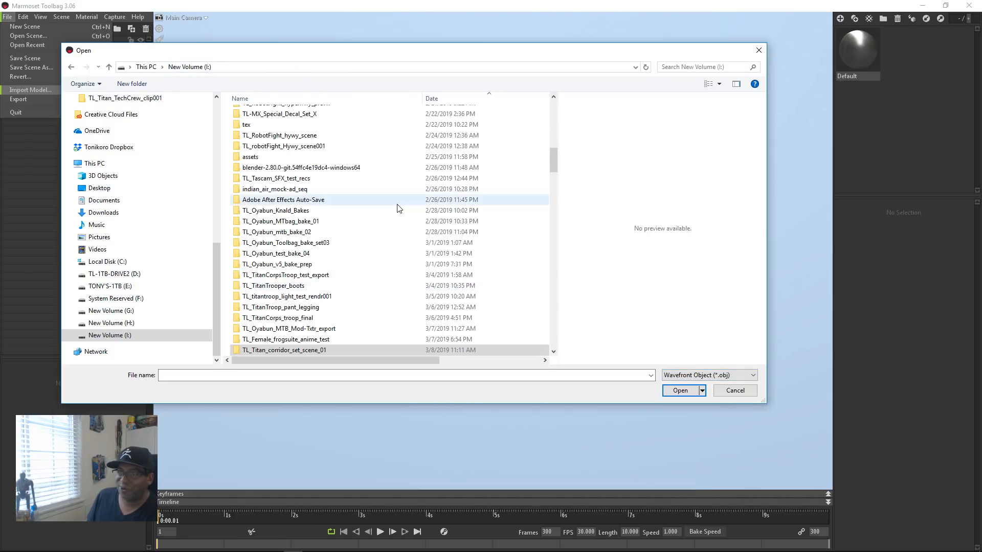
Step: Try to import TL_Titan_corridor_set_MTB3_export.obj from the TL_Titan_corridor_mtb3_export folder
scroll(397, 208, up, 7)
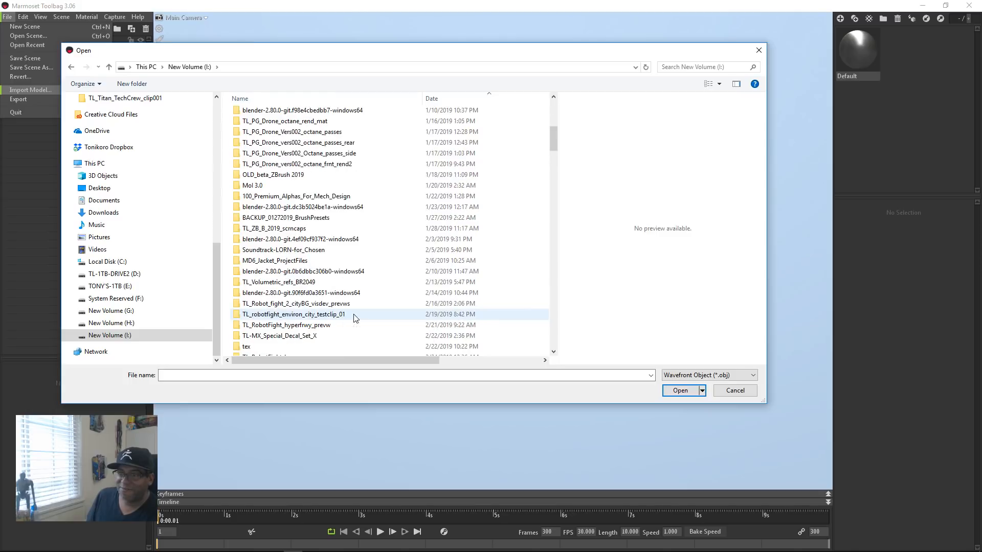
scroll(355, 318, up, 5)
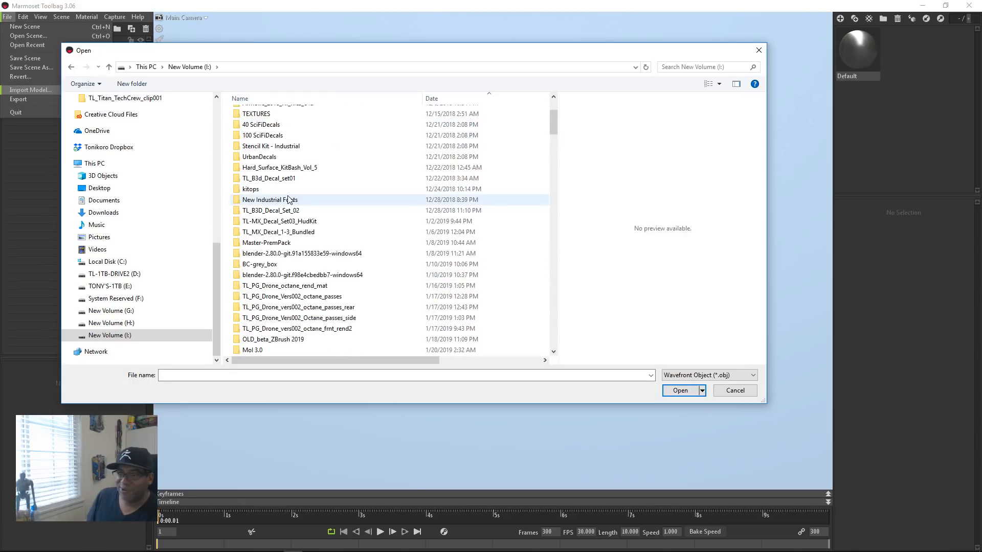
scroll(290, 199, down, 3)
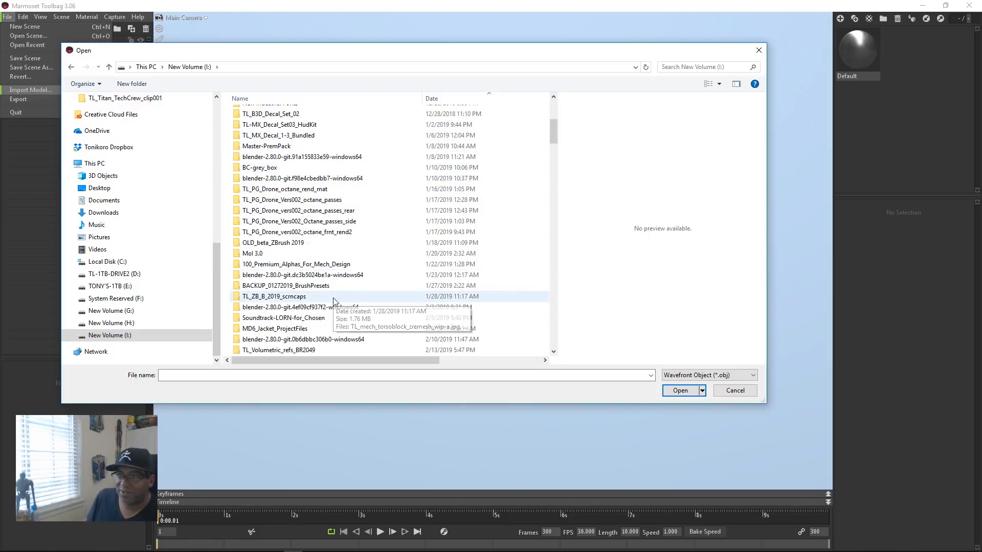
scroll(289, 275, down, 2)
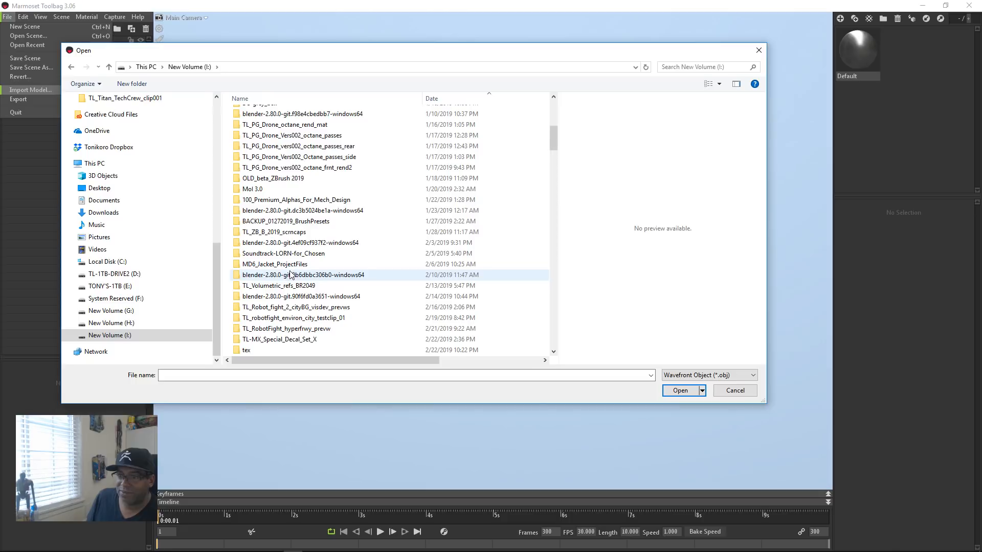
scroll(290, 275, down, 10)
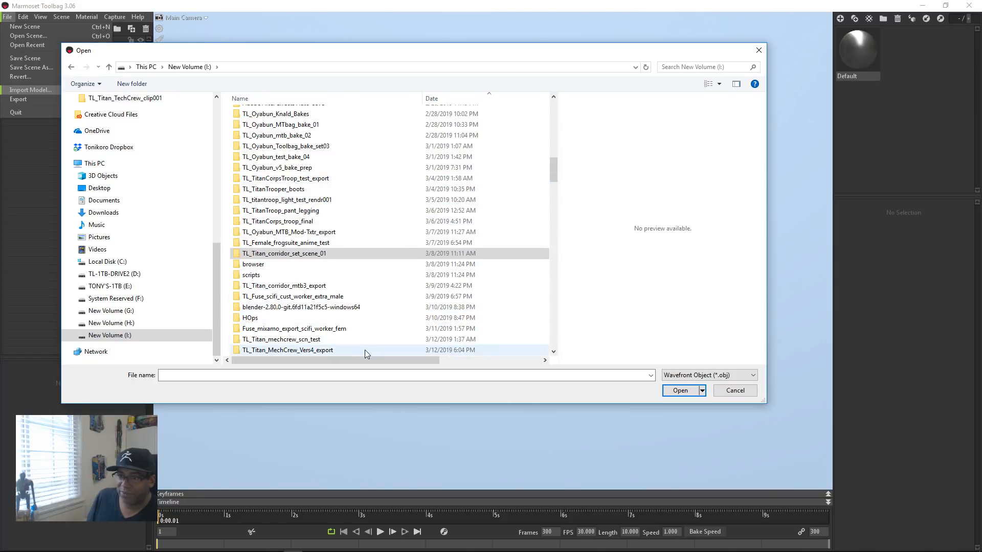
scroll(371, 330, down, 1)
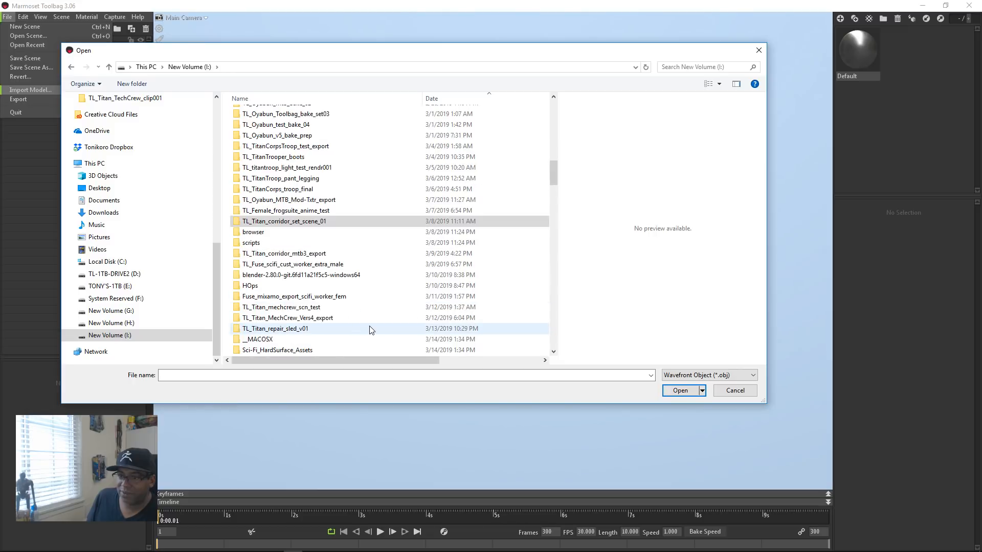
double_click(284, 255)
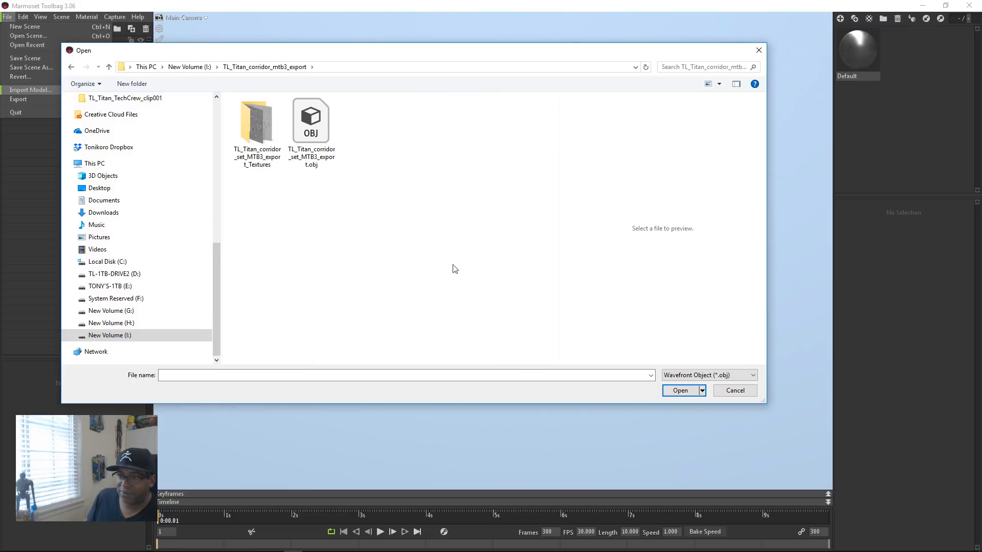
click(311, 128)
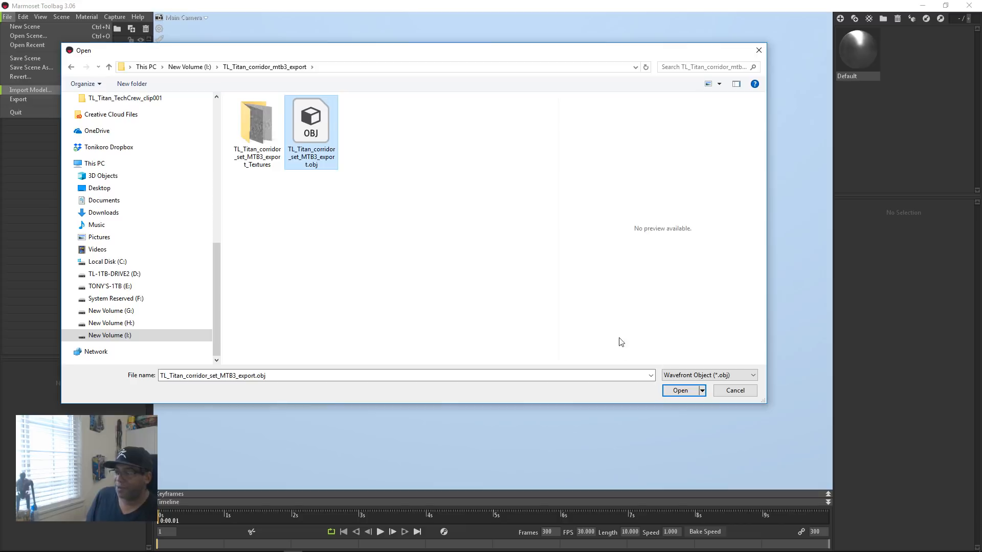
click(695, 390)
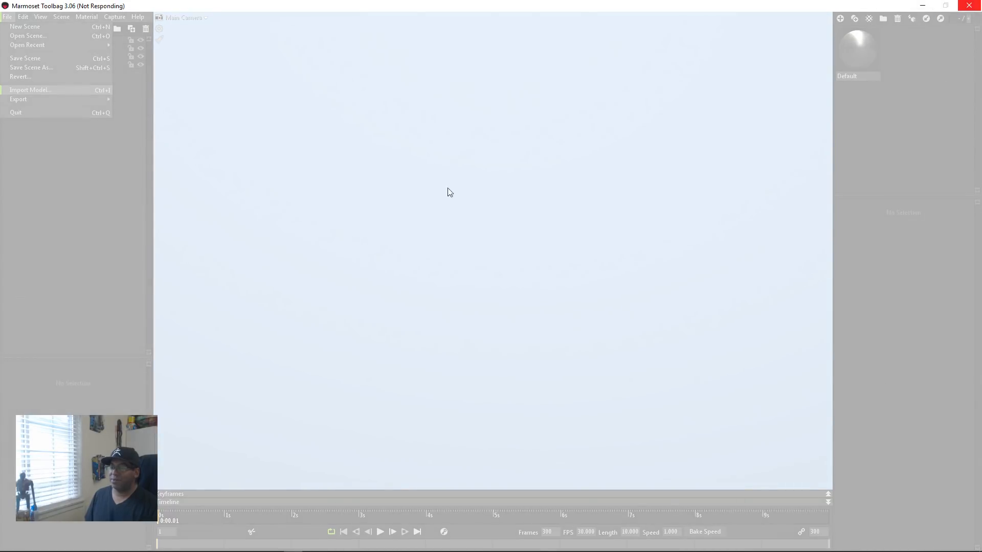
Step: Switch to Cinema 4D, force-quit Marmoset Toolbag through Task Manager, and close Task Manager
key(alt+Tab)
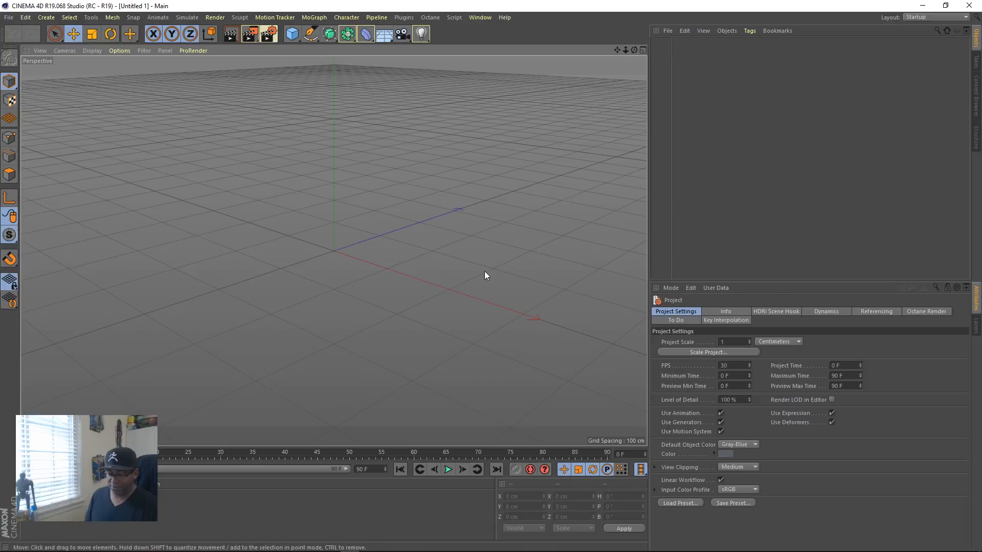
key(ctrl+alt+Delete)
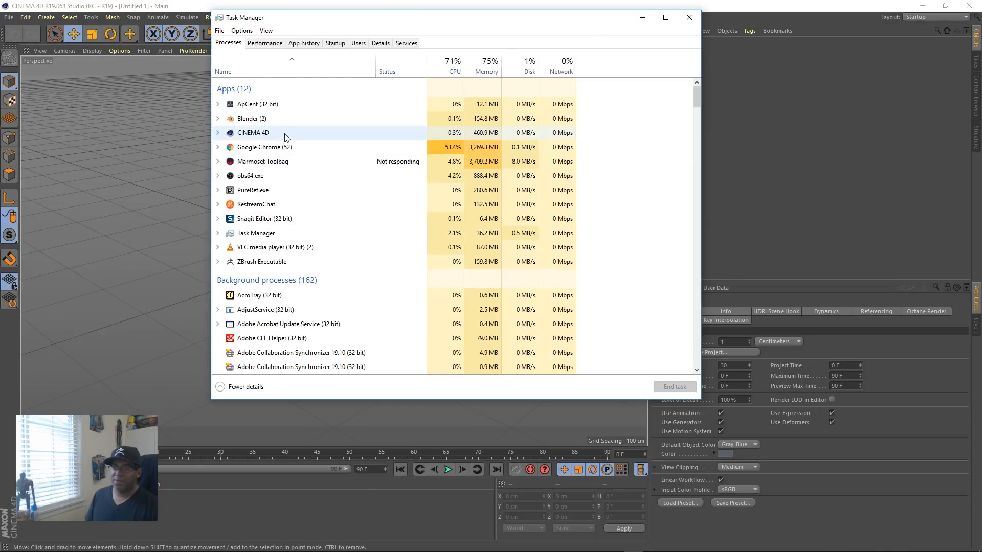
click(262, 162)
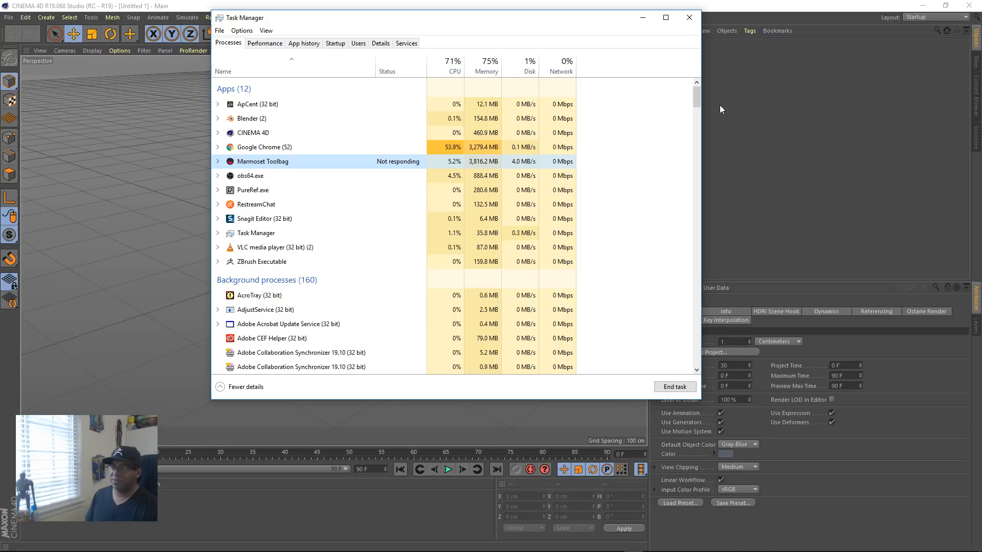
click(675, 387)
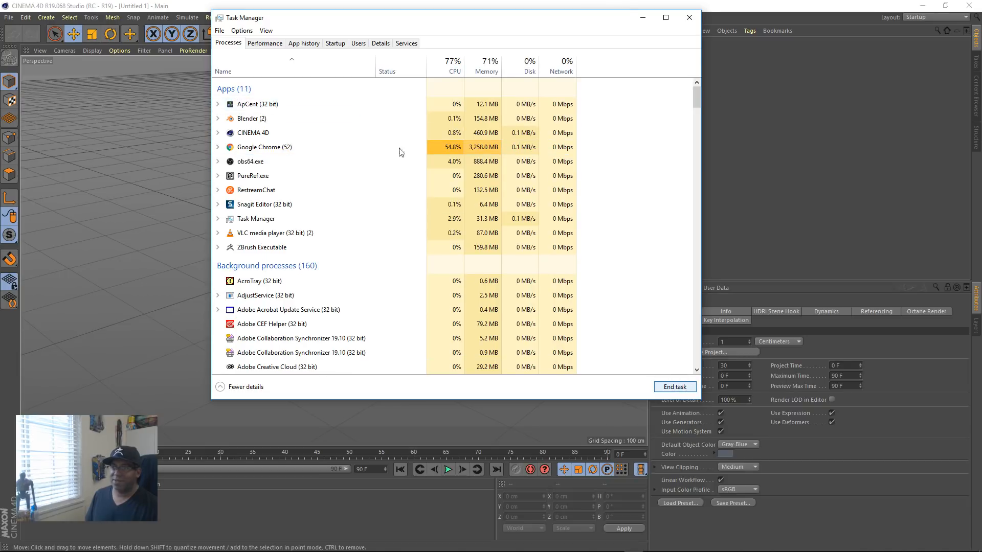
click(689, 17)
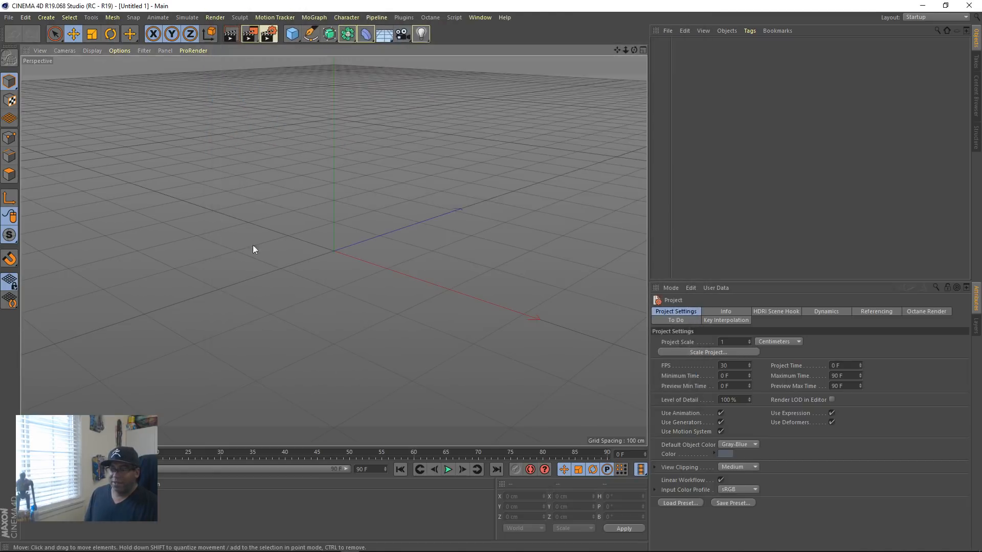
Step: Switch to Marmoset Toolbag, select the Main Camera in the empty scene, and return to Cinema 4D
click(293, 545)
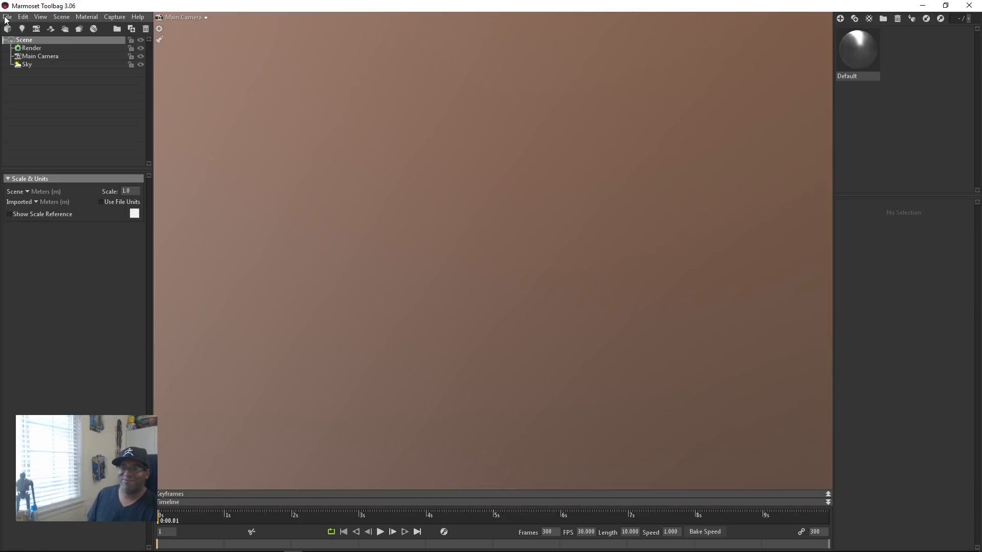
click(81, 57)
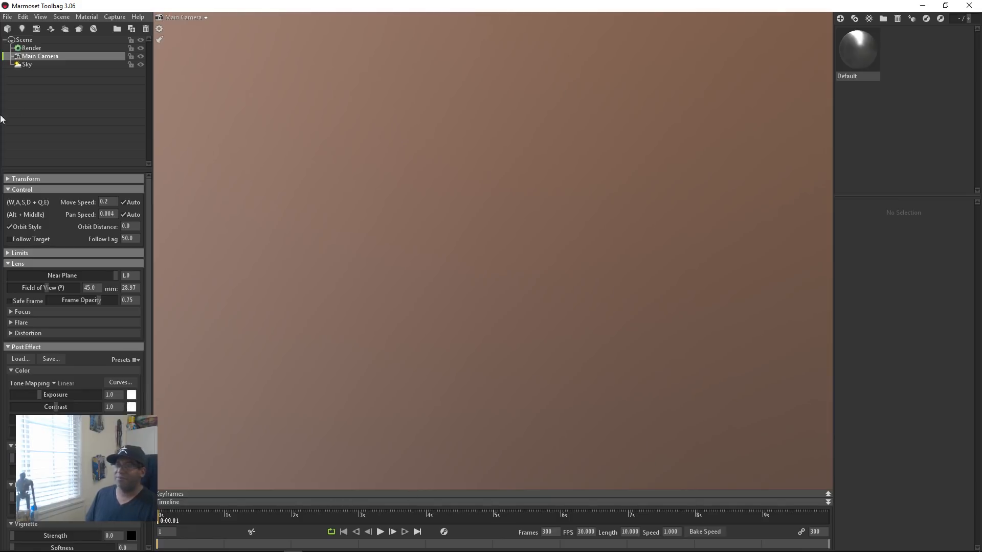
key(alt+Tab)
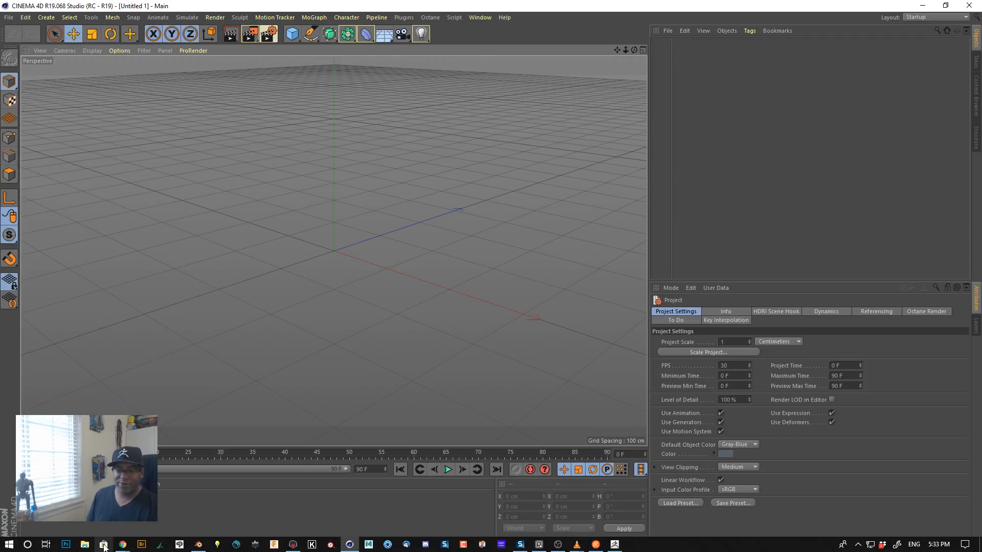
Step: Open File Explorer and go to the TL_Titan_corridor_mtb3_export folder on New Volume (I:)
key(super+e)
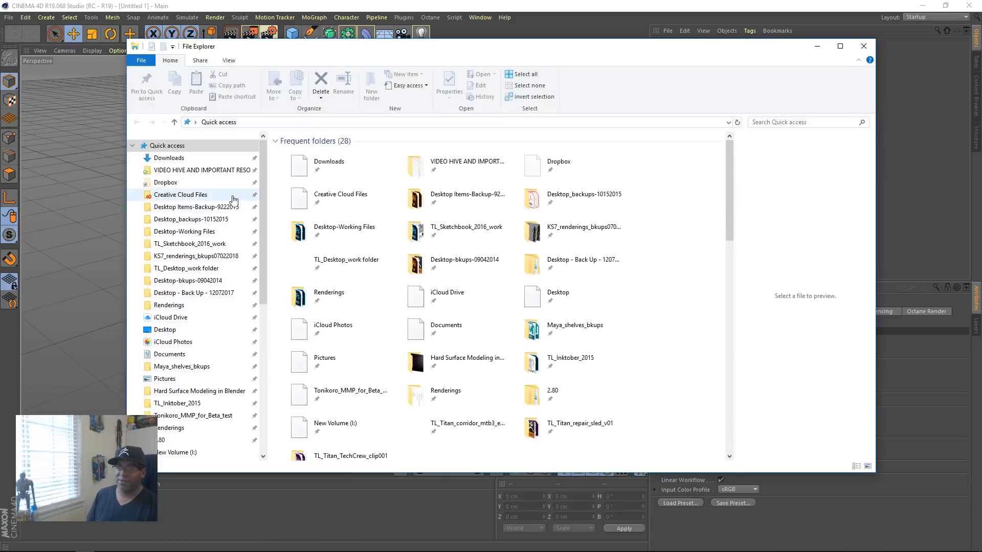
scroll(194, 306, down, 3)
click(163, 358)
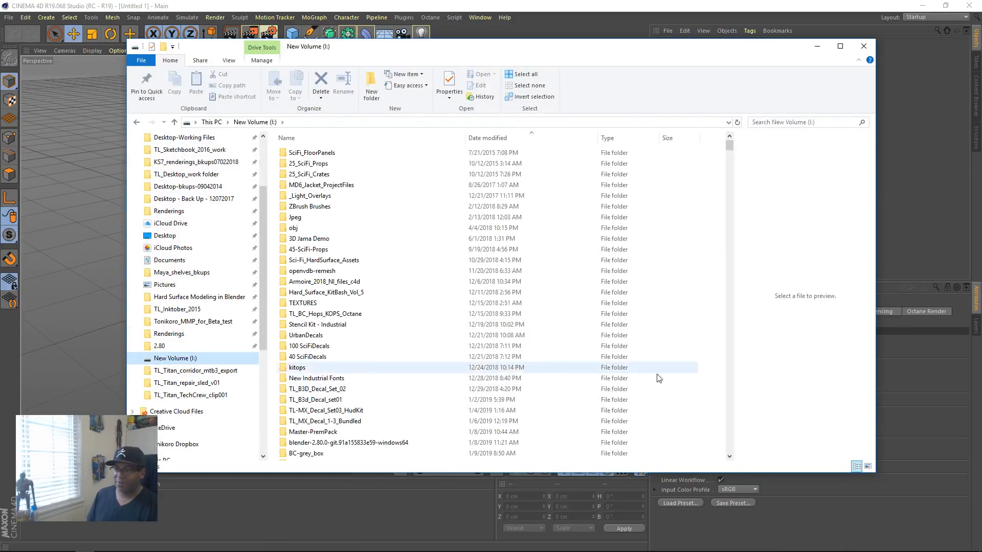
scroll(450, 358, down, 10)
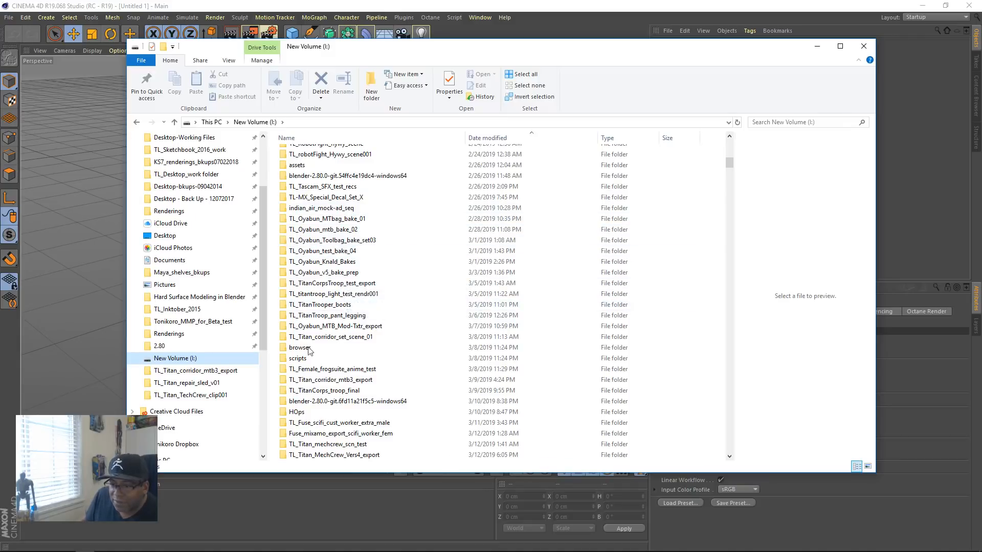
click(357, 380)
double_click(356, 380)
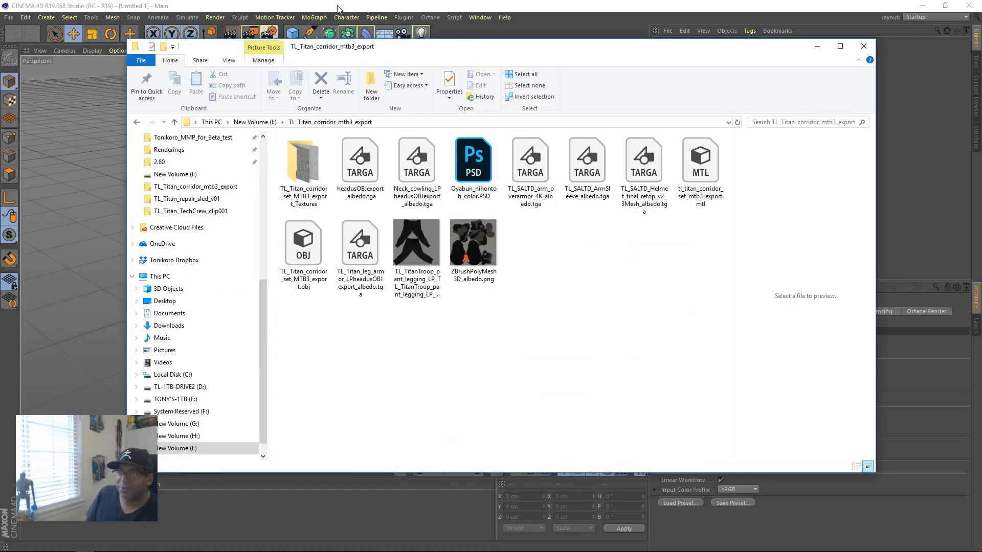
Step: Move the folder window off the main screen and try to load the exported corridor model from it into Marmoset Toolbag's viewport
drag(662, 48, 833, 61)
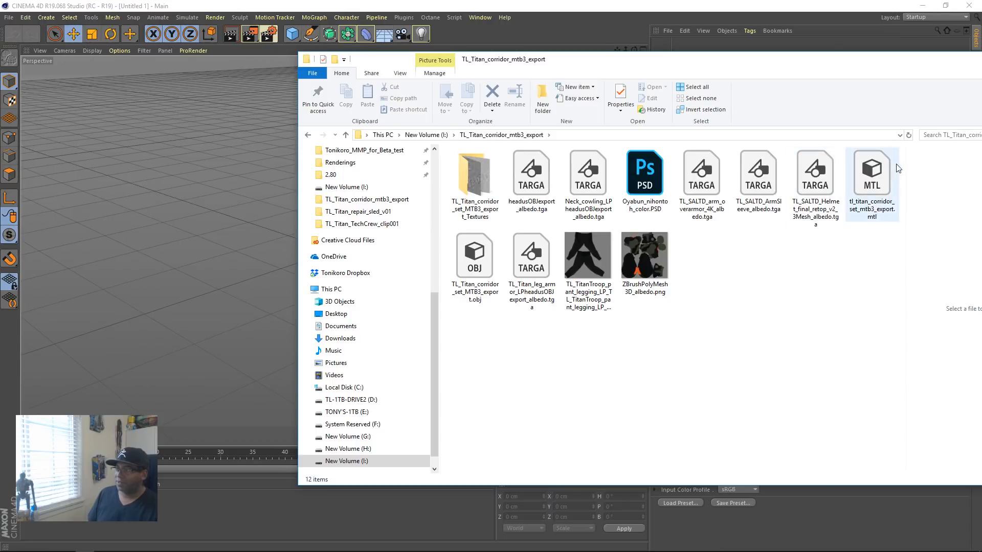
click(874, 178)
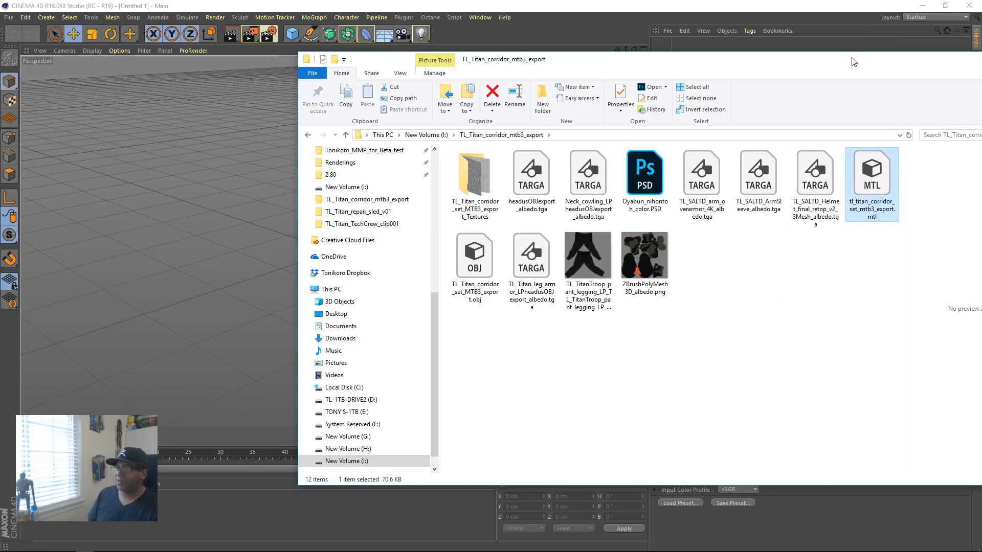
drag(851, 58, 981, 105)
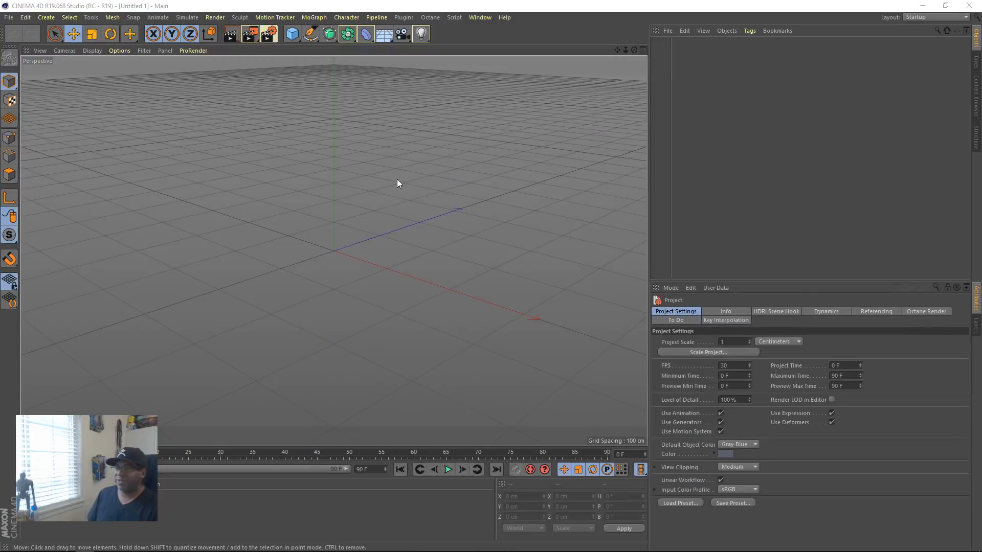
key(alt+Tab)
click(472, 183)
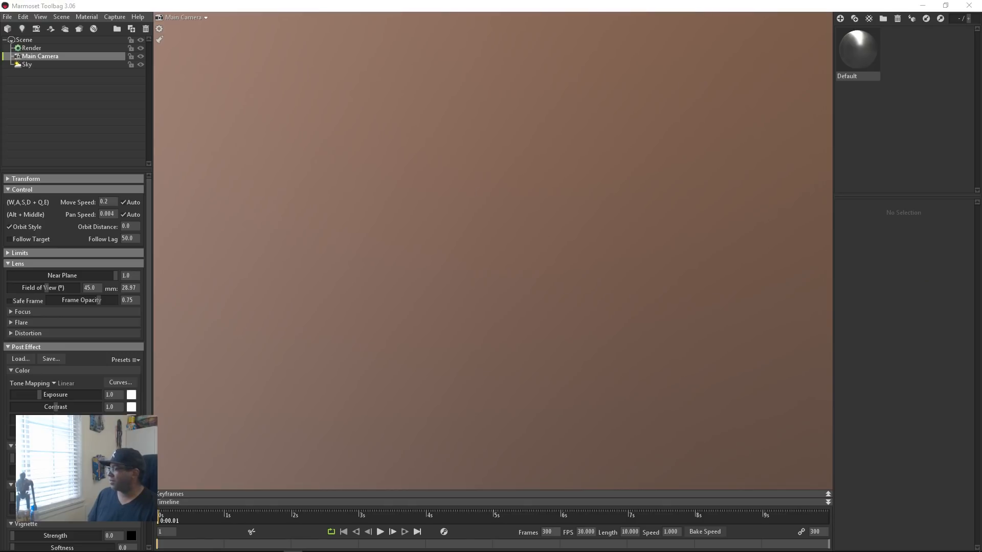
drag(981, 317, 381, 329)
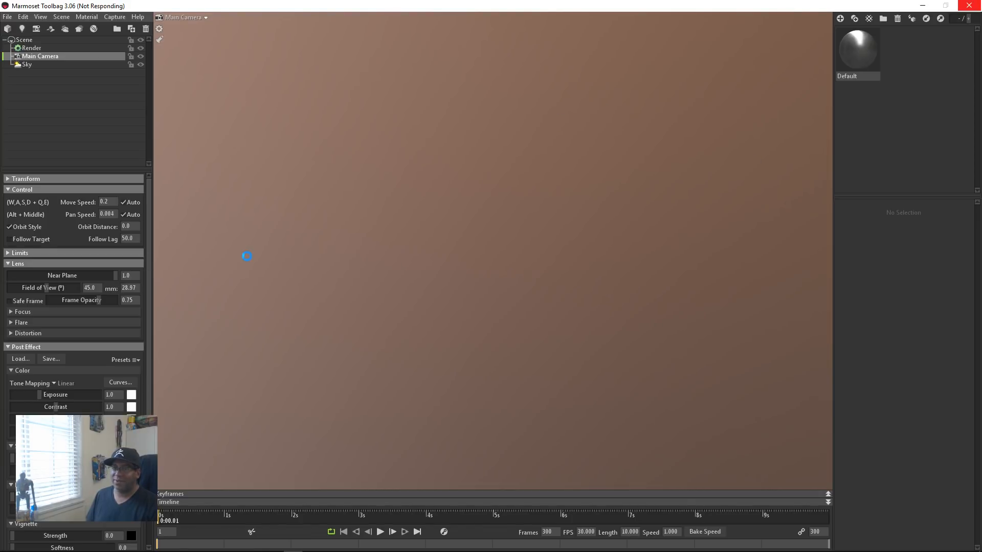
key(alt+Tab)
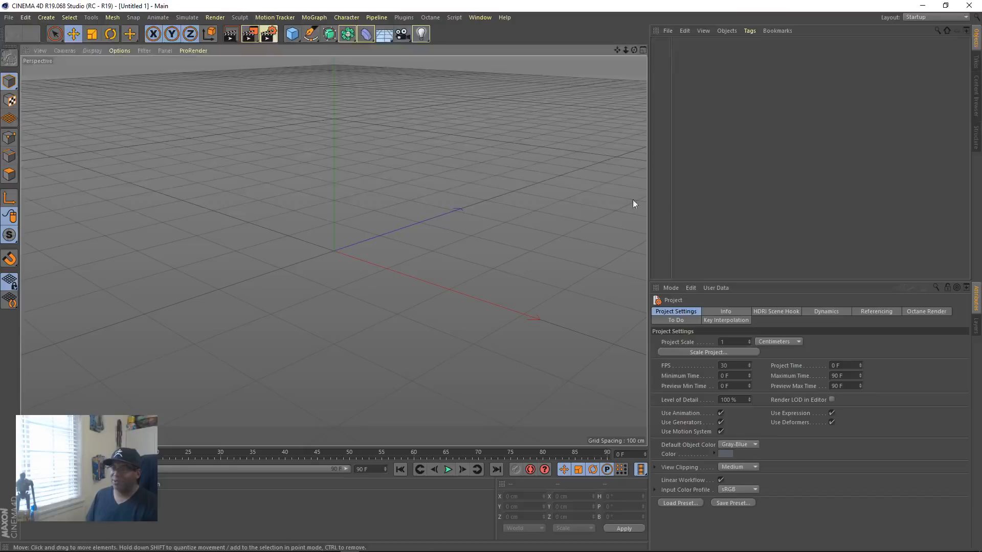
key(alt+Tab)
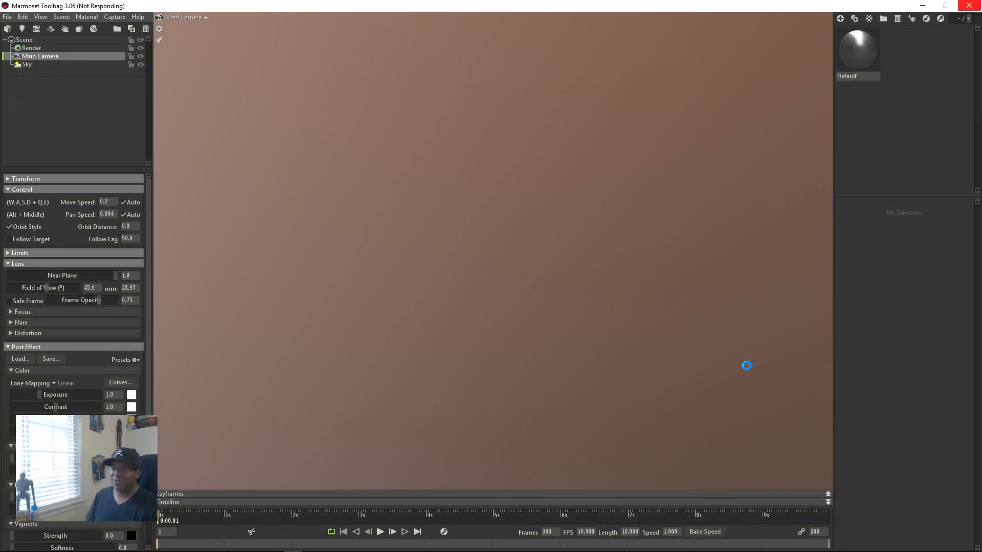
key(alt+Tab)
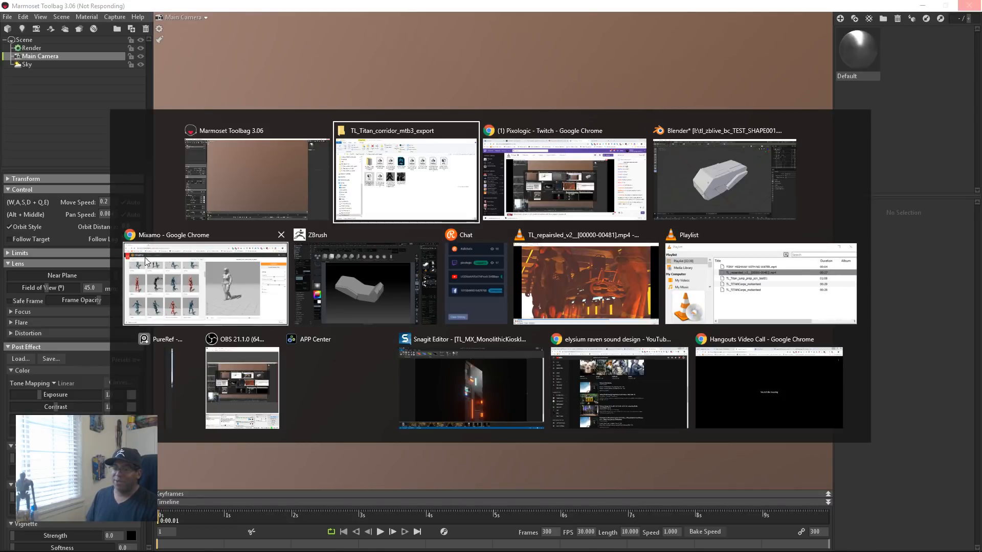
click(86, 541)
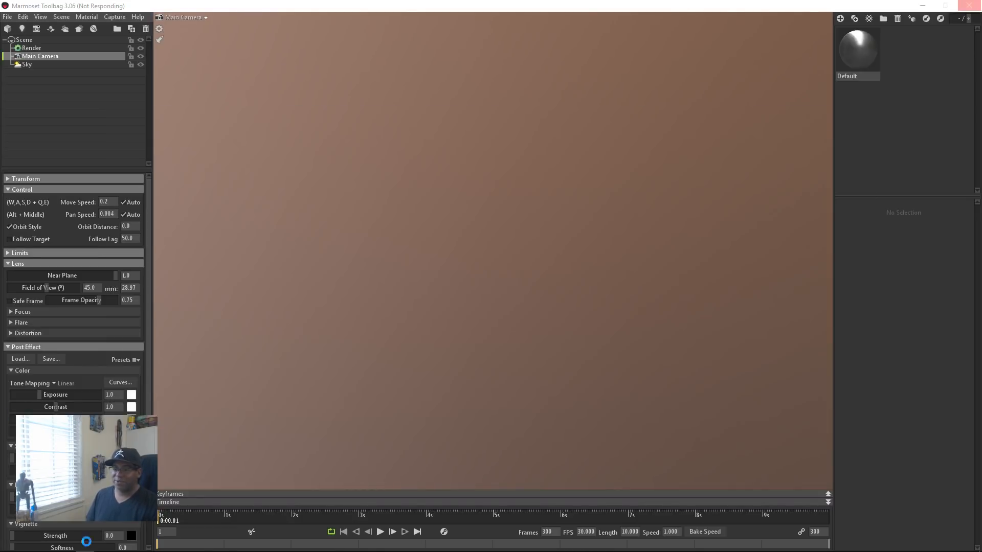
mouse_move(454, 551)
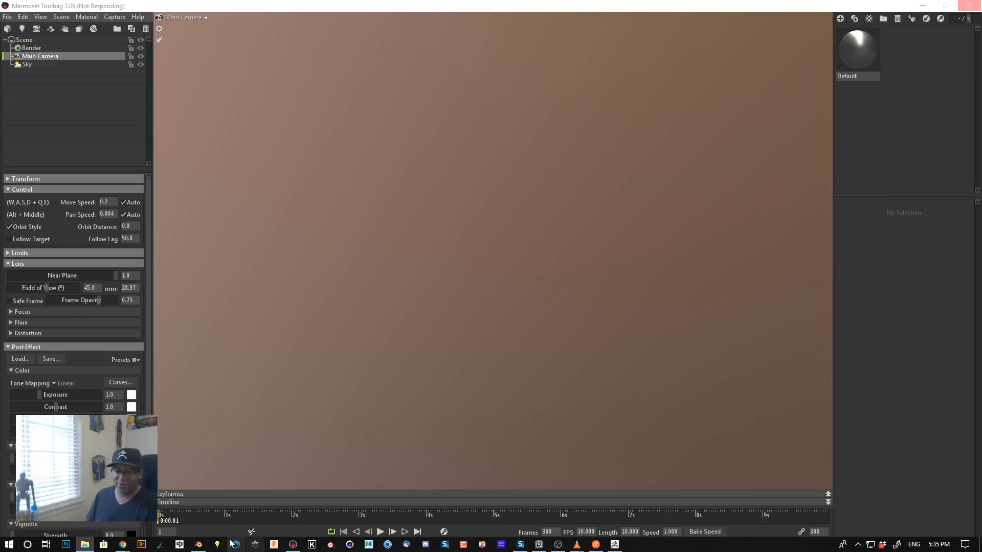
Step: Switch to Blender and look through the folders and blend files on New Volume (I:) for a scene to open
click(198, 544)
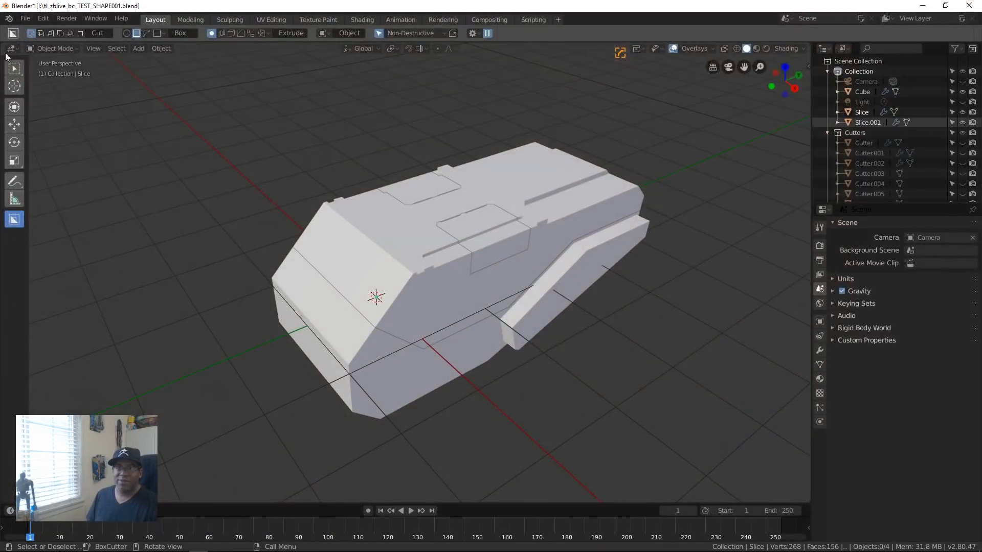
click(24, 19)
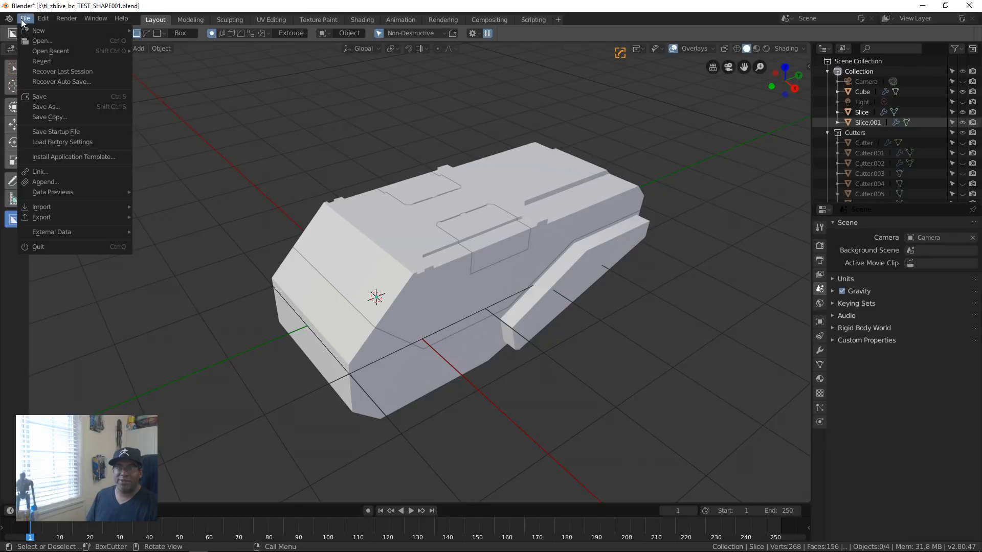
mouse_move(73, 51)
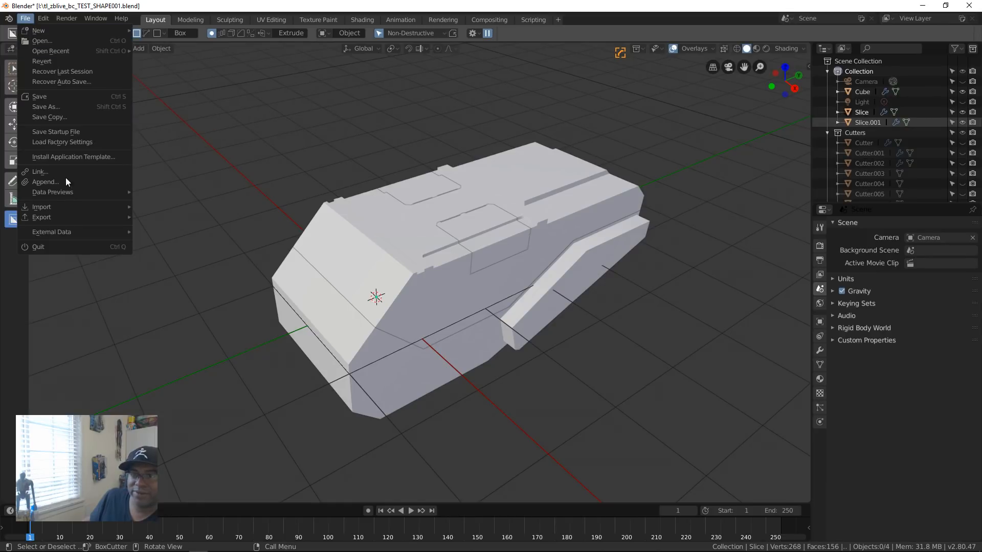
click(84, 40)
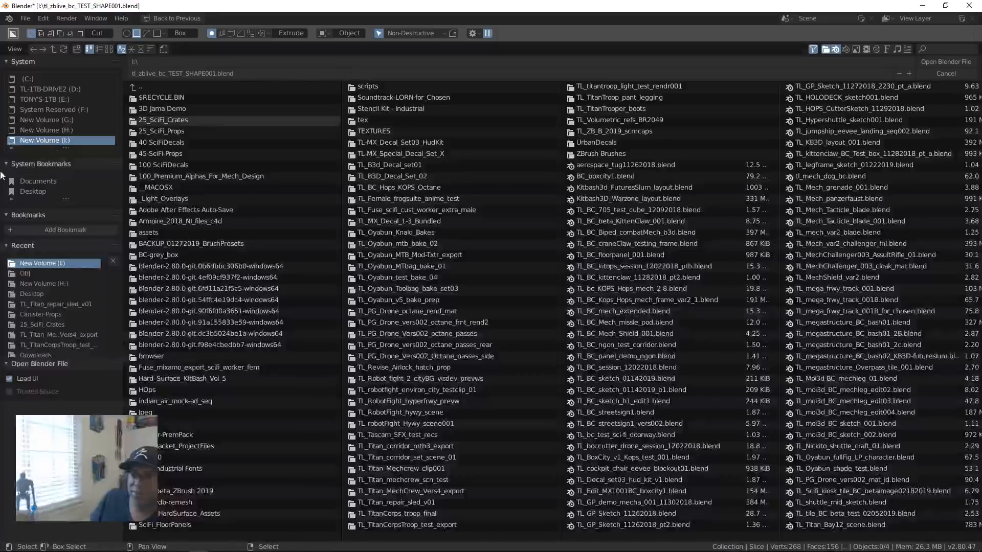
scroll(579, 419, down, 3)
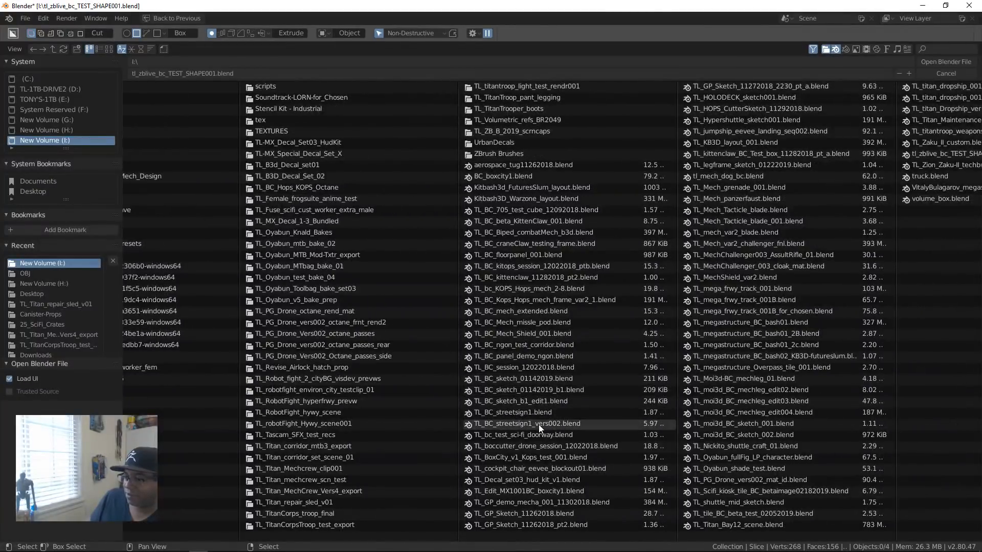
scroll(542, 437, down, 1)
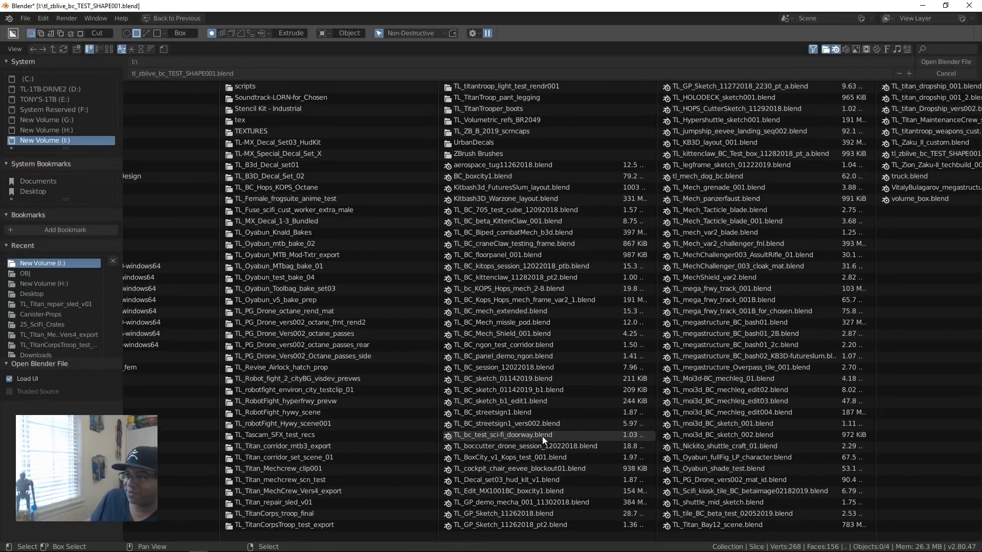
Step: Recover the auto-saved TL_Titan_Bay12_scene.blend file
click(26, 20)
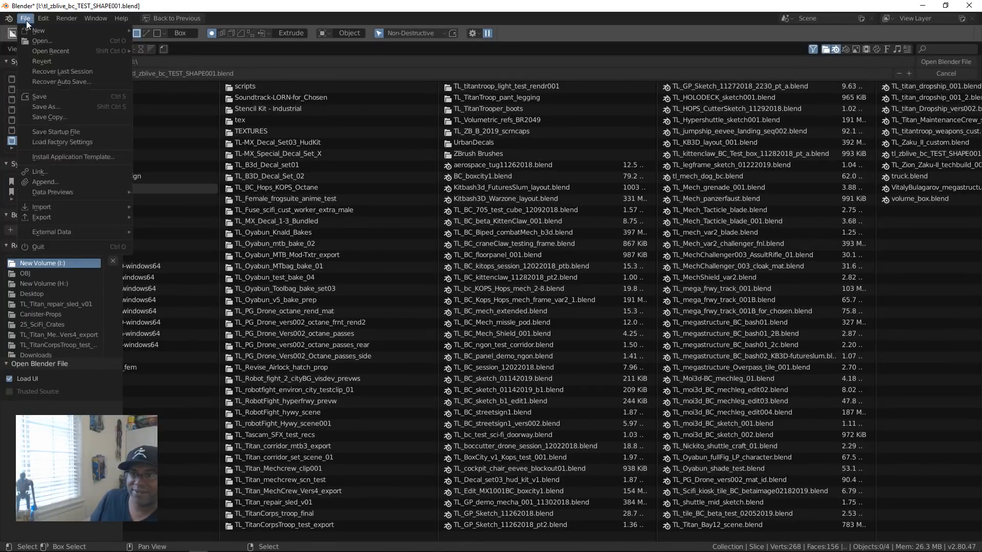
click(109, 82)
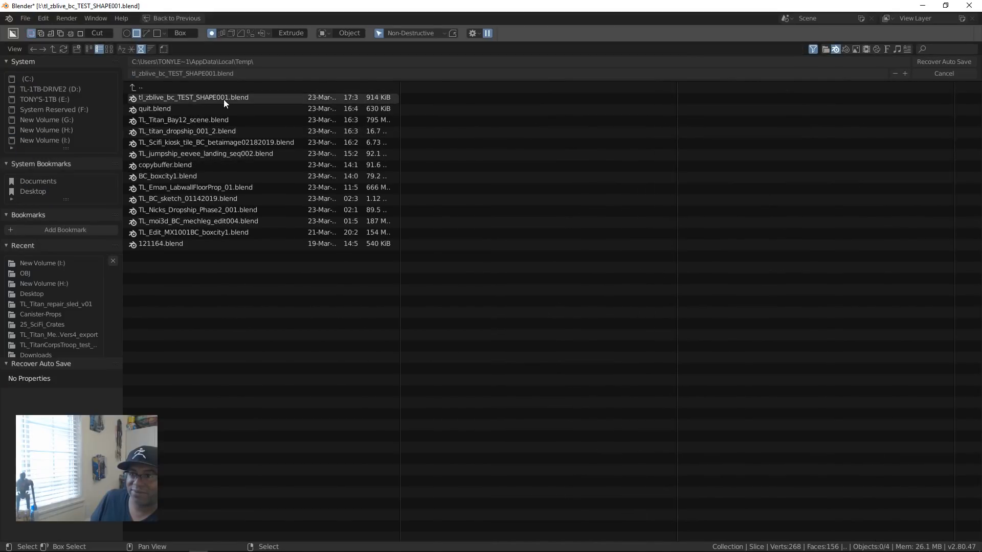
click(250, 120)
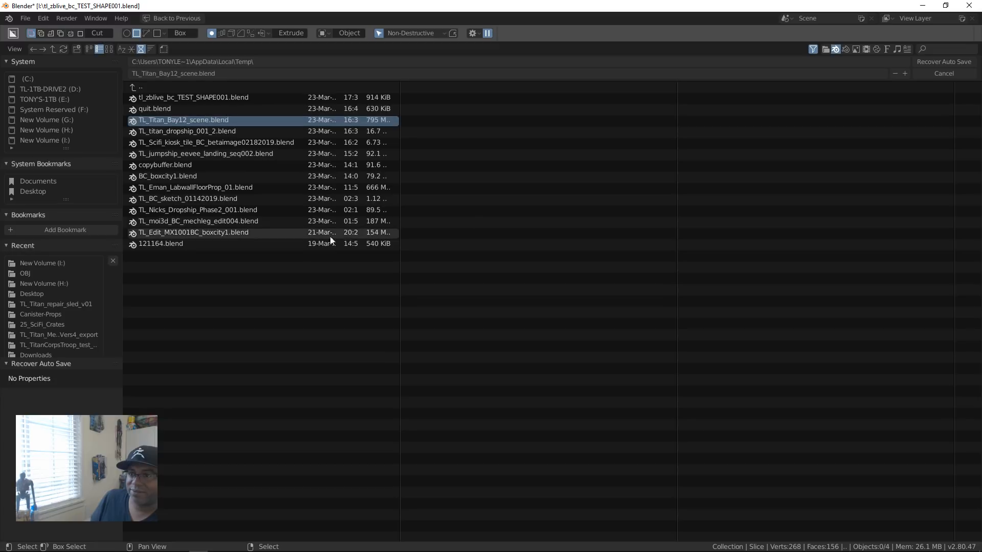
click(963, 61)
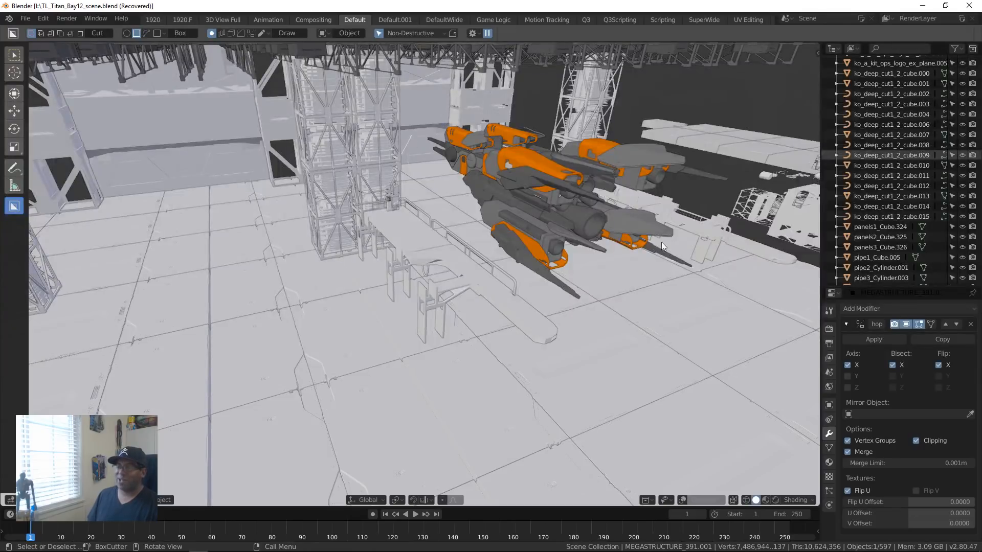
Step: Examine the Titan bay scene from several angles, including the docked dropship, walkways, support towers and roof structure, in solid shading
middle_drag(661, 246, 575, 308)
scroll(575, 308, down, 10)
middle_drag(433, 309, 547, 343)
scroll(727, 321, down, 5)
scroll(541, 318, up, 5)
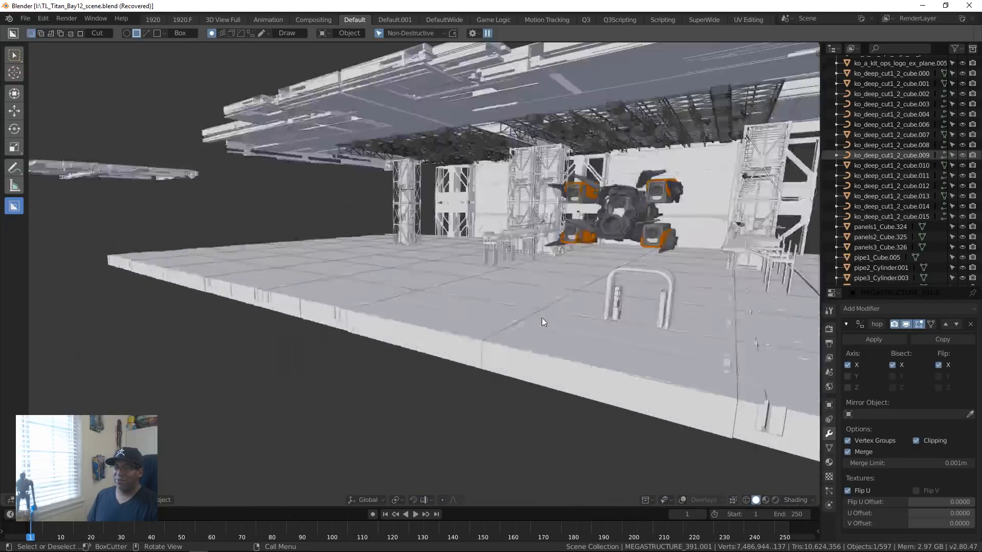
scroll(541, 317, up, 4)
scroll(593, 342, down, 2)
scroll(652, 318, down, 2)
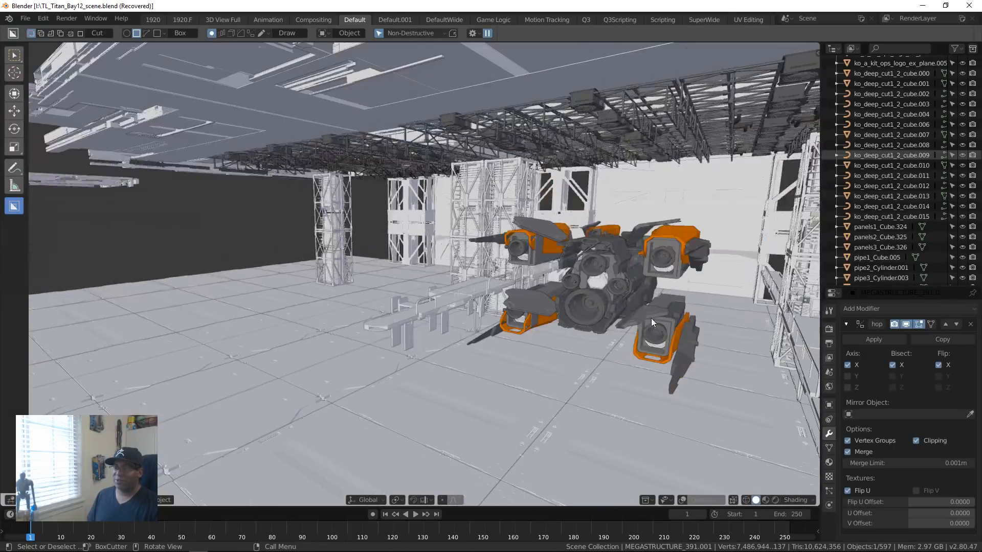
middle_drag(651, 318, 563, 308)
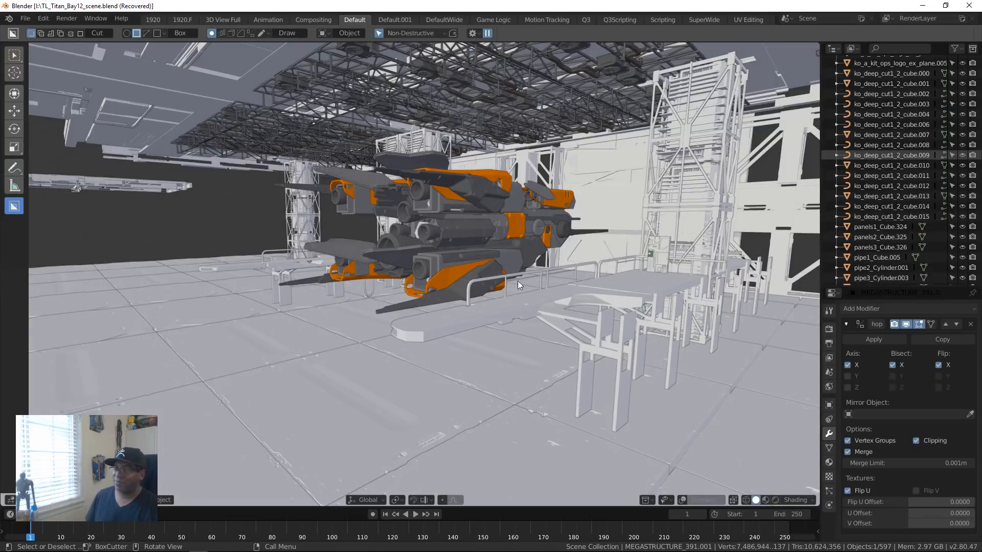
middle_drag(438, 315, 482, 342)
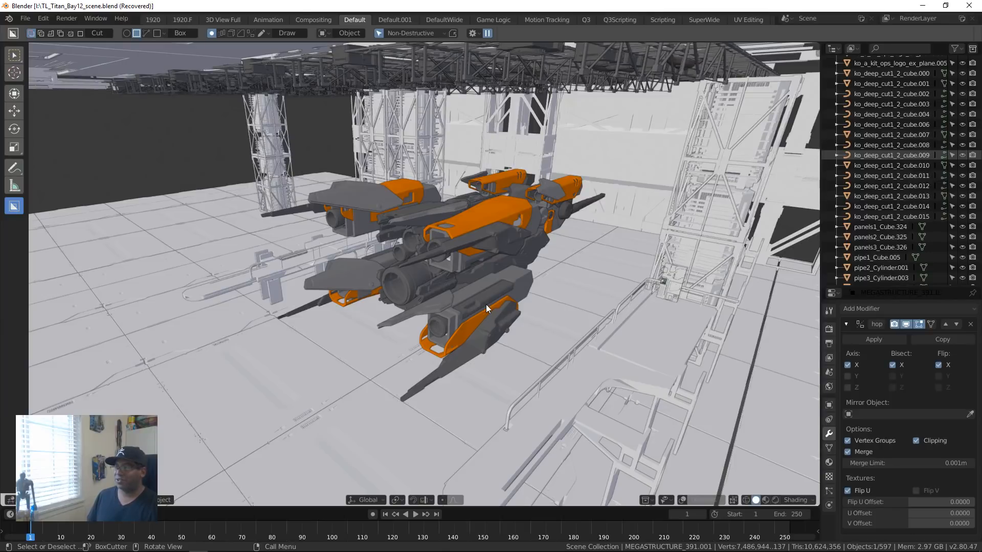
middle_drag(524, 305, 485, 364)
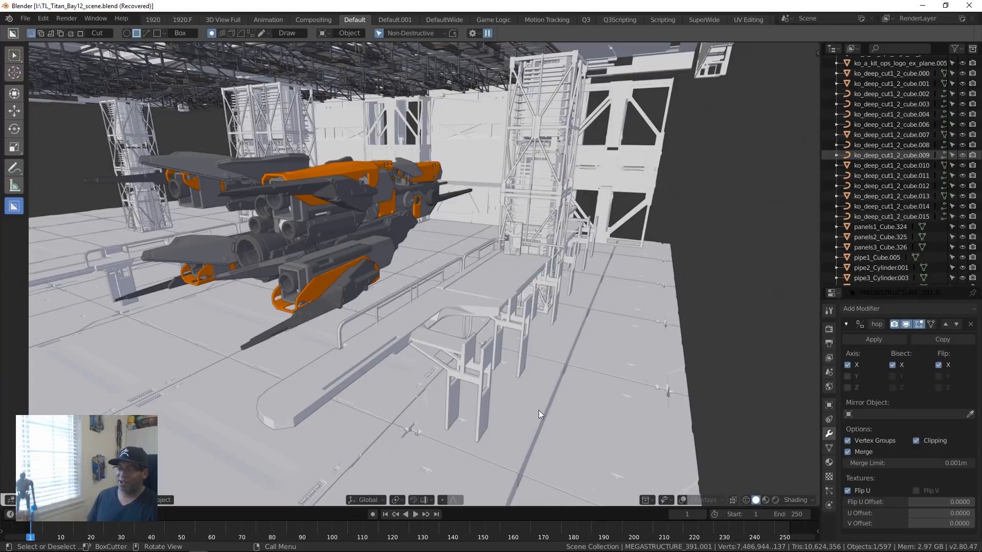
middle_drag(538, 410, 516, 356)
scroll(433, 357, down, 5)
scroll(416, 300, up, 8)
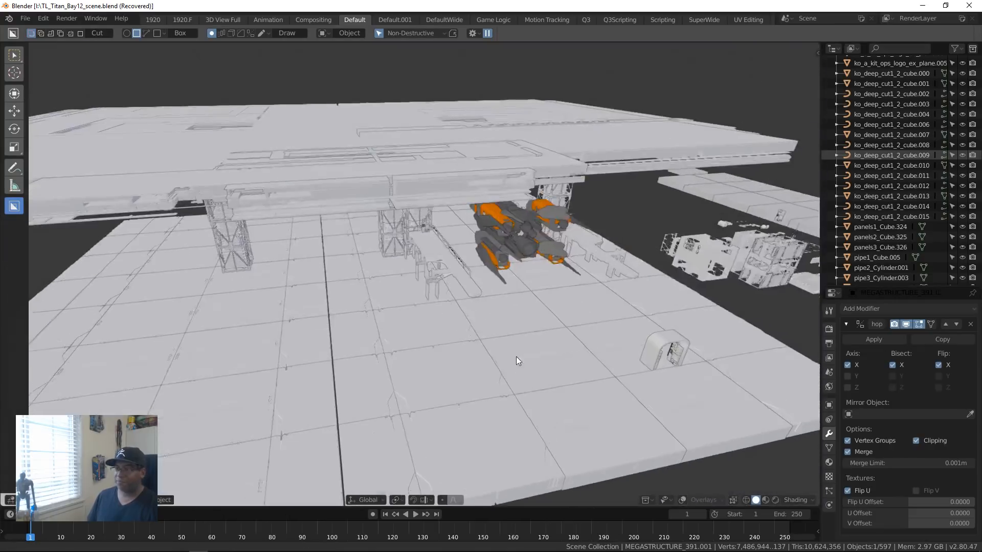
key(z)
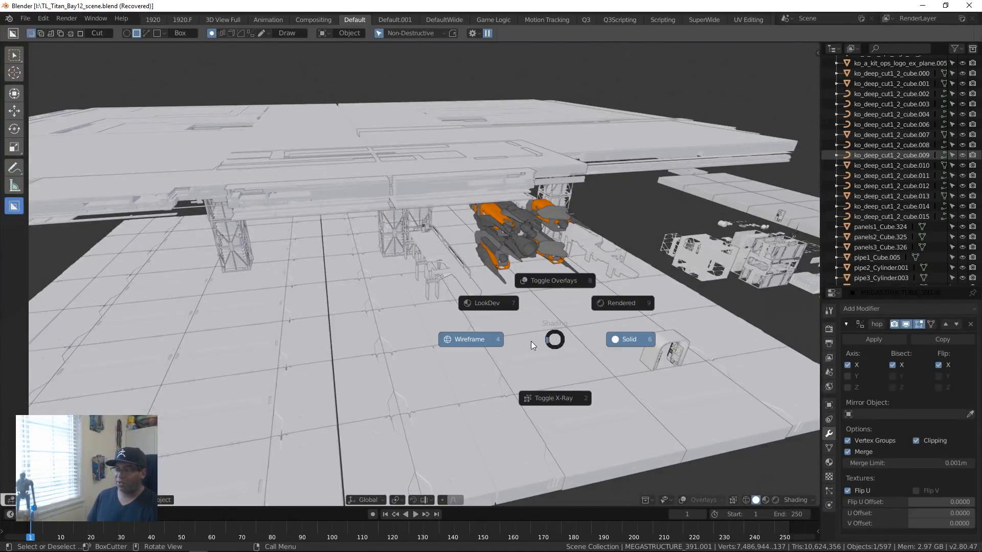
click(566, 343)
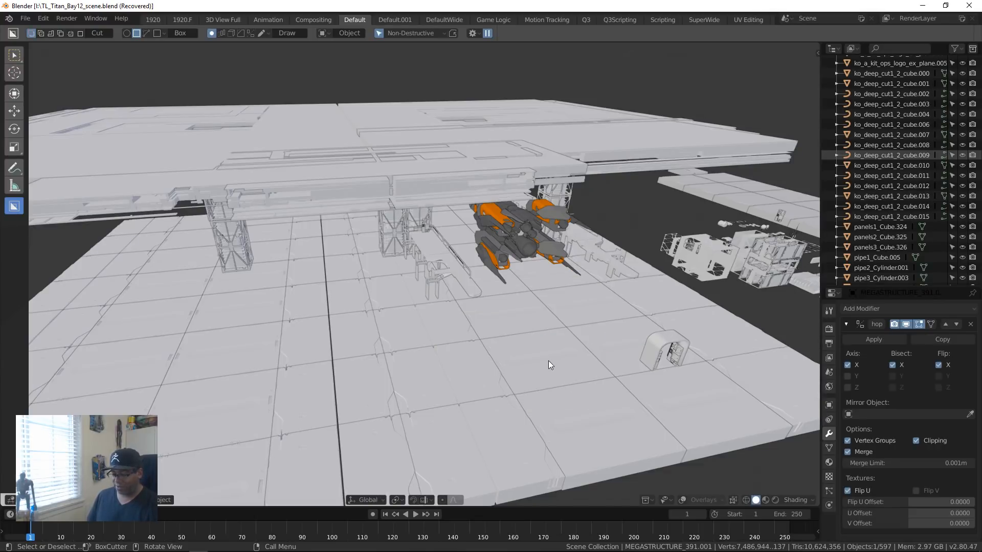
Step: Turn on cavity and shadow display for the Titan bay's solid-shaded viewport
key(alt+v)
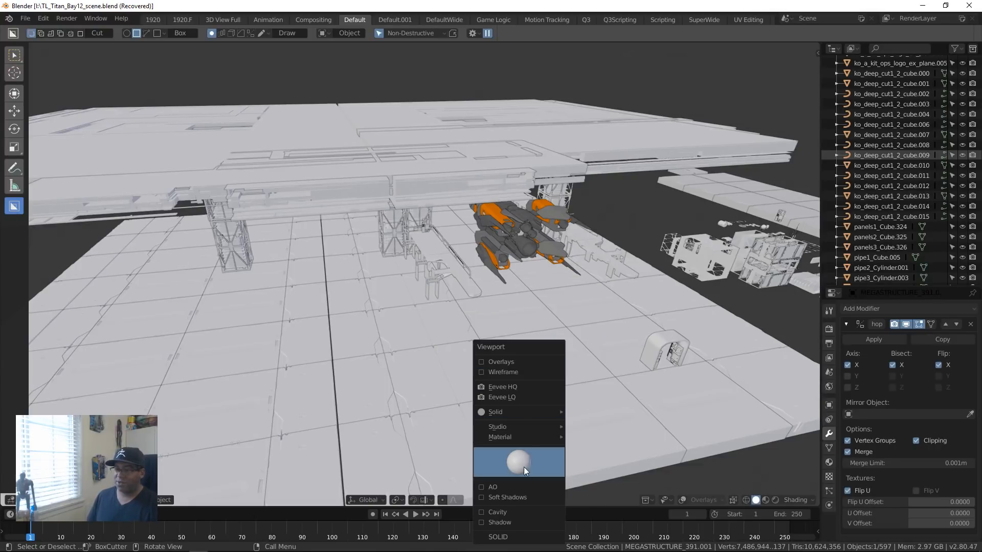
click(523, 397)
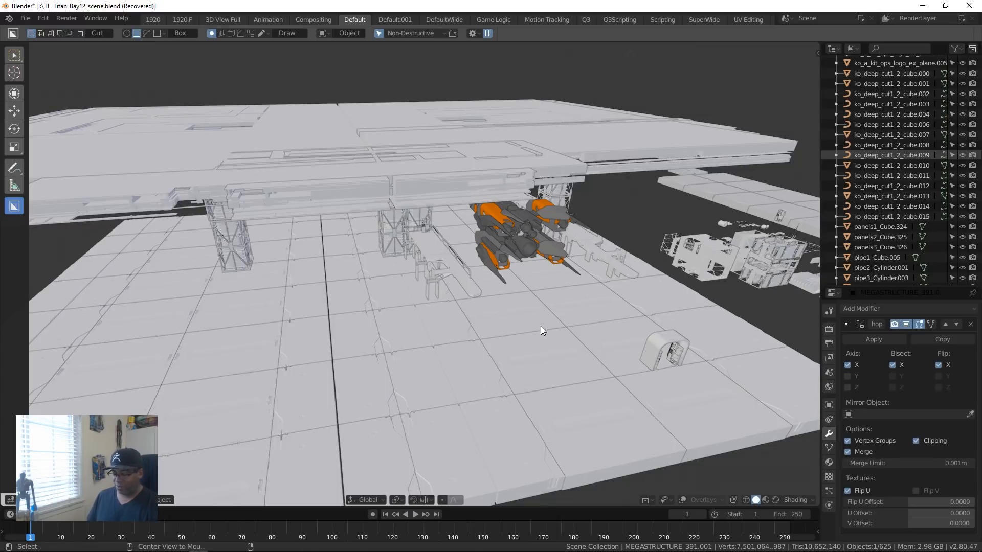
key(alt+v)
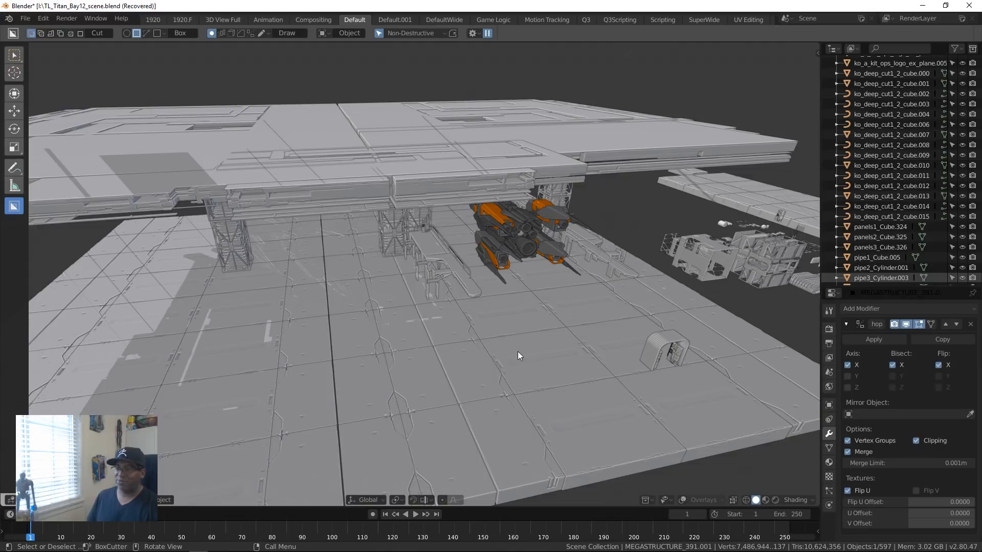
middle_drag(518, 351, 446, 321)
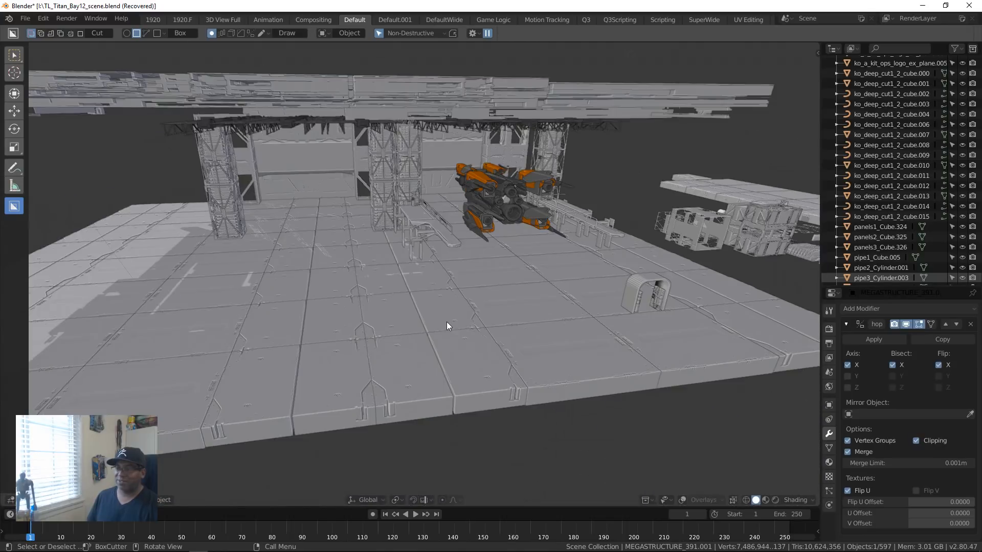
Step: Switch the viewport to rendered shading and frame the lit hangar interior with the docked ship
key(z)
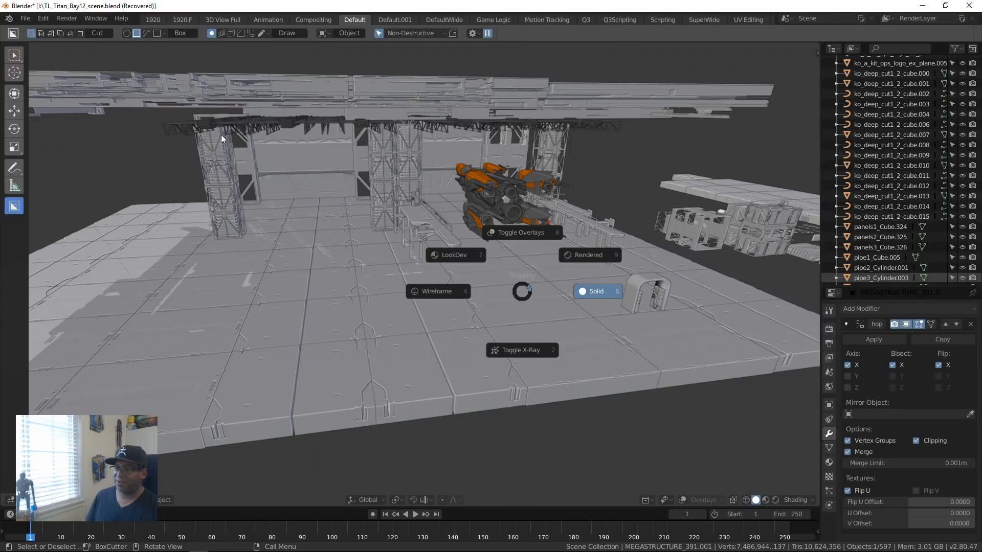
mouse_move(623, 214)
middle_down()
mouse_move(535, 210)
mouse_move(530, 202)
mouse_move(551, 221)
mouse_move(564, 260)
mouse_move(514, 259)
middle_up()
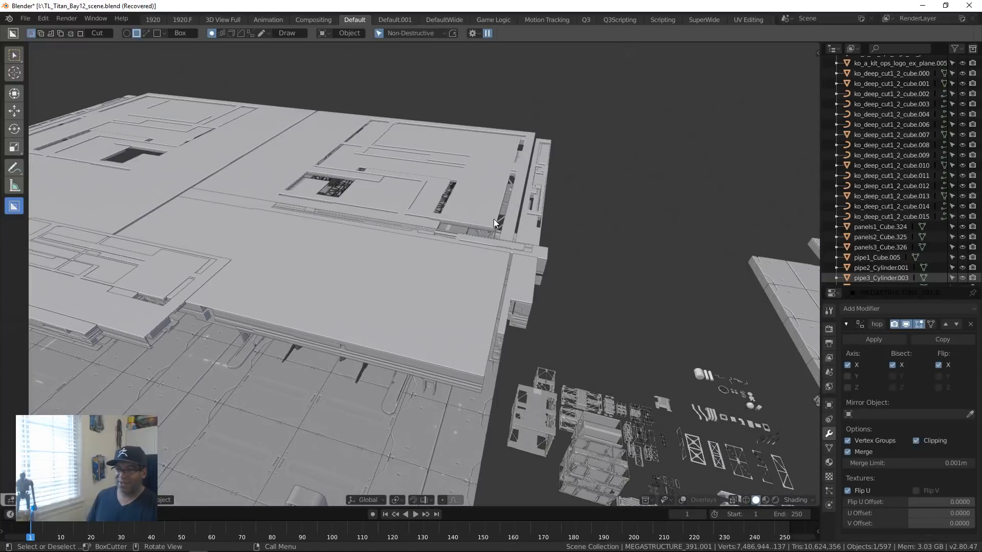
key(z)
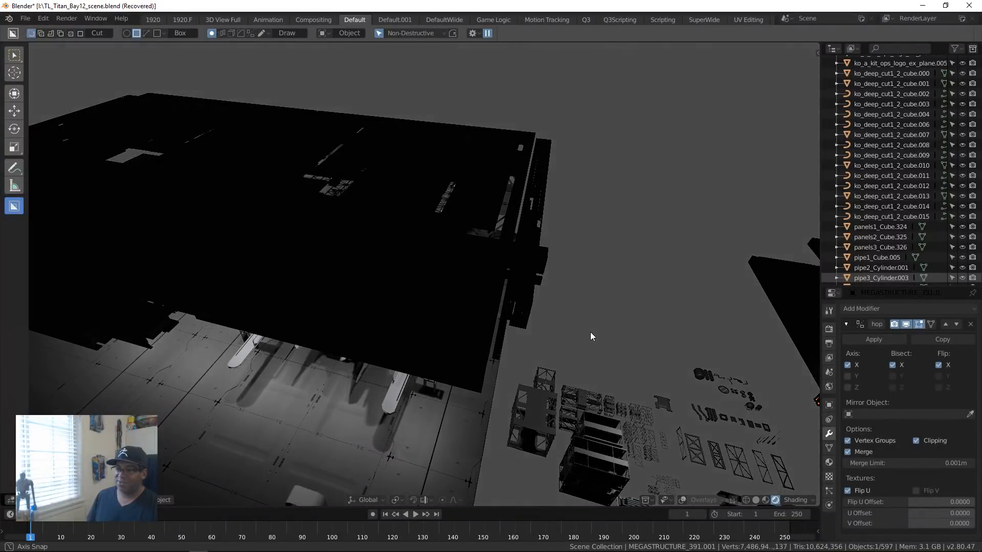
middle_drag(590, 332, 677, 417)
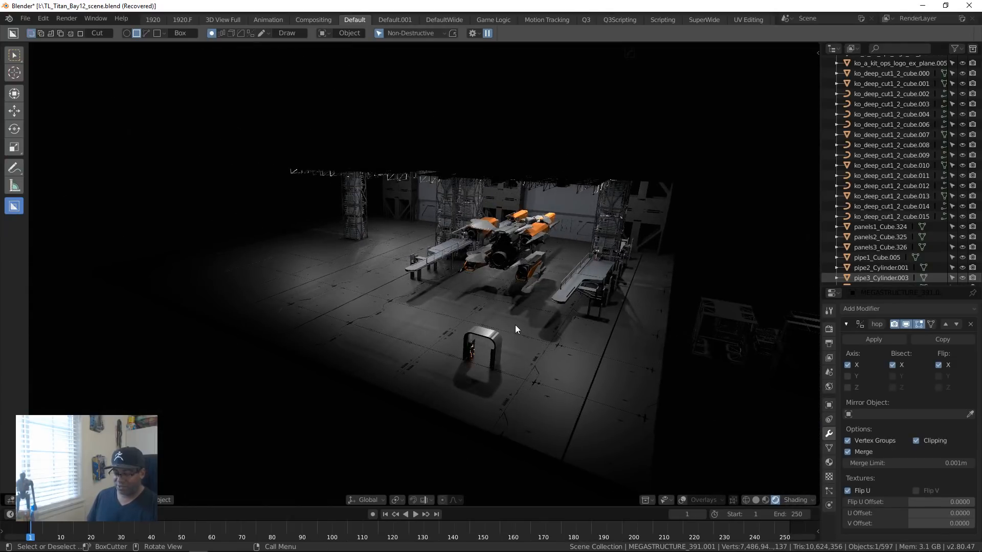
key(z)
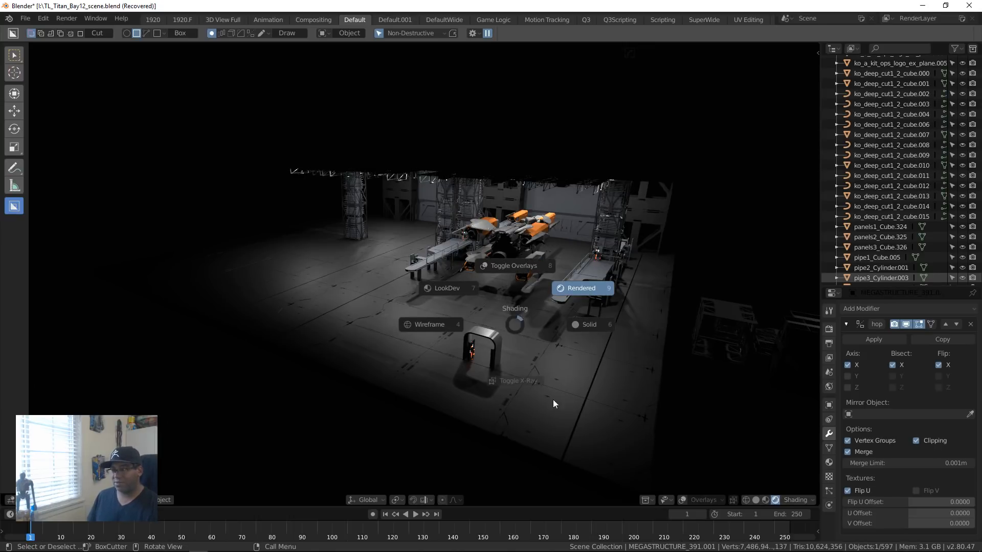
click(668, 226)
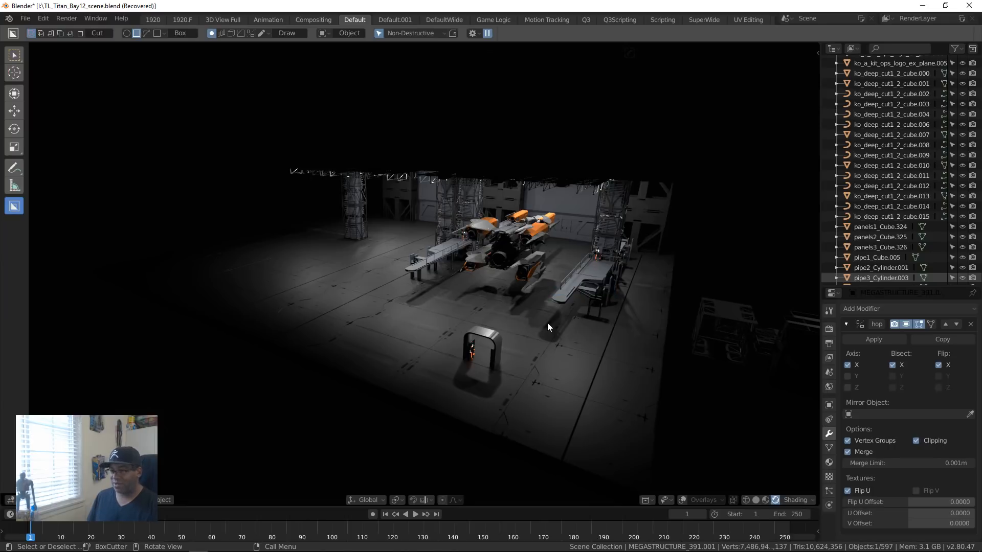
Step: Apply the Eevee LQ preset to the rendered viewport and view the docked ship up close
key(alt+v)
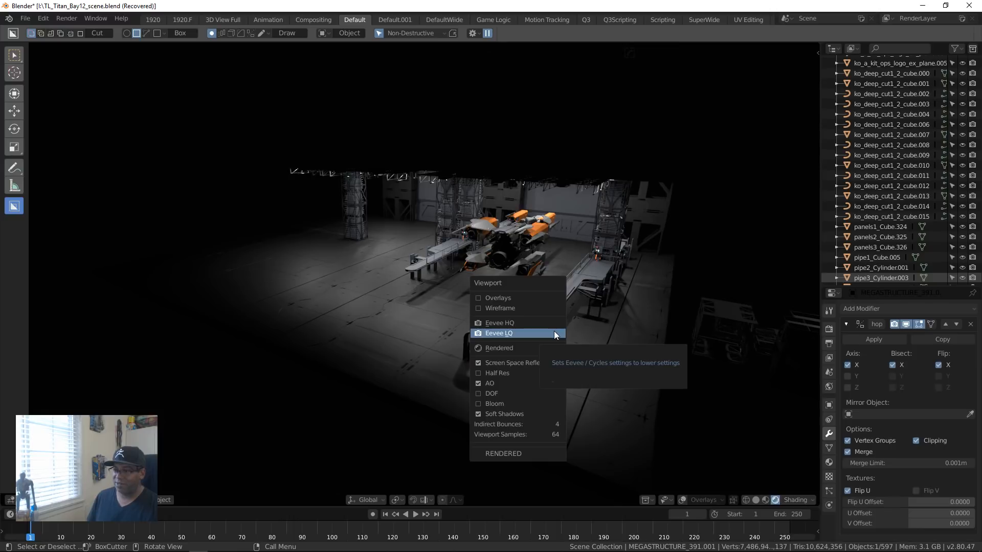
click(553, 331)
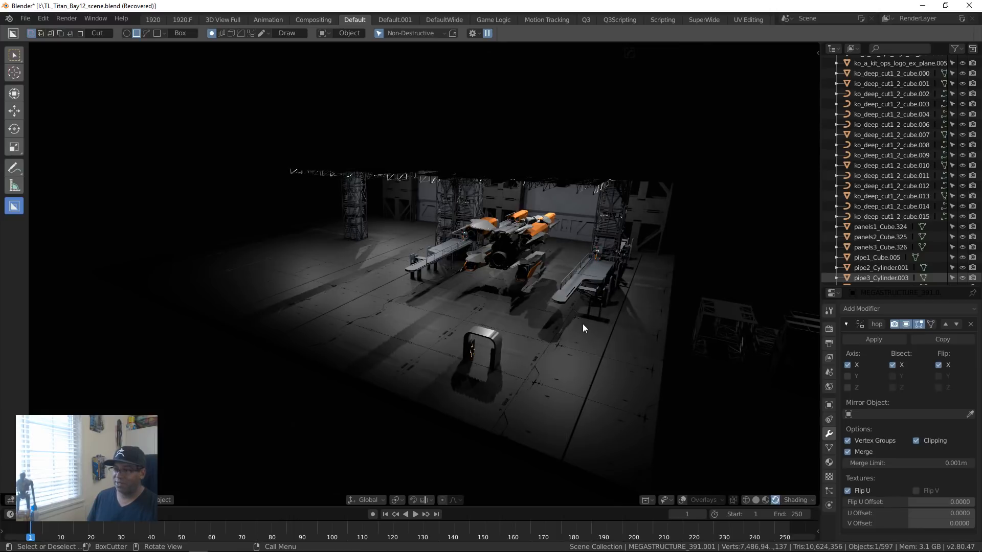
scroll(582, 324, up, 8)
scroll(583, 322, down, 8)
middle_drag(654, 333, 489, 352)
scroll(499, 351, up, 6)
scroll(499, 352, down, 6)
scroll(486, 342, up, 7)
scroll(487, 342, down, 7)
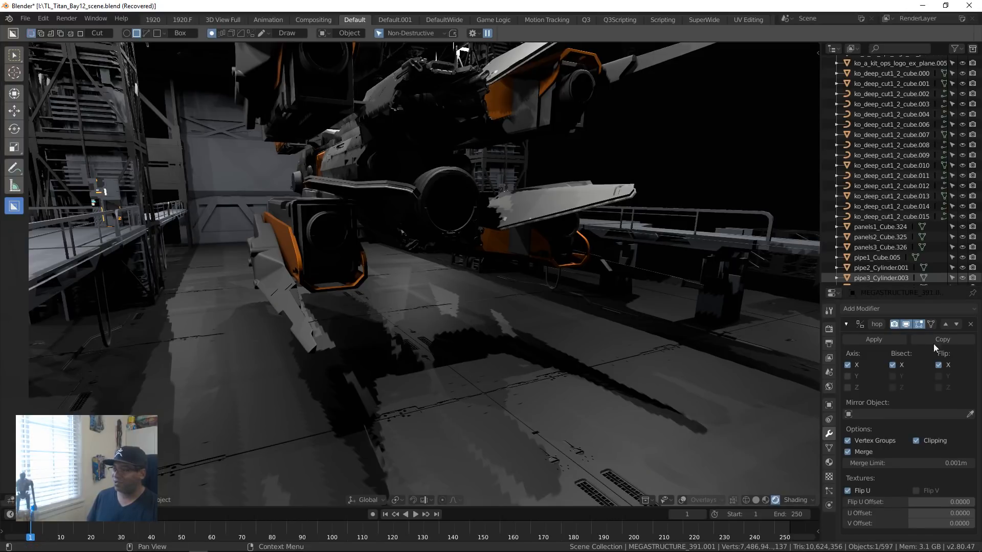
Step: Enable Ambient Occlusion in the Eevee render settings and show the Bloom options
click(830, 372)
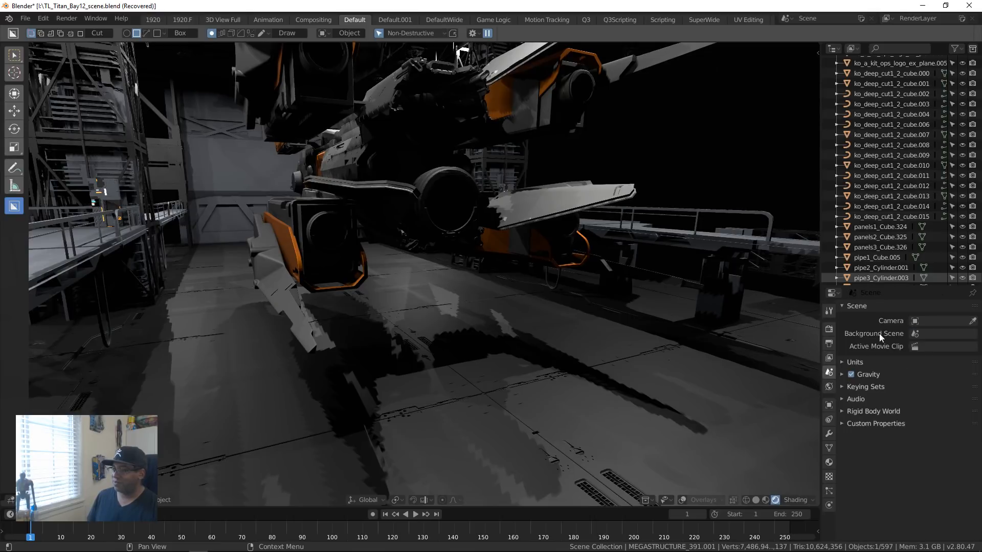
click(829, 329)
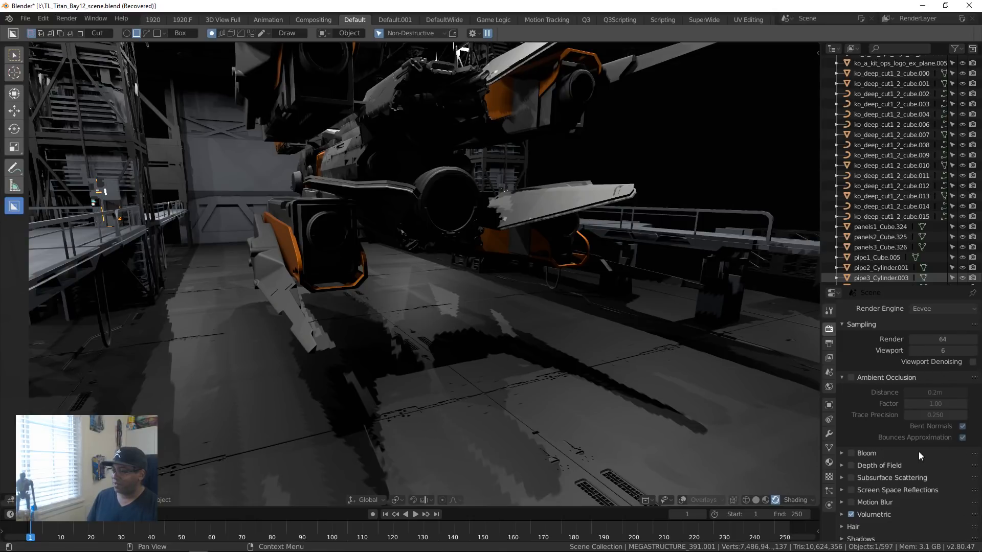
click(851, 377)
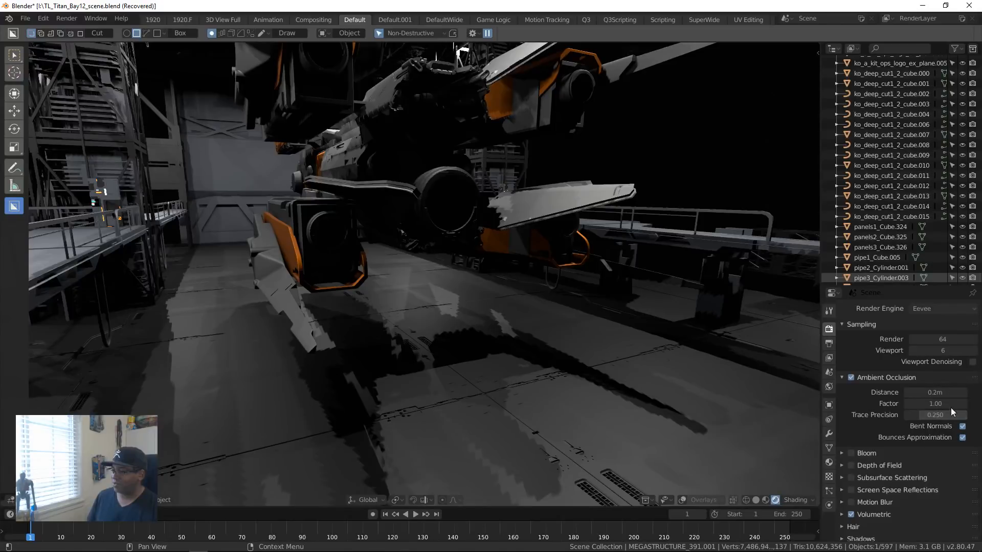
click(842, 453)
scroll(926, 461, down, 3)
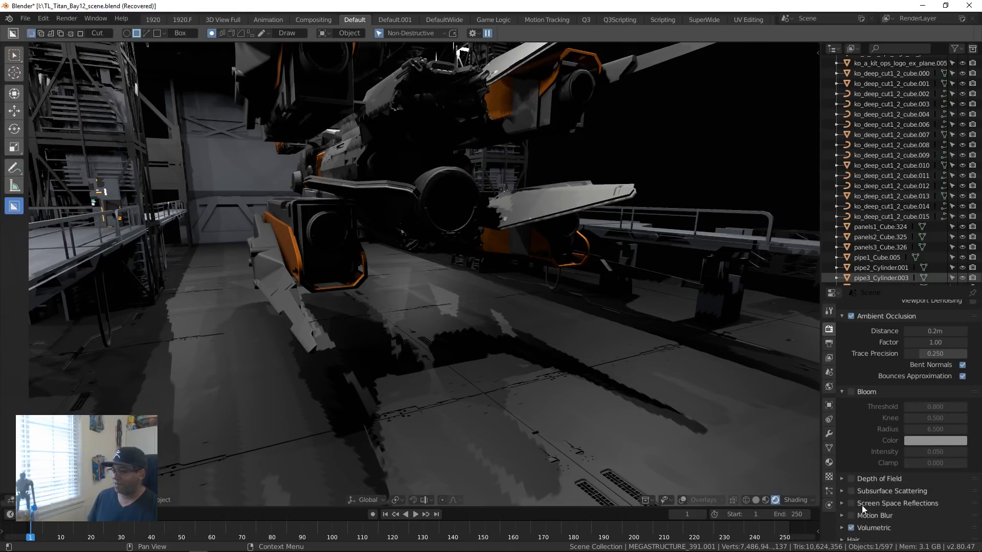
Step: Enable Screen Space Reflections, then show its options and the Volumetric settings
scroll(861, 505, down, 3)
scroll(876, 484, down, 1)
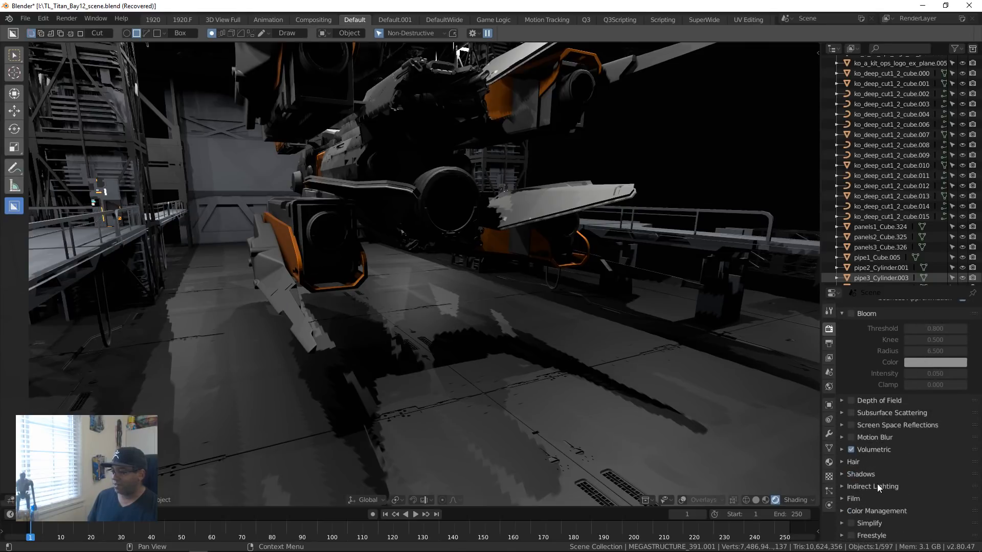
click(850, 425)
click(841, 424)
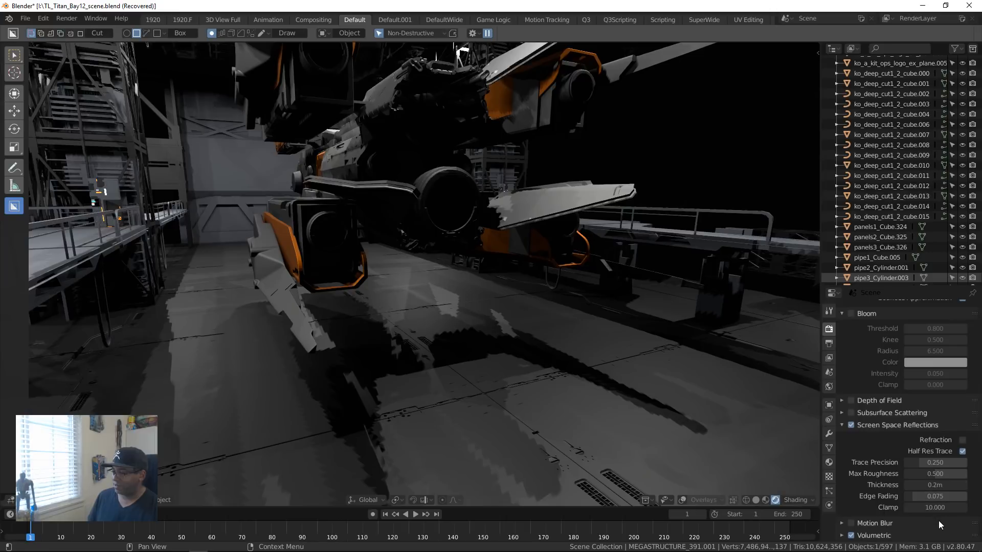
scroll(890, 489, down, 4)
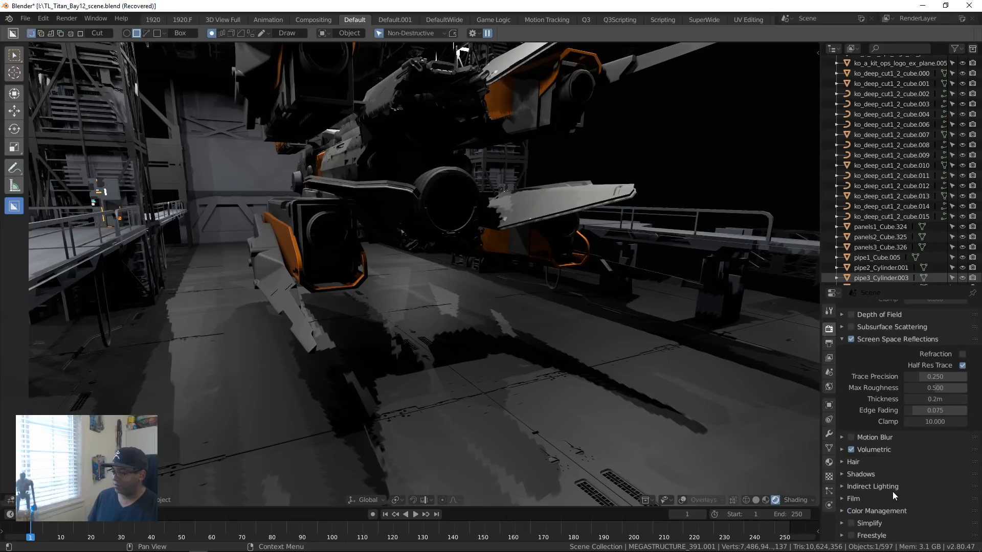
click(841, 449)
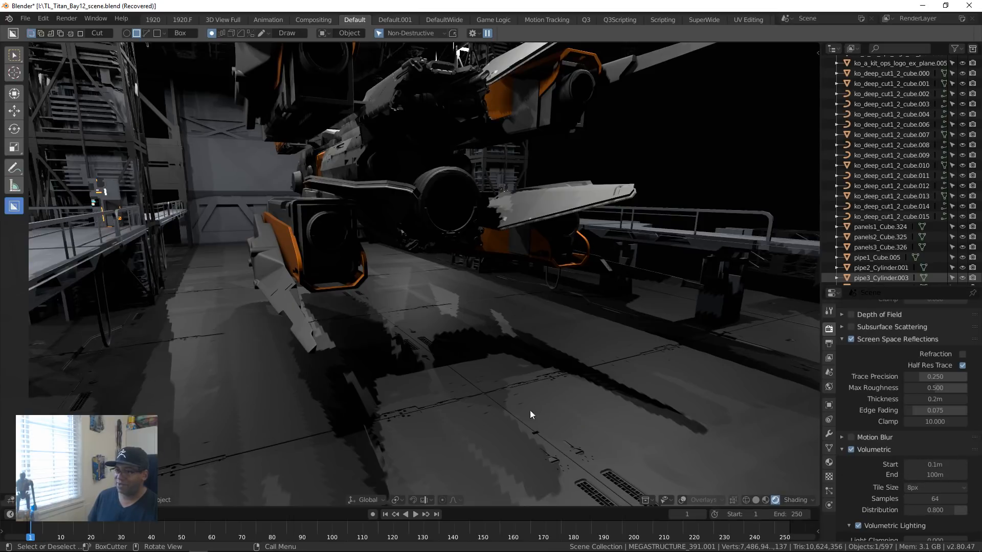
scroll(464, 403, down, 8)
Step: Examine the rendered walkway and entrance gate up close, selecting the HUD decal on the gate's control console
middle_drag(465, 403, 470, 370)
scroll(470, 358, up, 8)
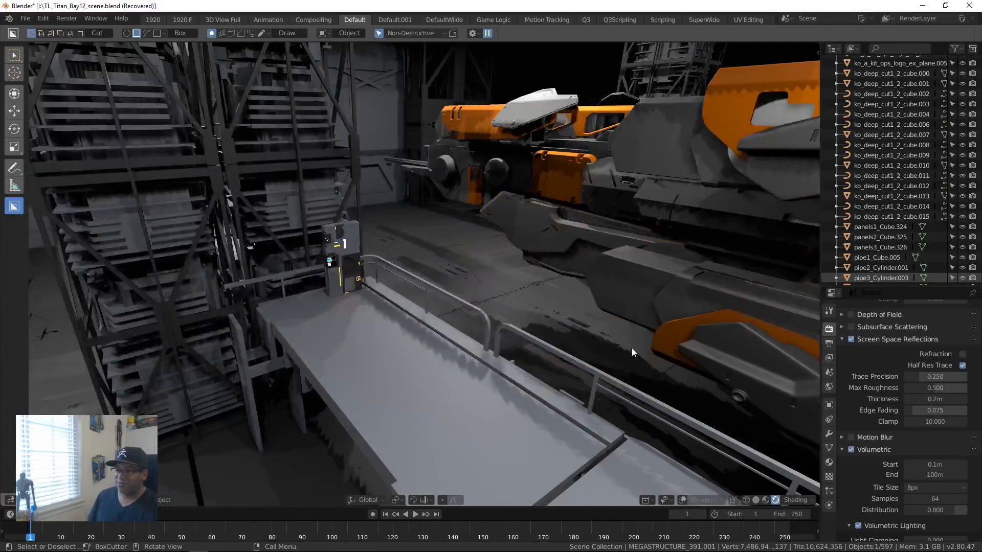
scroll(631, 348, down, 10)
middle_drag(456, 352, 548, 355)
scroll(577, 357, up, 6)
scroll(464, 347, up, 5)
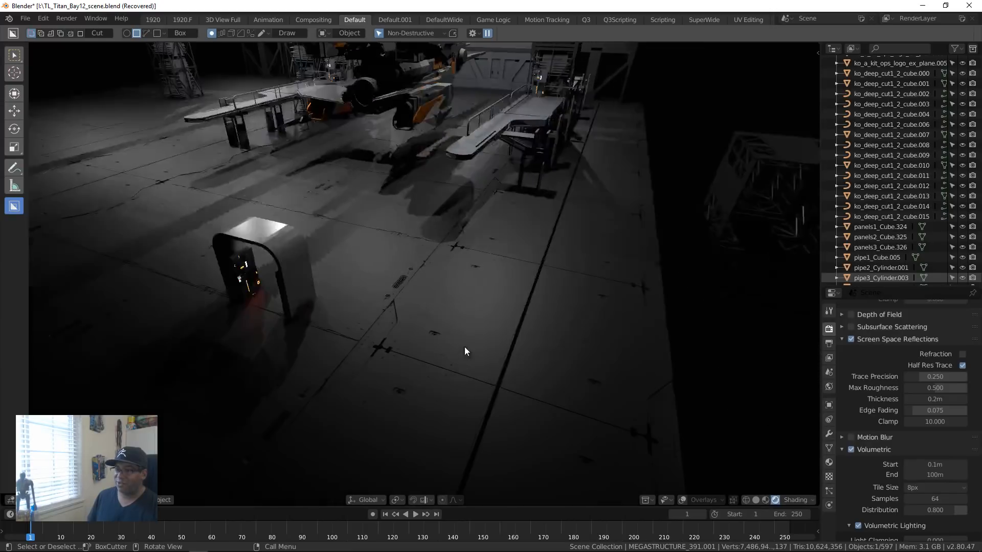
middle_drag(465, 348, 472, 296)
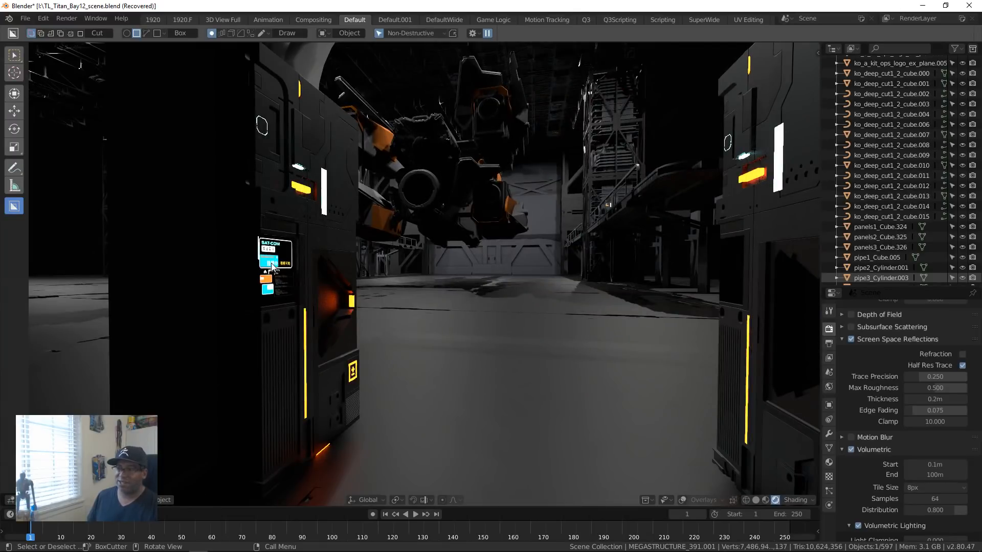
click(282, 247)
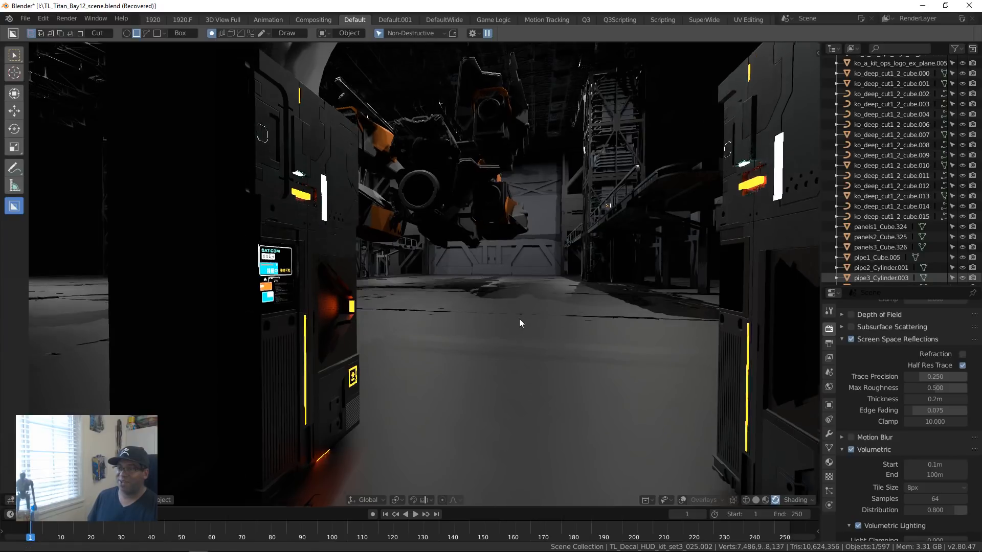
scroll(519, 318, down, 6)
ctrl+middle_drag(501, 277, 525, 320)
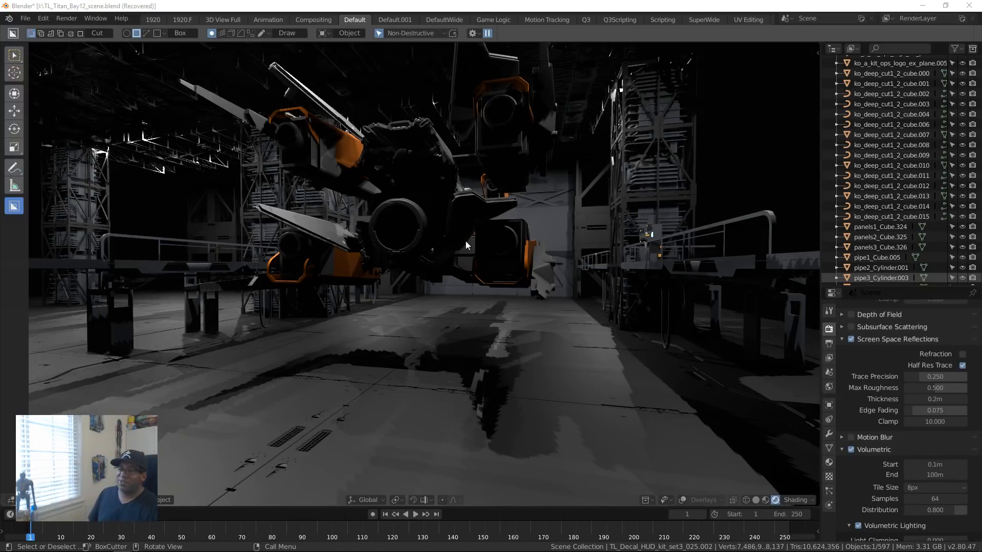
Step: Examine the rendered docked ship, ceiling trusses, support towers and walkways from several angles around the bay
middle_drag(525, 294, 508, 326)
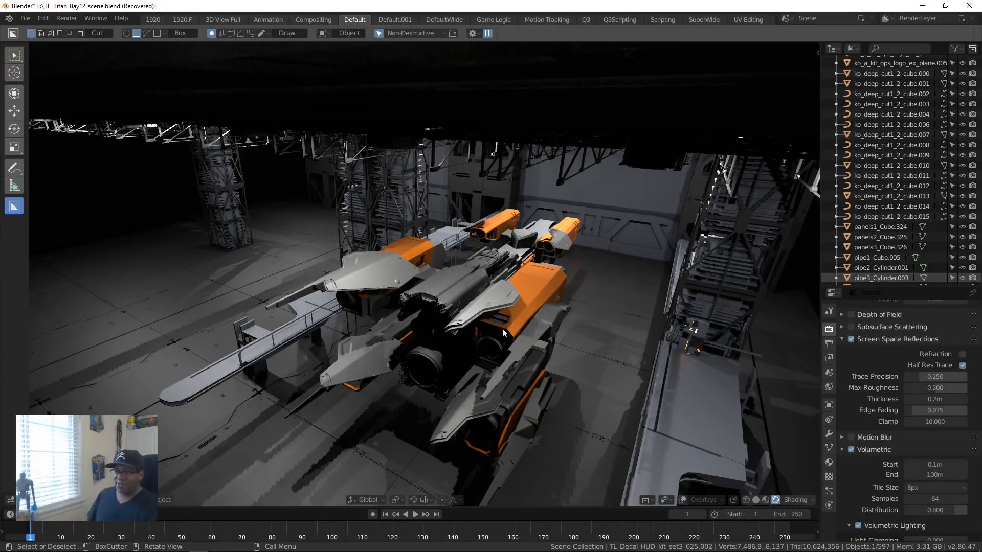
middle_drag(614, 304, 554, 358)
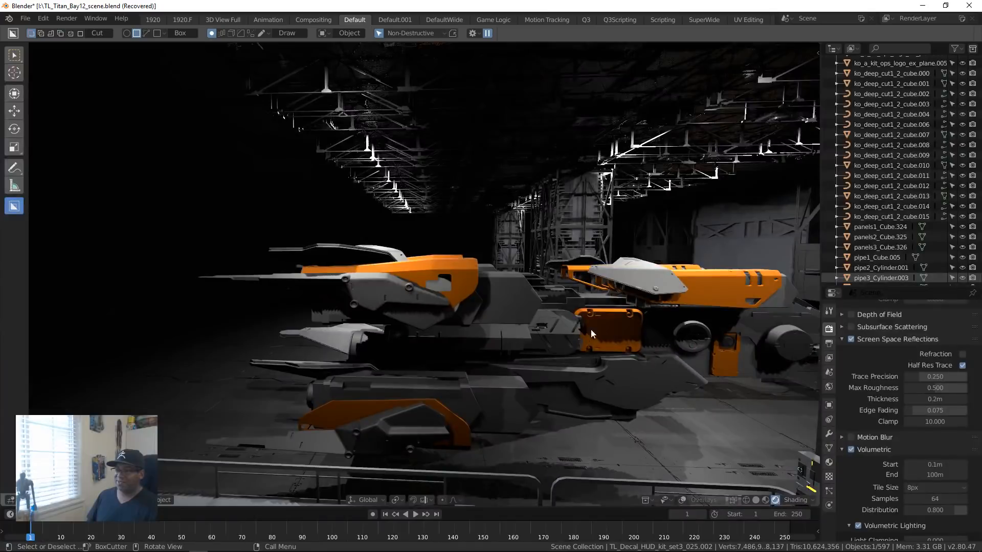
middle_drag(591, 329, 484, 344)
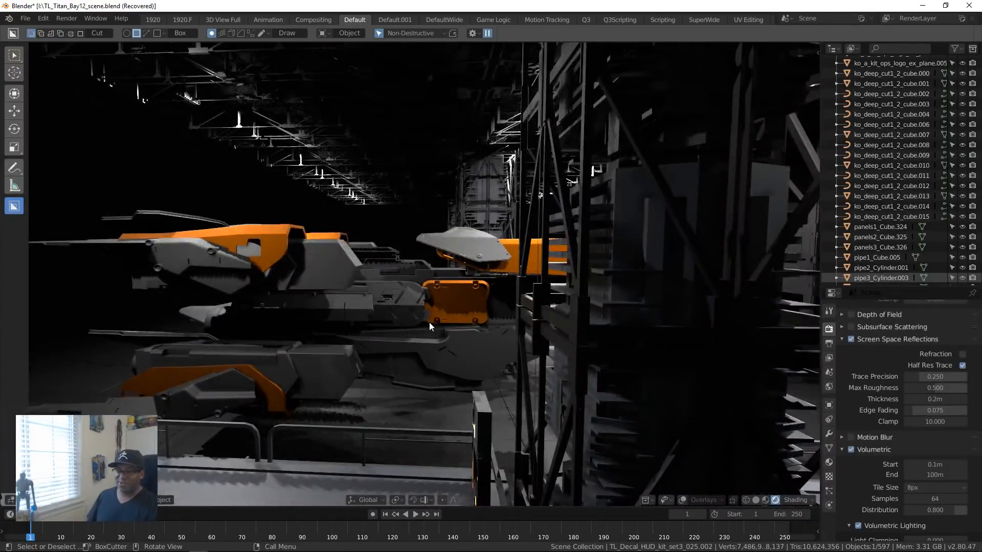
middle_drag(430, 323, 355, 315)
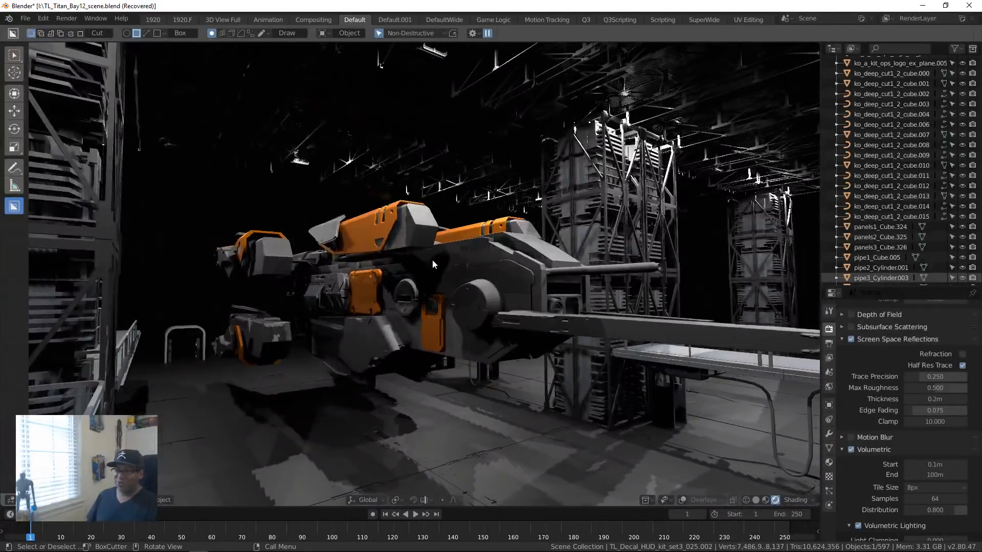
middle_drag(431, 260, 459, 327)
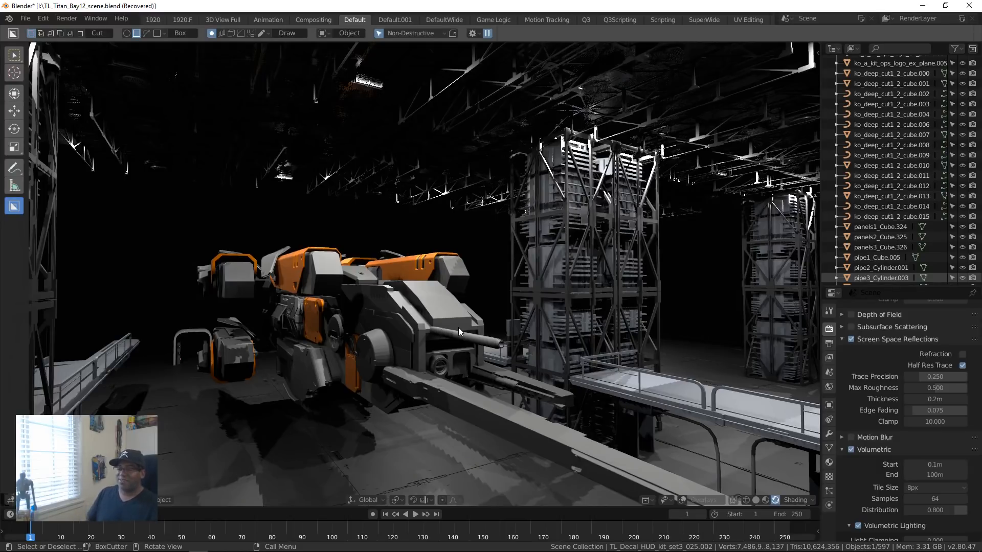
mouse_move(461, 334)
middle_down()
mouse_move(292, 367)
mouse_move(479, 381)
mouse_move(416, 383)
mouse_move(453, 375)
mouse_move(460, 403)
mouse_move(511, 393)
mouse_move(535, 375)
mouse_move(508, 388)
mouse_move(550, 381)
mouse_move(539, 395)
mouse_move(472, 335)
middle_up()
middle_drag(356, 266, 377, 357)
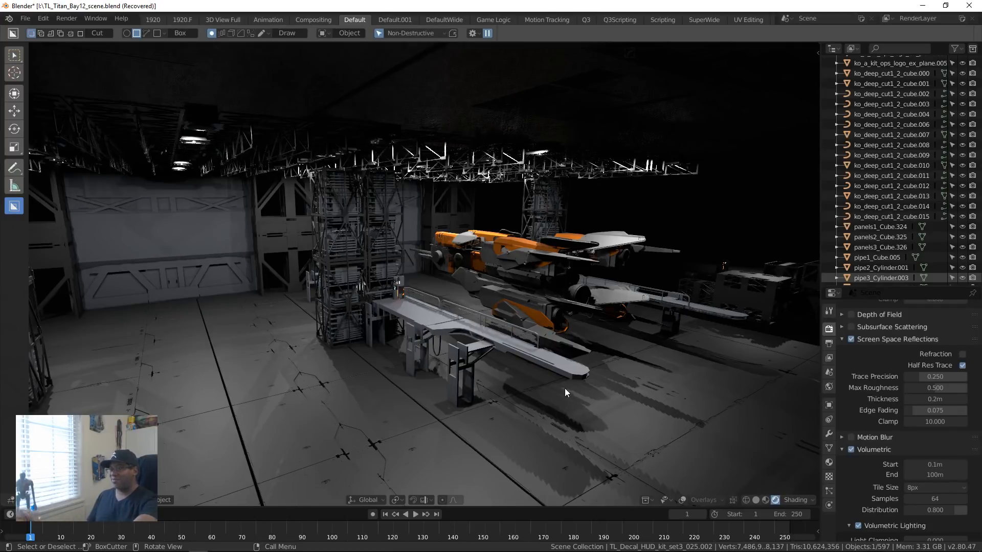
middle_drag(567, 384, 460, 360)
scroll(366, 390, down, 4)
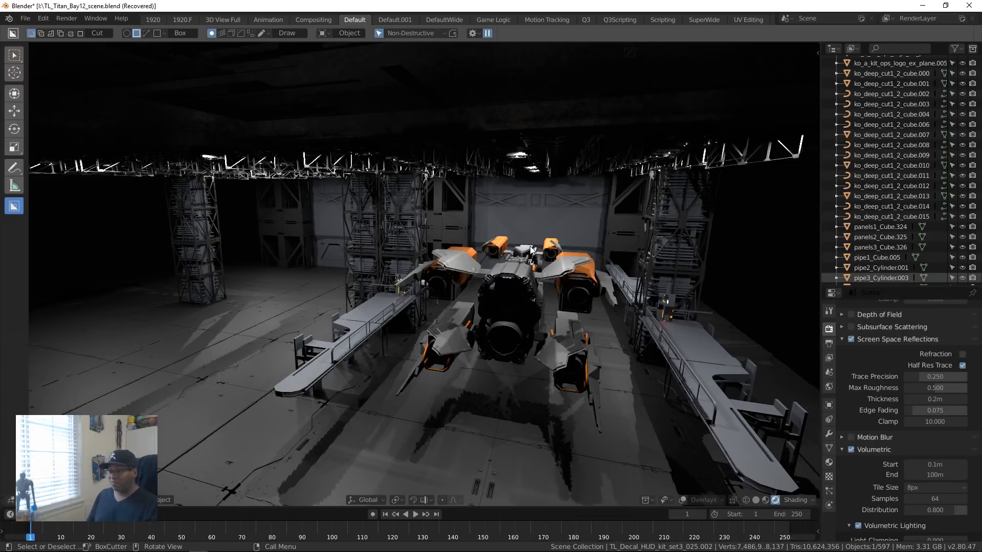
middle_drag(448, 269, 560, 287)
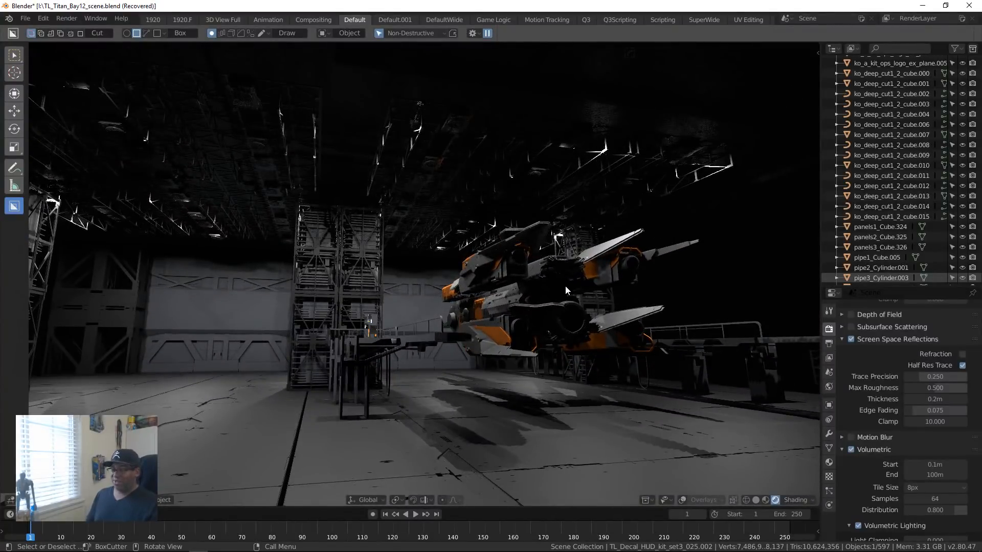
middle_drag(565, 300, 562, 265)
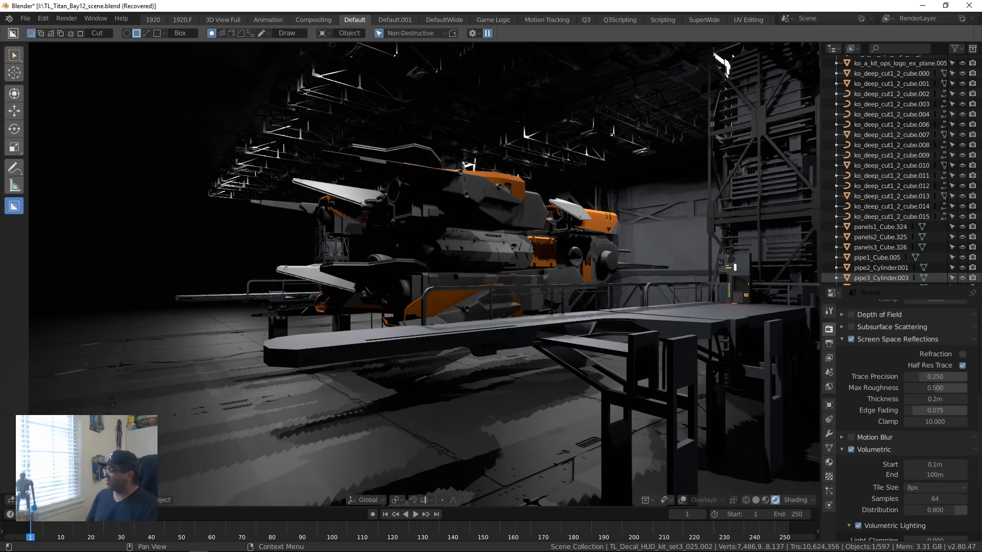
Step: Examine the rendered bay floor, support towers, walkways and the docked ship's rear, selecting an area light
middle_drag(689, 387, 721, 415)
middle_drag(409, 313, 615, 272)
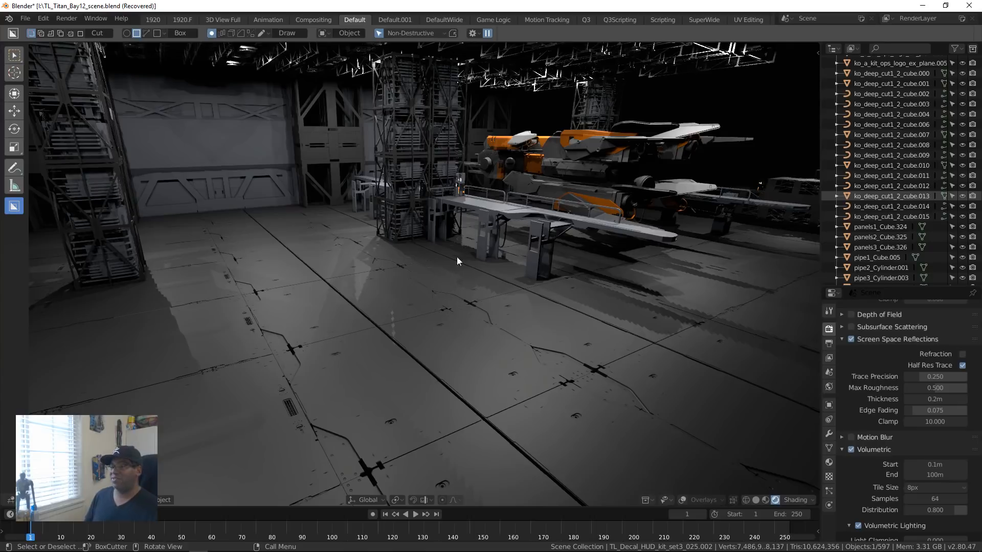
middle_drag(234, 272, 261, 339)
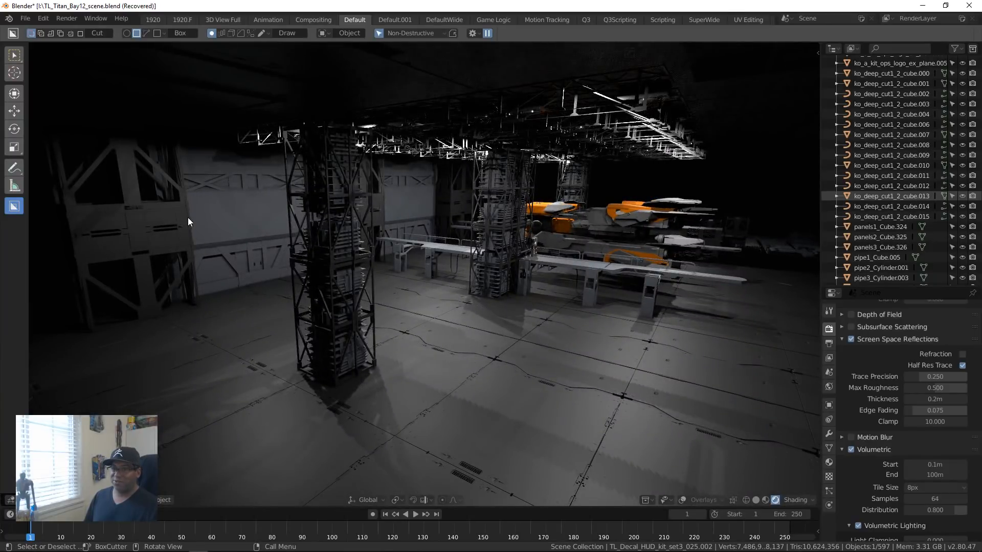
click(296, 198)
click(450, 245)
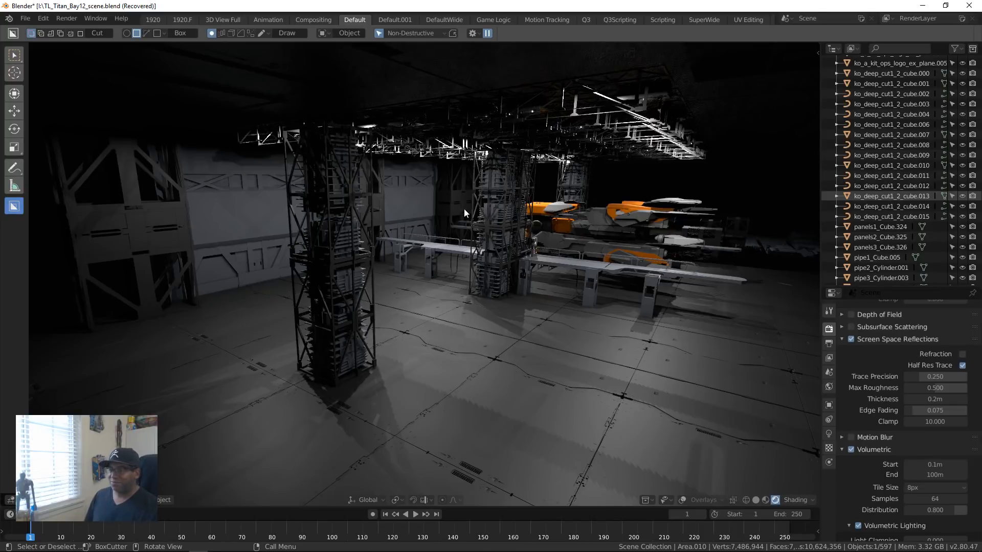
middle_drag(477, 252, 580, 365)
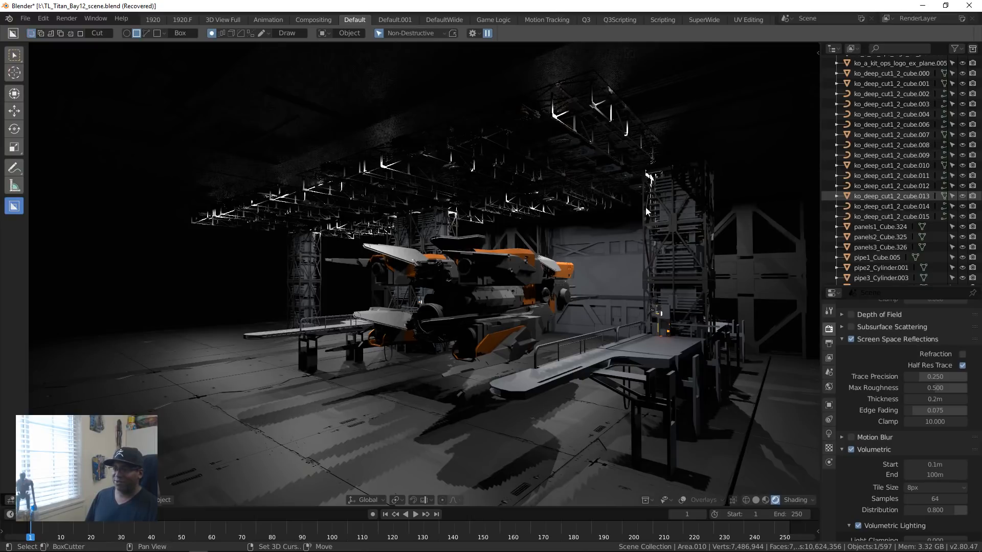
middle_drag(645, 207, 564, 225)
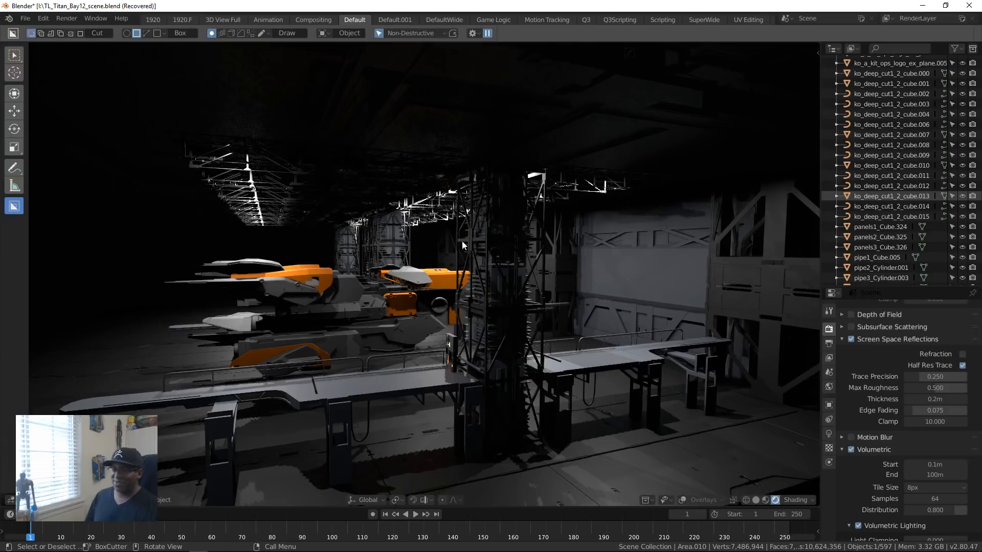
middle_drag(367, 253, 505, 309)
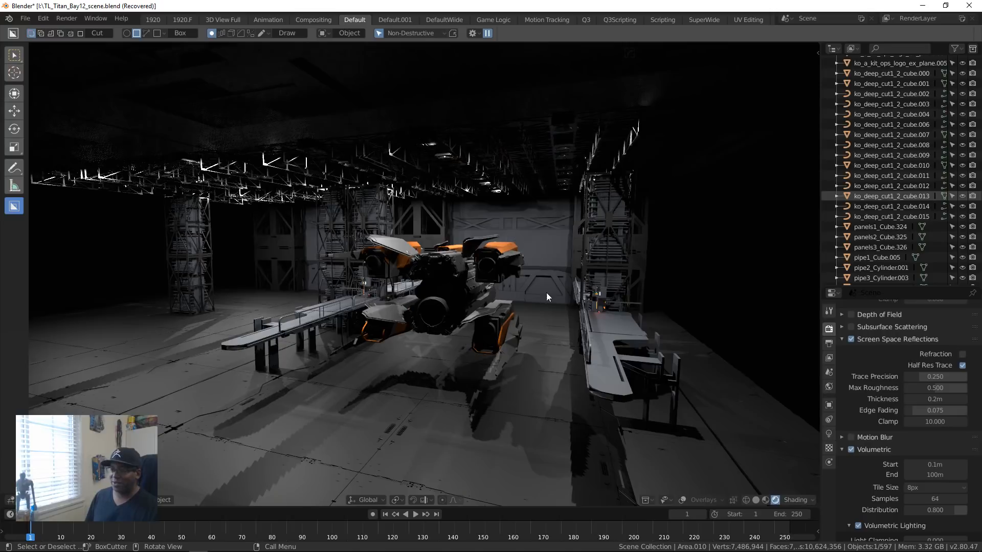
middle_drag(546, 293, 556, 332)
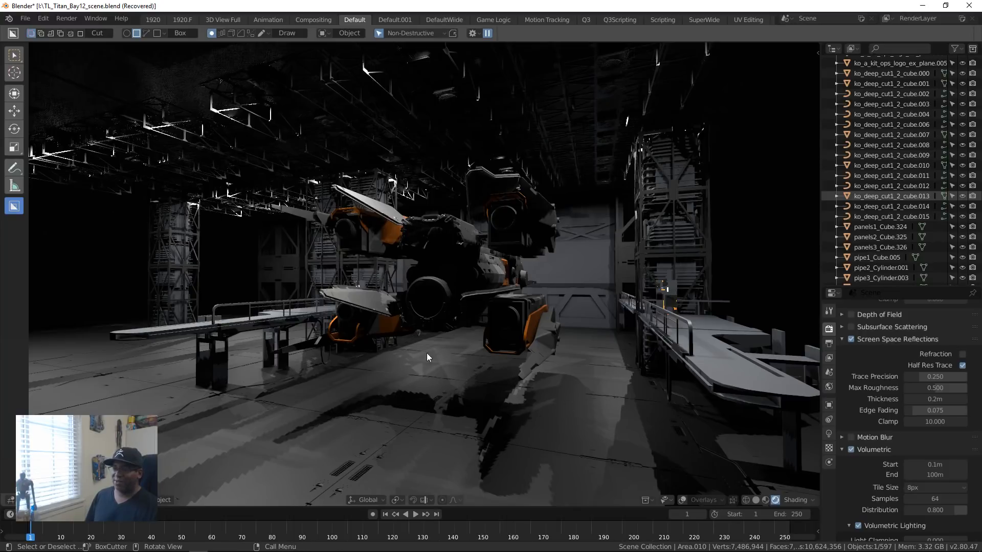
middle_drag(426, 353, 573, 354)
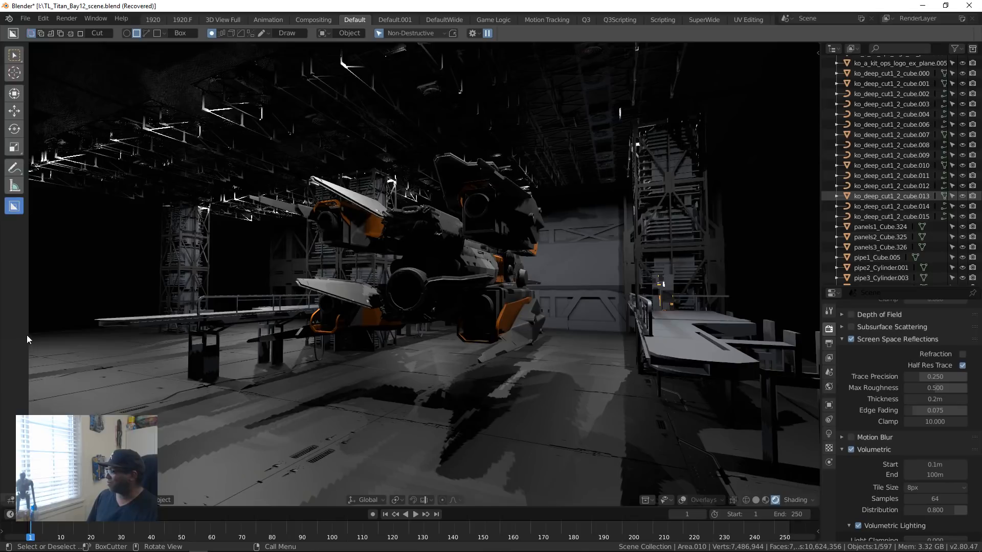
Step: Examine the modular kit pieces laid out beside the bay, then return to a low view of the support towers
scroll(420, 307, down, 7)
middle_drag(437, 339, 467, 361)
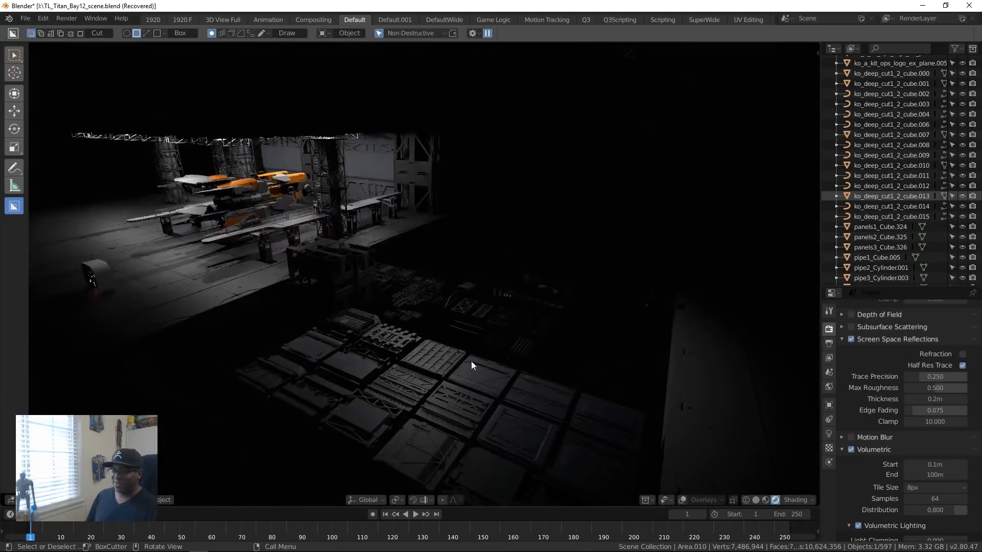
shift+middle_drag(547, 408, 472, 382)
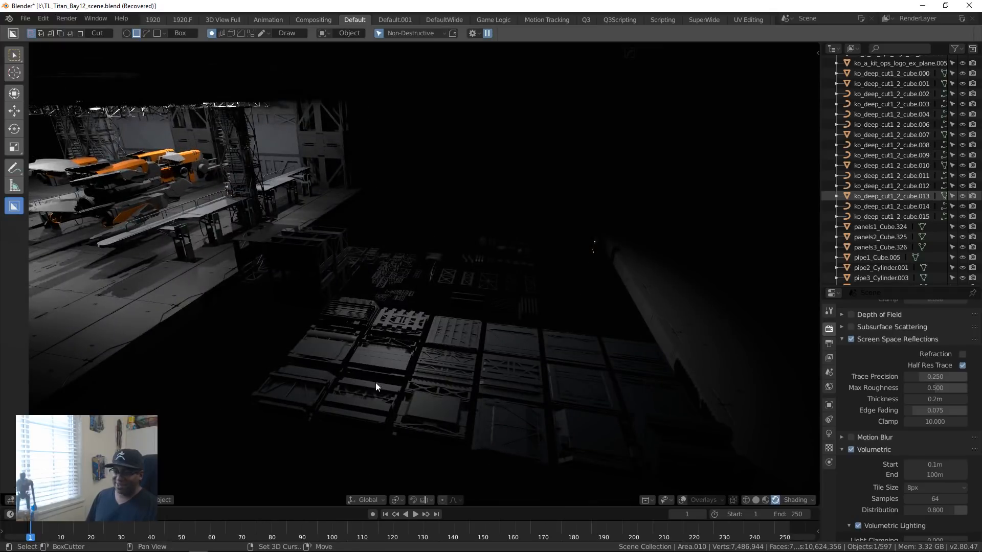
middle_drag(375, 382, 457, 391)
middle_drag(487, 343, 511, 353)
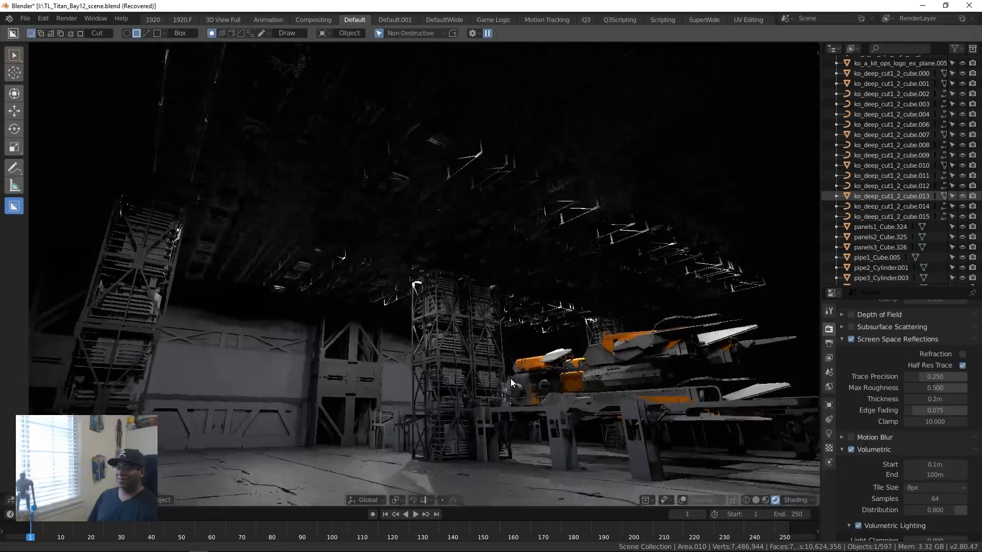
key(g)
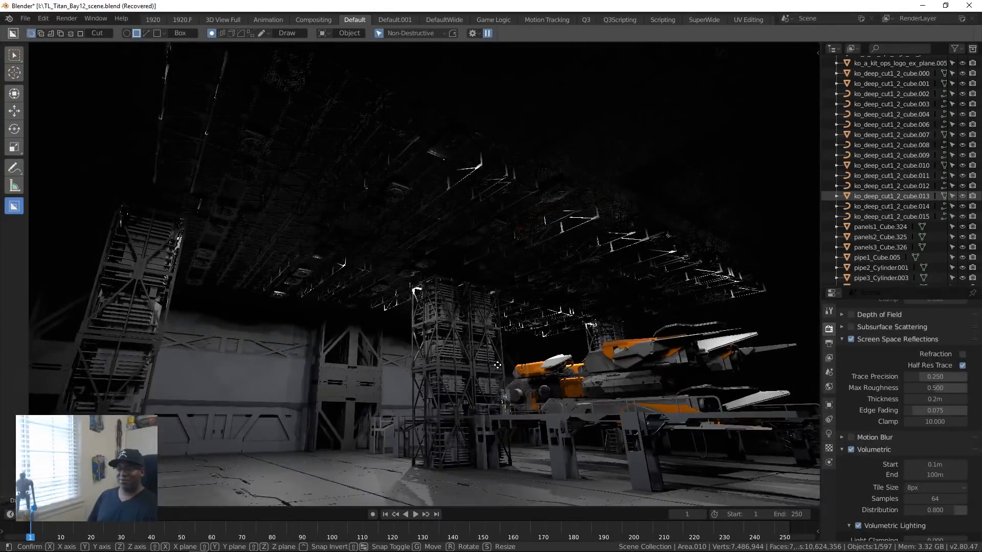
right_click(482, 330)
Step: Examine the ceiling trusses and docked ship from low and side angles, selecting a single mesh near the walkway
mouse_move(483, 329)
ctrl+right_down()
mouse_move(486, 358)
mouse_move(624, 271)
mouse_move(516, 409)
mouse_move(542, 404)
ctrl+right_up()
mouse_move(568, 339)
shift+middle_down()
mouse_move(576, 360)
mouse_move(577, 321)
mouse_move(574, 347)
shift+middle_up()
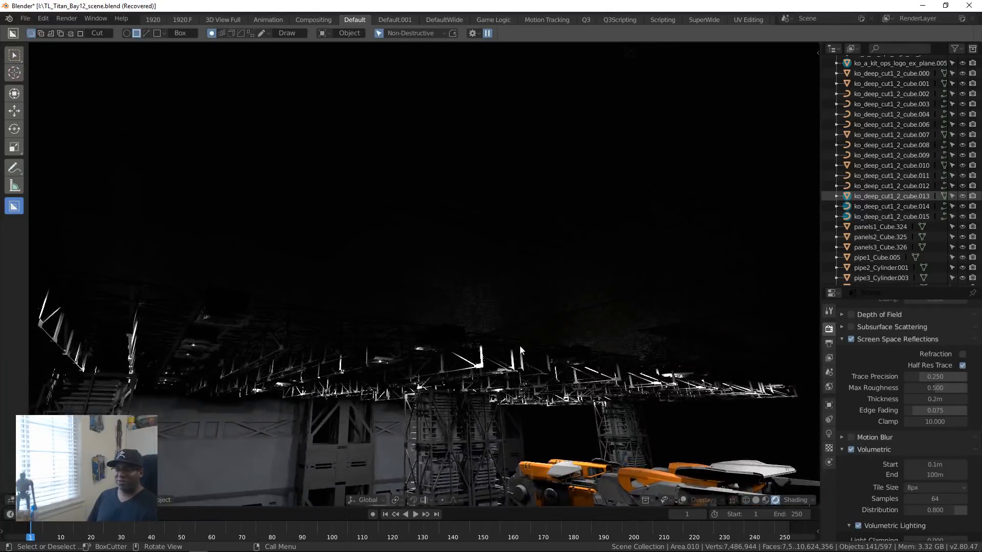
middle_drag(510, 336, 510, 363)
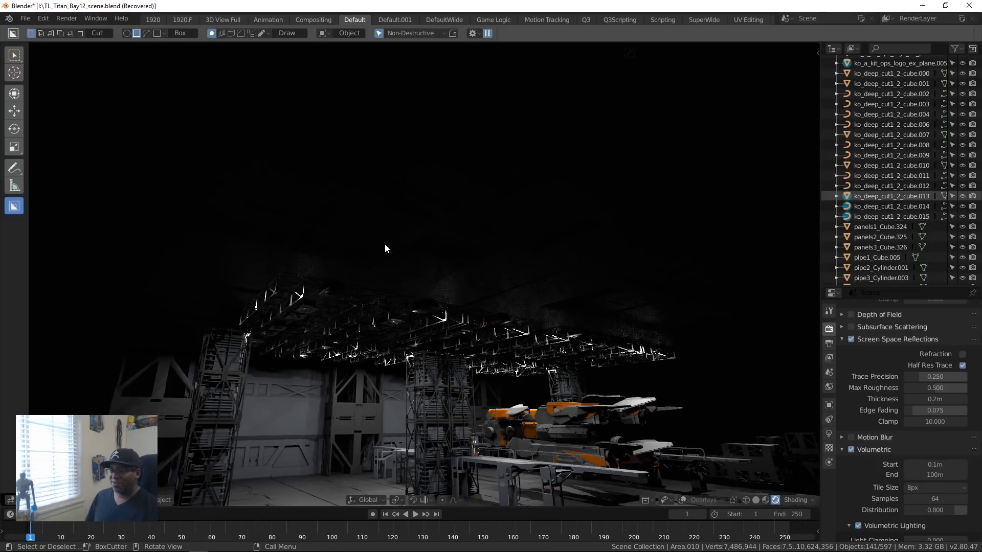
middle_drag(399, 364, 443, 267)
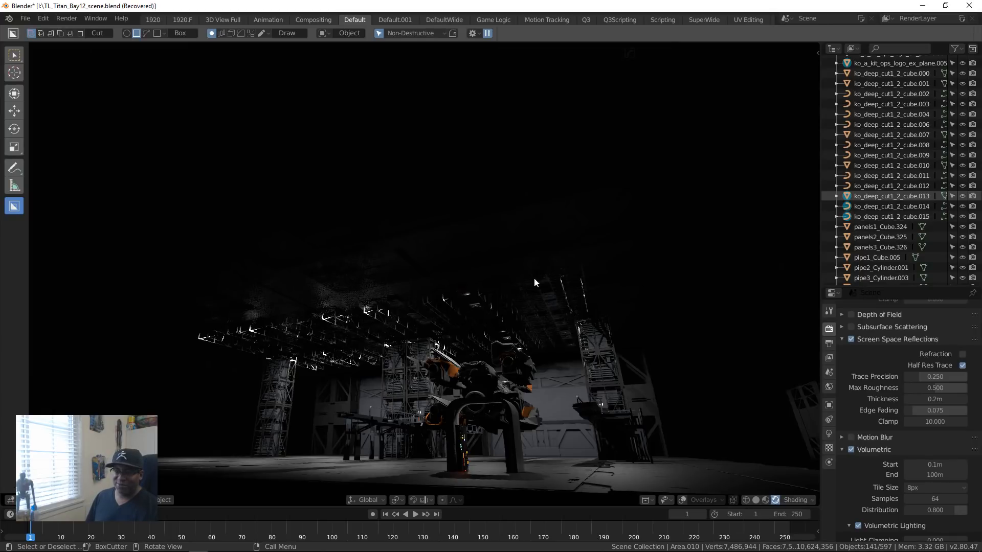
middle_drag(462, 327, 437, 323)
scroll(446, 340, up, 4)
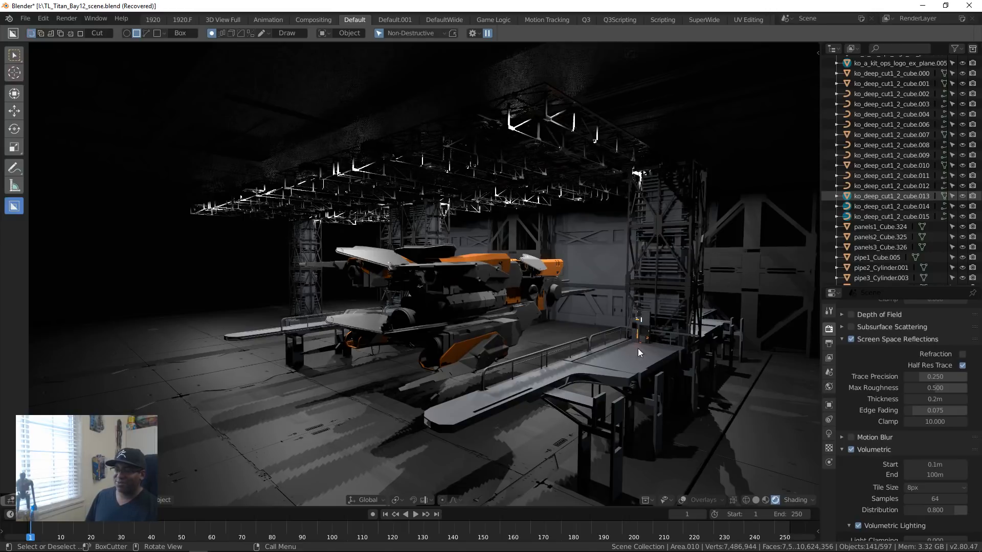
middle_drag(673, 342, 296, 320)
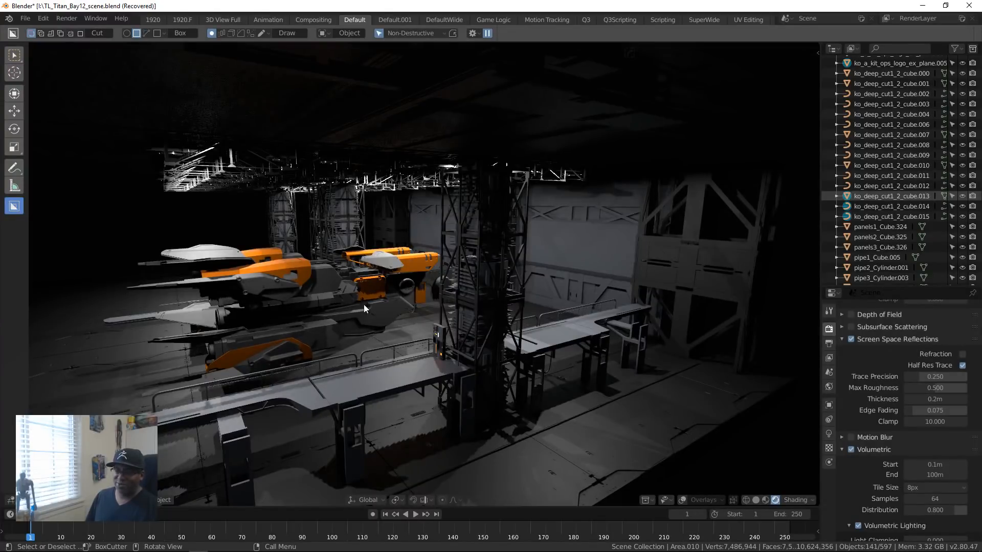
click(314, 383)
middle_drag(293, 323, 482, 330)
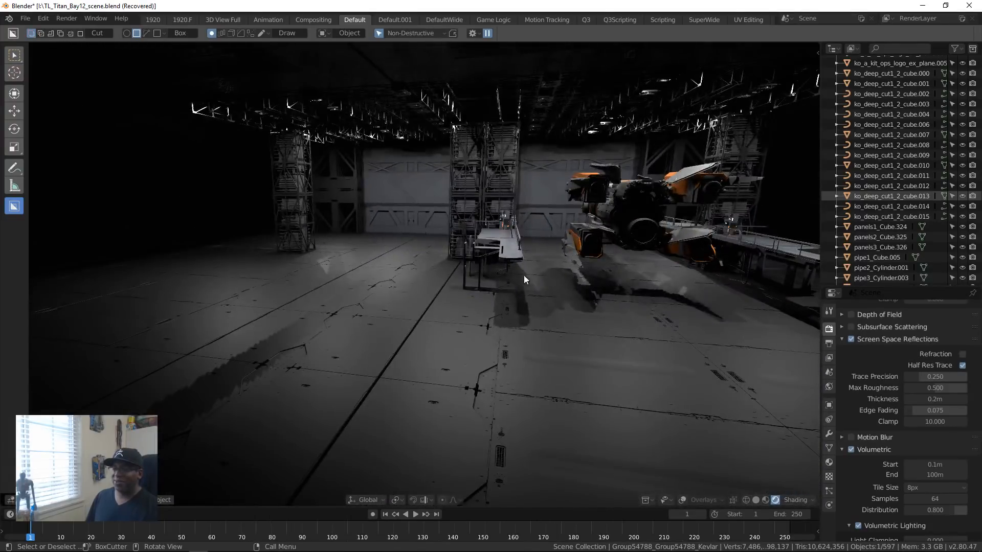
key(alt+Tab)
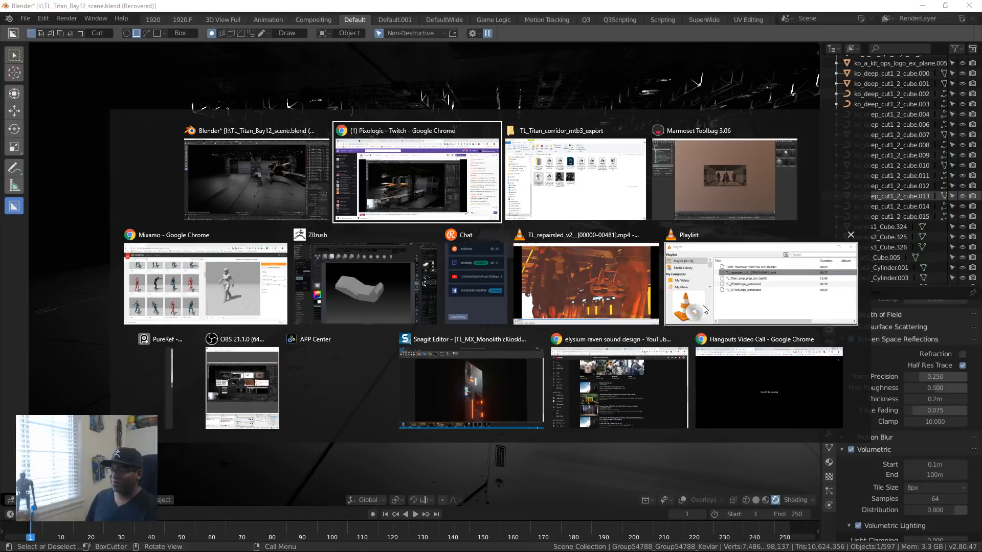
click(271, 188)
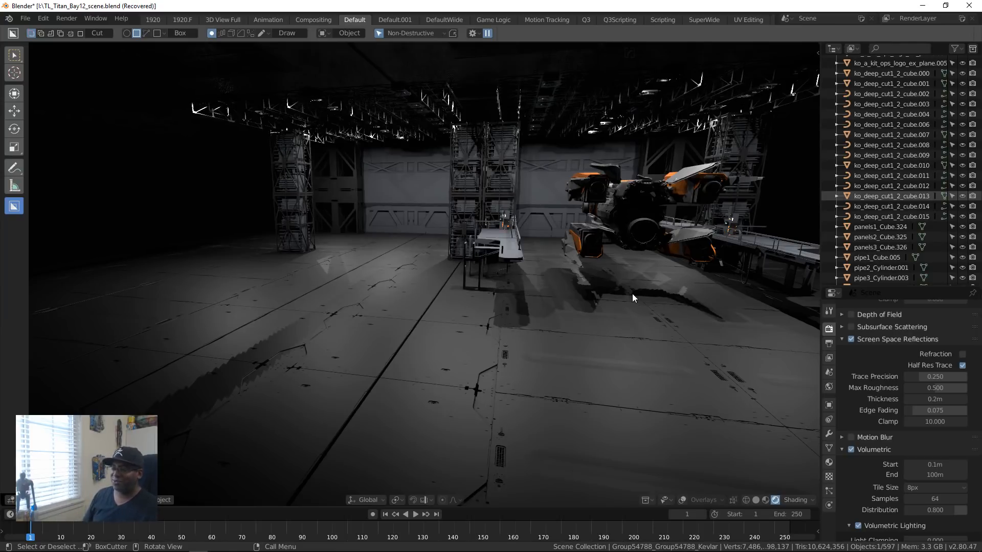
click(722, 253)
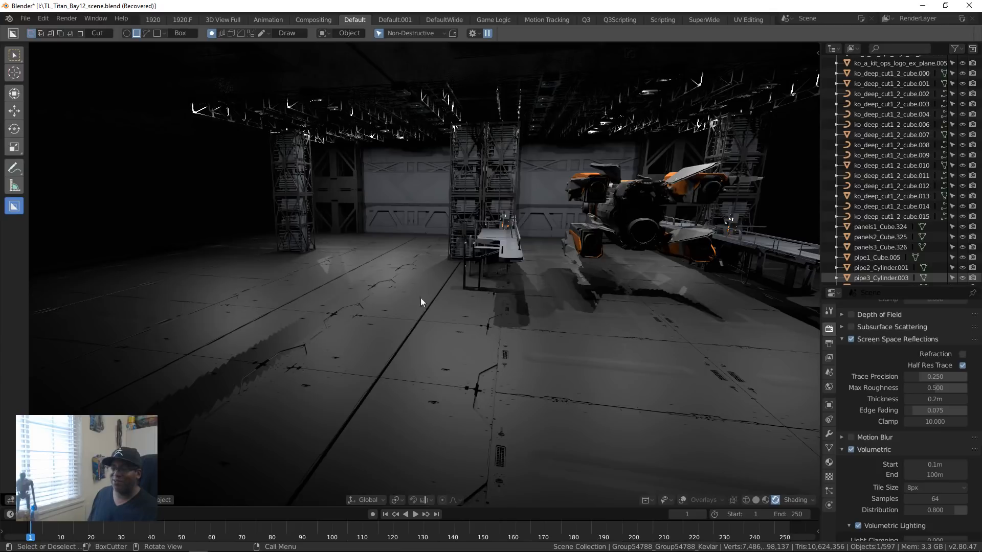
Step: View the glowing entrance gate with the docked ship and walkways behind it
middle_drag(520, 358, 593, 377)
middle_drag(333, 206, 443, 222)
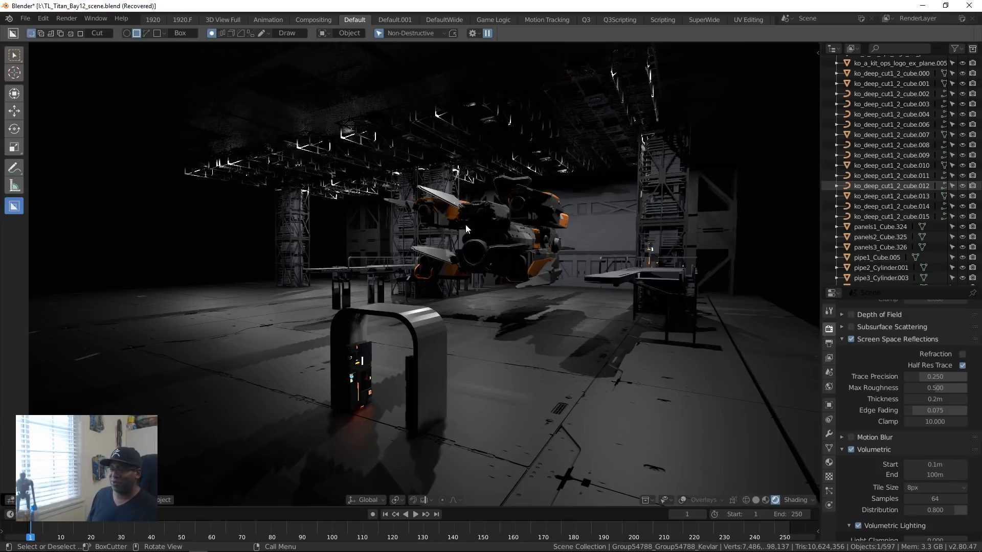
key(alt+Tab)
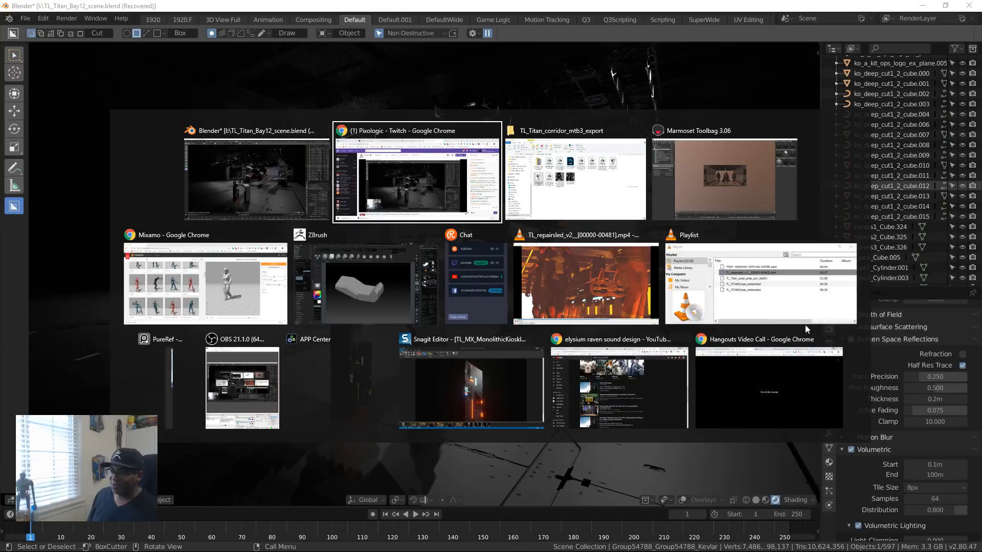
key(Escape)
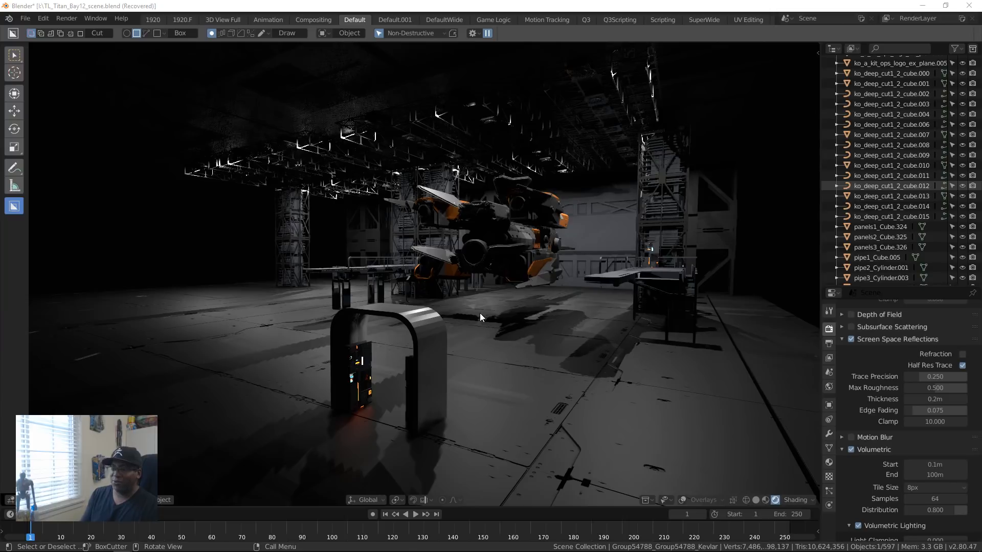
Step: Switch to Marmoset Toolbag, select the corridor mesh and examine the armored troopers' helmets, torsos and weapons up close
key(alt+Tab)
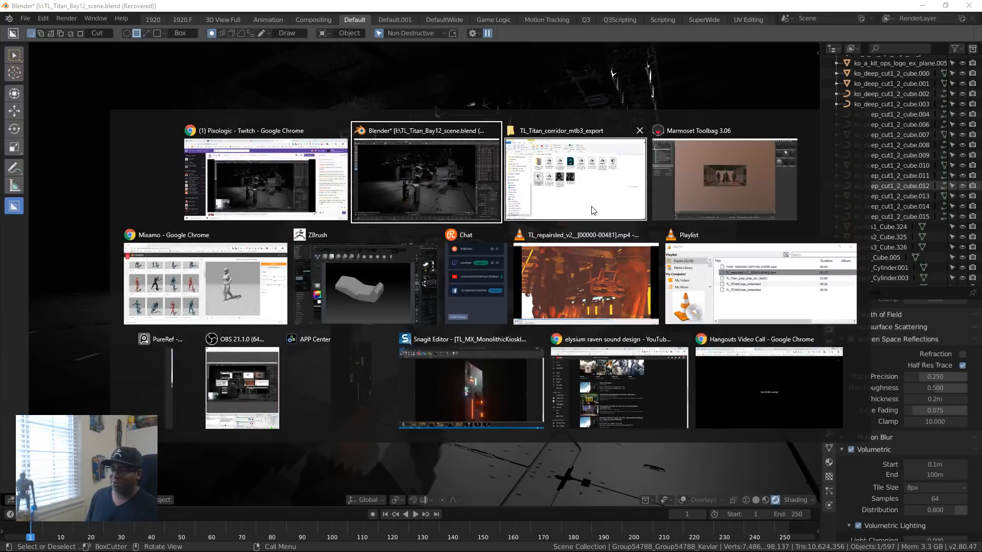
click(744, 197)
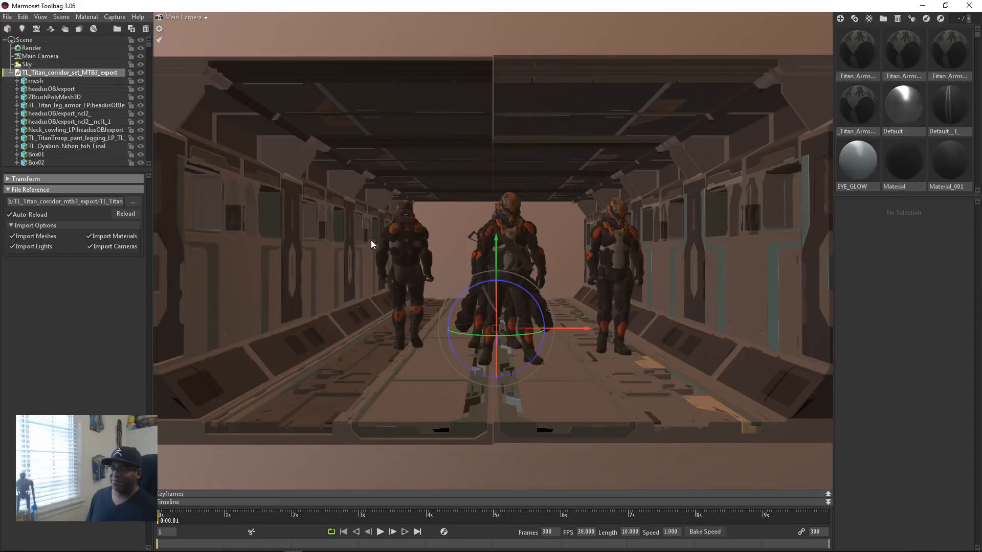
click(324, 212)
drag(324, 217, 437, 221)
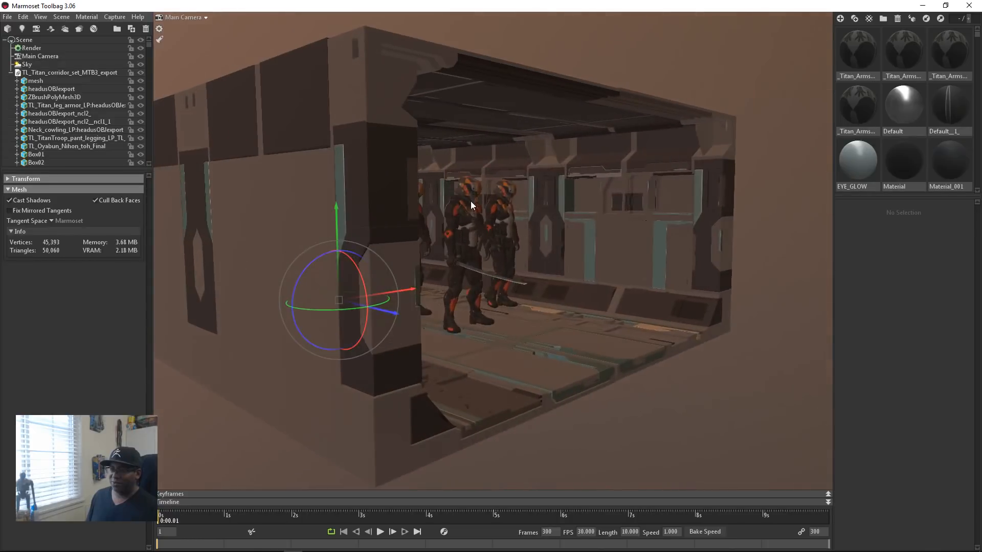
right_drag(470, 201, 477, 278)
middle_drag(477, 278, 425, 290)
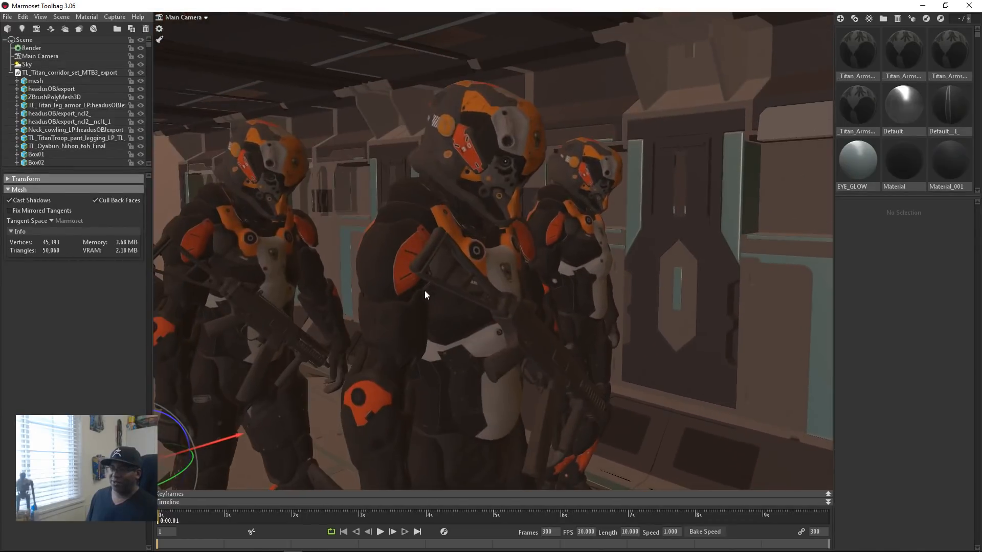
drag(459, 225, 403, 173)
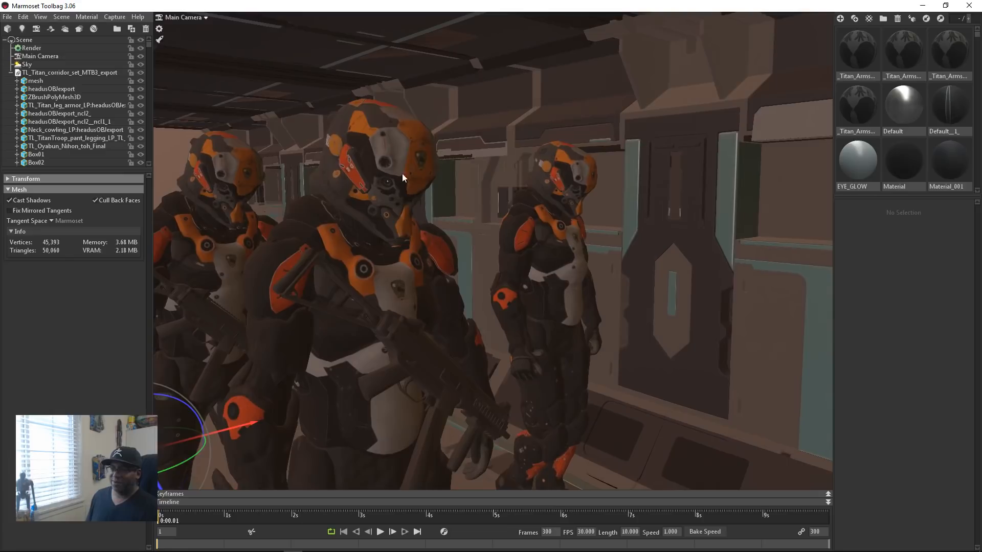
drag(357, 231, 364, 280)
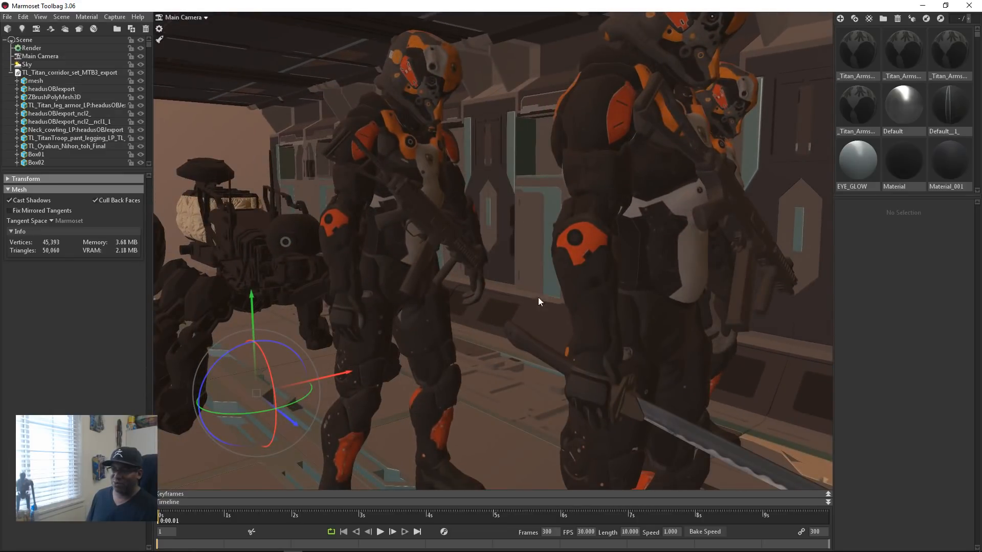
Step: Examine the troopers' leg armor and the four-legged cargo robot behind them from both ends of the corridor
middle_drag(538, 297, 587, 258)
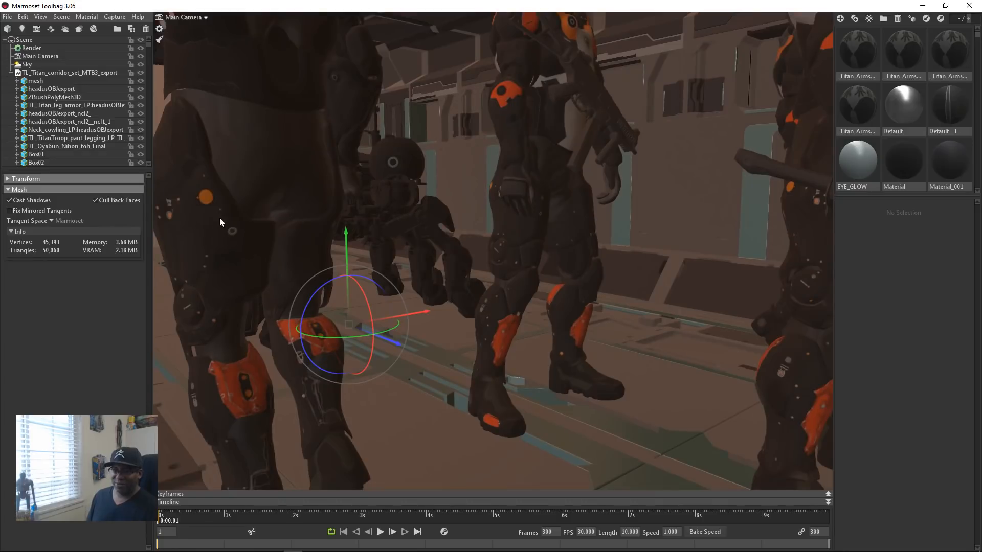
middle_drag(272, 279, 269, 278)
drag(269, 279, 506, 300)
drag(657, 309, 508, 314)
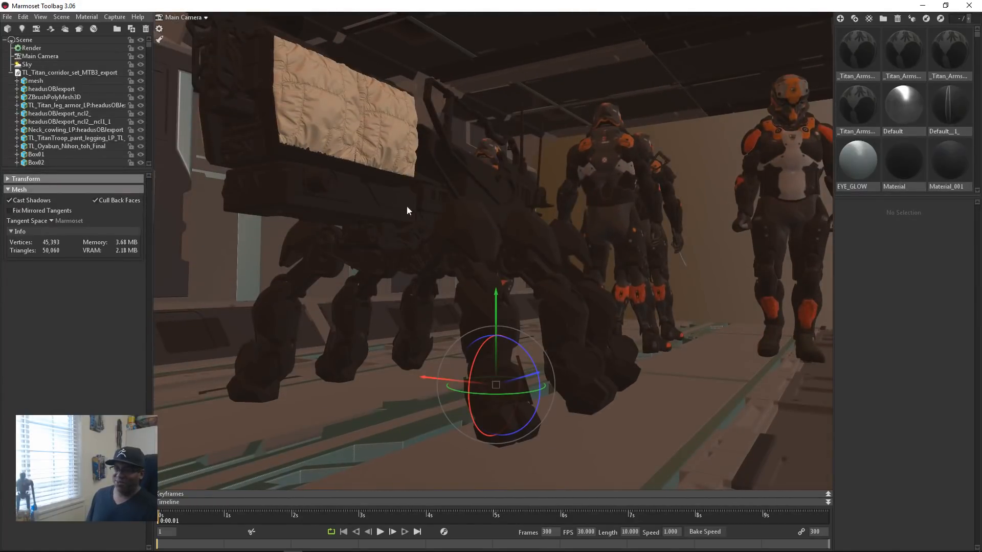
middle_drag(500, 268, 497, 301)
scroll(523, 278, down, 4)
mouse_move(523, 277)
mouse_down()
mouse_move(468, 282)
mouse_move(524, 275)
mouse_move(515, 274)
mouse_up()
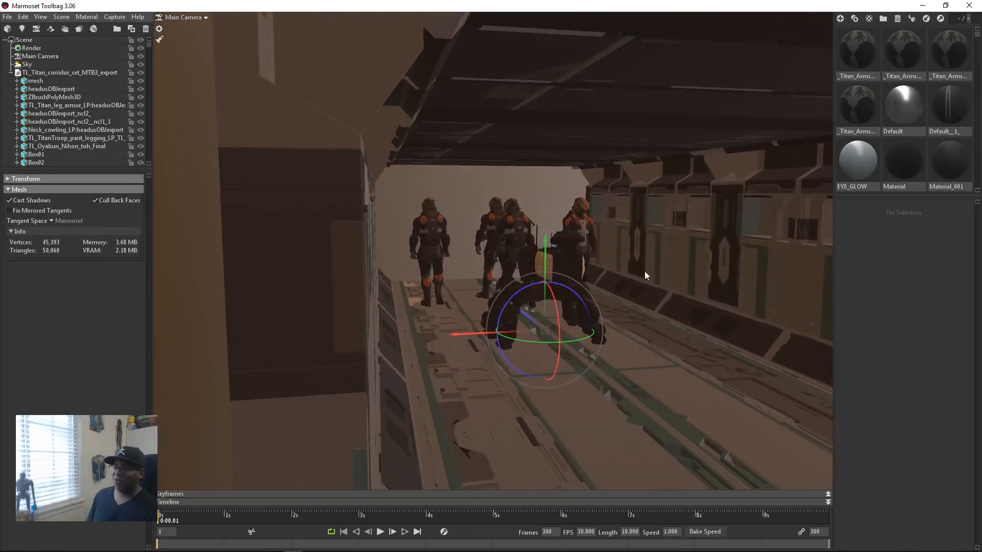
Step: Return to an overall view of the corridor's open front and deselect the mesh
middle_drag(644, 271, 548, 235)
drag(548, 235, 303, 289)
drag(377, 276, 338, 230)
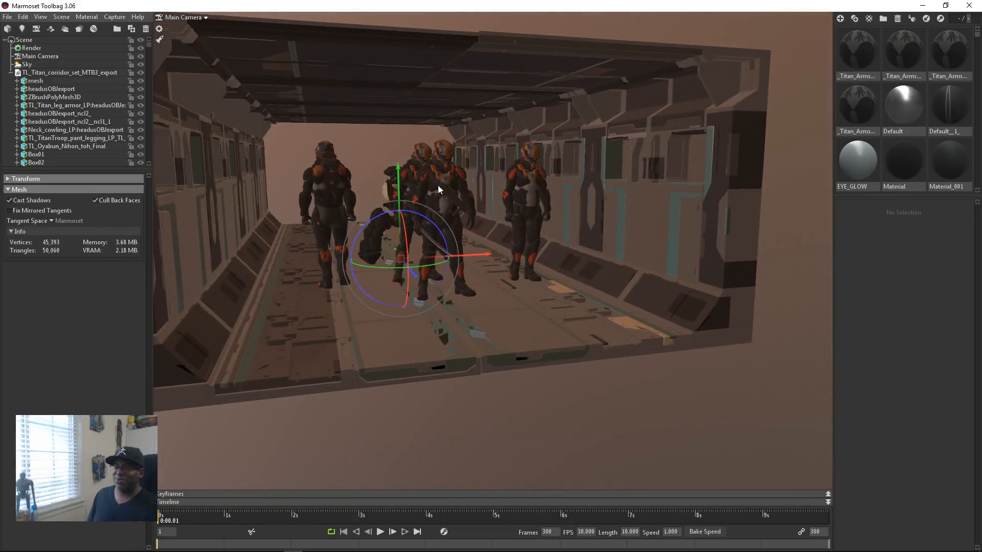
click(360, 151)
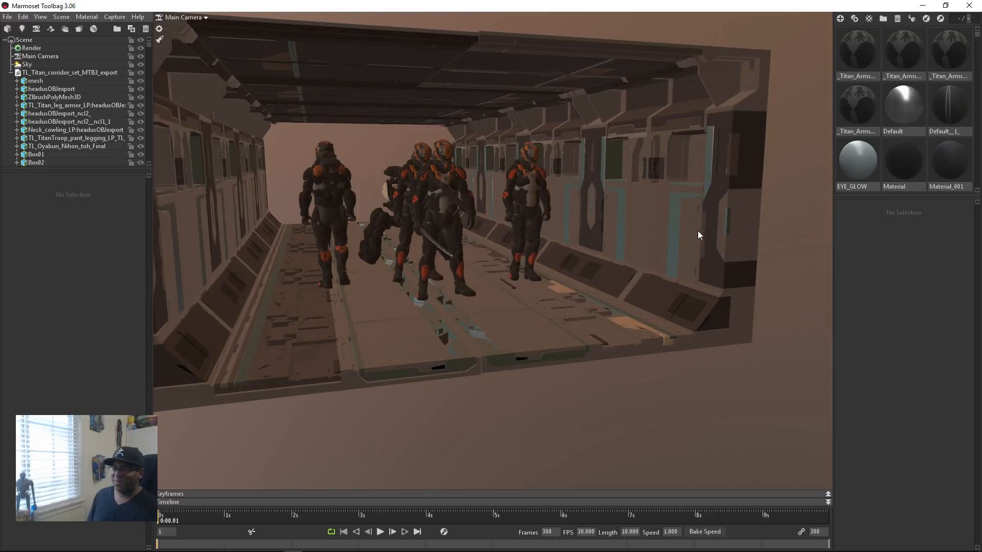
Step: Select the teal light strips on the corridor's side wall and look through the material library for their material
click(673, 213)
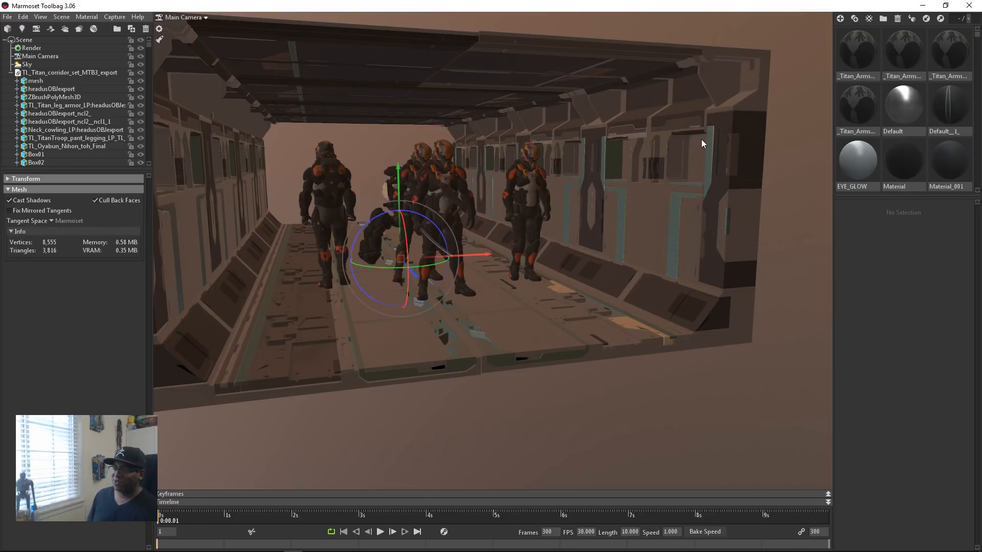
click(726, 122)
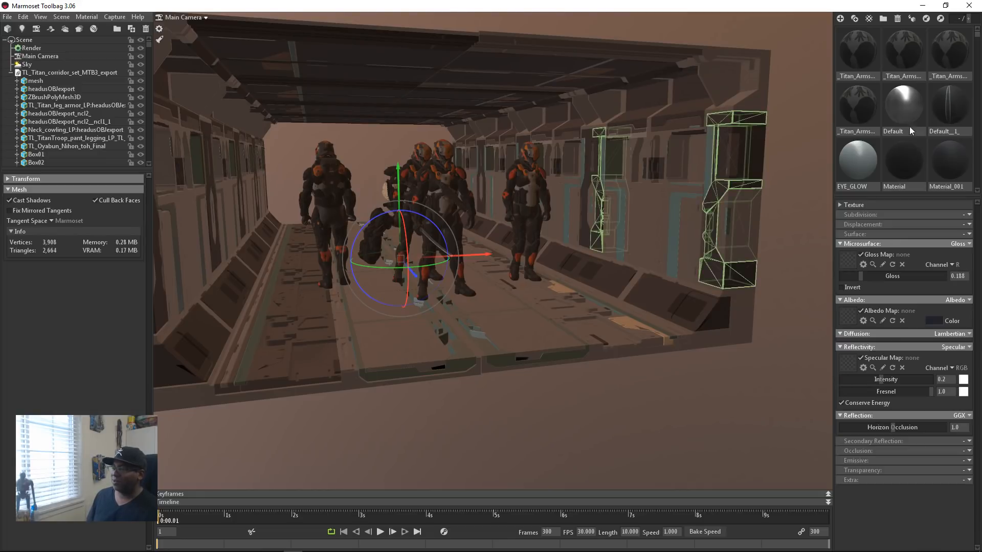
scroll(924, 106, down, 10)
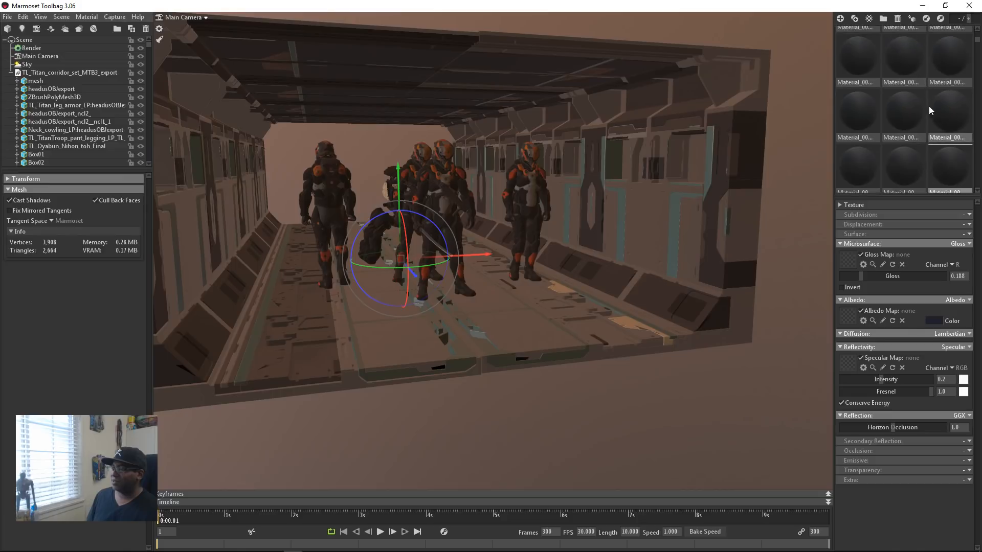
scroll(930, 106, up, 1)
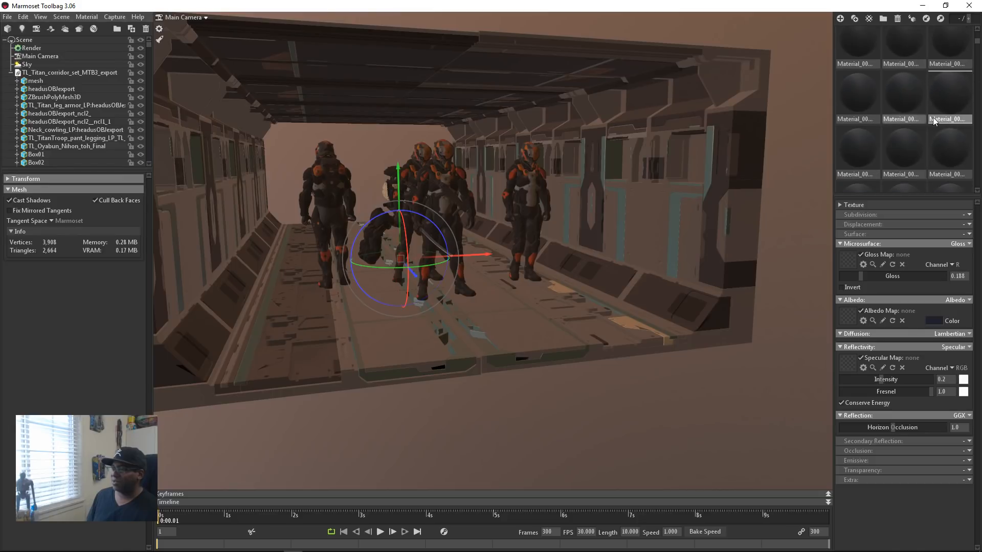
click(673, 194)
scroll(931, 106, down, 2)
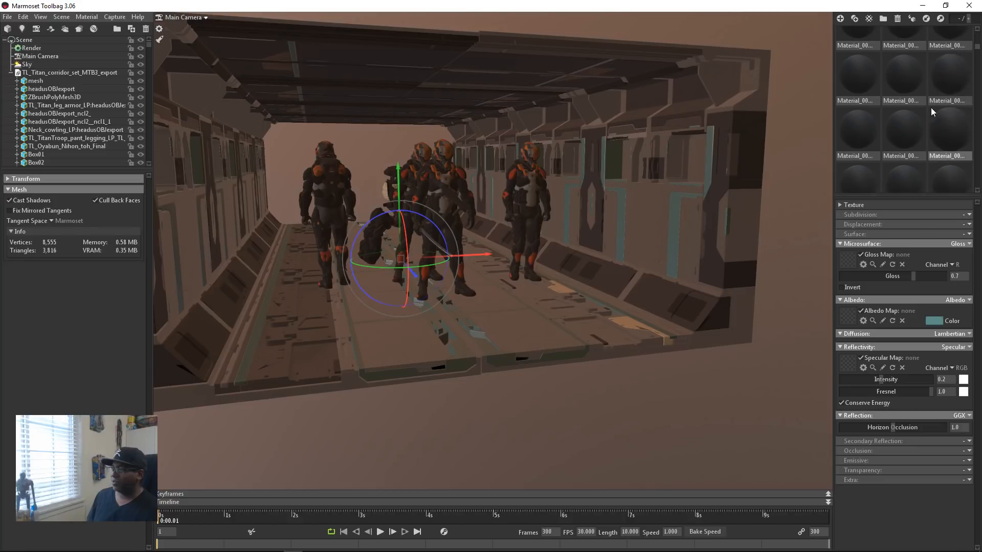
scroll(931, 112, down, 2)
scroll(933, 123, down, 8)
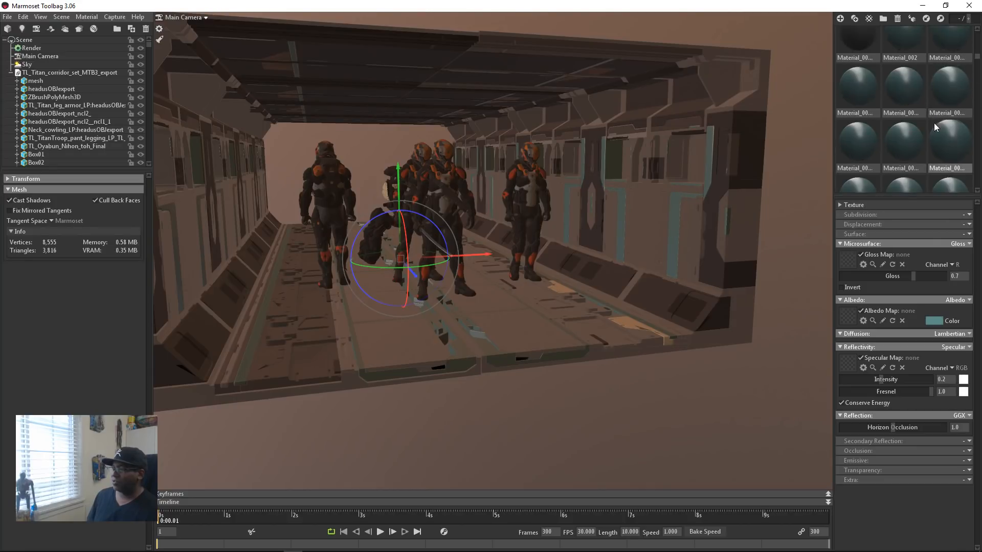
scroll(937, 121, down, 5)
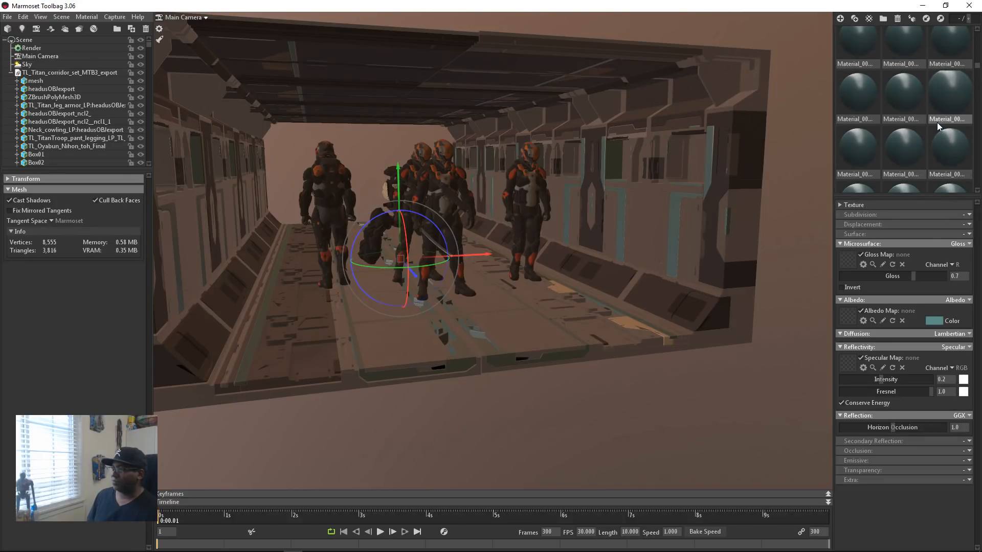
scroll(915, 141, down, 2)
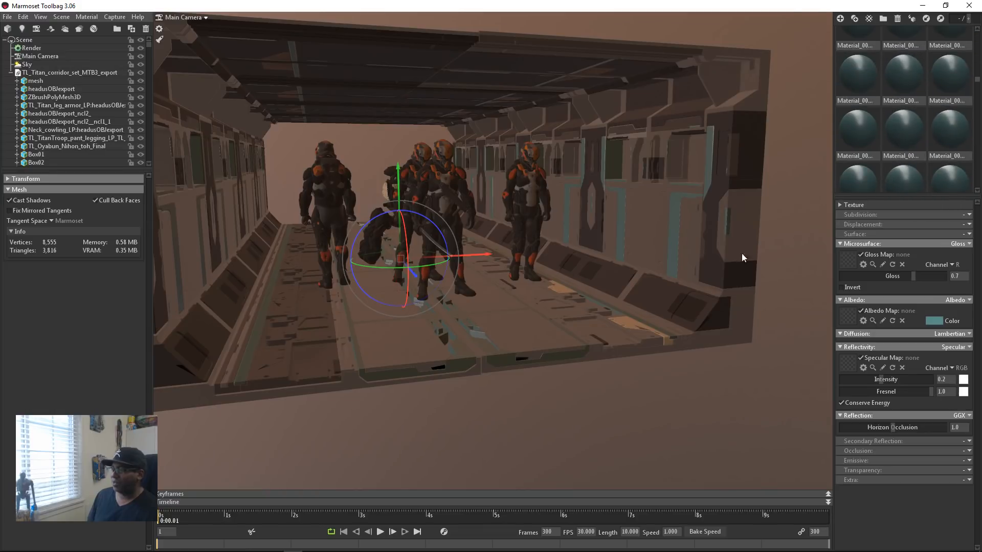
Step: Enable Emissive shading on the light strips' material and set its emissive color to medium blue
click(965, 461)
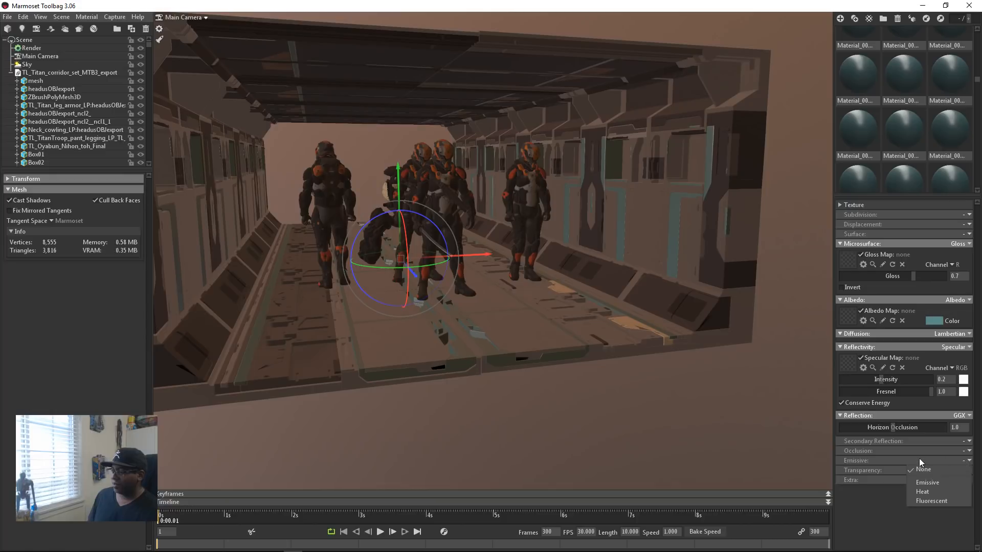
click(937, 482)
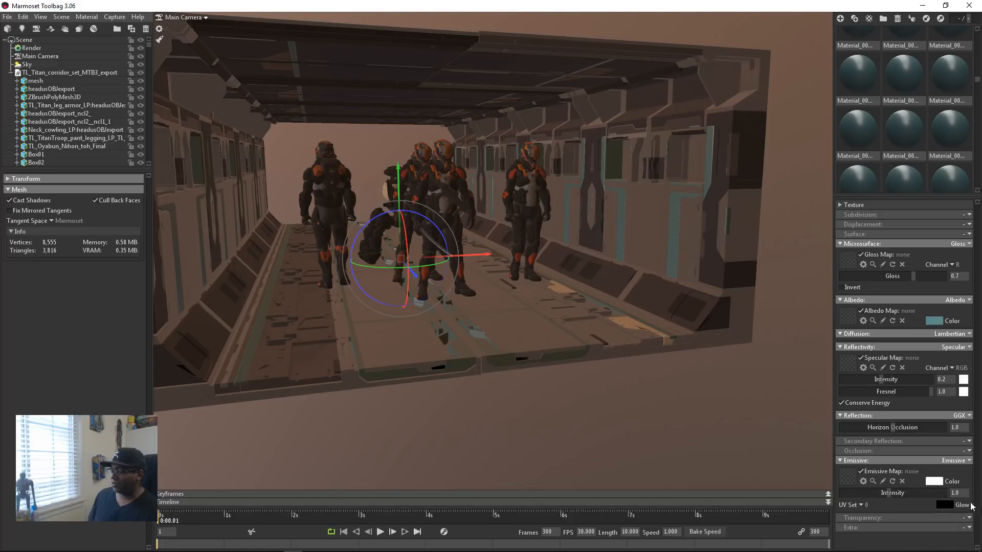
click(934, 482)
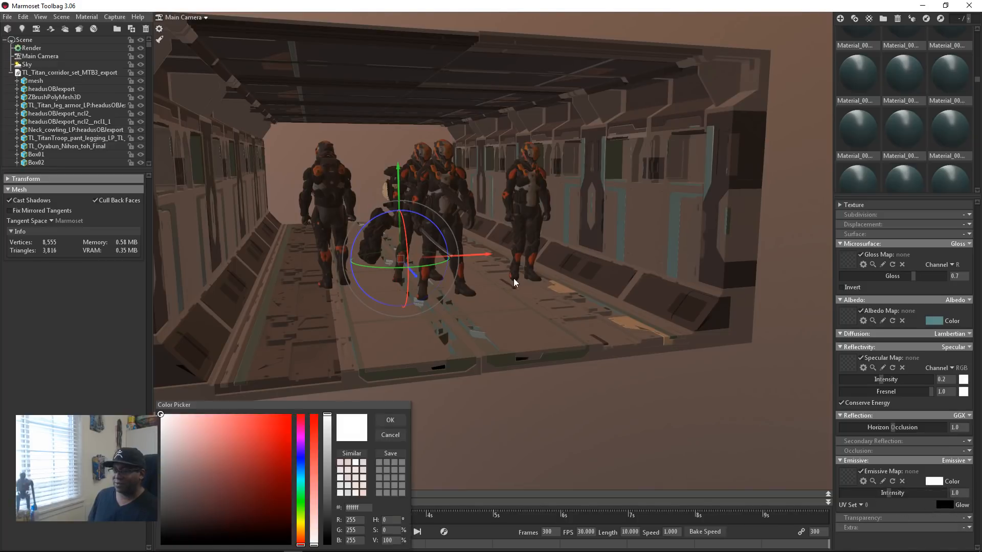
drag(301, 455, 303, 475)
mouse_move(251, 420)
mouse_down()
mouse_move(247, 412)
mouse_move(255, 452)
mouse_up()
click(390, 420)
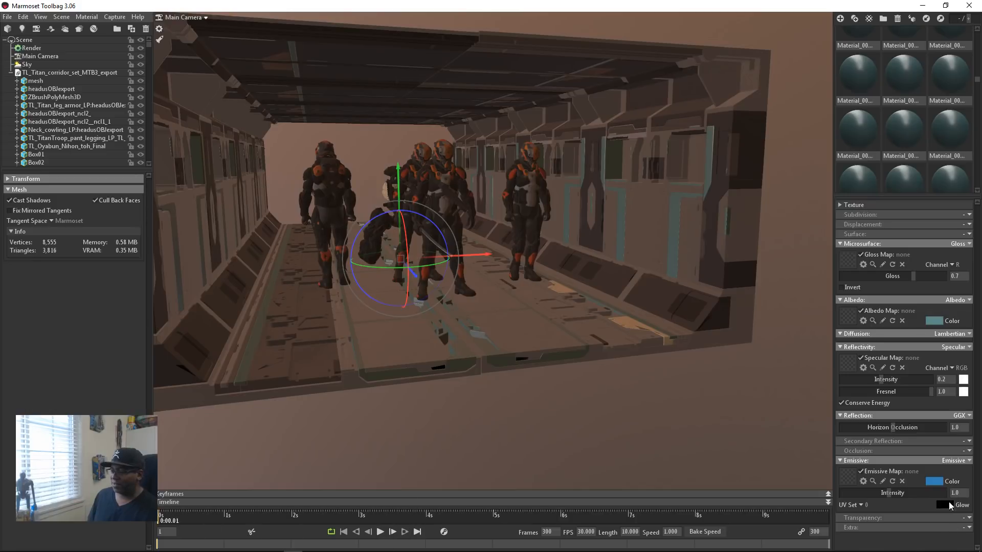
Step: Set the strip material's emissive glow color to light blue 7ddef4
click(948, 506)
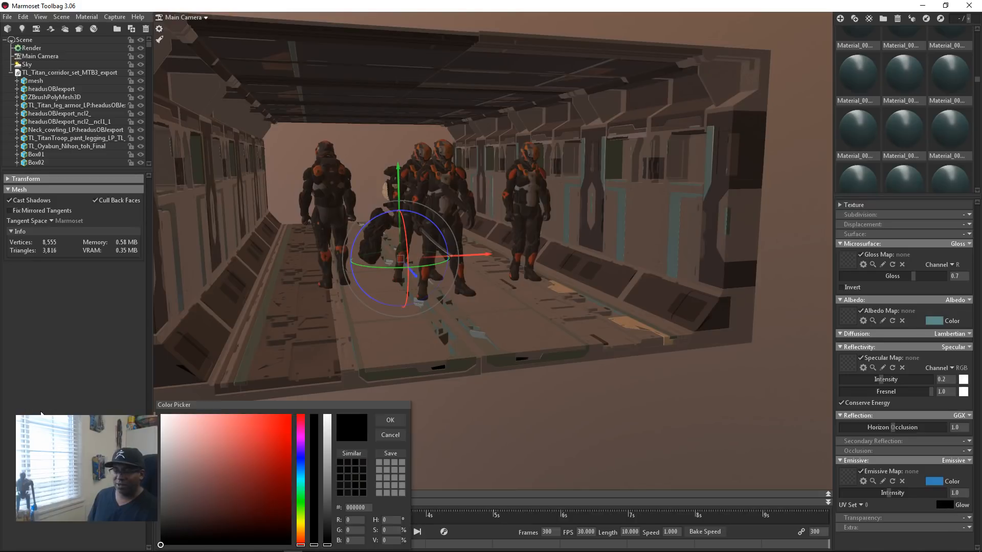
click(302, 477)
drag(225, 424, 224, 420)
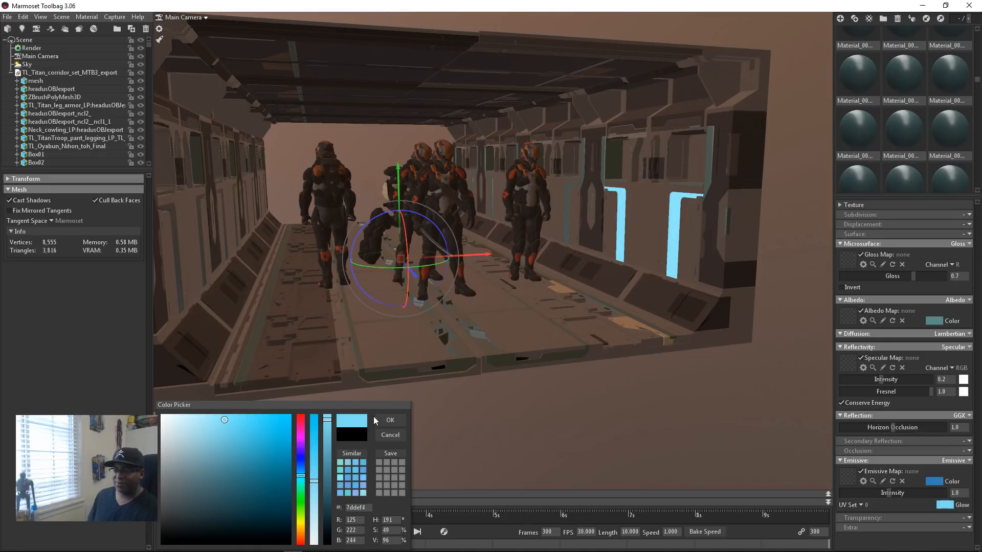
click(390, 420)
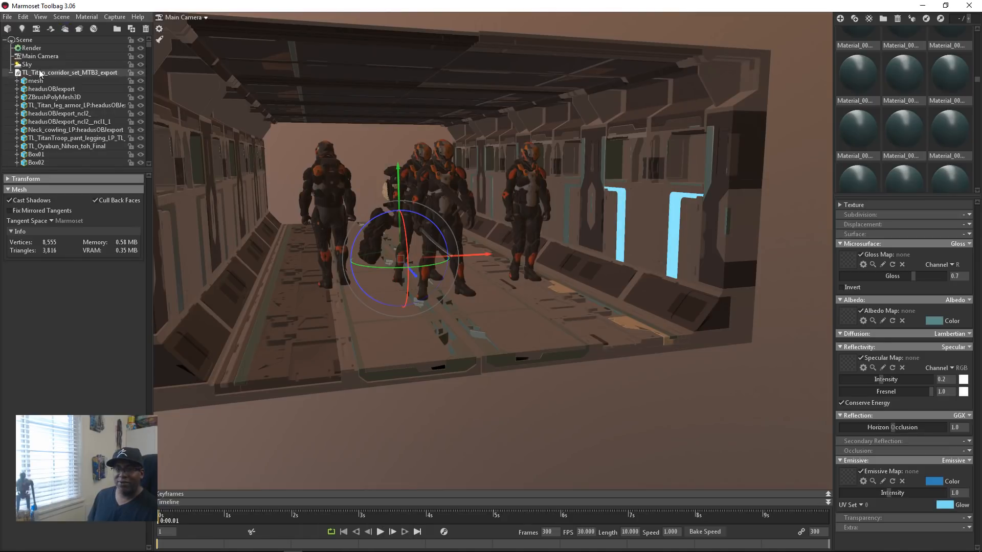
Step: Enable Local Reflections and Internal Refraction in the scene's render lighting settings
click(50, 47)
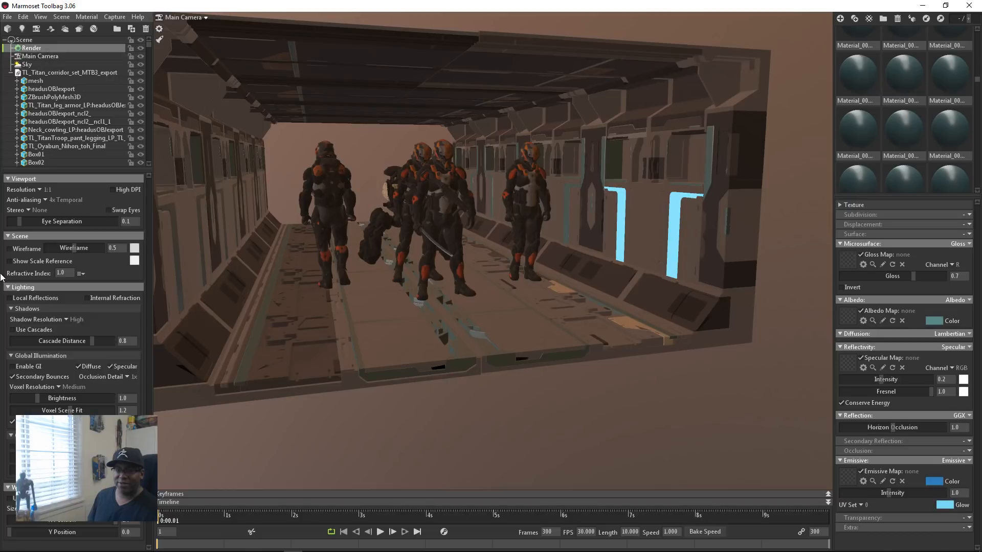
click(62, 298)
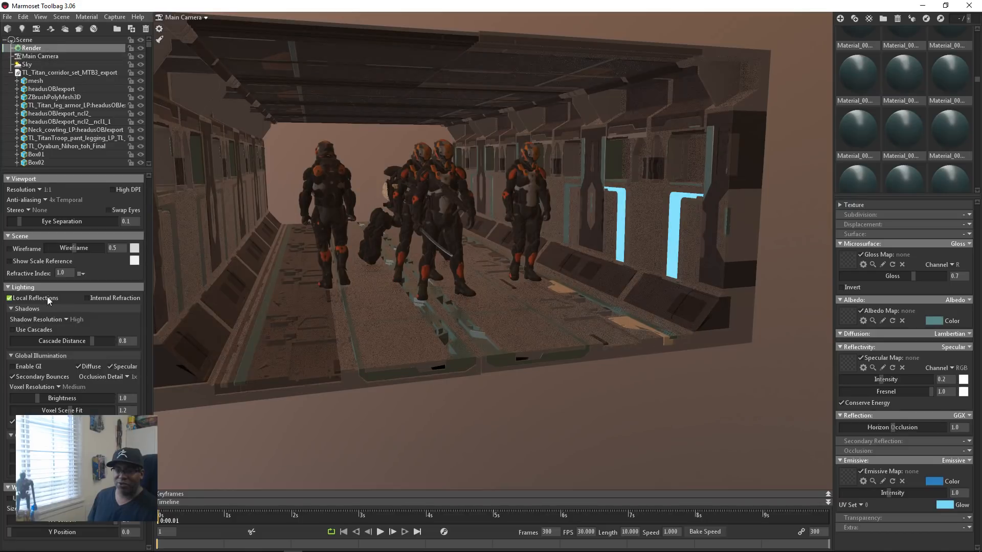
click(118, 297)
click(11, 446)
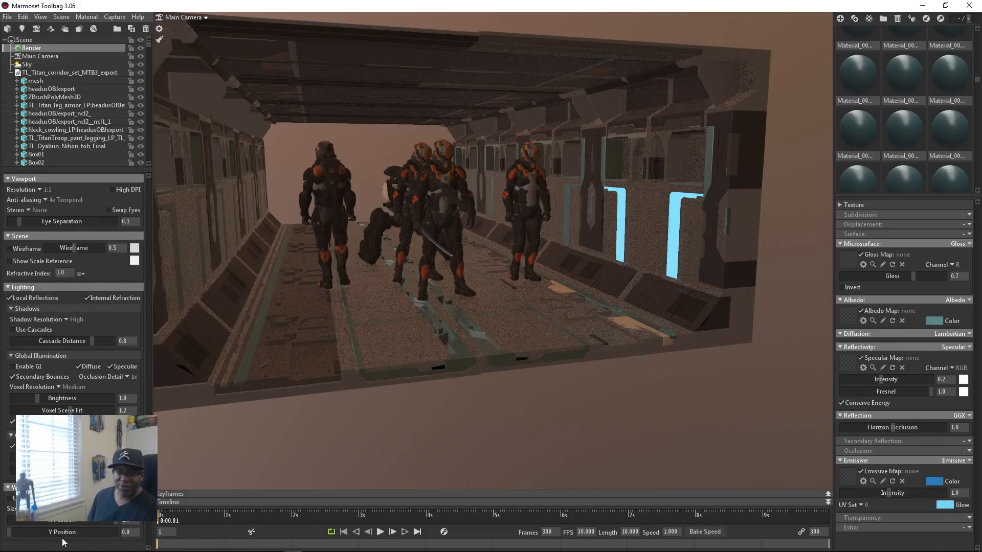
Step: Increase the main camera's bloom effect and raise the light strip material's emissive intensity to 6.727
click(40, 56)
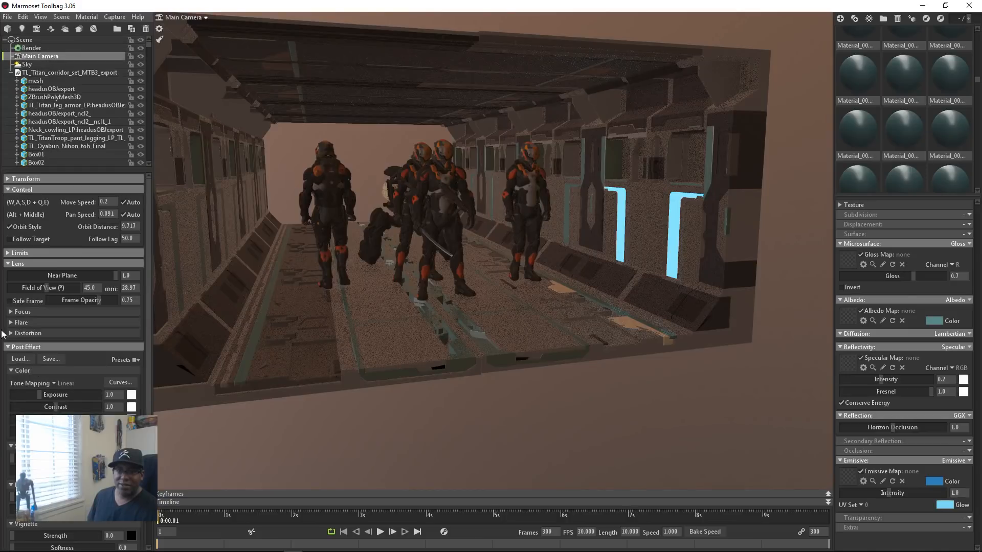
scroll(74, 352, down, 3)
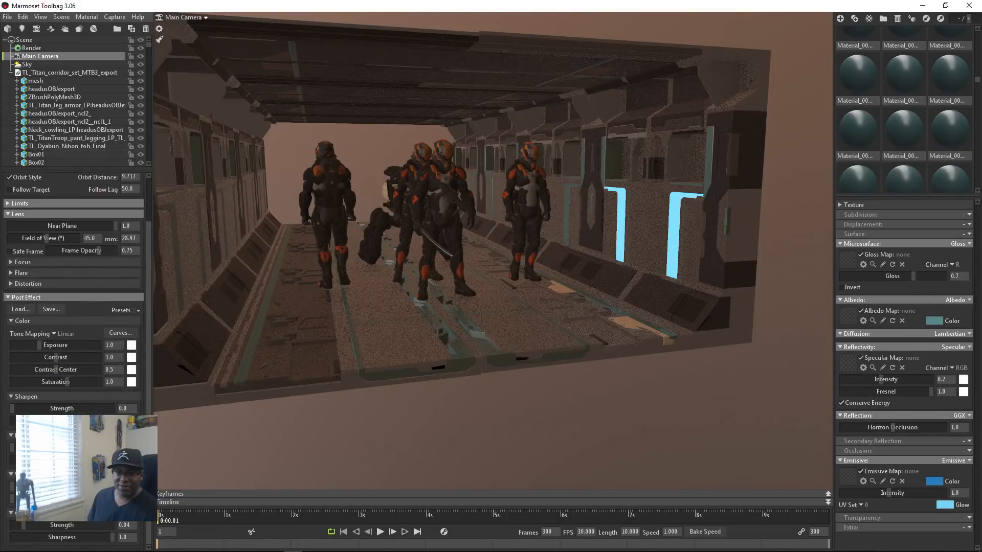
drag(12, 447, 38, 447)
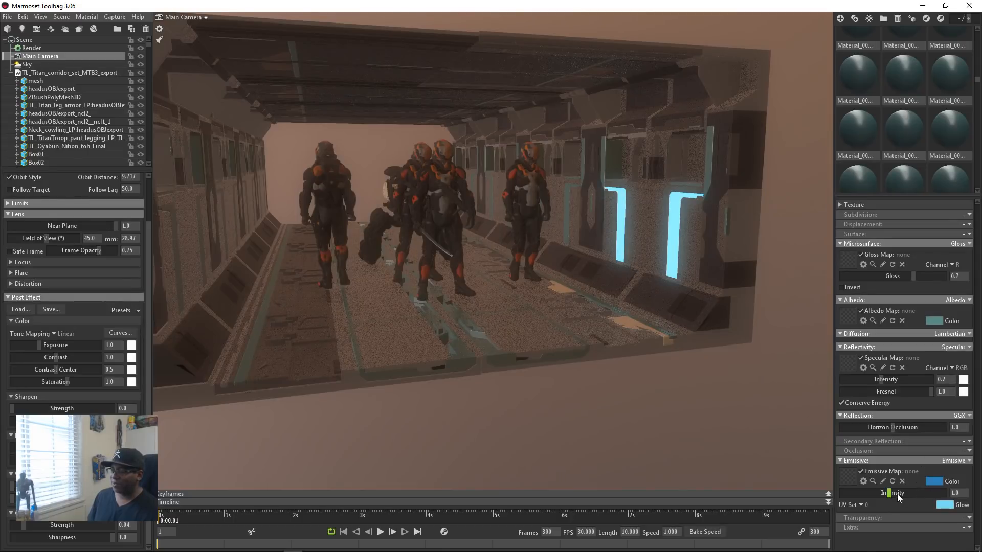
drag(898, 499, 920, 498)
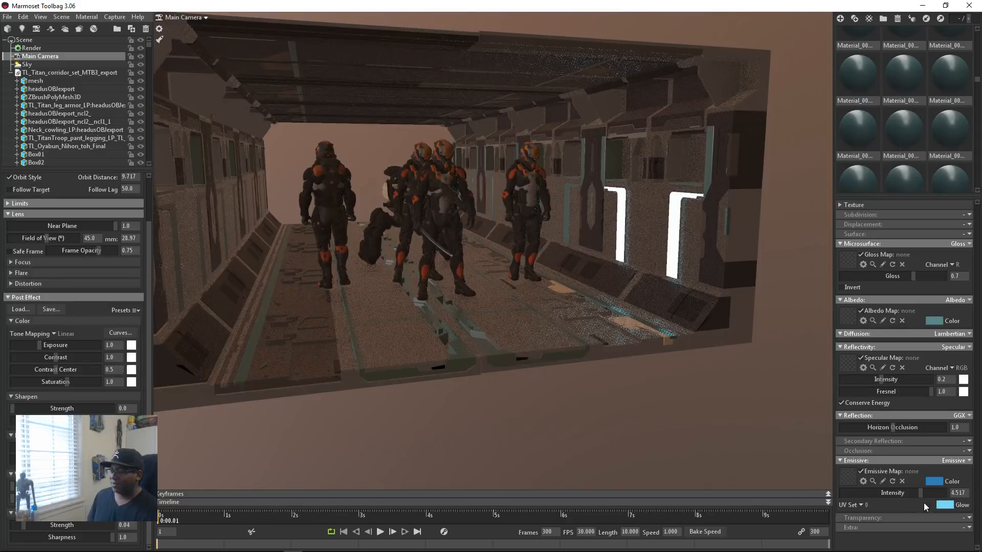
drag(921, 493, 929, 493)
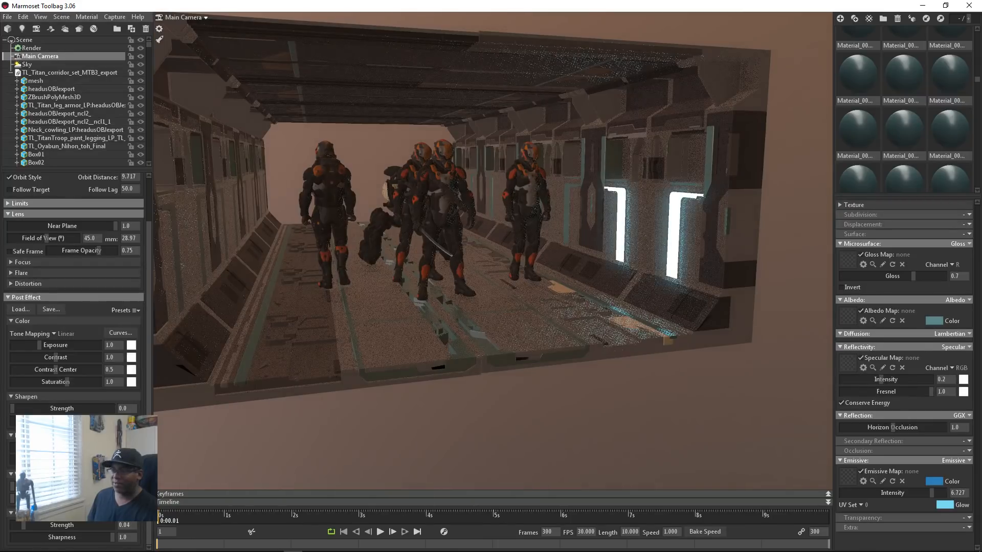
Step: Examine the glowing wall strips and their floor reflections near the troopers, and collapse the corridor export's object list
drag(411, 331, 480, 372)
right_drag(637, 308, 667, 389)
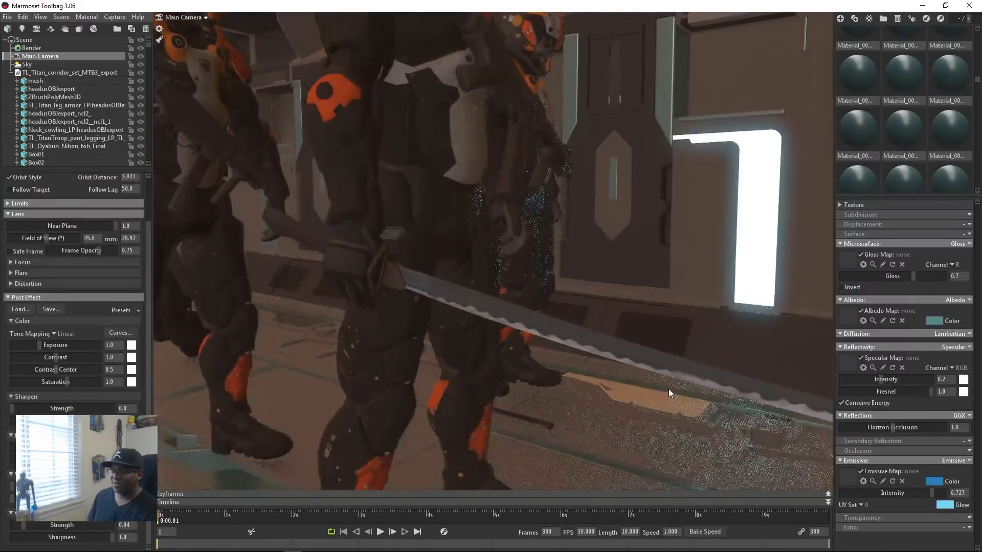
middle_drag(668, 389, 476, 401)
drag(476, 400, 440, 415)
right_drag(440, 415, 431, 382)
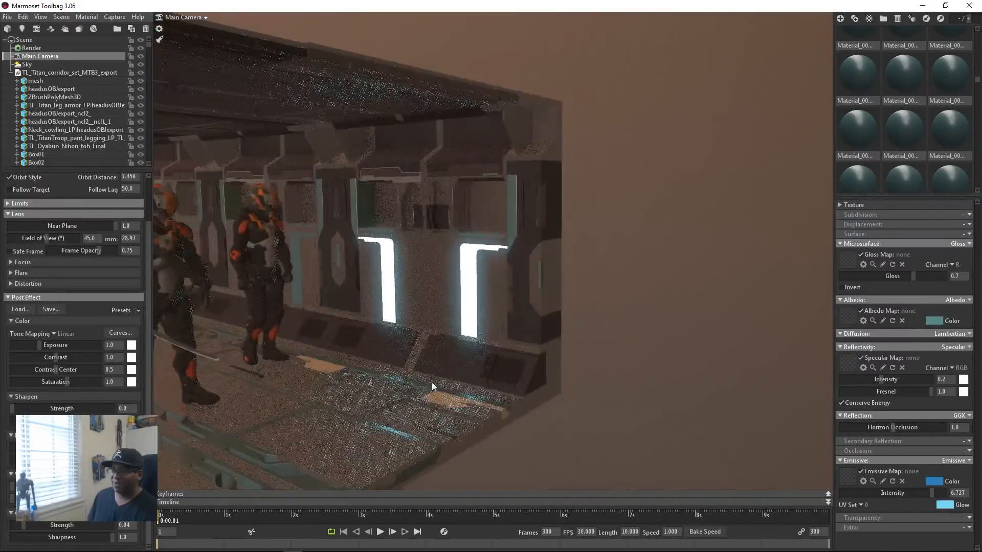
drag(550, 399, 573, 348)
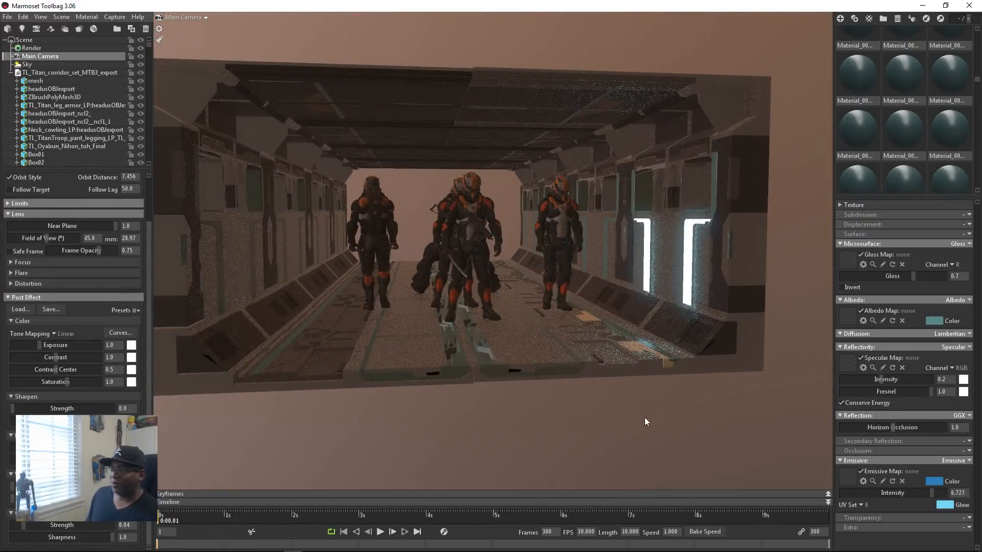
click(11, 73)
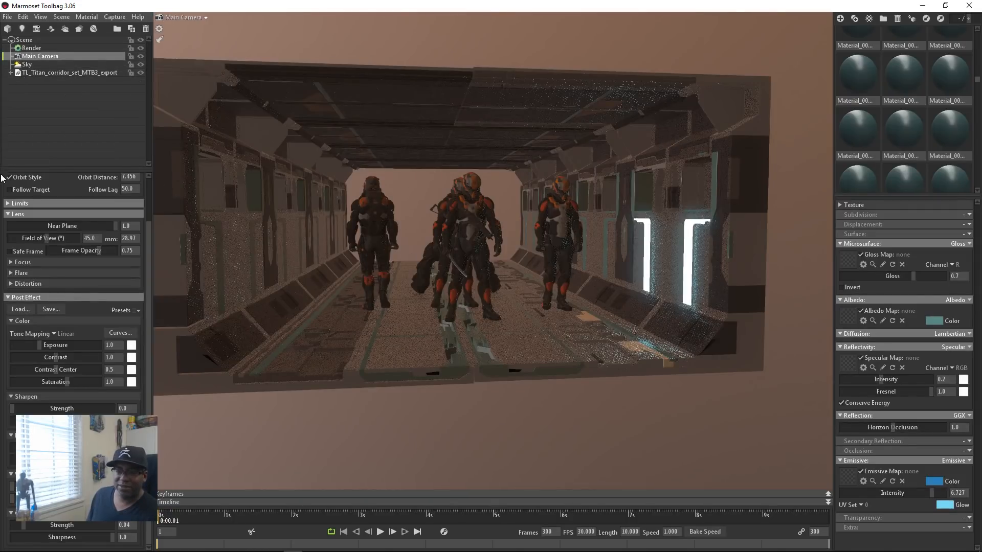
Step: Examine the corridor's exterior walls and paneled roof from both sides, ending on an overall view of its open front
drag(532, 397, 460, 416)
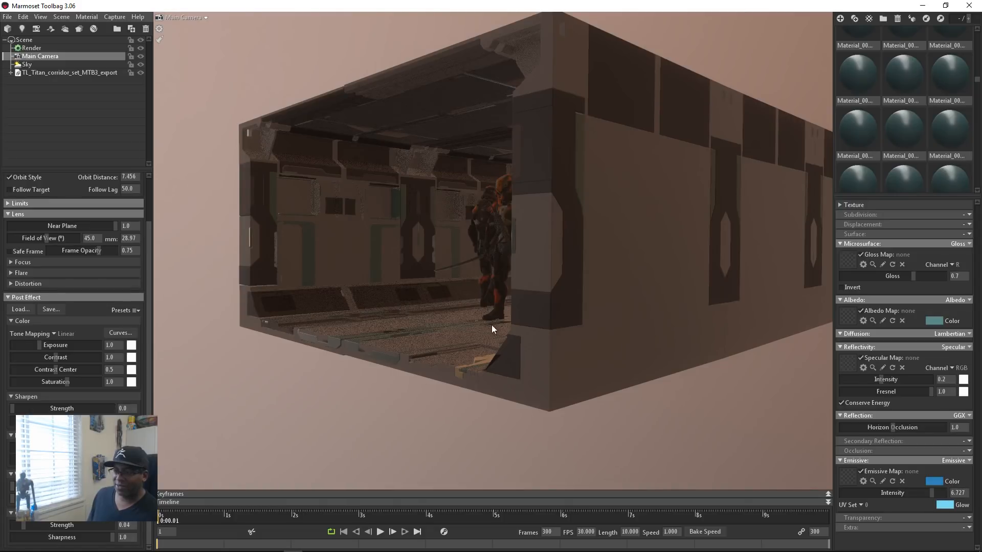
drag(492, 324, 461, 333)
middle_drag(460, 333, 481, 357)
right_drag(481, 358, 343, 282)
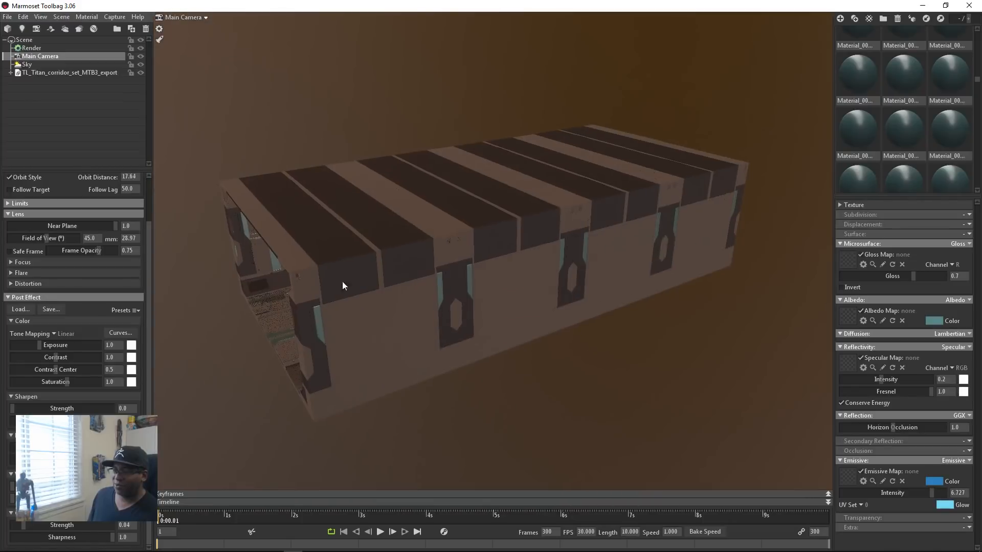
drag(255, 339, 551, 331)
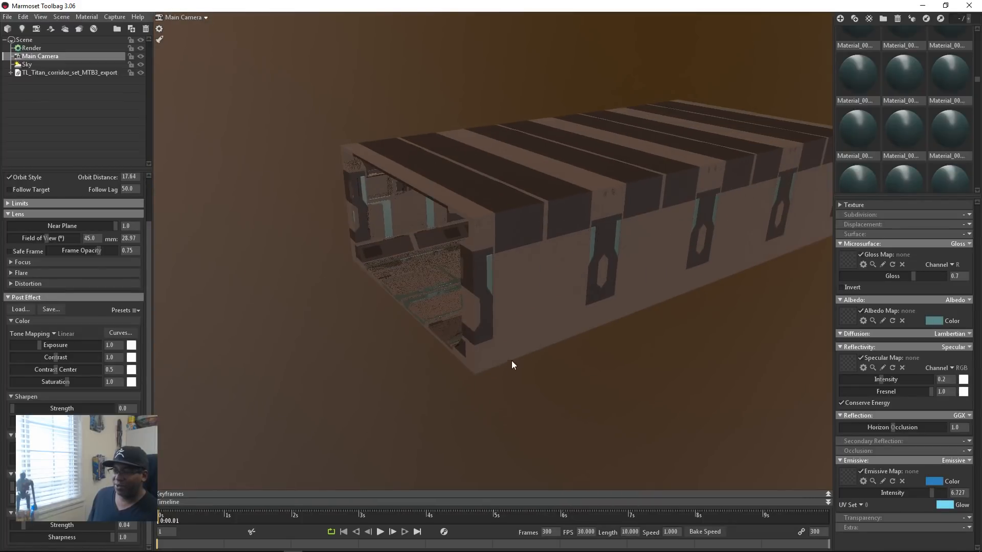
drag(512, 361, 448, 366)
right_drag(511, 318, 586, 331)
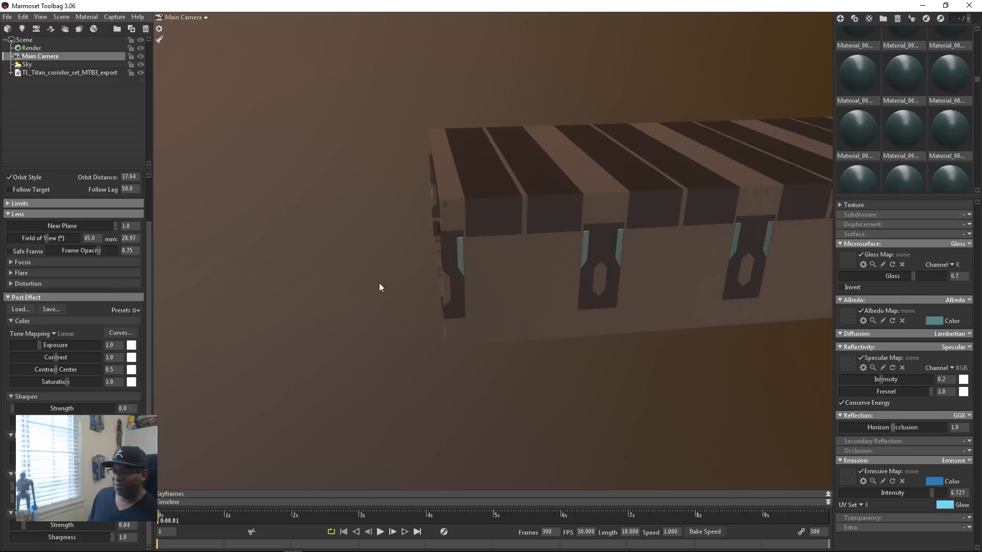
drag(378, 284, 523, 312)
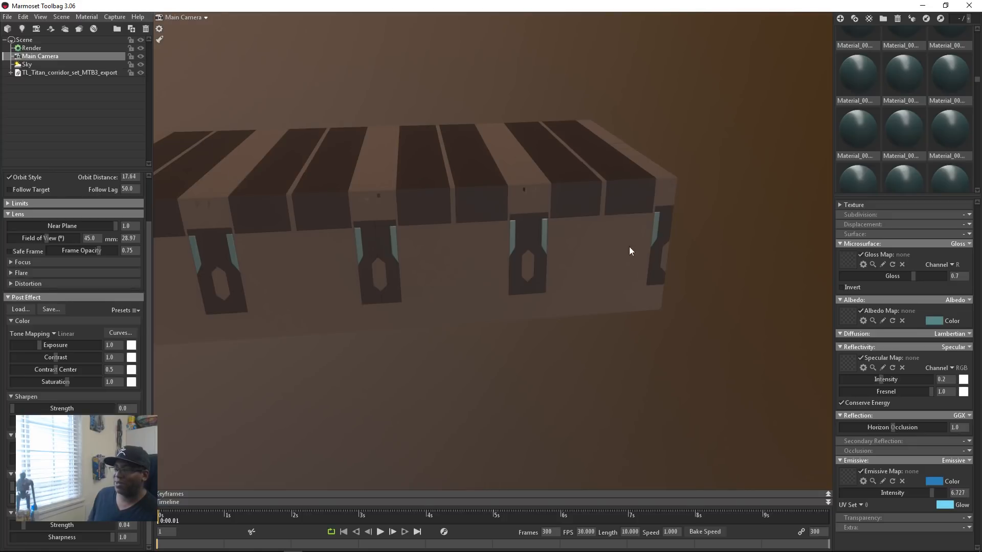
drag(629, 249, 502, 261)
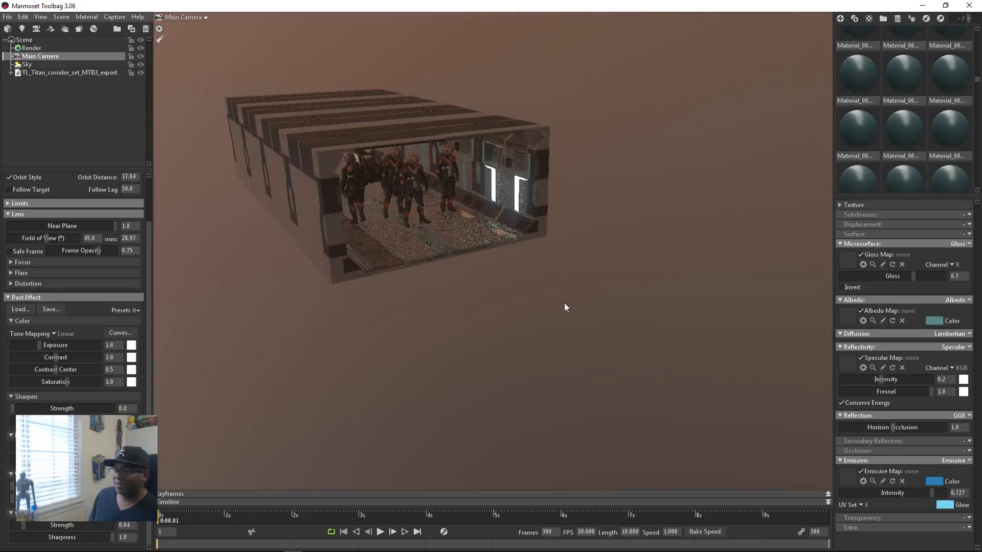
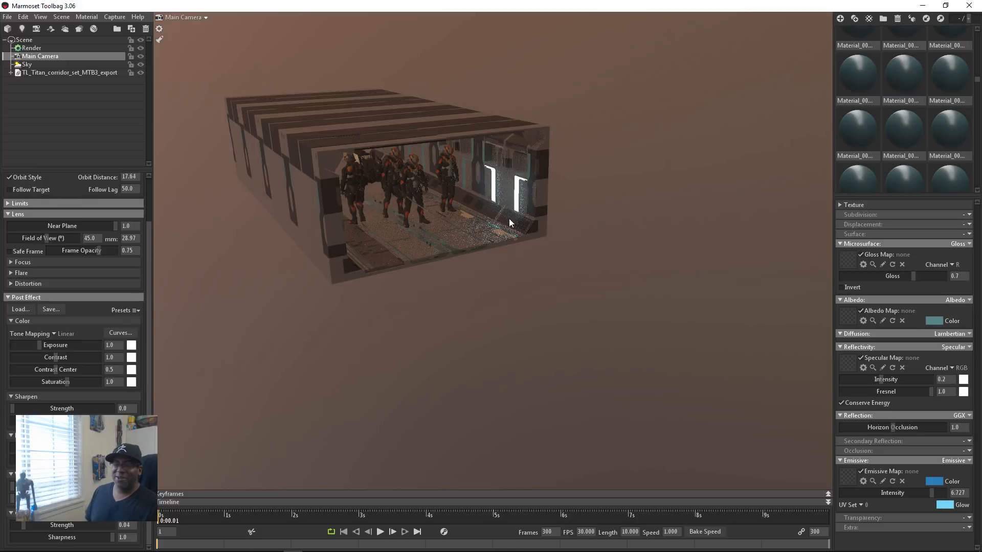
Step: Switch to ZBrush and load the PolyMesh3D star as the active tool
key(alt+Tab)
click(386, 277)
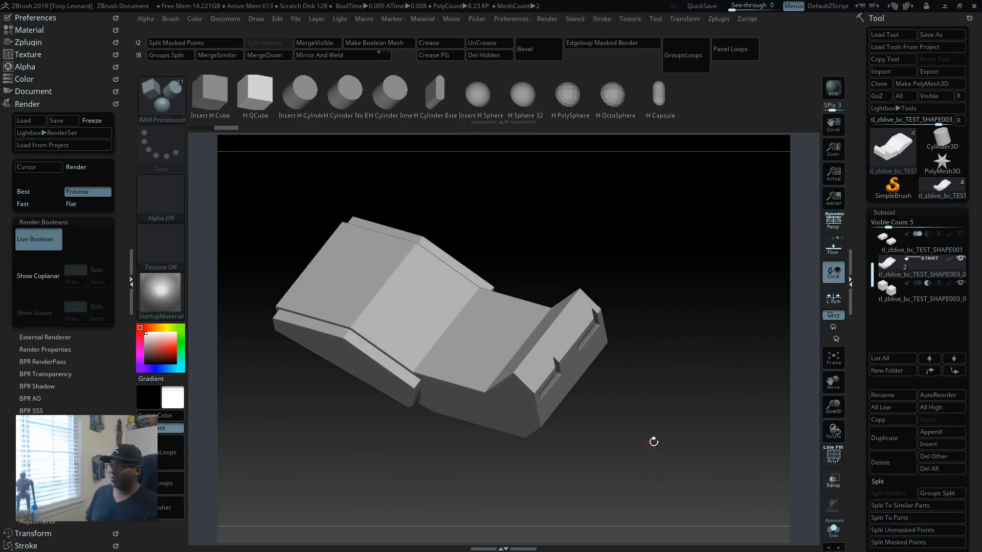
click(942, 162)
drag(538, 312, 782, 421)
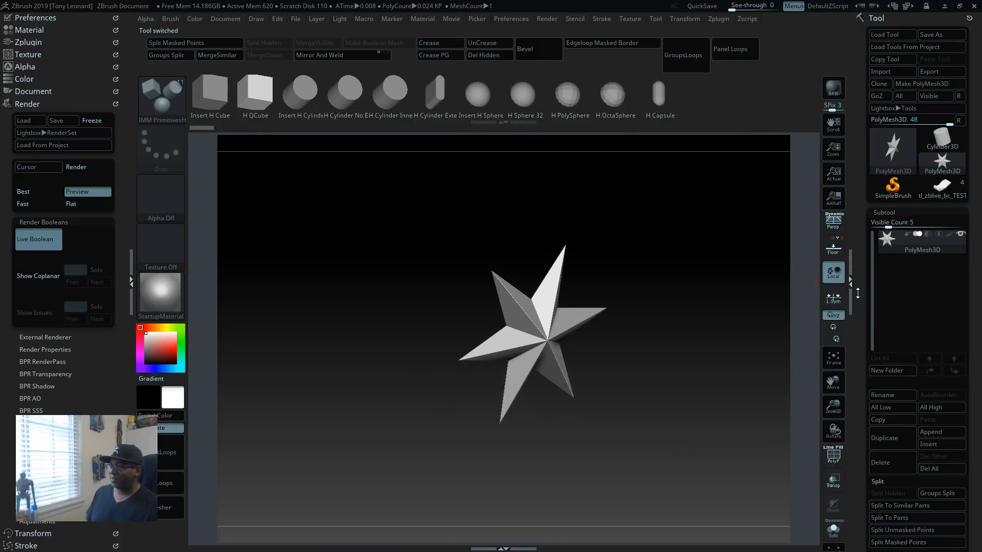
Step: Load the Cube3D primitive and turn on PolyFrame to display its wireframe
click(901, 144)
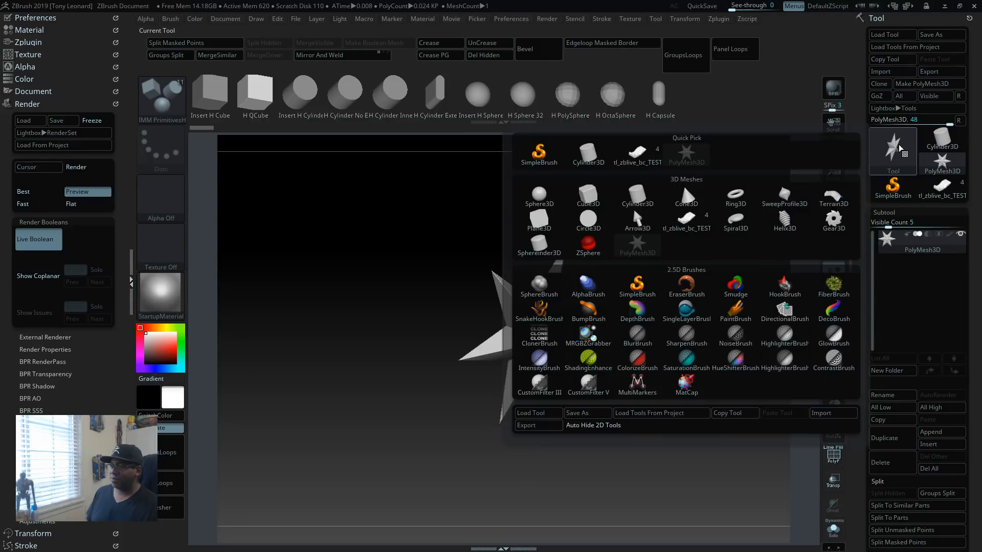
click(877, 158)
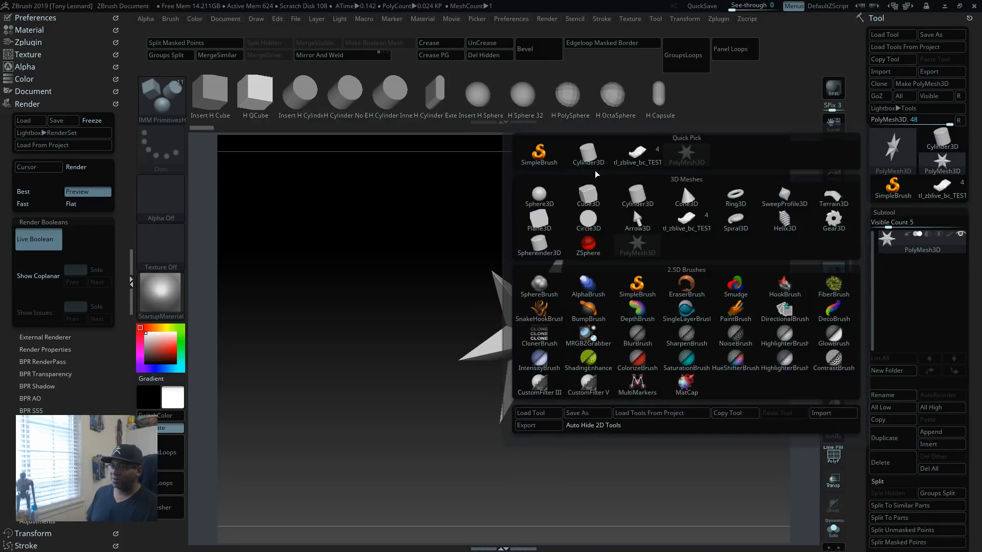
click(588, 195)
drag(714, 320, 731, 408)
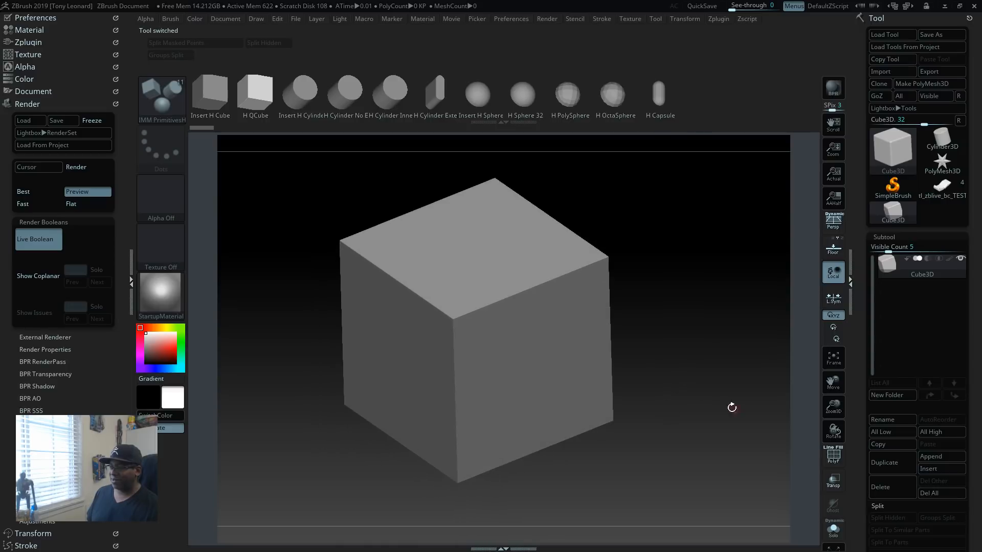
scroll(858, 496, down, 3)
click(832, 455)
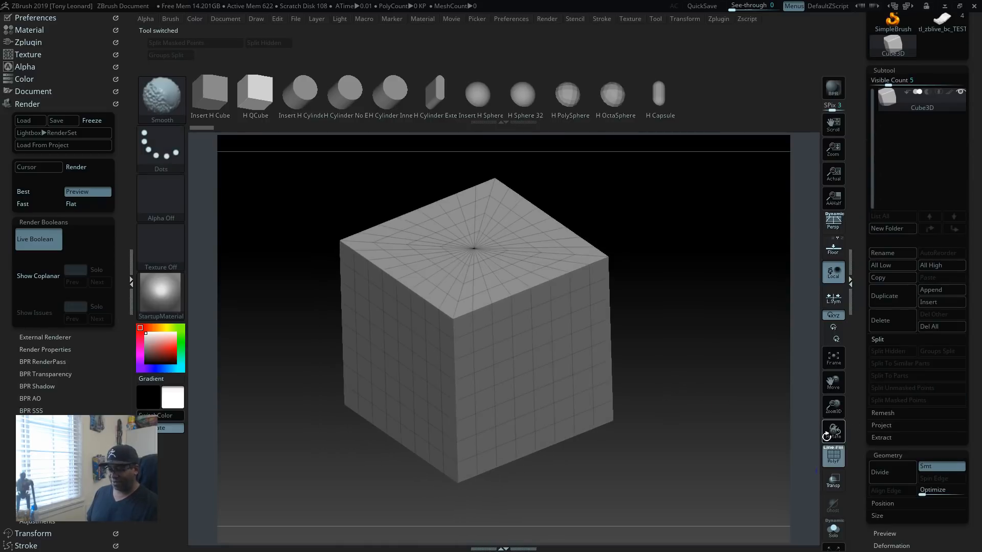
drag(862, 535, 860, 549)
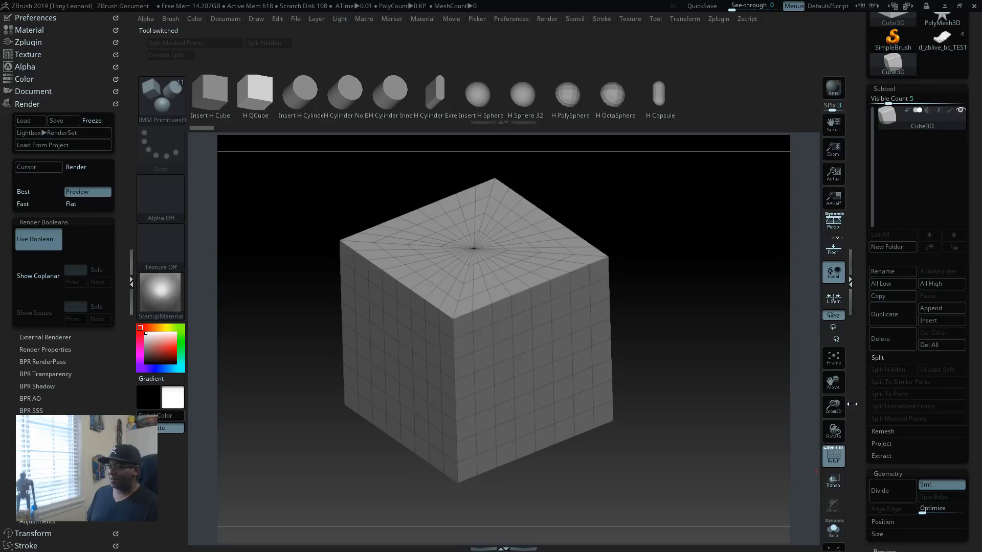
drag(862, 401, 865, 511)
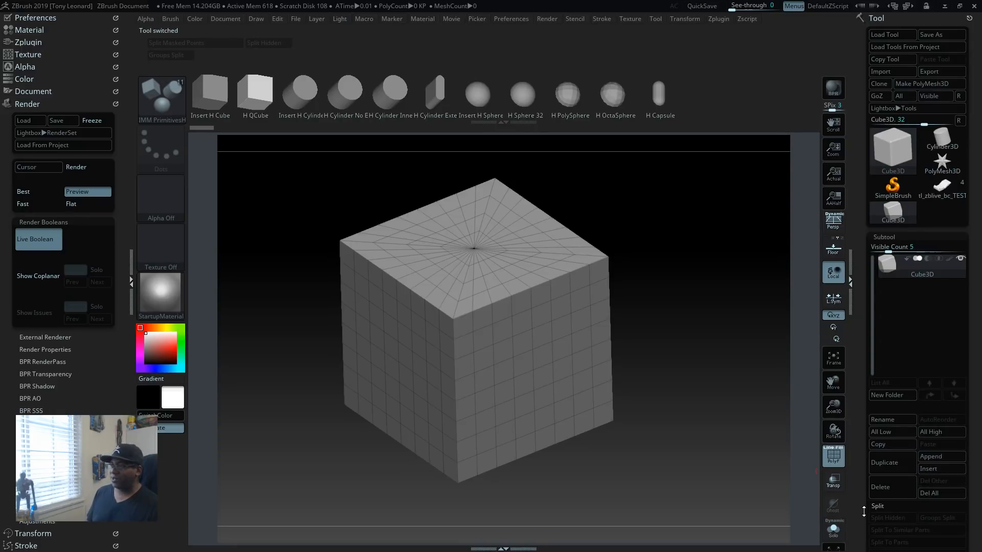
Step: Make PolyMesh3D the active tool and initialize it as a QCube
click(941, 166)
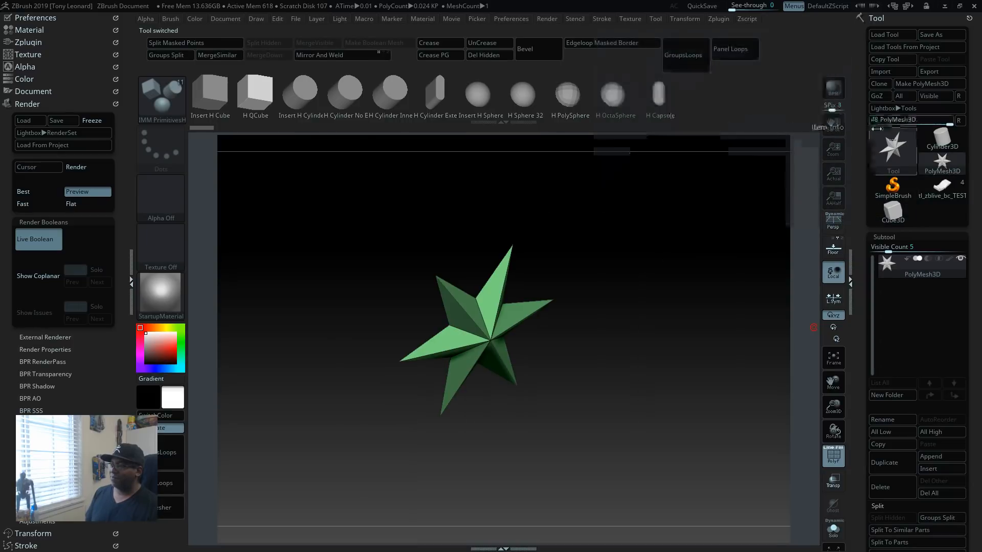
drag(863, 531, 861, 451)
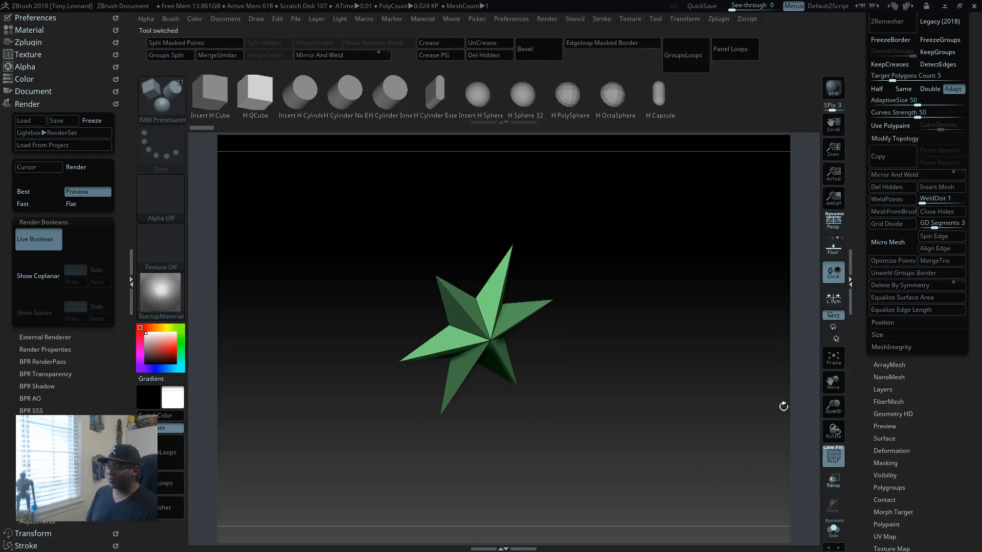
drag(868, 521, 861, 474)
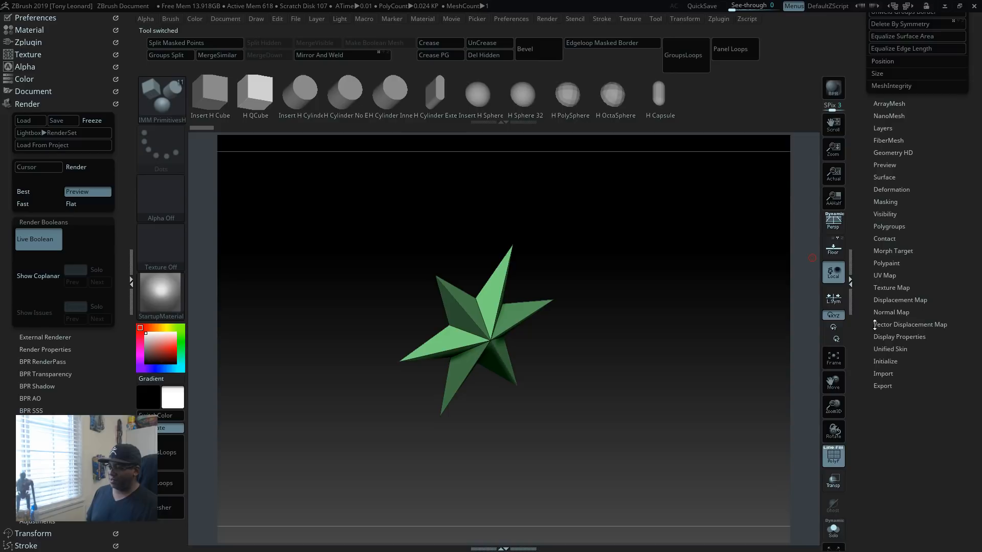
key(shift)
click(890, 361)
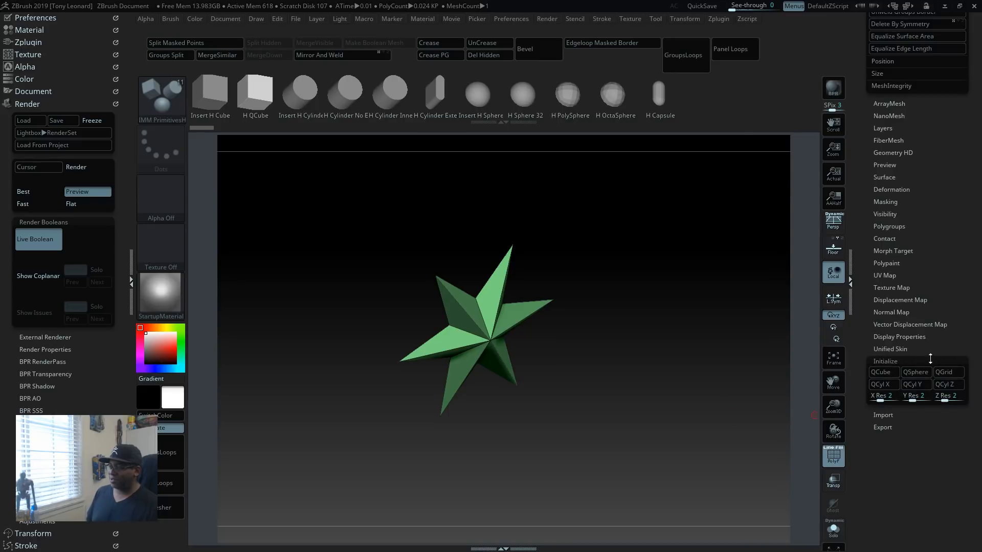
click(881, 372)
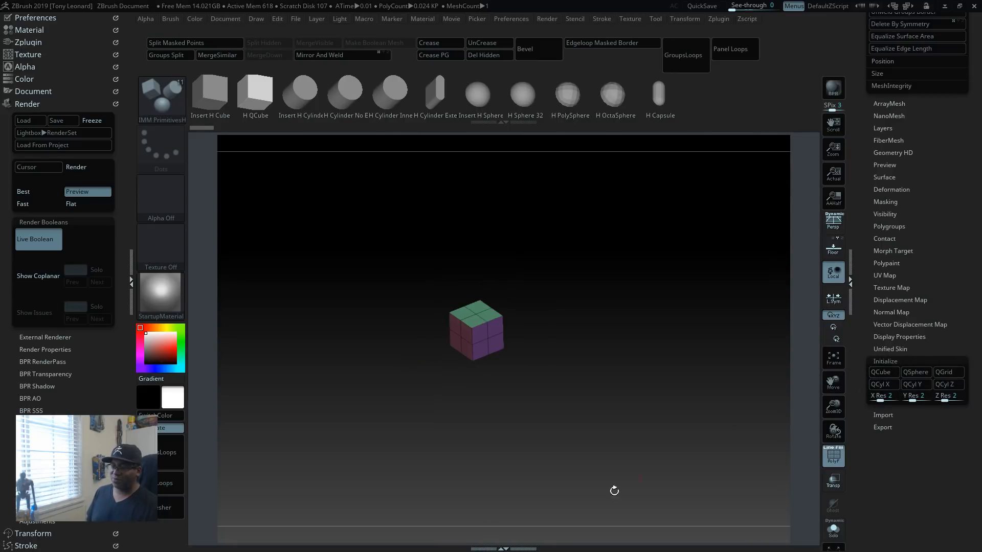
Step: Scale the cube up uniformly with the gizmo and flatten it along Y to about 0.1 into a thin slab
alt+drag(609, 387, 668, 475)
alt+drag(672, 420, 717, 396)
drag(717, 396, 734, 424)
key(w)
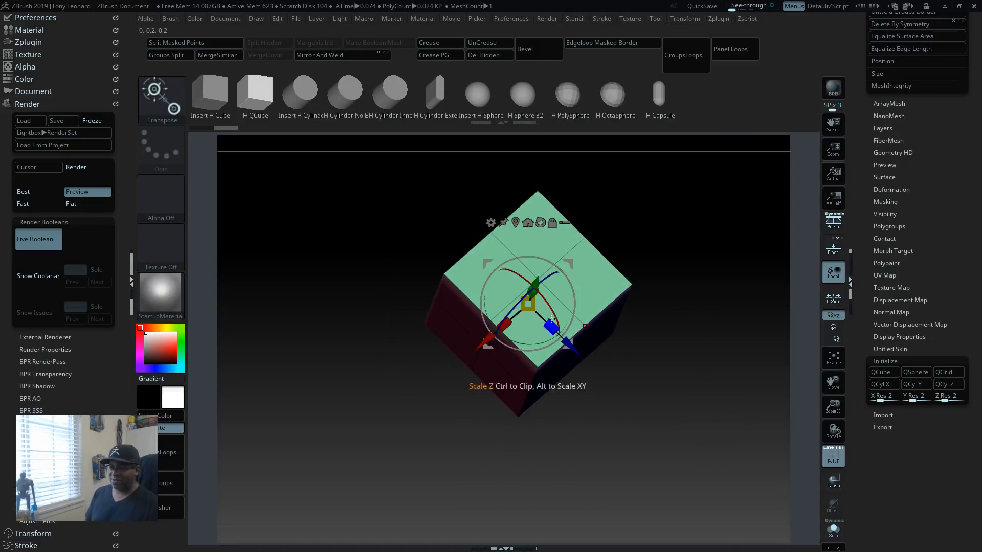
drag(528, 304, 646, 539)
alt+drag(711, 497, 706, 390)
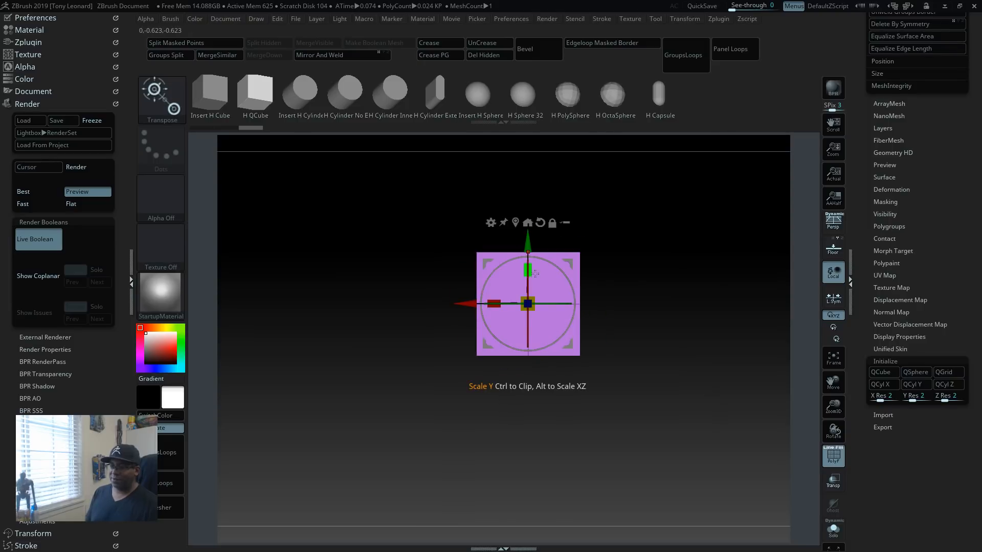
drag(528, 270, 530, 336)
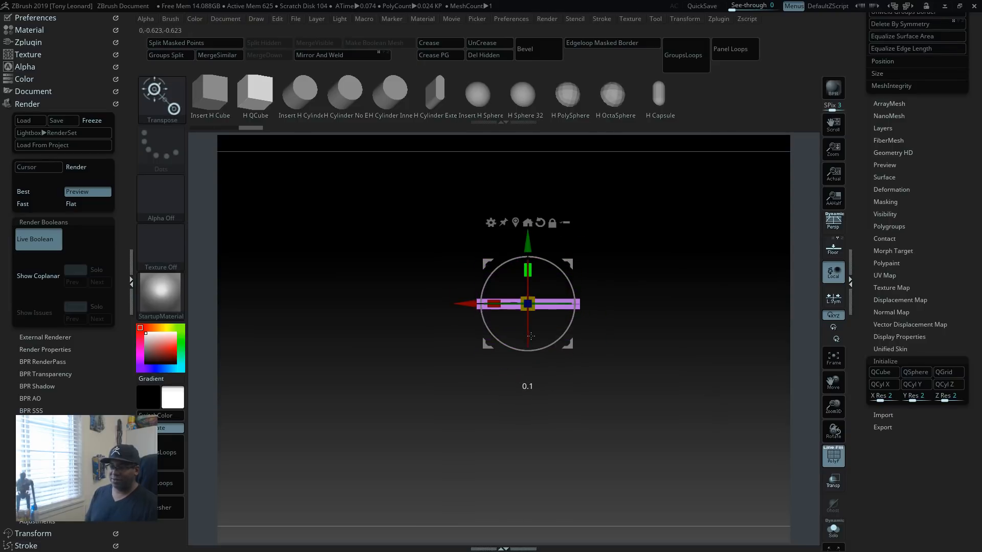
Step: Enlarge the slab into a rectangle elongated along Z and thin it further along Y
drag(659, 369, 709, 452)
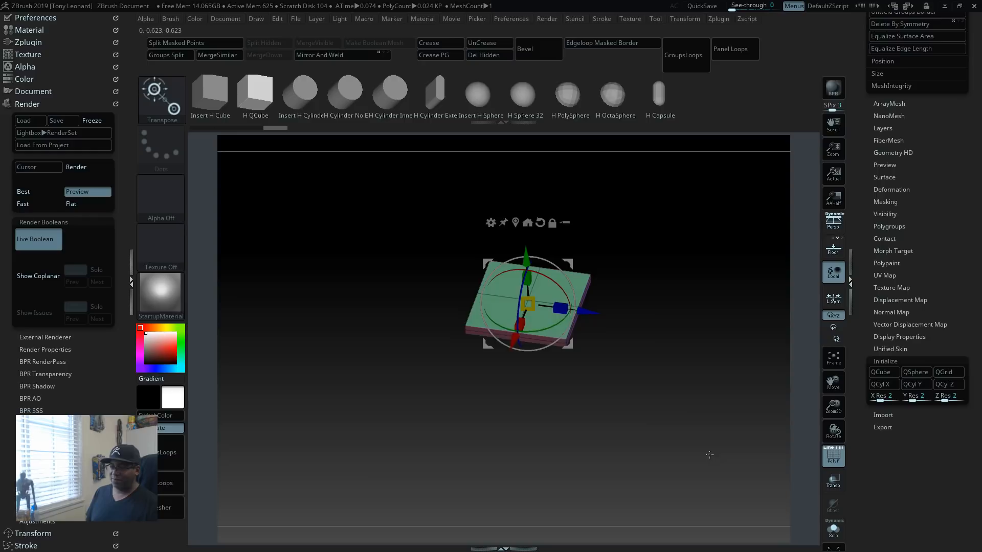
drag(532, 305, 693, 327)
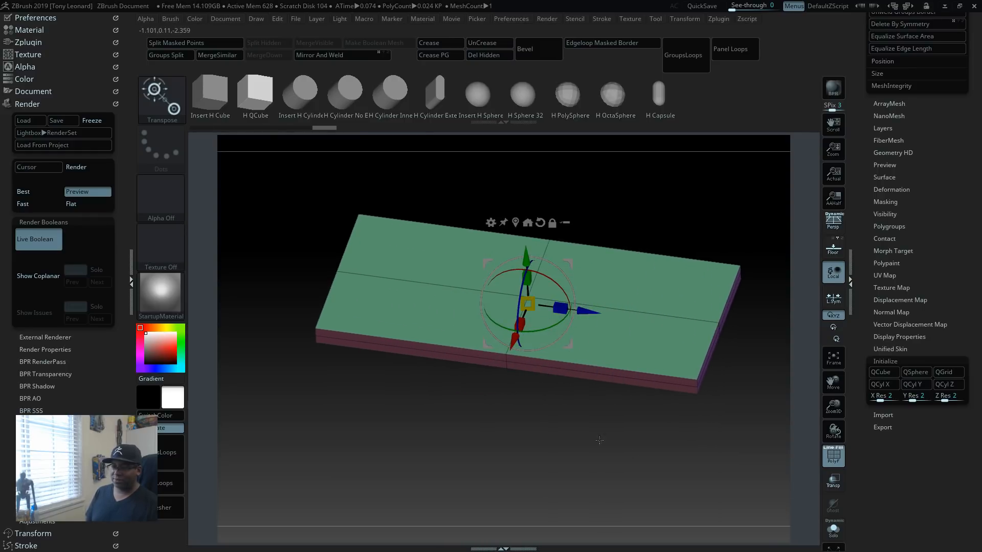
drag(600, 440, 726, 476)
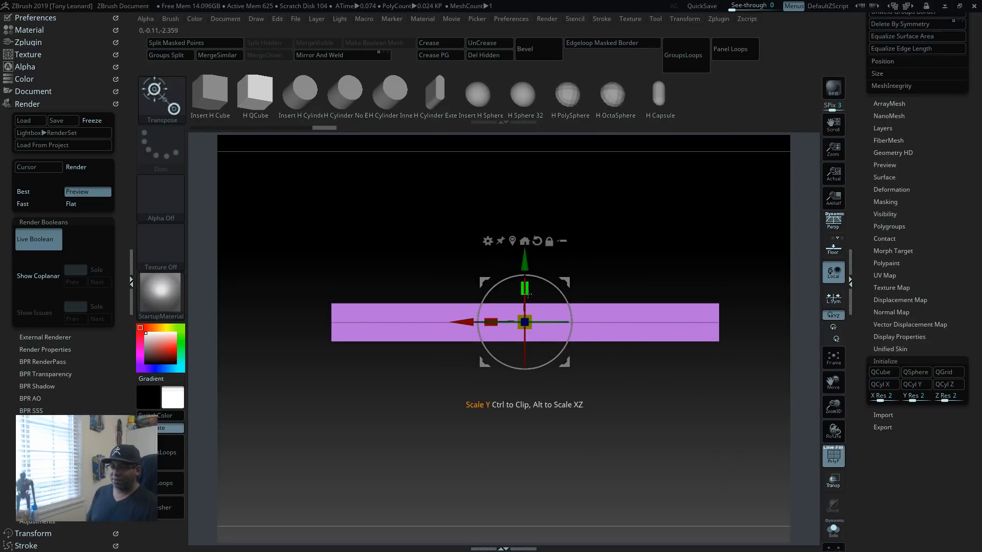
drag(530, 287, 527, 322)
click(530, 287)
Step: With the ZModeler brush, insert a single lengthwise edge loop on the slab's top face, about a third of the way from centre line to long edge
drag(642, 378, 747, 463)
alt+drag(655, 378, 666, 402)
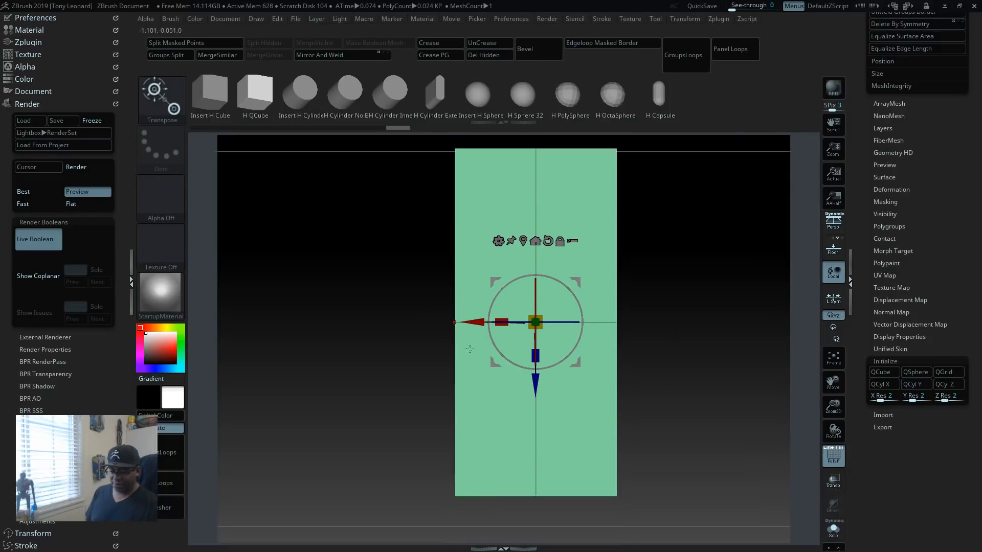
key(b)
key(z)
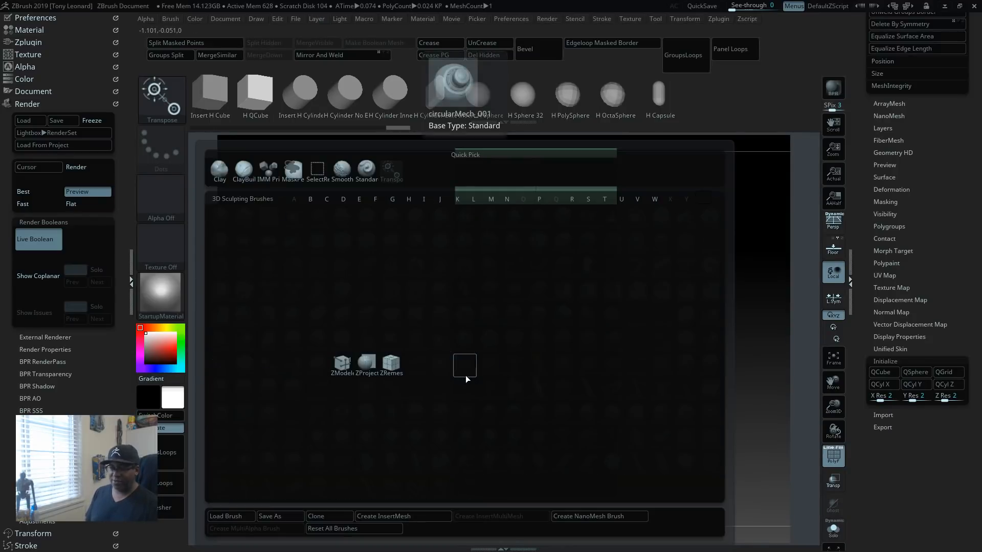
key(m)
key(q)
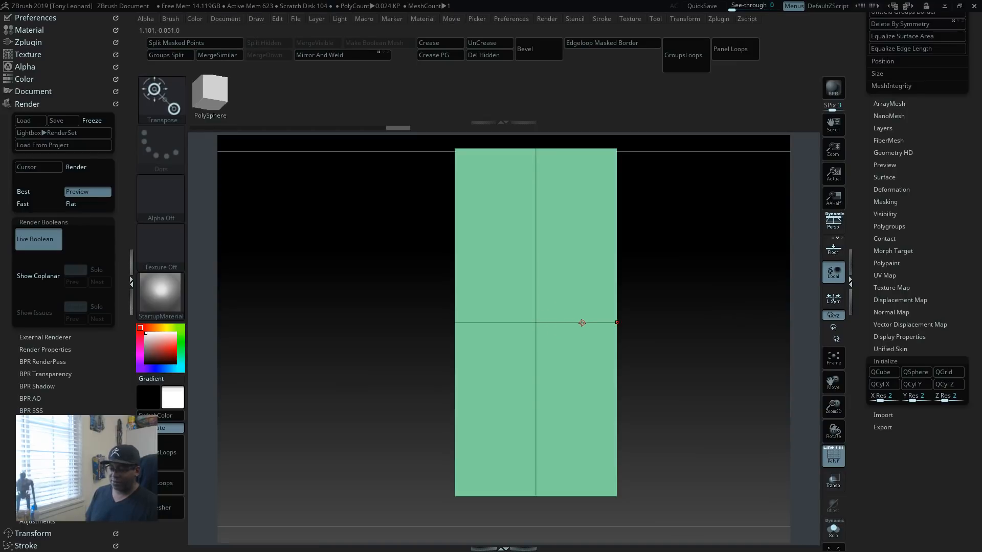
key(space)
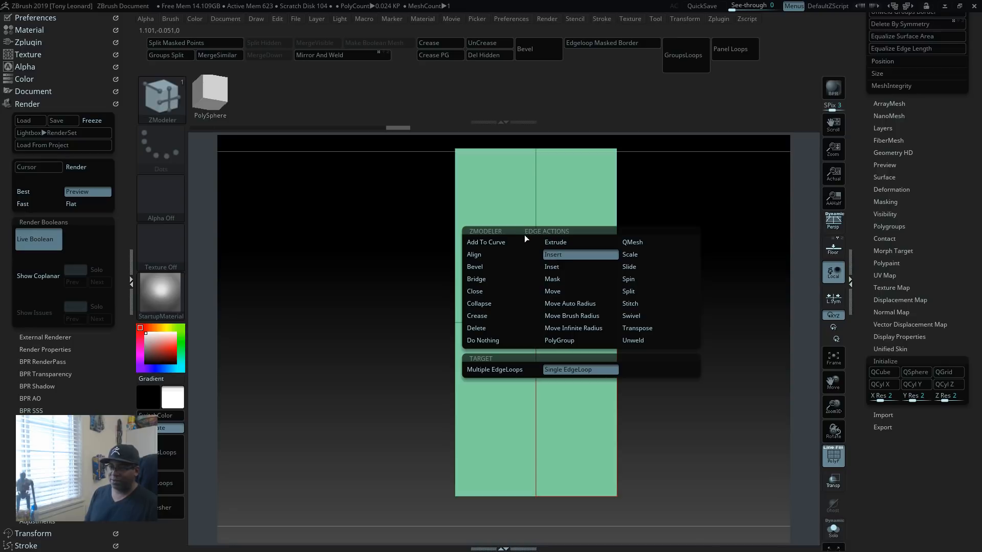
click(586, 256)
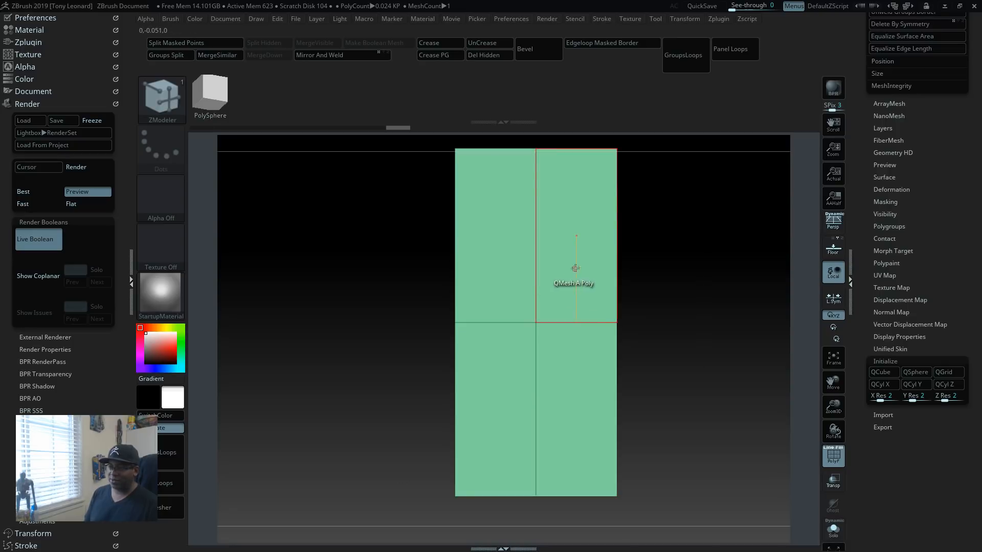
mouse_move(565, 324)
mouse_down()
mouse_move(547, 324)
mouse_move(563, 323)
mouse_up()
drag(709, 350, 711, 313)
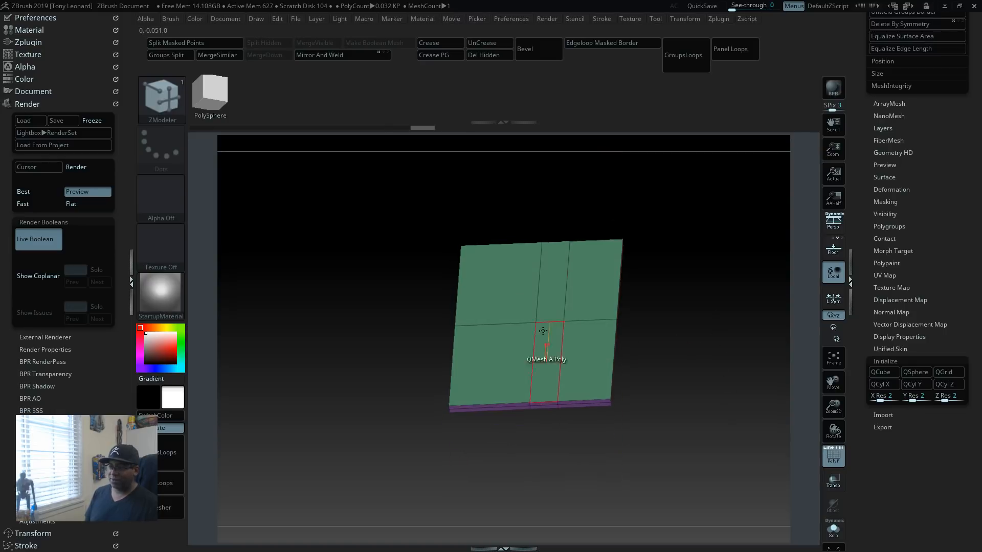
Step: Mark both polygons of the slab's outer strip and QMesh them upward into a raised block, using Align Quarter Step
click(593, 279)
click(582, 368)
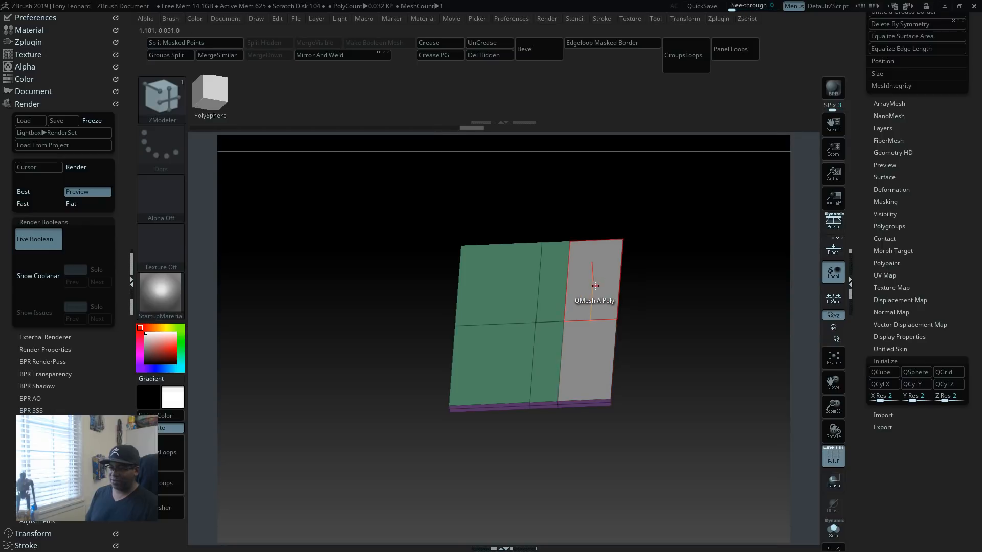
mouse_move(685, 328)
mouse_down()
mouse_move(710, 308)
mouse_move(693, 324)
mouse_up()
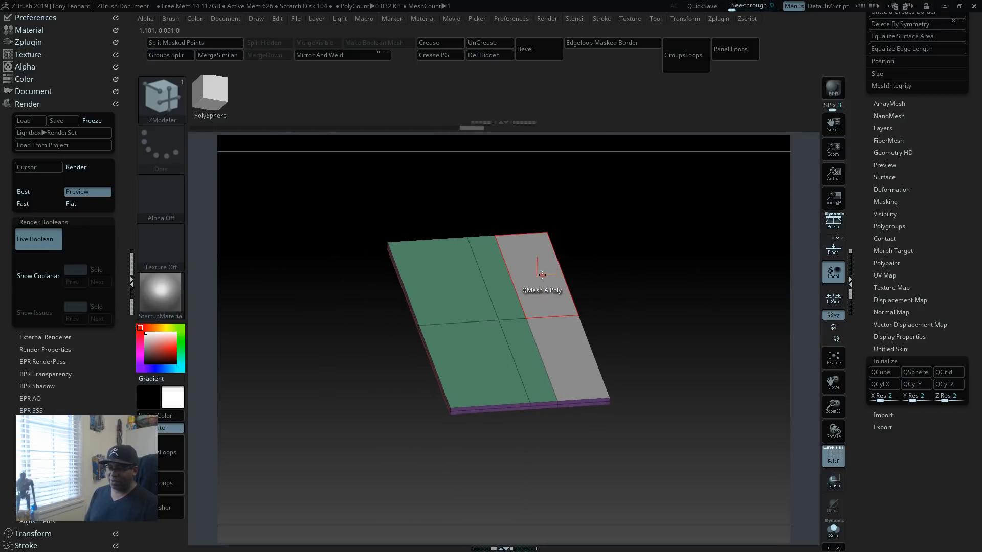
key(space)
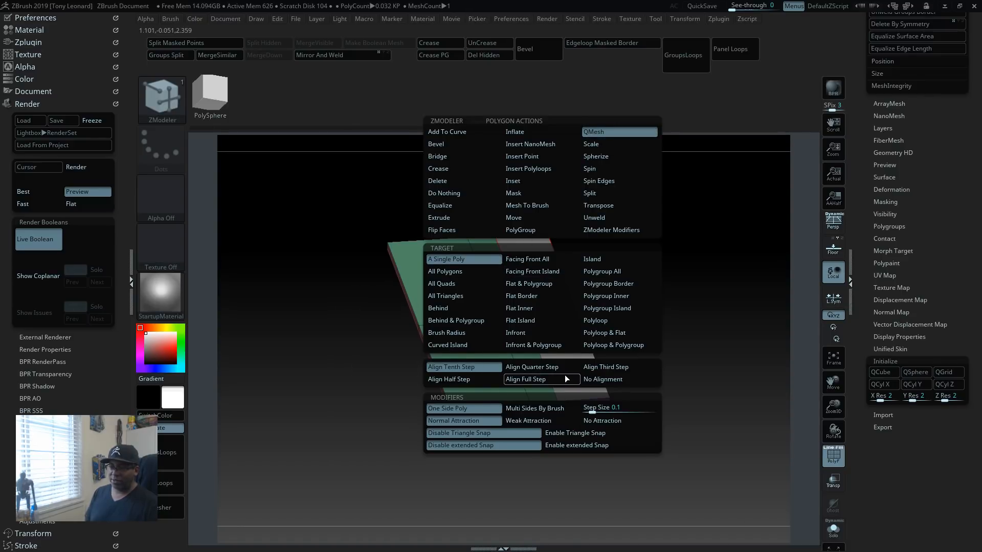
click(542, 366)
drag(542, 287, 545, 242)
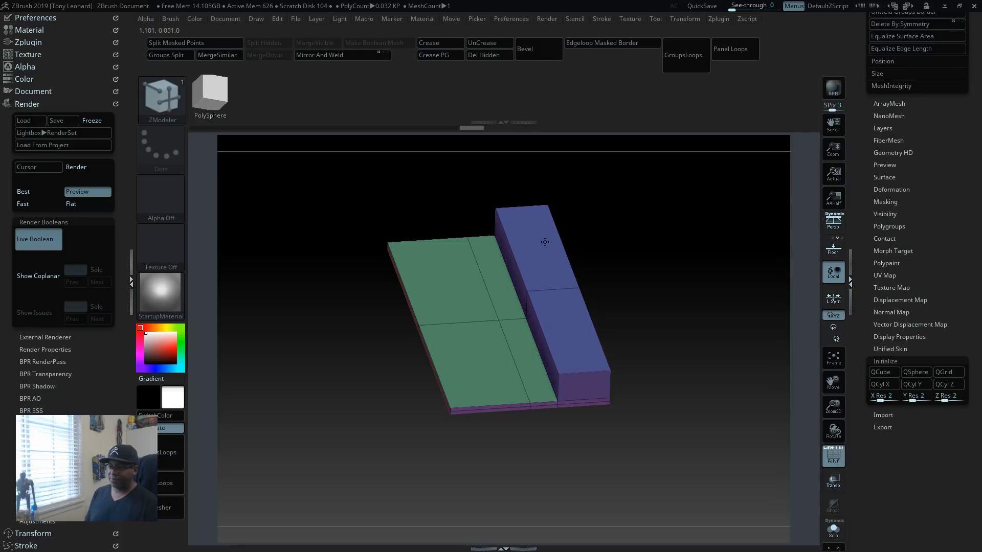
mouse_move(692, 318)
mouse_down()
mouse_move(689, 300)
mouse_move(701, 302)
mouse_up()
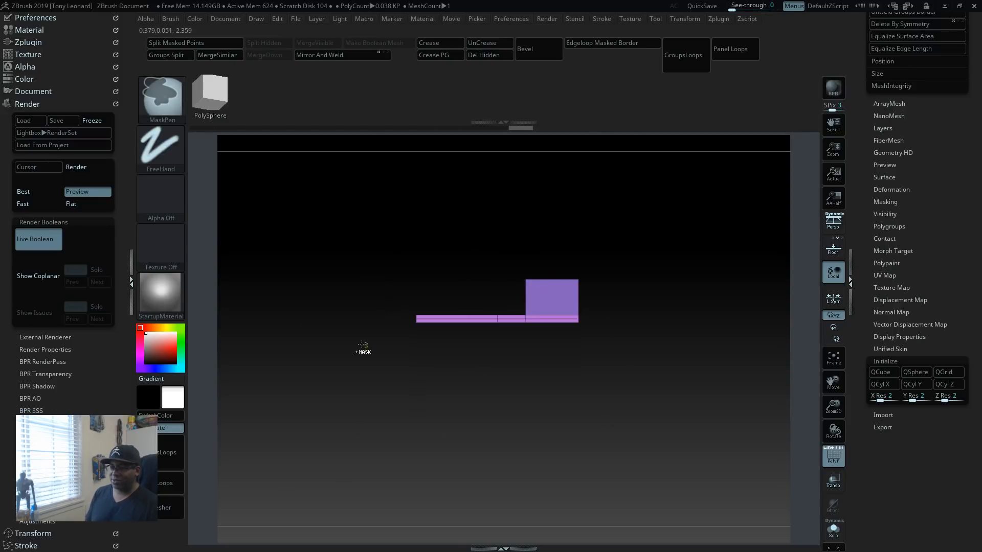
mouse_move(376, 409)
ctrl+mouse_down()
mouse_move(416, 350)
mouse_move(724, 282)
mouse_move(717, 304)
ctrl+mouse_up()
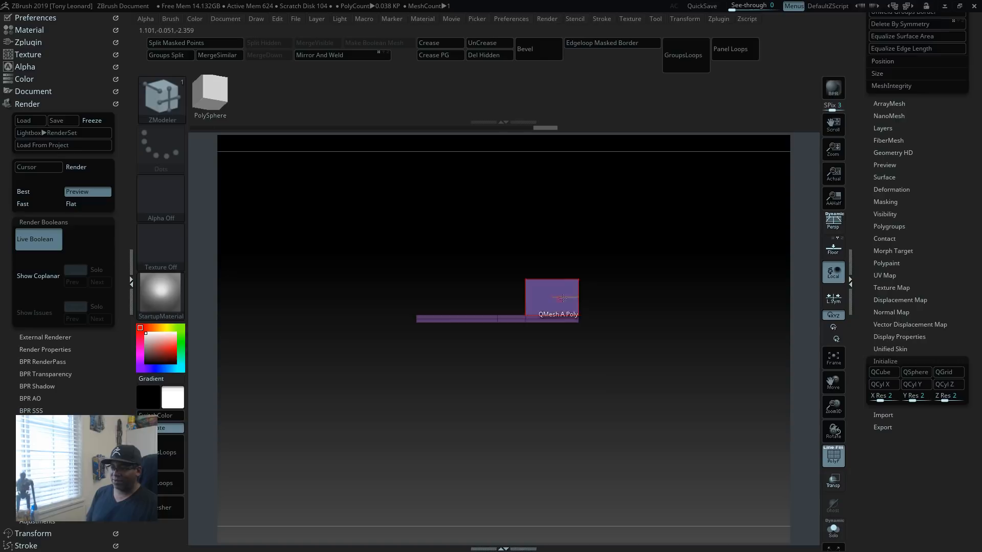
ctrl+drag(624, 387, 659, 438)
ctrl+drag(647, 183, 567, 438)
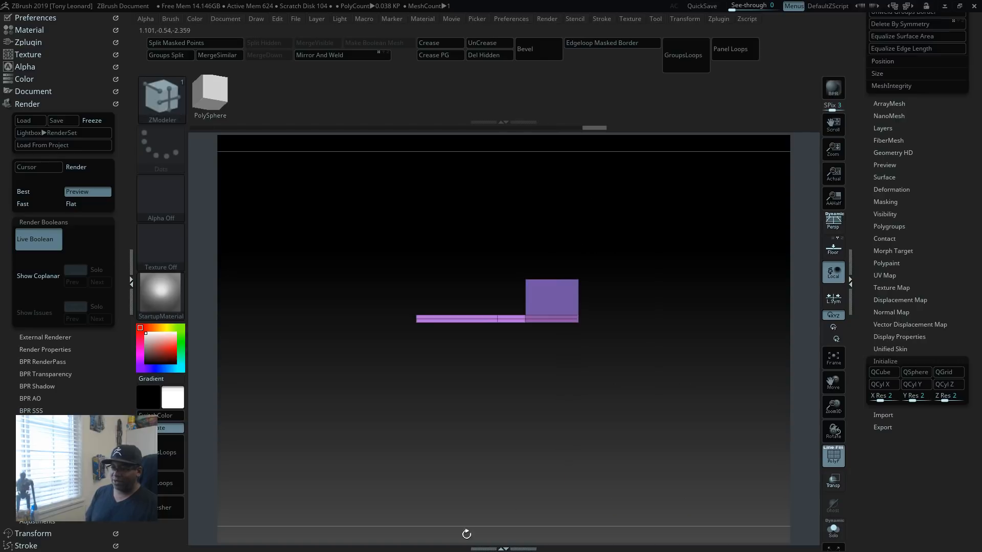
mouse_move(342, 378)
ctrl+mouse_down()
mouse_move(526, 300)
mouse_move(505, 301)
ctrl+mouse_up()
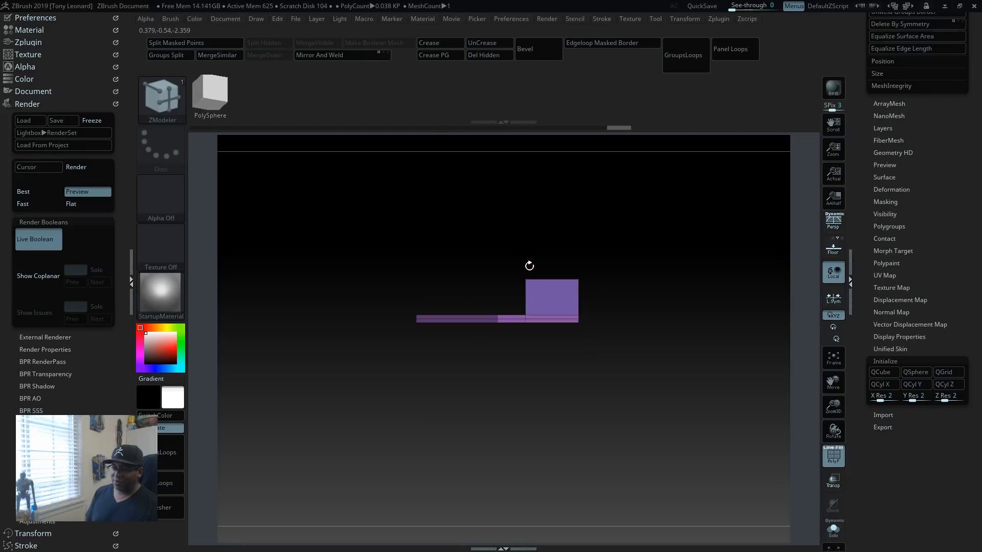
ctrl+drag(388, 427, 698, 309)
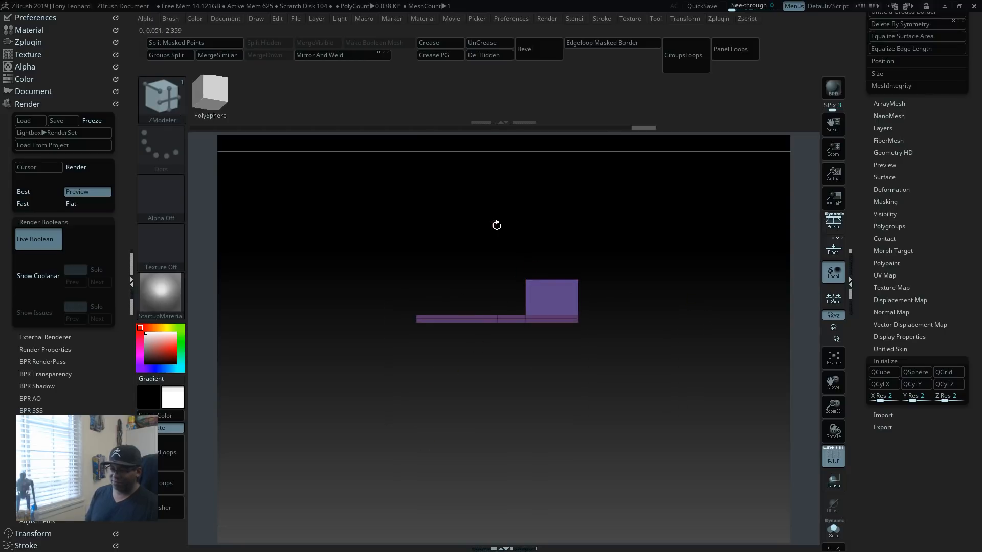
ctrl+drag(493, 423, 718, 451)
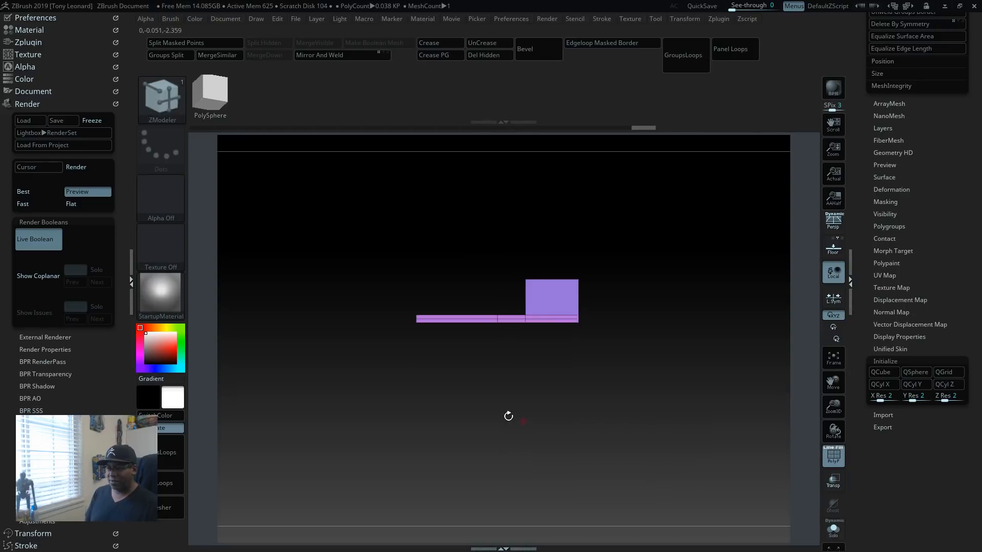
Step: Mask everything except the raised block's inner top edge and shift that edge outward with the gizmo, sloping the inner face while keeping the top flat
ctrl+drag(364, 374, 664, 292)
ctrl+drag(623, 214, 572, 355)
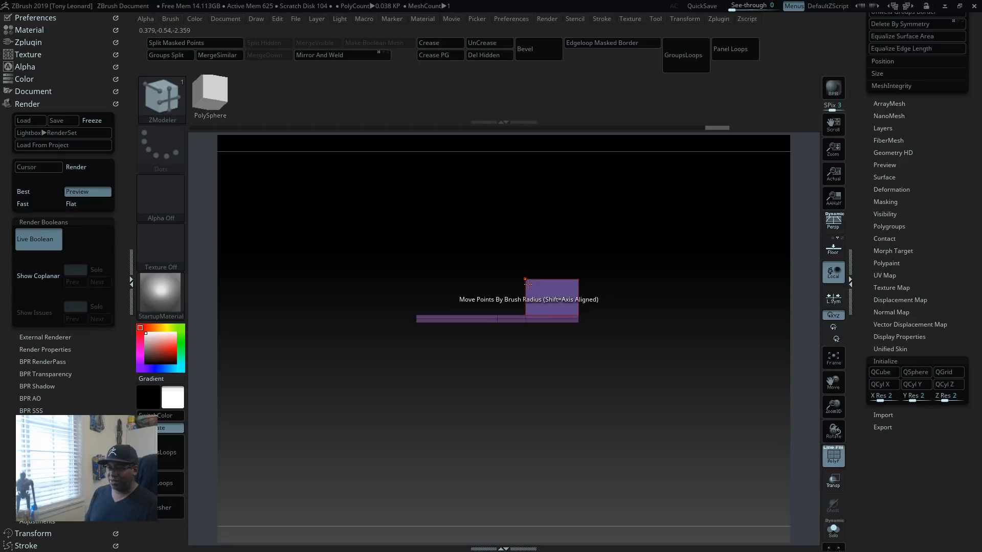
key(w)
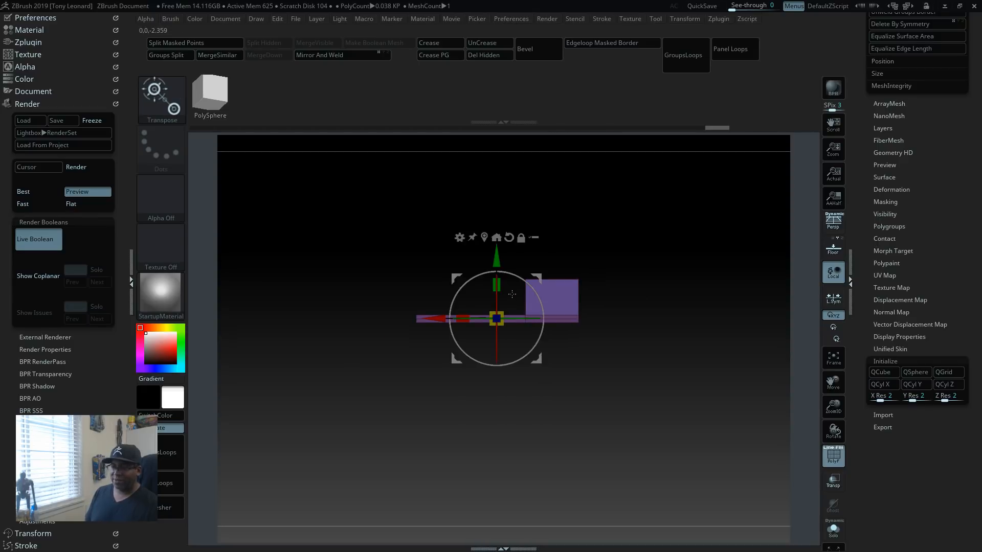
drag(538, 276, 526, 233)
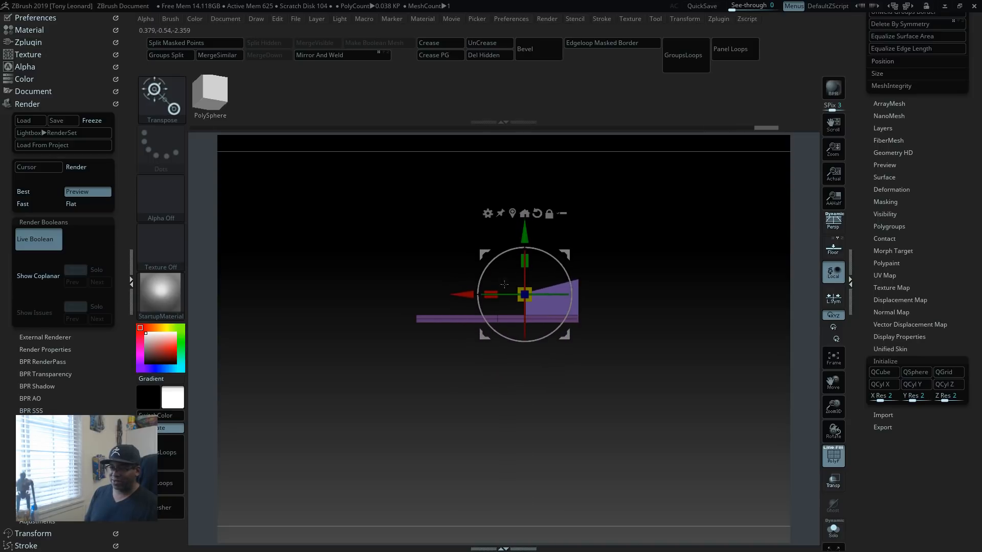
drag(462, 295, 474, 291)
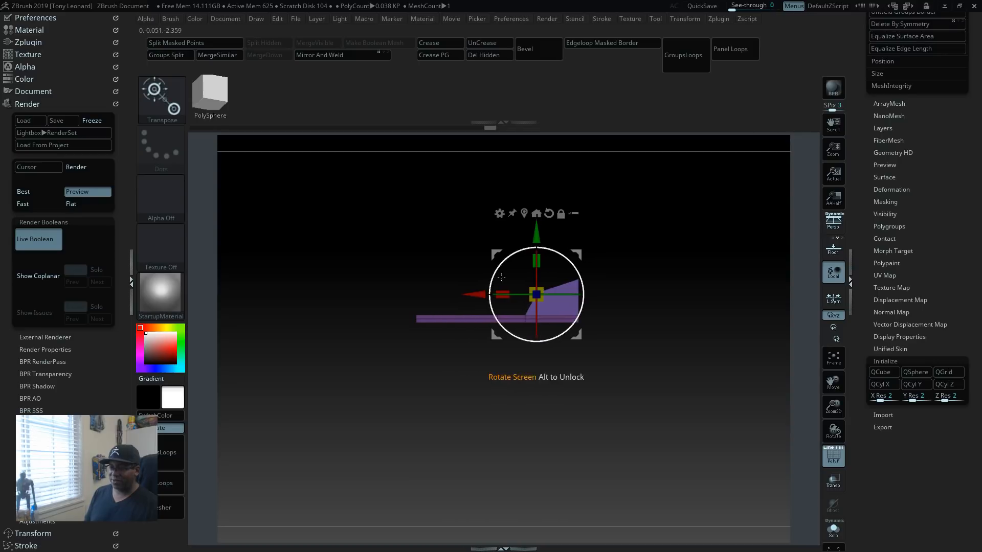
drag(536, 235, 537, 231)
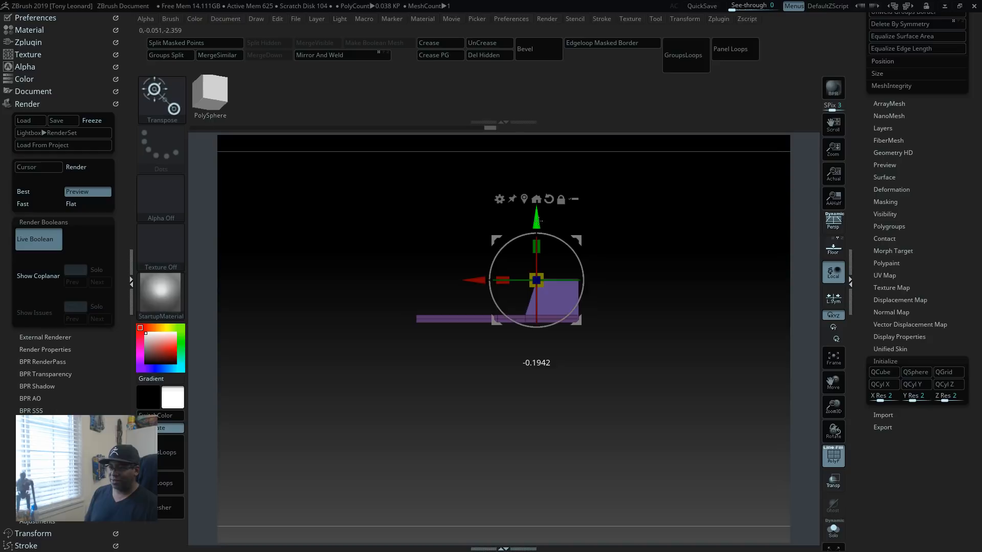
mouse_move(715, 388)
mouse_down()
mouse_move(744, 482)
mouse_move(724, 383)
mouse_up()
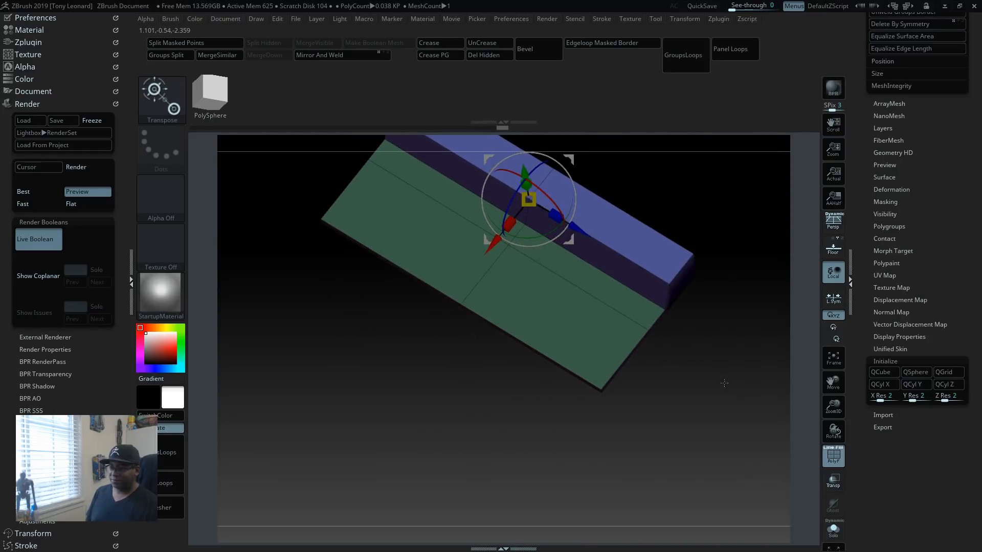
Step: With the ZModeler brush, QMesh the block's top polygons upward in two successive extrusions to form a tall wall
key(q)
ctrl+drag(653, 442, 557, 462)
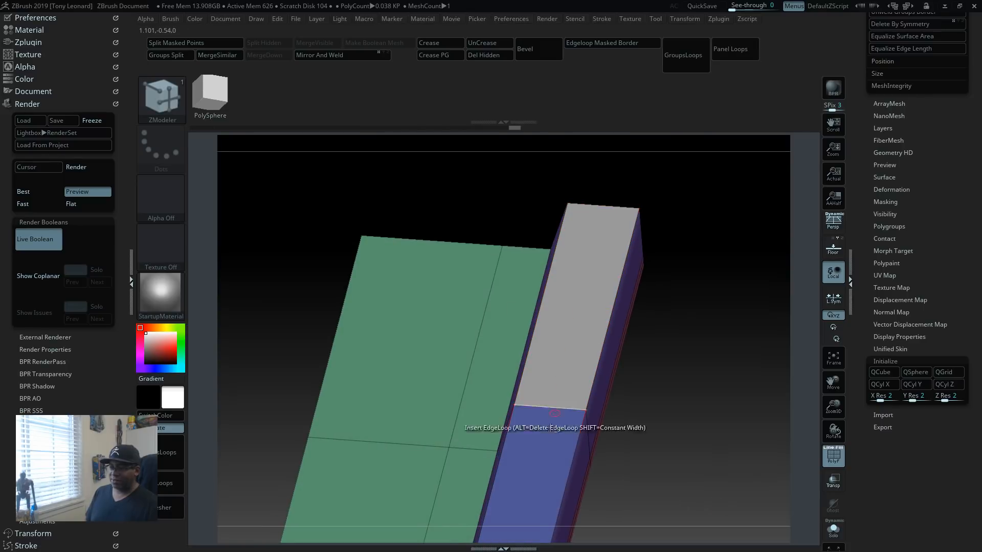
drag(566, 309, 542, 148)
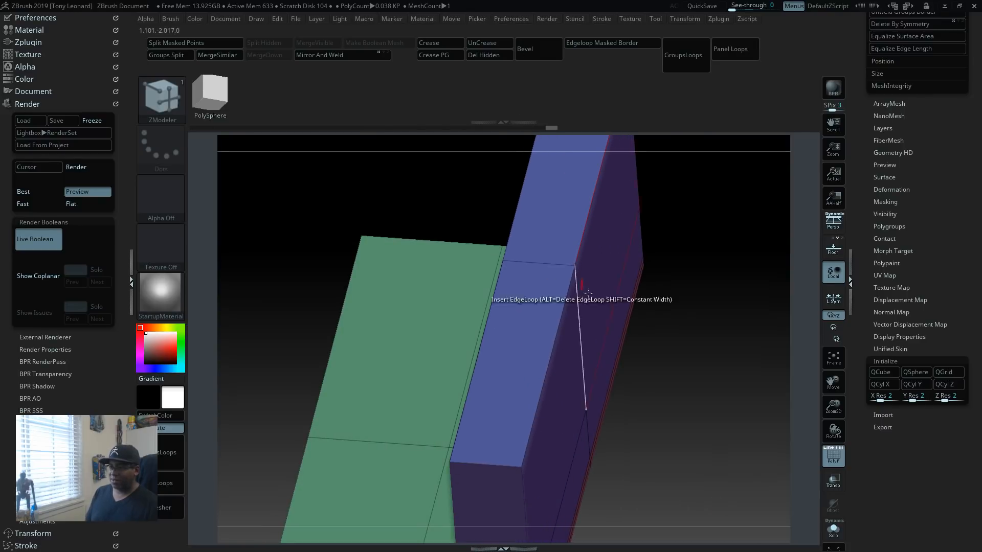
alt+drag(713, 422, 708, 442)
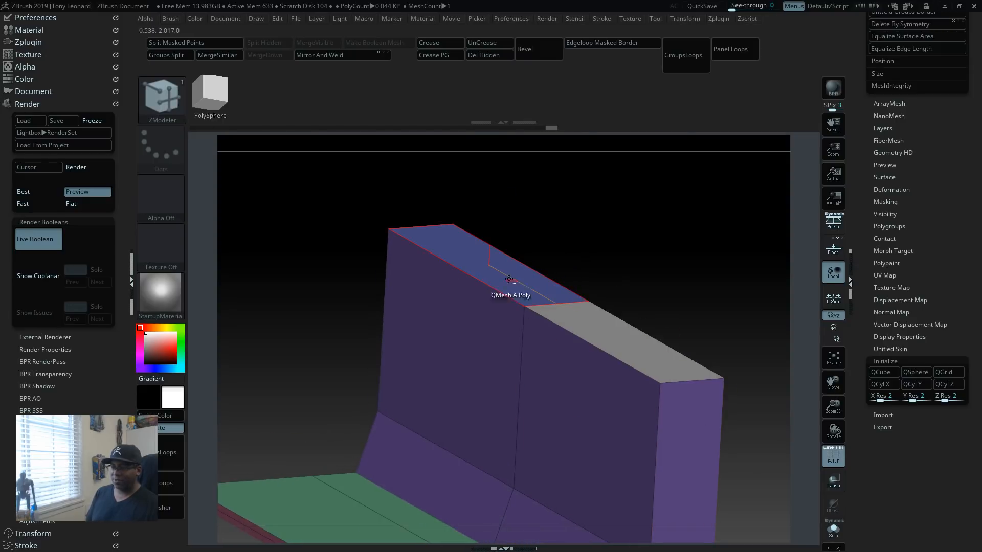
drag(531, 290, 557, 176)
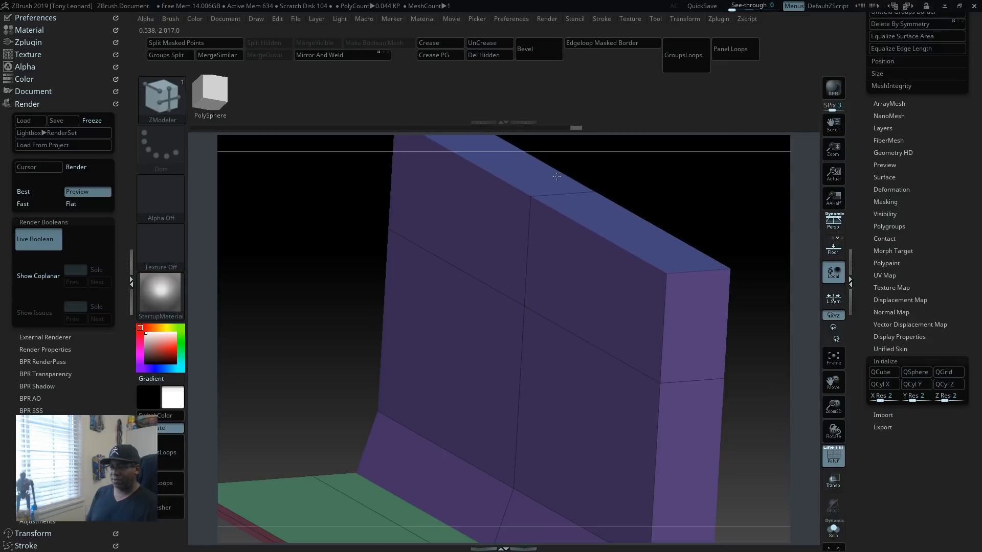
Step: Insert a single horizontal edge loop around the wall just below its top
shift+drag(730, 196, 719, 329)
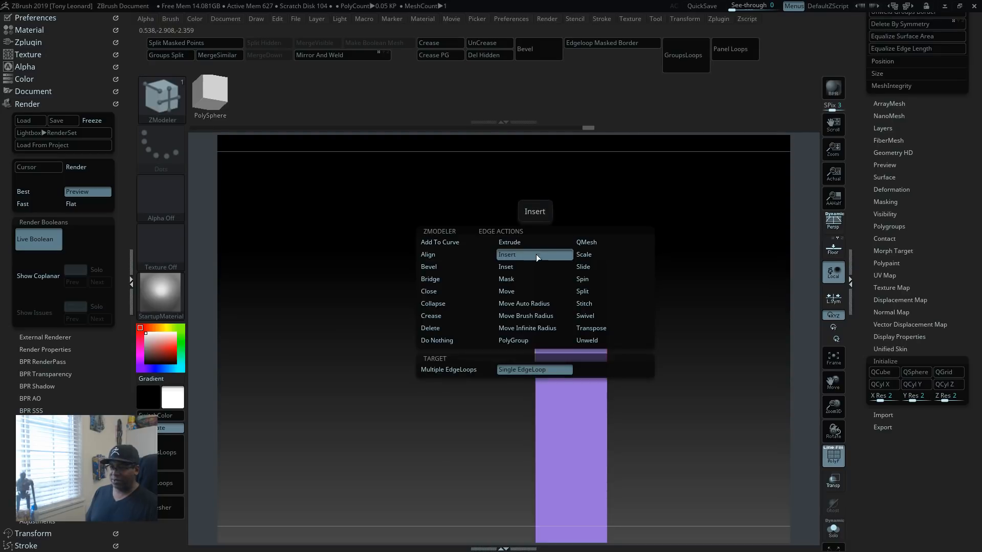
click(539, 256)
drag(533, 270, 534, 276)
Step: QMesh the narrow strip at the top of the wall's inner face inward over the floor to form a thin ceiling
drag(650, 296, 711, 284)
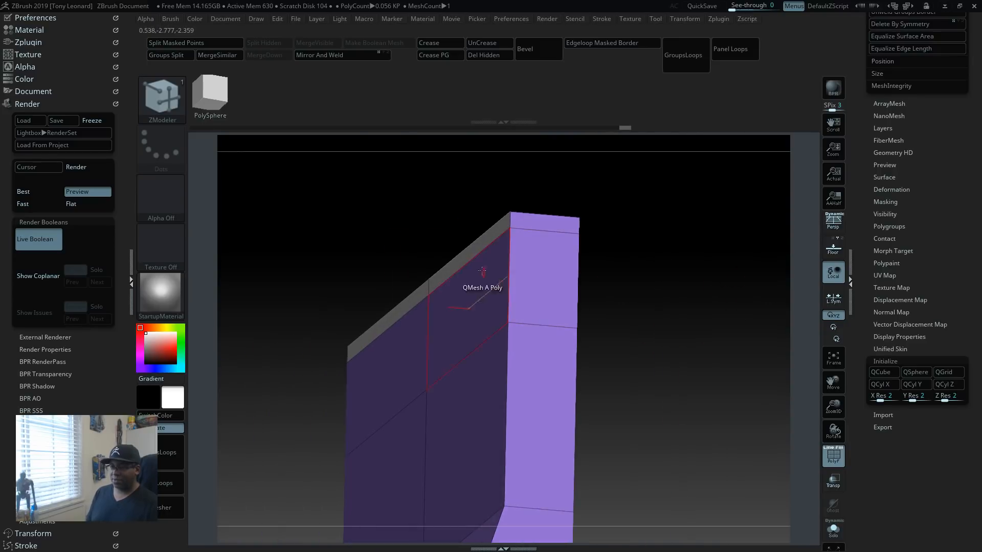
drag(486, 244, 263, 202)
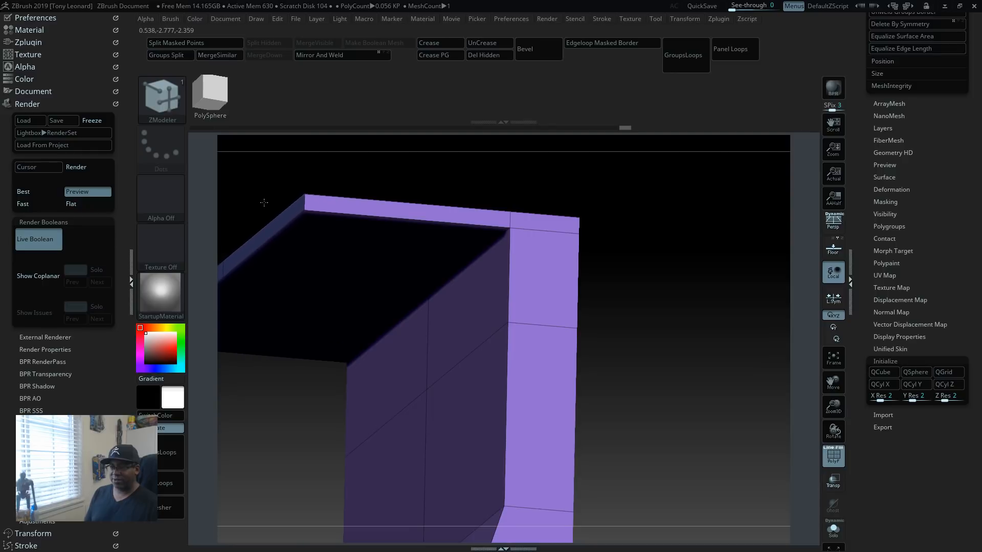
drag(653, 285, 767, 274)
drag(765, 370, 738, 393)
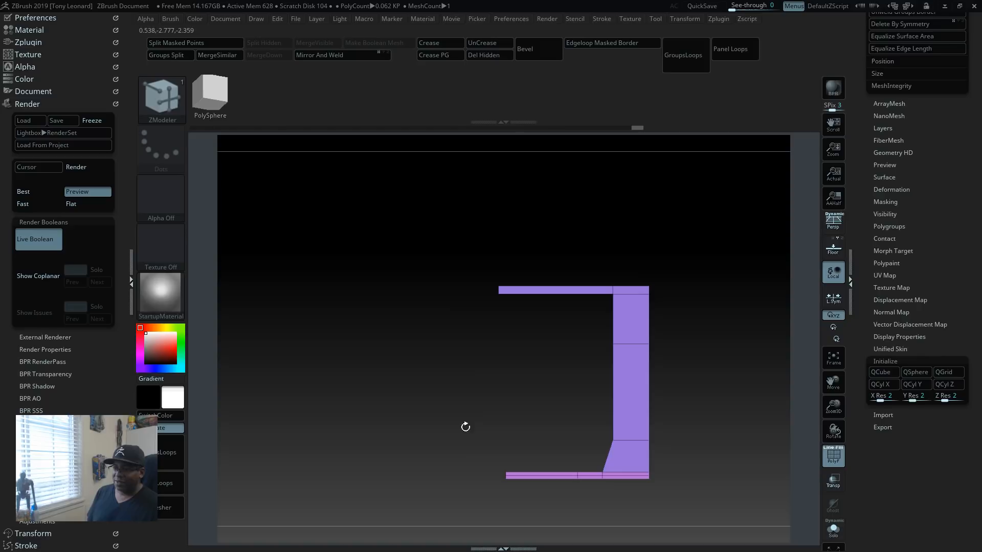
mouse_move(427, 220)
ctrl+mouse_down()
mouse_move(690, 340)
mouse_move(696, 477)
mouse_move(696, 468)
ctrl+mouse_up()
mouse_move(710, 502)
ctrl+mouse_down()
mouse_move(599, 481)
mouse_move(563, 446)
ctrl+mouse_up()
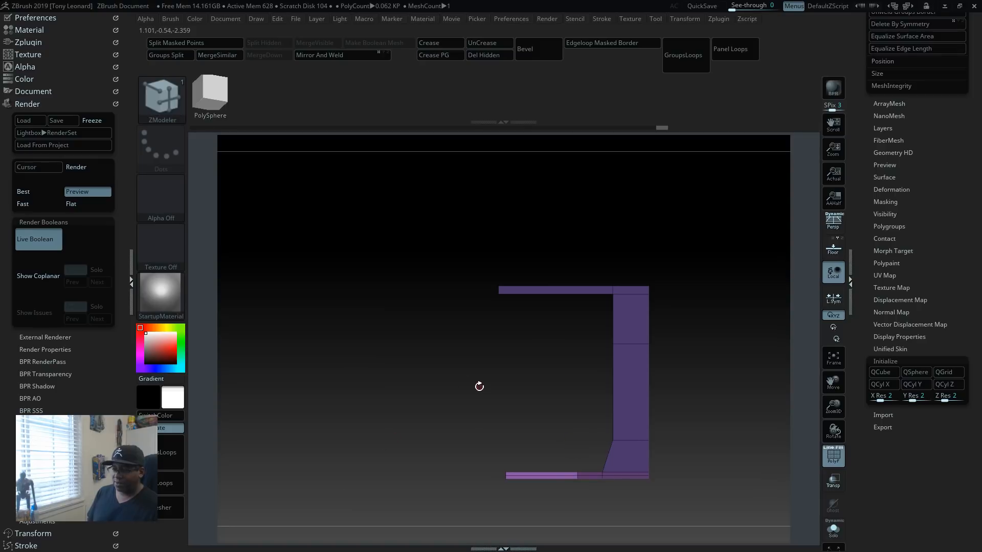
key(w)
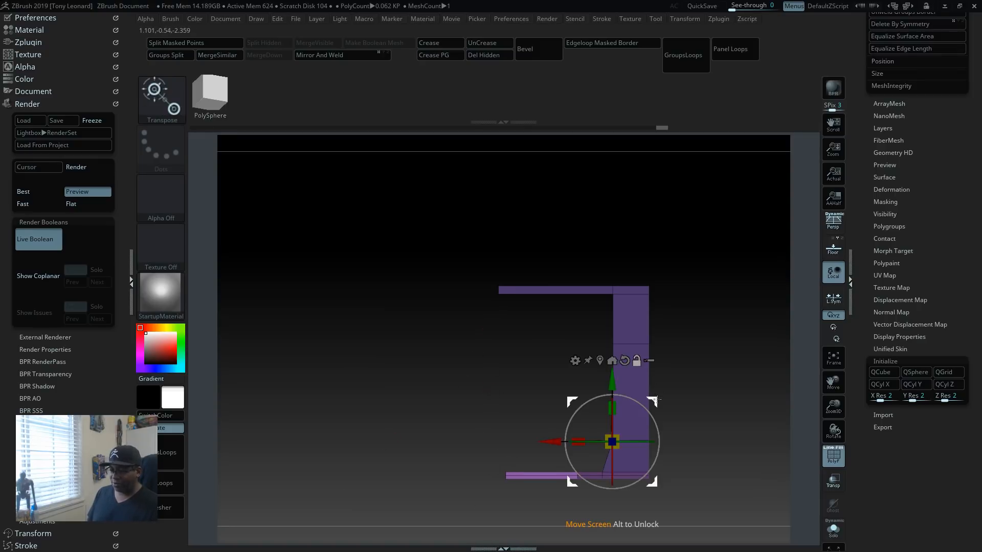
drag(655, 400, 550, 434)
alt+drag(750, 415, 569, 442)
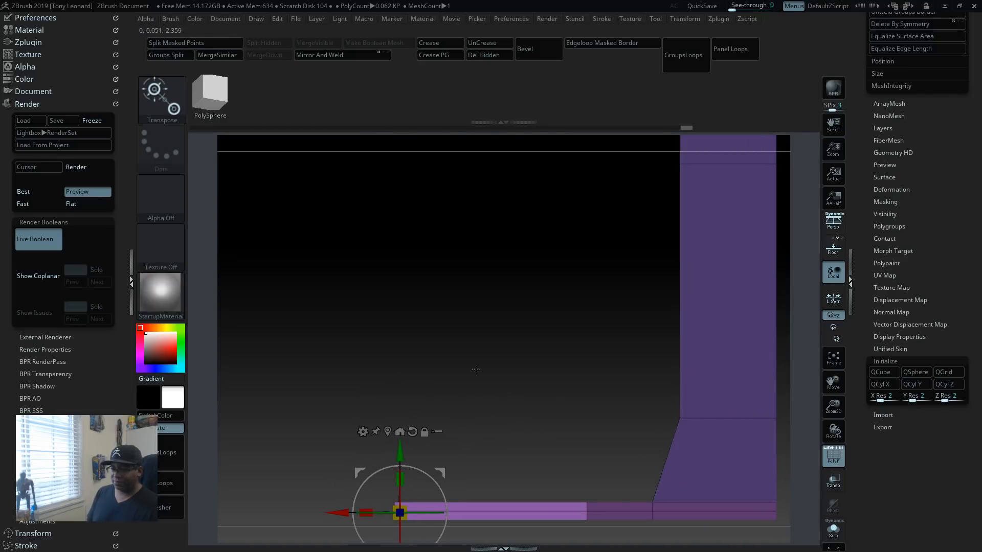
alt+drag(535, 383, 452, 316)
drag(530, 324, 561, 397)
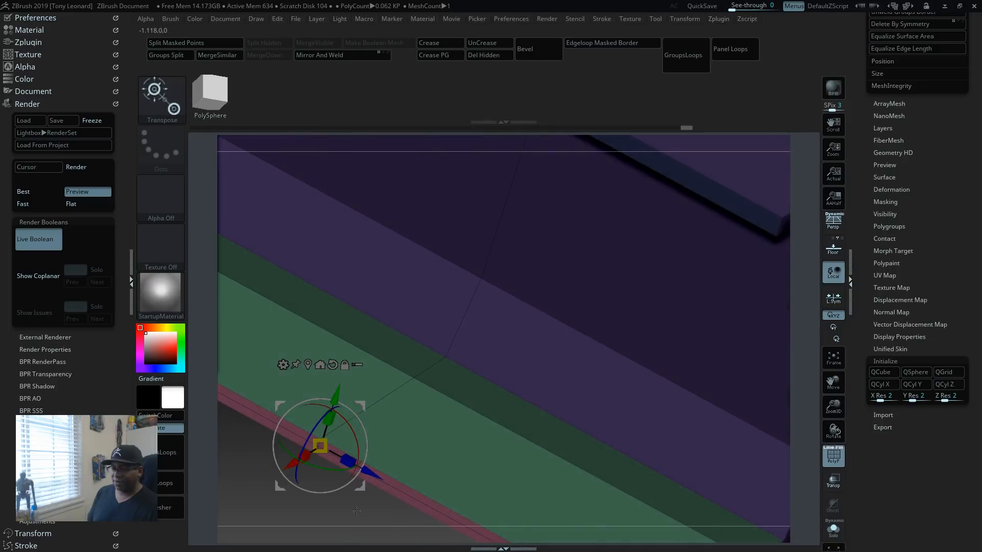
ctrl+drag(250, 471, 277, 529)
alt+drag(368, 526, 688, 457)
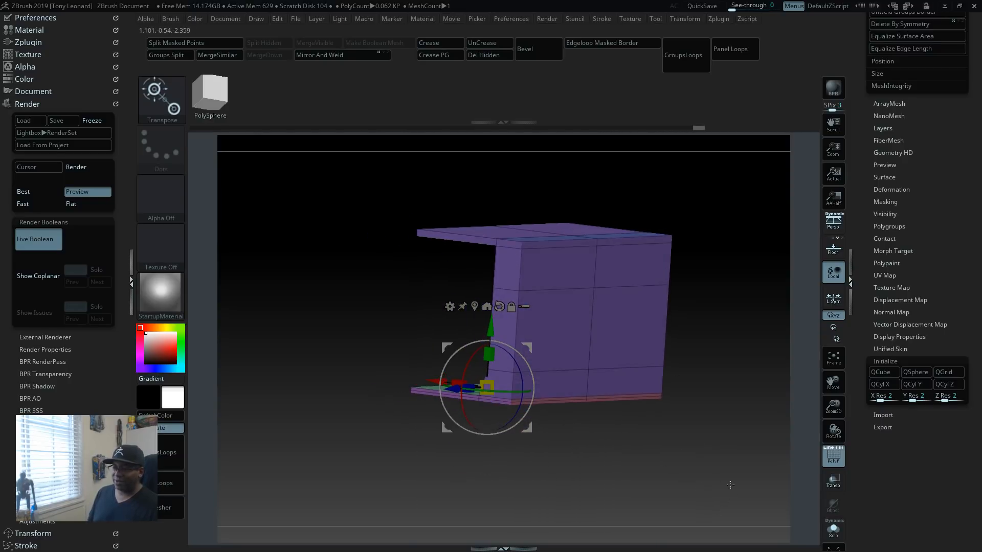
drag(635, 424, 639, 499)
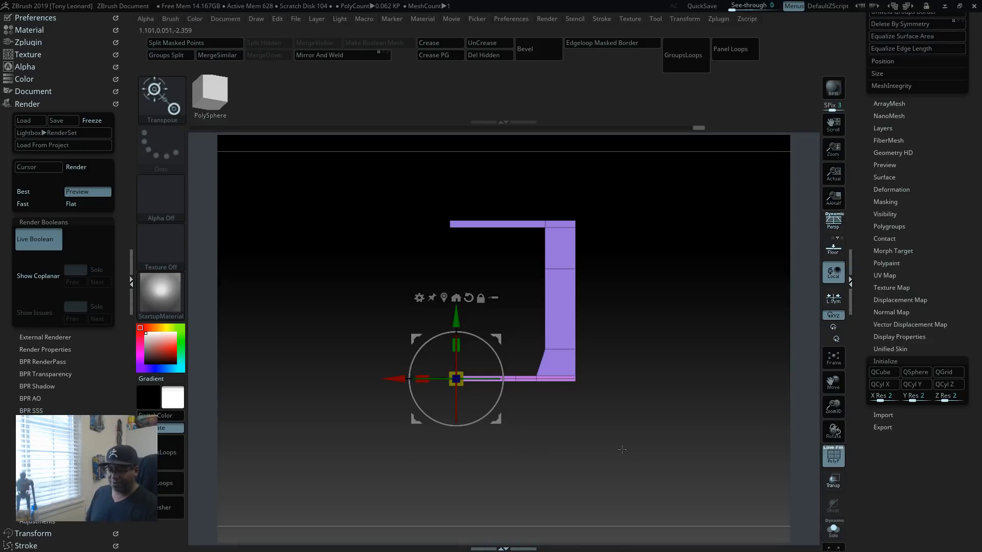
key(q)
mouse_move(599, 451)
mouse_down()
mouse_move(562, 434)
mouse_move(569, 465)
mouse_move(573, 446)
mouse_move(565, 467)
mouse_move(587, 458)
mouse_up()
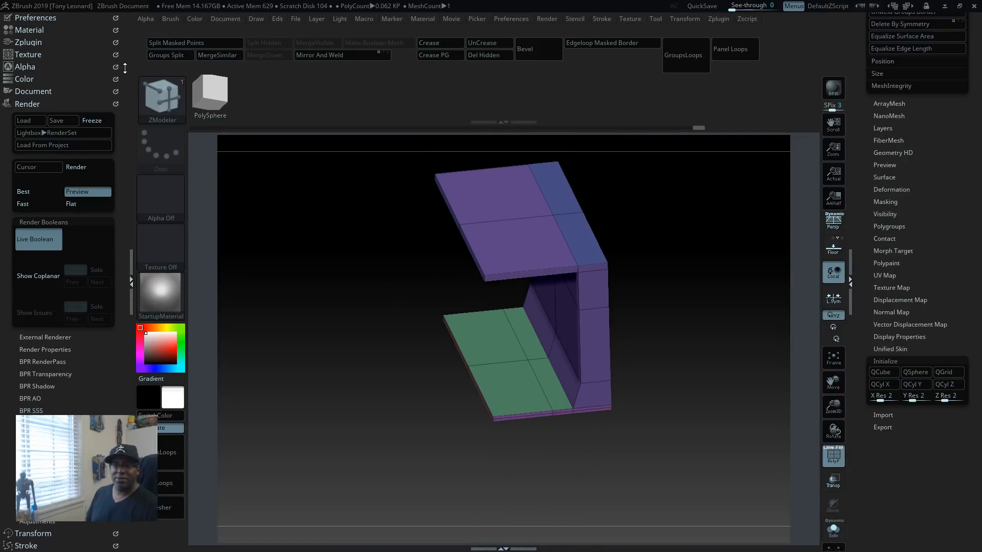
click(153, 20)
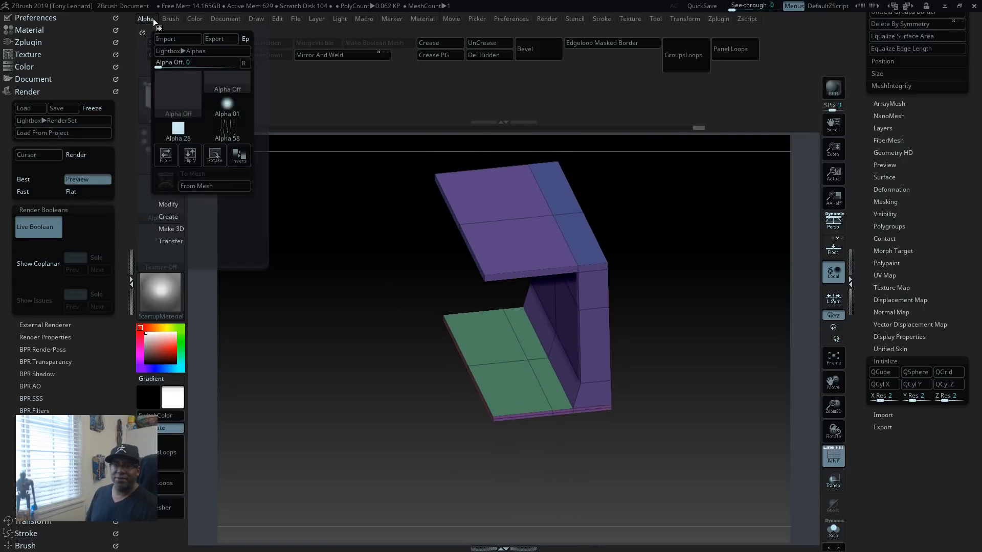
click(142, 32)
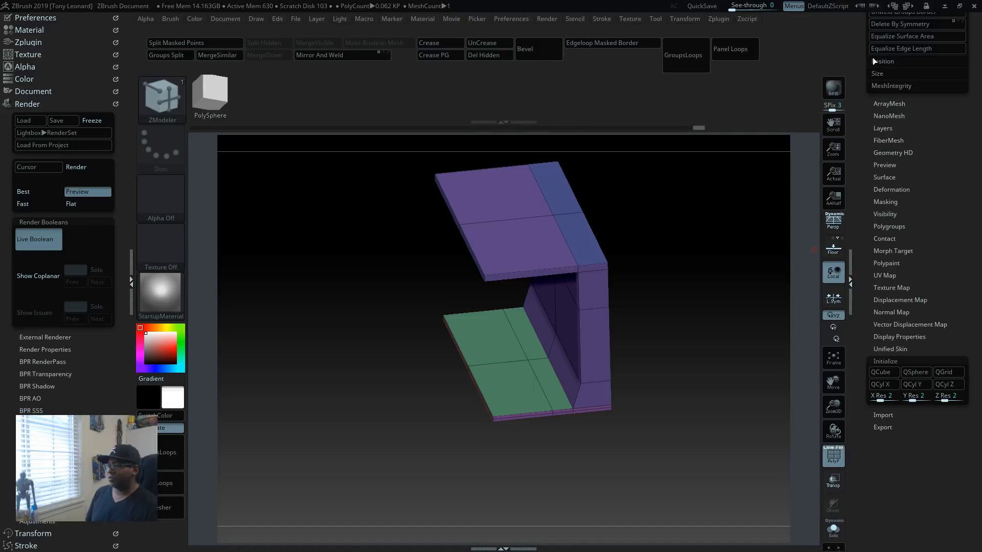
Step: Merge the whole mesh into one polygroup and turn off the Grp, Mrg and Txr export options
click(900, 361)
click(882, 385)
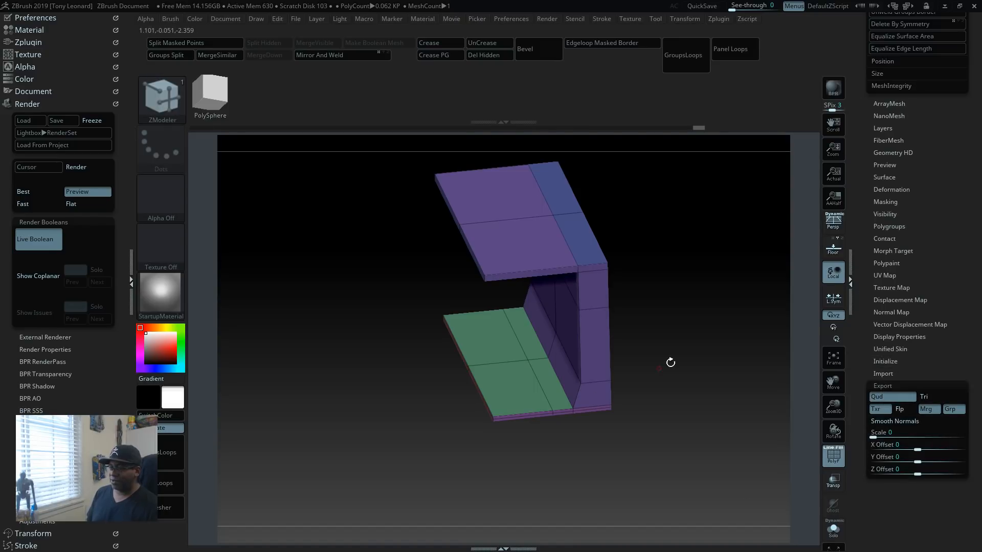
key(ctrl+w)
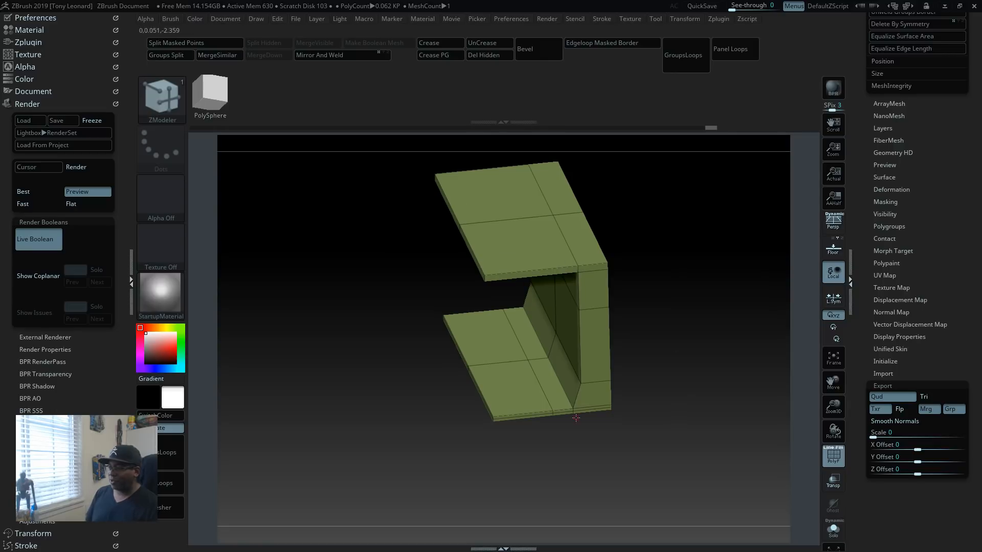
click(950, 411)
click(931, 411)
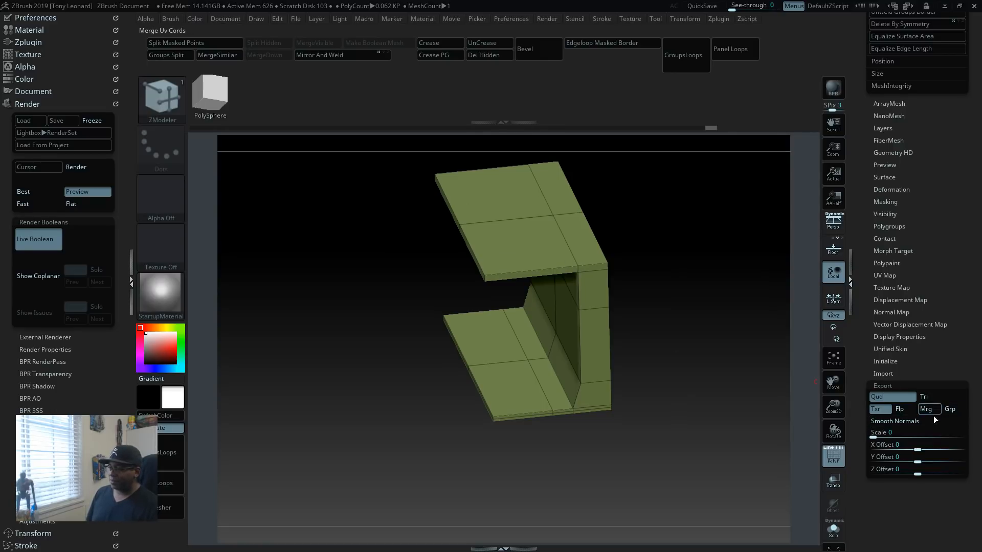
click(878, 410)
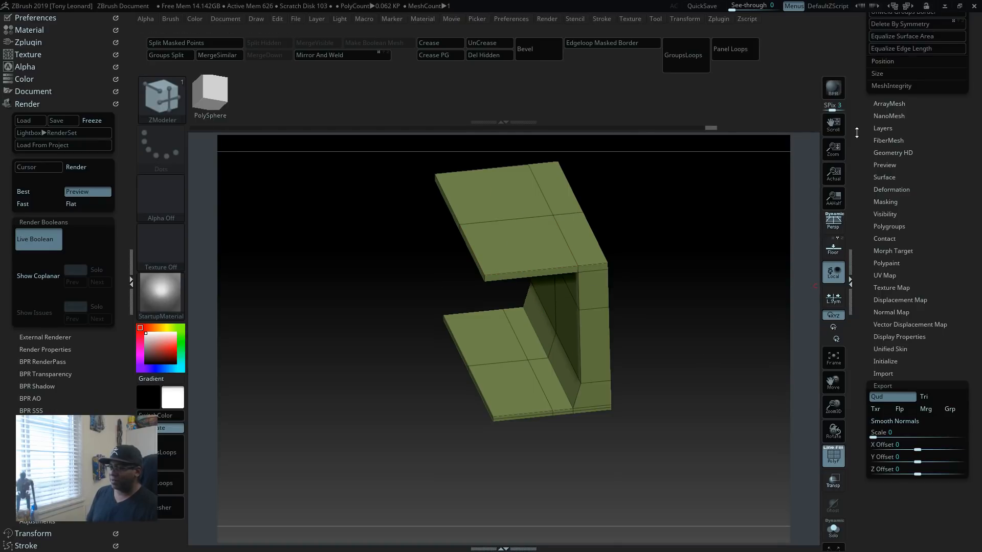
Step: Export the corridor mesh in OBJ format as Corridor_section_test.obj to the root of New Volume (I:)
drag(861, 146, 865, 366)
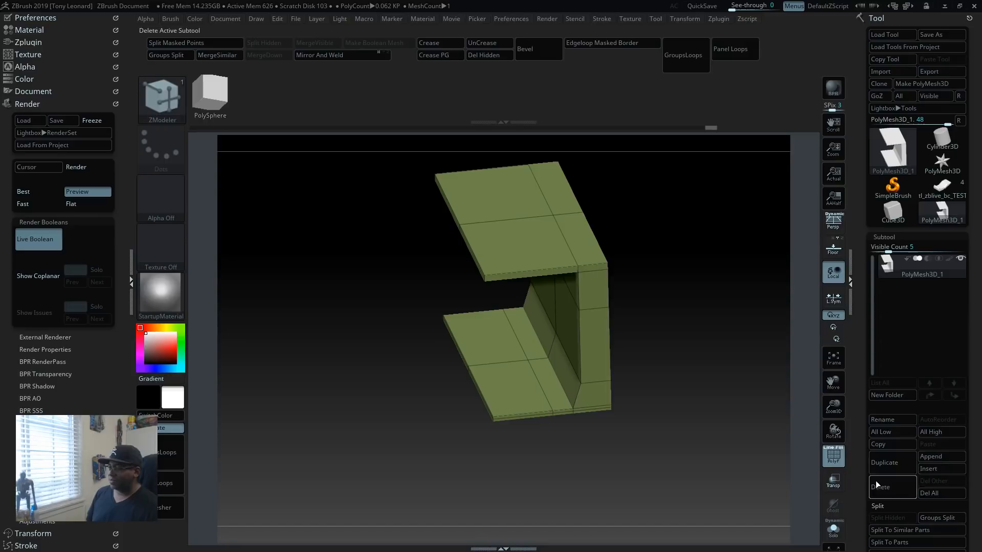
click(939, 72)
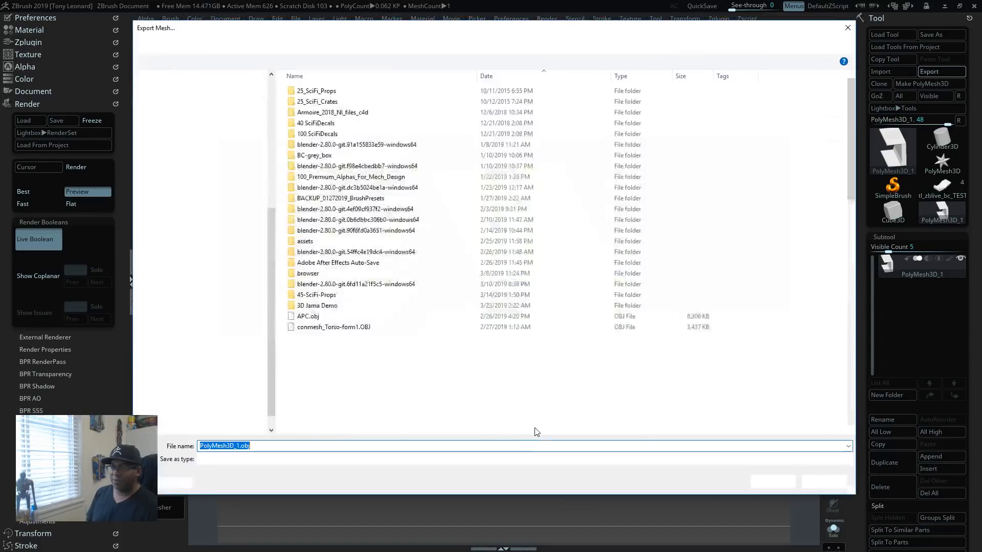
click(240, 446)
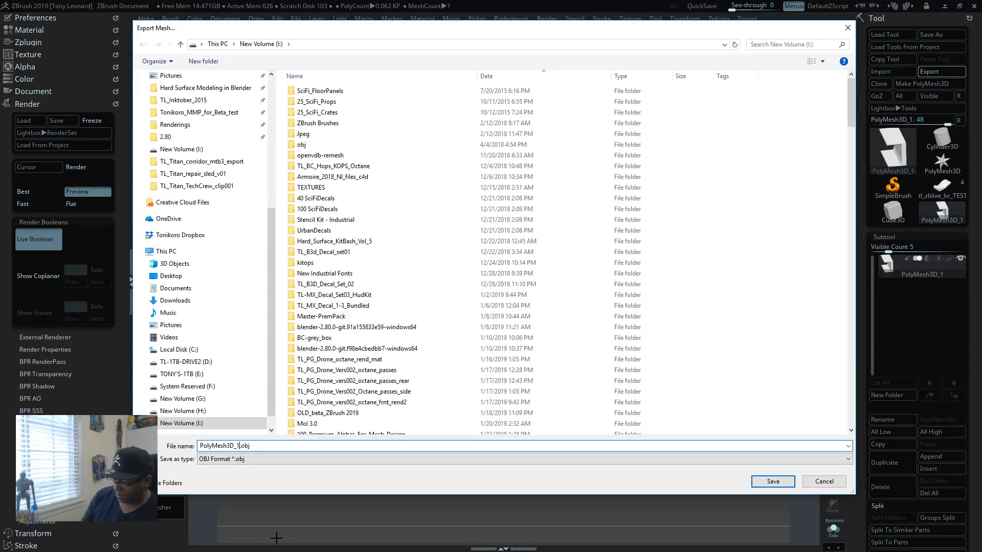
key(BackSpace)
key(BackSpace)
key(BackSpace)
key(BackSpace)
key(BackSpace)
key(BackSpace)
key(BackSpace)
key(BackSpace)
key(BackSpace)
key(BackSpace)
key(BackSpace)
text(Bas)
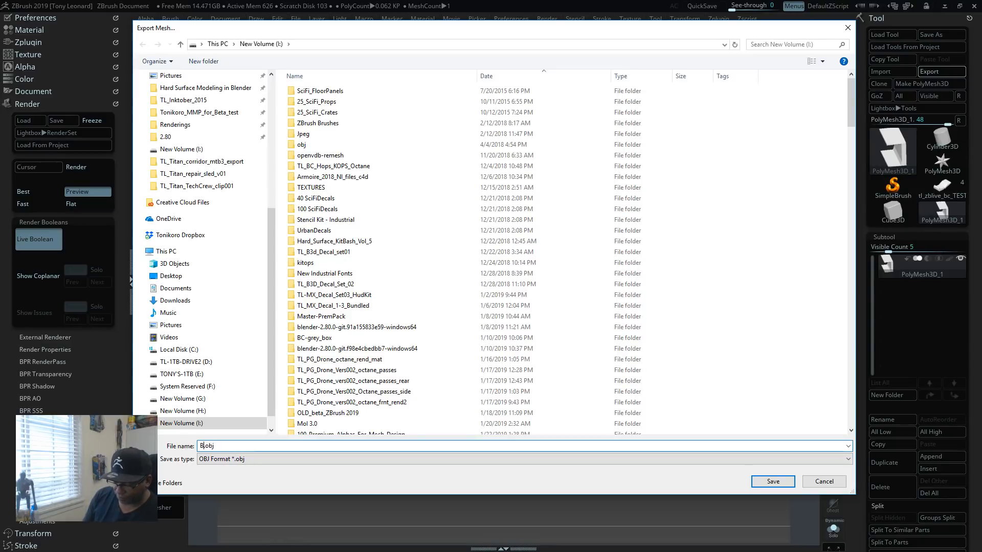
key(BackSpace)
key(BackSpace)
key(BackSpace)
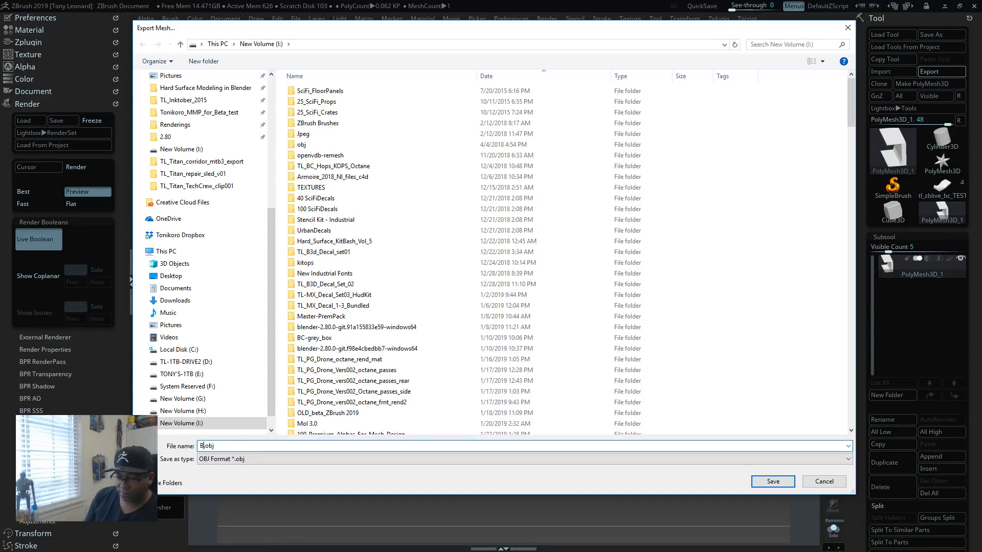
text(Corn)
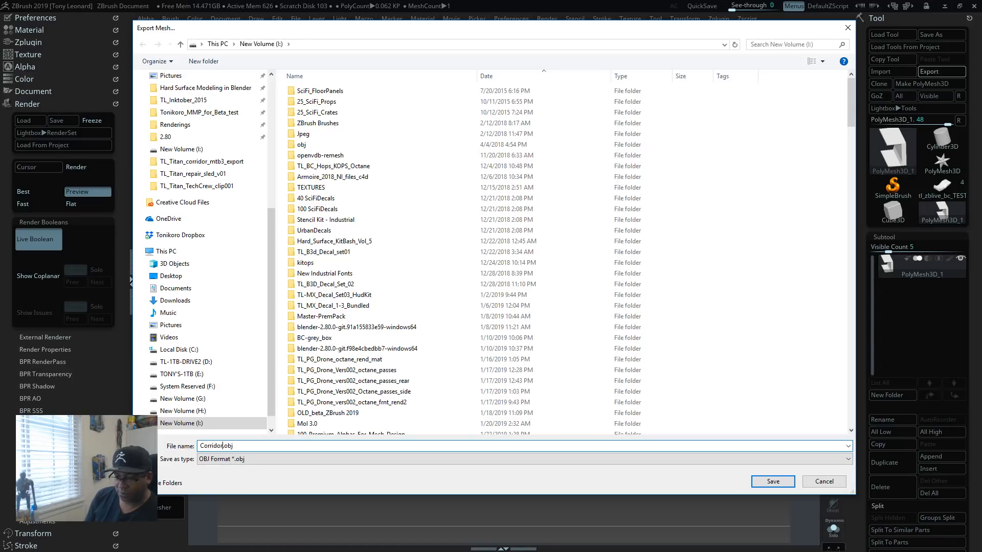
text(idor_section_t)
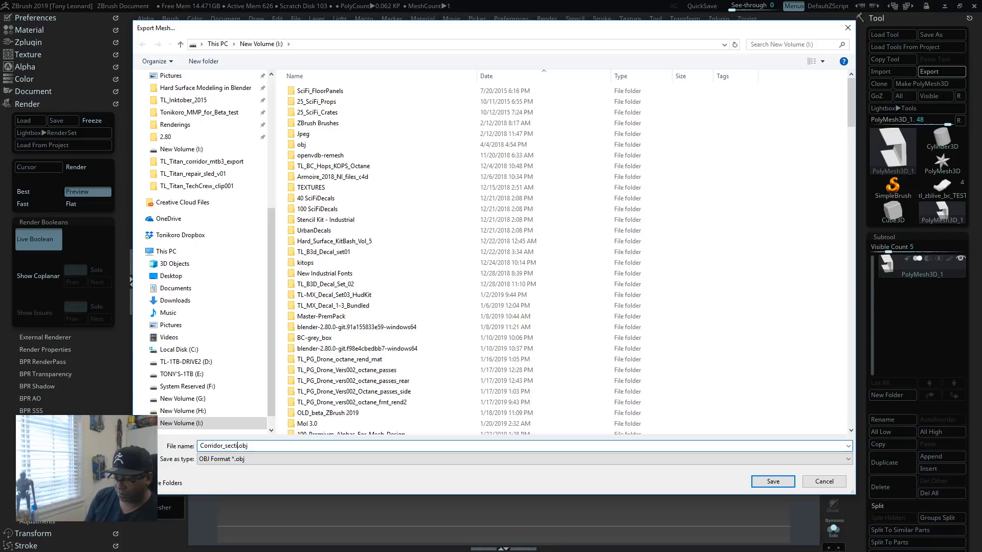
text(est)
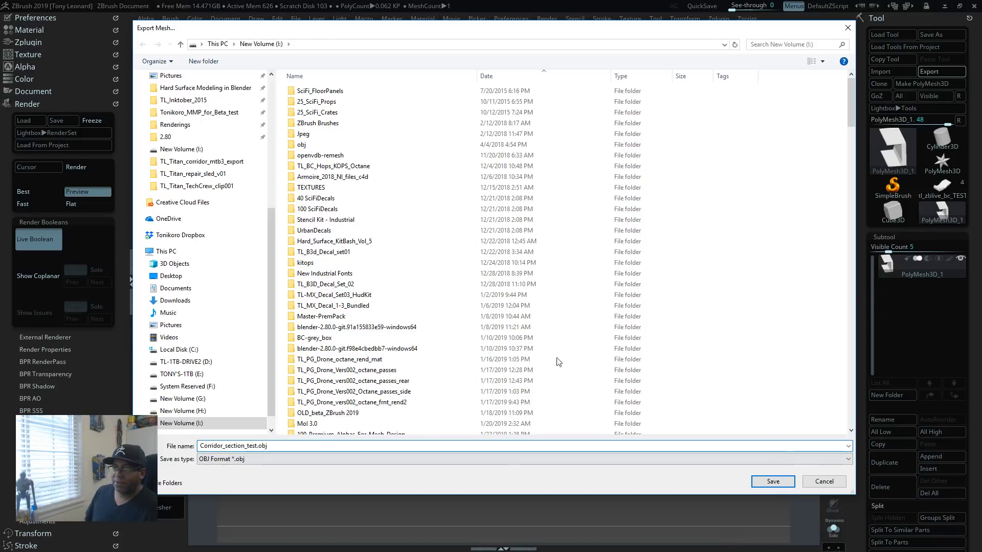
click(773, 481)
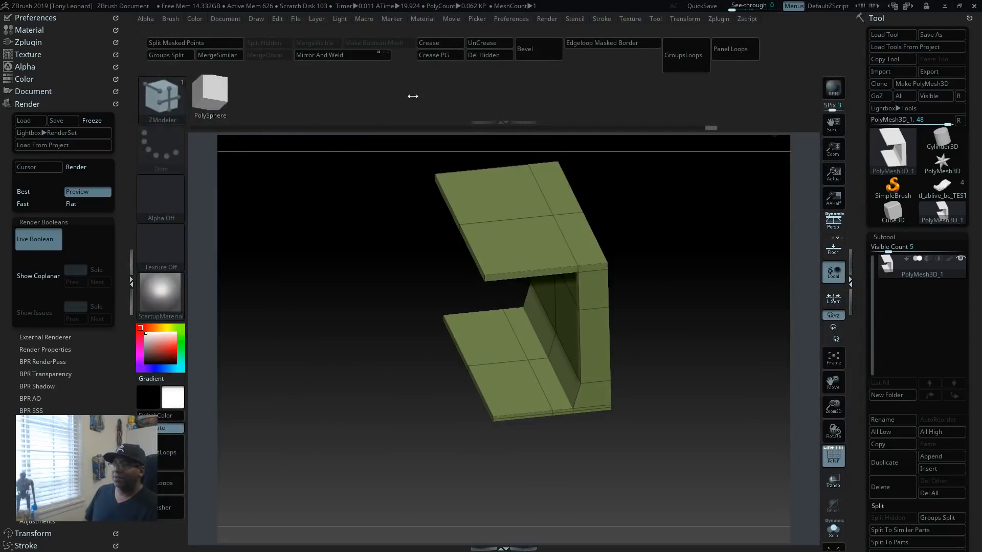
Step: Switch to Blender, launch a second instance with a fresh default scene, and dismiss its splash screen
key(alt+Tab)
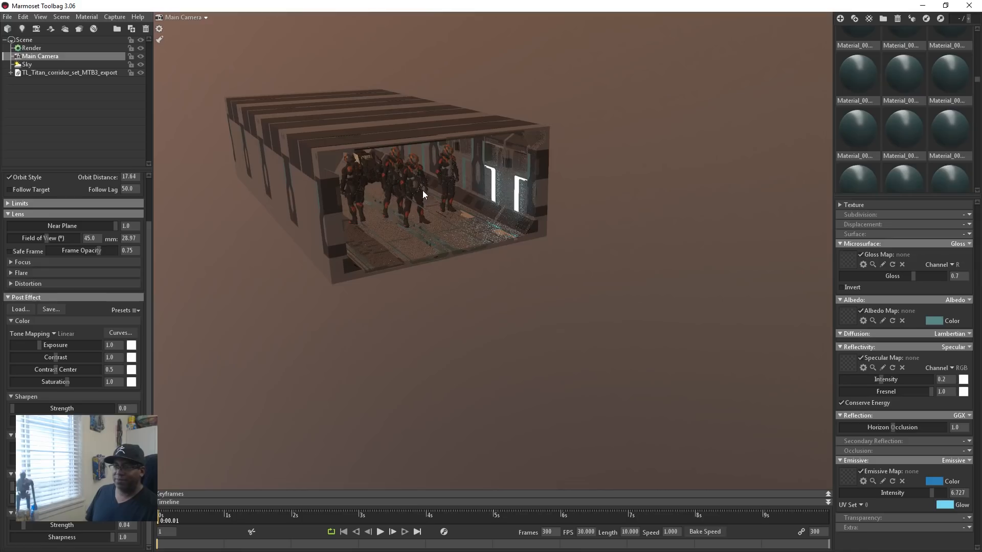
key(alt+Tab)
key(alt+Tab)
key(alt+Tab)
key(alt+Tab)
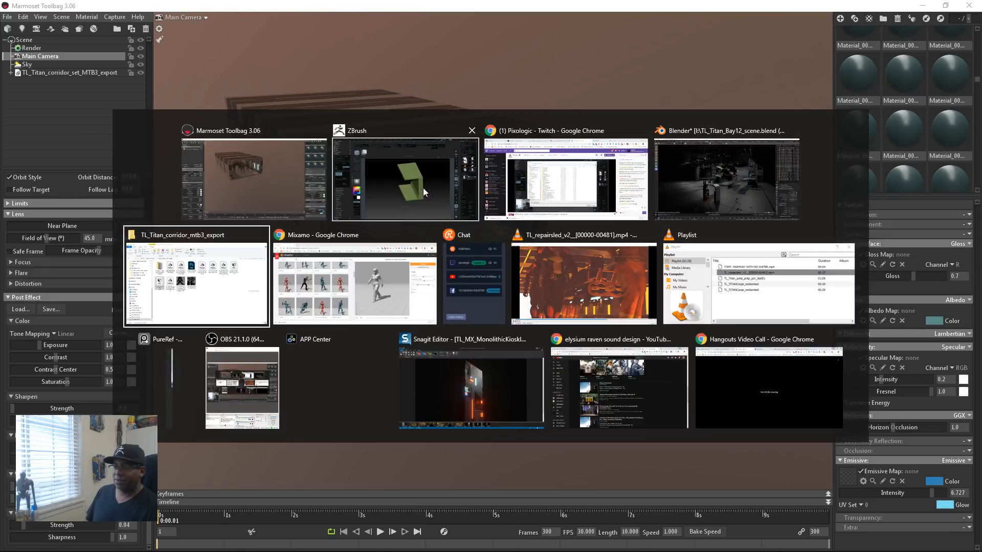
key(alt+Tab)
click(740, 189)
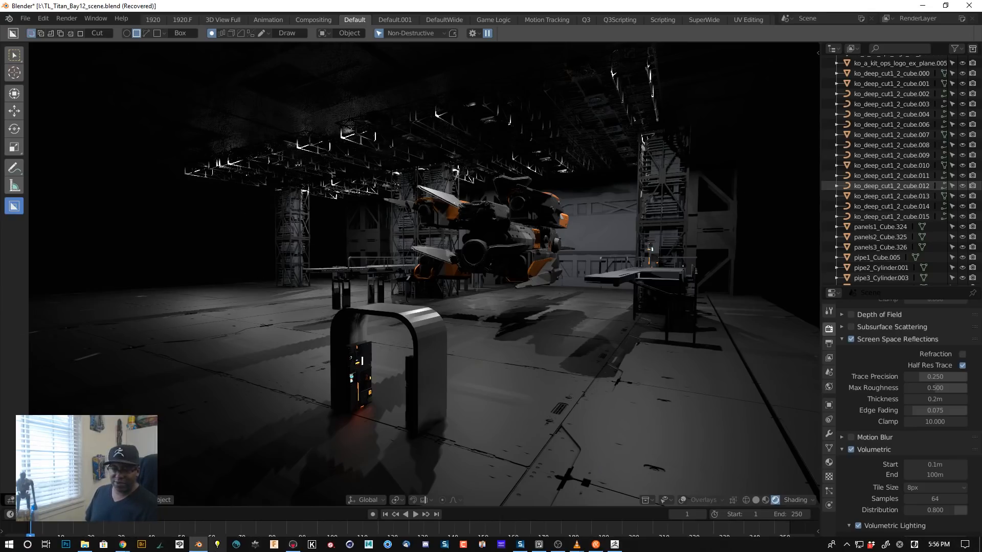
right_click(200, 545)
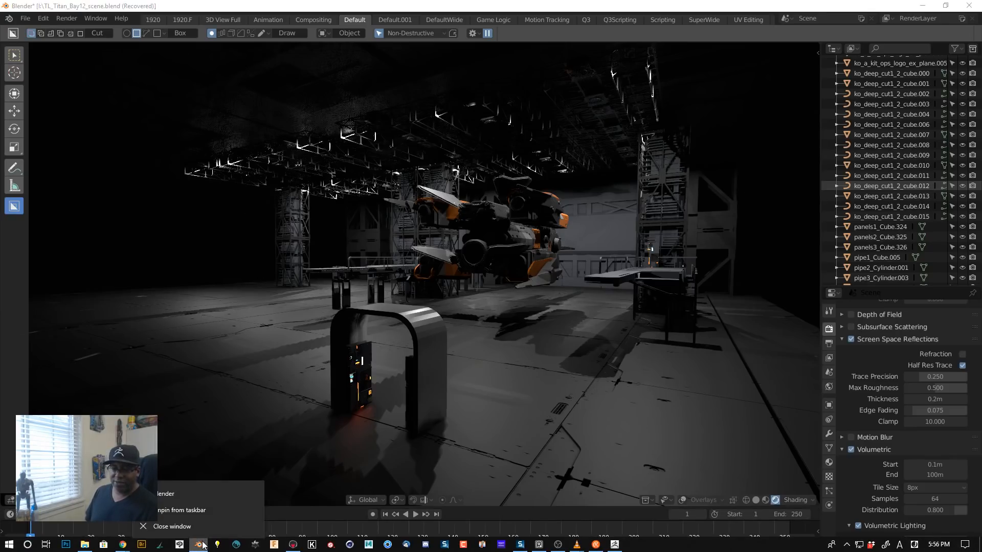
click(183, 497)
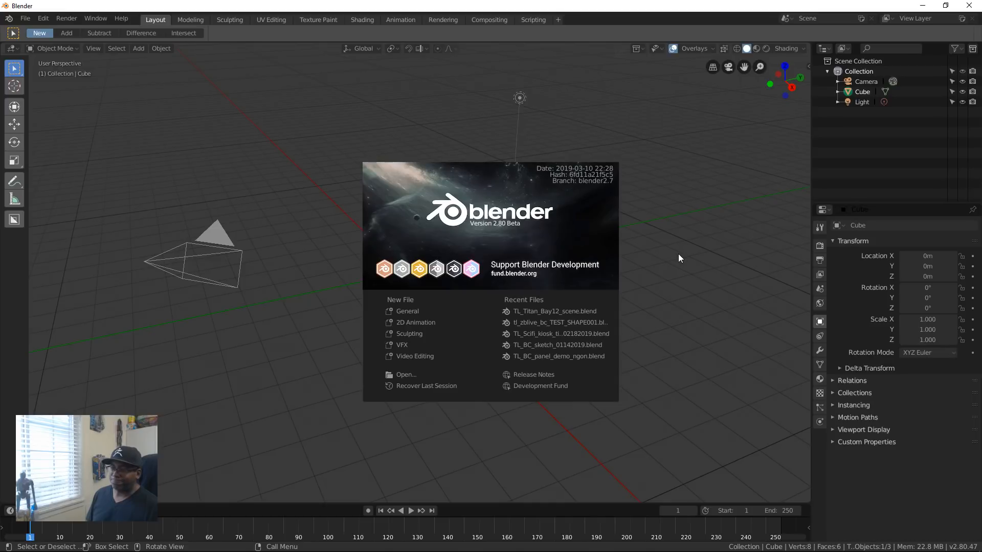
click(425, 149)
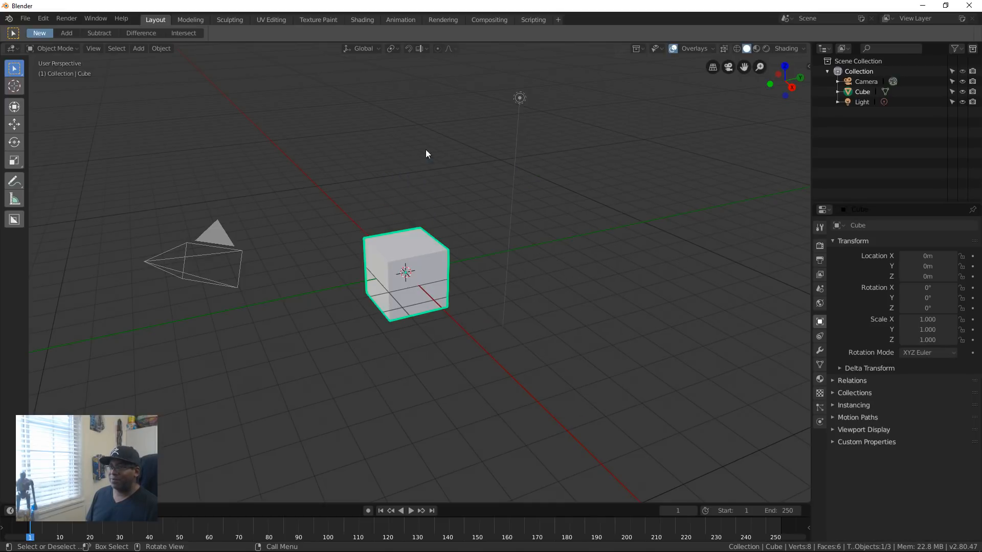
click(425, 150)
mouse_move(591, 7)
mouse_down()
mouse_move(618, 345)
mouse_move(619, 109)
mouse_move(598, 9)
mouse_up()
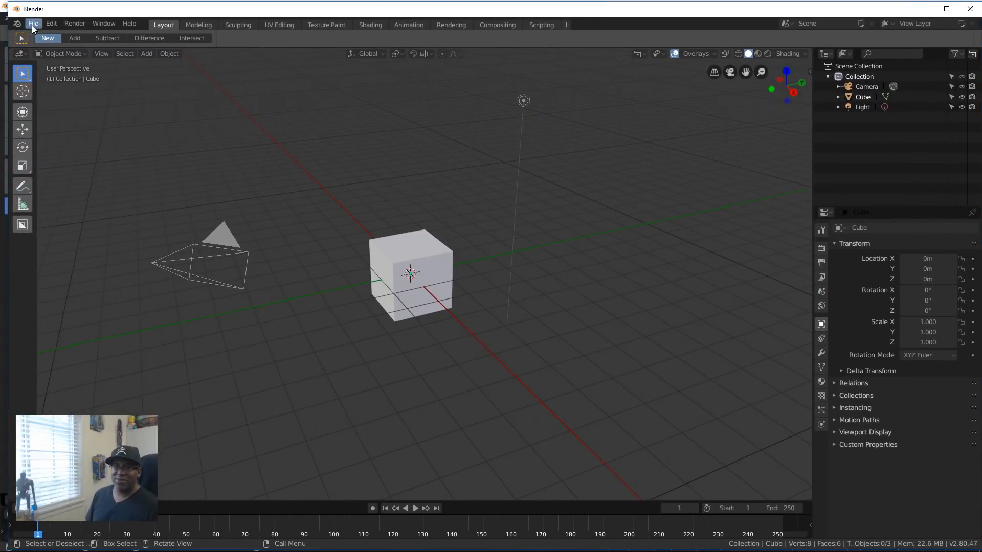
Step: Delete the default cube from the scene
click(409, 256)
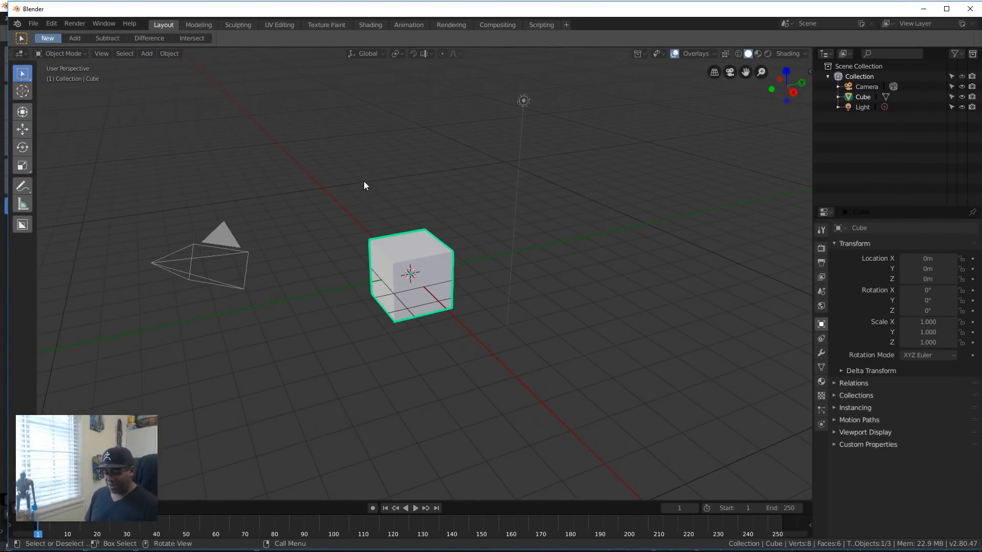
key(x)
click(342, 188)
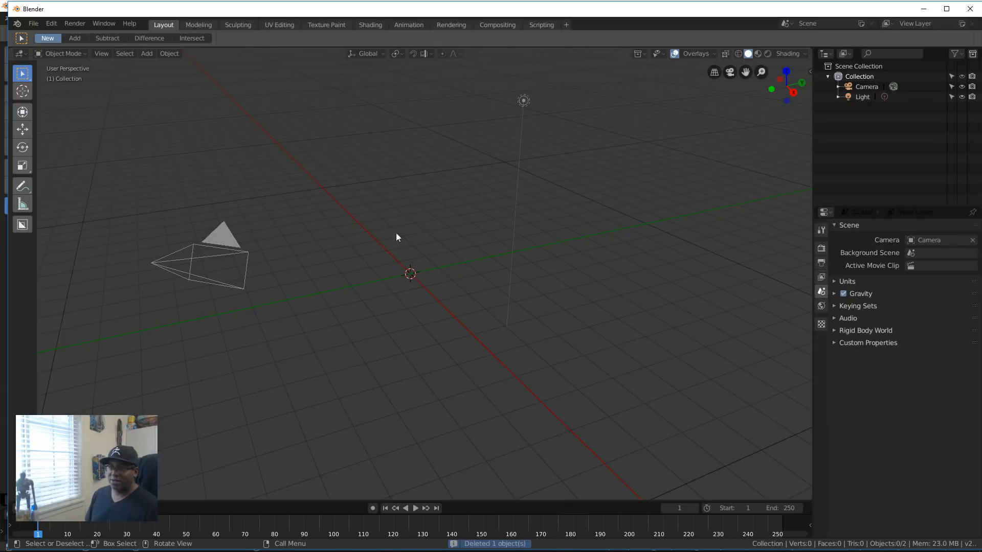
Step: Import the Wavefront file Corridor_section_test.OBJ from the root of New Volume (I:)
click(34, 24)
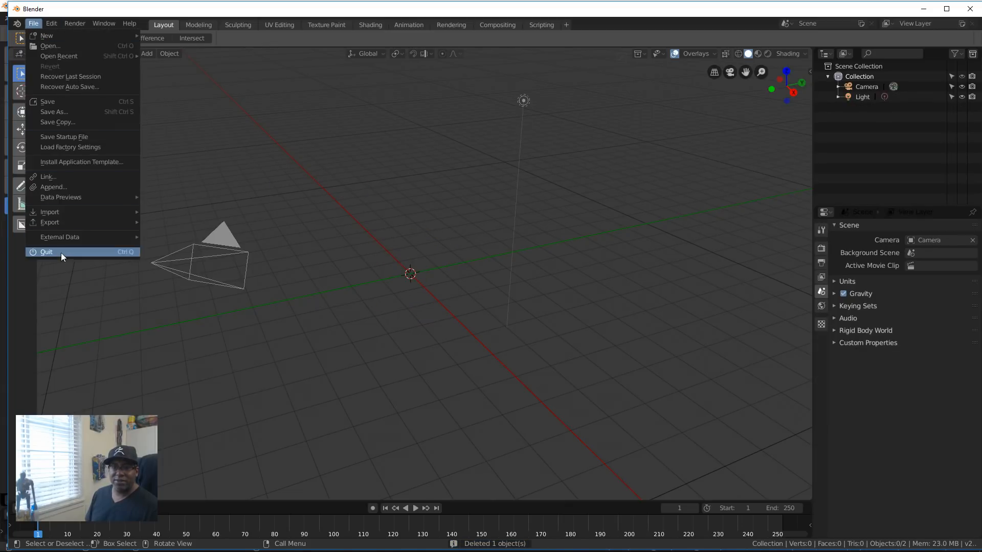
mouse_move(115, 220)
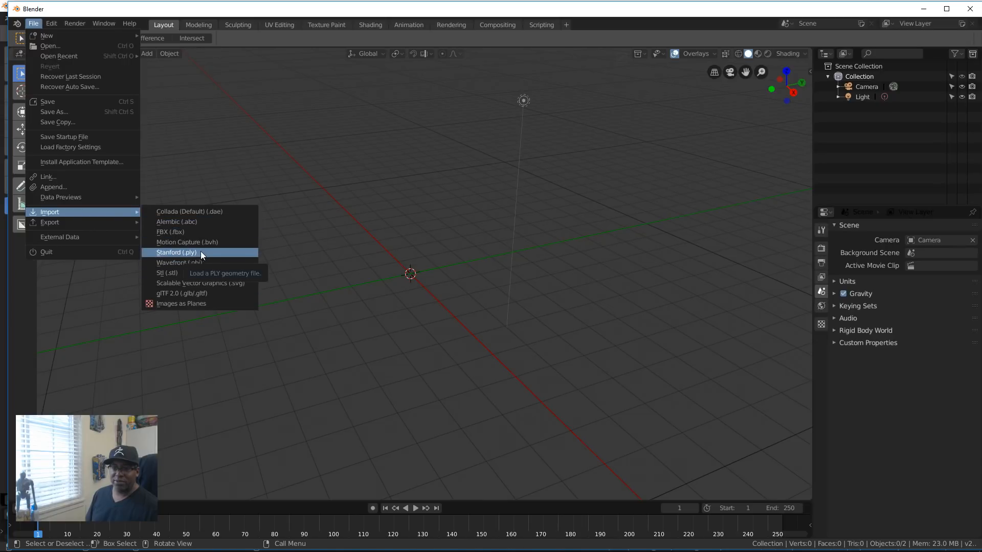
click(182, 263)
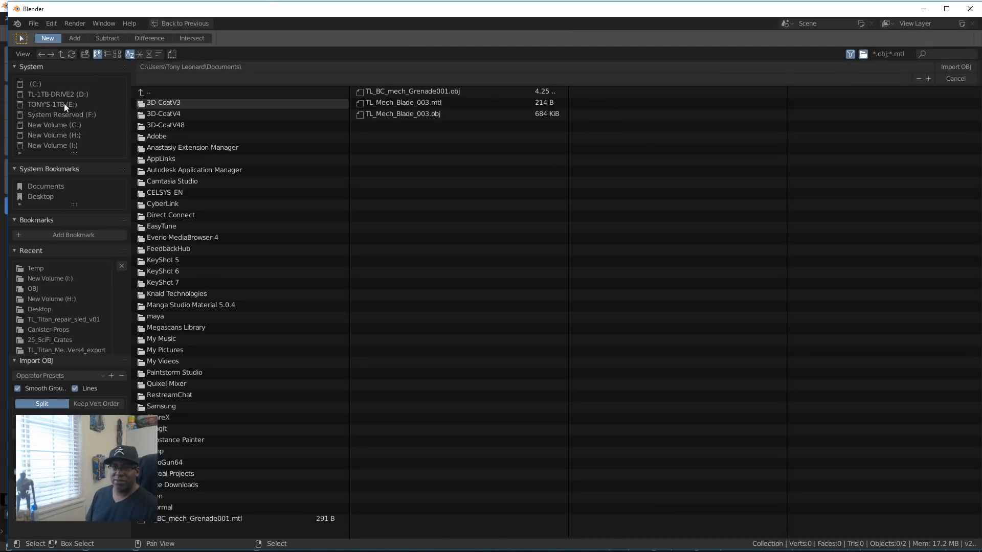
click(56, 145)
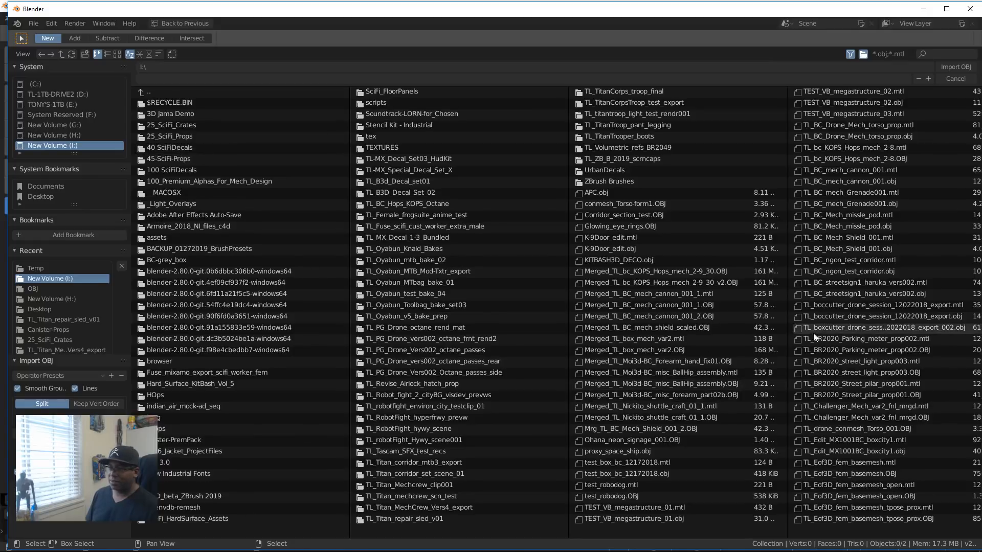
scroll(652, 358, down, 1)
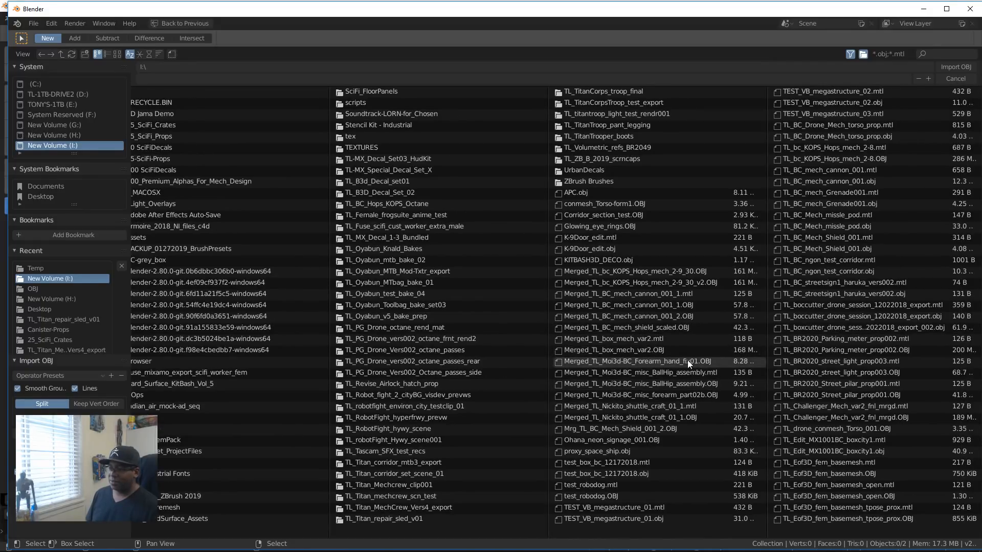
scroll(687, 360, down, 1)
scroll(687, 360, down, 10)
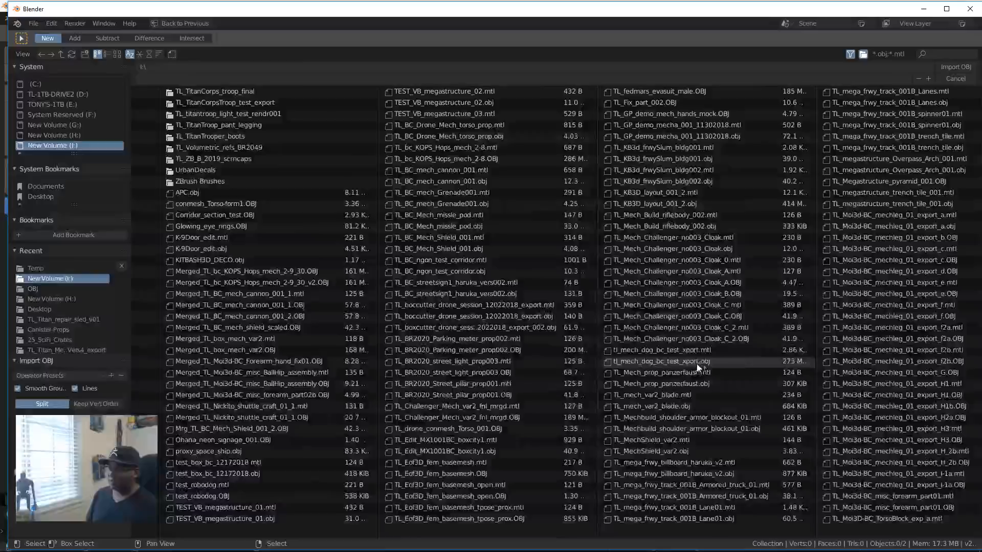
scroll(702, 360, up, 10)
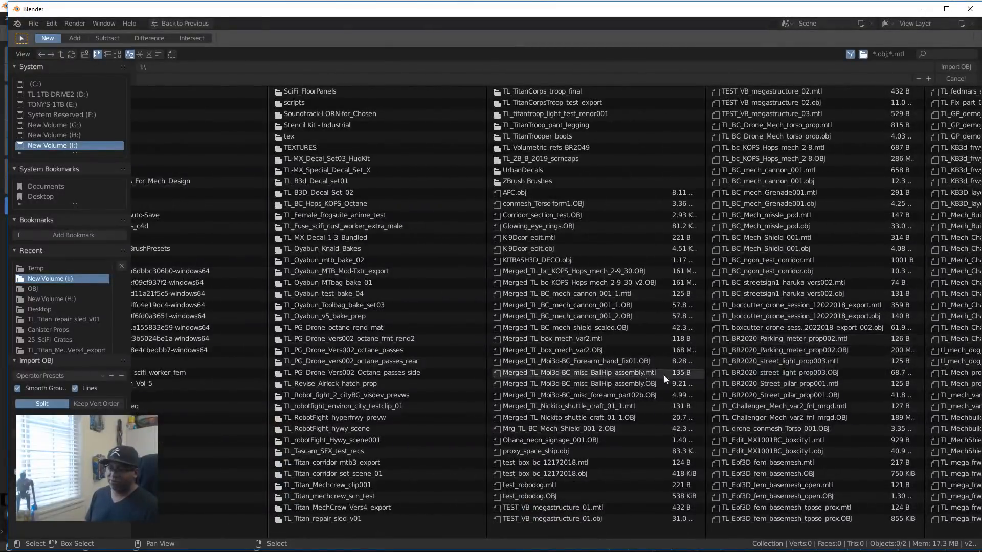
scroll(559, 465, down, 3)
scroll(591, 479, down, 3)
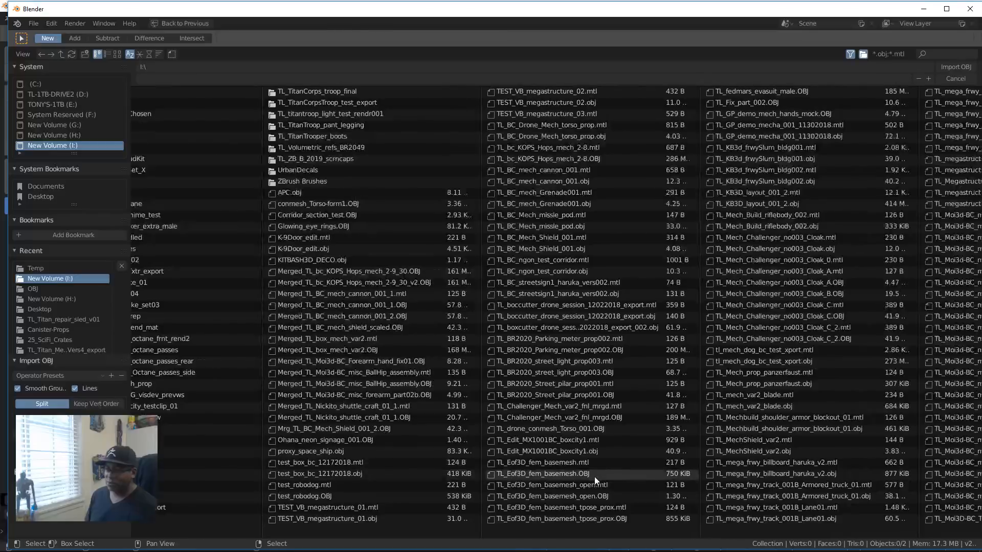
scroll(558, 474, up, 6)
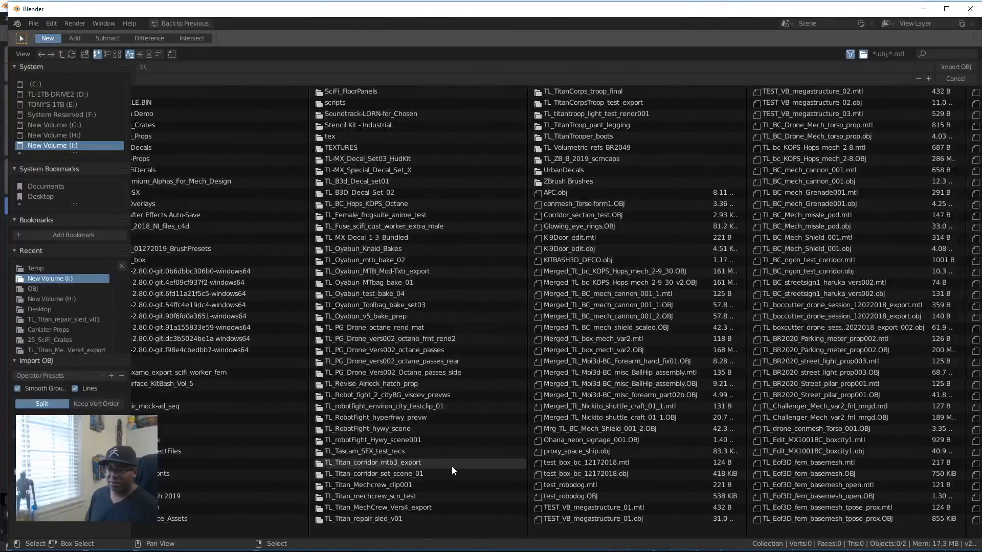
click(593, 215)
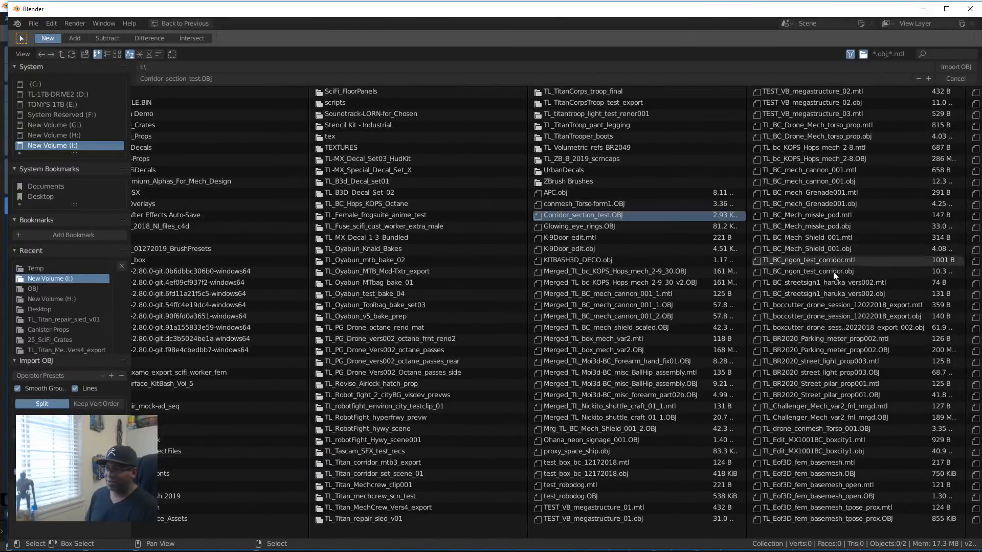
click(954, 66)
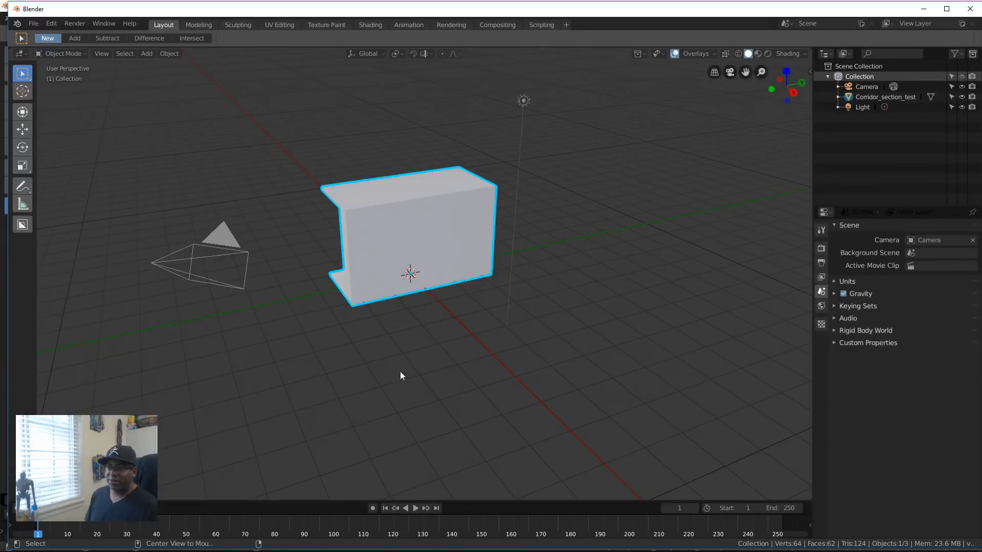
Step: With BoxCutter in Slice mode, slice a large rectangular box through the corridor floor, extending past its open long edge and leaving a strip beside the wall
middle_drag(321, 343, 449, 330)
scroll(499, 346, up, 5)
scroll(499, 346, up, 4)
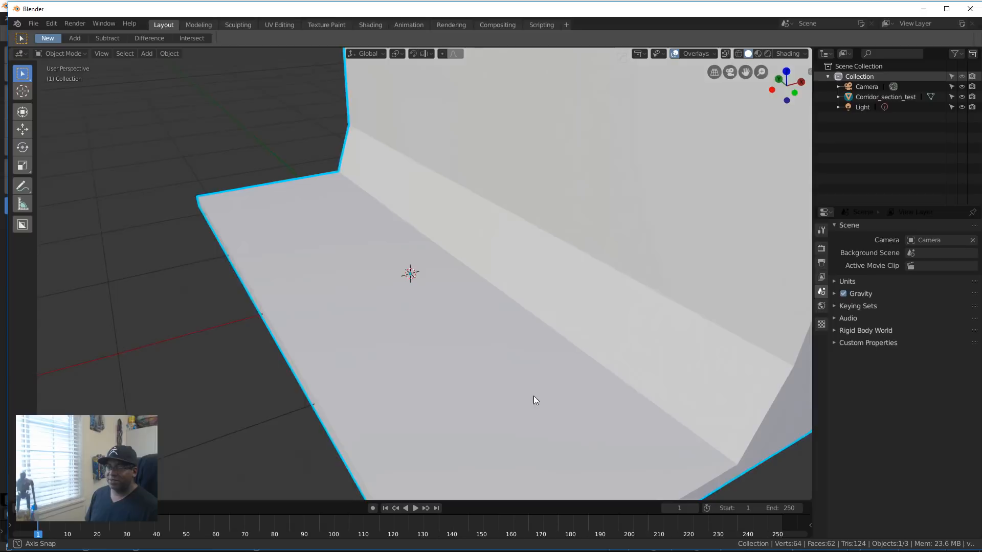
middle_drag(533, 396, 495, 314)
key(alt+w)
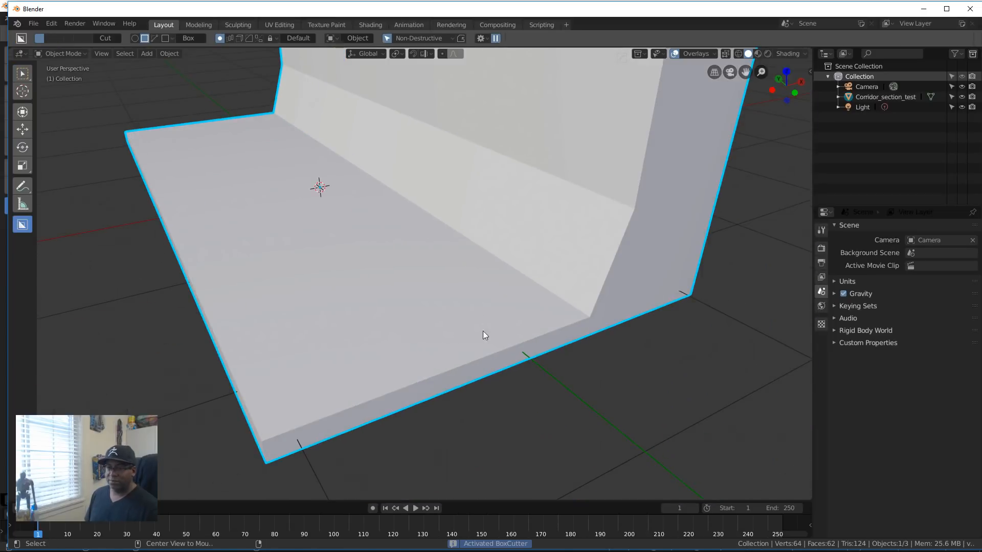
scroll(482, 331, down, 4)
middle_drag(418, 379, 440, 391)
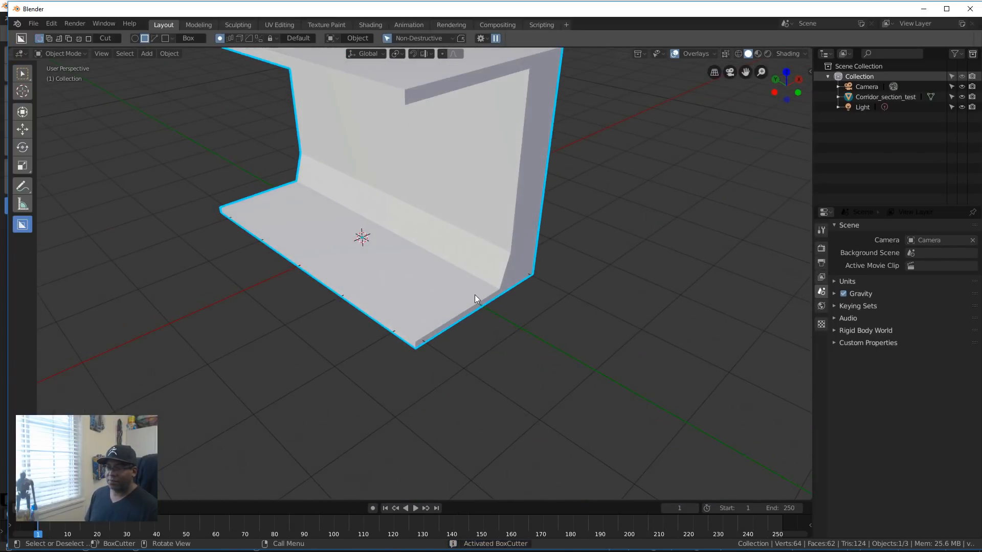
click(475, 296)
mouse_move(474, 296)
mouse_down()
mouse_move(430, 309)
mouse_move(224, 259)
mouse_move(173, 228)
mouse_up()
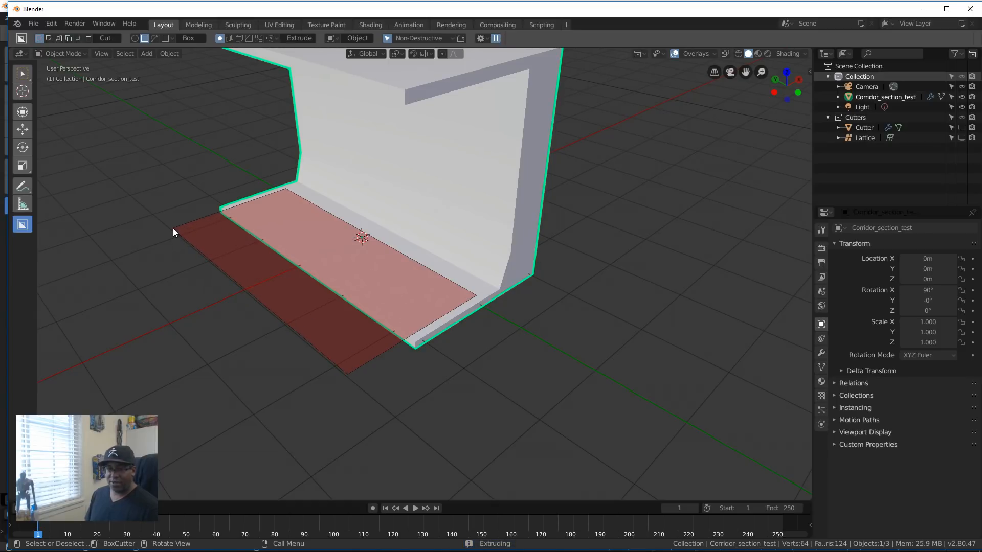
key(x)
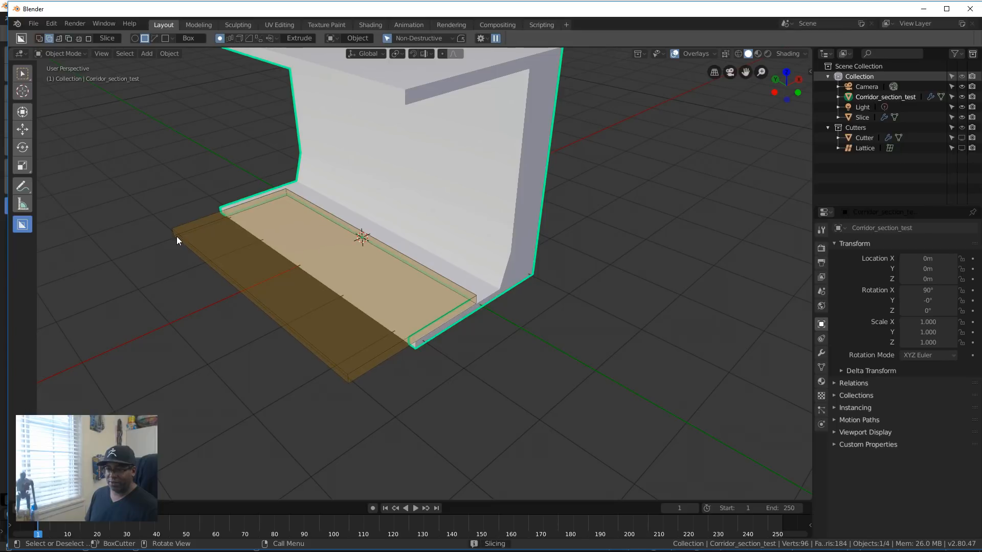
click(182, 284)
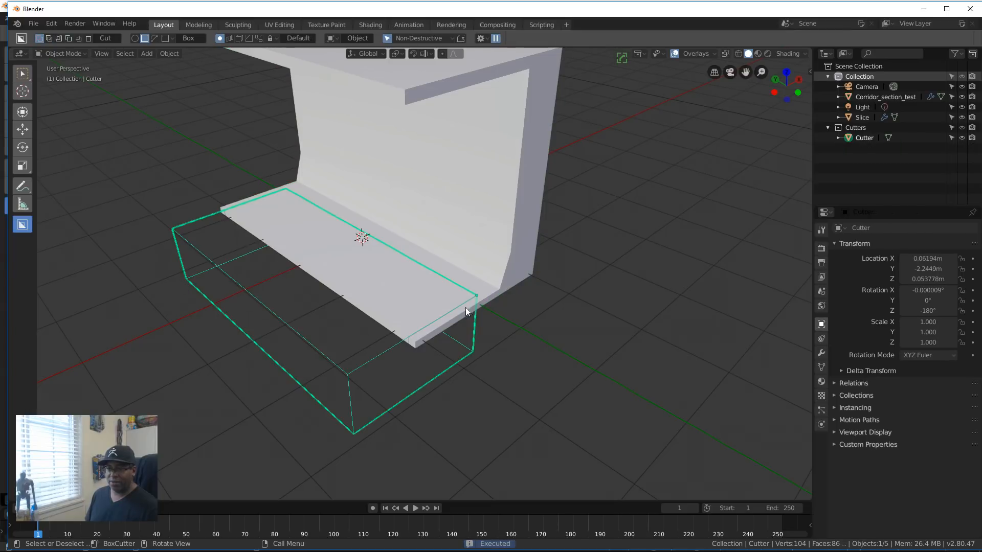
Step: Cut a narrow box strip off the sliced floor panel's +Y short end with BoxCutter and hide the cutters
key(h)
scroll(440, 340, down, 4)
middle_drag(441, 340, 516, 332)
scroll(505, 363, up, 6)
shift+middle_drag(353, 395, 405, 387)
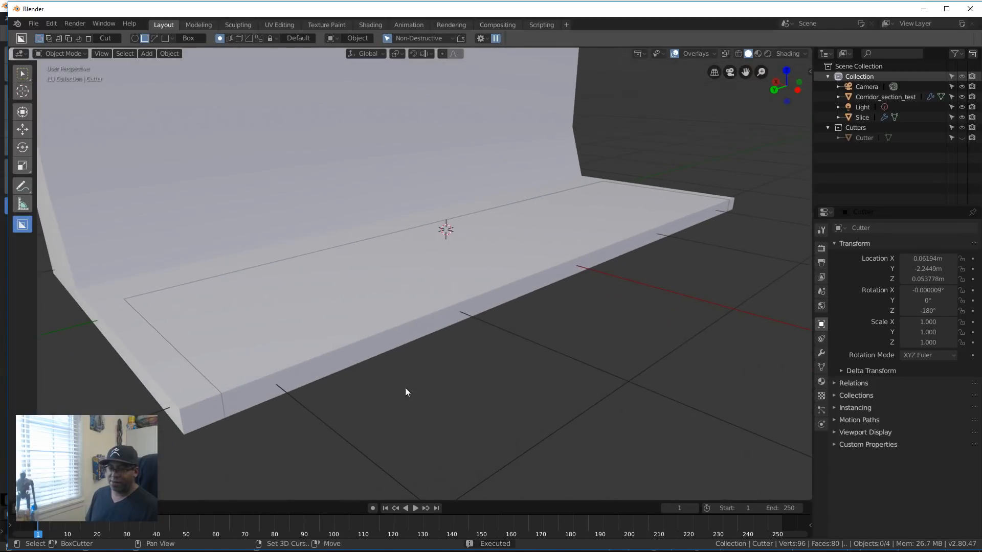
click(141, 305)
mouse_move(148, 313)
mouse_down()
mouse_move(147, 331)
mouse_move(192, 423)
mouse_up()
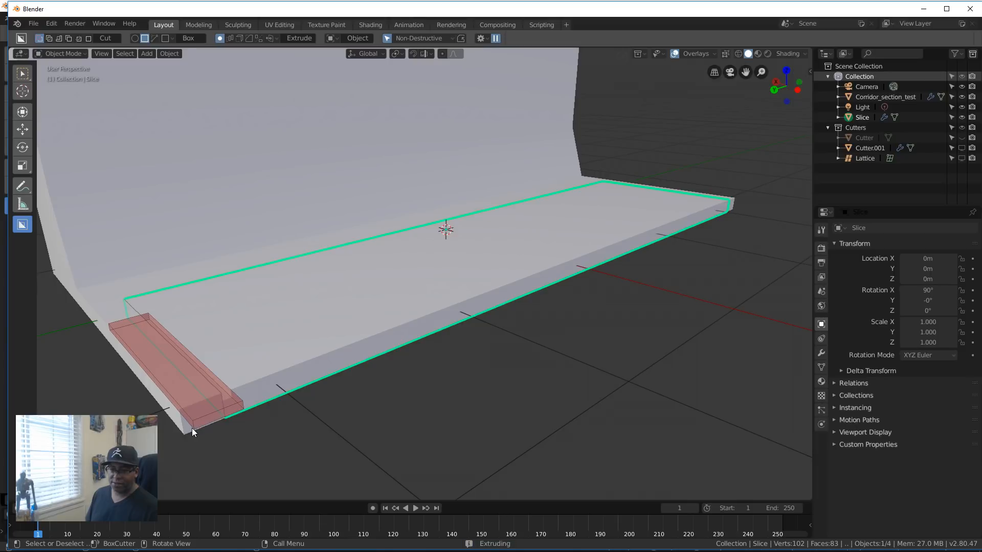
click(192, 428)
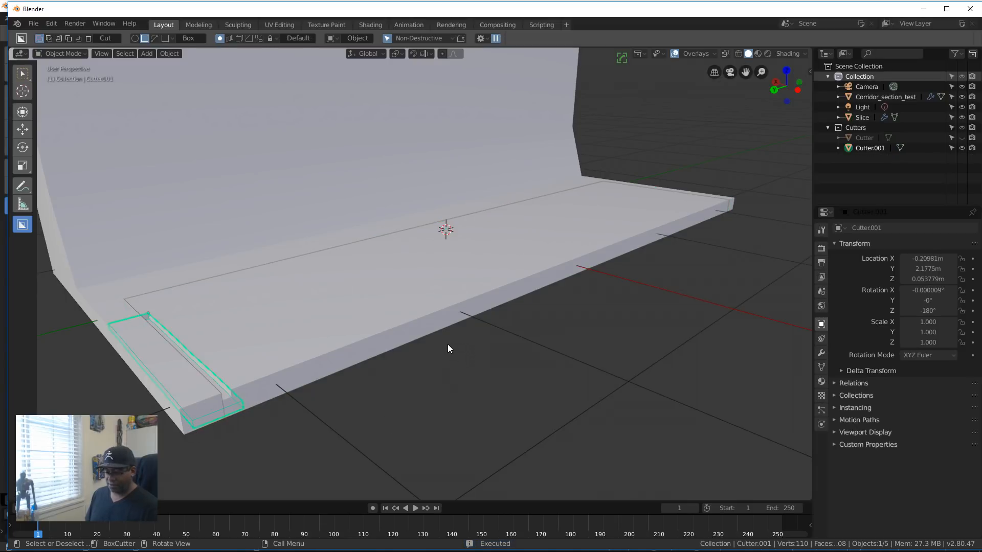
key(h)
Step: Mirror the sliced floor panel along the corridor's length with Hard Ops Mirror so both short ends carry the trimmed edge
scroll(446, 345, down, 5)
middle_drag(438, 356, 366, 408)
scroll(506, 367, up, 3)
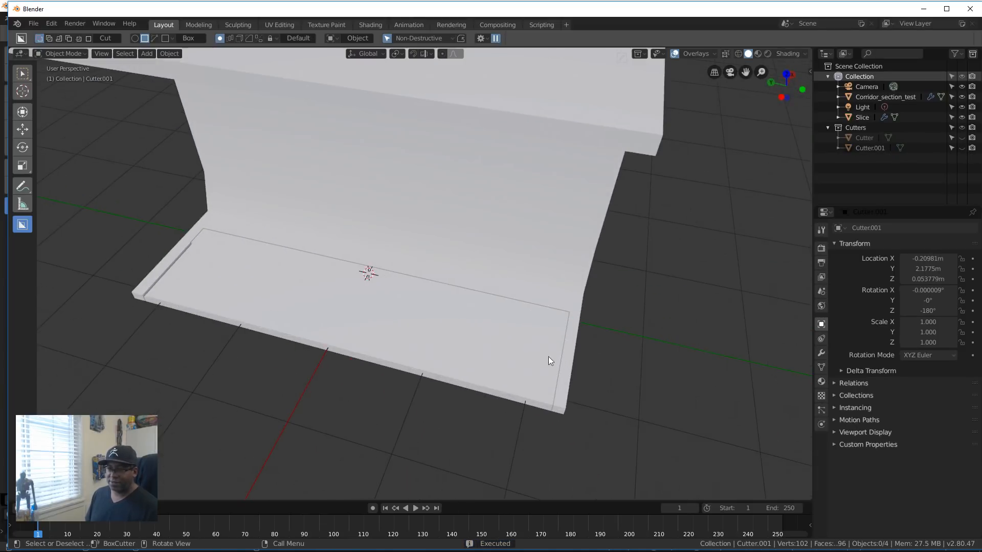
scroll(516, 342, down, 5)
middle_drag(278, 340, 361, 305)
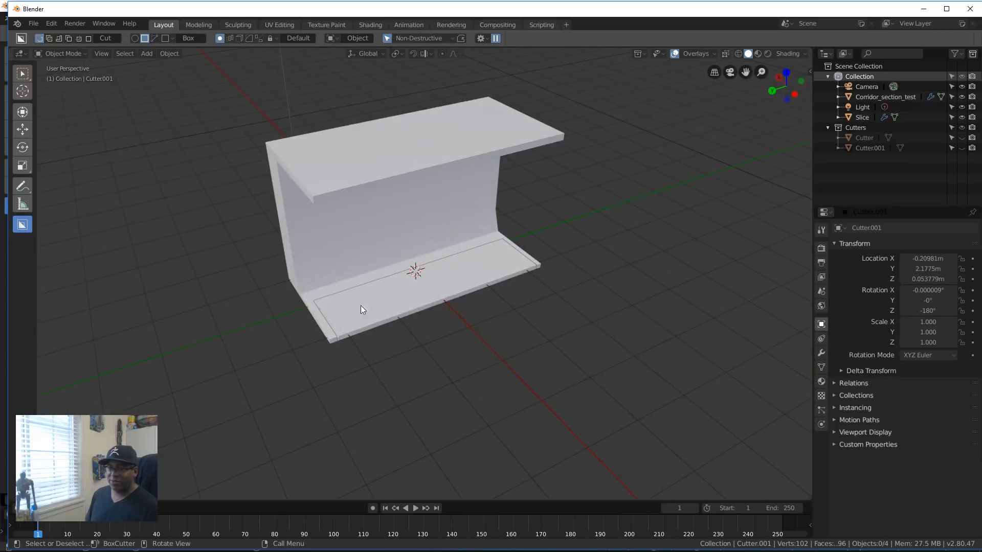
click(360, 315)
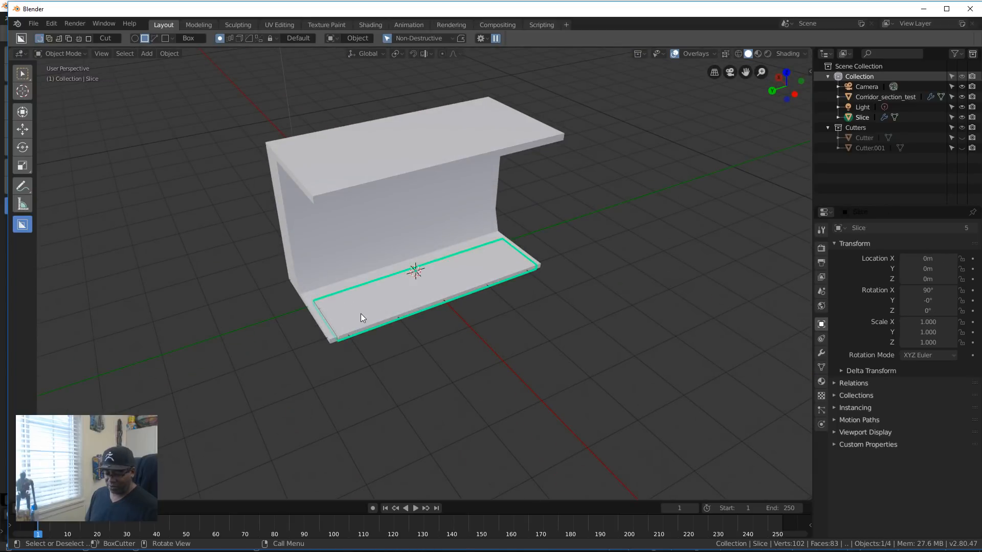
key(alt+x)
click(332, 299)
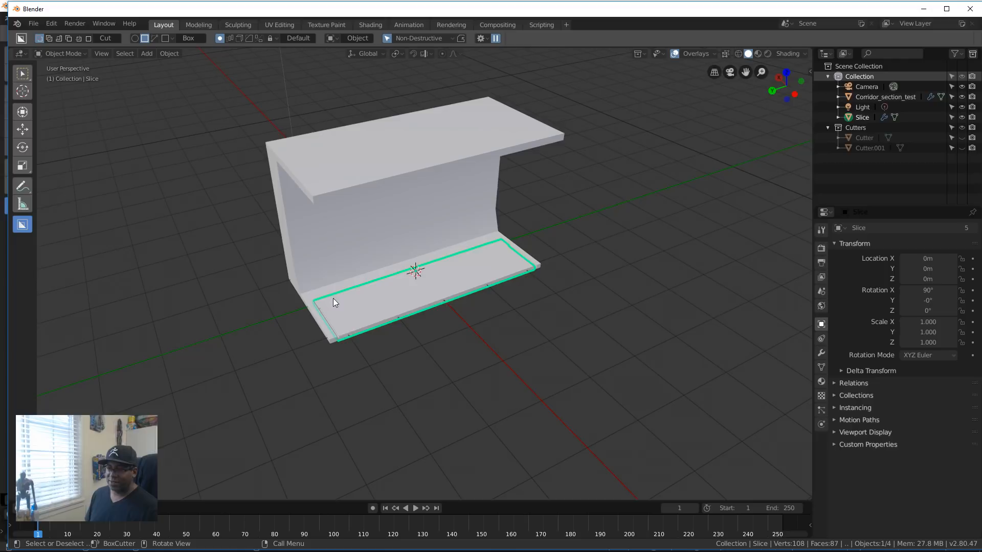
Step: Mirror the Corridor_section_test object along the corridor's length with Hard Ops Mirror on its local Z axis
middle_drag(354, 349, 317, 293)
click(313, 280)
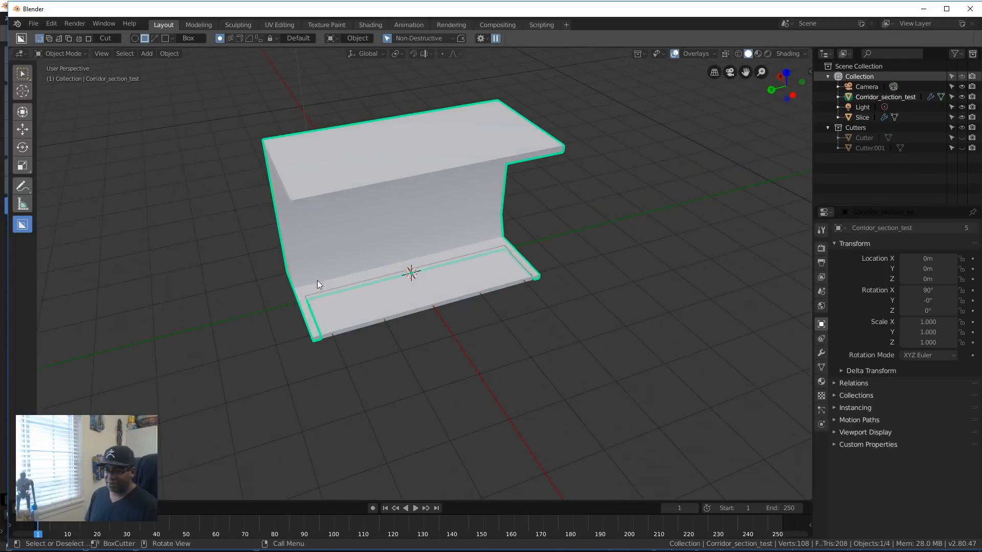
key(alt+x)
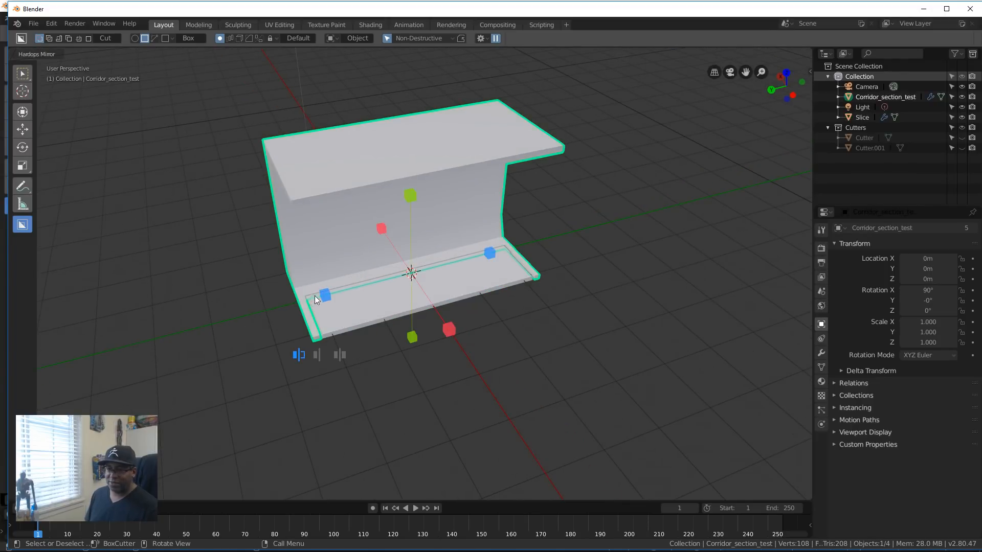
click(324, 296)
middle_drag(440, 365, 421, 317)
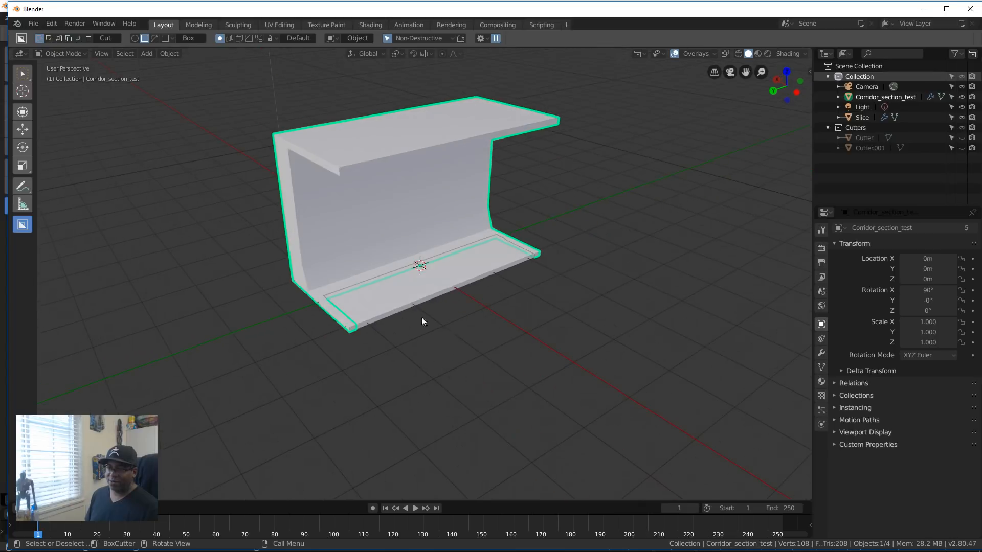
scroll(368, 268, up, 5)
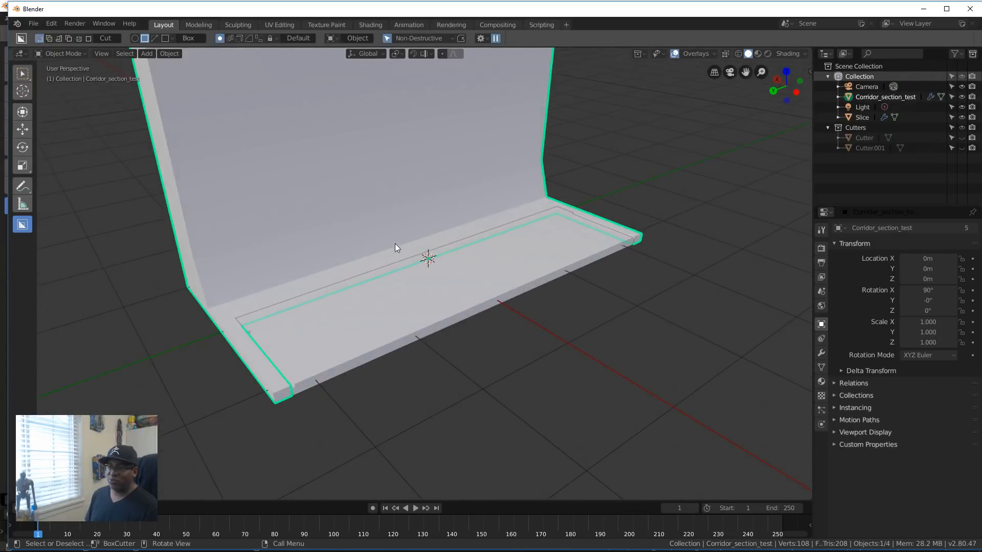
Step: Bevel the inner edge where the corridor wall meets the ceiling, about 0.0625 m wide with 4 segments, and return to Object Mode
middle_drag(395, 247, 238, 253)
shift+middle_drag(333, 256, 440, 353)
middle_drag(441, 348, 427, 292)
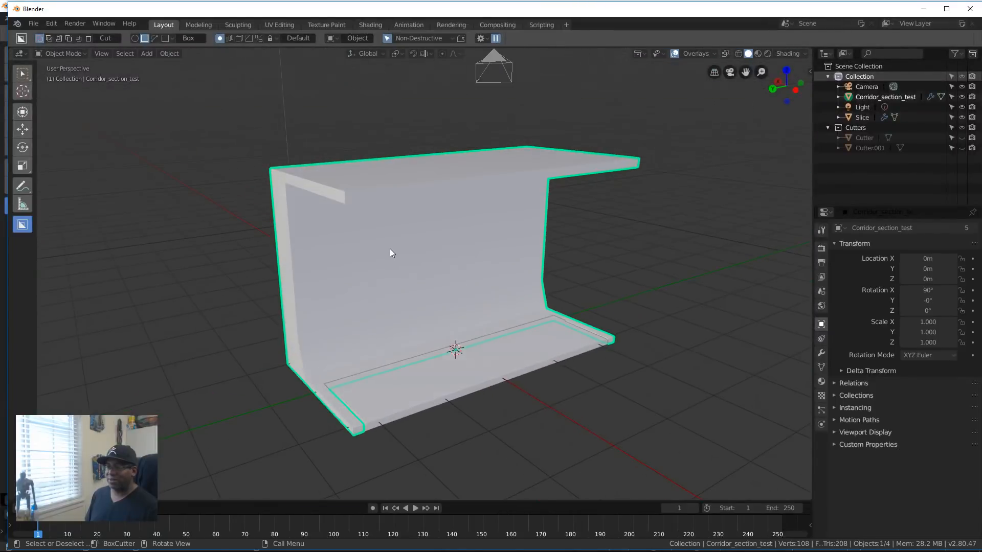
scroll(390, 249, up, 5)
shift+middle_drag(340, 263, 388, 282)
scroll(387, 287, down, 4)
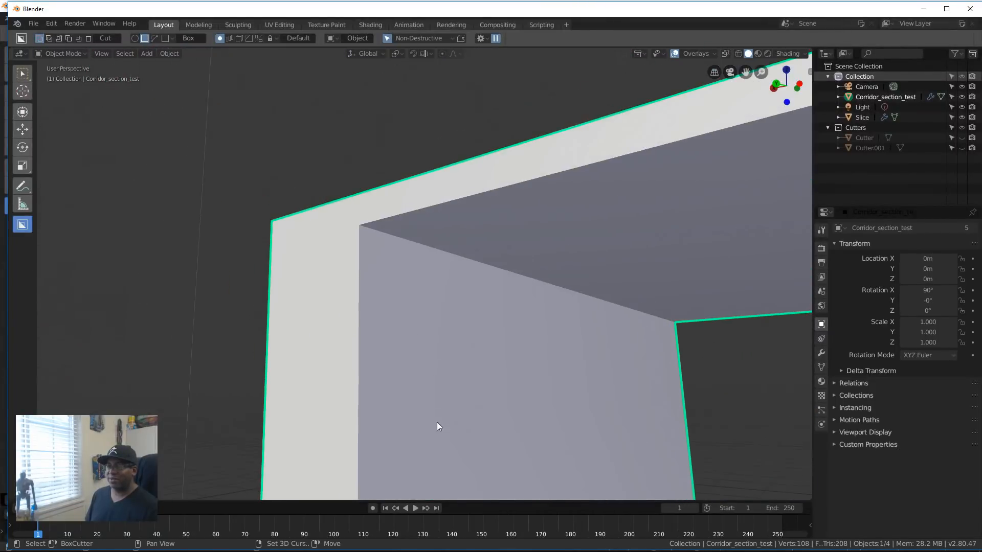
key(Tab)
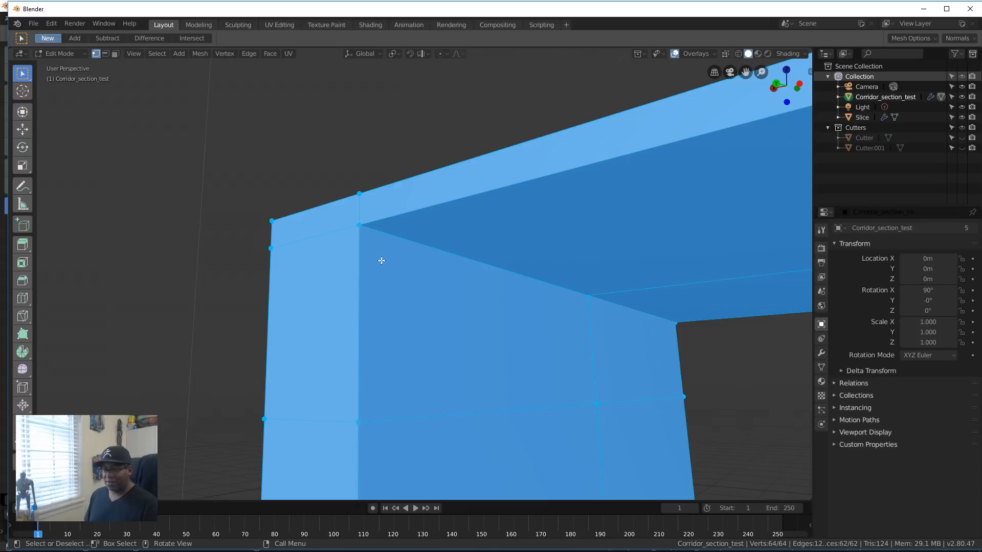
key(2)
click(395, 236)
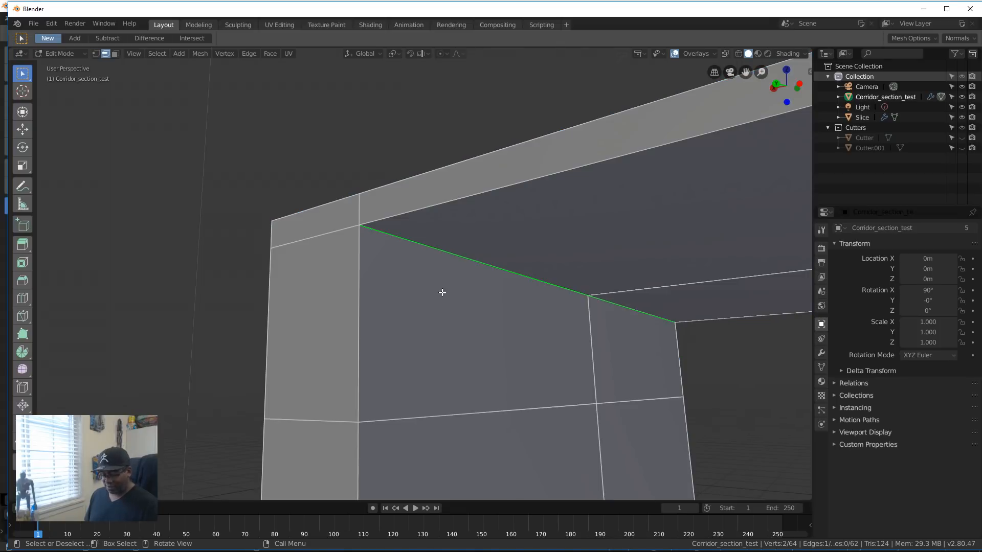
key(ctrl+b)
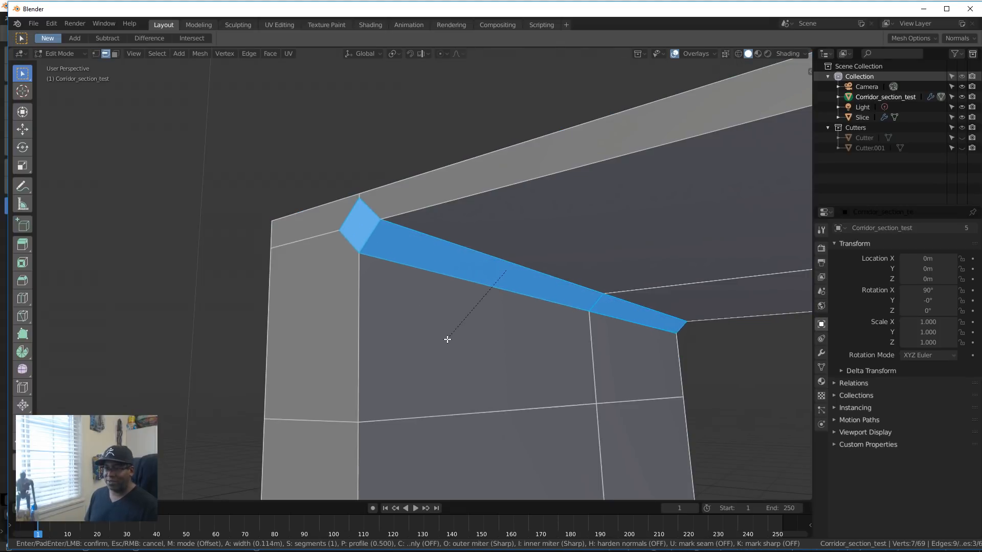
scroll(448, 330, up, 3)
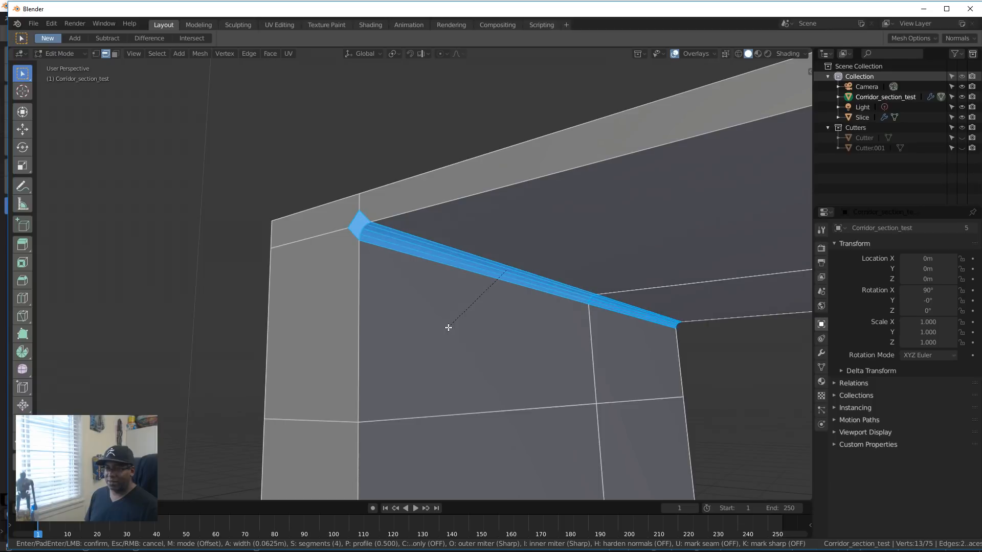
click(447, 327)
middle_drag(448, 328, 463, 308)
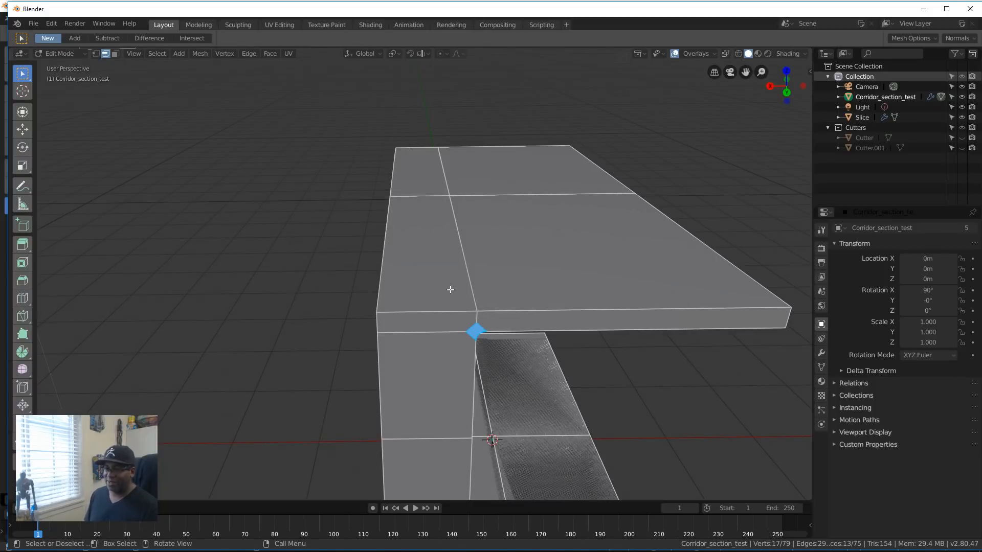
middle_drag(413, 76, 428, 356)
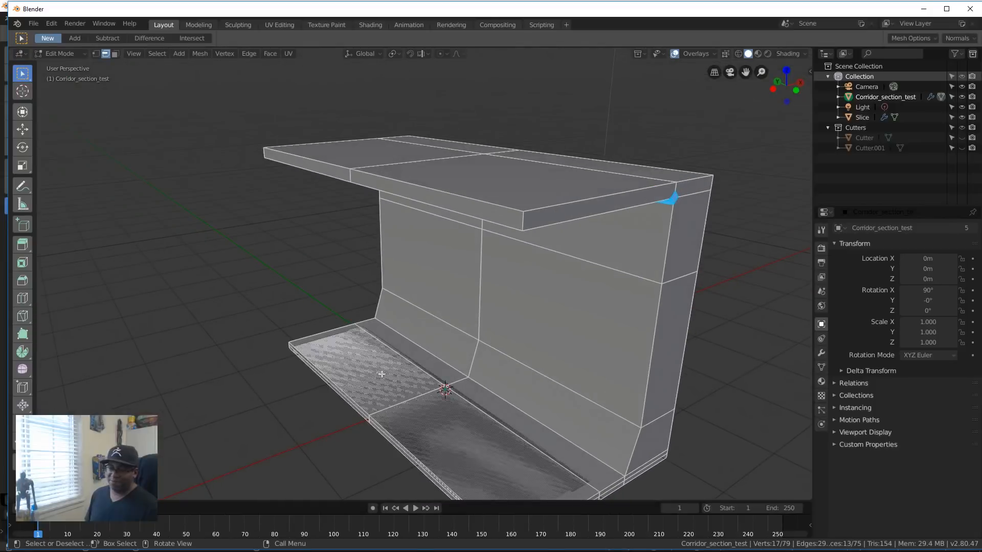
key(Tab)
Step: With BoxCutter in Slice mode, slice a tall rectangular box along the corridor's inner wall, starting at its open +Y end below the ceiling
scroll(482, 336, down, 4)
middle_drag(482, 335, 490, 368)
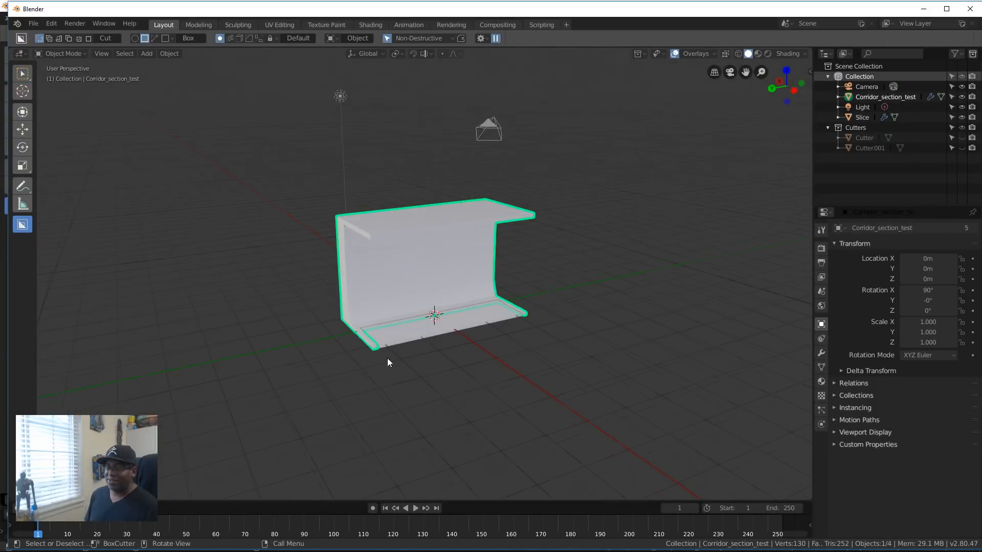
middle_drag(388, 360, 454, 369)
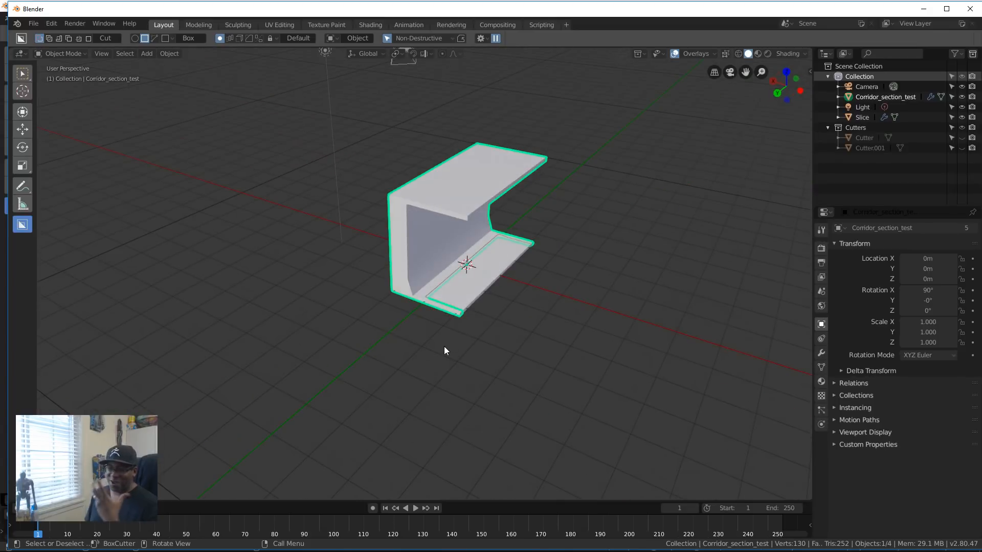
scroll(631, 330, up, 4)
middle_drag(622, 408, 607, 384)
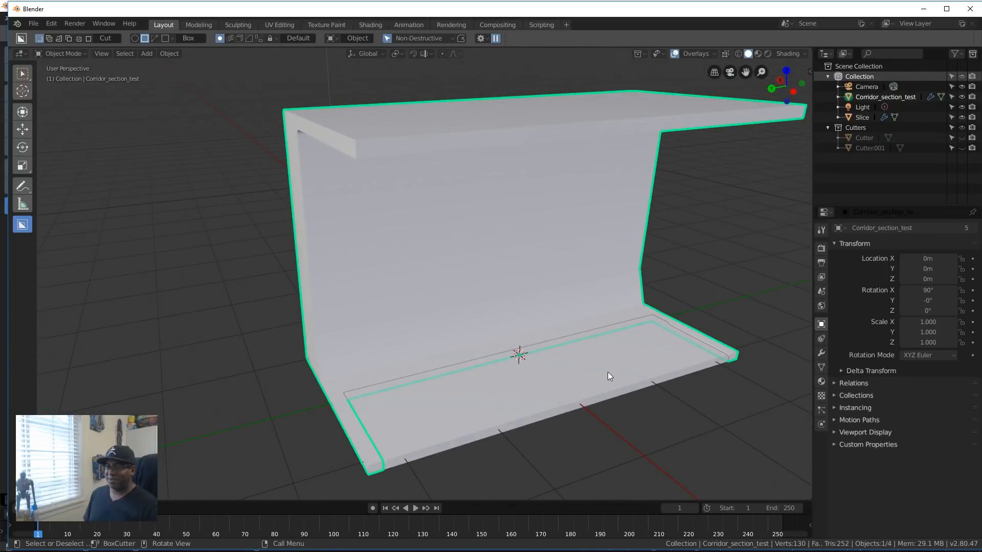
scroll(604, 377, down, 4)
middle_drag(556, 363, 584, 399)
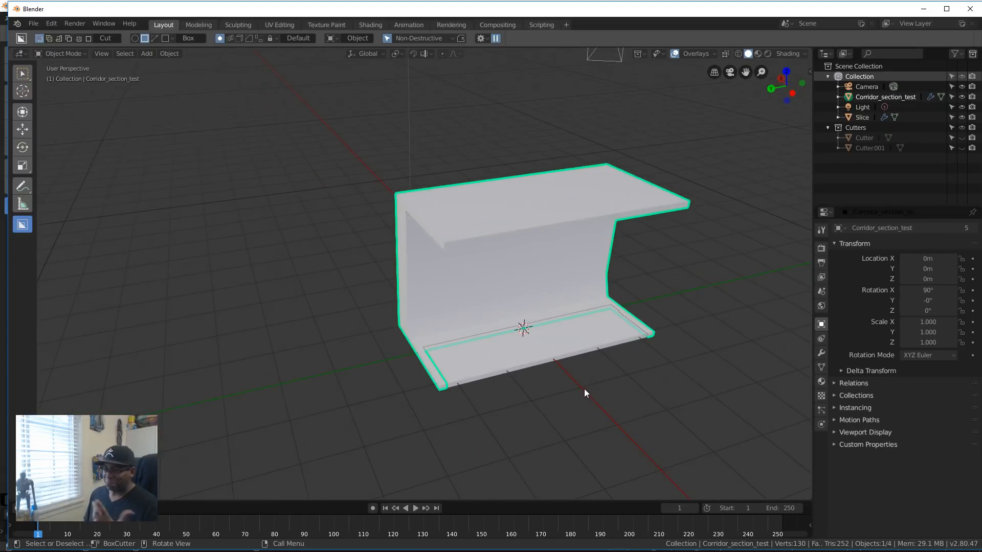
scroll(580, 324, up, 3)
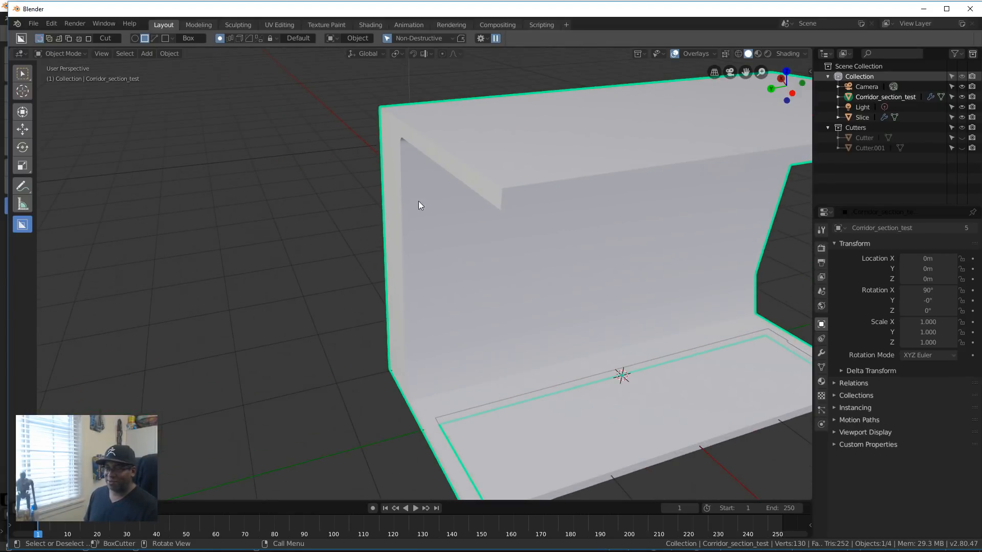
mouse_move(393, 167)
mouse_down()
mouse_move(429, 332)
mouse_move(457, 381)
mouse_up()
key(z)
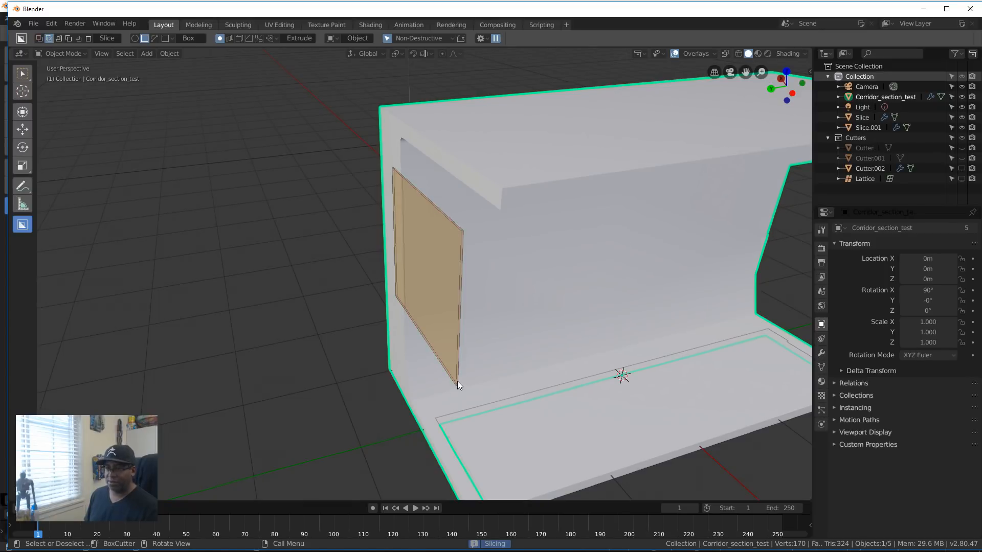
drag(756, 322, 664, 344)
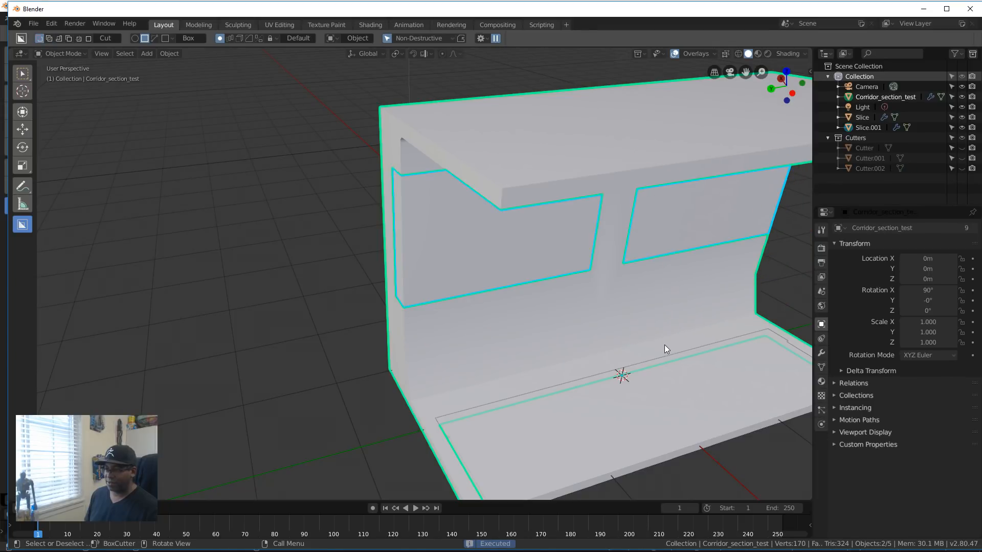
Step: Apply Hard Ops (C) Sharpen to the sliced wall panels and set their bevel width to 0.007 with 3 segments
middle_drag(663, 347, 438, 352)
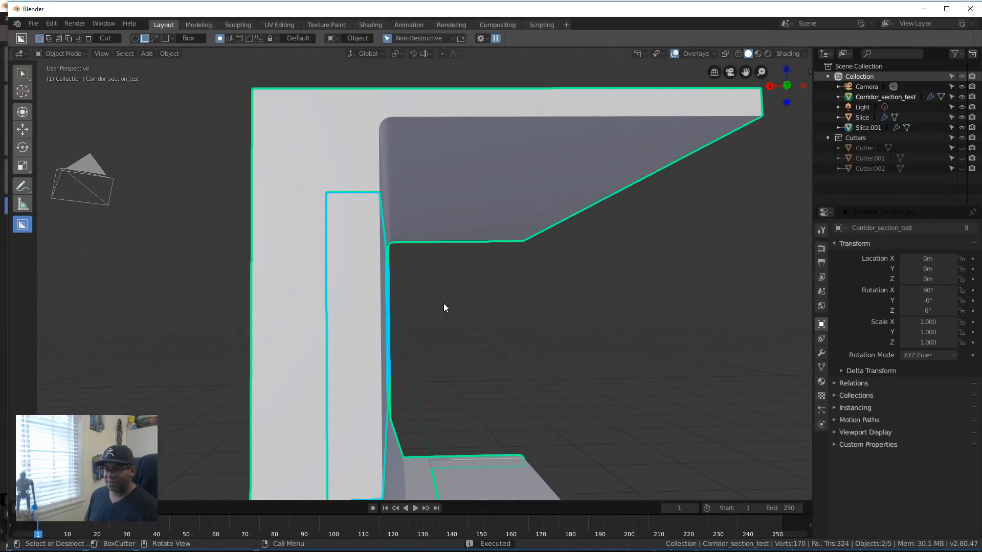
click(501, 293)
middle_drag(501, 294, 500, 350)
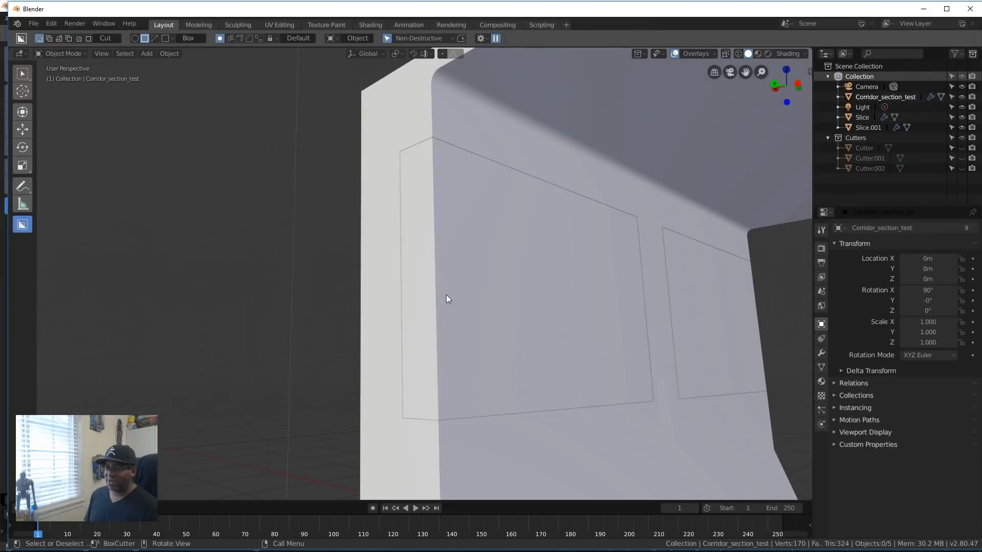
click(445, 265)
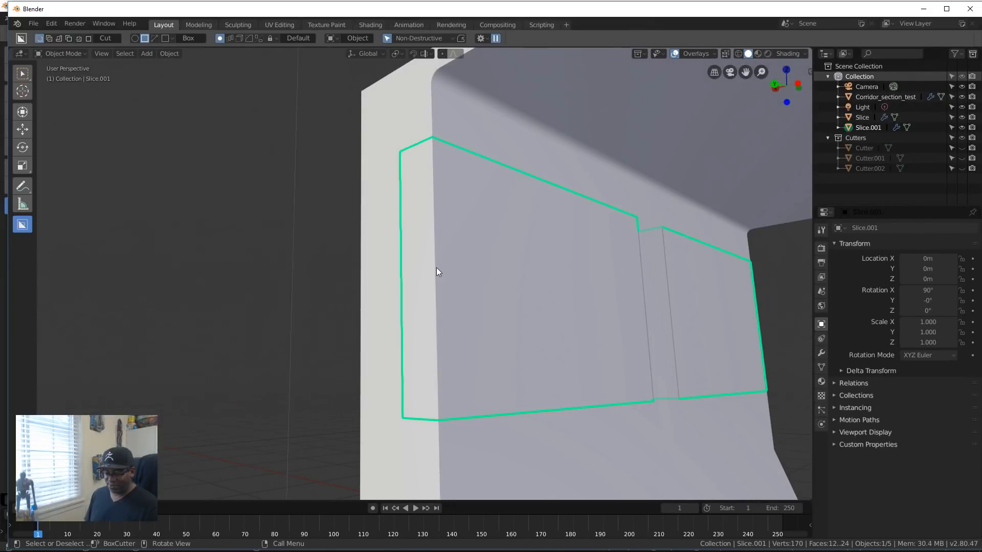
key(q)
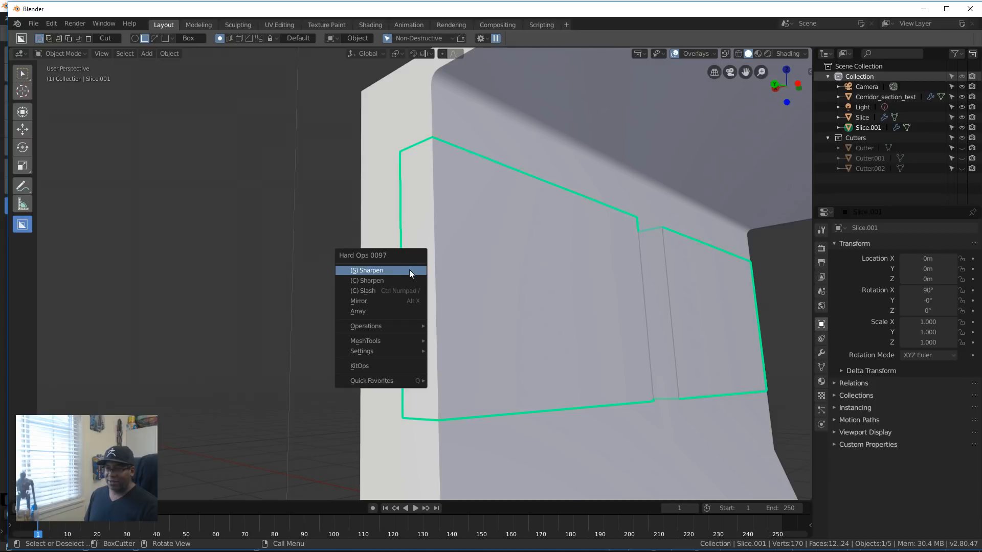
click(388, 281)
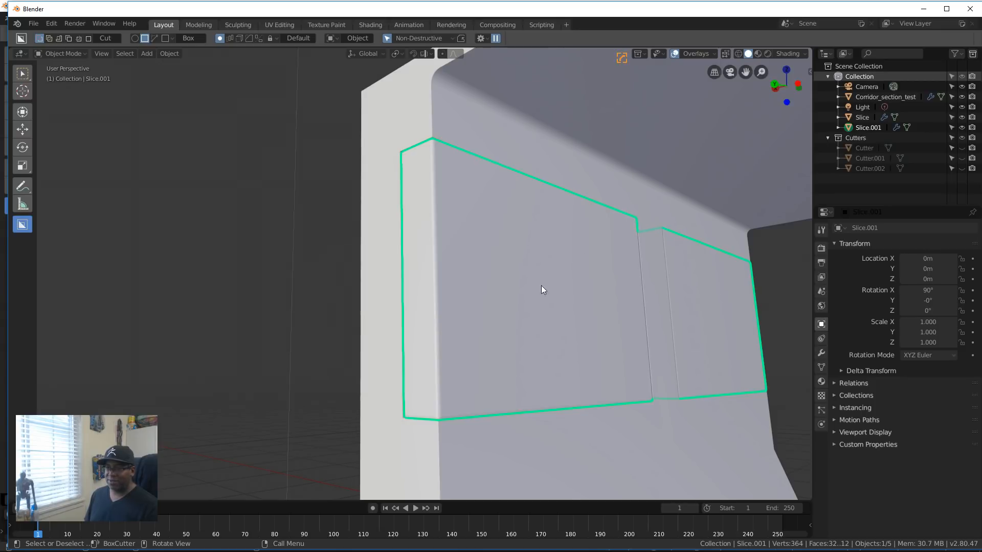
key(q)
click(470, 248)
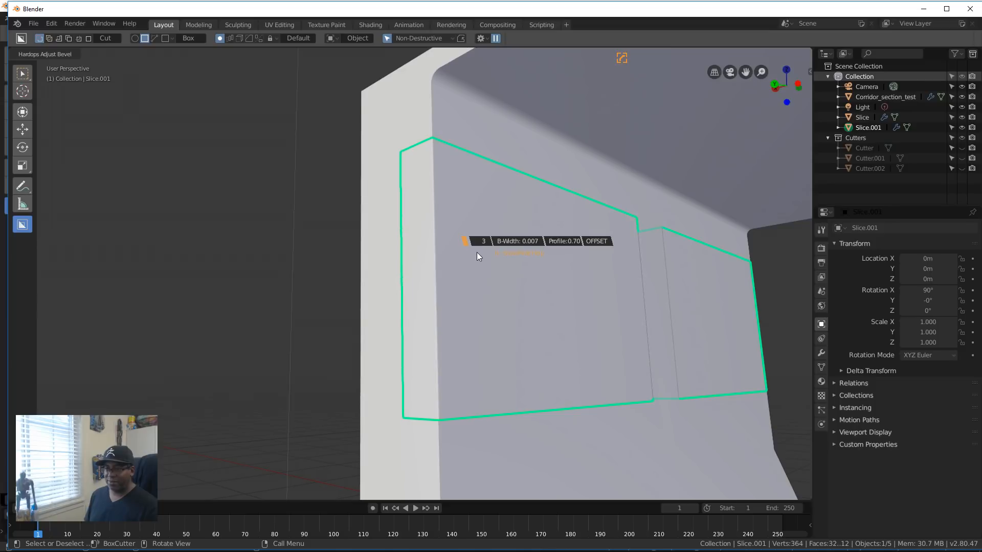
click(476, 252)
Step: Apply Hard Ops (C) Sharpen to Corridor_section_test and set its bevel width to about 0.008
click(460, 135)
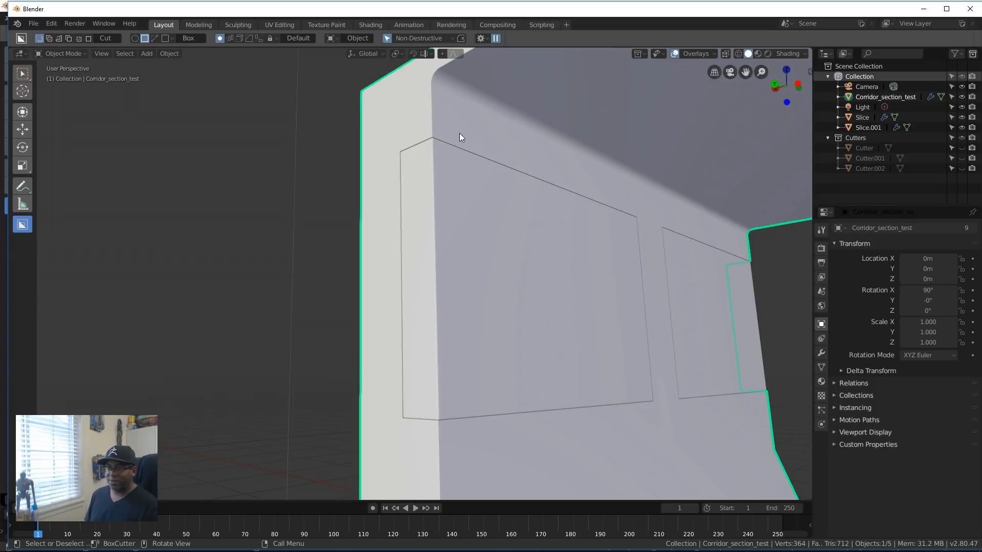
key(q)
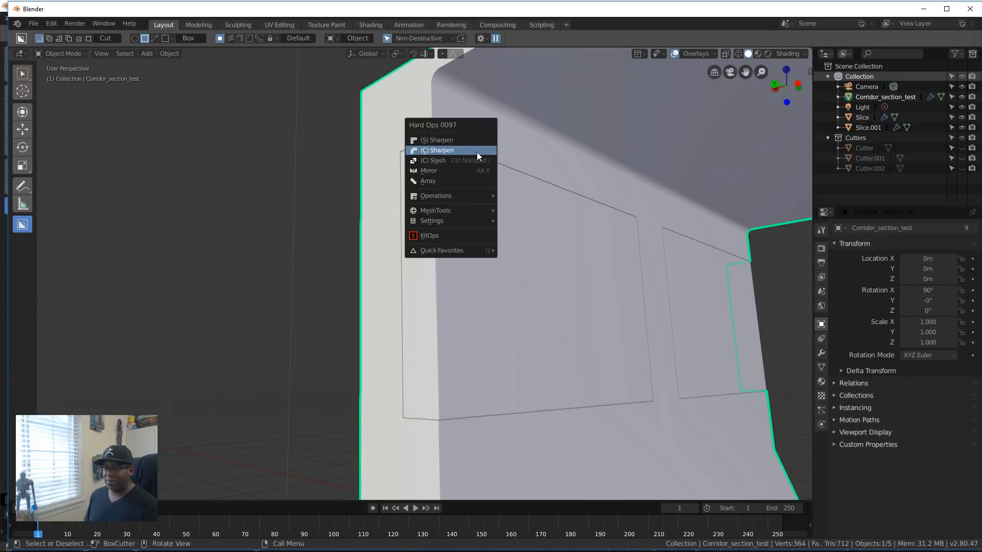
click(477, 152)
key(q)
click(446, 121)
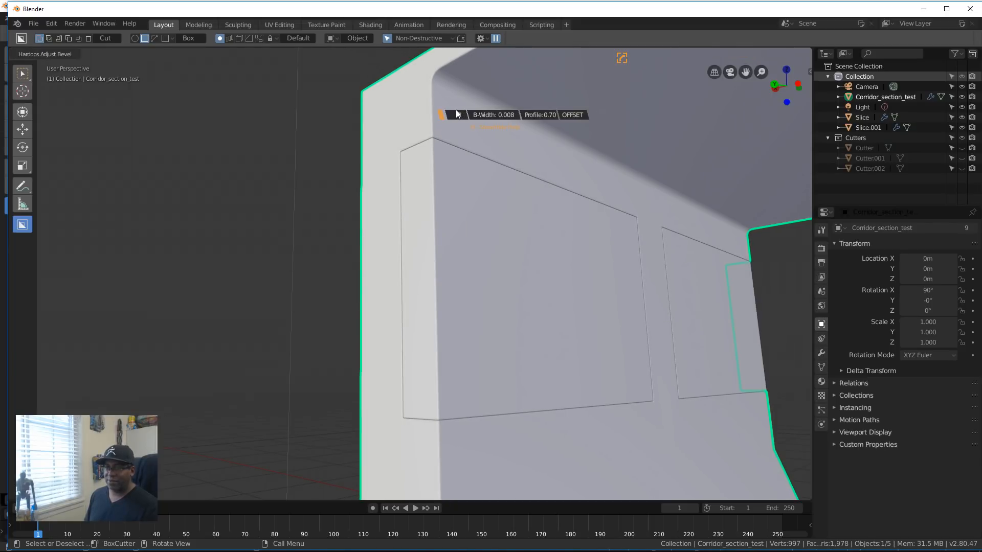
click(456, 109)
Step: With BoxCutter in Cut mode, draw a tall narrow box between the two wall panels, reaching below their lower edge, and offset it through the wall surface
scroll(729, 227, down, 7)
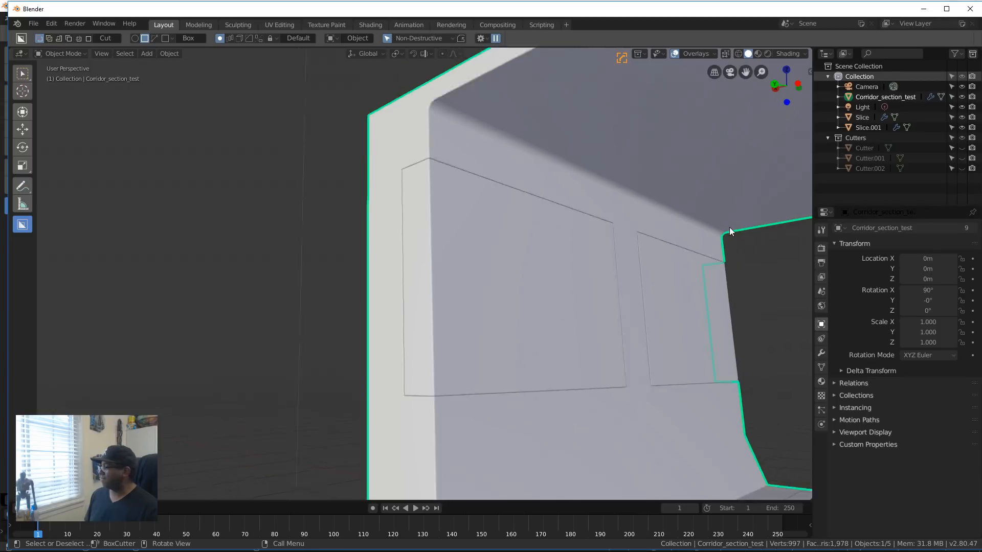
middle_drag(809, 252, 629, 287)
scroll(592, 283, up, 5)
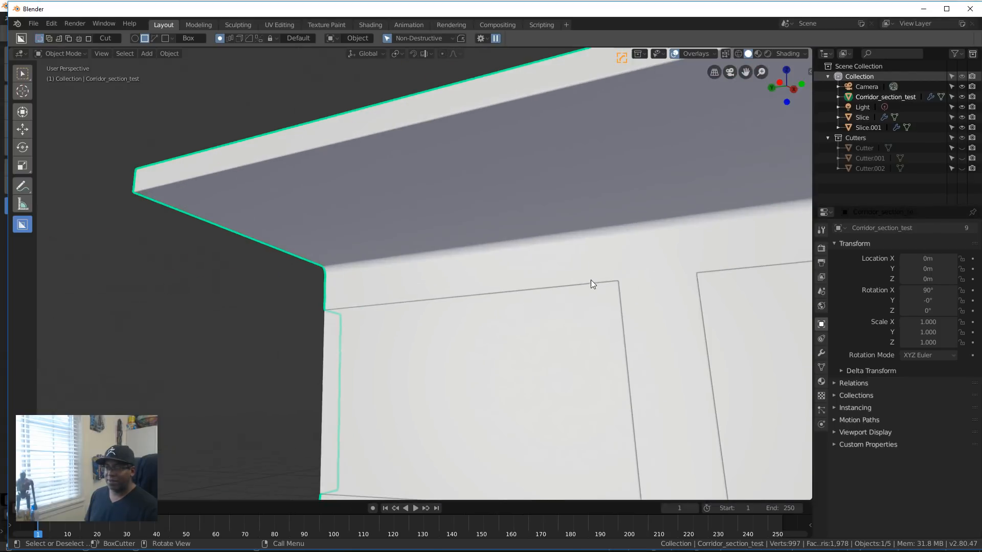
scroll(434, 230, up, 3)
shift+middle_drag(419, 225, 420, 221)
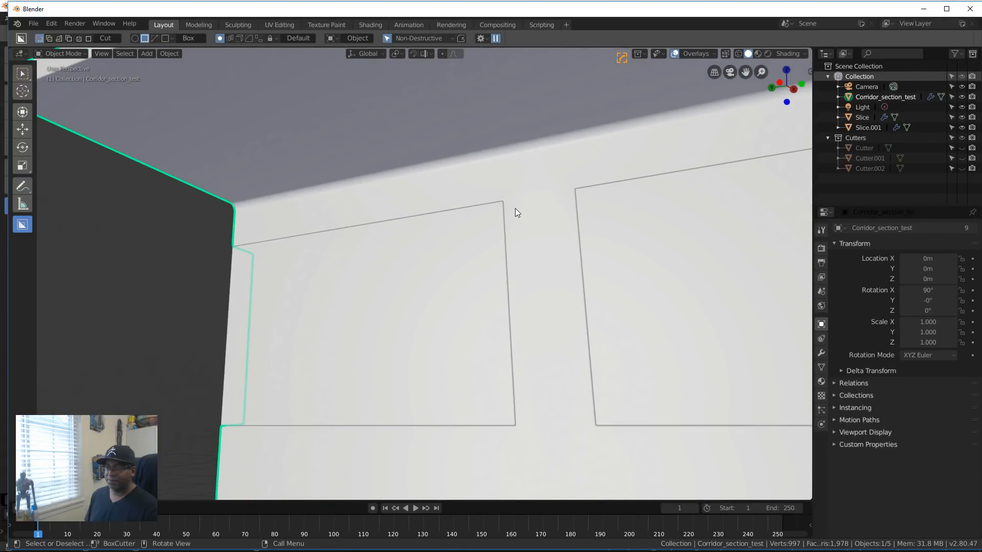
mouse_move(507, 201)
ctrl+mouse_down()
mouse_move(570, 400)
mouse_move(591, 425)
mouse_move(599, 493)
ctrl+mouse_up()
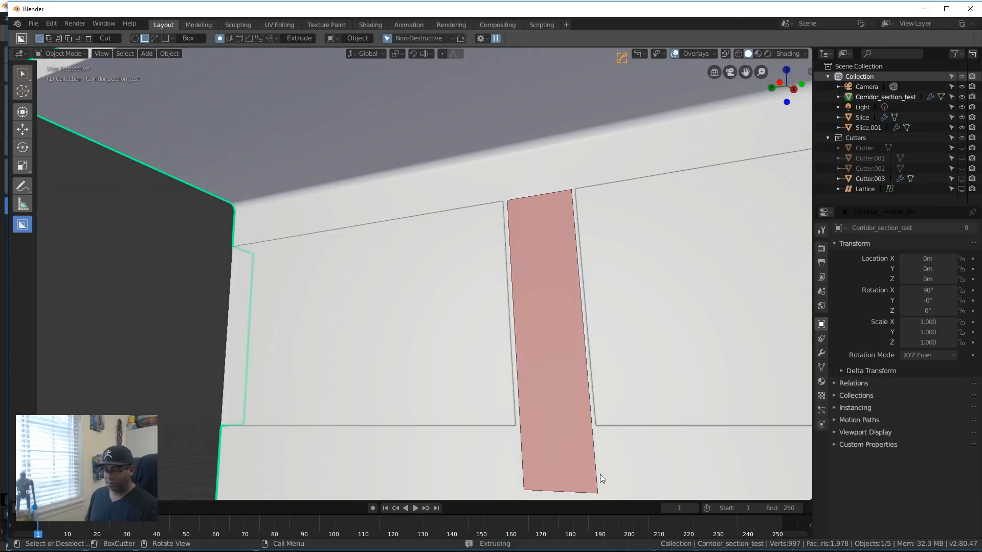
key(o)
middle_drag(657, 465, 694, 448)
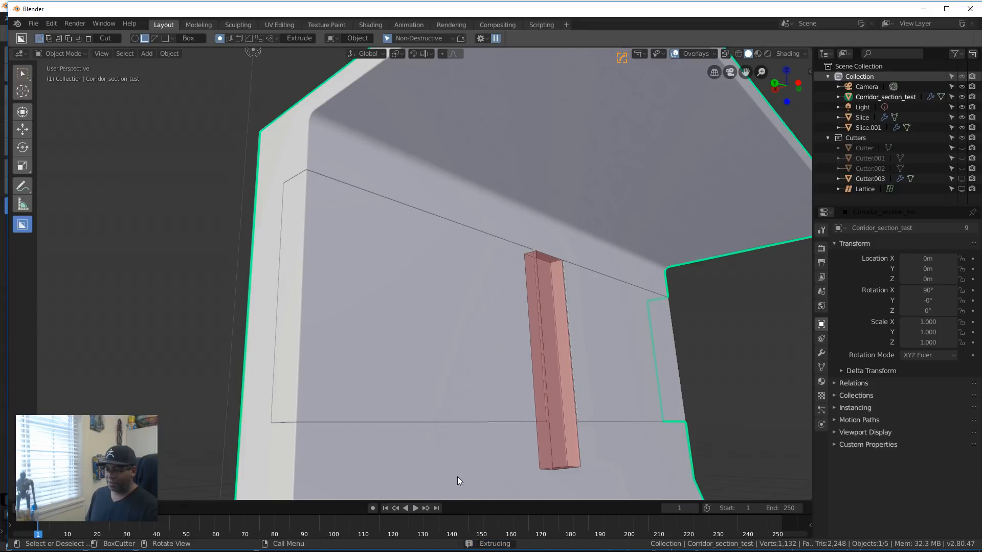
Step: Bevel the edges of the narrow cutter box, finish the slot cut in the wall and hide its cutter
key(b)
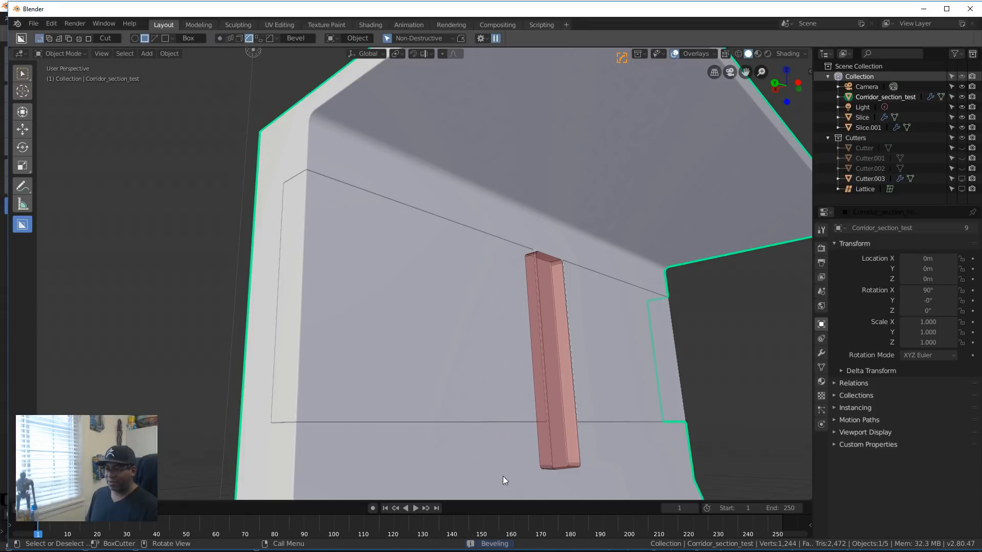
key(Tab)
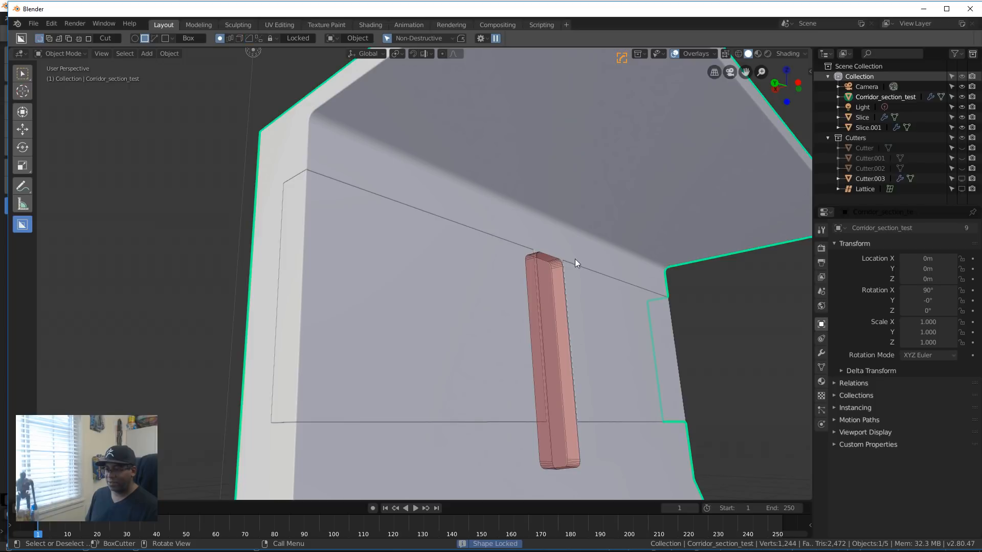
click(551, 286)
middle_drag(596, 300, 476, 376)
key(h)
scroll(537, 307, down, 8)
middle_drag(508, 312, 591, 315)
scroll(578, 299, up, 4)
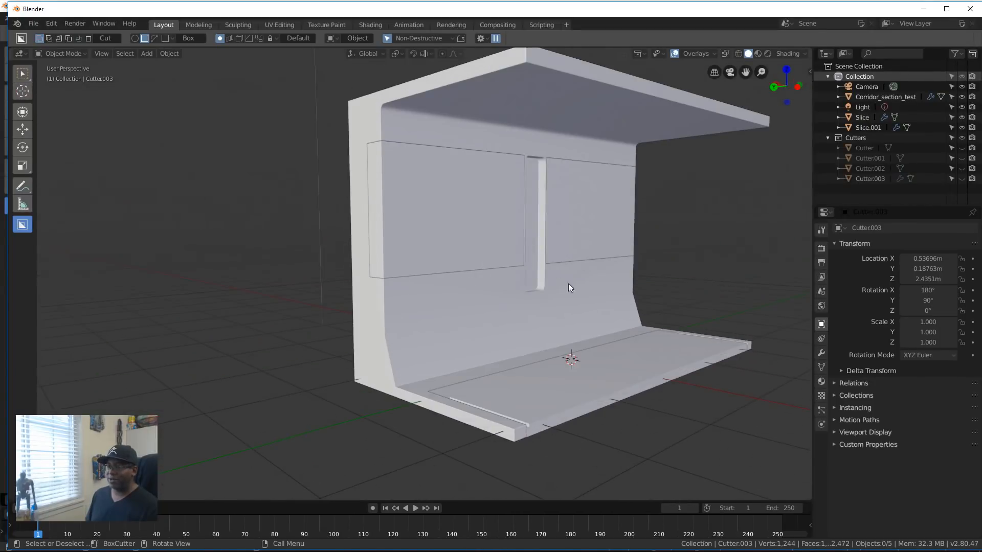
middle_drag(569, 283, 495, 324)
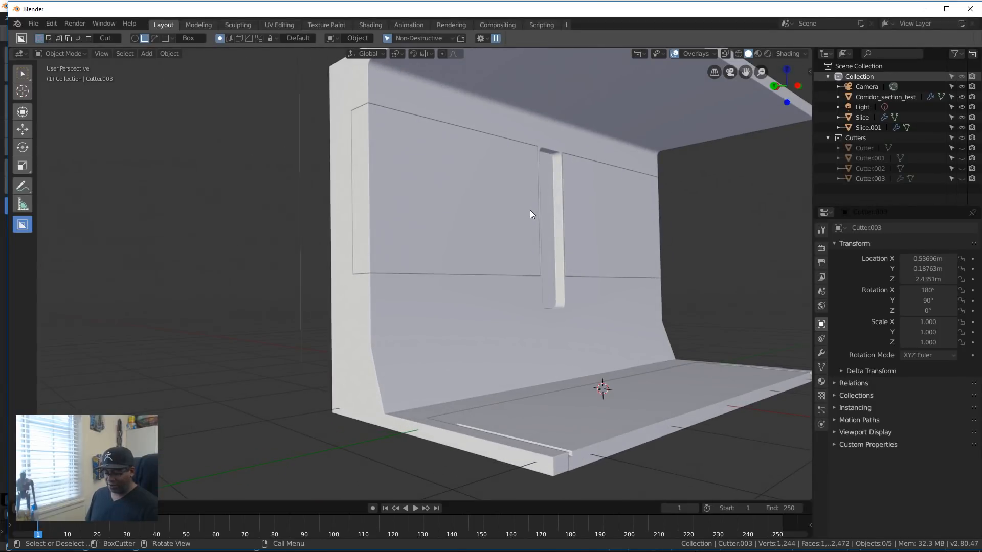
key(alt+h)
scroll(530, 209, down, 4)
middle_drag(529, 209, 554, 308)
click(616, 182)
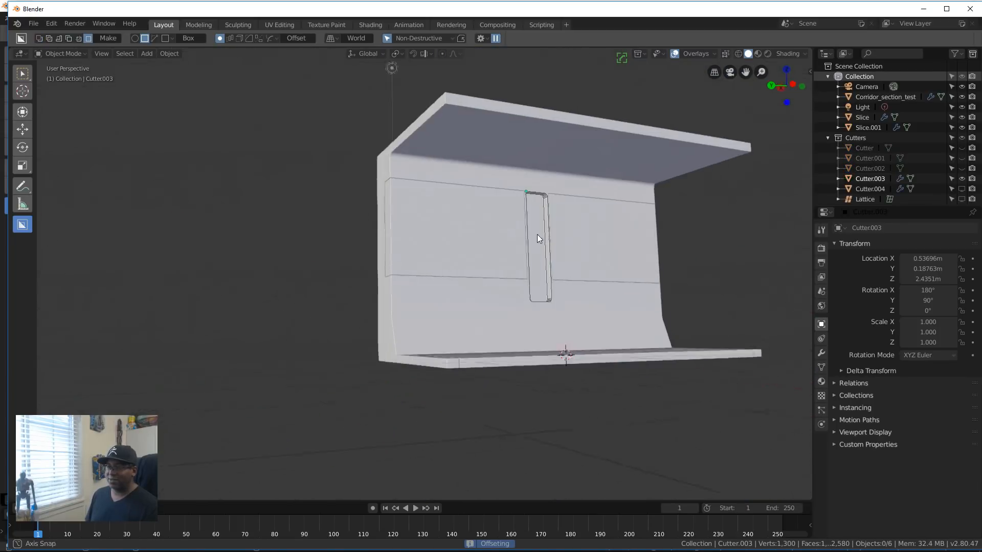
middle_drag(537, 238, 623, 306)
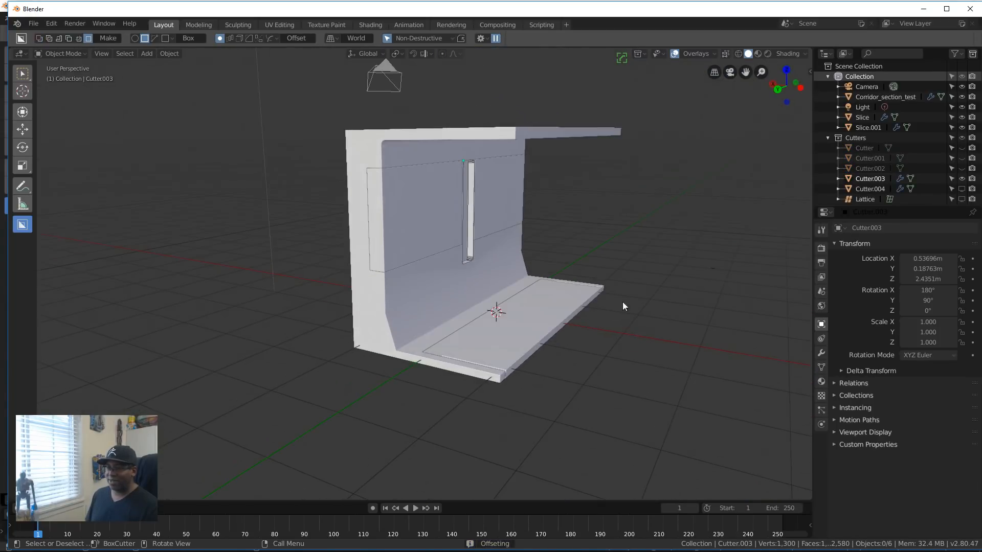
scroll(534, 287, down, 3)
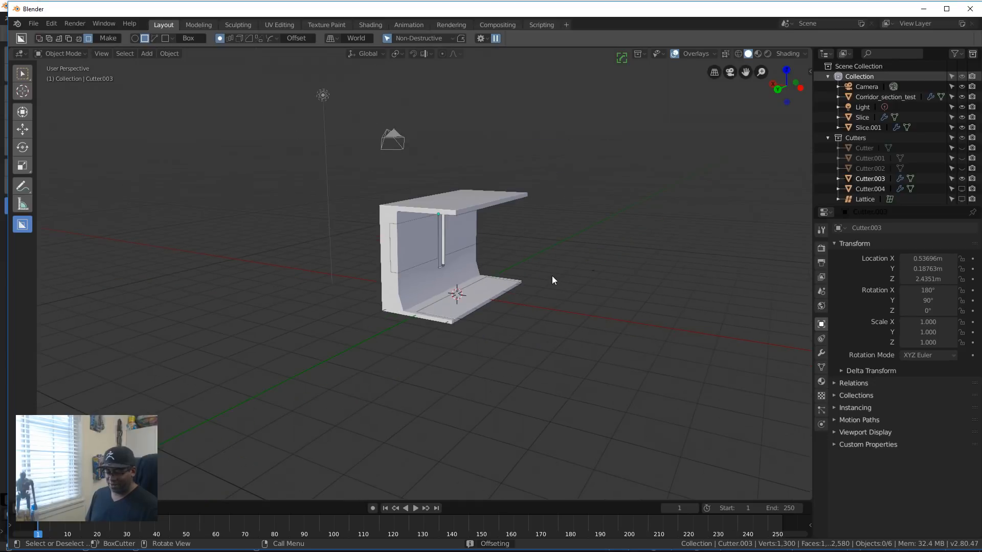
middle_drag(551, 272, 517, 306)
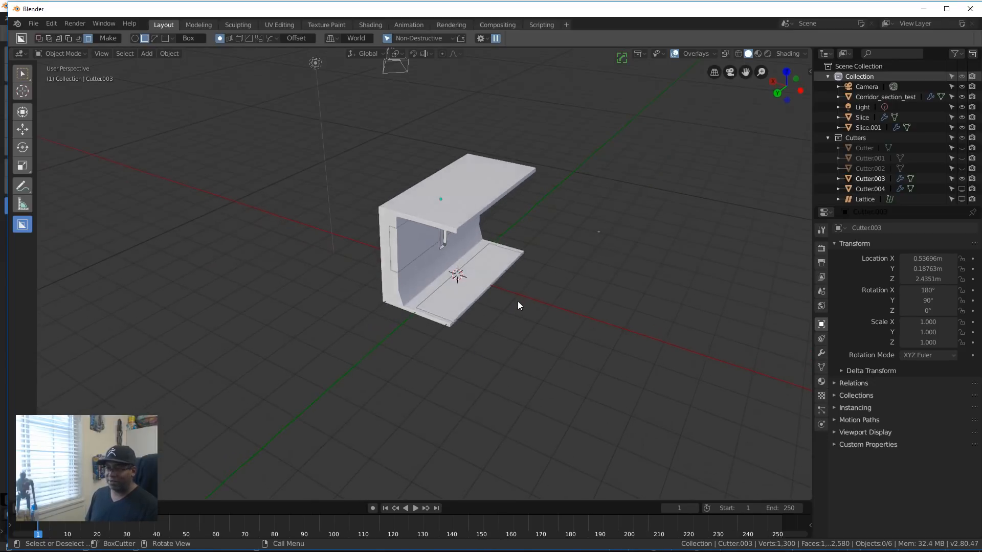
key(Escape)
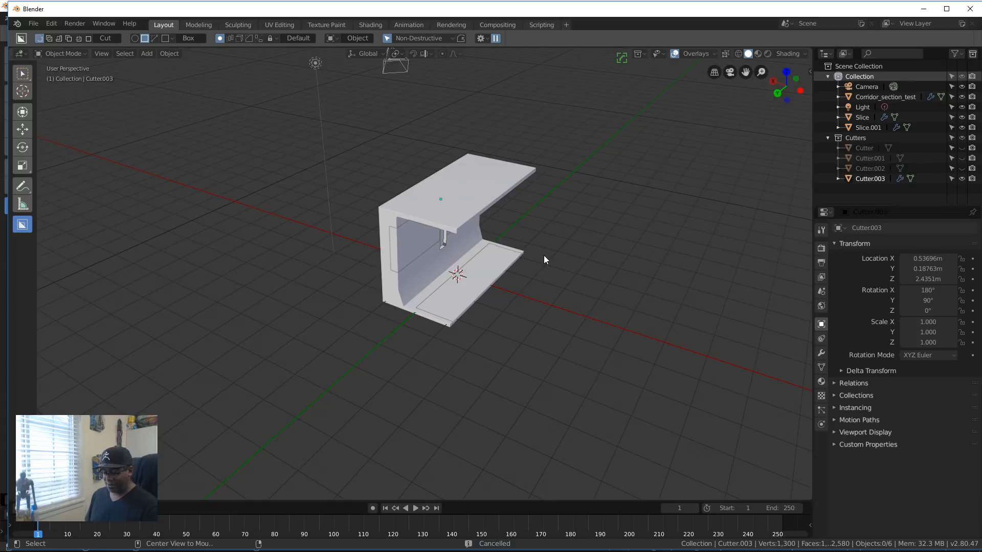
Step: Unhide all the hidden cutters and select the floor cutter
key(alt+h)
scroll(612, 208, up, 4)
click(695, 191)
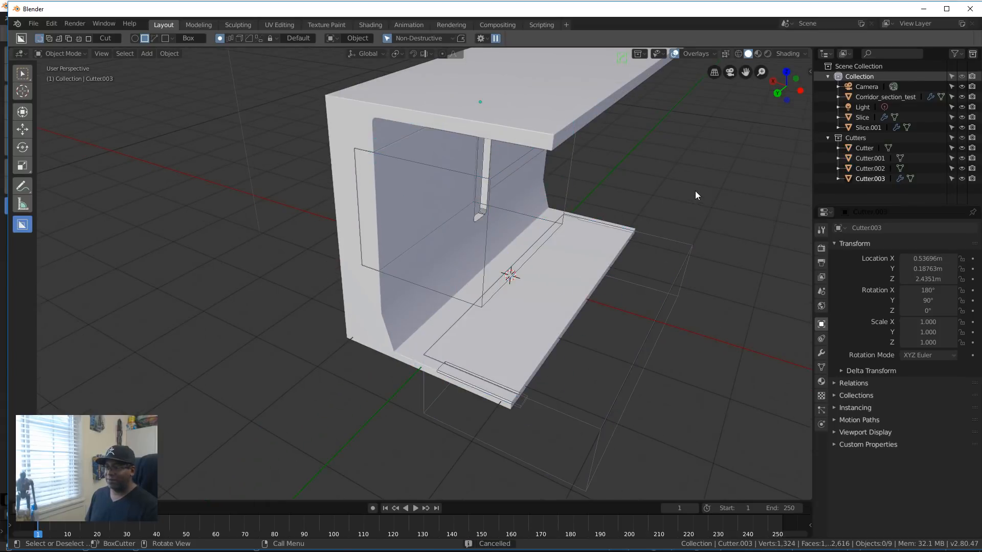
click(677, 244)
middle_drag(677, 244, 565, 284)
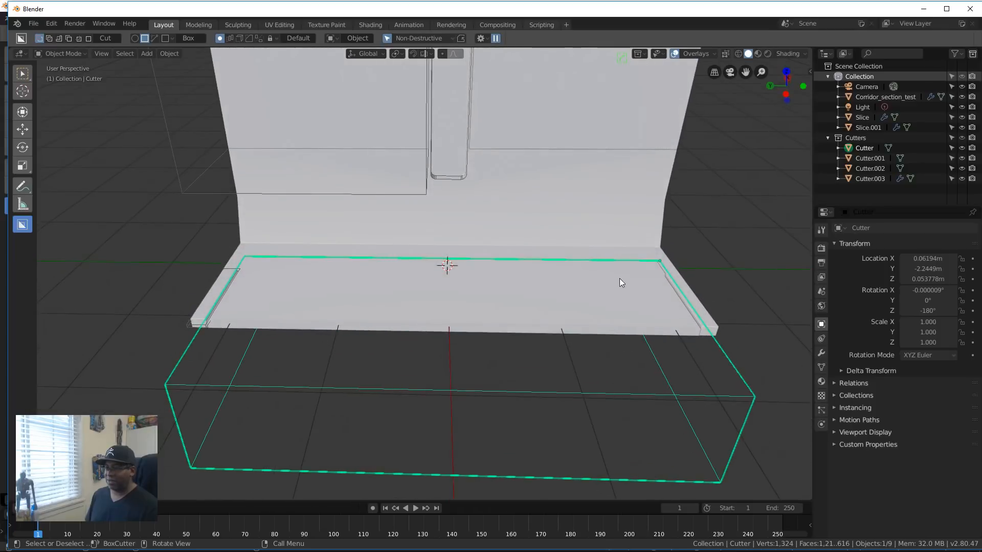
key(s)
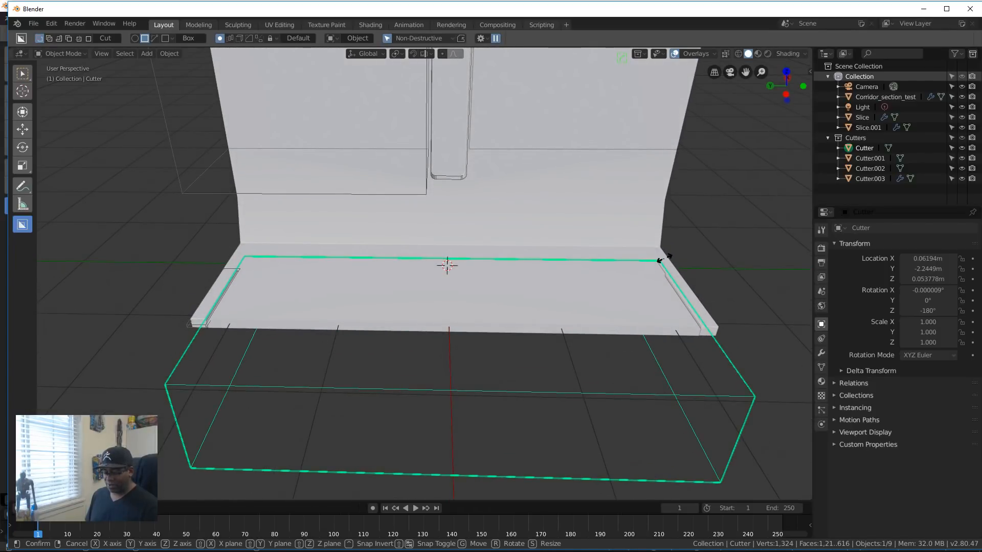
key(y)
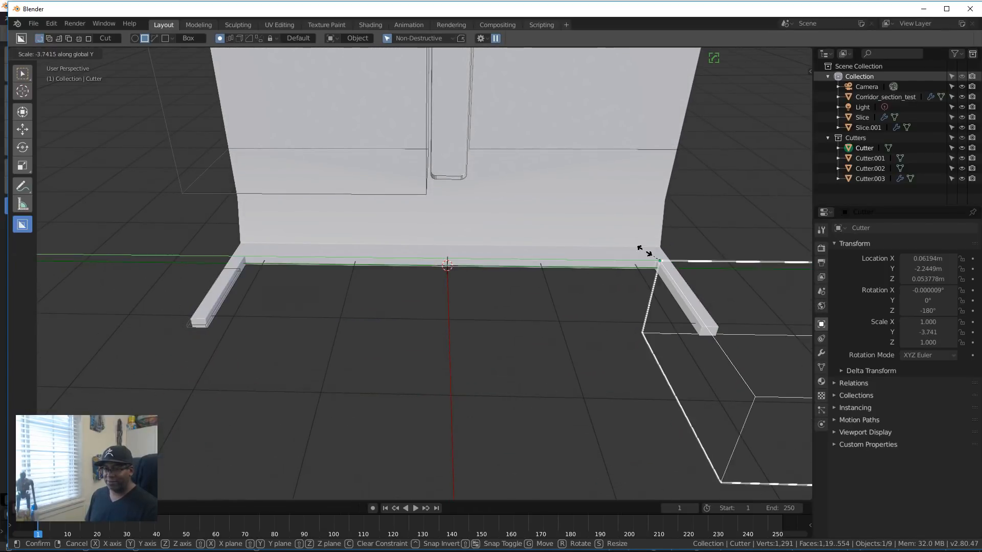
click(686, 233)
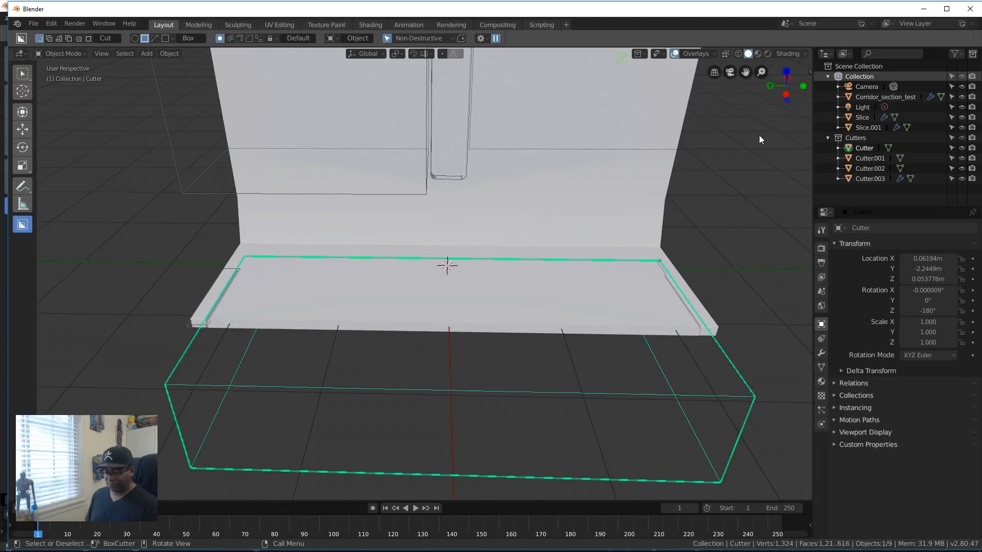
Step: Scale the floor cutter along the global X axis to about 0.53
key(s)
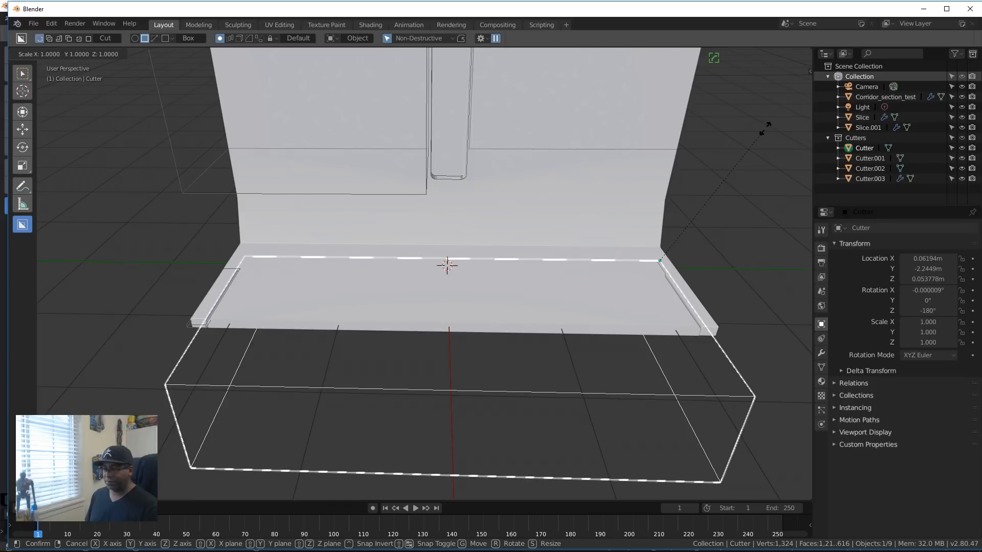
key(x)
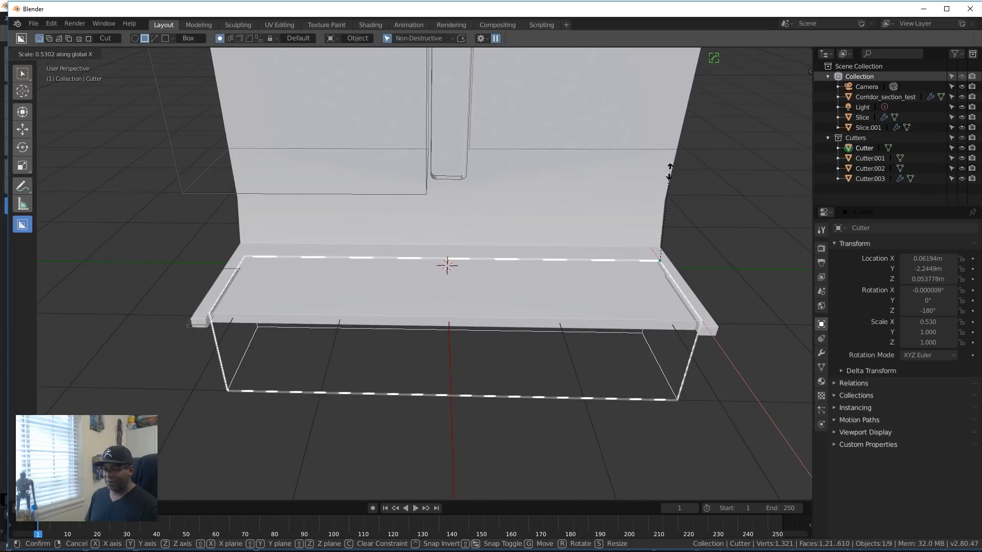
click(669, 171)
middle_drag(670, 194, 419, 202)
Step: Select the wall panel cutter Cutter.002 and open it in Edit Mode with none of its geometry selected
click(329, 185)
middle_drag(438, 234, 489, 329)
middle_drag(463, 253, 372, 242)
scroll(421, 239, up, 3)
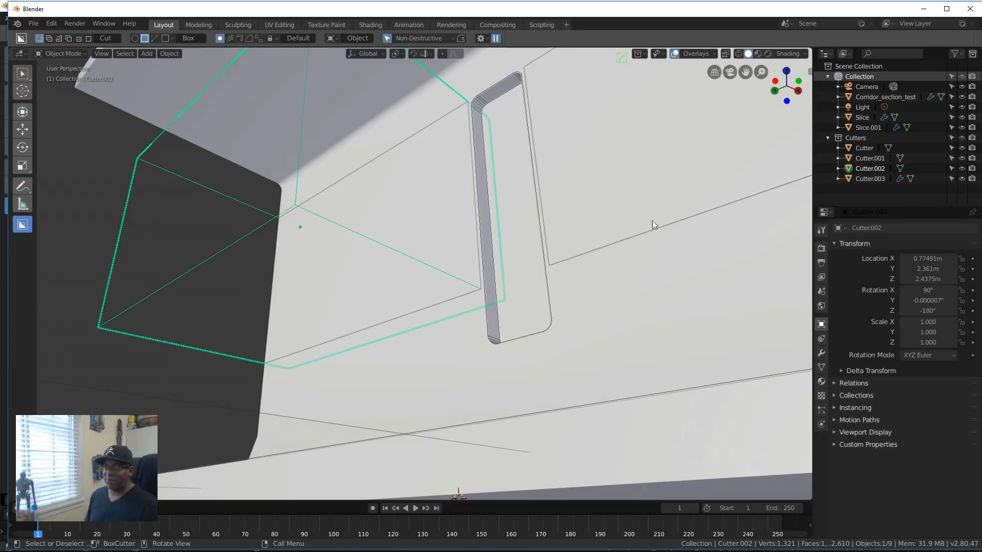
click(316, 210)
click(330, 221)
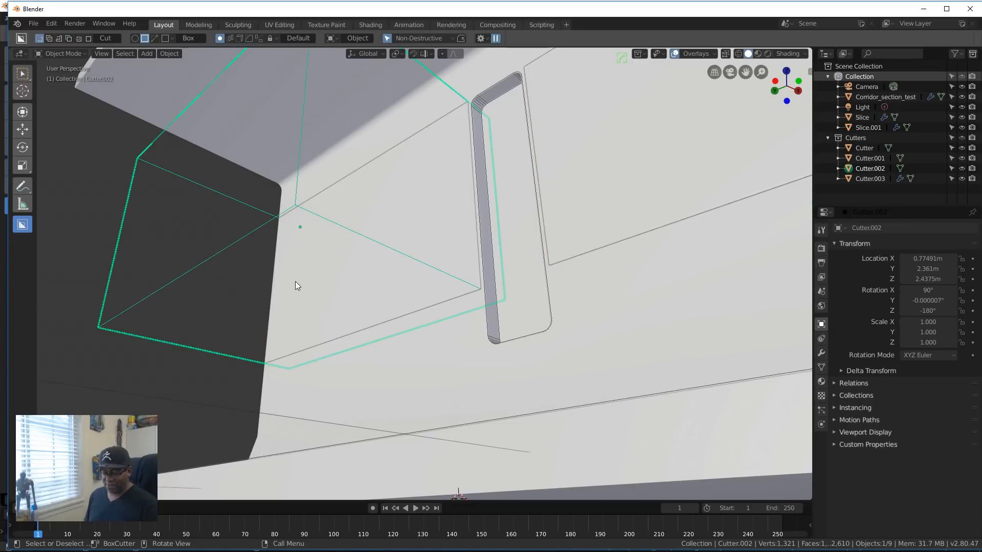
key(Tab)
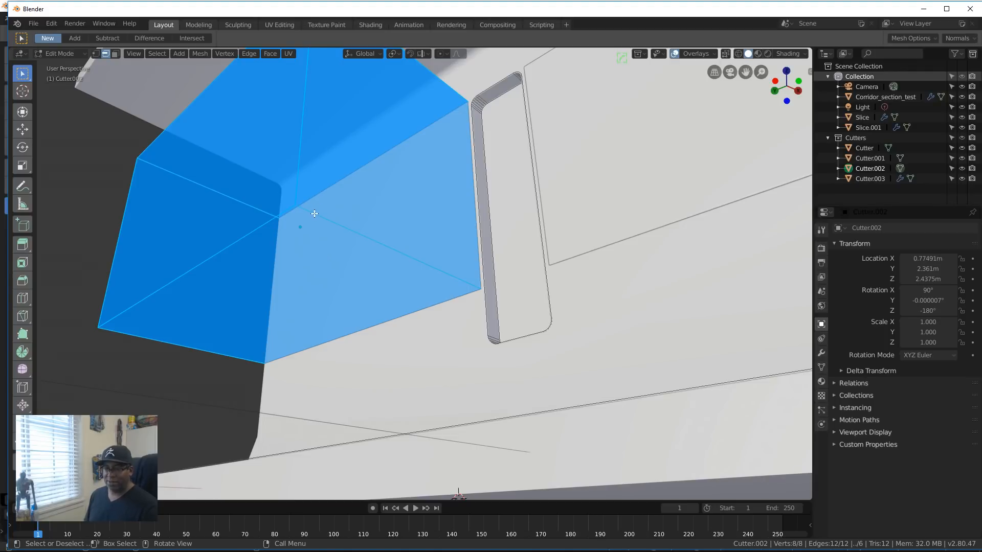
key(alt+a)
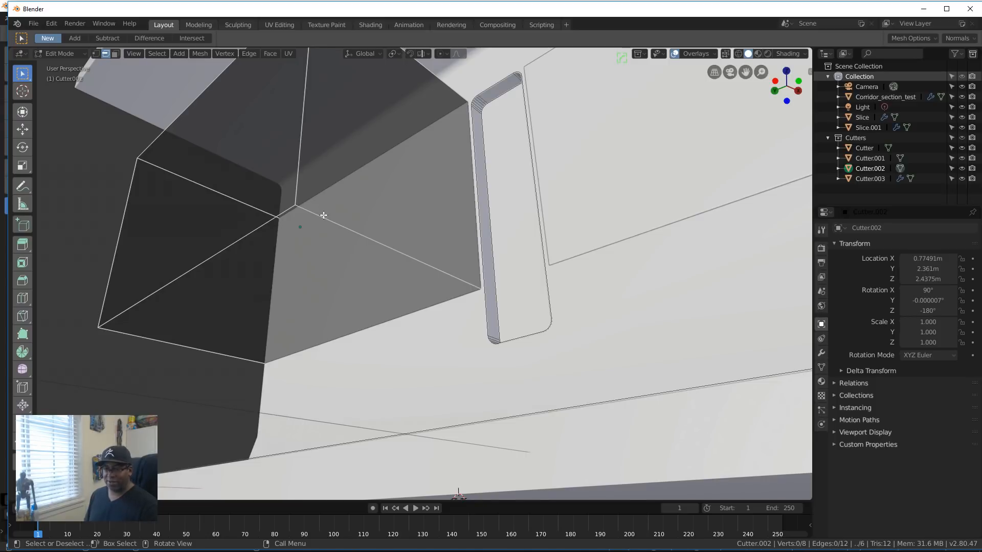
Step: Bevel the wall panel cutter's lower edge next to the slot, about 0.26 m wide with 1 segment, and return to Object Mode
click(323, 216)
key(ctrl+b)
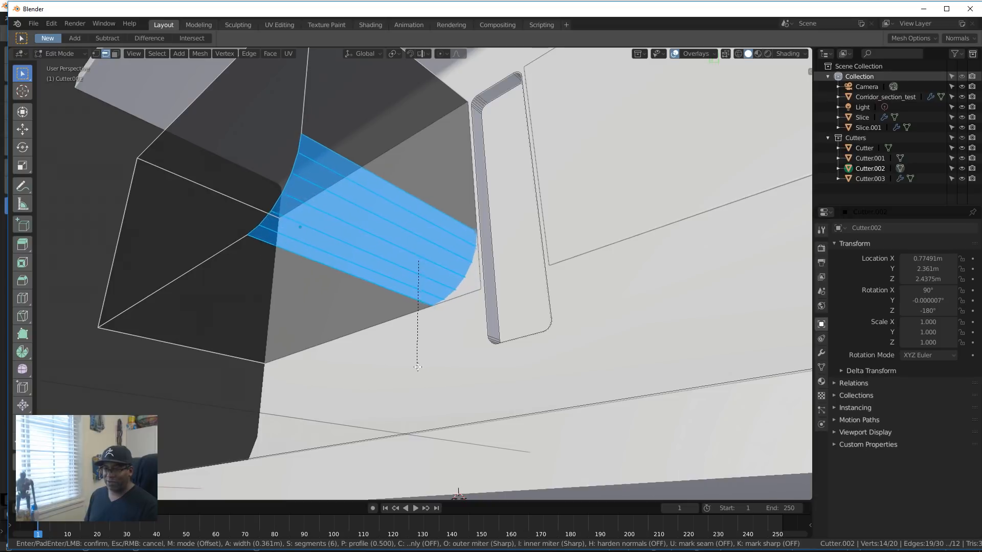
scroll(417, 366, down, 3)
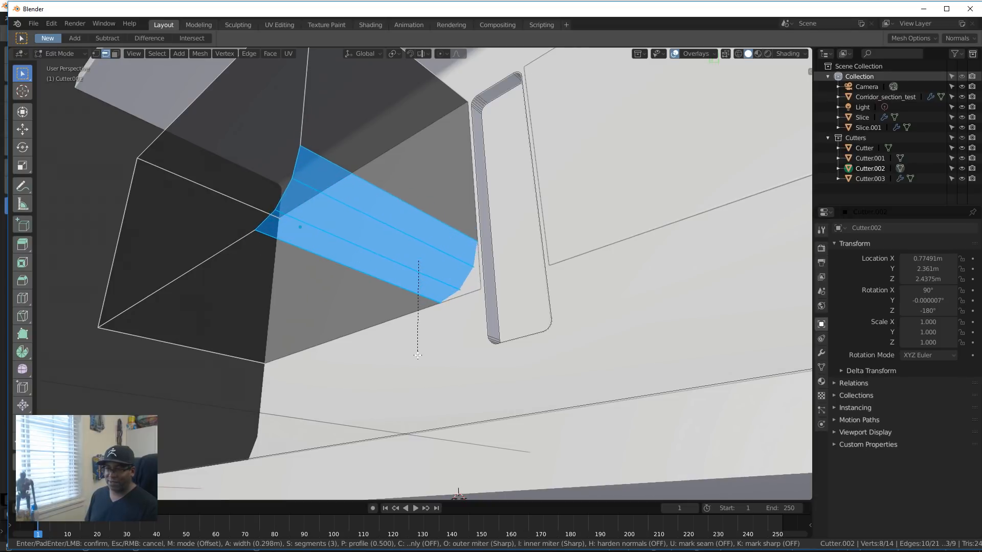
scroll(419, 353, down, 2)
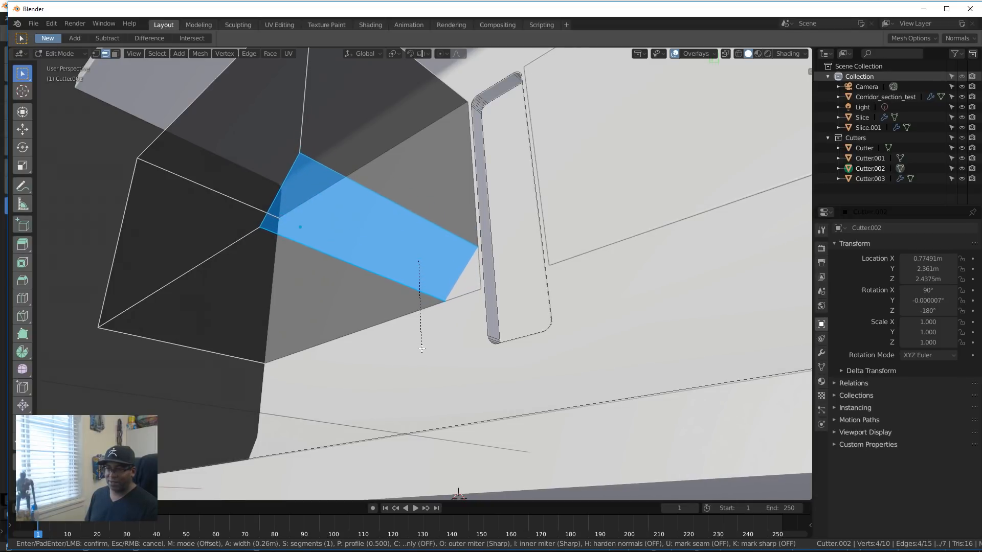
click(422, 338)
middle_drag(426, 331, 376, 325)
scroll(397, 301, down, 5)
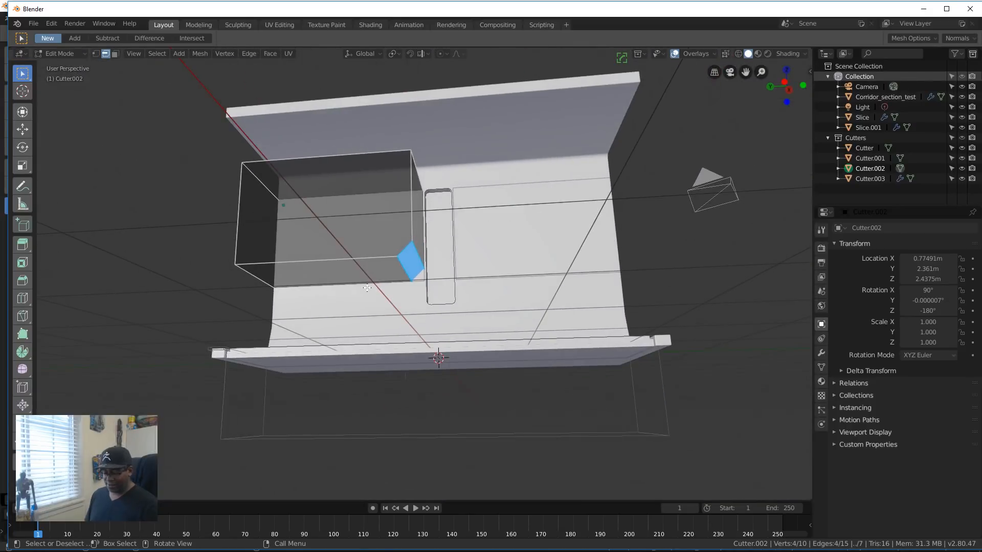
key(Tab)
Step: Move the wall panel cutter about 0.27 m along the global Y axis, away from the slot
scroll(366, 286, down, 5)
middle_drag(366, 286, 398, 305)
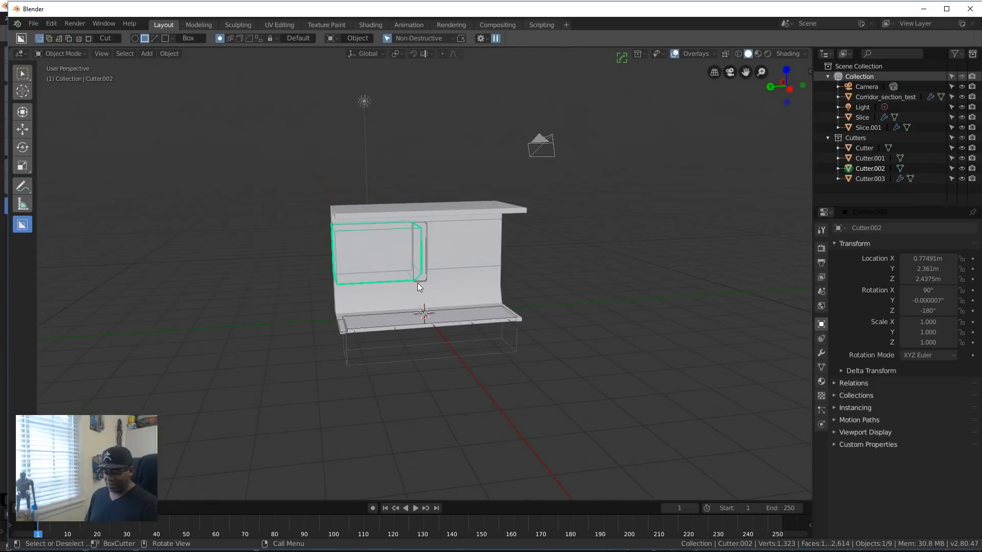
key(g)
key(y)
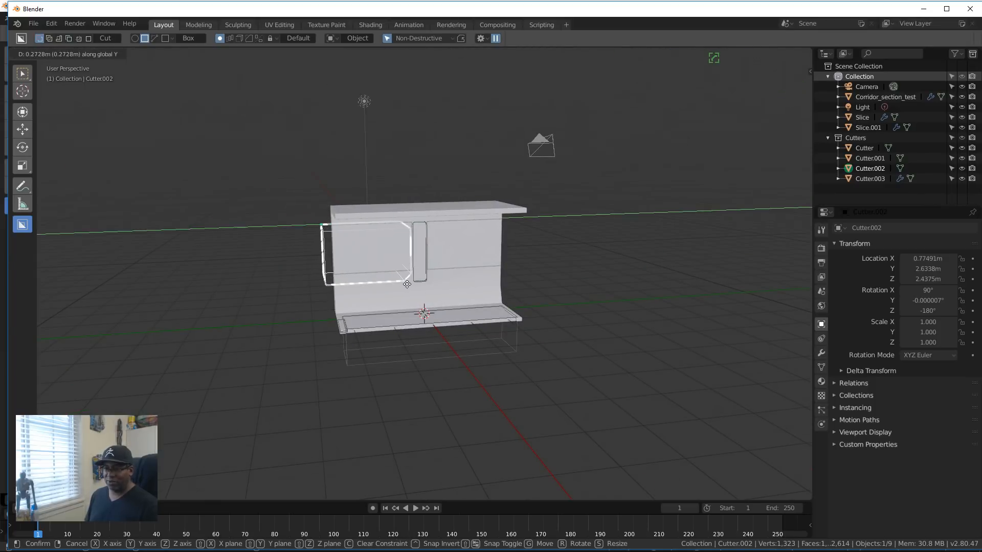
click(407, 284)
mouse_move(382, 302)
middle_down()
mouse_move(394, 269)
mouse_move(413, 284)
mouse_move(381, 297)
mouse_move(406, 290)
mouse_move(394, 317)
mouse_move(379, 305)
middle_up()
scroll(399, 289, up, 4)
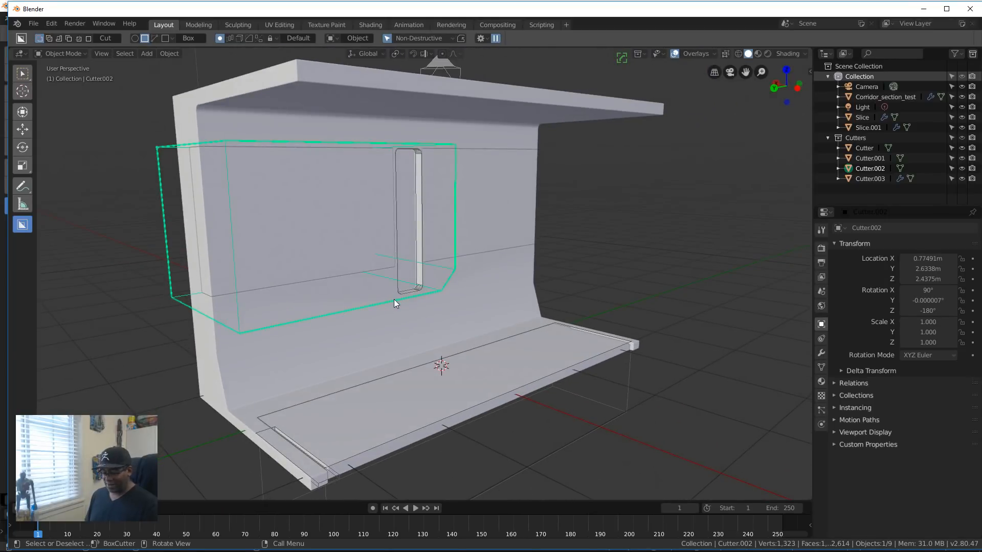
Step: Move the wall panel cutter Cutter.002 away from the wall and delete it
key(g)
click(293, 344)
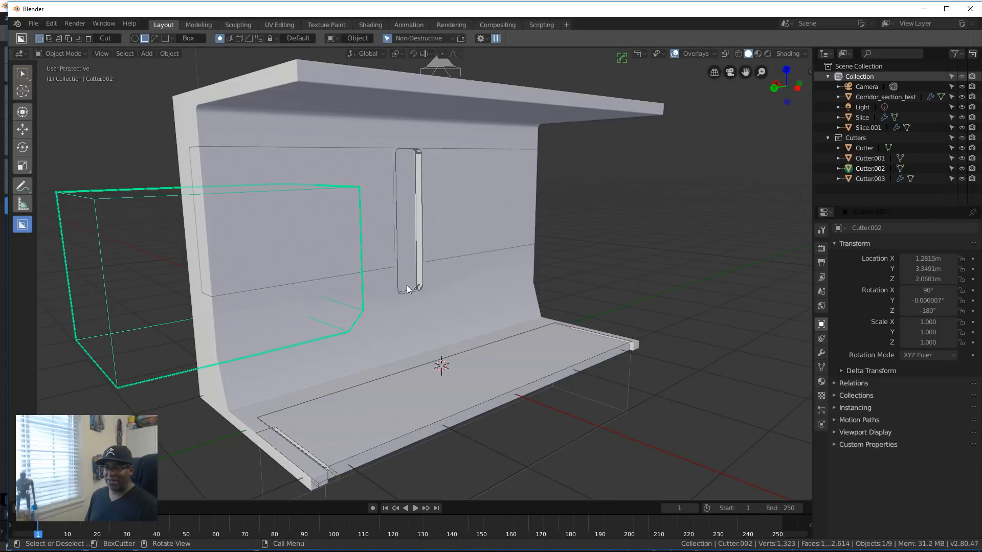
middle_drag(406, 284, 350, 274)
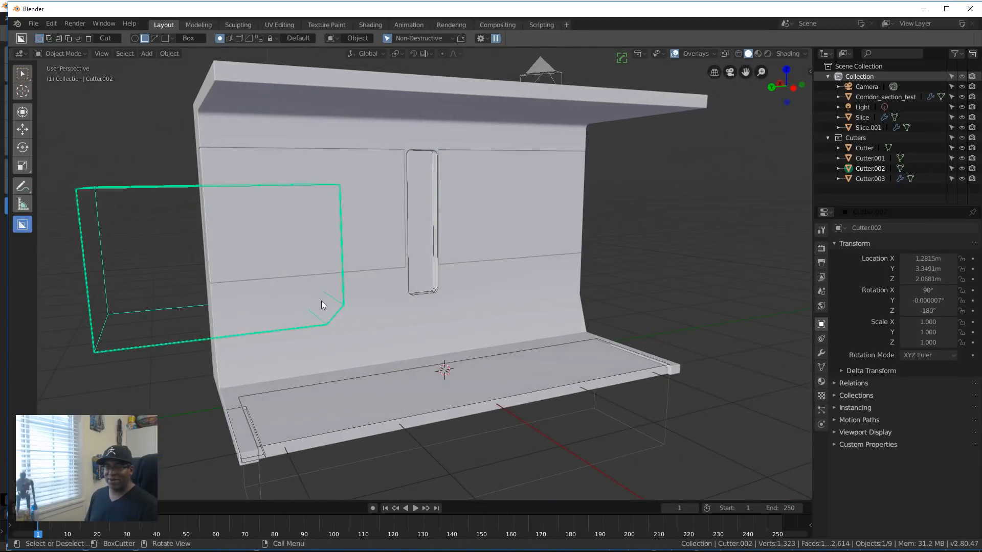
key(grave)
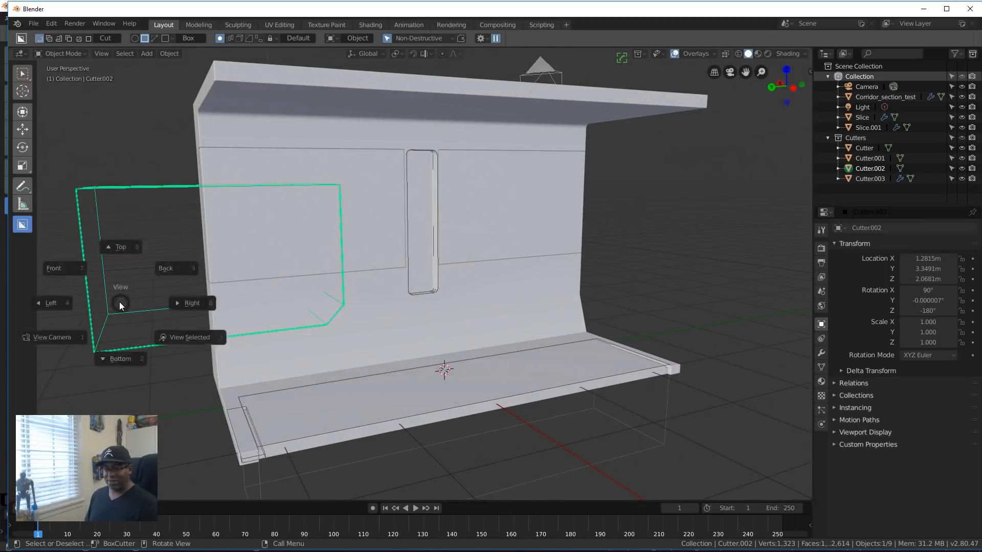
key(Escape)
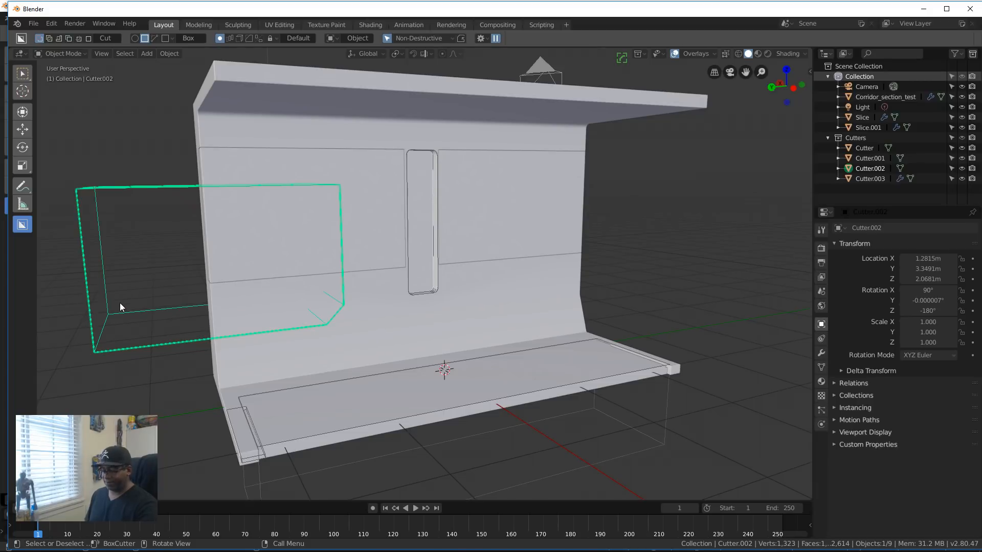
key(Delete)
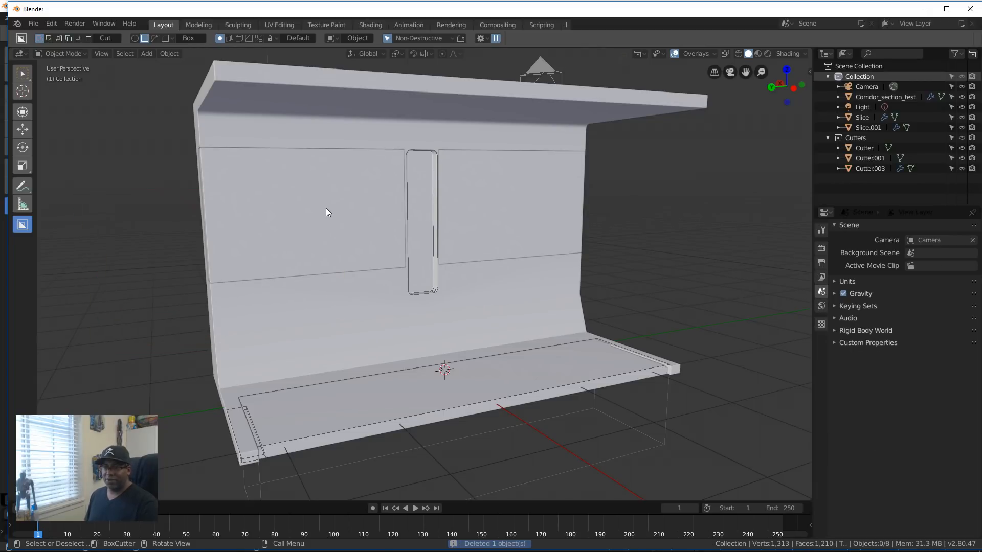
Step: Select the wall panel slice Slice.001 beside the slot
click(353, 217)
middle_drag(354, 216, 285, 251)
scroll(376, 267, up, 4)
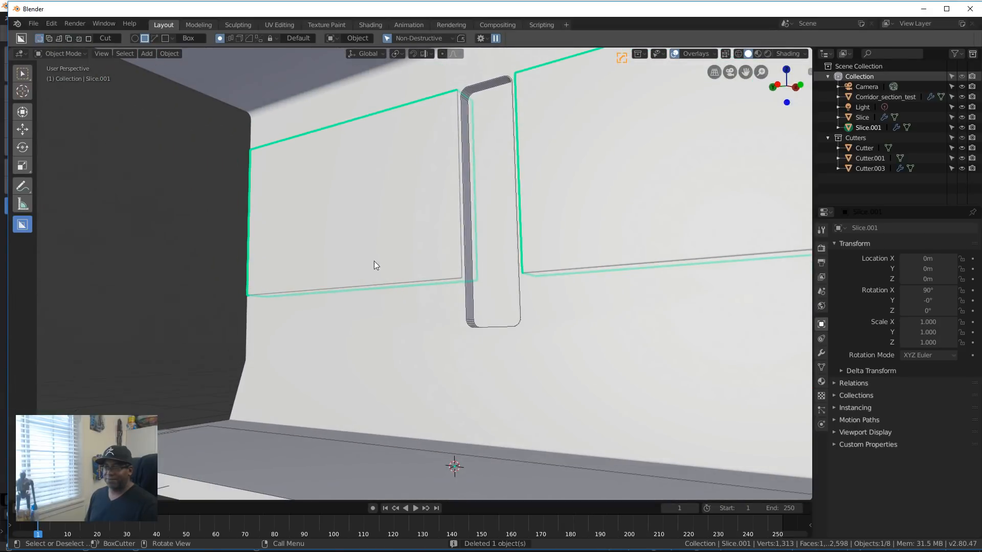
scroll(416, 263, down, 5)
Step: Switch the viewport's solid shading from studio lighting to MatCap
key(z)
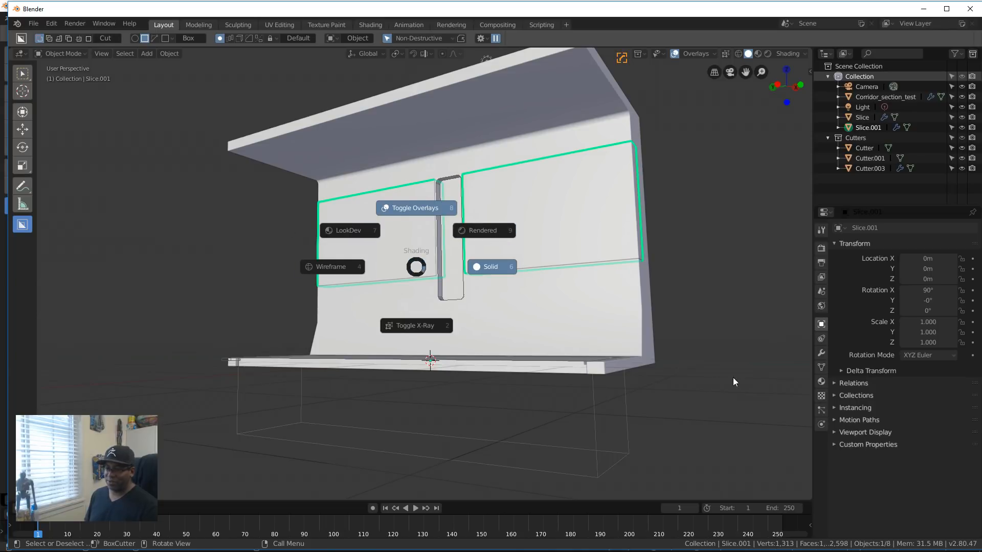
click(477, 272)
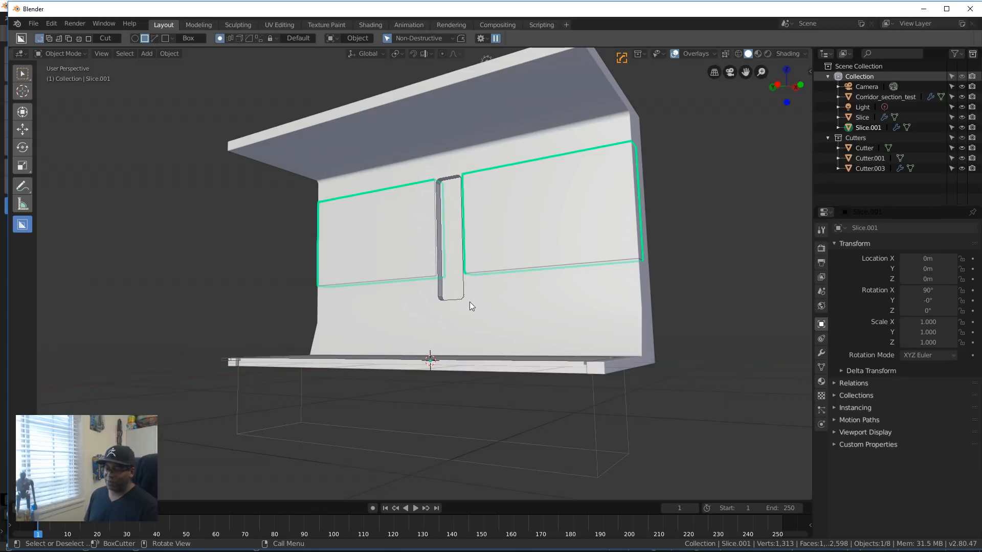
key(shift+v)
key(shift+v)
click(590, 447)
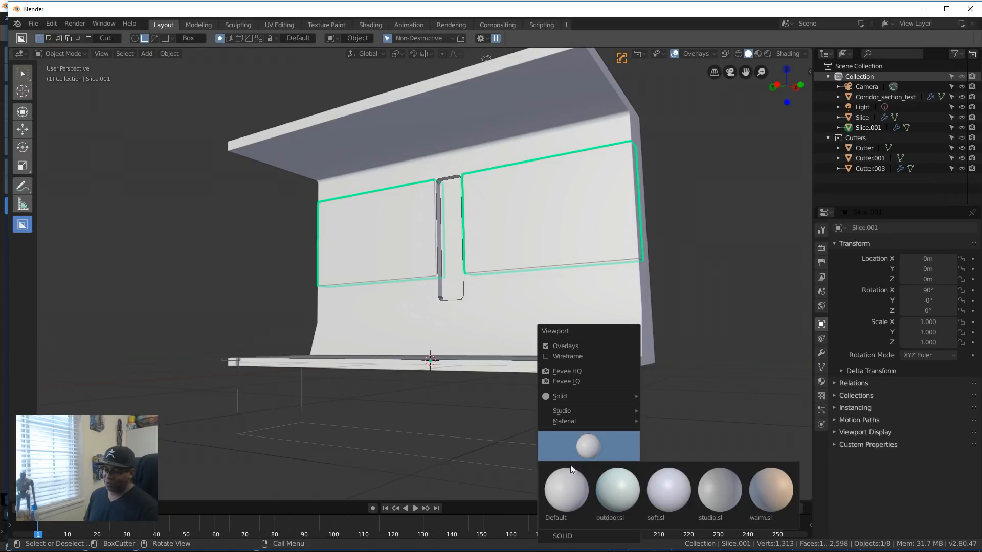
mouse_move(612, 406)
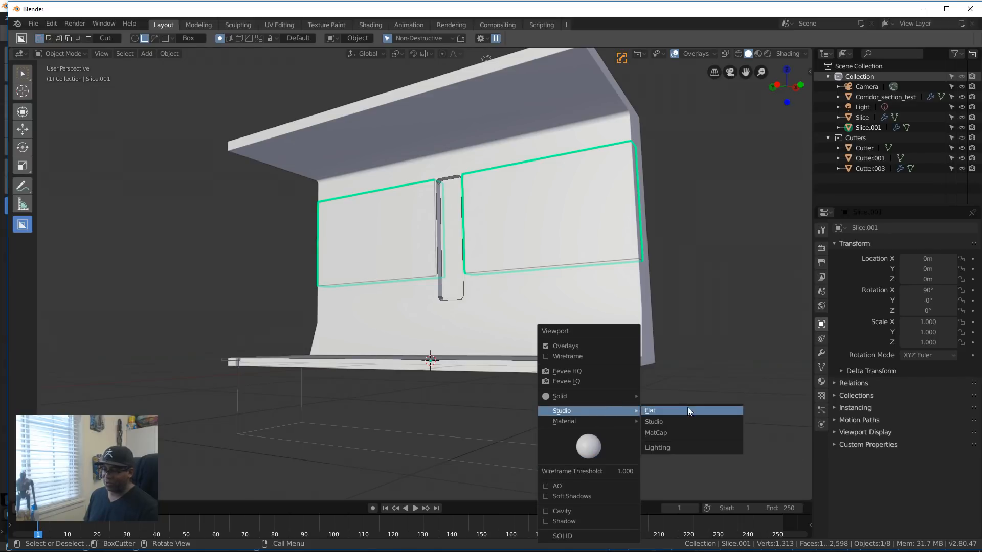
click(668, 433)
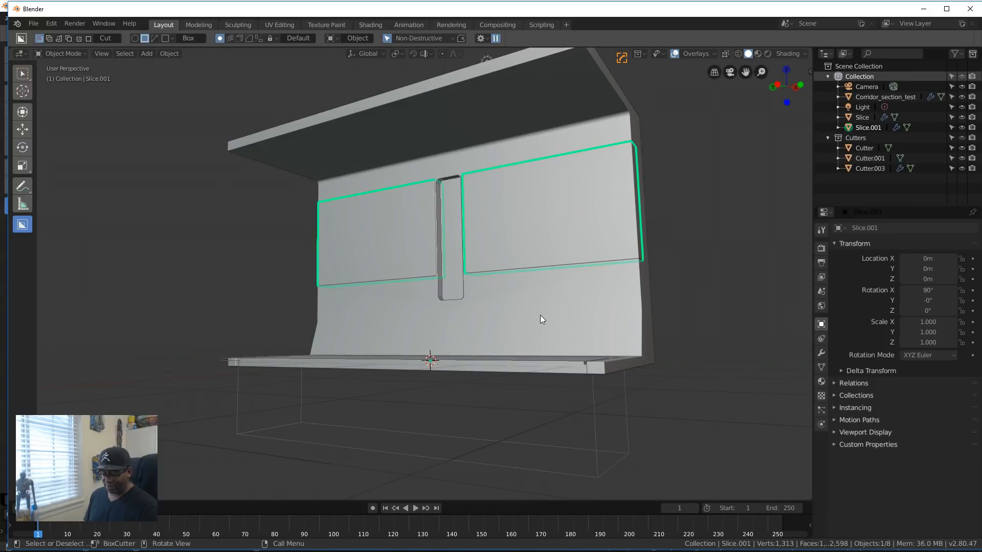
Step: Enable AO, Soft Shadows, Cavity and Shadow in the viewport shading settings
key(shift+v)
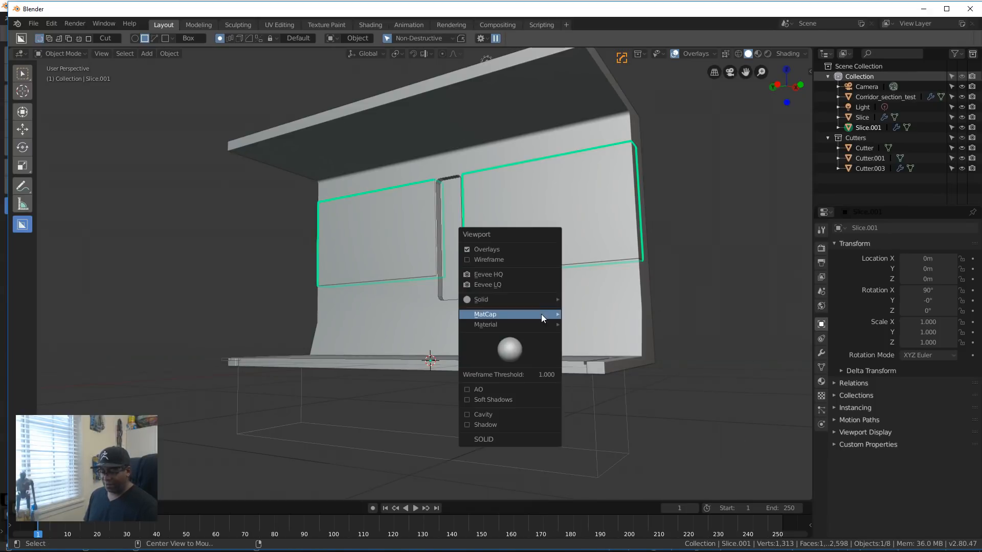
click(478, 390)
key(alt+v)
click(481, 400)
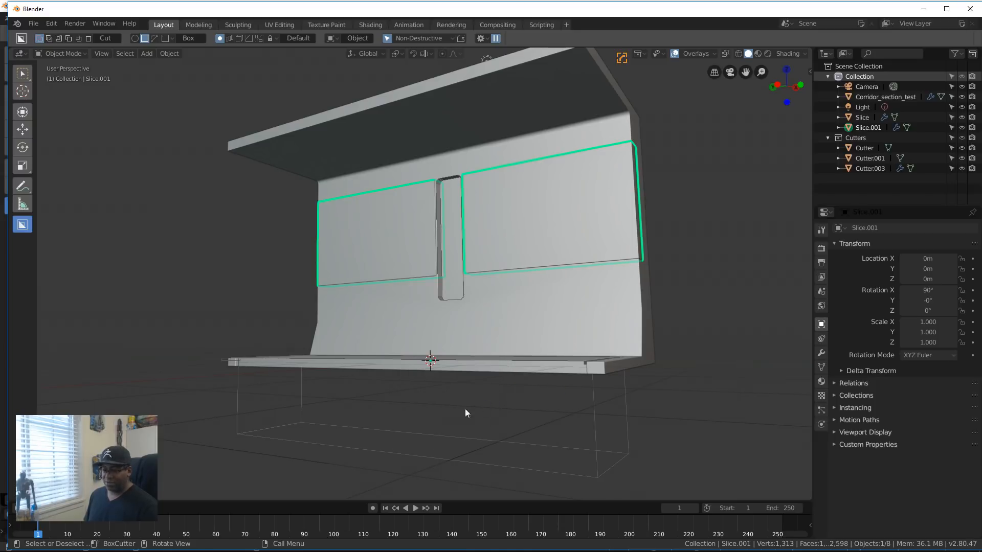
key(shift+v)
click(430, 430)
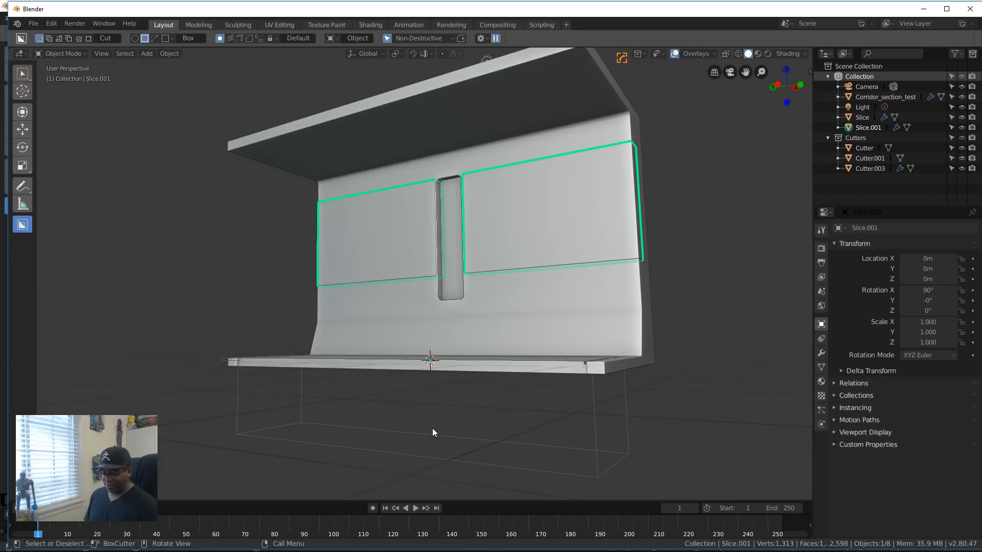
key(shift+v)
click(397, 434)
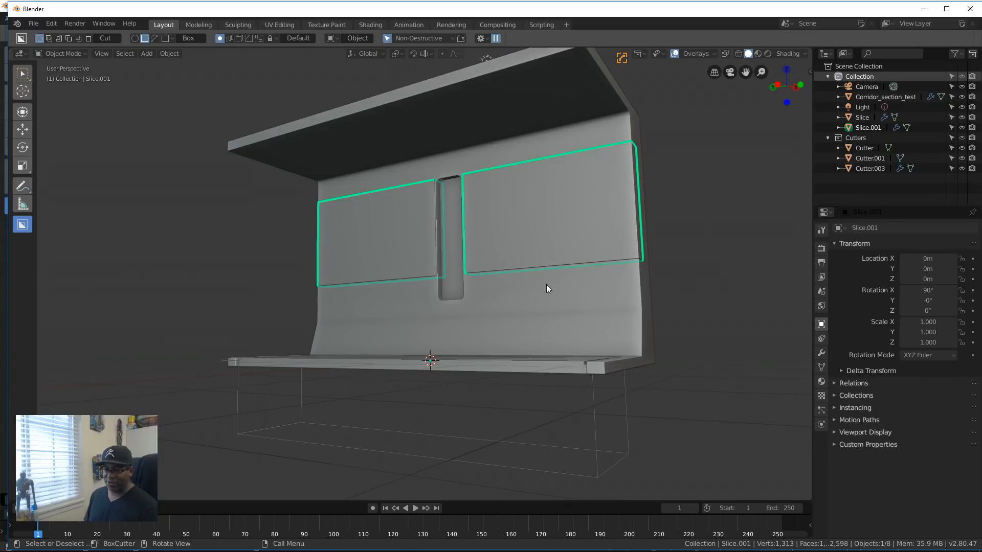
Step: Inspect the shaded wall and floor up close and select the Corridor_section_test object
scroll(546, 284, down, 2)
middle_drag(546, 284, 538, 331)
scroll(537, 331, up, 4)
middle_drag(440, 380, 358, 360)
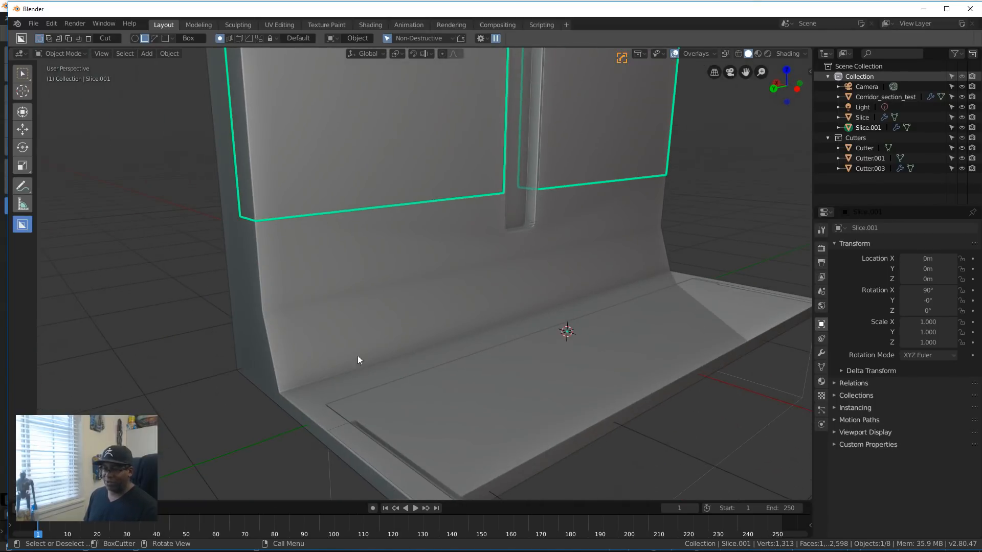
click(284, 325)
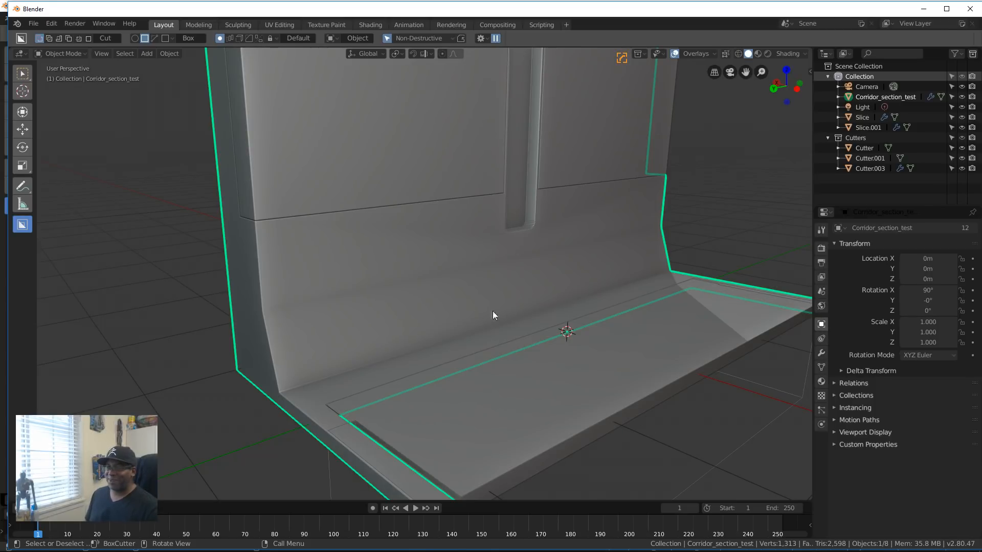
scroll(492, 315, down, 8)
mouse_move(514, 328)
middle_down()
mouse_move(495, 343)
mouse_move(497, 334)
middle_up()
click(574, 346)
middle_drag(586, 362, 546, 370)
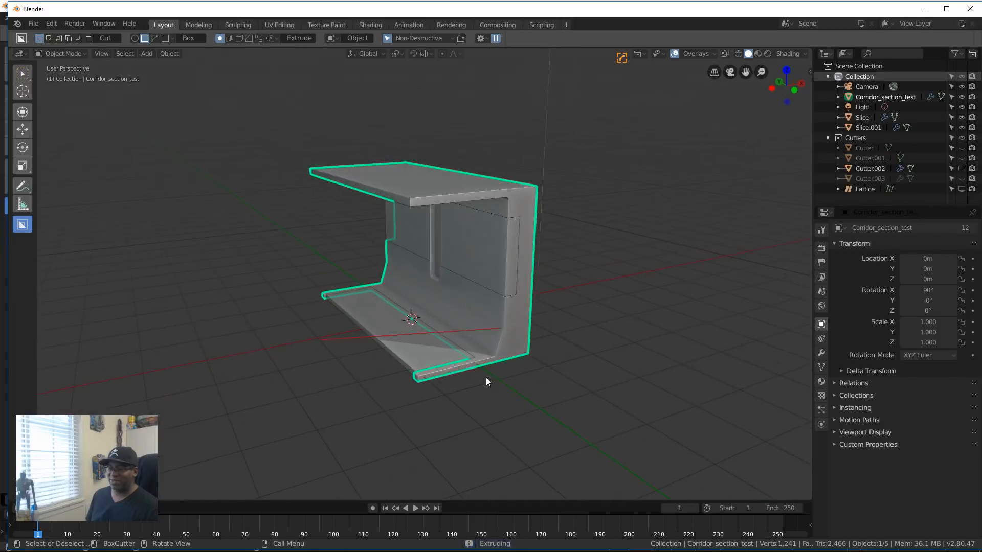
scroll(486, 378, up, 3)
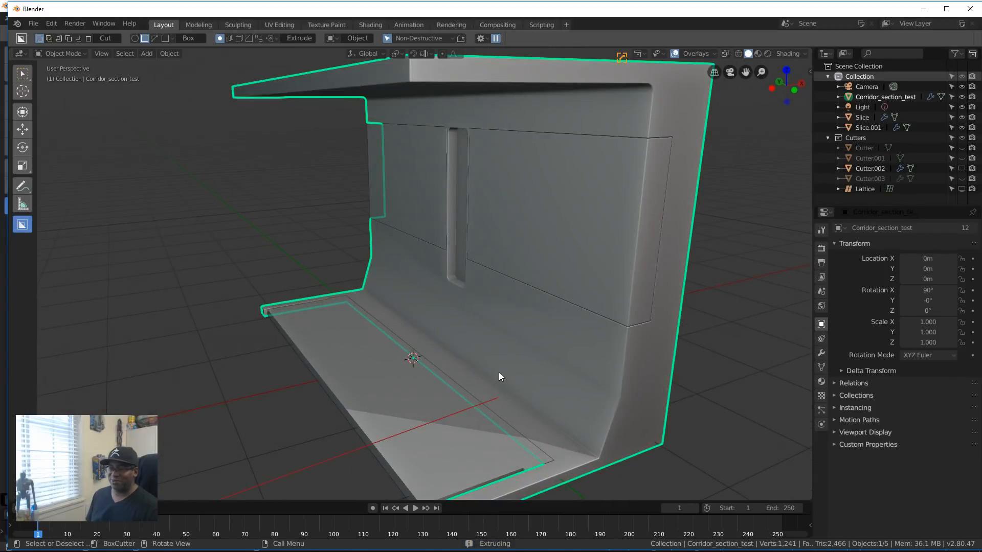
right_click(480, 421)
Step: Examine the corridor section's wall panel cuts, recessed slot and floor from several angles and distances
scroll(505, 388, down, 5)
middle_drag(506, 374, 548, 387)
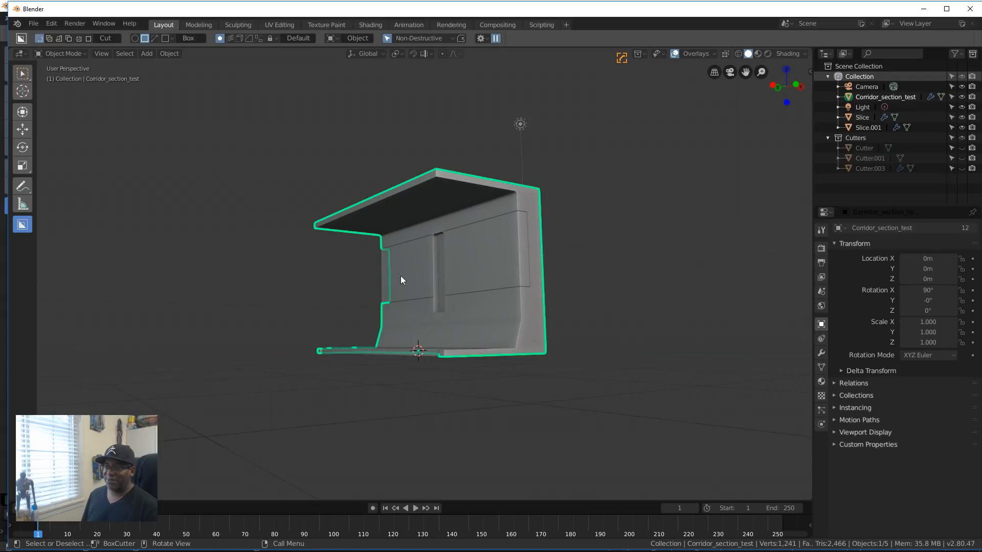
middle_drag(401, 279, 510, 376)
scroll(441, 329, up, 6)
scroll(484, 289, up, 4)
scroll(424, 353, up, 5)
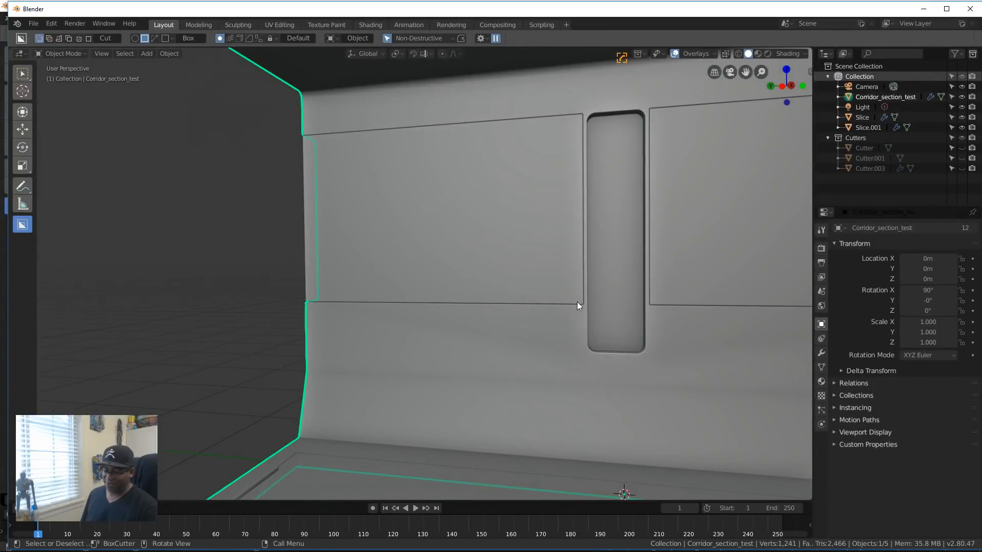
scroll(582, 313, down, 8)
middle_drag(581, 314, 533, 363)
middle_drag(513, 359, 488, 353)
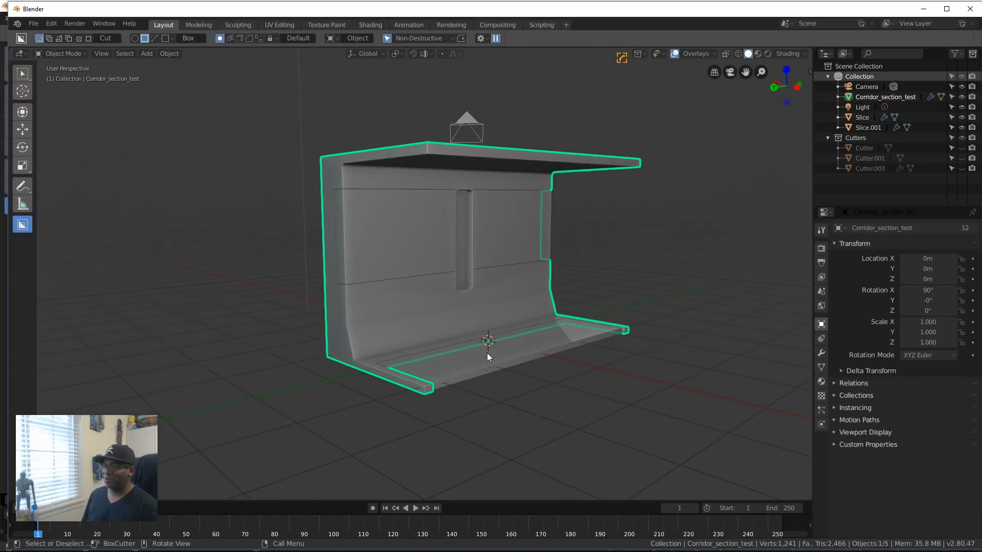